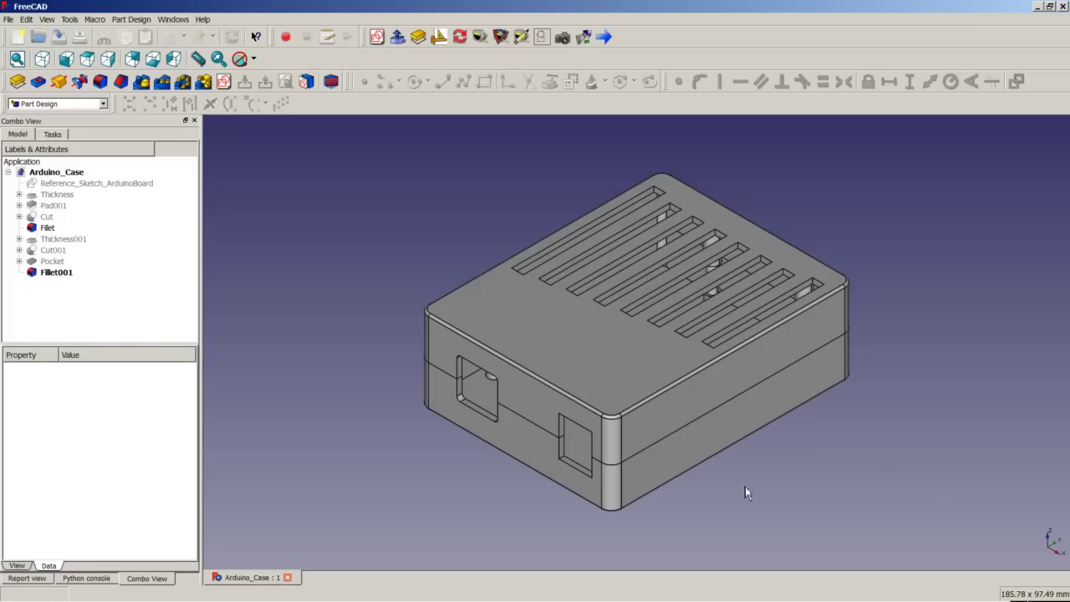
- Review the enclosure forum thread and Arduino Uno enclosure video in the browser, then return to FreeCAD
mouse_move(745, 597)
left_click(151, 589)
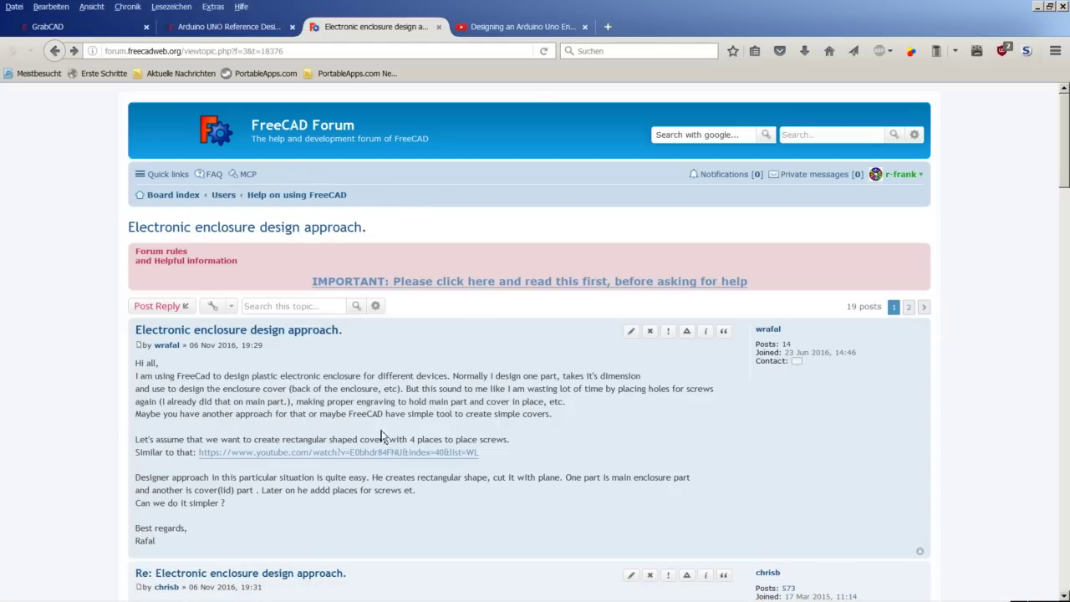
left_click(526, 29)
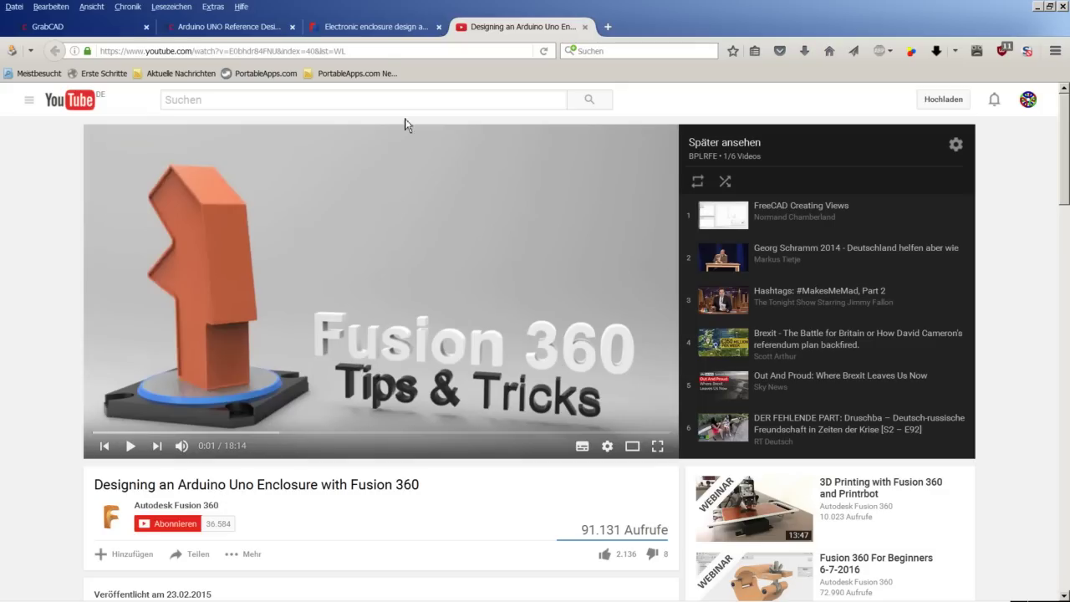
left_click(373, 26)
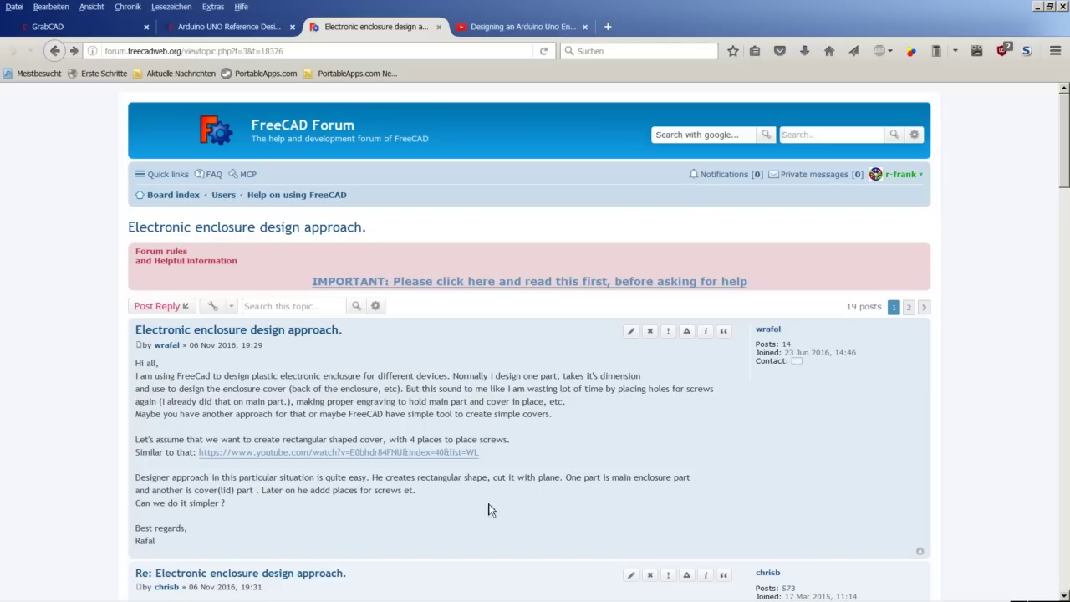
mouse_move(199, 595)
left_click(123, 589)
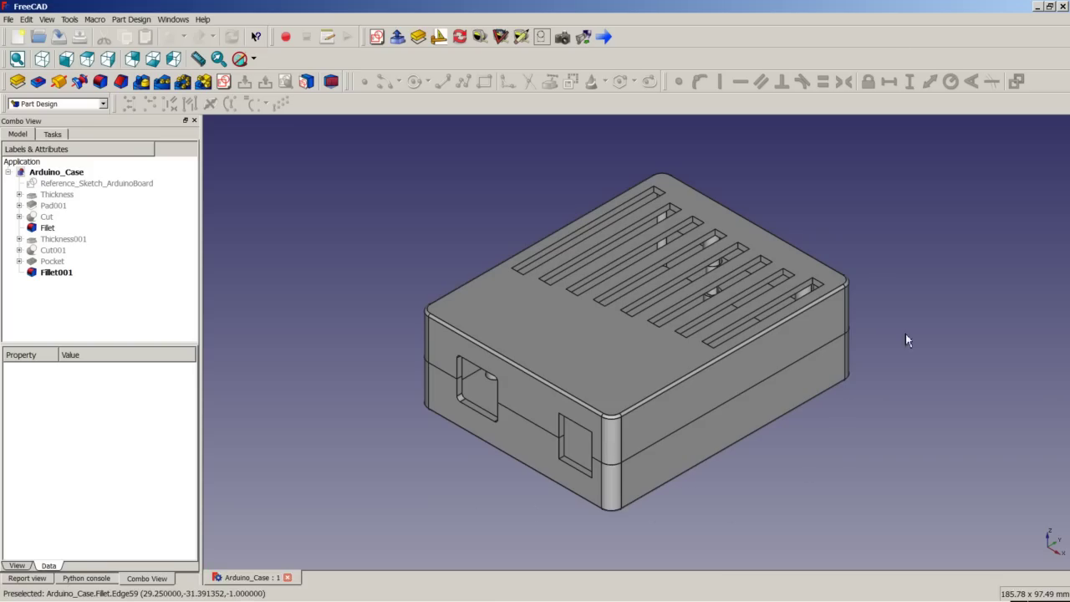
- Confirm FreeCAD version 0.16 in About, then show the navigation styles list with Blender active
left_click(203, 19)
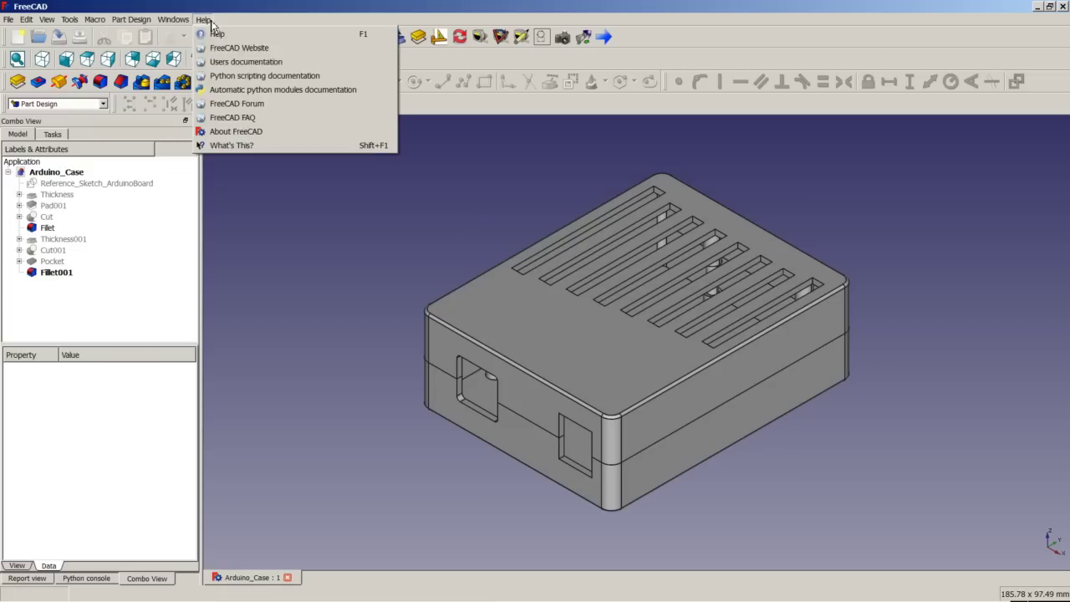
left_click(248, 134)
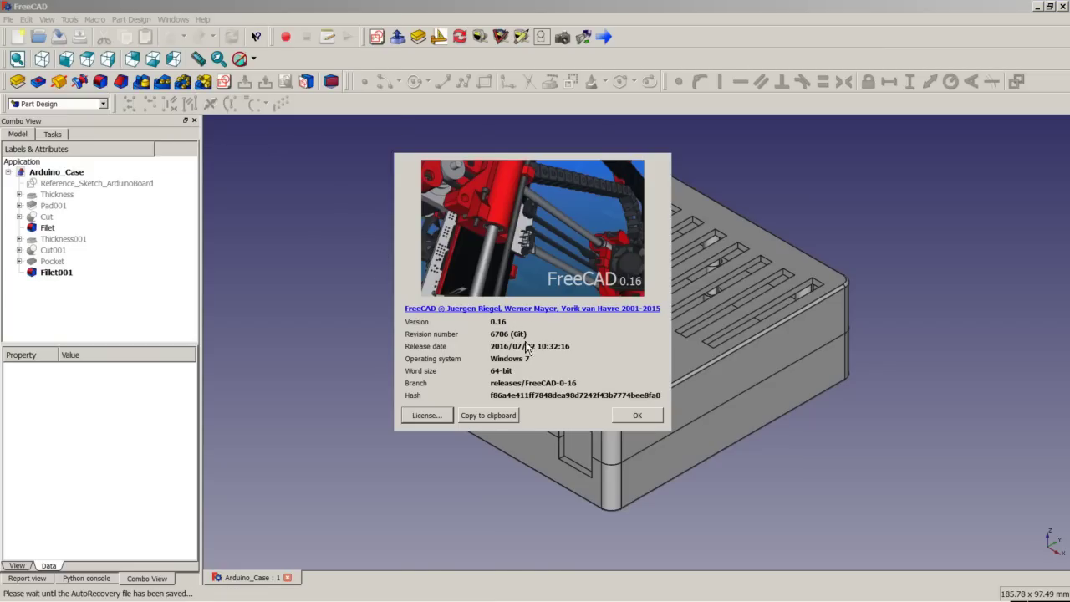
left_click(637, 415)
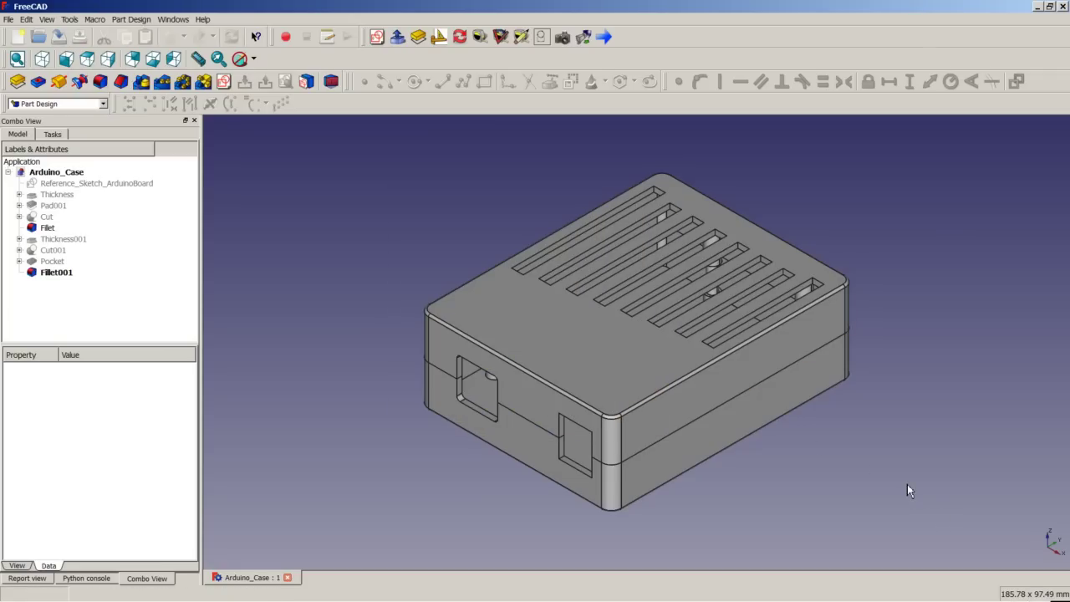
right_click(813, 505)
mouse_move(845, 497)
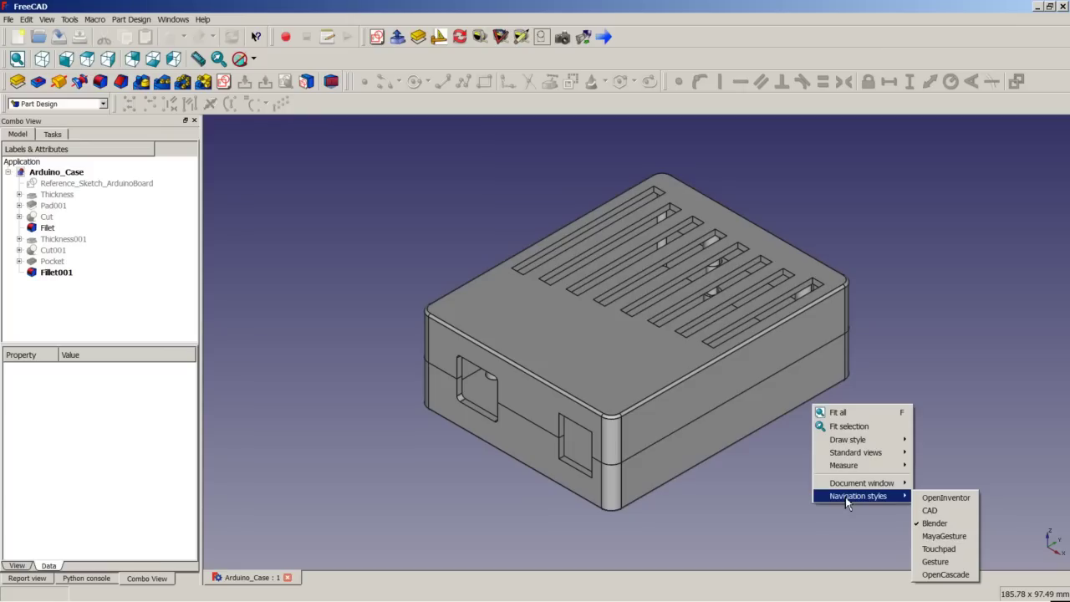
- Close the 3D view context menu, leaving the Arduino_Case enclosure unchanged
left_click(801, 524)
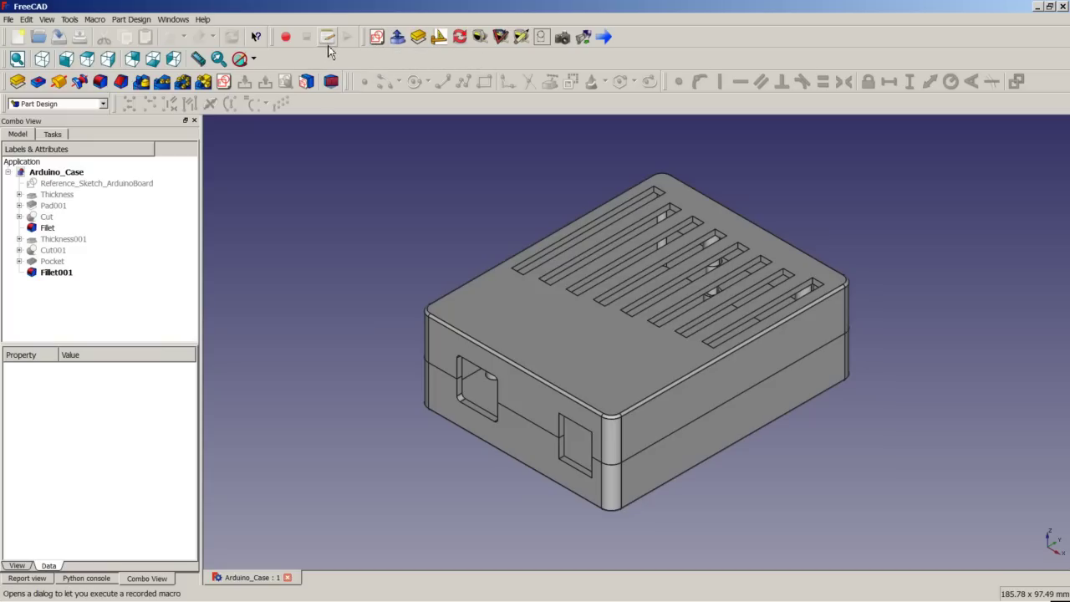
left_click(72, 22)
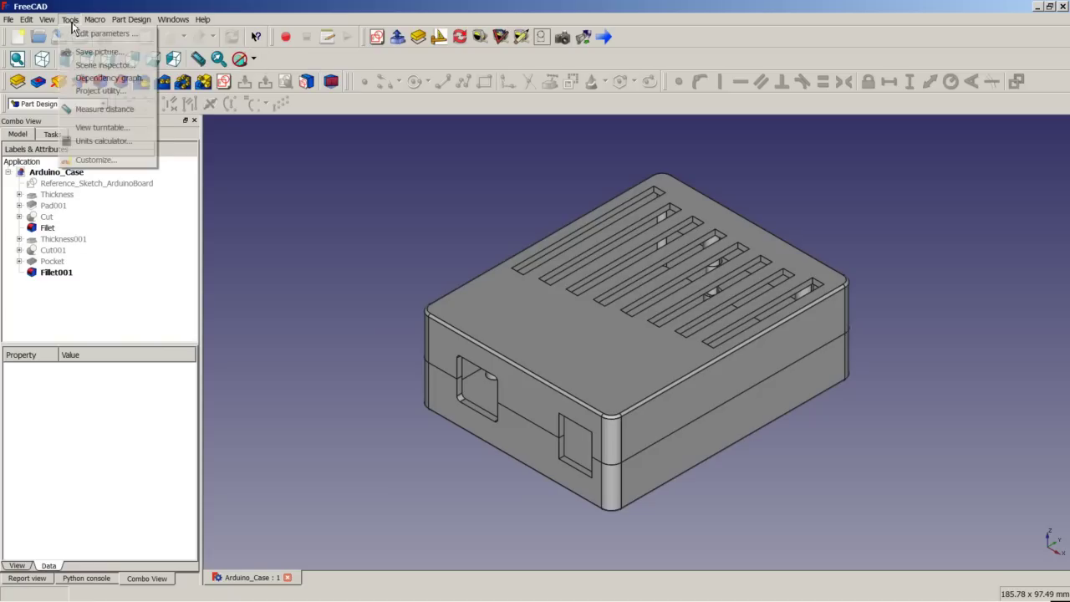
left_click(96, 161)
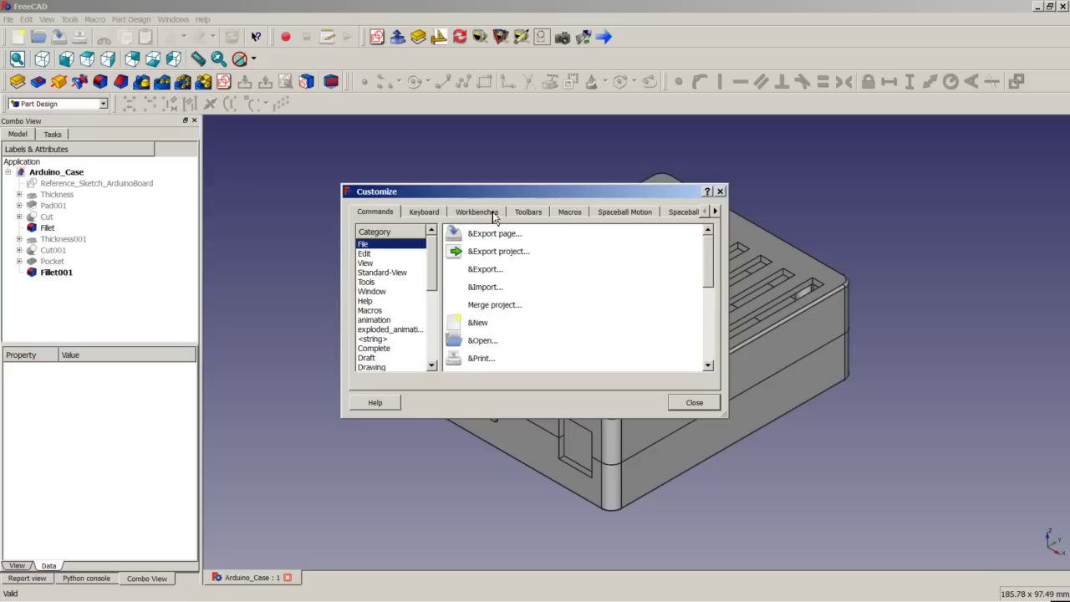
left_click(571, 215)
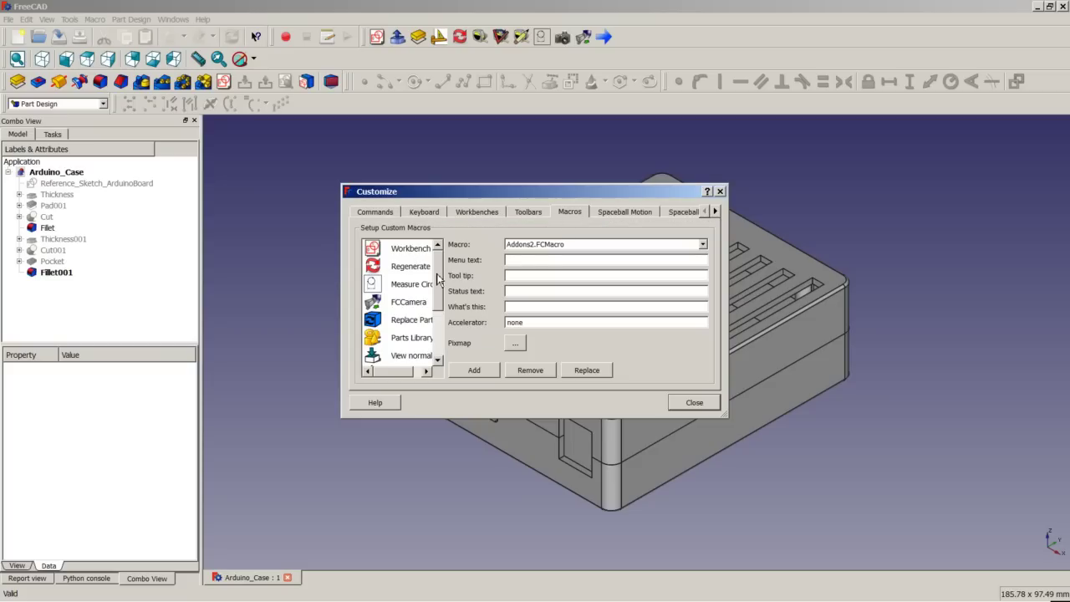
left_click_drag(438, 280, 438, 333)
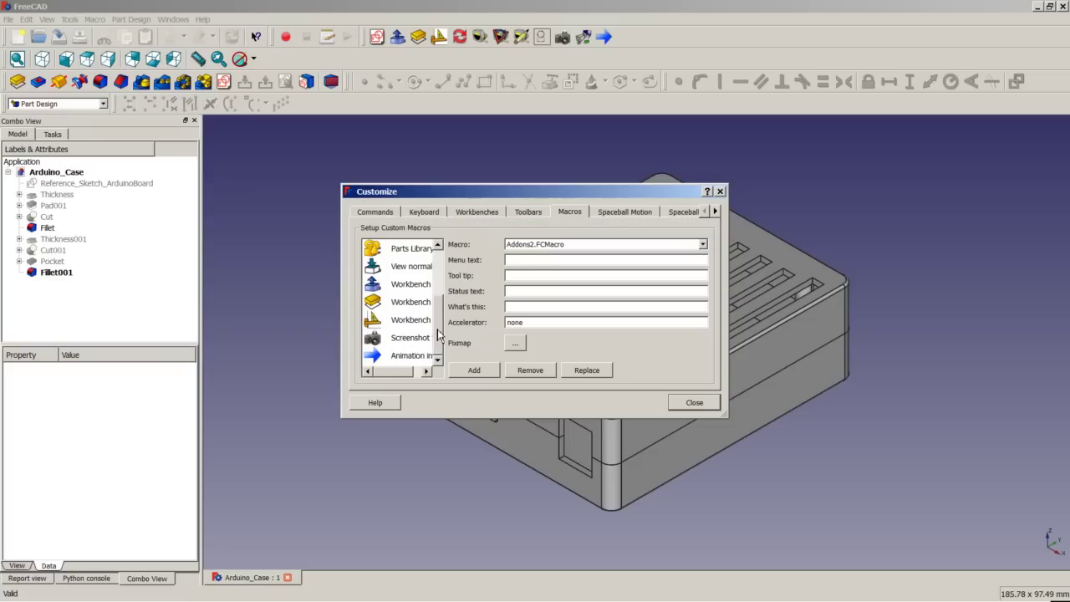
left_click(417, 321)
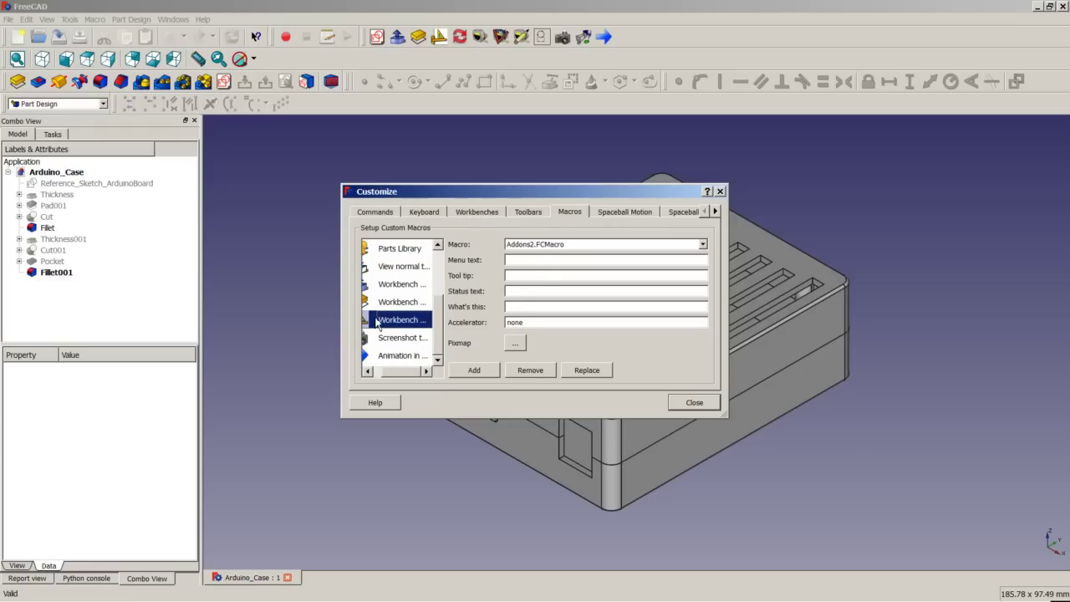
left_click_drag(444, 323, 444, 272)
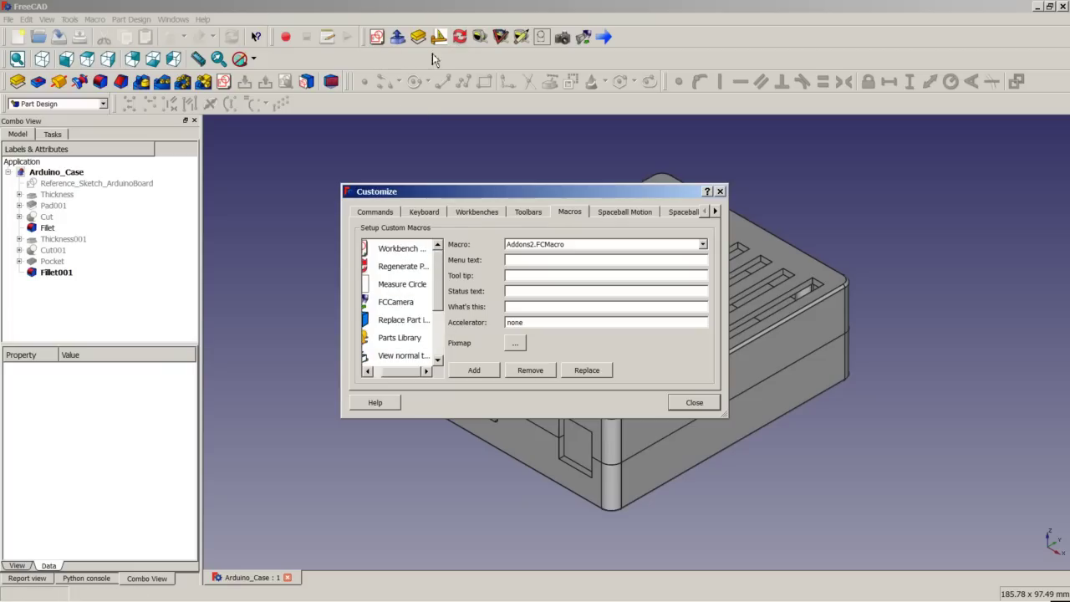
left_click(679, 403)
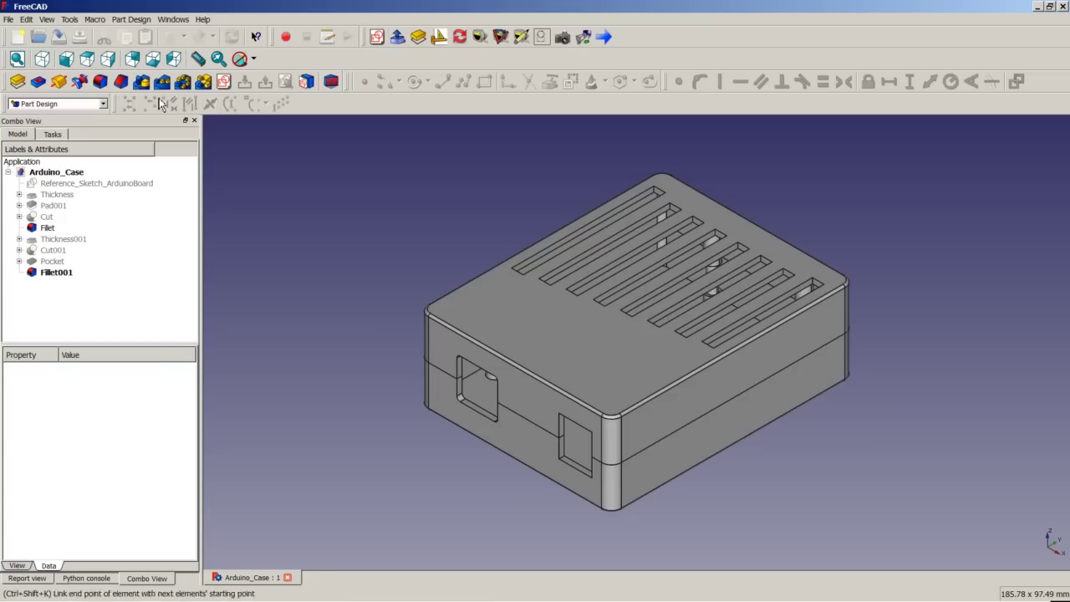
- Activate the Sketcher workbench using the Workbench Sketcher macro toolbar button
left_click(379, 37)
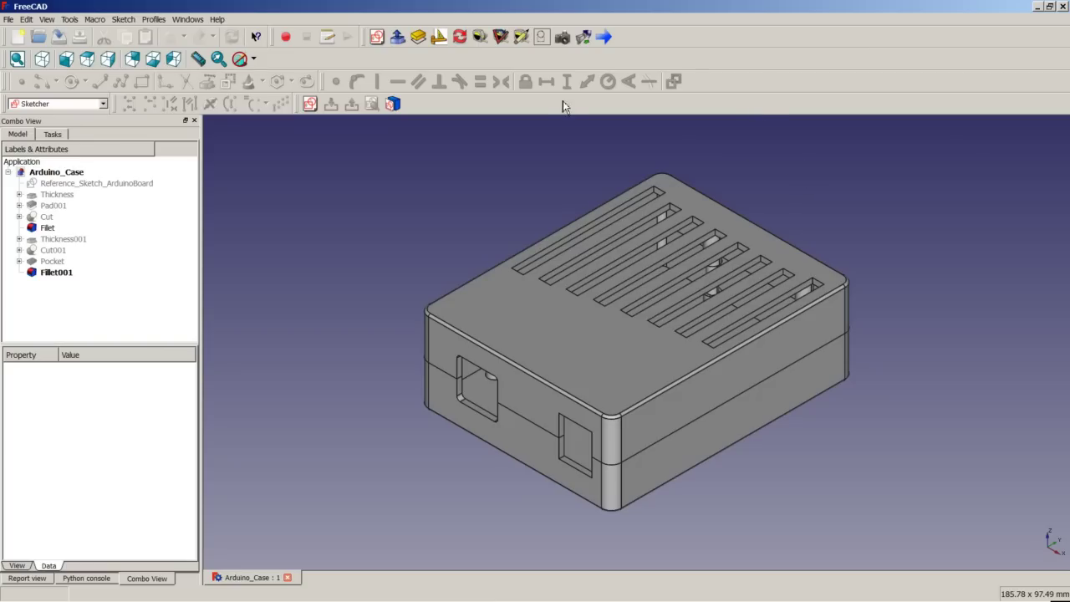
left_click(69, 19)
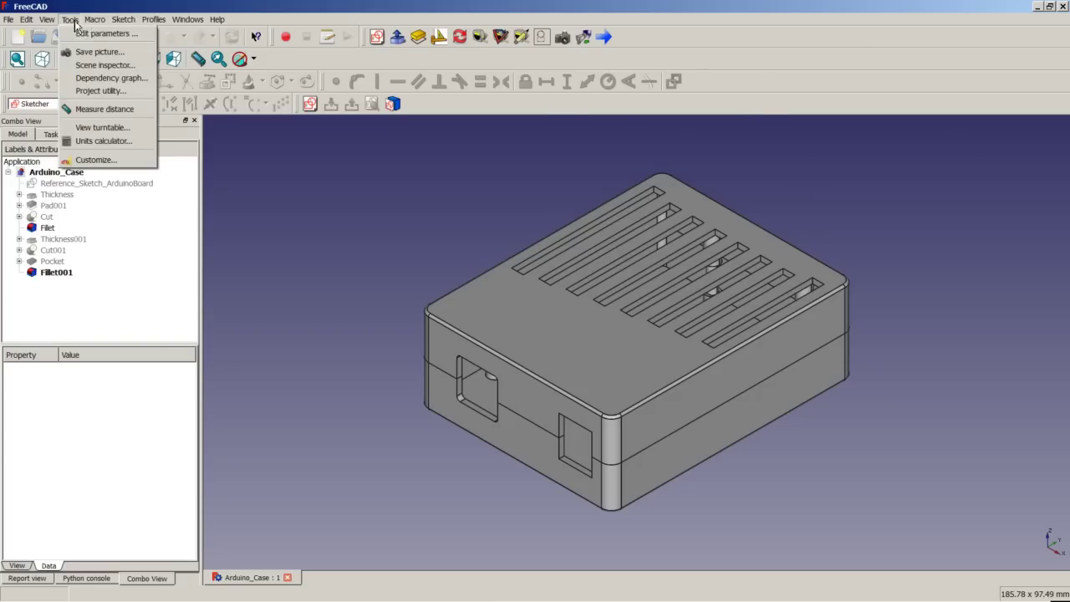
- Open Tools > Customize on the Toolbars tab and show the Global set containing Custom1
left_click(100, 159)
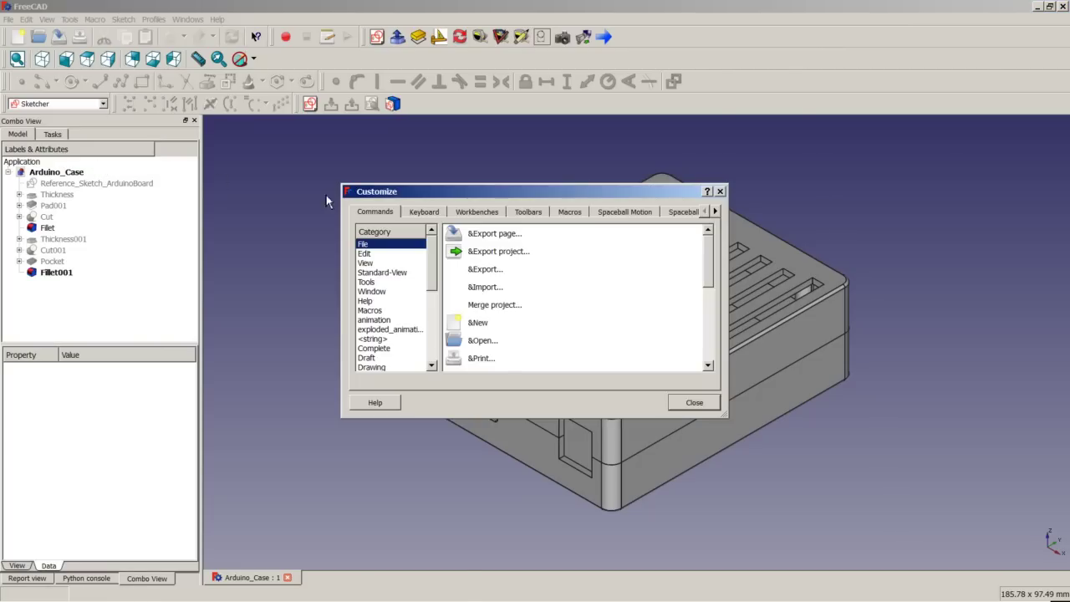
left_click(528, 212)
left_click(547, 231)
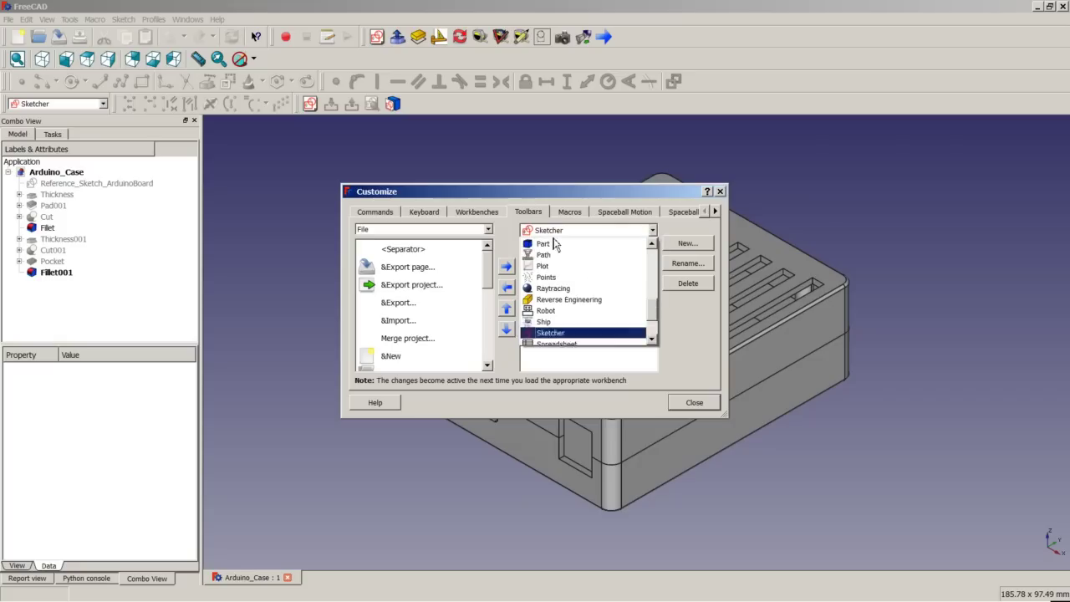
left_click_drag(653, 310, 659, 262)
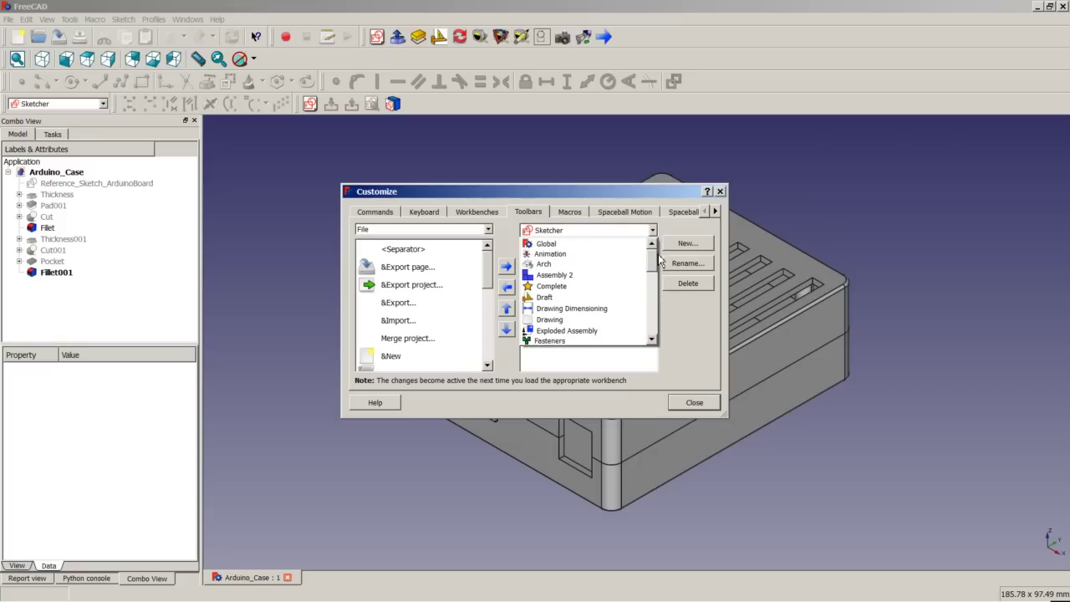
left_click(544, 244)
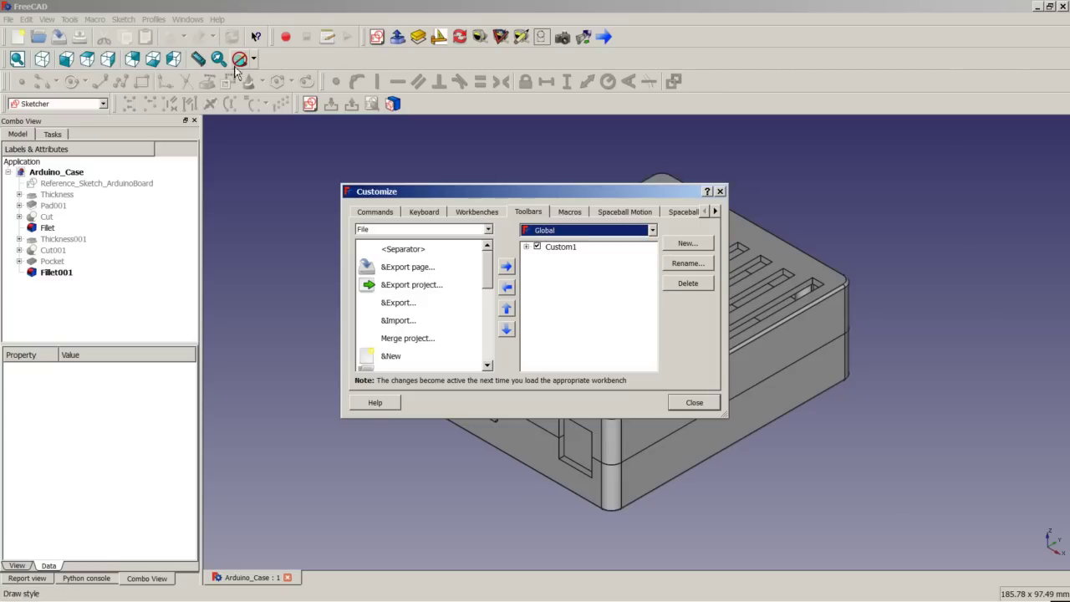
- Expand Custom1 to review its commands, from workbench switchers to FCCamera, then close Customize
left_click(526, 246)
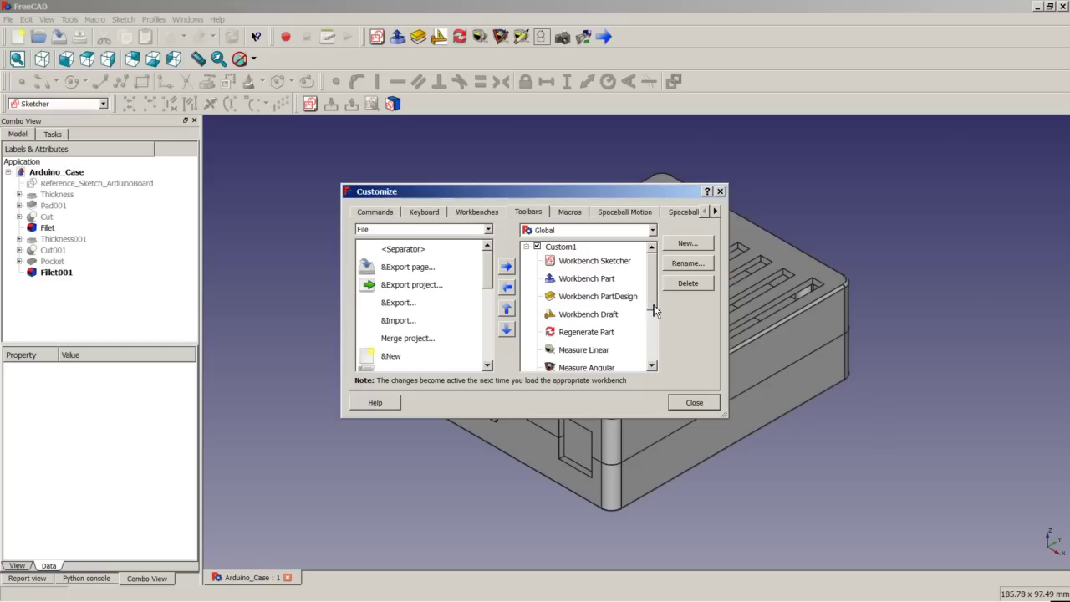
left_click_drag(654, 308, 655, 334)
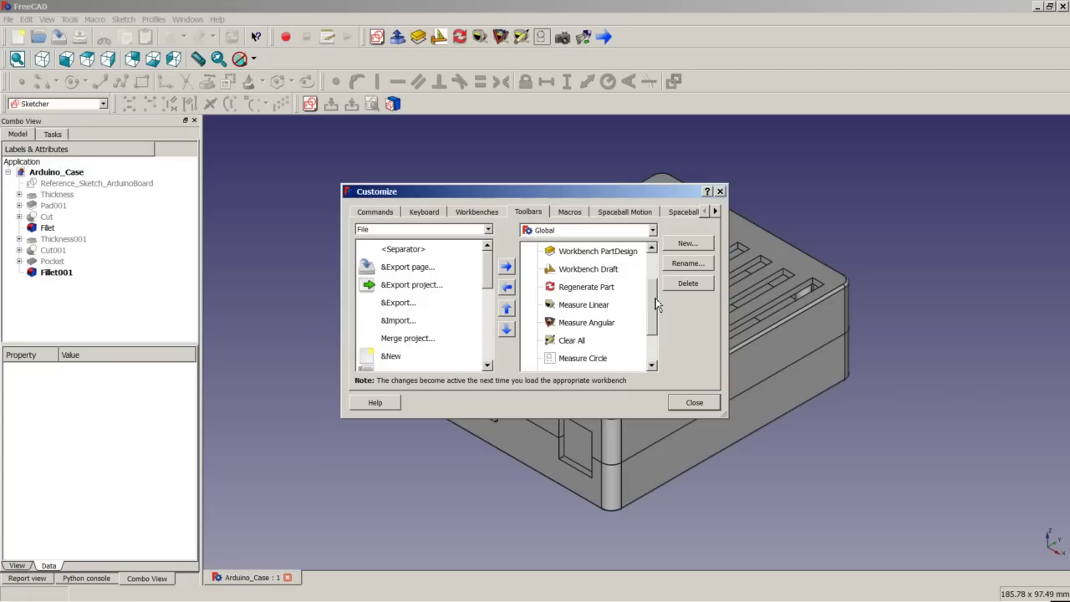
scroll(655, 306, "down", 1)
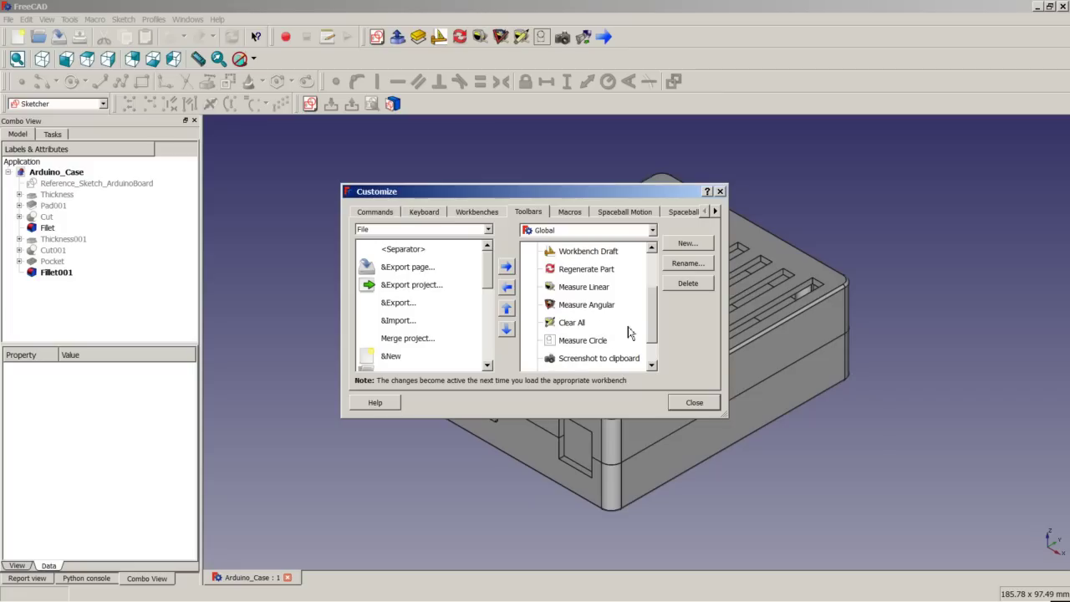
left_click_drag(654, 337, 653, 366)
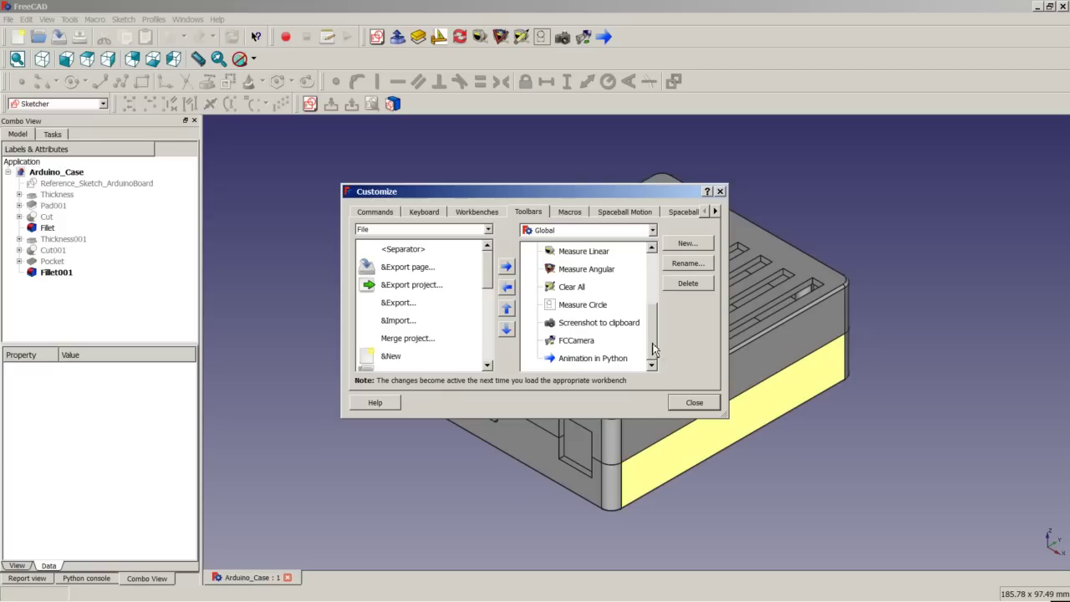
left_click_drag(654, 349, 651, 301)
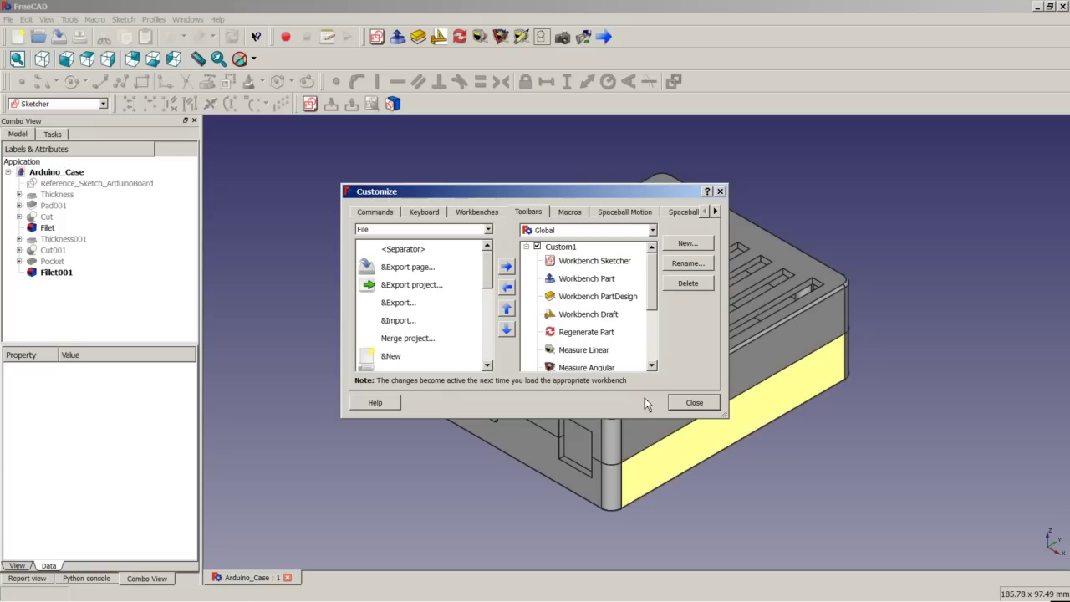
left_click(692, 404)
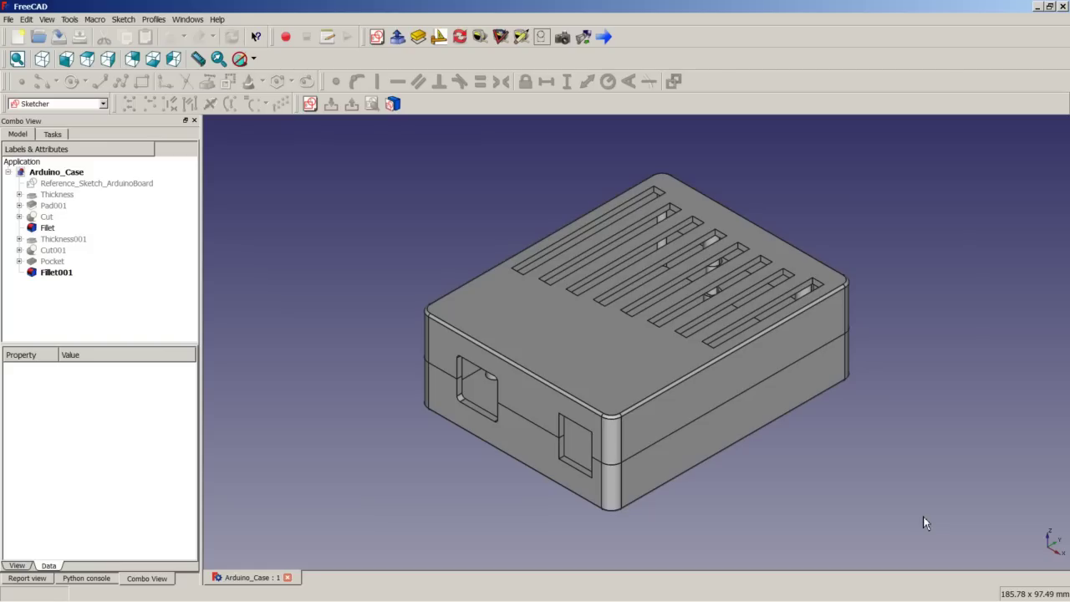
- Switch to the browser and open the GrabCAD community model library
mouse_move(294, 598)
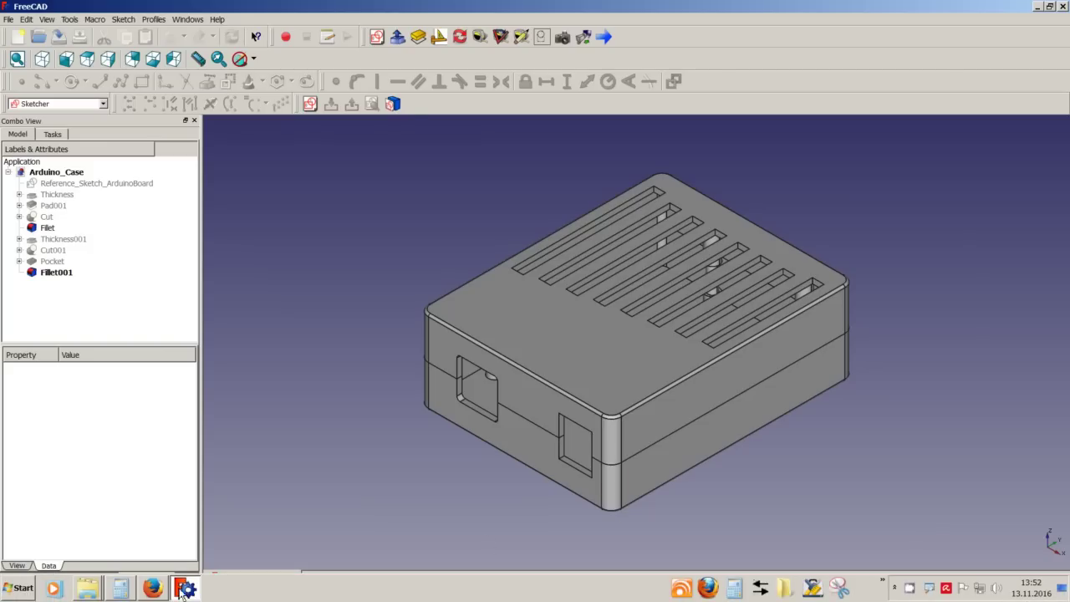
left_click(152, 588)
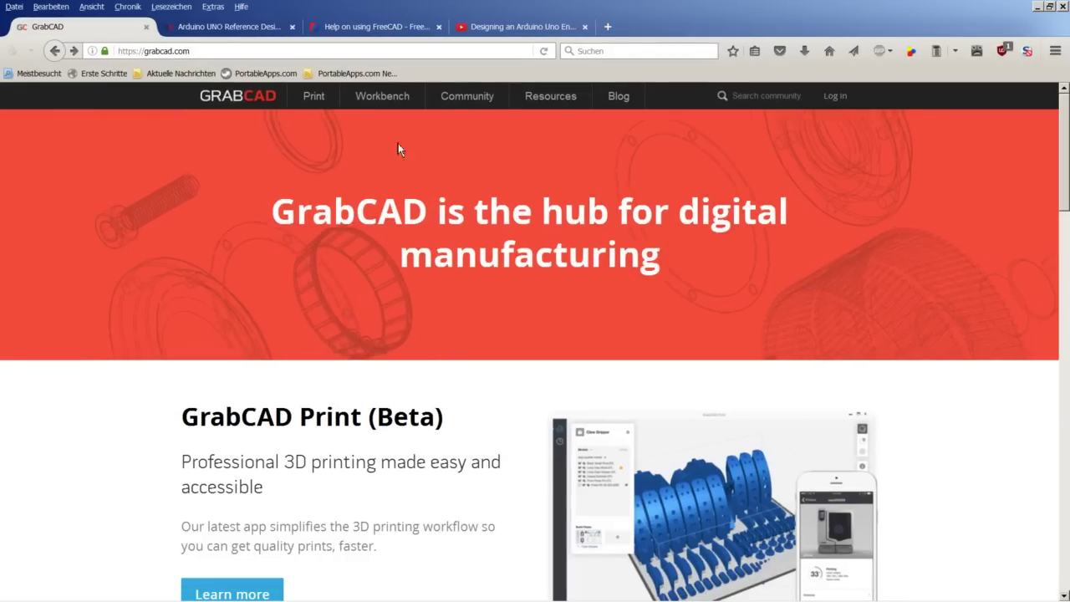
mouse_move(918, 207)
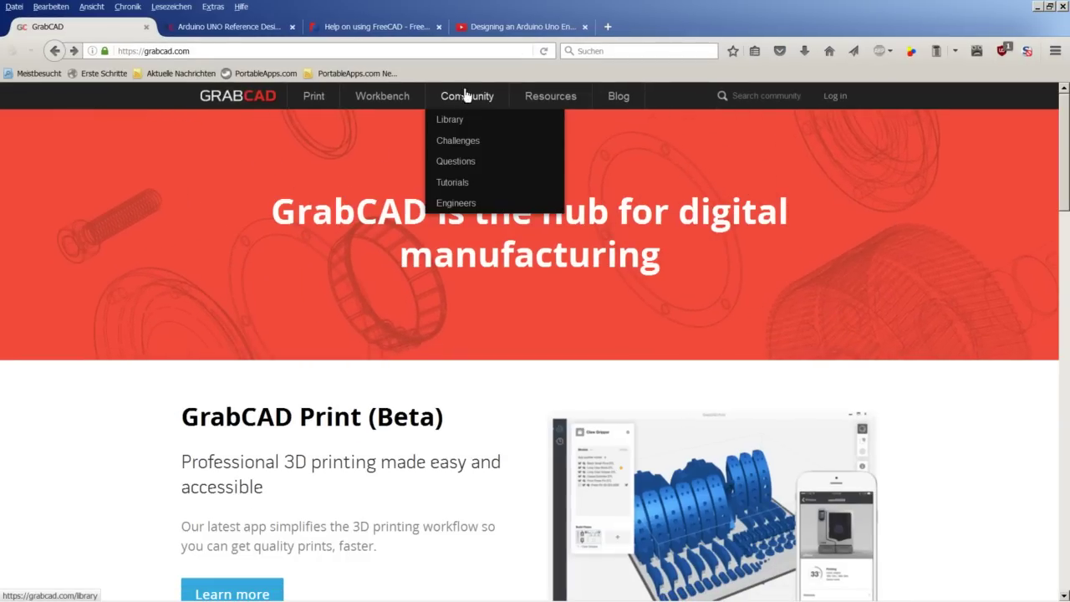
left_click(449, 123)
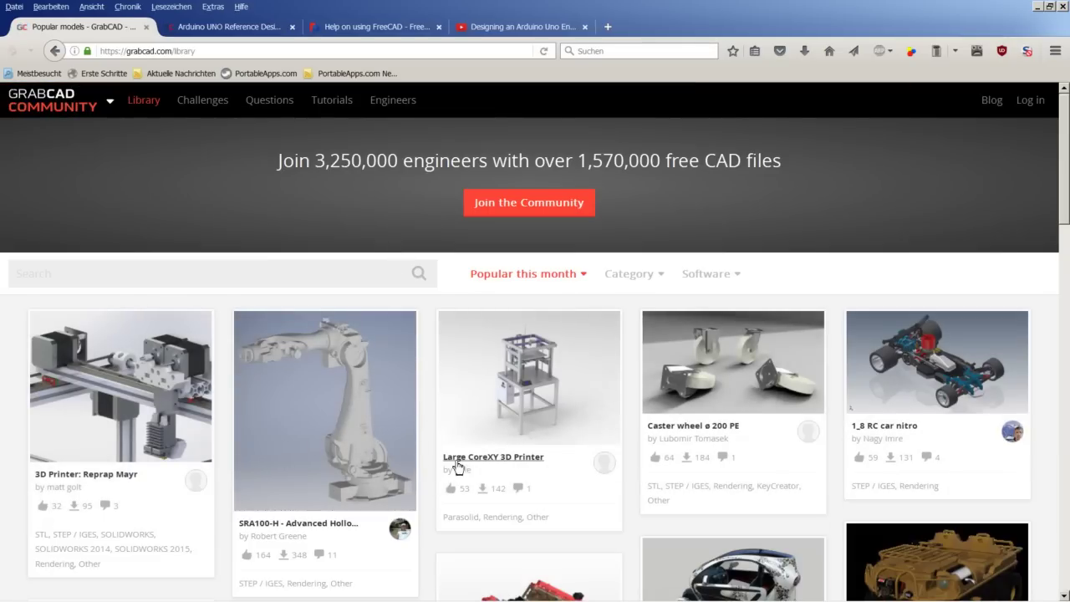
- Review the Arduino UNO Reference Design files, including Final.STEP, then return to FreeCAD
left_click(210, 28)
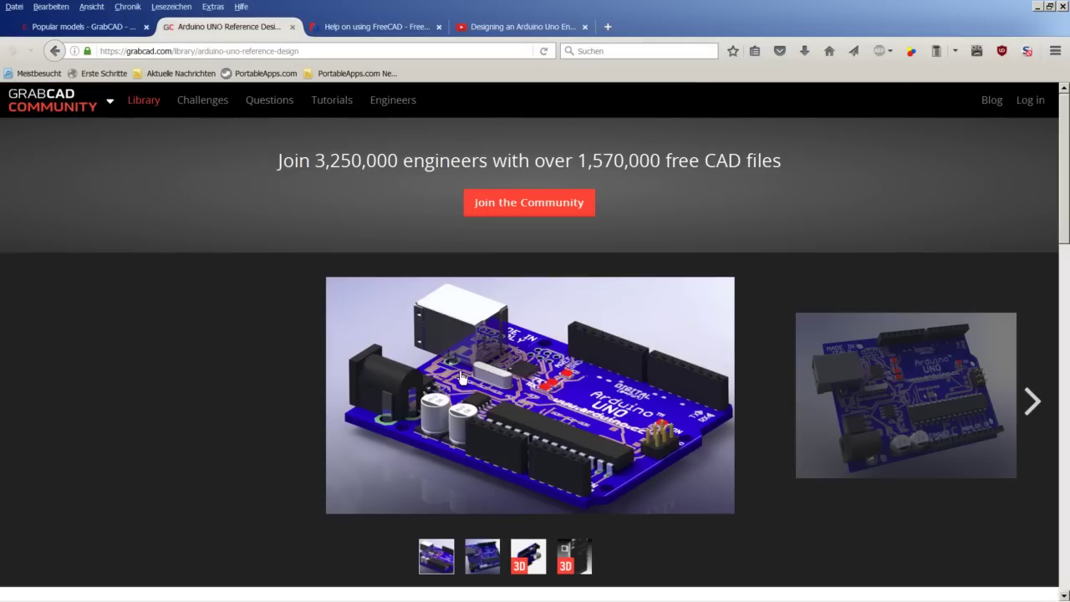
scroll(518, 312, "down", 2)
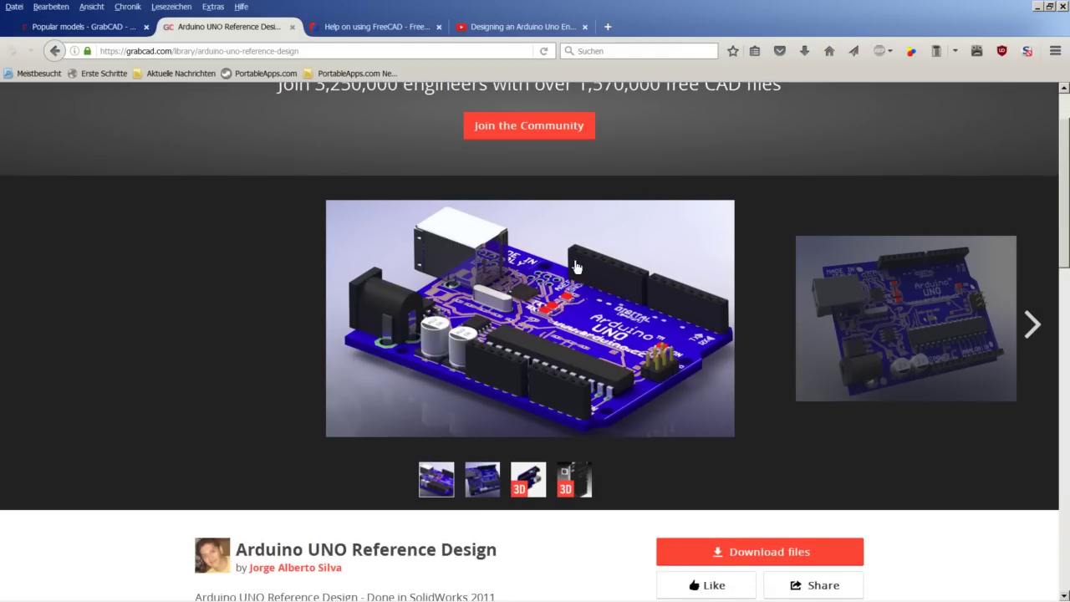
scroll(500, 369, "down", 5)
scroll(271, 284, "down", 2)
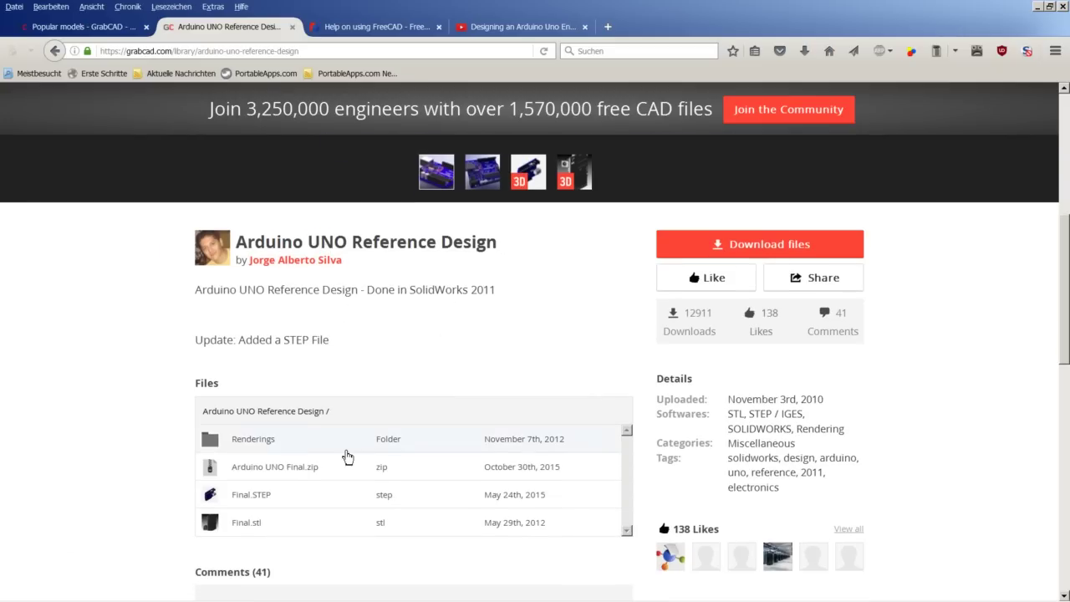
scroll(344, 451, "down", 2)
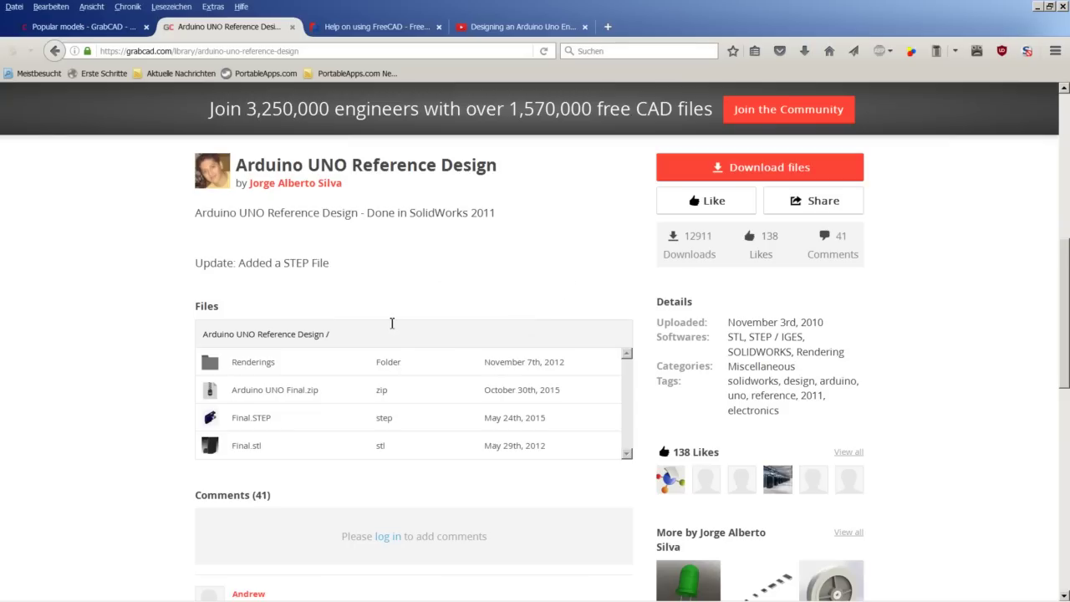
mouse_move(159, 591)
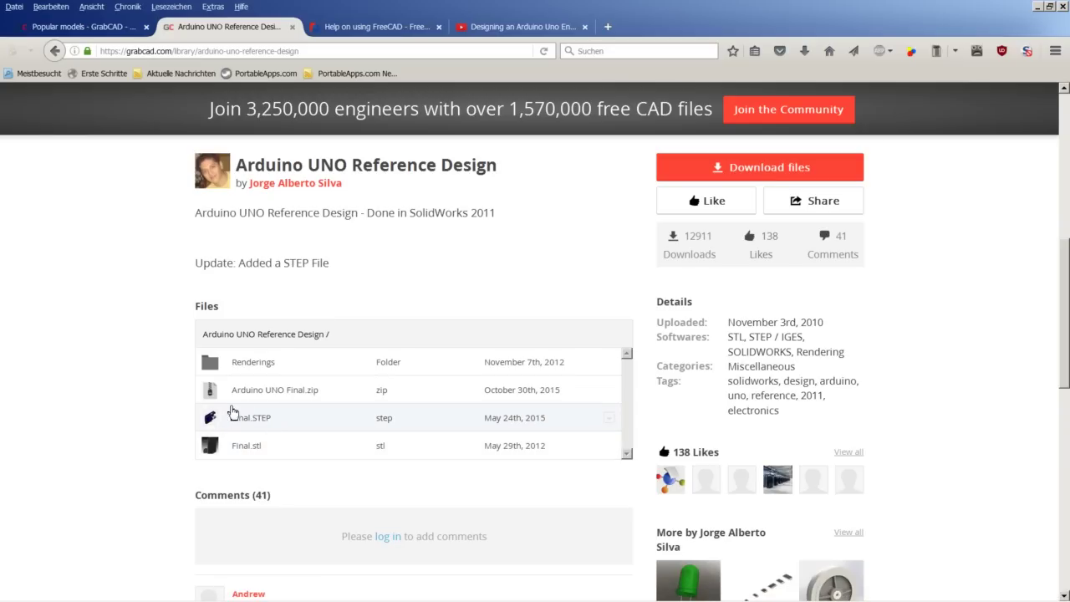
mouse_move(229, 599)
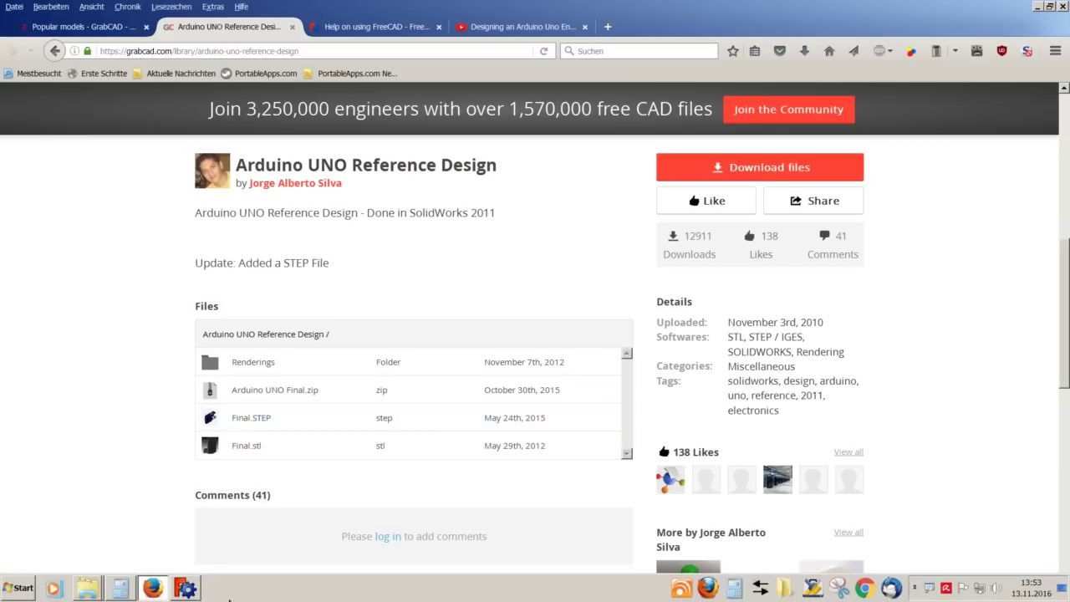
left_click(185, 588)
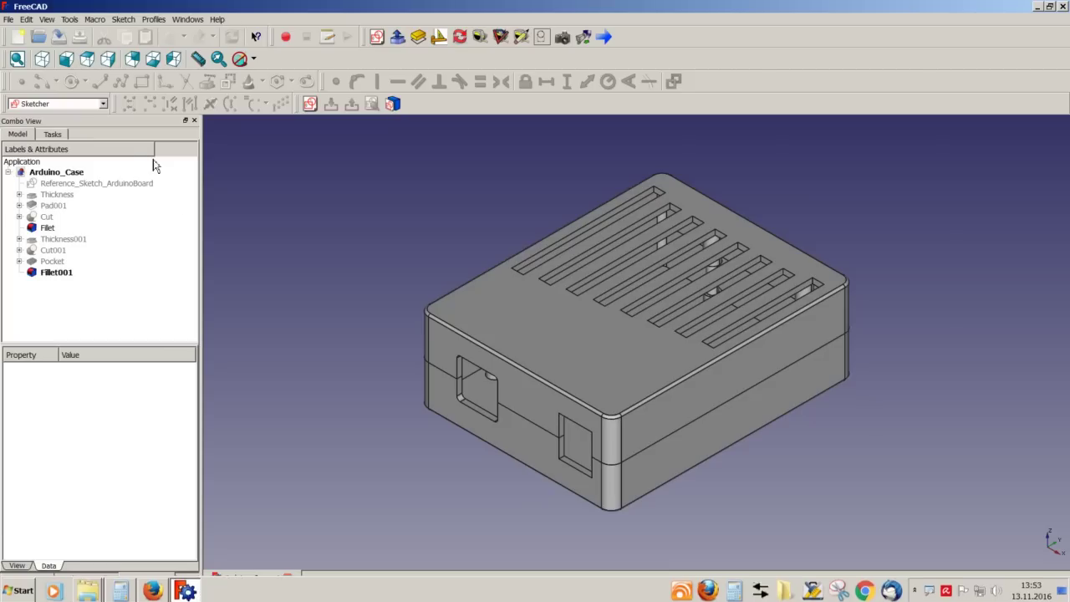
- Import Arduino_Uno_Final.STEP from the Forum folder into a new Unnamed1 document
left_click(38, 38)
left_click(216, 216)
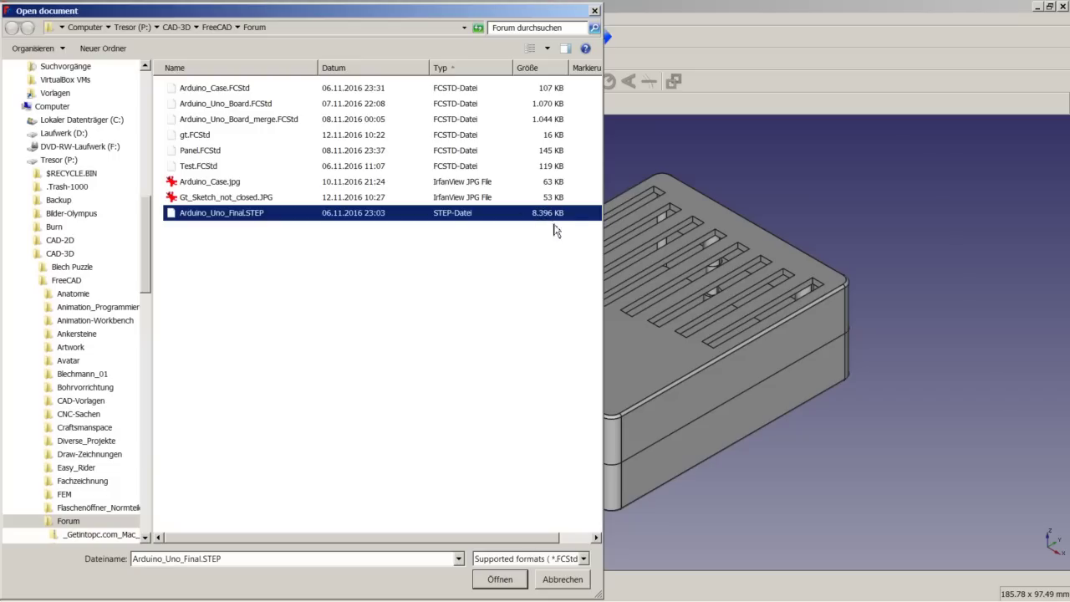
left_click(510, 579)
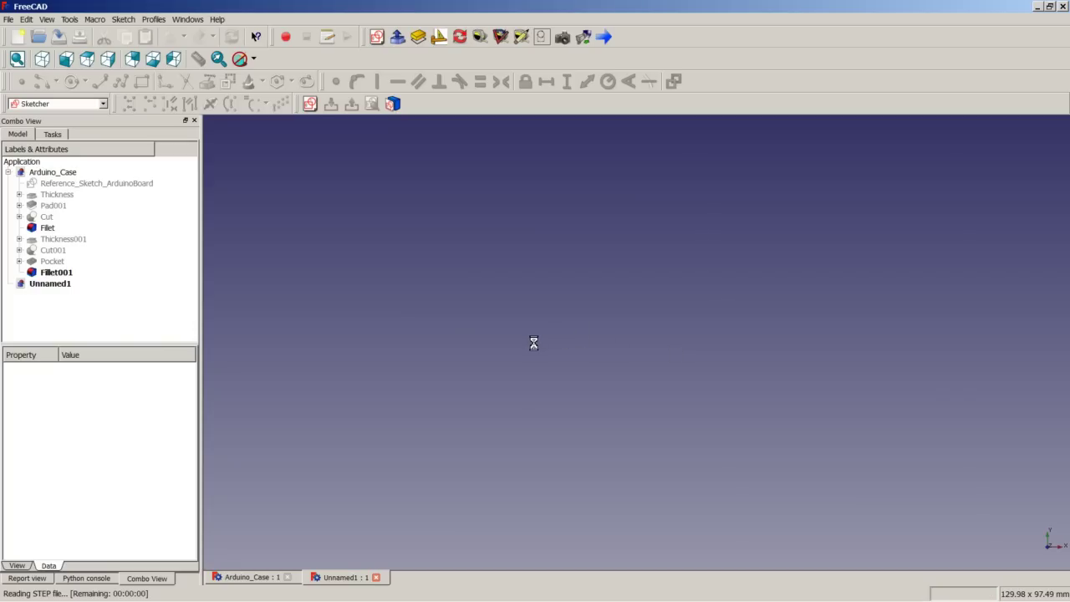
middle_click_drag(535, 342, 618, 410)
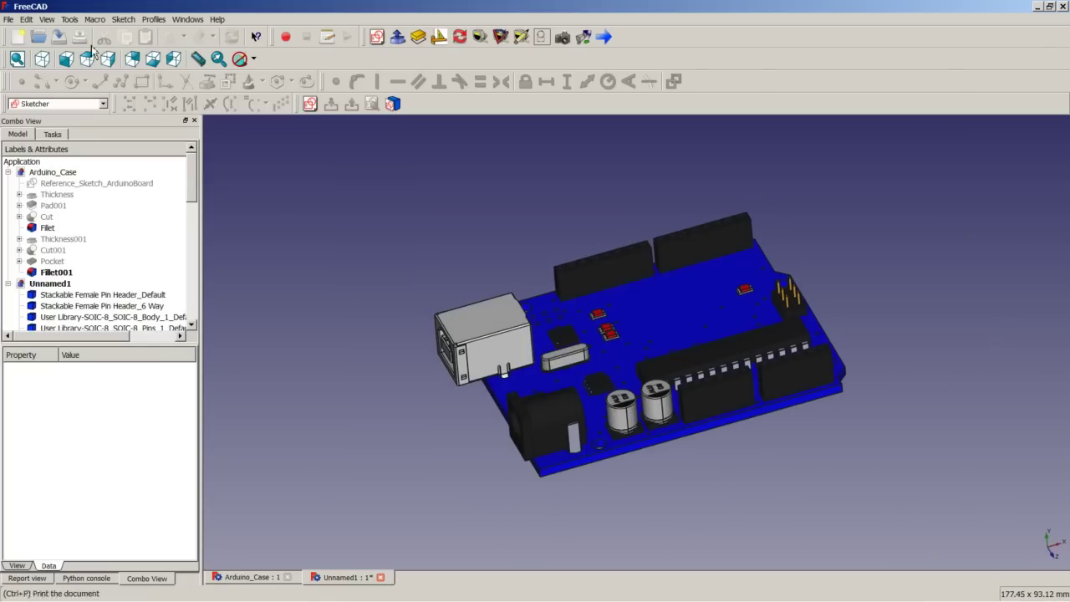
left_click(46, 19)
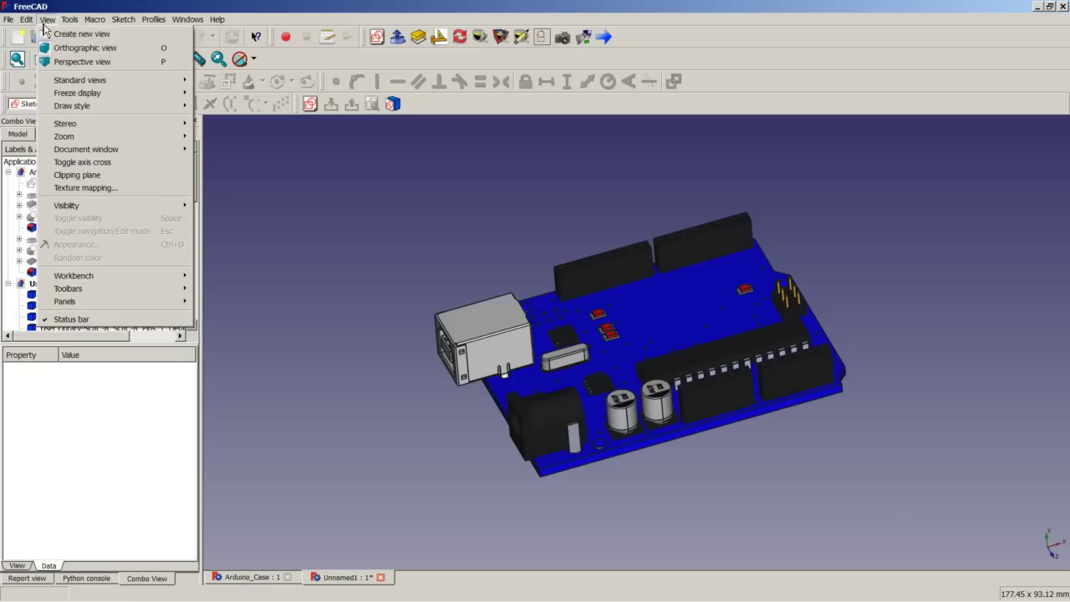
- Turn on the axis cross and orbit the board to show its top face
left_click(91, 166)
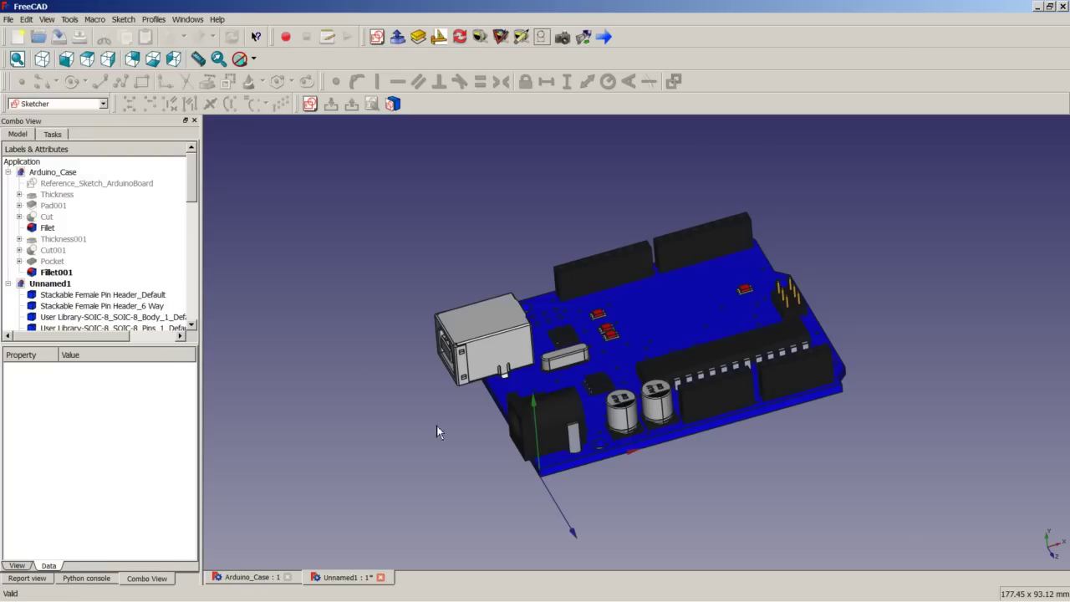
middle_click_drag(623, 441, 518, 305)
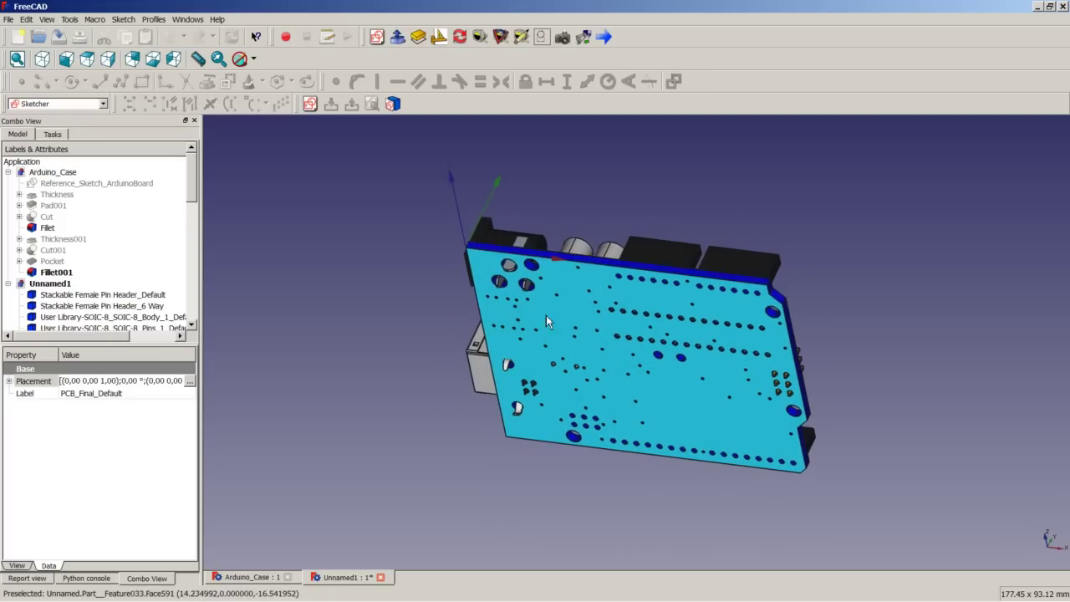
left_click(450, 267)
middle_click_drag(498, 268, 503, 328)
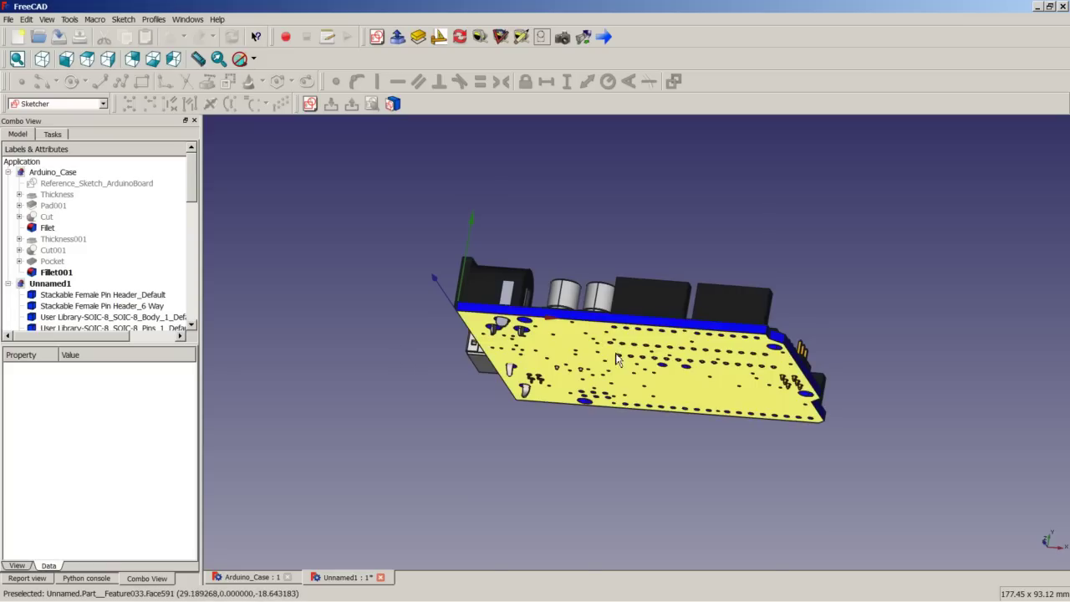
middle_click_drag(585, 368, 707, 425)
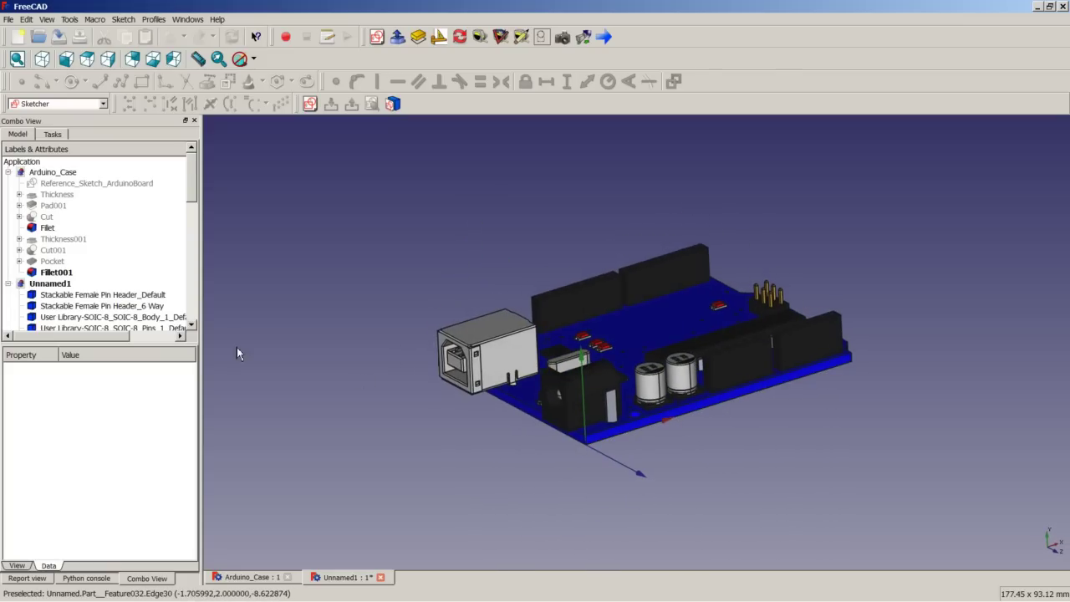
- Select every board part, from Stackable Female Pin Header_Default to the last tree entry
scroll(193, 189, "down", 3)
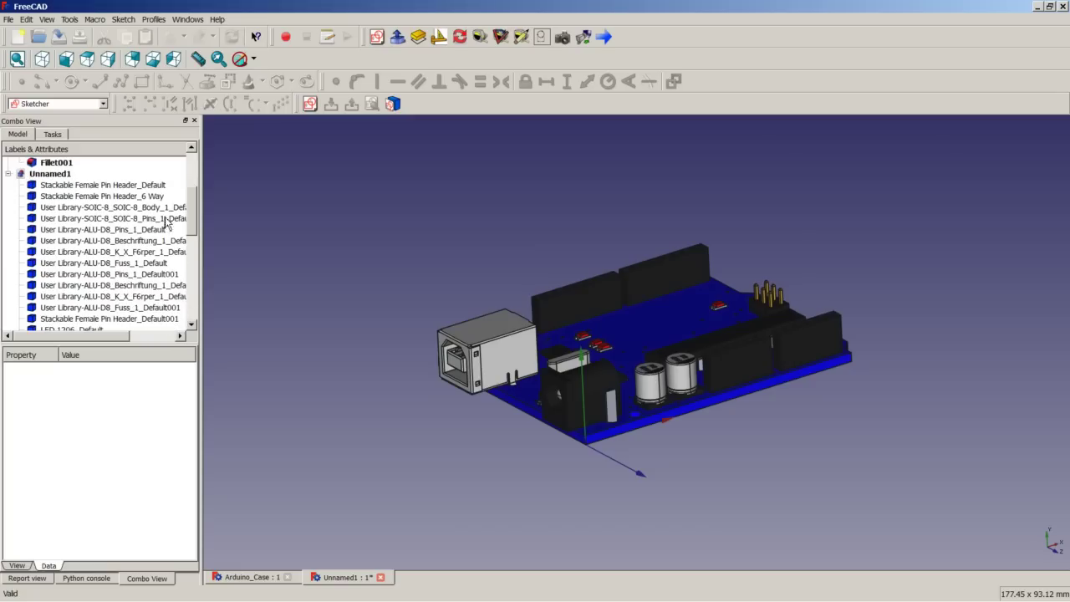
left_click(81, 185)
scroll(99, 255, "down", 4)
scroll(99, 255, "down", 4)
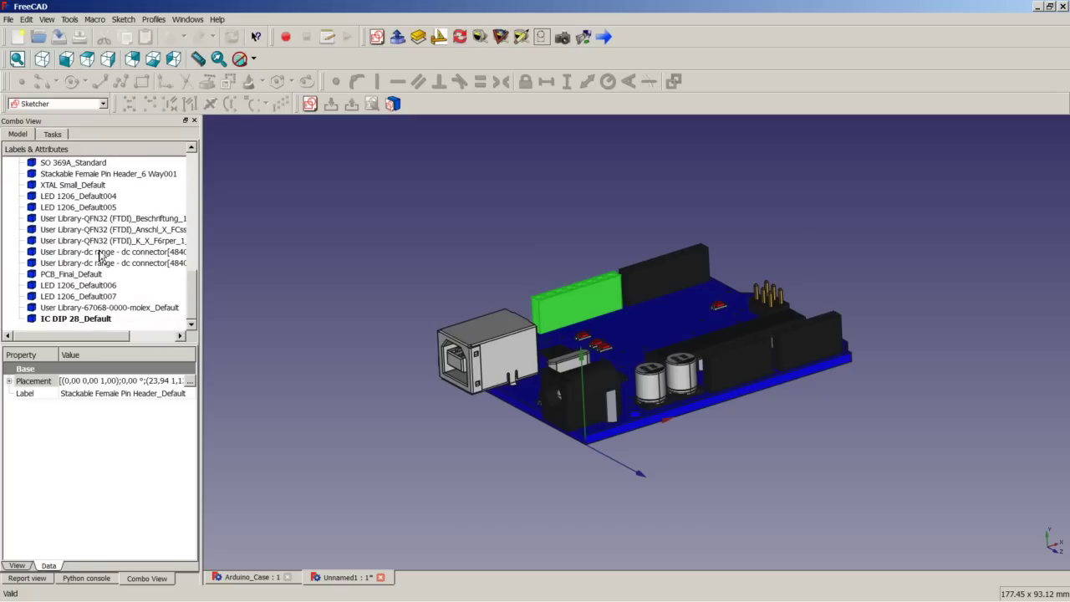
left_click(104, 319, "shift")
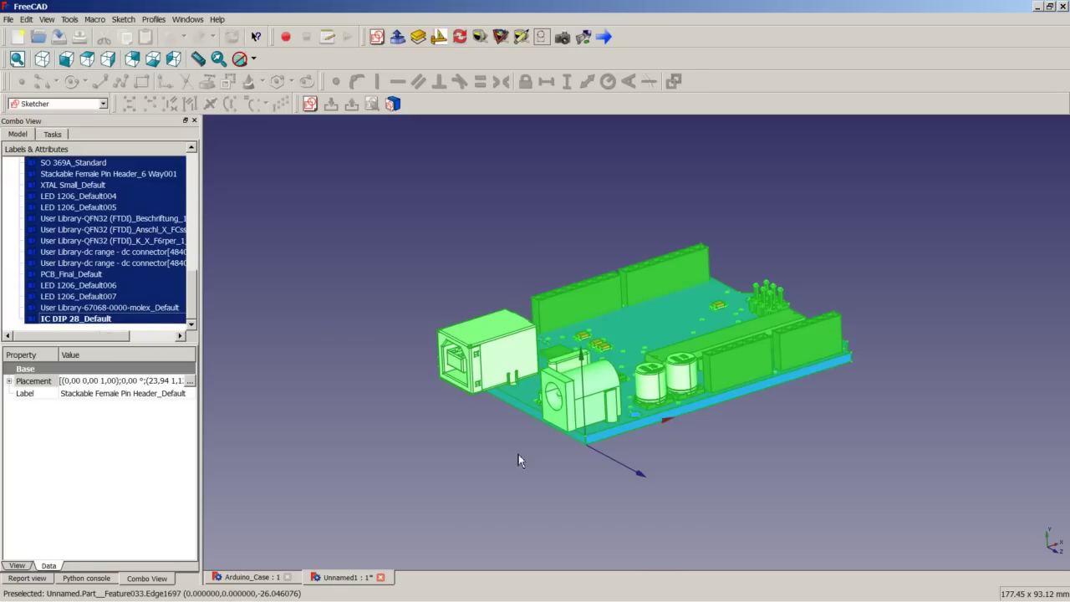
- Open Placement with incremental changes and apply a 90° rotation about Z
left_click(191, 383)
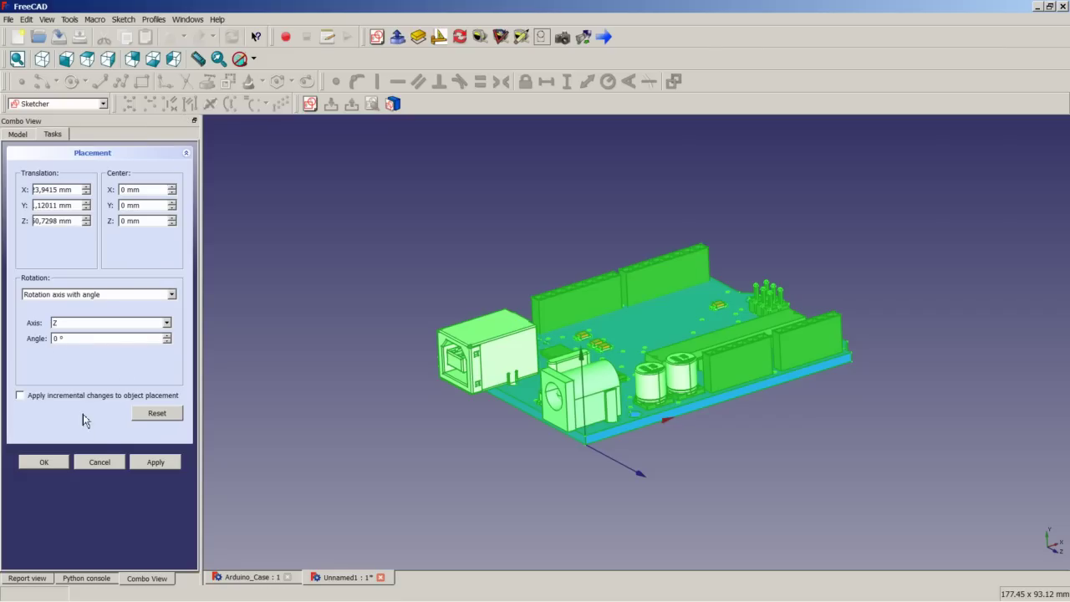
left_click(98, 398)
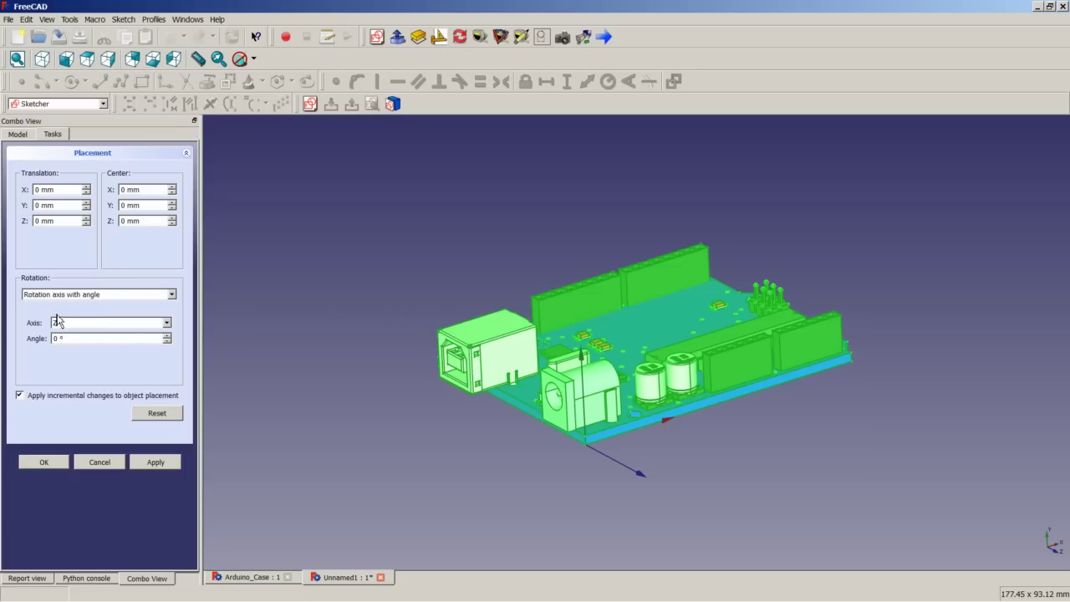
left_click_drag(59, 337, 48, 338)
type("90")
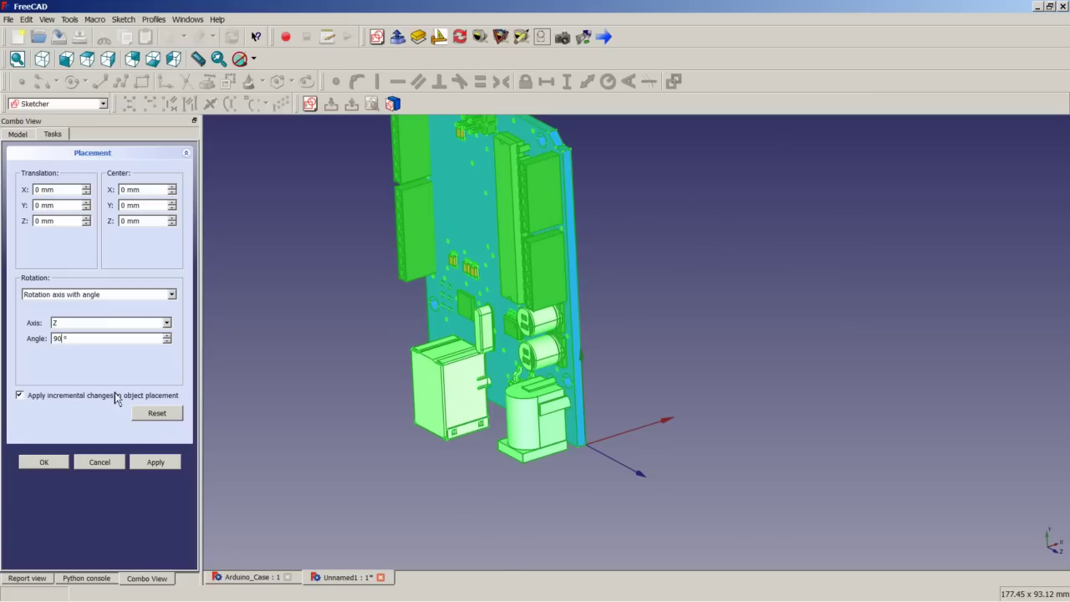
left_click(178, 412)
- Apply a further 90° rotation about the Y axis, fitting the board into view
double_click(56, 338)
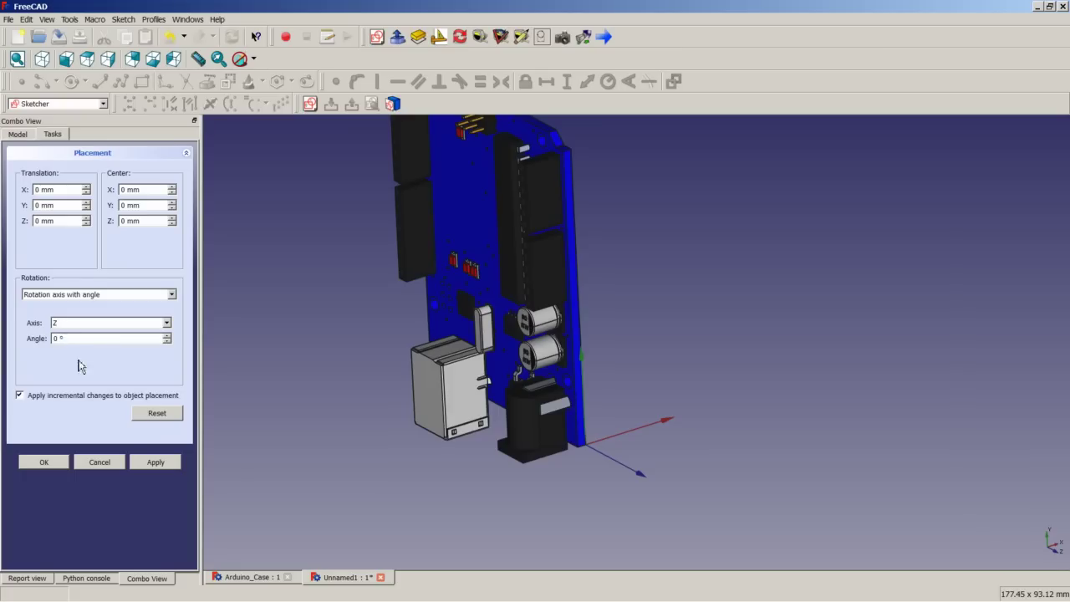
middle_click_drag(455, 384, 389, 240)
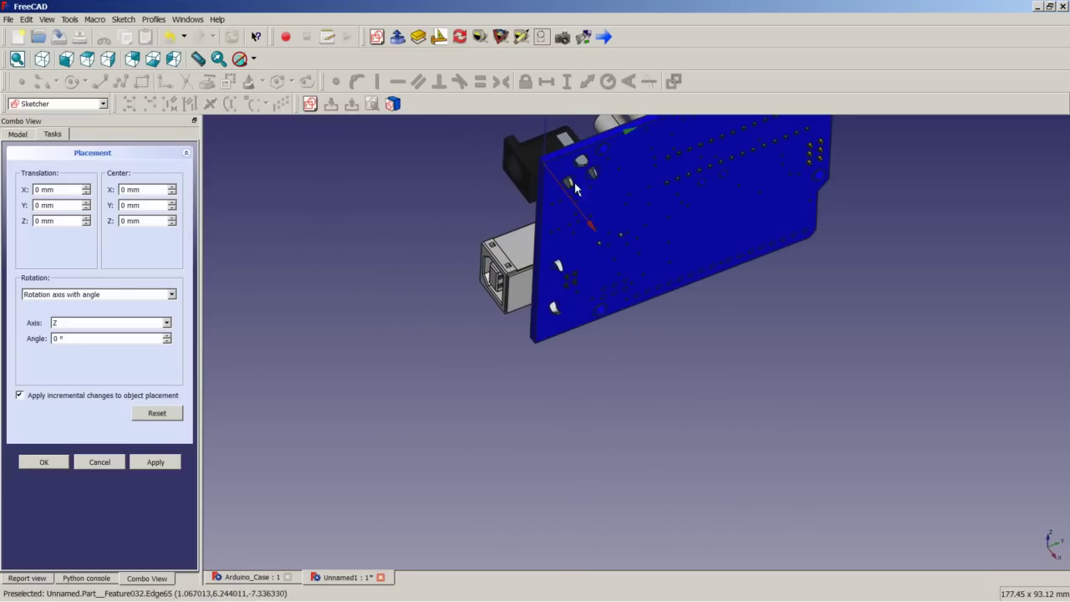
left_click(75, 322)
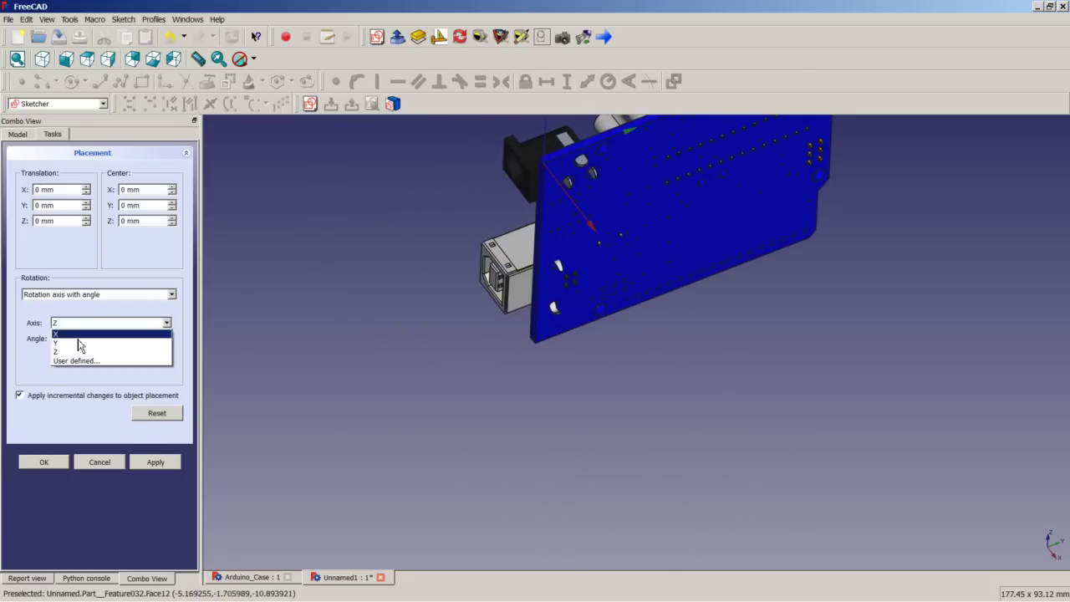
left_click(78, 342)
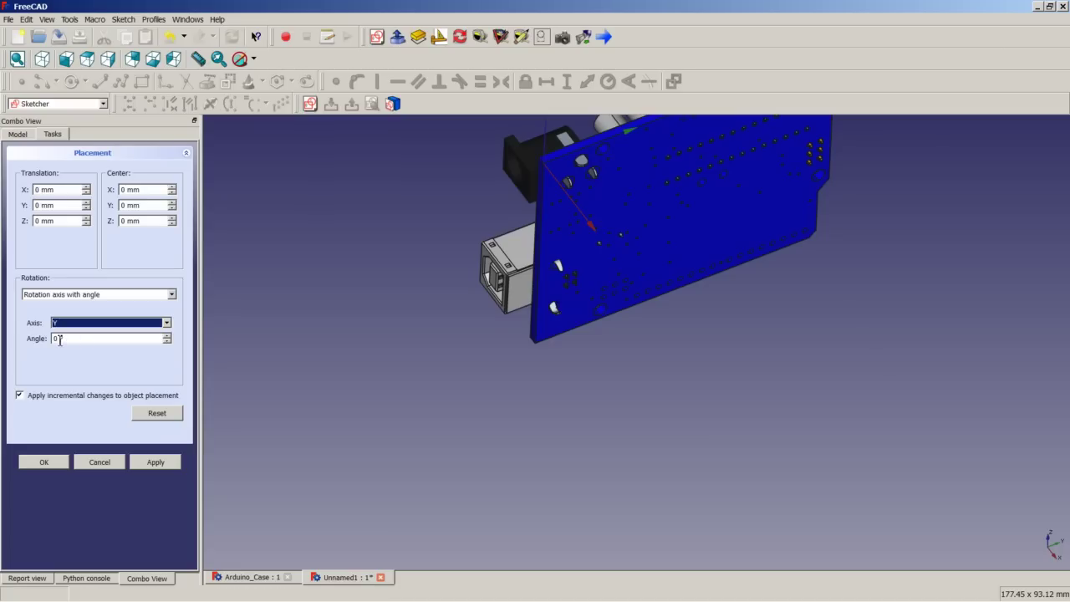
left_click(53, 338)
type("90")
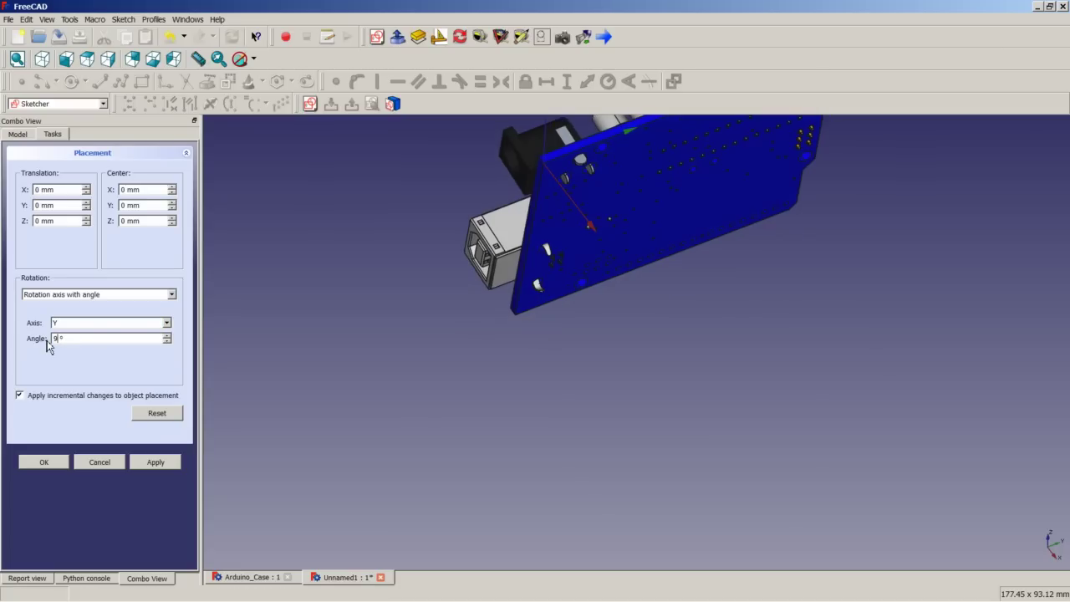
scroll(548, 254, "down", 3)
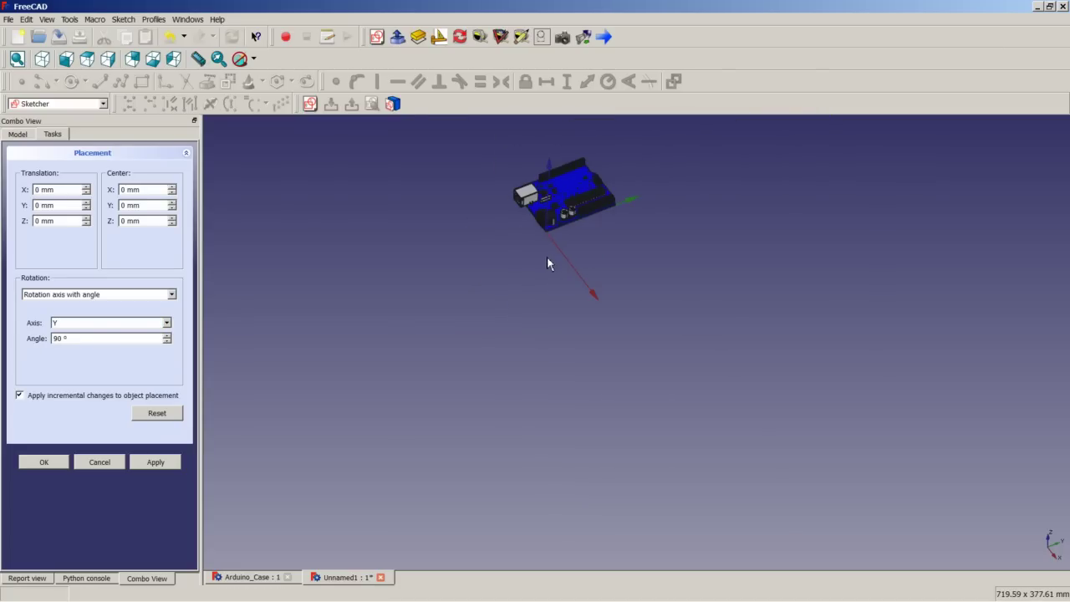
scroll(552, 159, "up", 3)
scroll(551, 247, "up", 2)
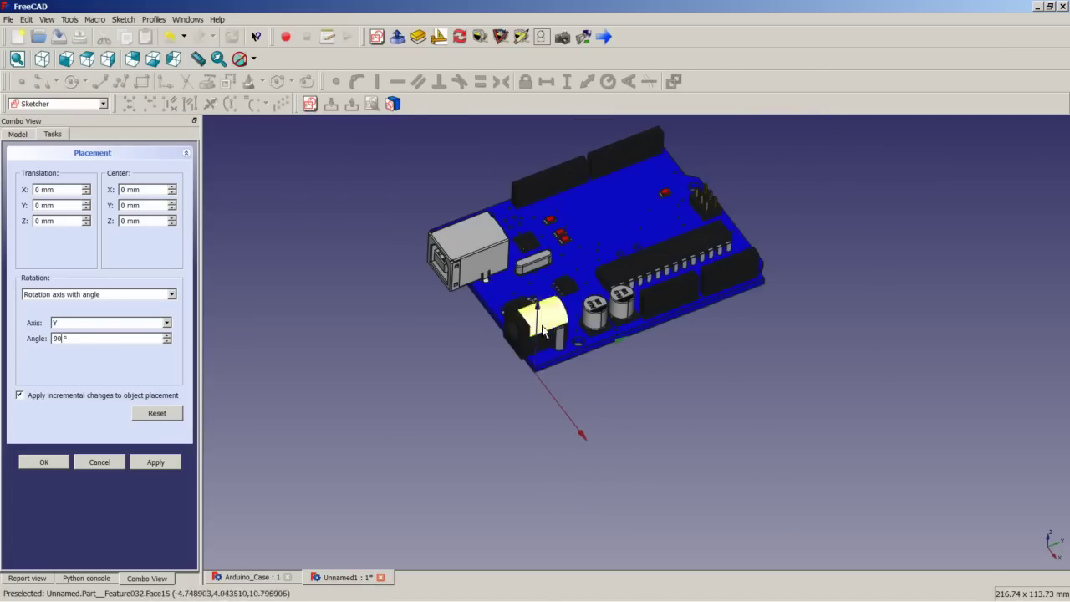
middle_click_drag(317, 234, 377, 256)
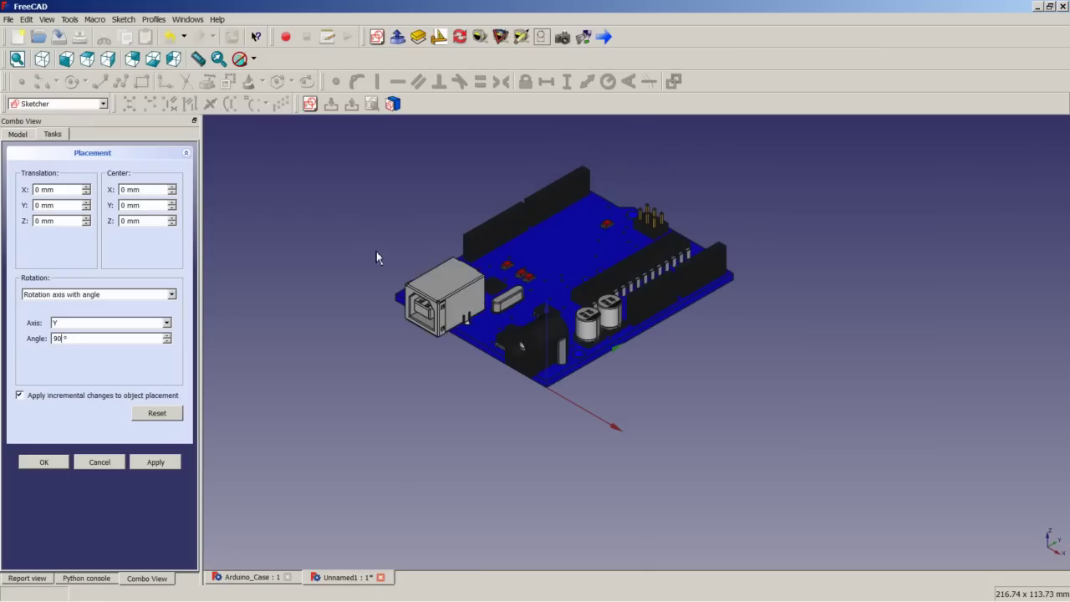
right_click(399, 259)
left_click(406, 259)
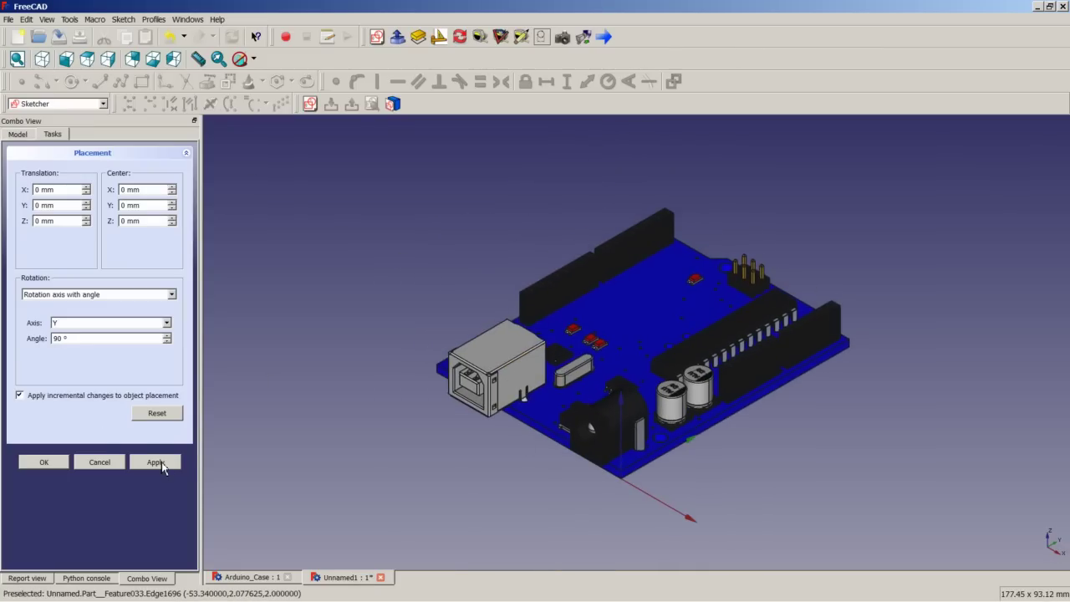
left_click(56, 338)
key("BackSpace")
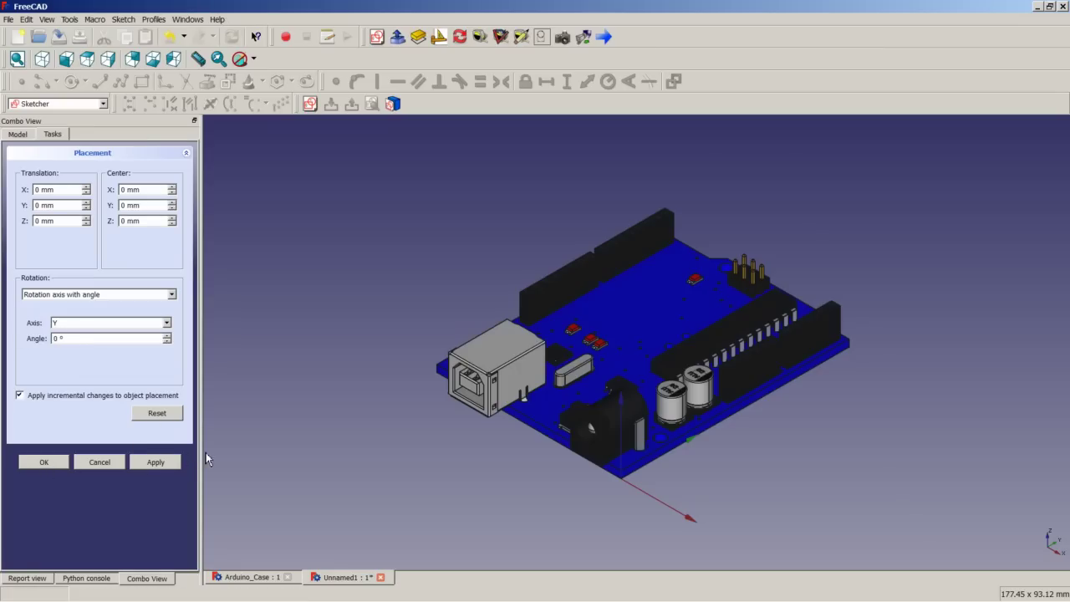
- Close the Placement panel, select PCB_Final_Default and orbit around the reoriented board
left_click(62, 461)
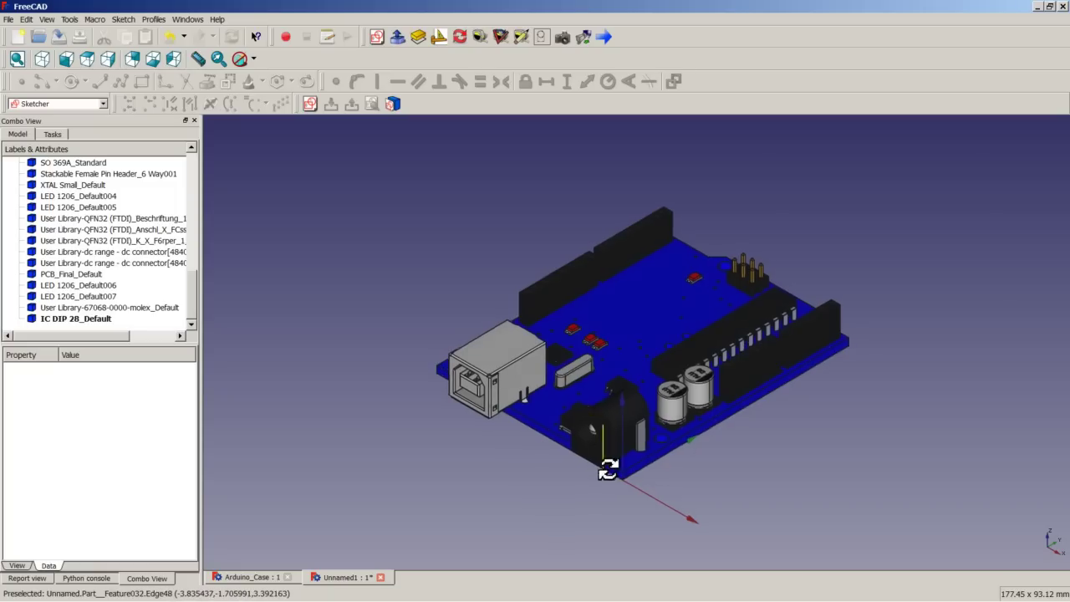
scroll(625, 473, "up", 2)
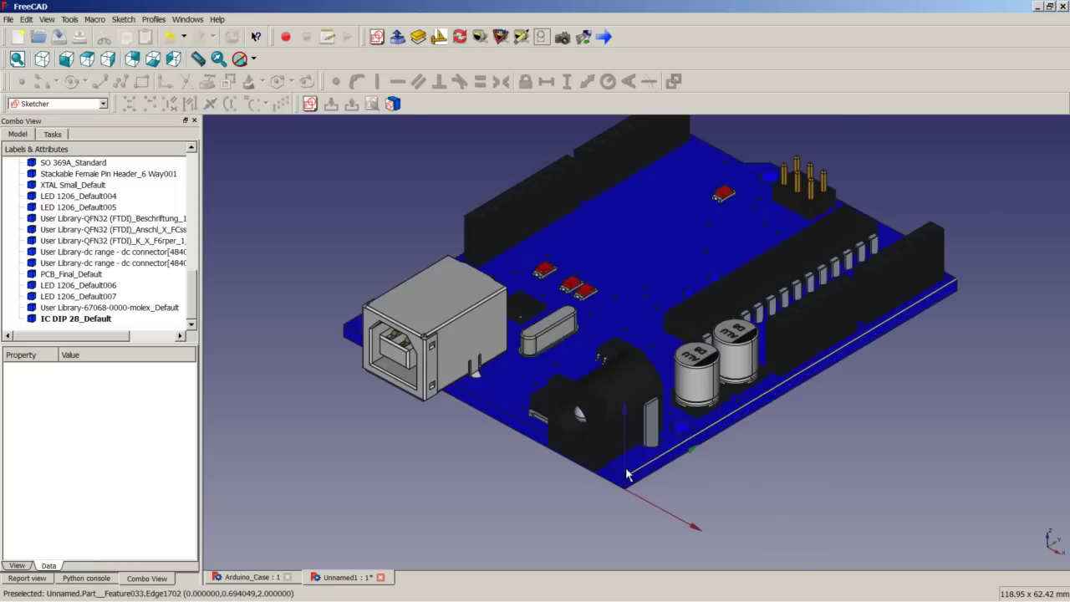
left_click(625, 473)
middle_click_drag(627, 476, 517, 320)
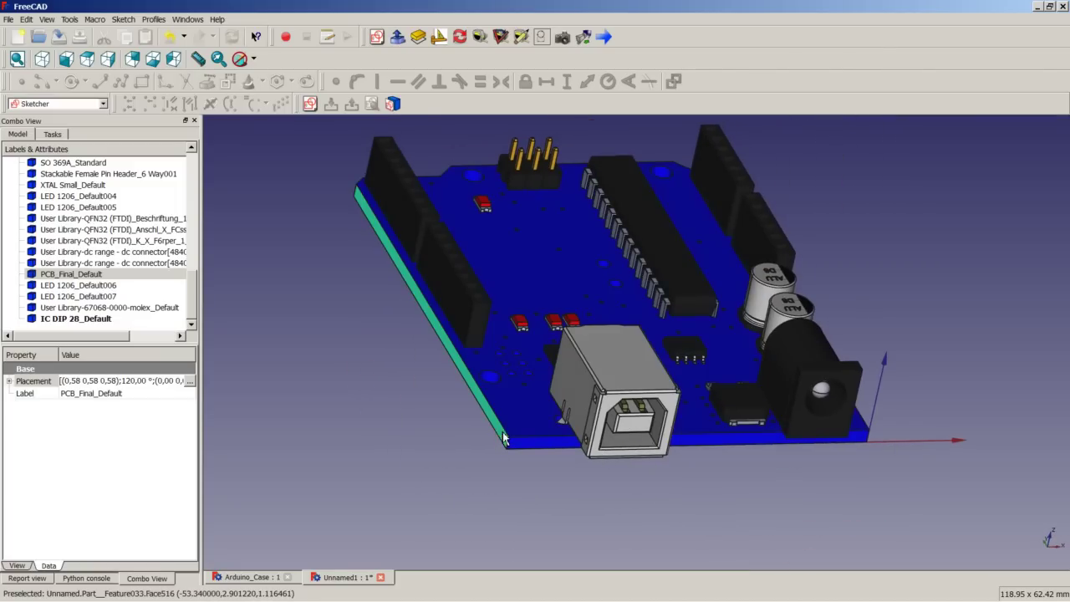
middle_click_drag(681, 468, 615, 489)
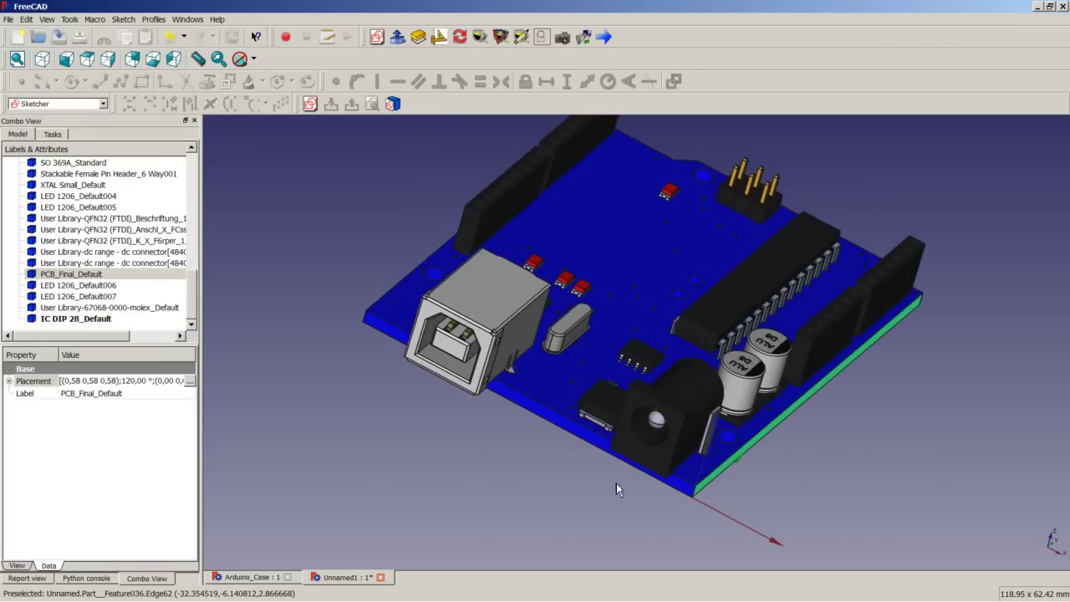
middle_click_drag(443, 383, 466, 402)
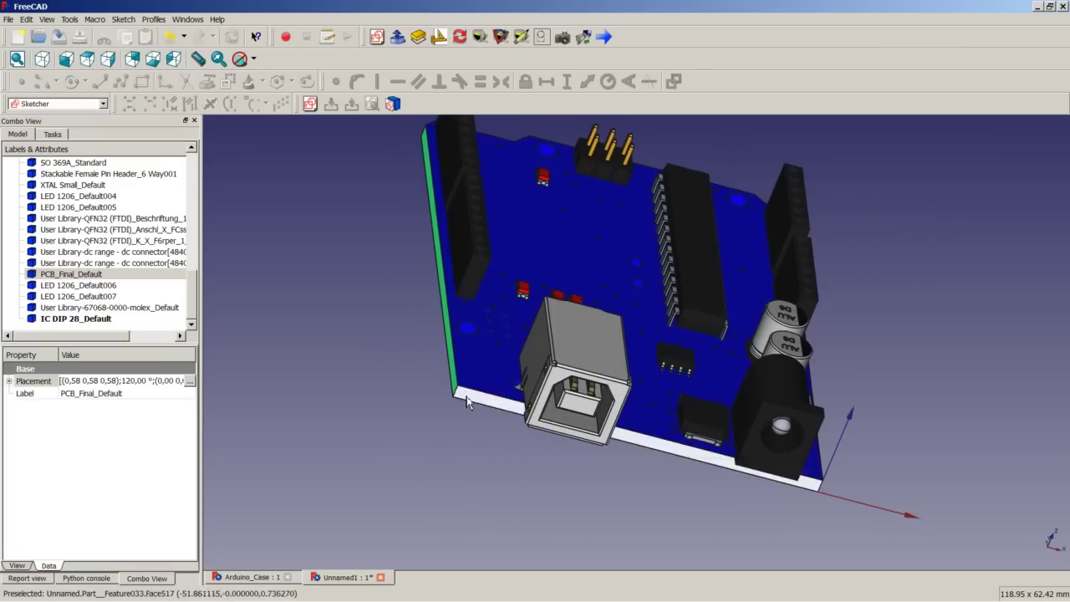
- Measure the board's width across its edge with Measure Linear: 53,34 mm
left_click(479, 38)
middle_click_drag(637, 468, 528, 446)
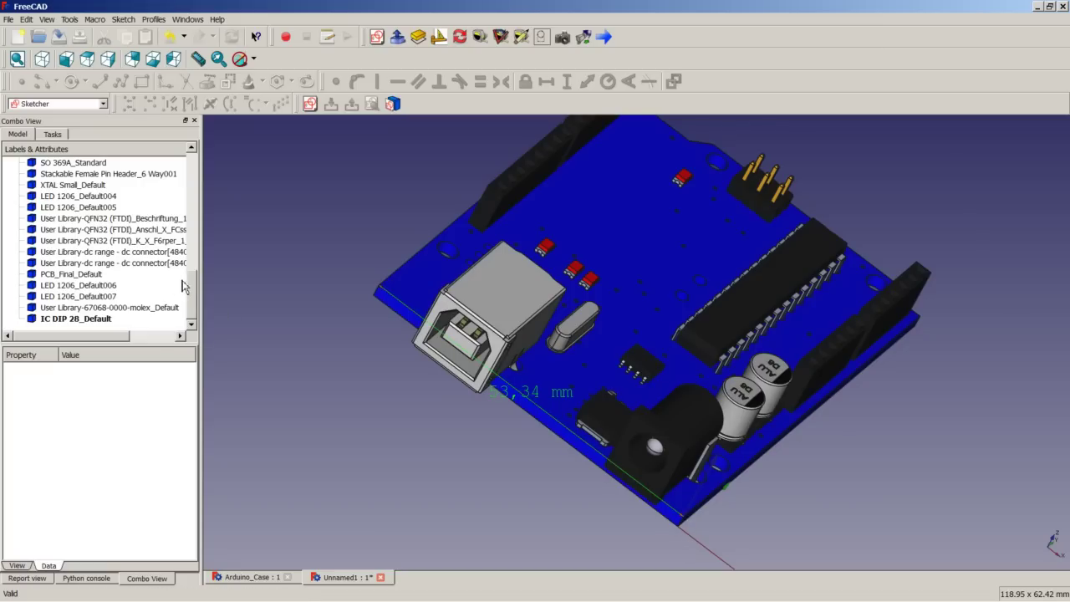
left_click_drag(191, 311, 191, 194)
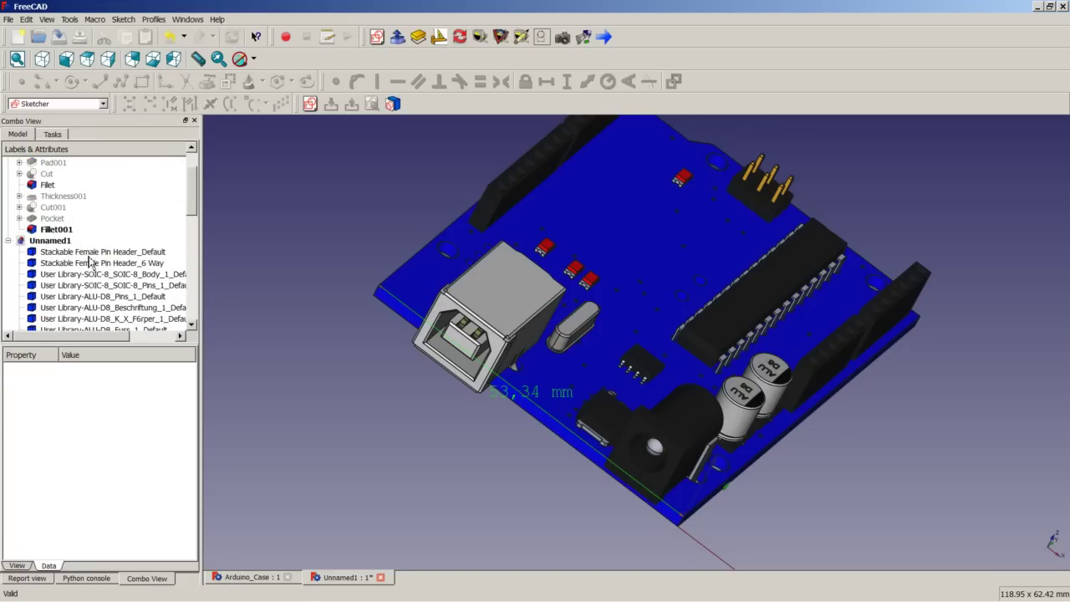
- Move all selected Arduino parts incrementally by 53,34/2 mm along X through Placement
left_click(92, 239)
scroll(95, 286, "down", 8)
scroll(95, 285, "down", 2)
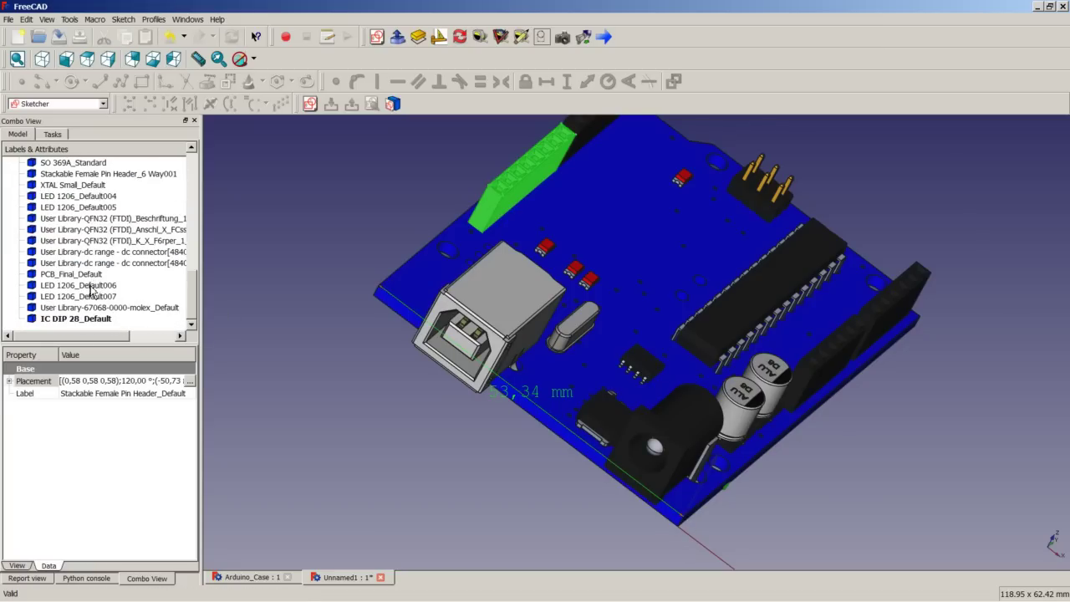
left_click(87, 319, "shift")
left_click(189, 384)
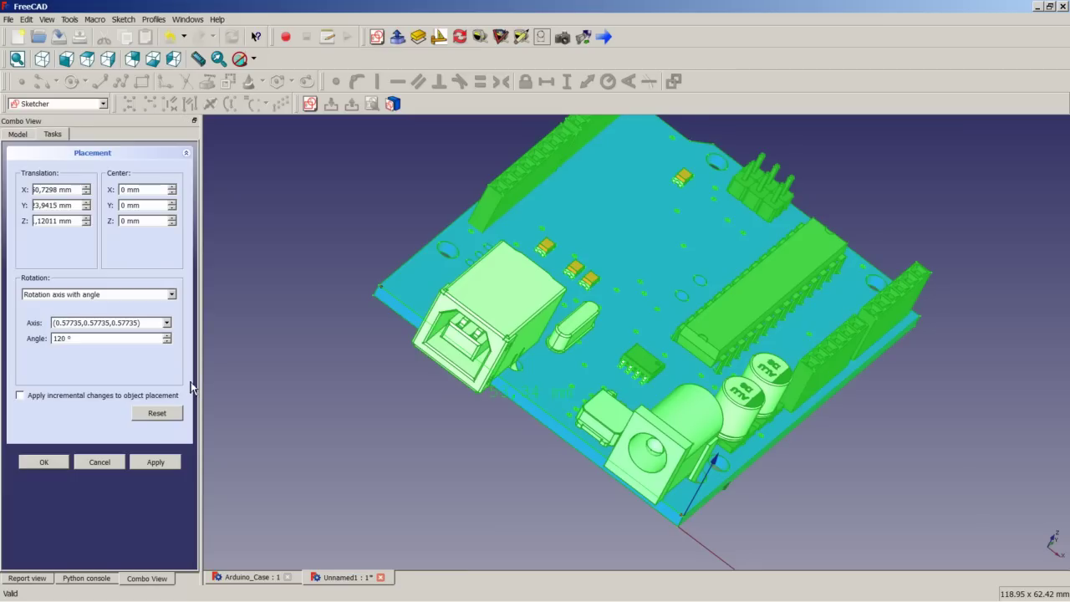
left_click(69, 399)
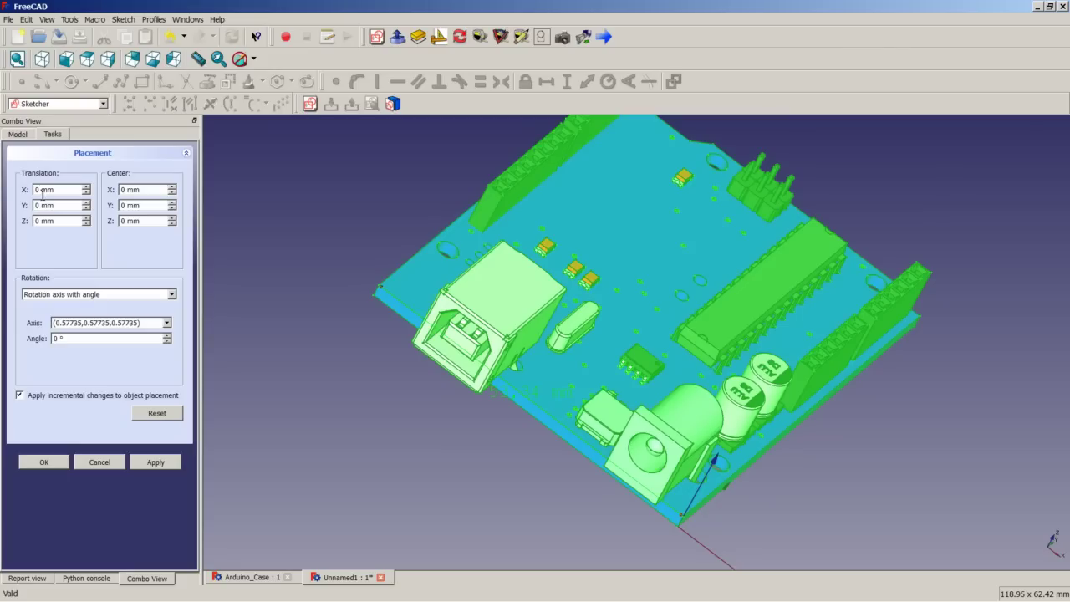
scroll(699, 483, "down", 2)
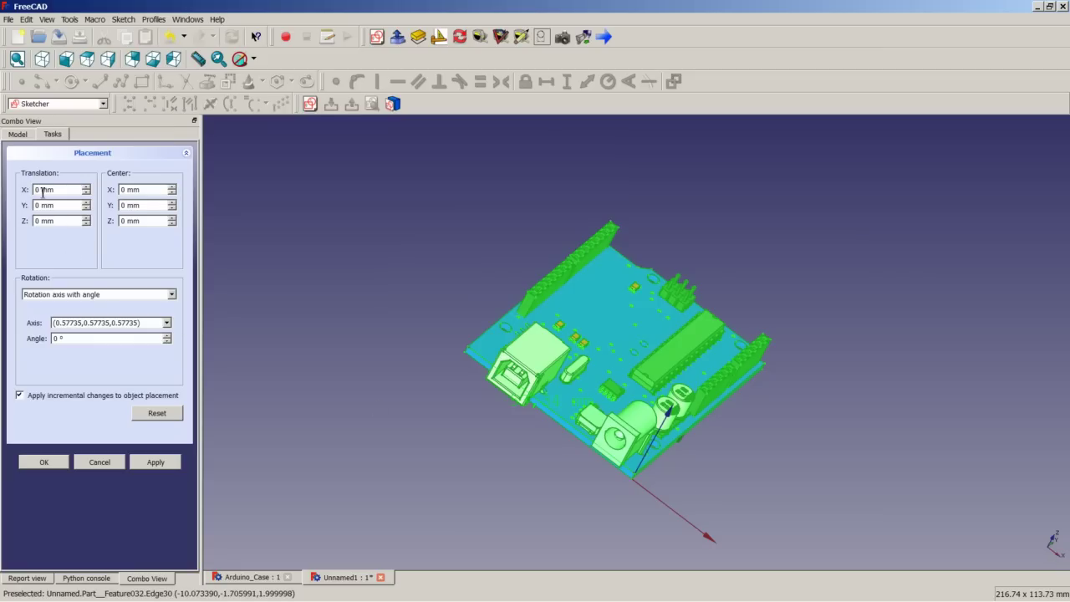
type("5")
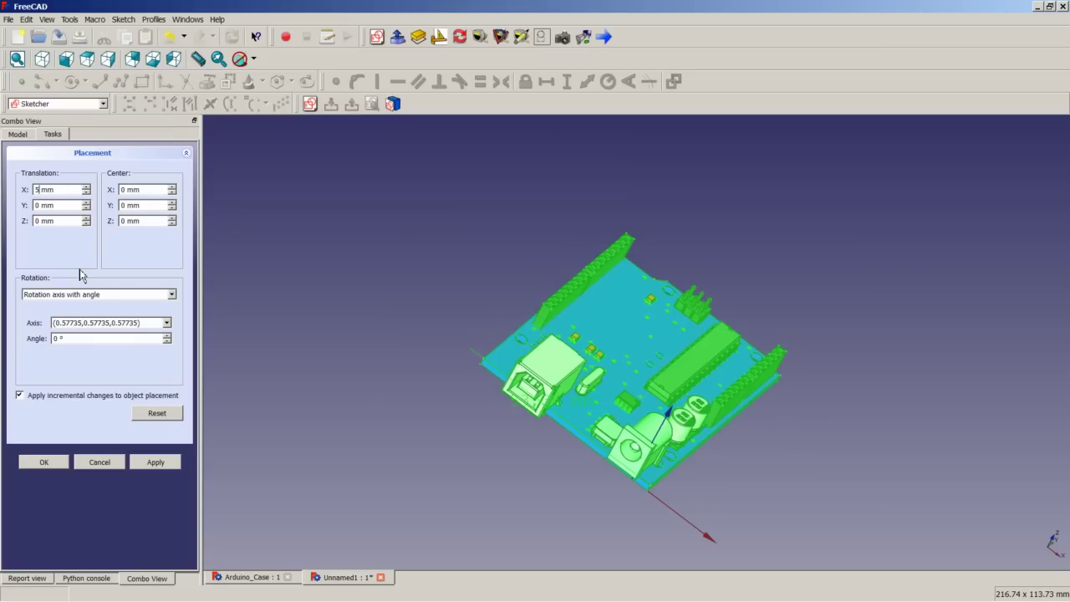
type("3,3")
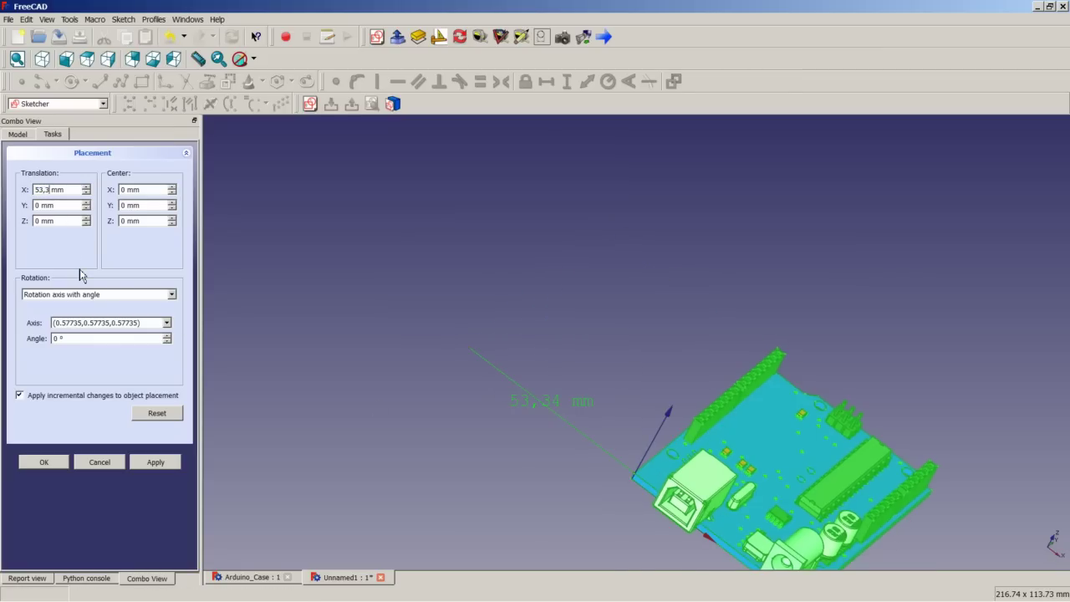
type("4/2")
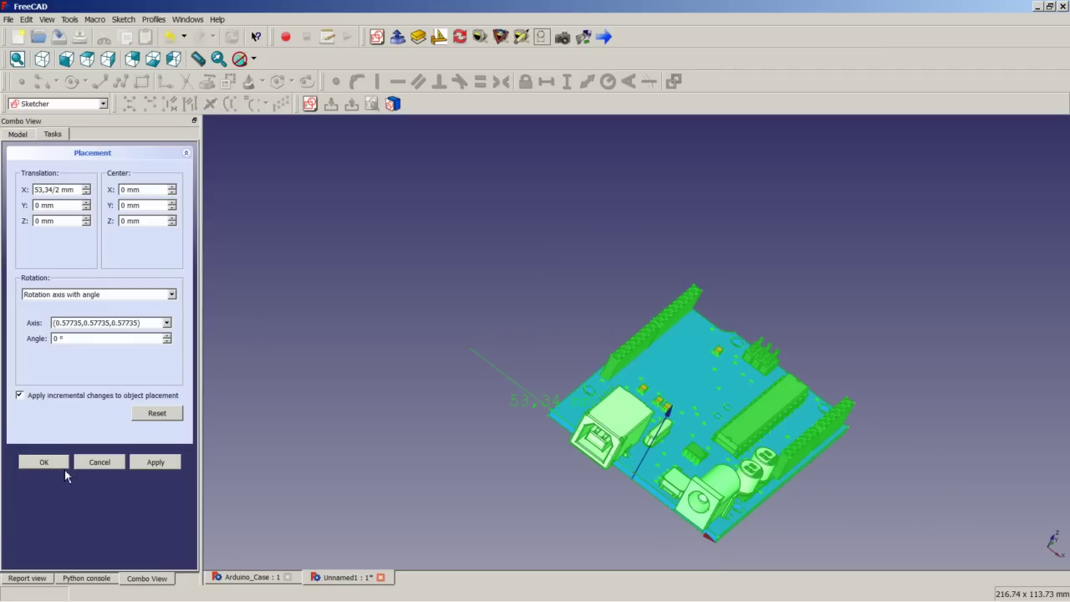
left_click(140, 467)
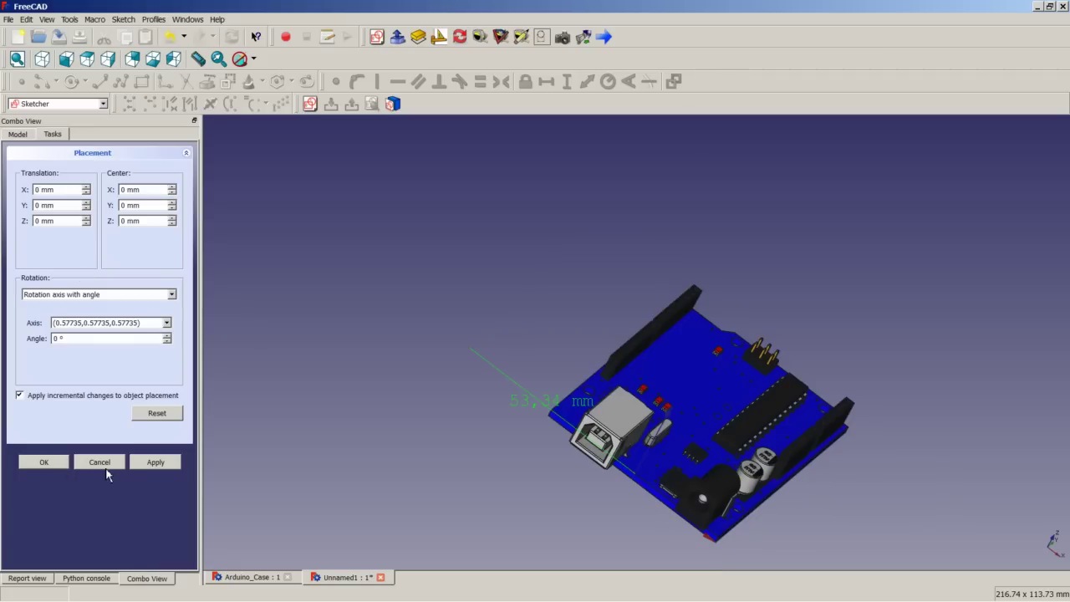
left_click(64, 466)
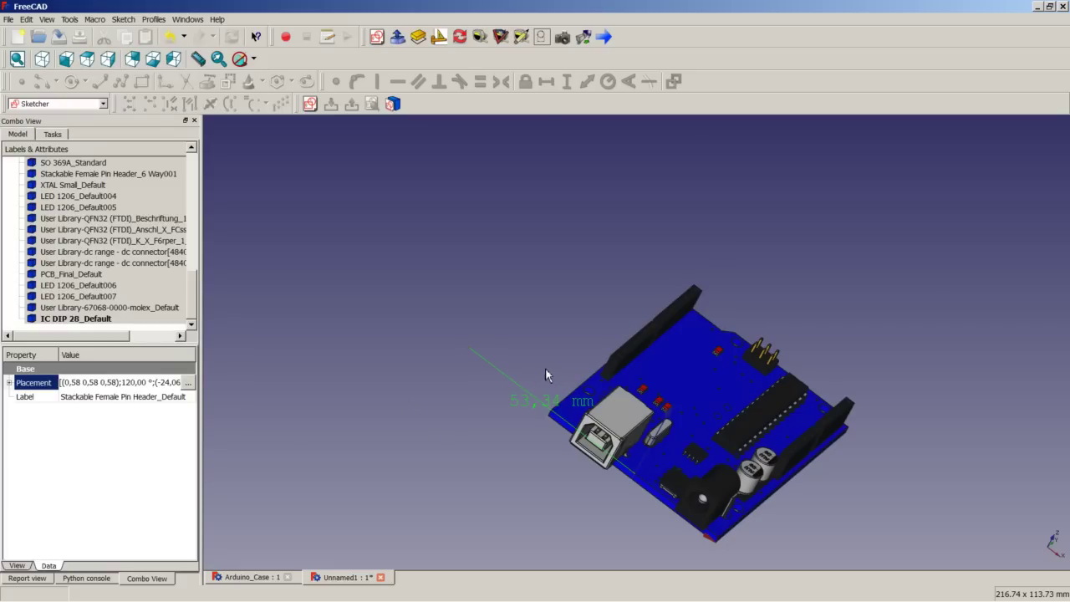
- Clear the 53,34 mm width measurement and orbit the board to inspect its new position
left_click(522, 42)
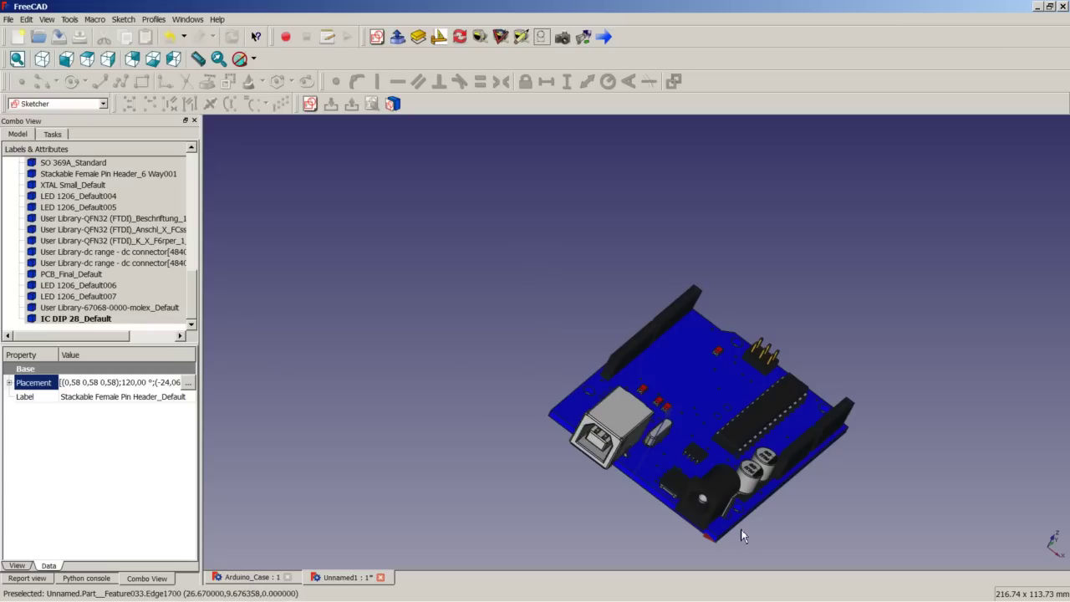
scroll(694, 485, "down", 2)
scroll(672, 500, "up", 3)
scroll(673, 499, "up", 4)
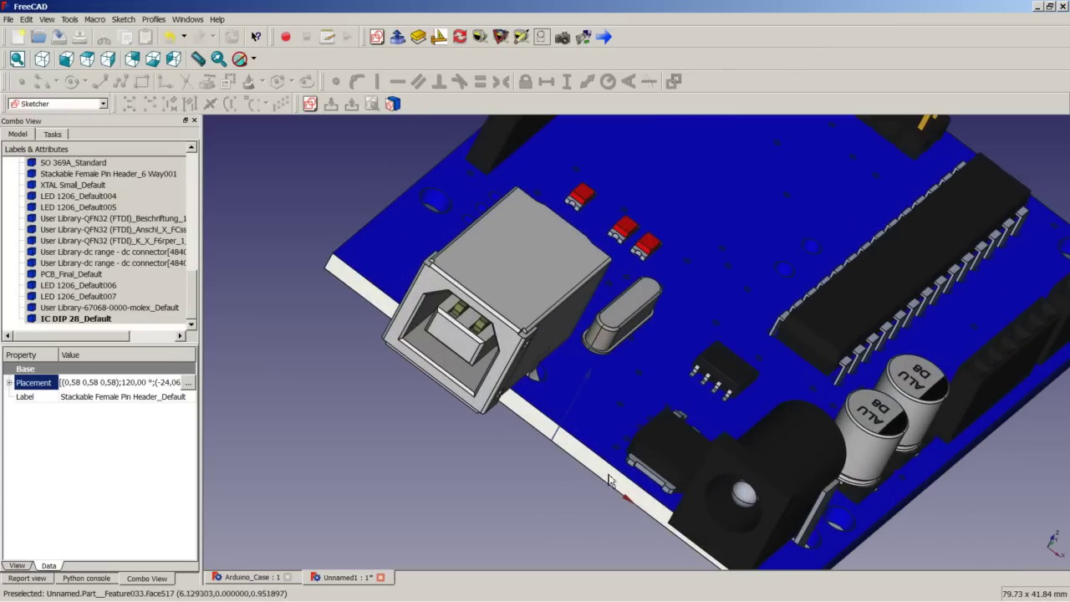
left_click(621, 496)
scroll(621, 496, "down", 5)
middle_click_drag(621, 497, 604, 456)
scroll(702, 446, "down", 2)
scroll(697, 449, "up", 8)
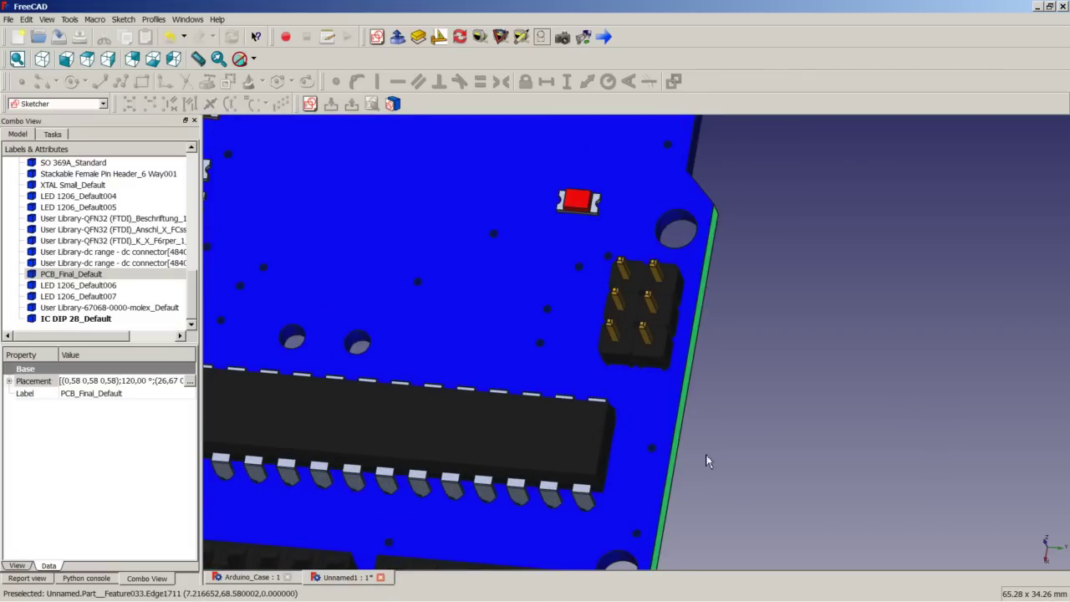
scroll(684, 447, "down", 6)
middle_click_drag(607, 469, 640, 433)
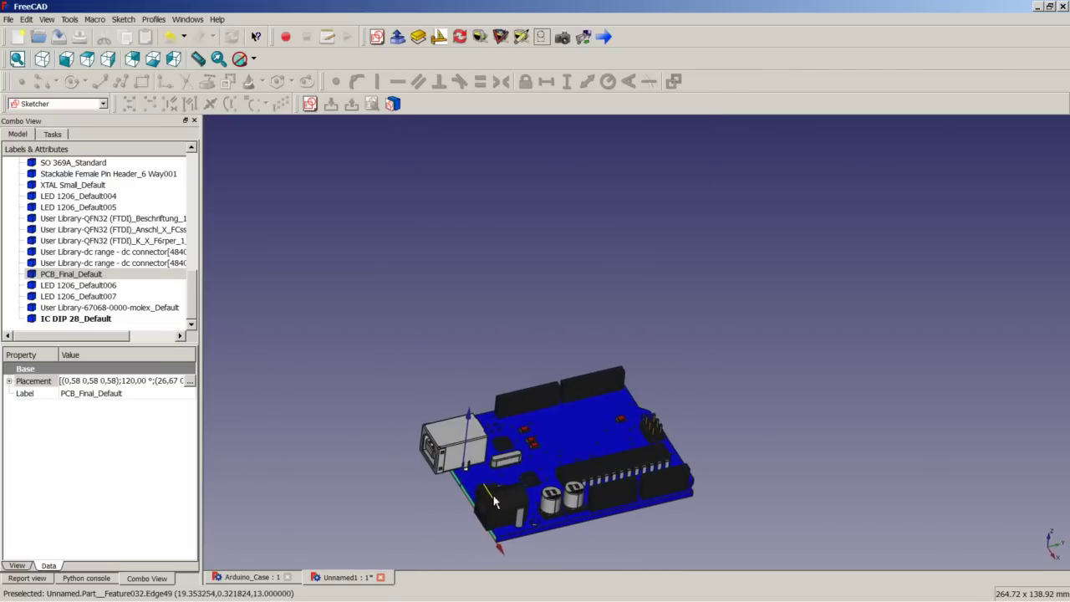
- Measure the board along its long edge, giving a 68,58 mm length
left_click(480, 37)
scroll(640, 474, "up", 5)
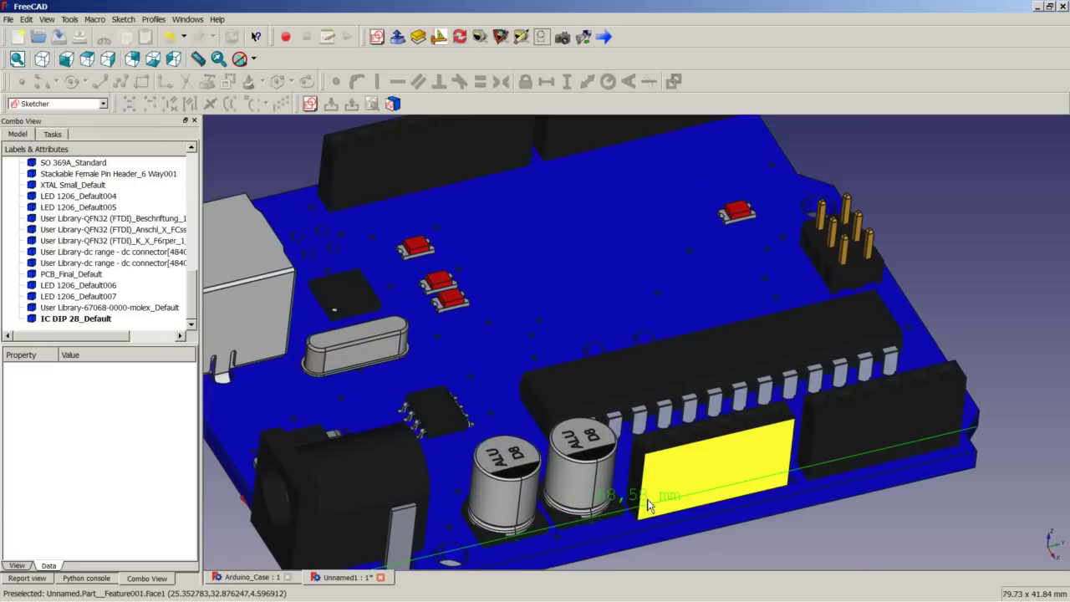
scroll(622, 508, "down", 6)
scroll(632, 510, "down", 3)
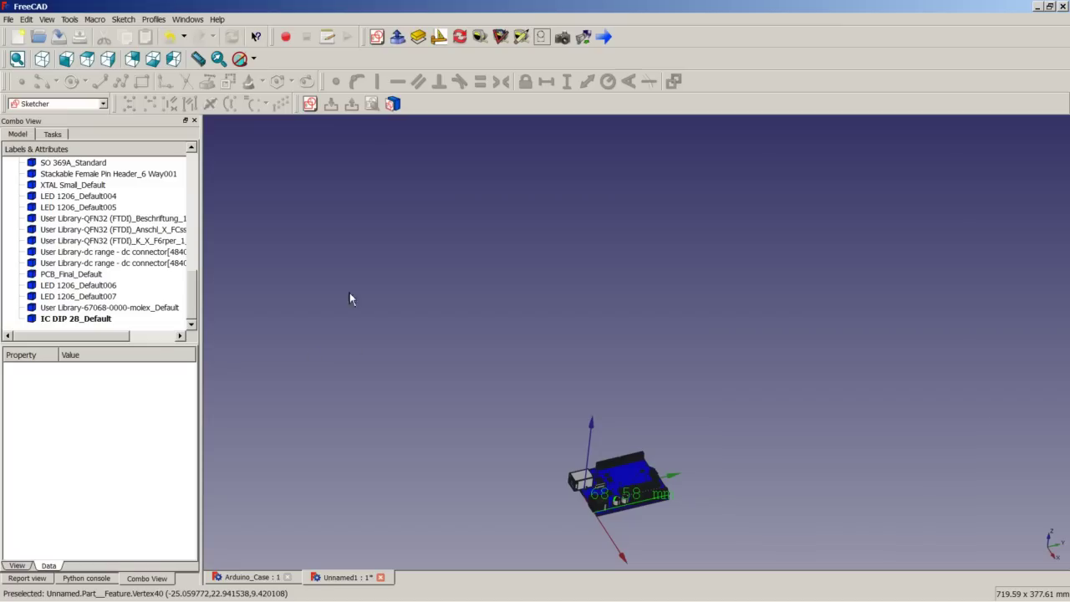
left_click_drag(194, 301, 190, 330)
left_click(84, 295)
- Move all board parts incrementally by -68,58/2 mm along Y in Placement
left_click(72, 321, "shift")
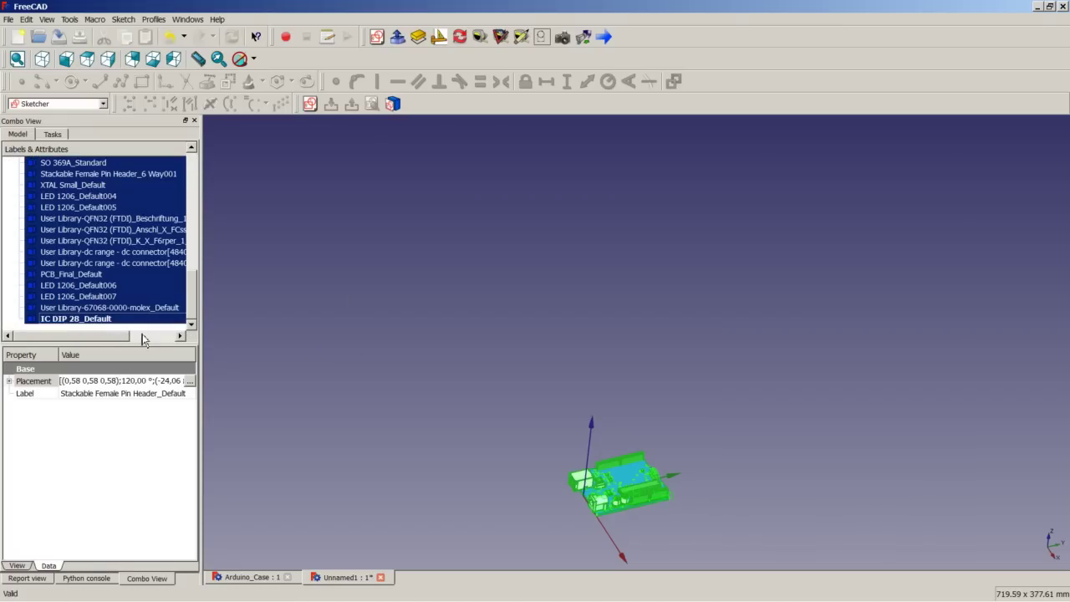
left_click(190, 380)
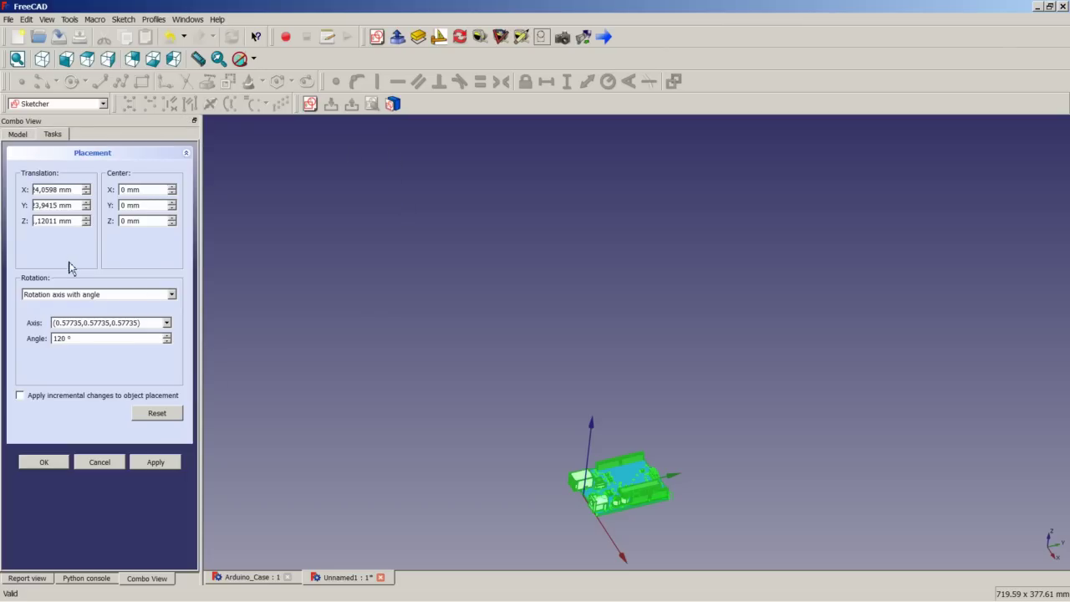
left_click(72, 398)
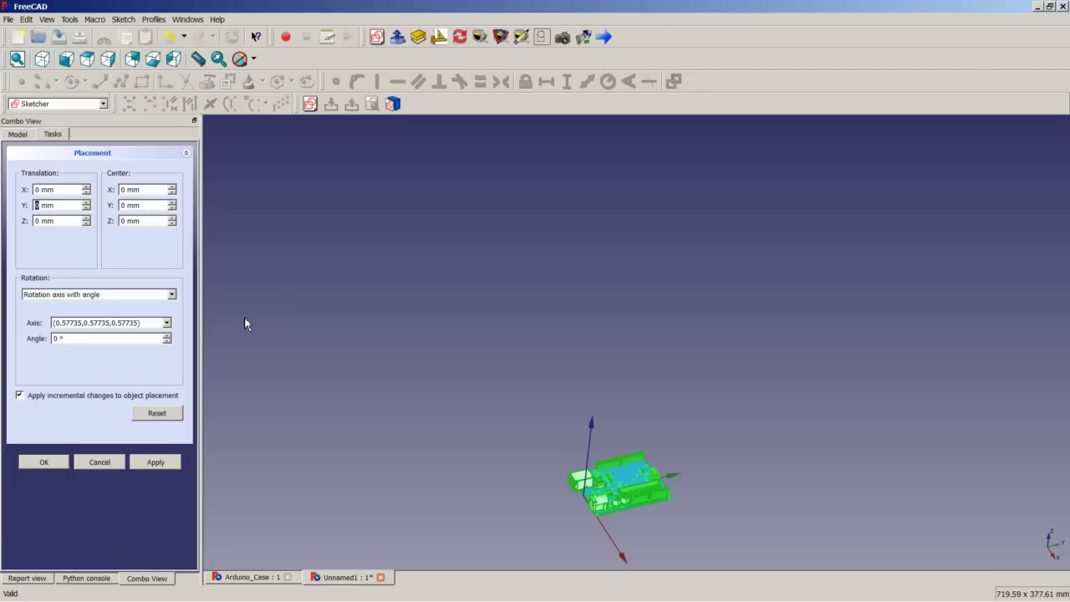
type("68")
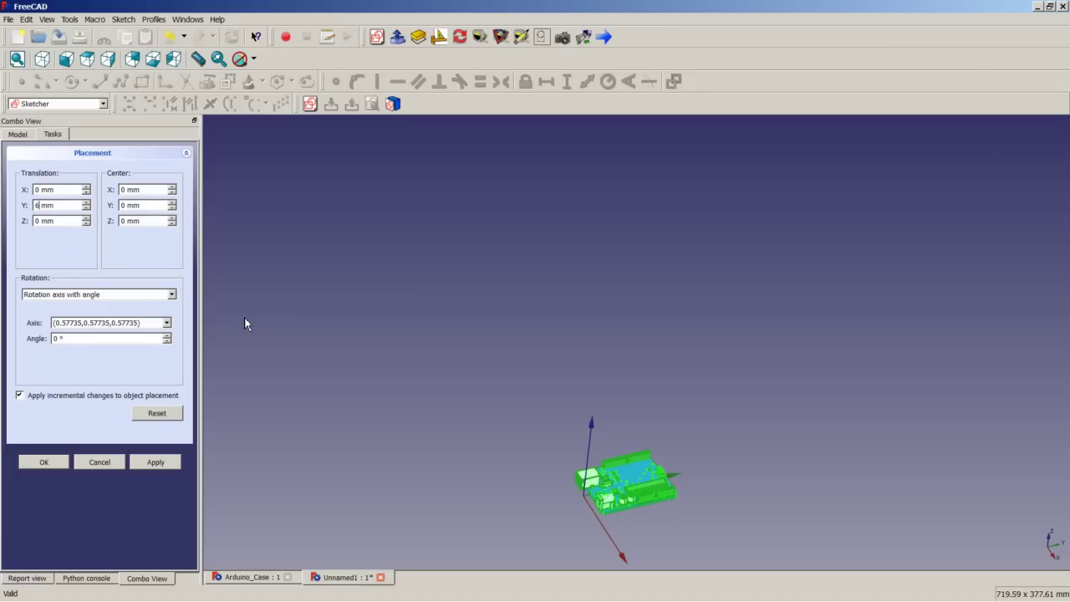
type(",")
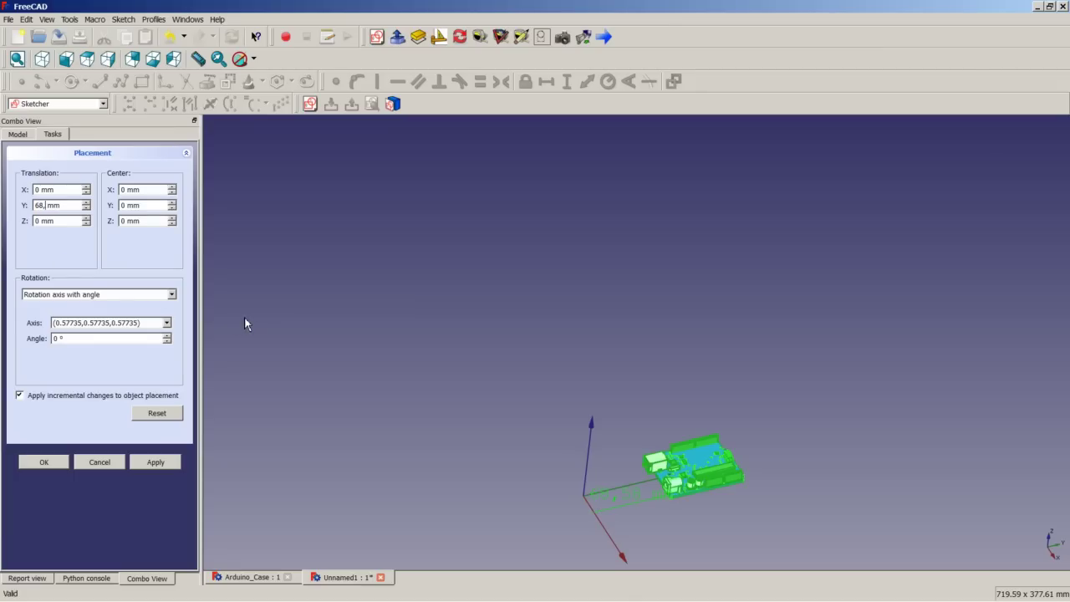
type("58/2")
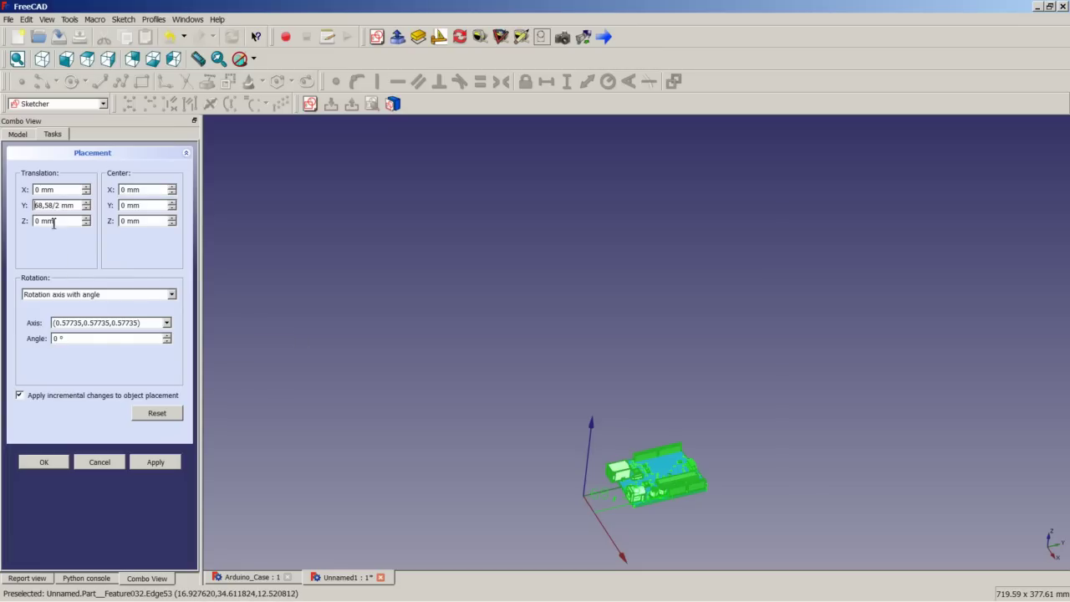
type("-")
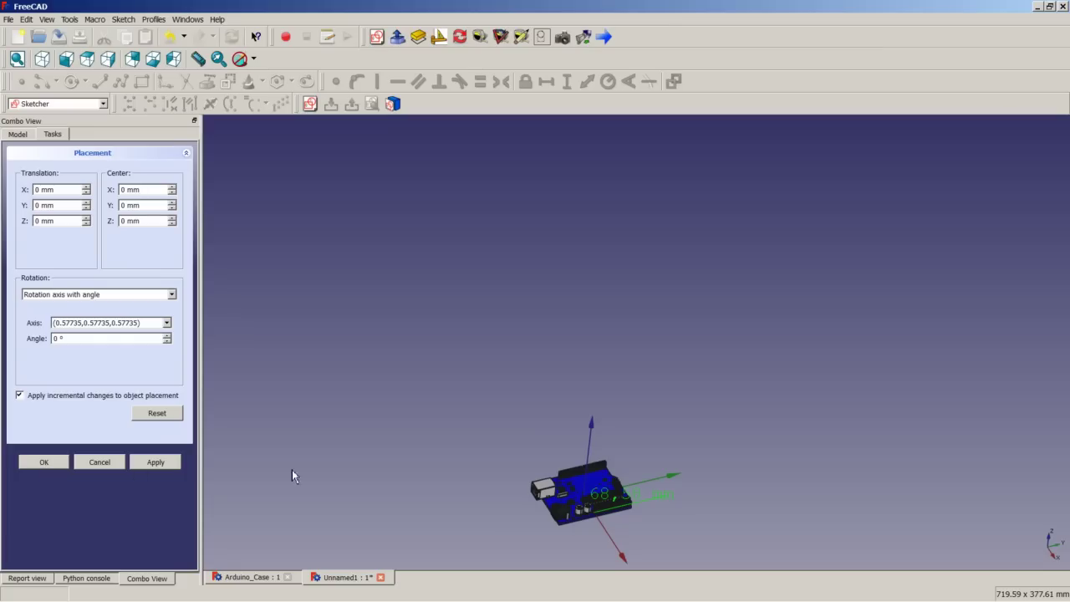
key("Escape")
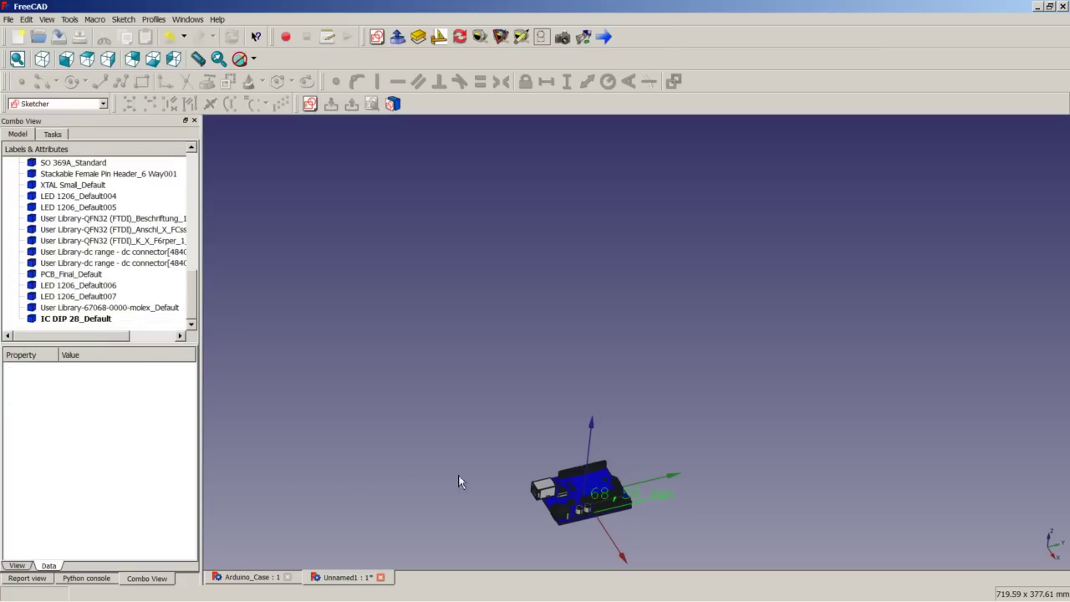
left_click(51, 22)
left_click(80, 164)
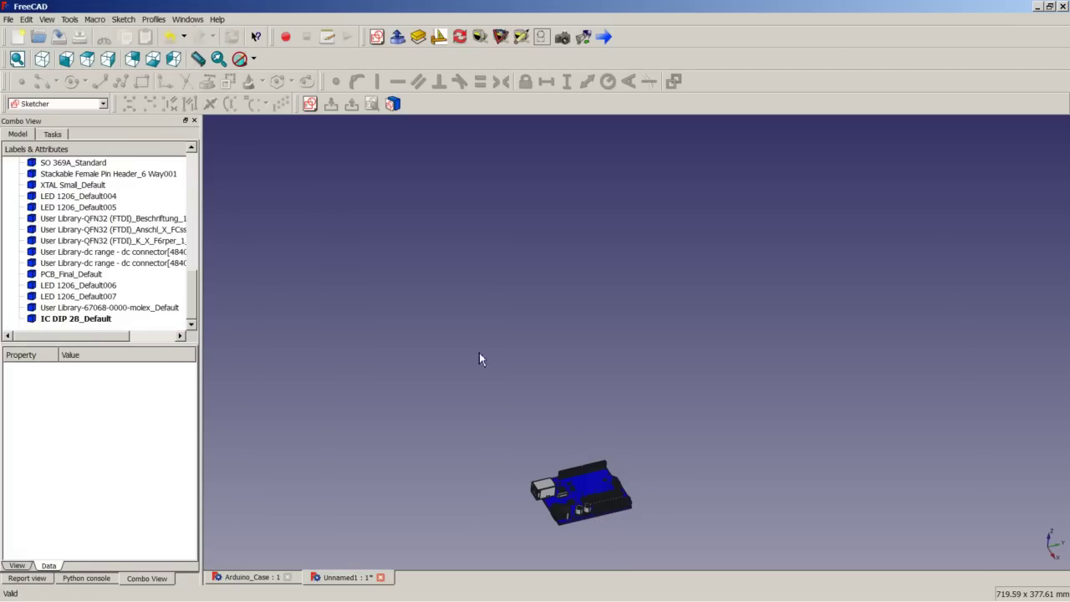
left_click(42, 59)
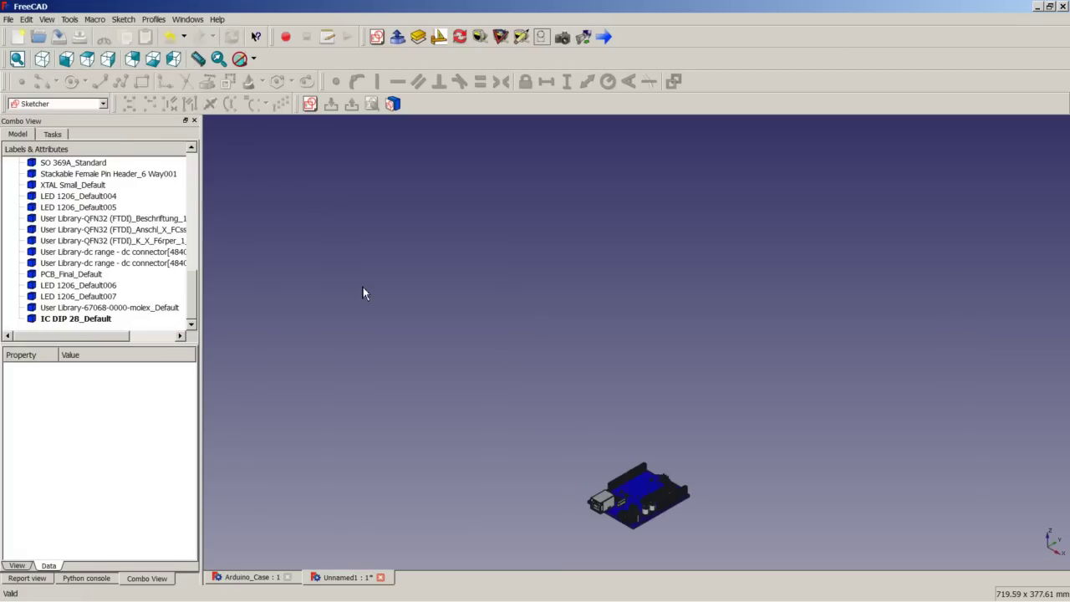
right_click(363, 289)
left_click(401, 309)
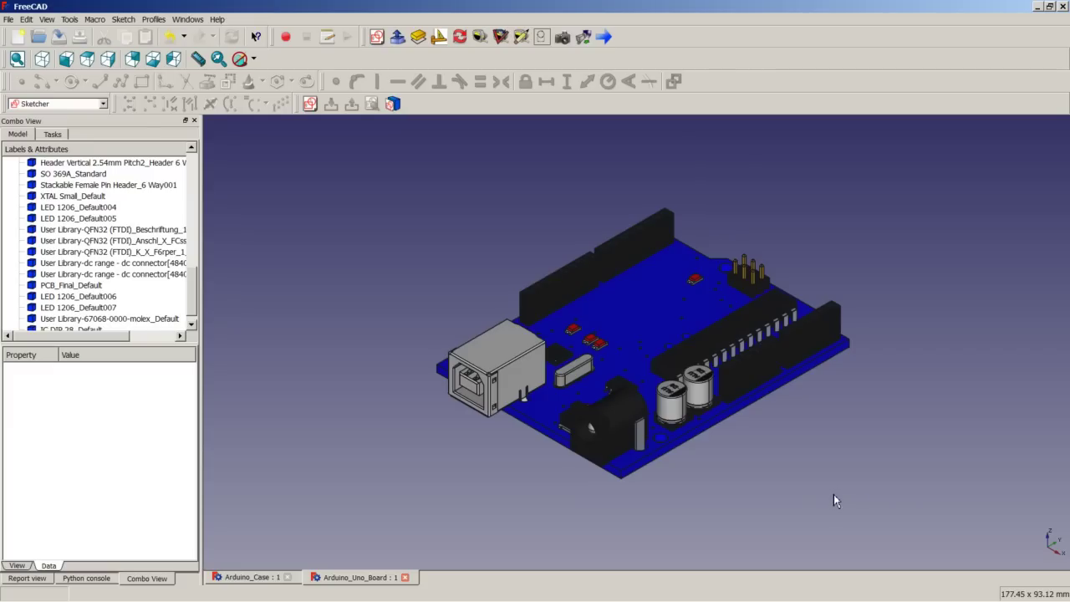
scroll(703, 417, "up", 5)
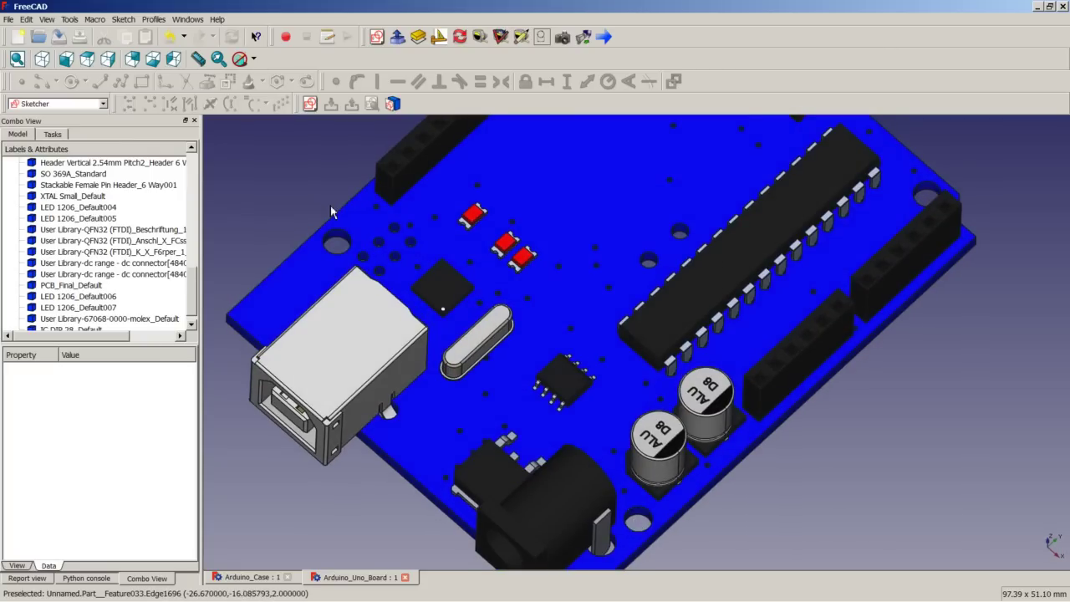
scroll(931, 192, "down", 12)
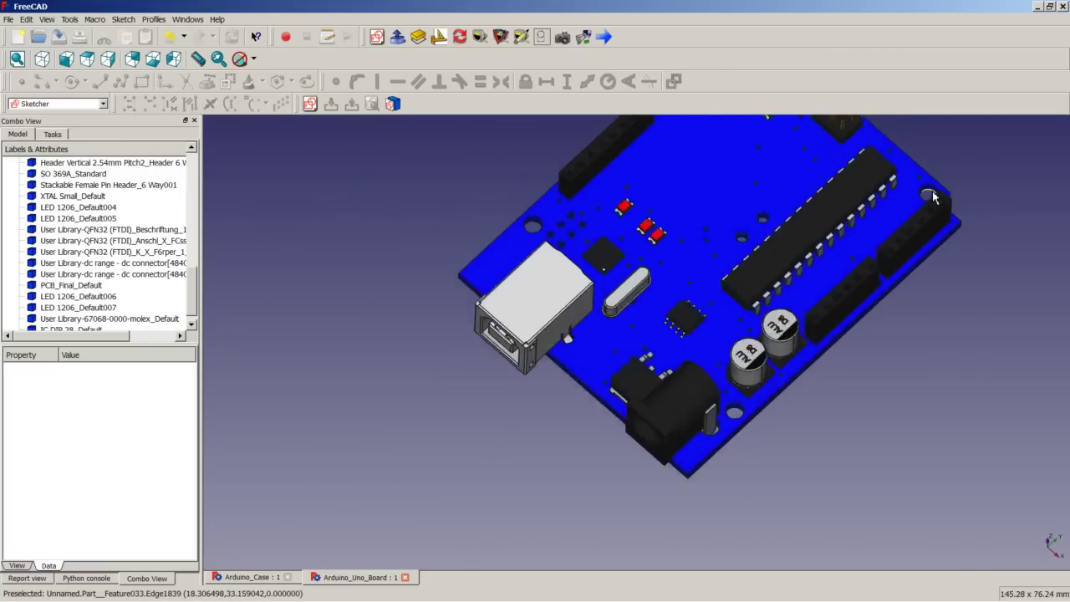
scroll(931, 194, "up", 5)
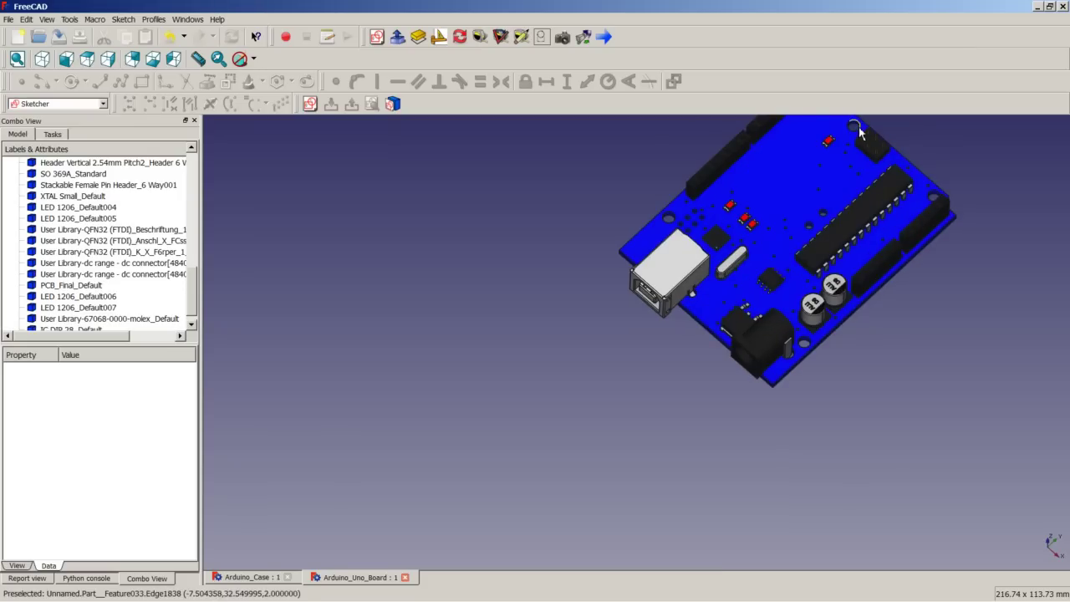
scroll(962, 158, "up", 3)
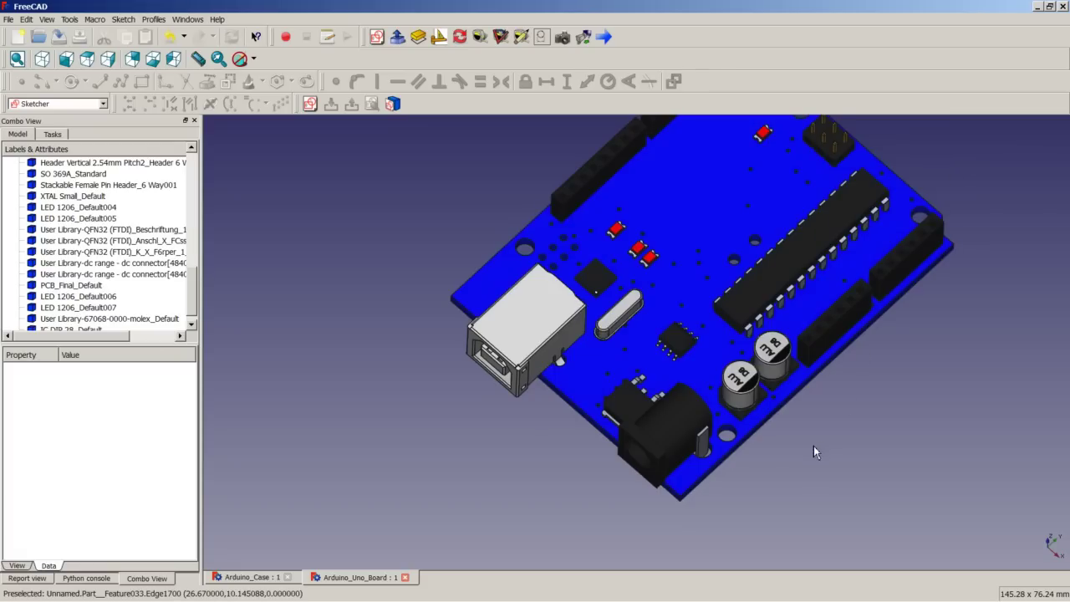
middle_click_drag(766, 421, 777, 260)
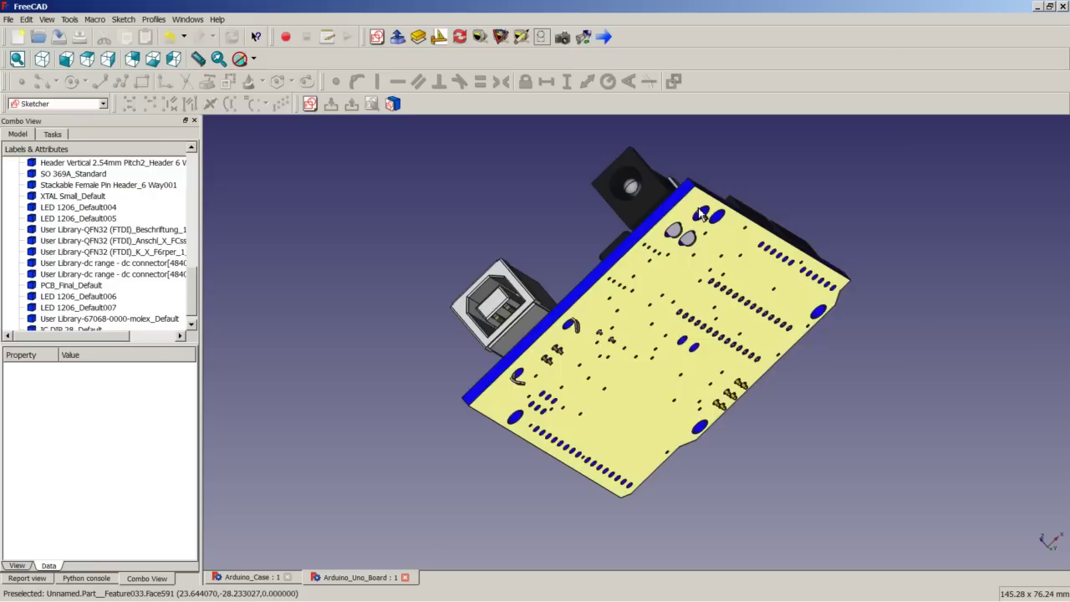
scroll(702, 218, "up", 2)
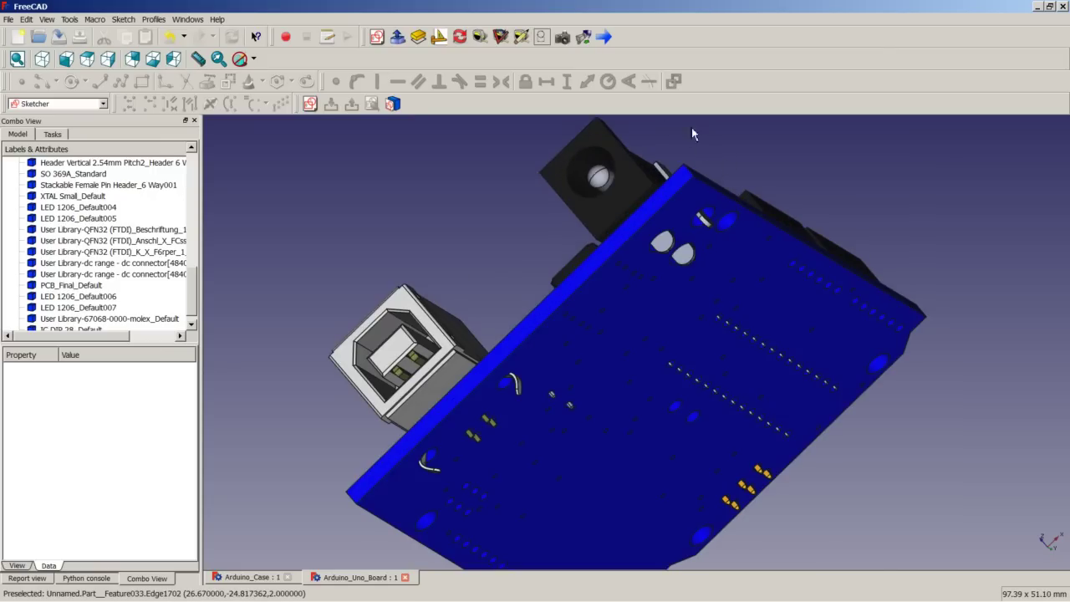
- In Draft, draw a 13,97 mm line from the mounting-hole centre to the board edge
left_click(439, 38)
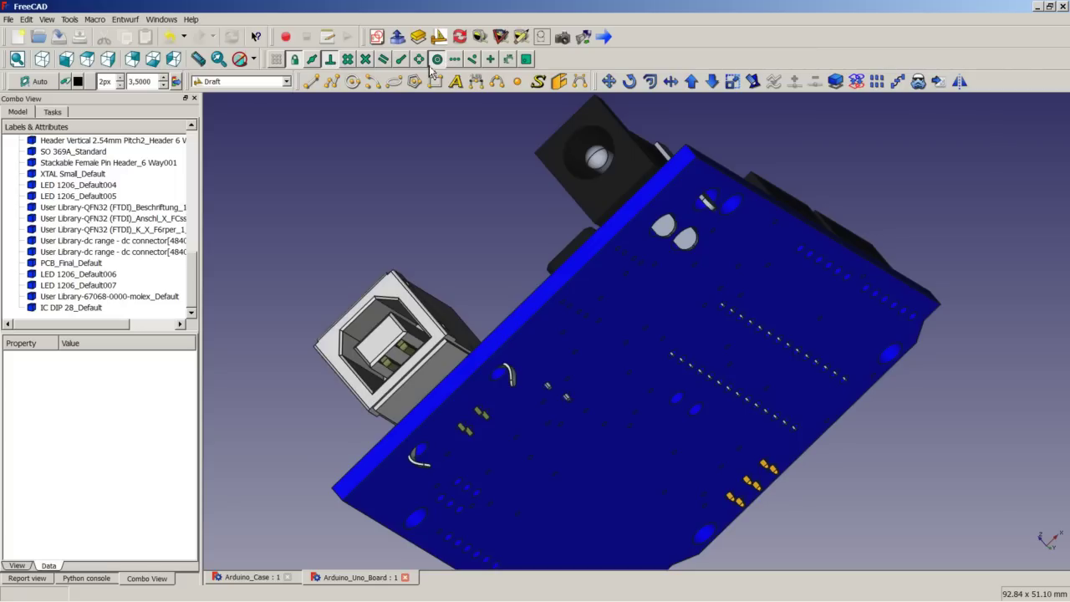
left_click(309, 81)
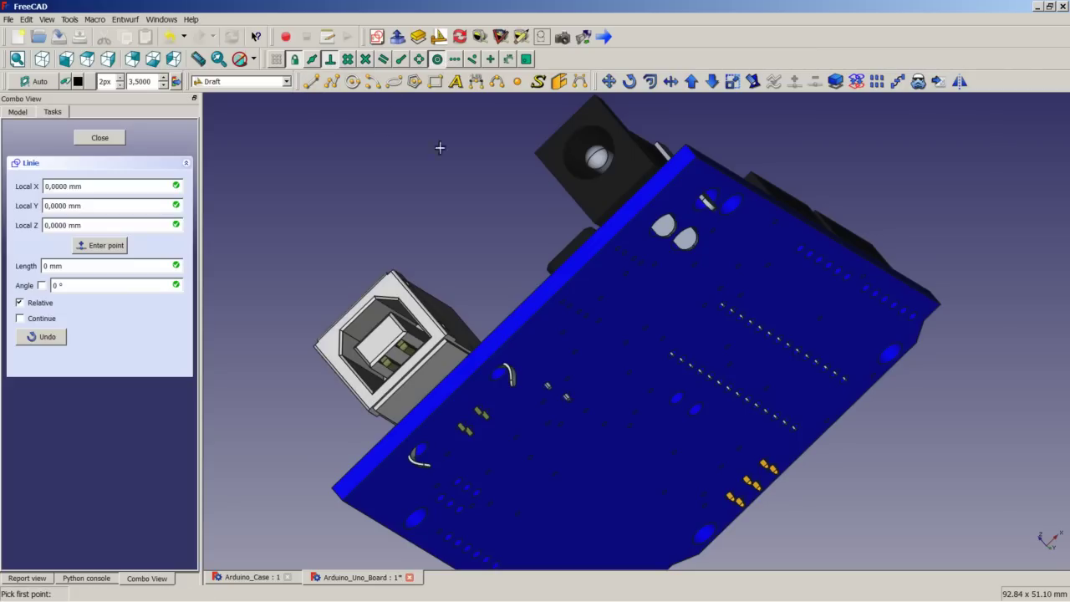
scroll(746, 224, "up", 3)
scroll(743, 214, "up", 3)
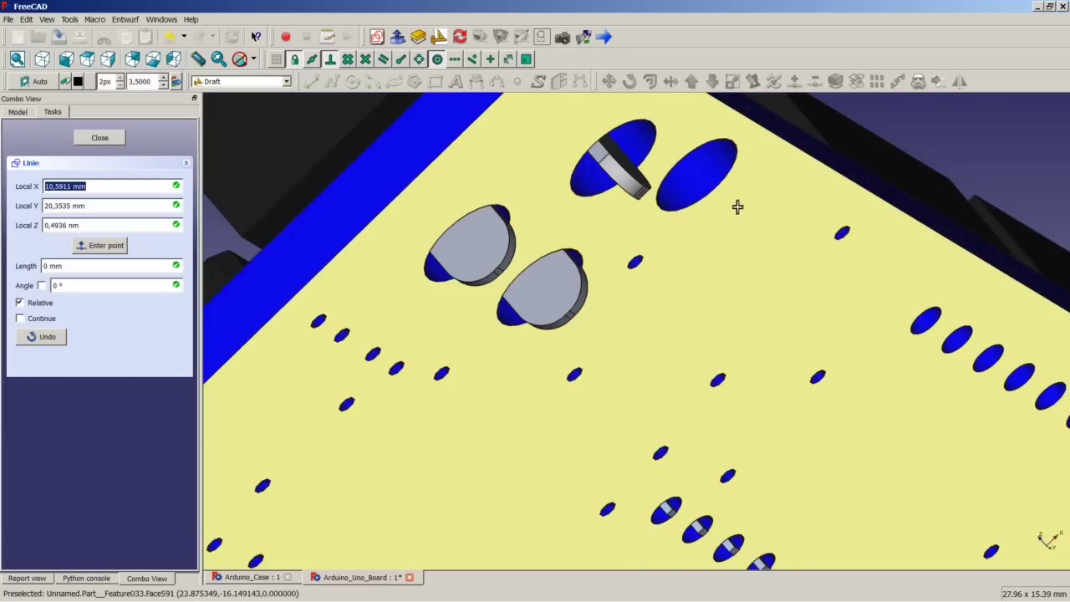
scroll(684, 156, "up", 3)
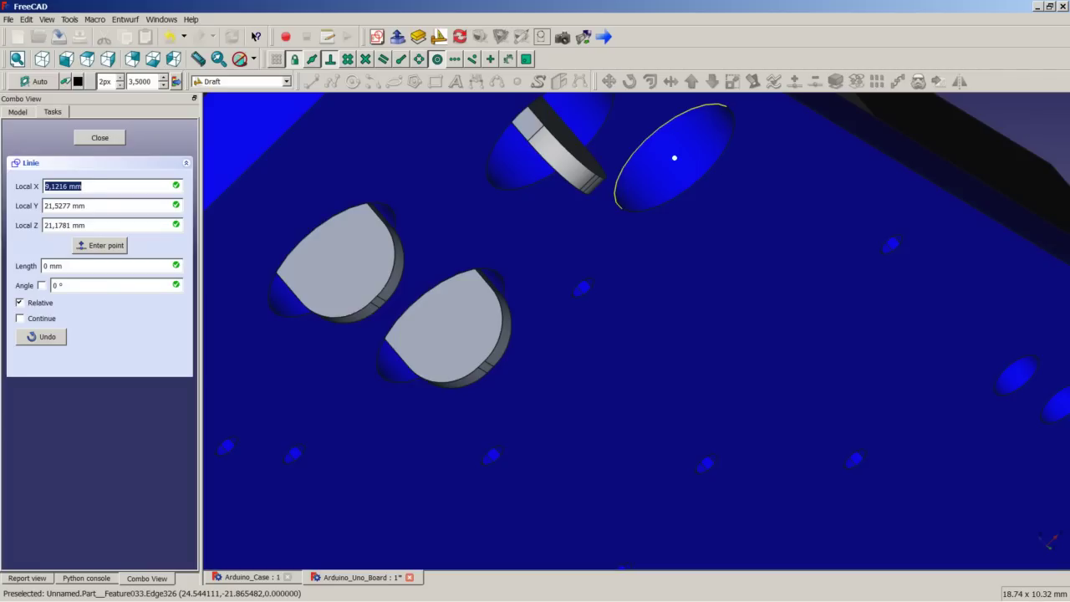
left_click(674, 157)
scroll(660, 161, "down", 5)
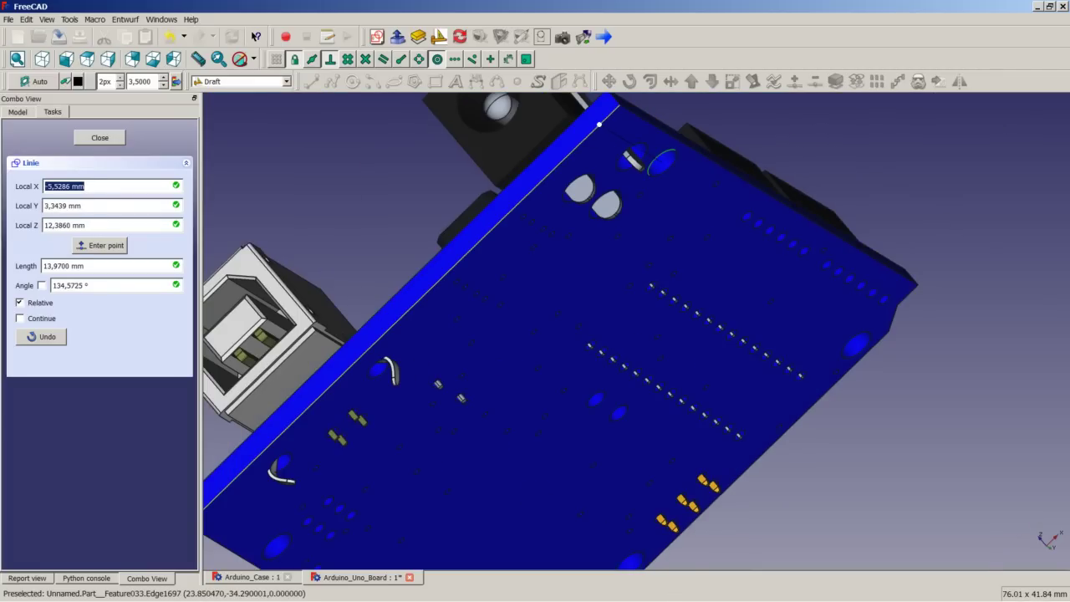
left_click(598, 123)
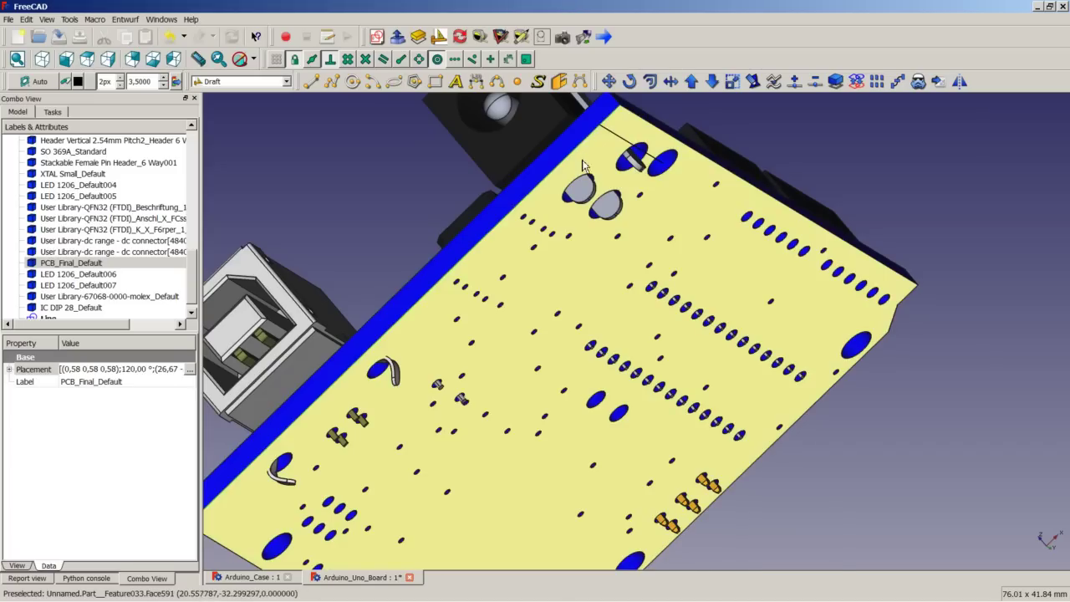
left_click(631, 142)
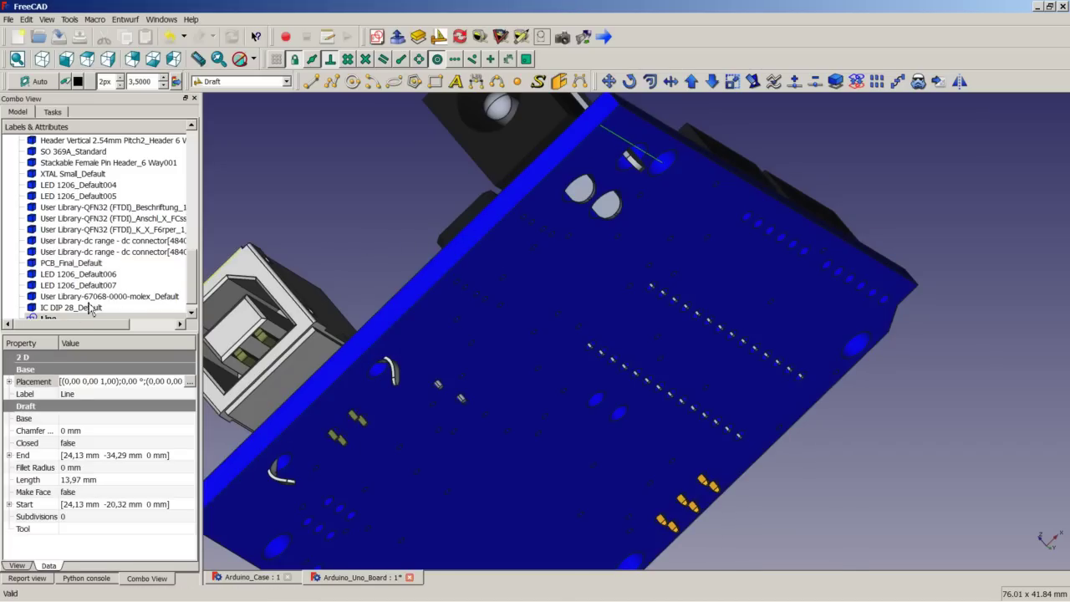
left_click(82, 316)
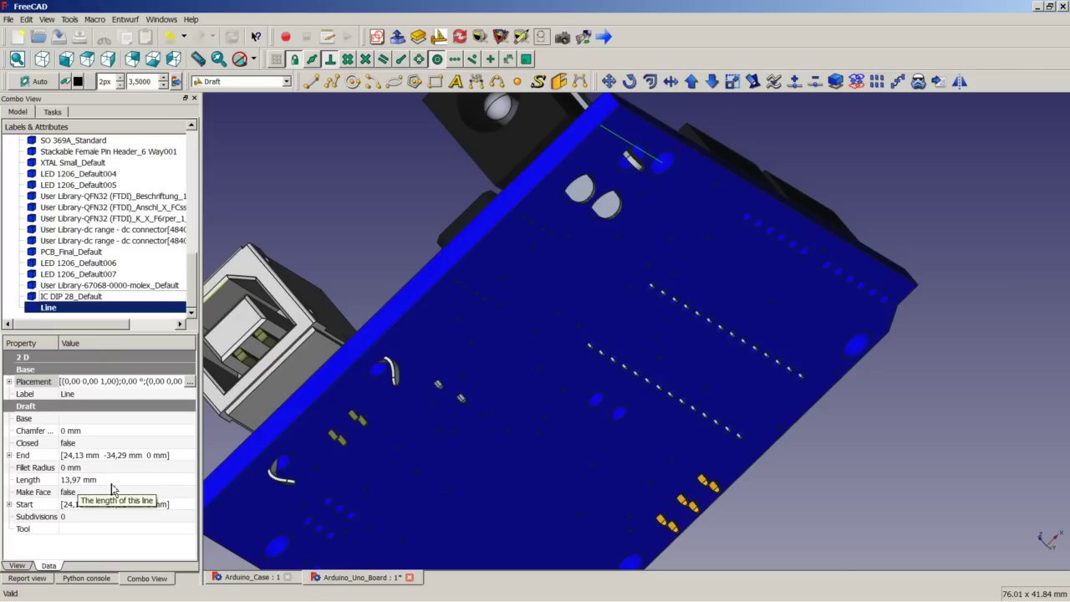
- Draw Line001, 2,54 mm from the hole centre (24,13; -20,32) to the adjacent edge
scroll(737, 104, "up", 1)
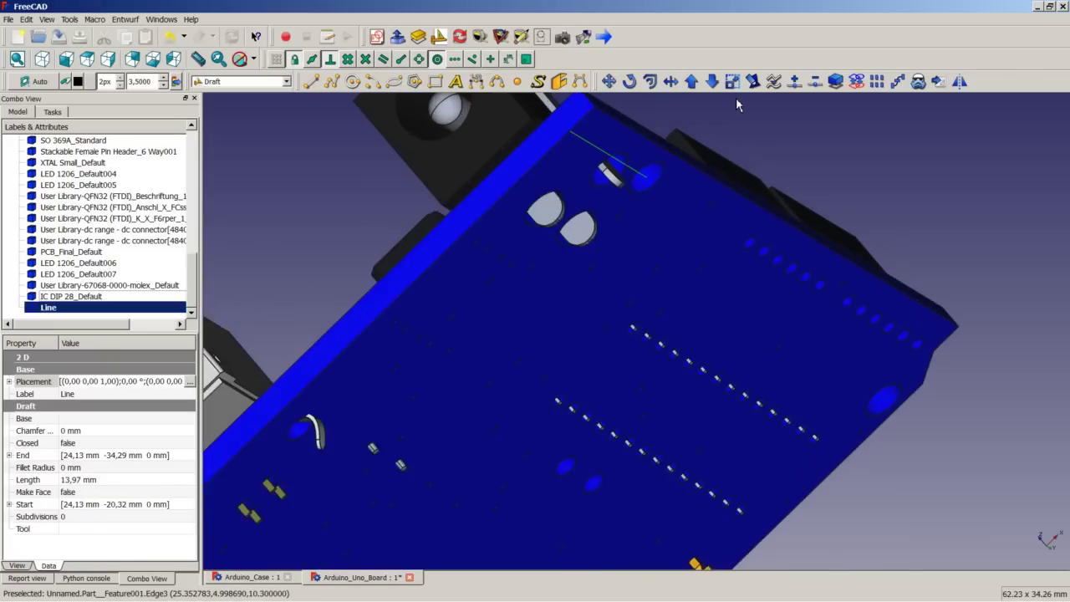
scroll(733, 104, "up", 2)
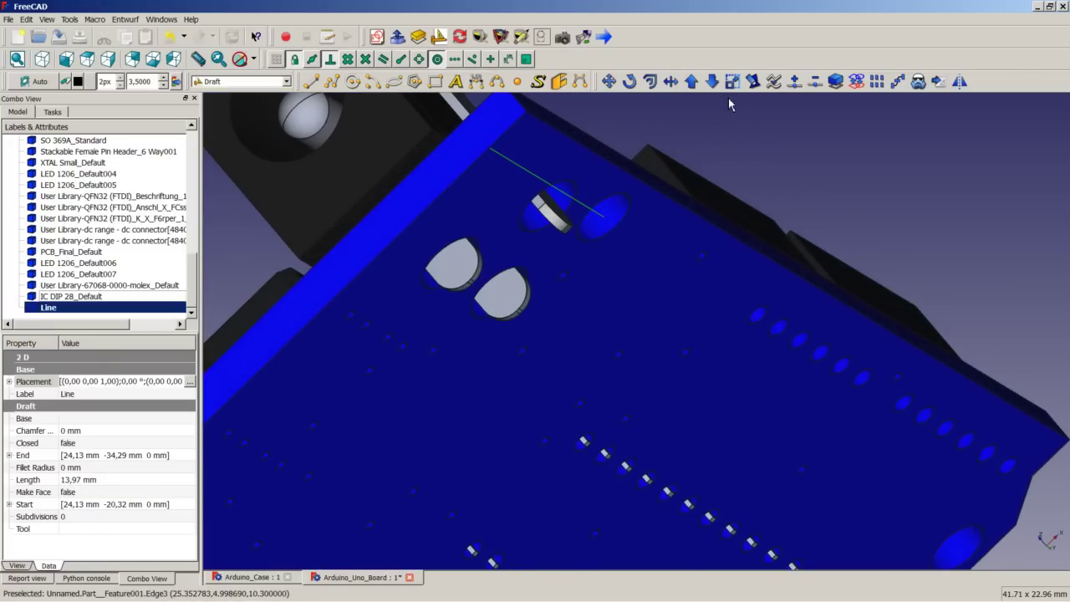
left_click(310, 82)
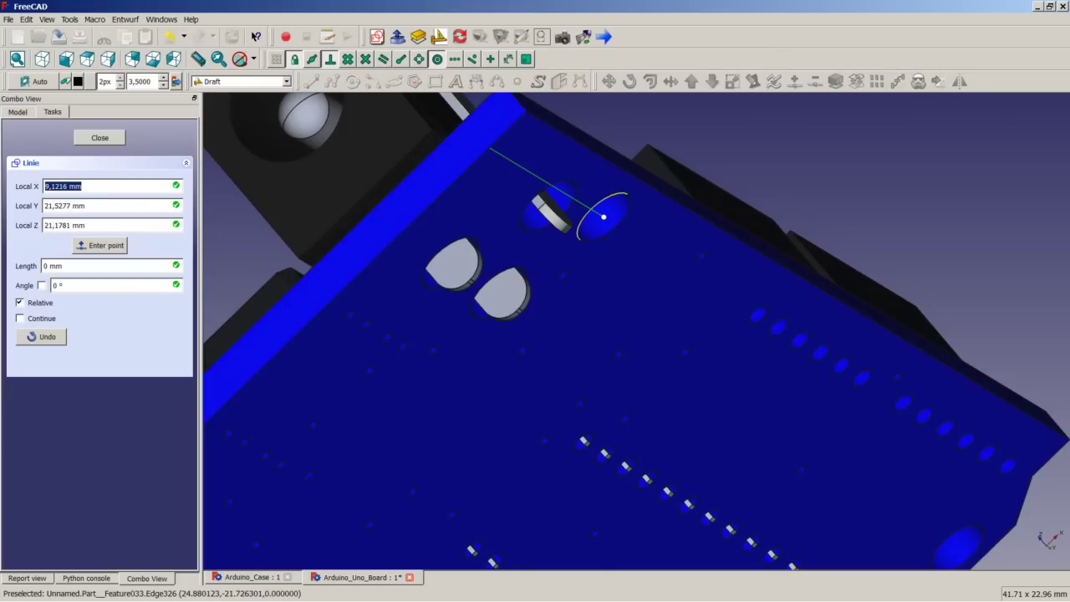
left_click(604, 216)
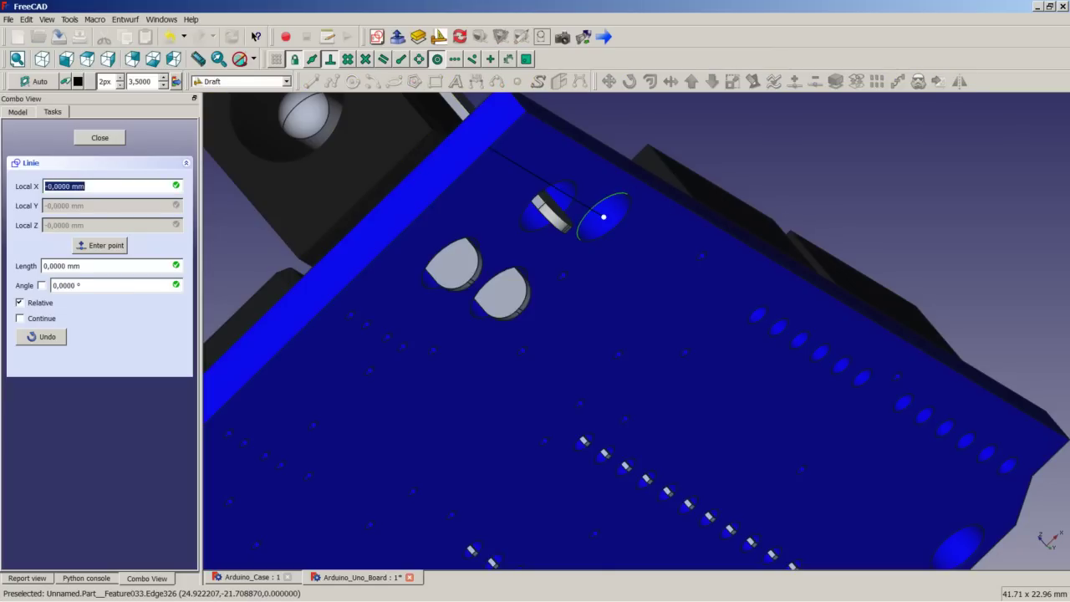
left_click(641, 179)
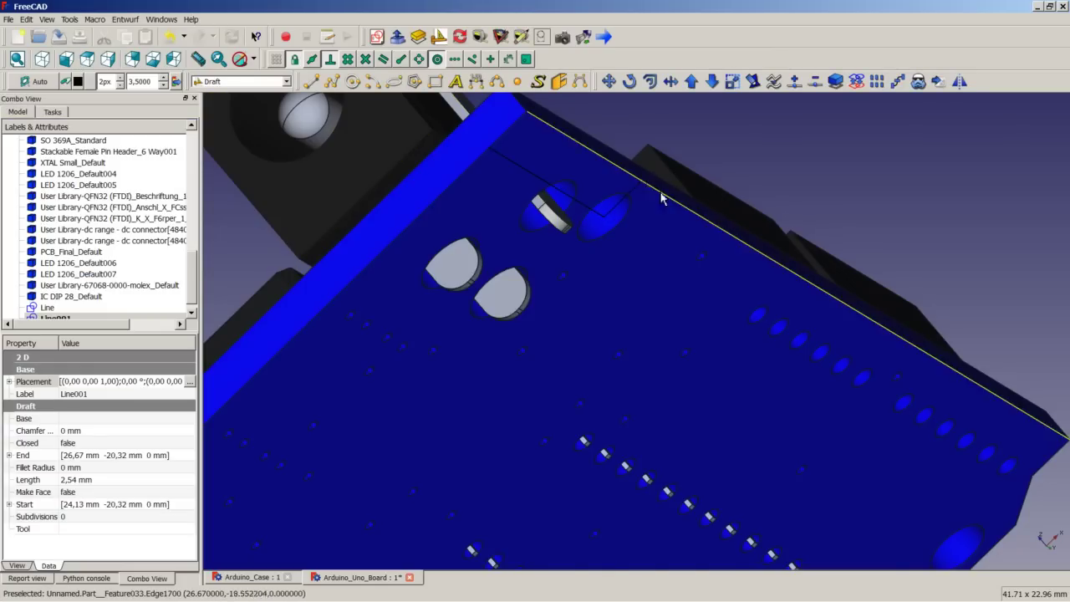
middle_click_drag(656, 194, 628, 215)
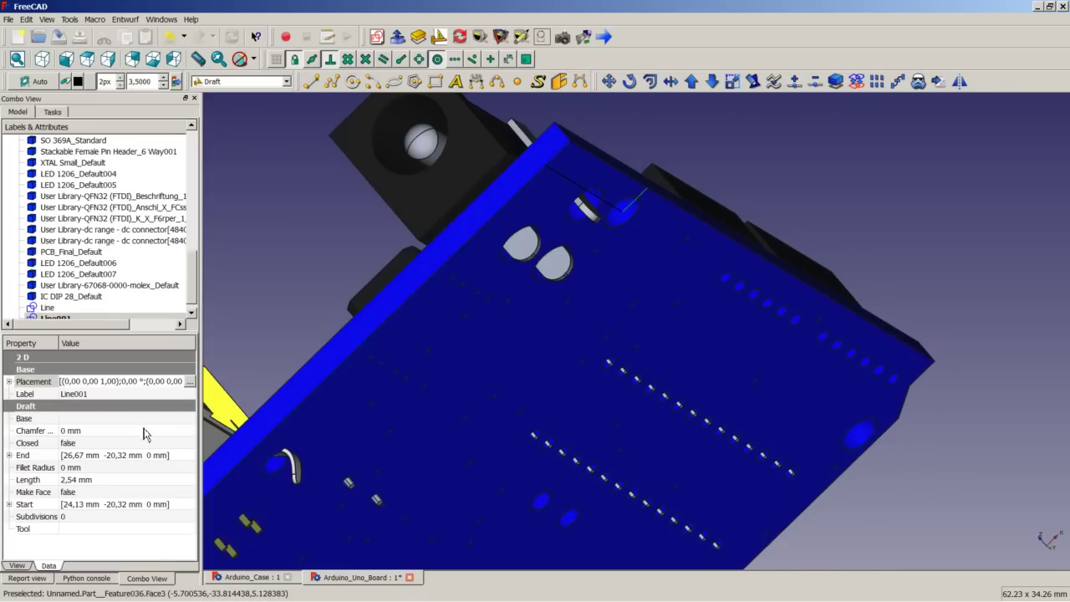
scroll(320, 295, "down", 1)
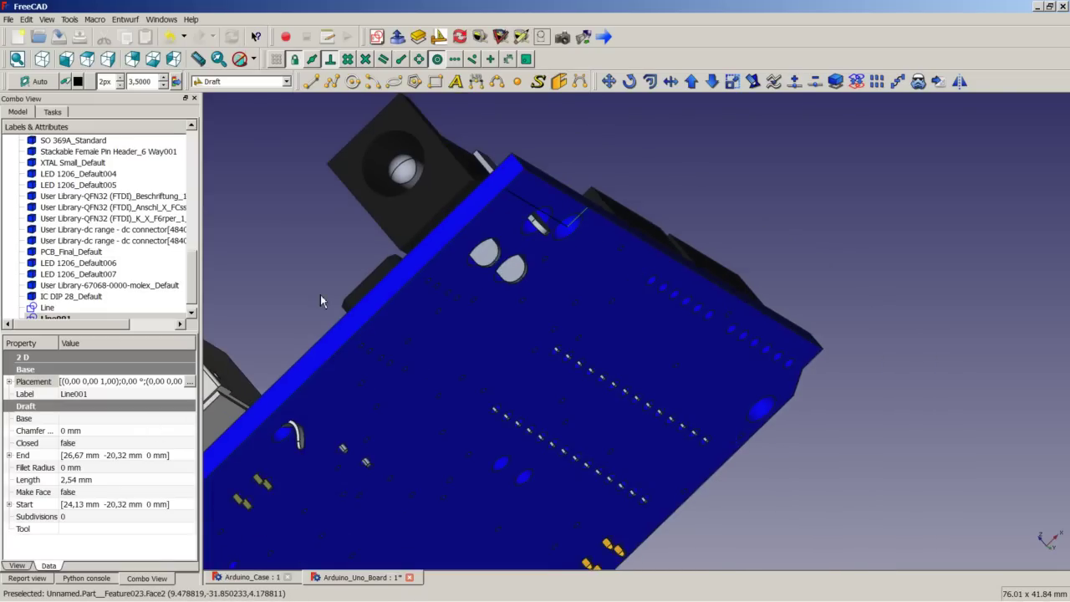
left_click(191, 312)
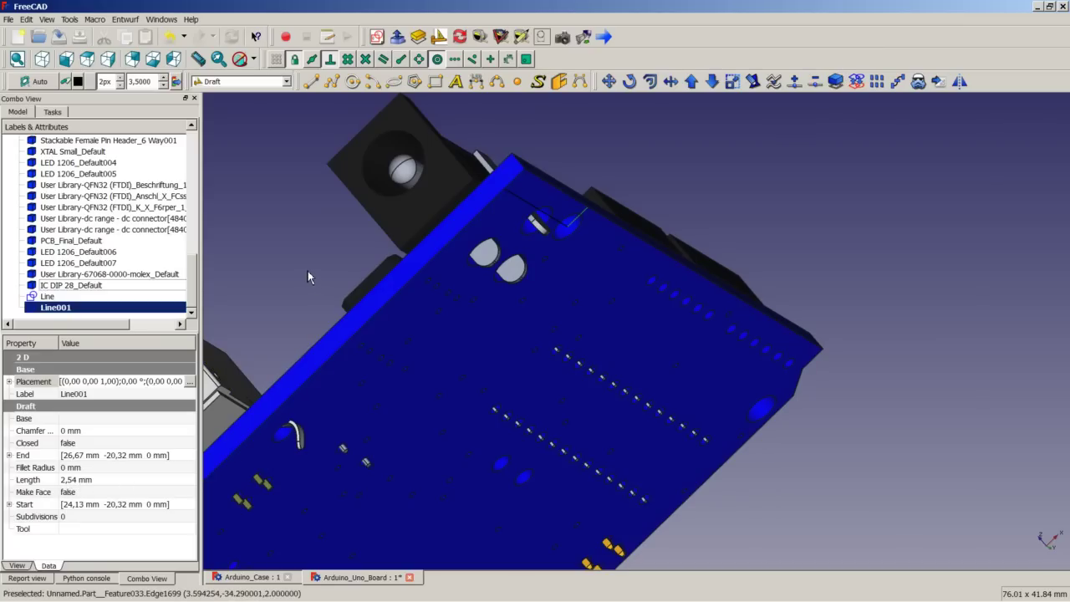
scroll(306, 271, "down", 5)
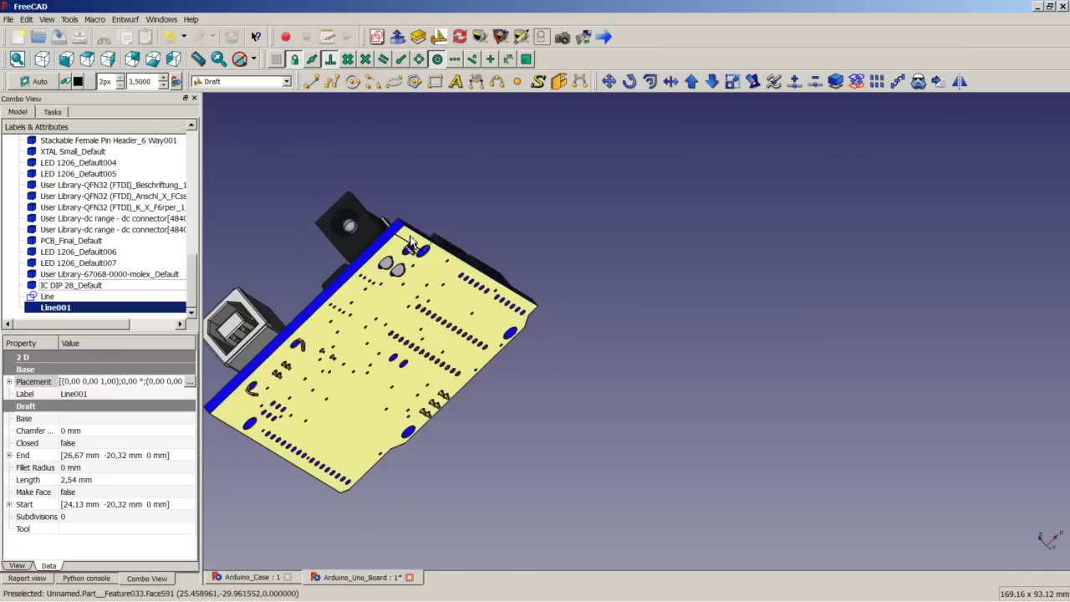
- Turn the board to its underside and select Line004 to confirm its 66,04 mm length
left_click(405, 233)
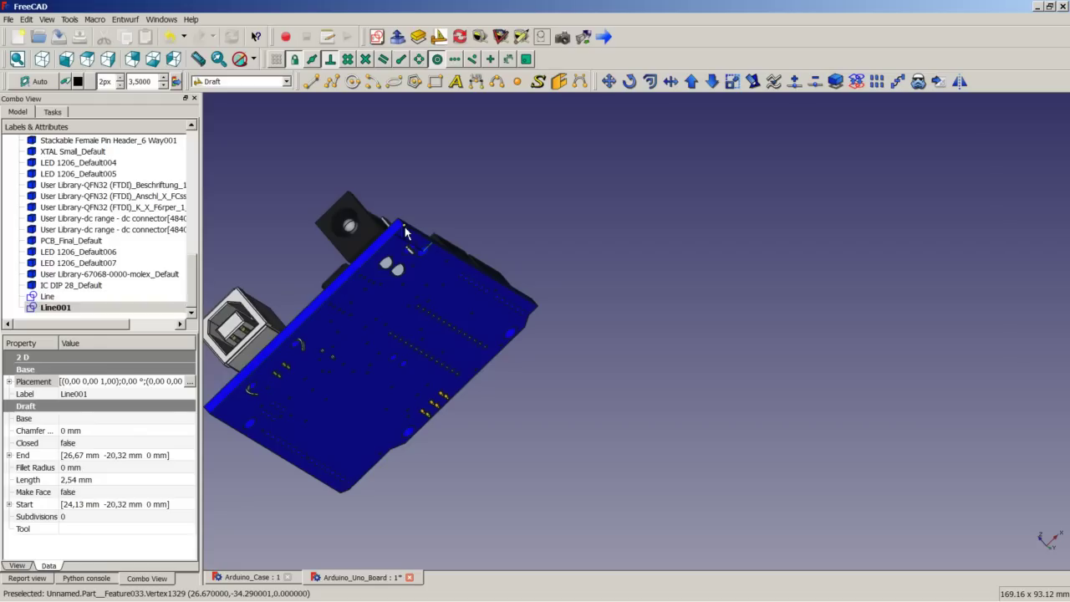
scroll(407, 231, "down", 1)
scroll(412, 230, "up", 2)
scroll(411, 229, "up", 1)
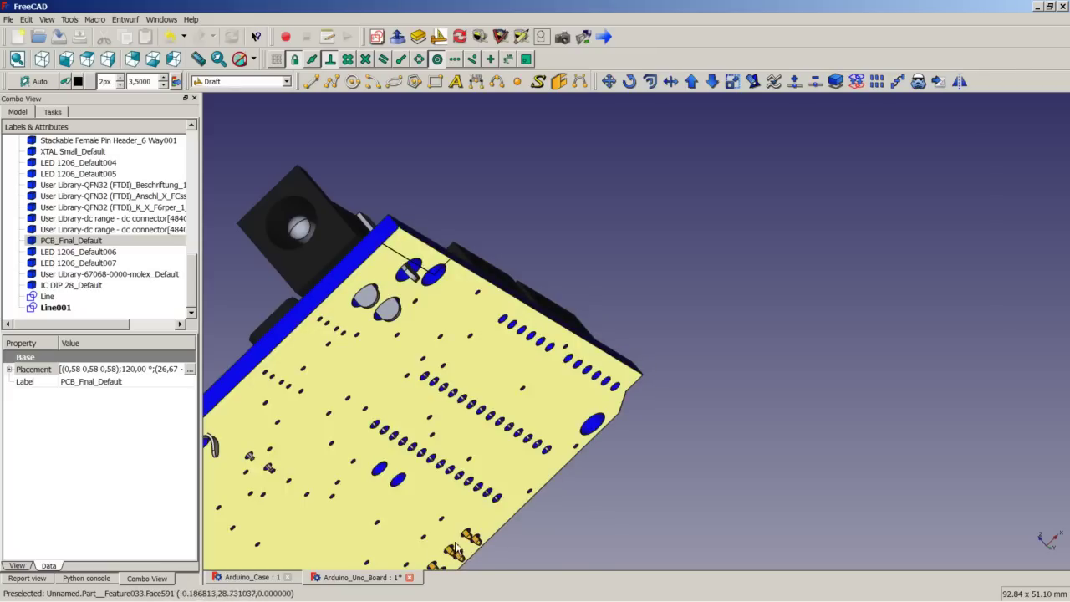
middle_click_drag(484, 426, 460, 360)
scroll(446, 399, "down", 6)
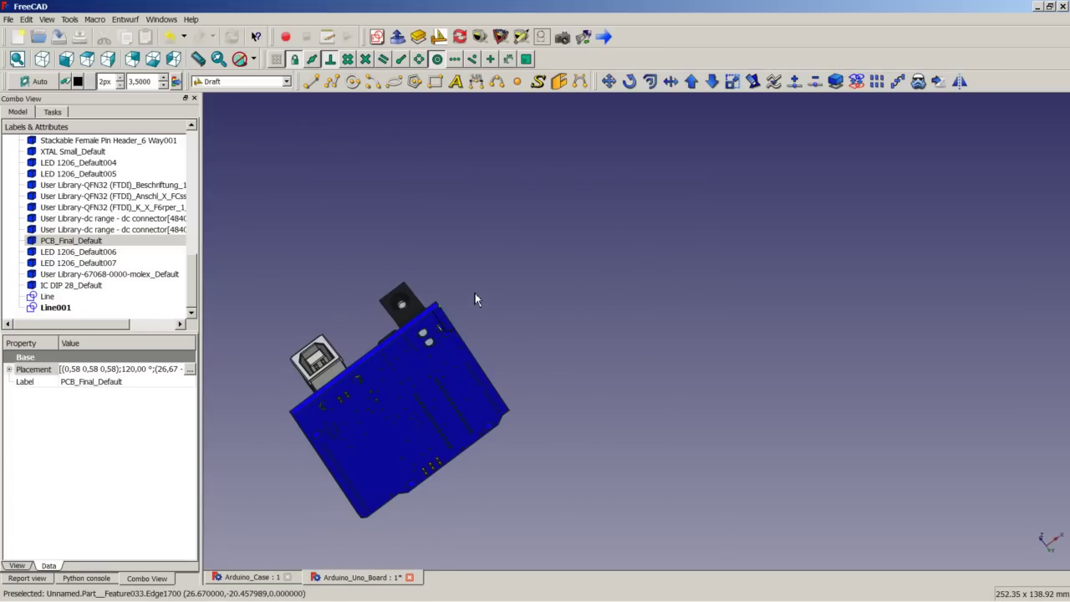
middle_click_drag(473, 296, 338, 443)
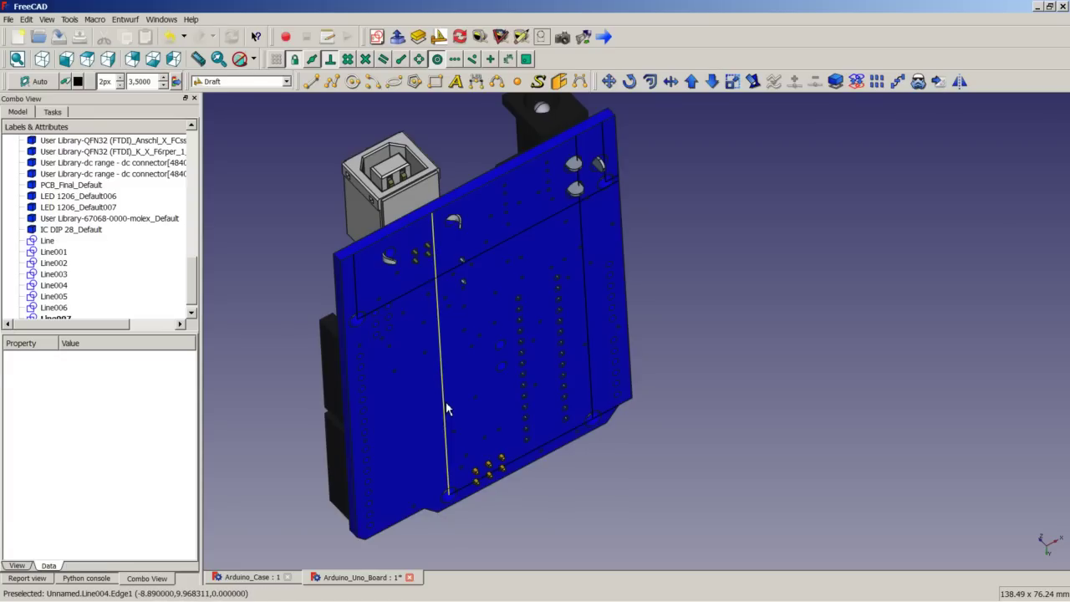
left_click(447, 408)
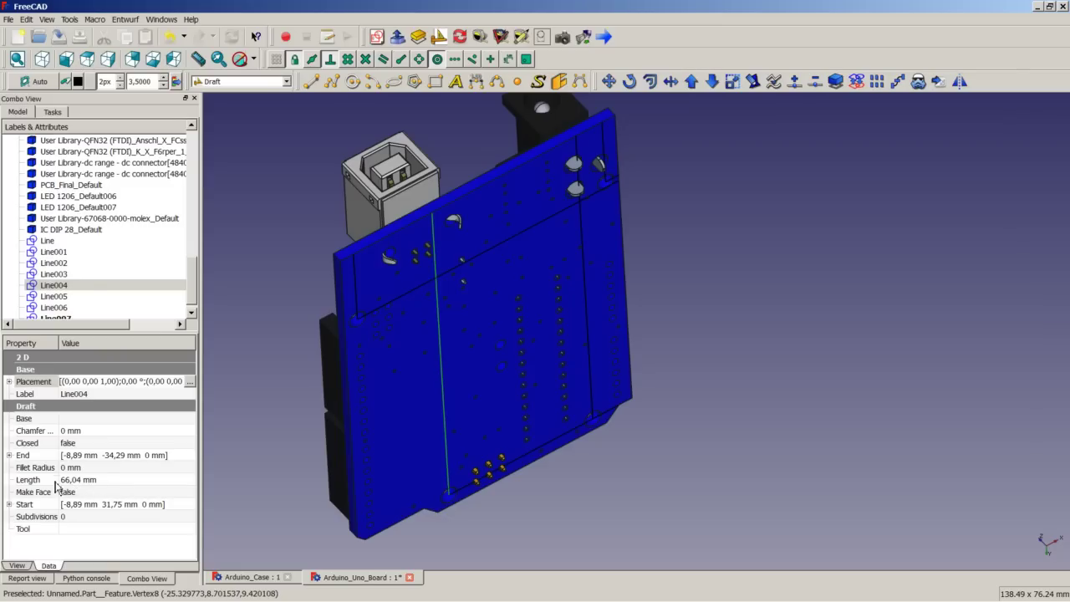
left_click(272, 445)
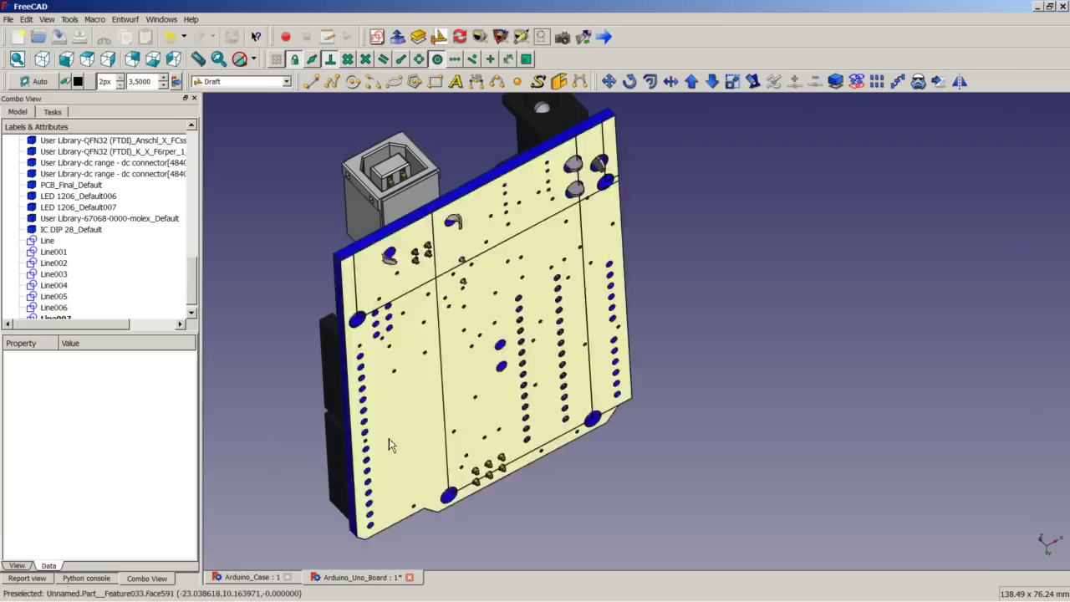
middle_click_drag(523, 289, 644, 282)
scroll(549, 428, "up", 3)
scroll(549, 428, "up", 2)
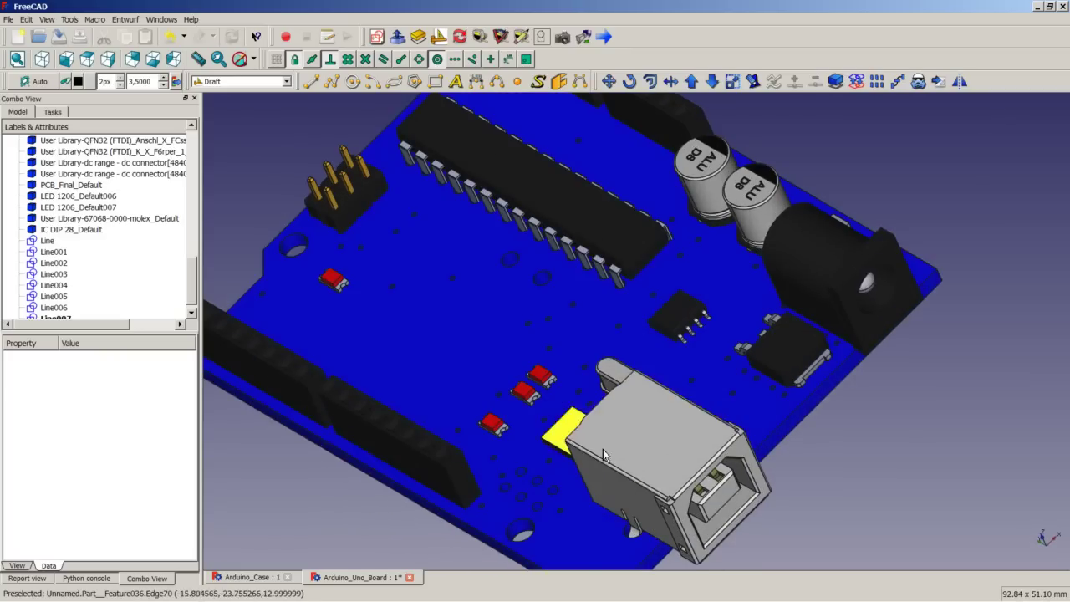
scroll(673, 516, "down", 2)
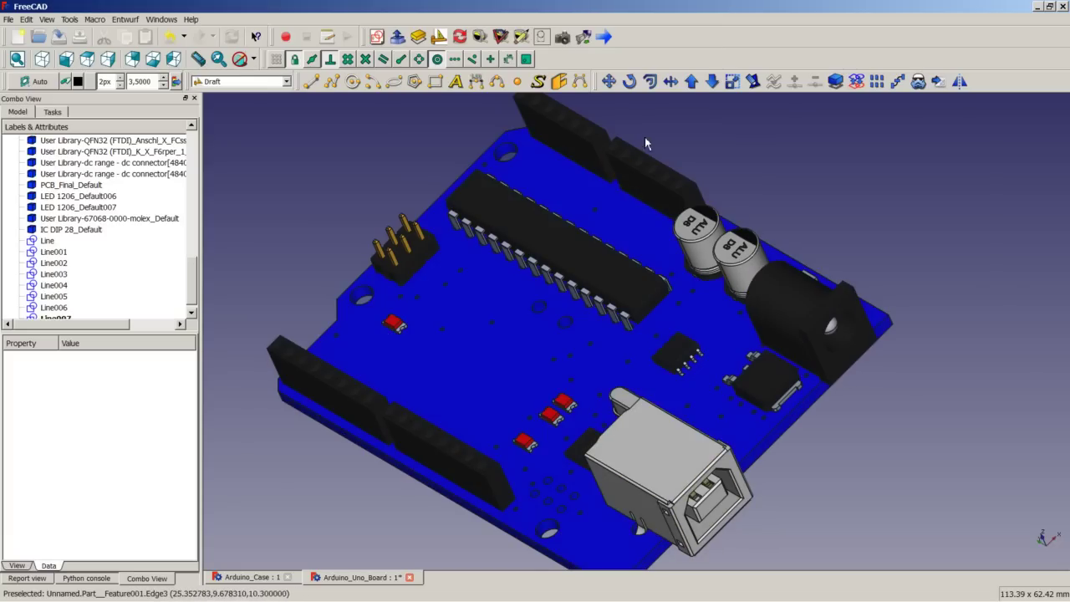
scroll(635, 192, "down", 4)
middle_click_drag(648, 317, 631, 411)
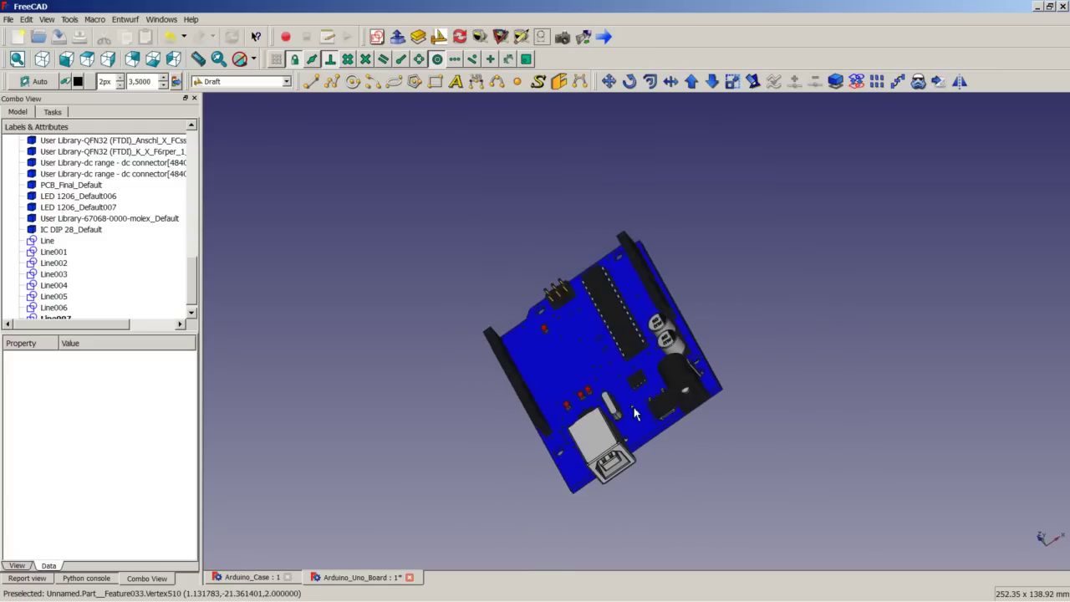
scroll(615, 373, "up", 1)
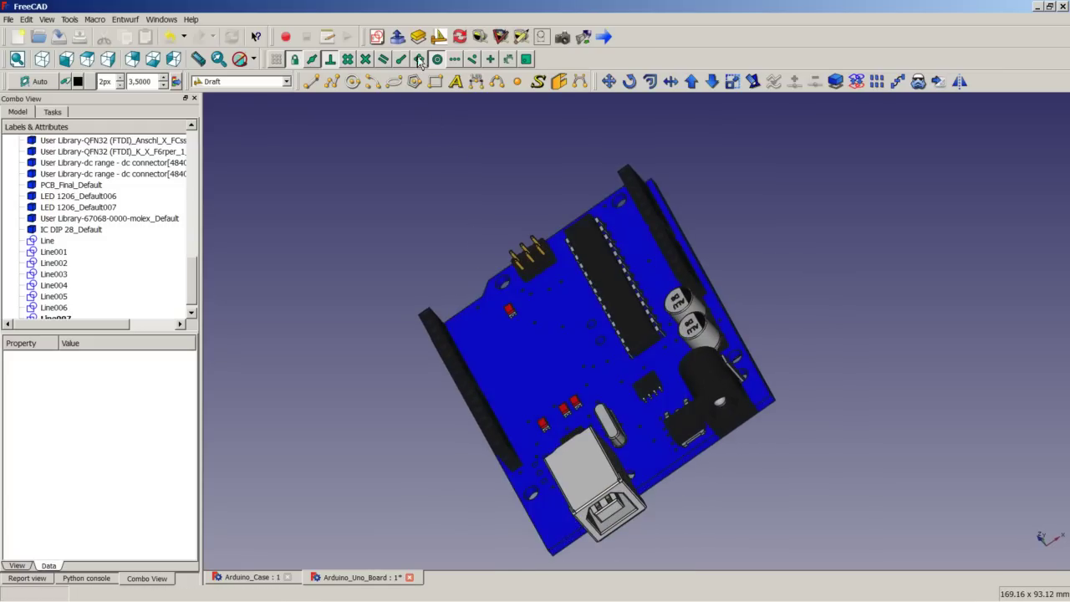
- Switch to the Part workbench and insert a Cube primitive
left_click(398, 38)
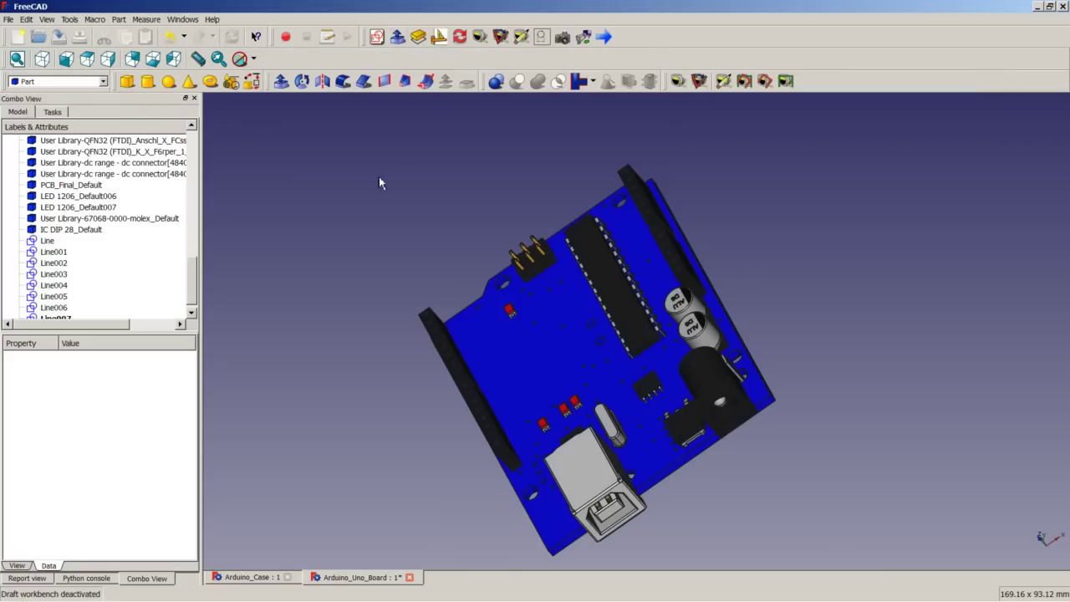
left_click(129, 81)
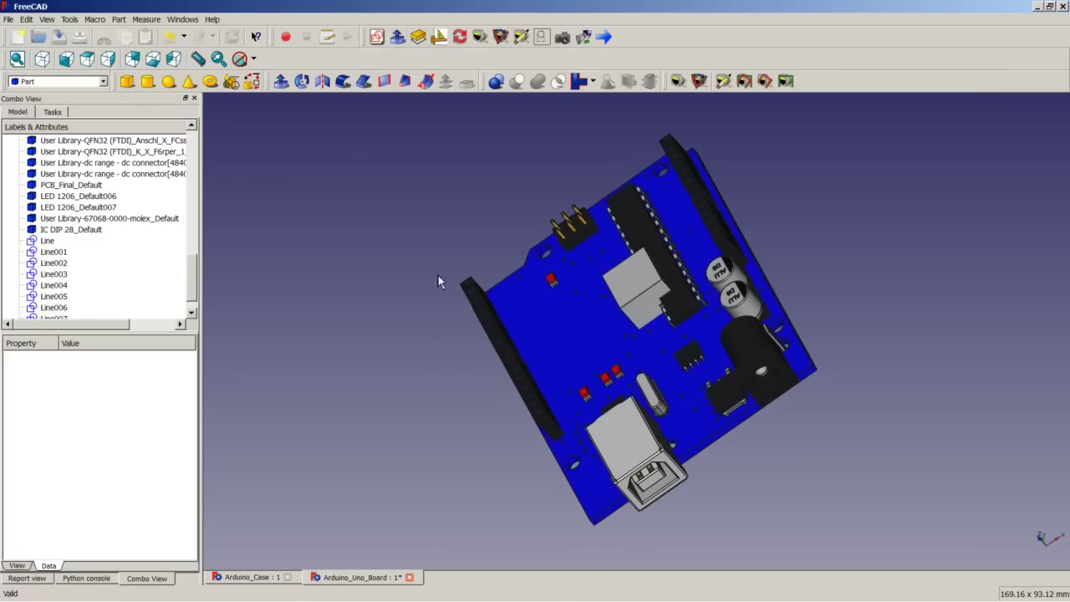
scroll(637, 329, "down", 2)
scroll(637, 329, "up", 4)
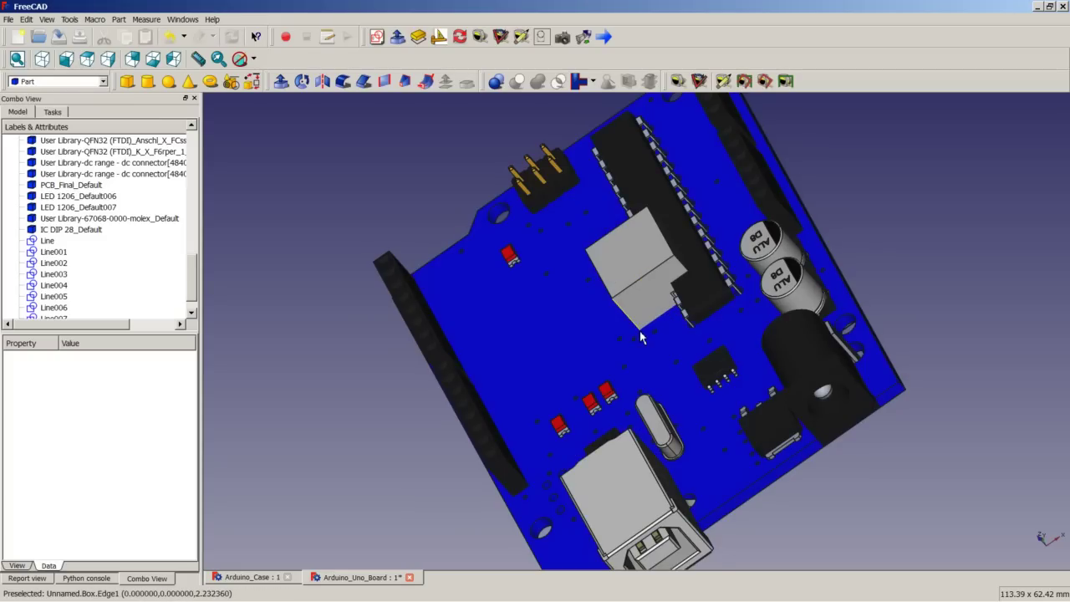
- Hide the blue cube covering the board top so the board is visible
key("space")
key("space")
key("space")
key("space")
key("space")
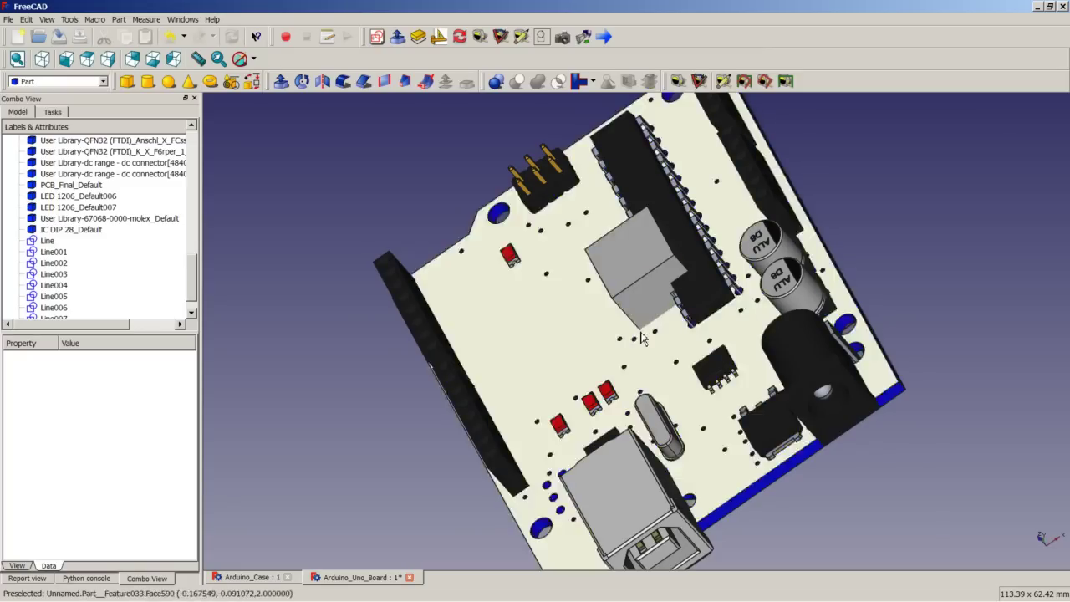
key("space")
key("space")
key("space")
key("space")
key("space")
key("space")
key("space")
middle_click_drag(641, 335, 690, 295)
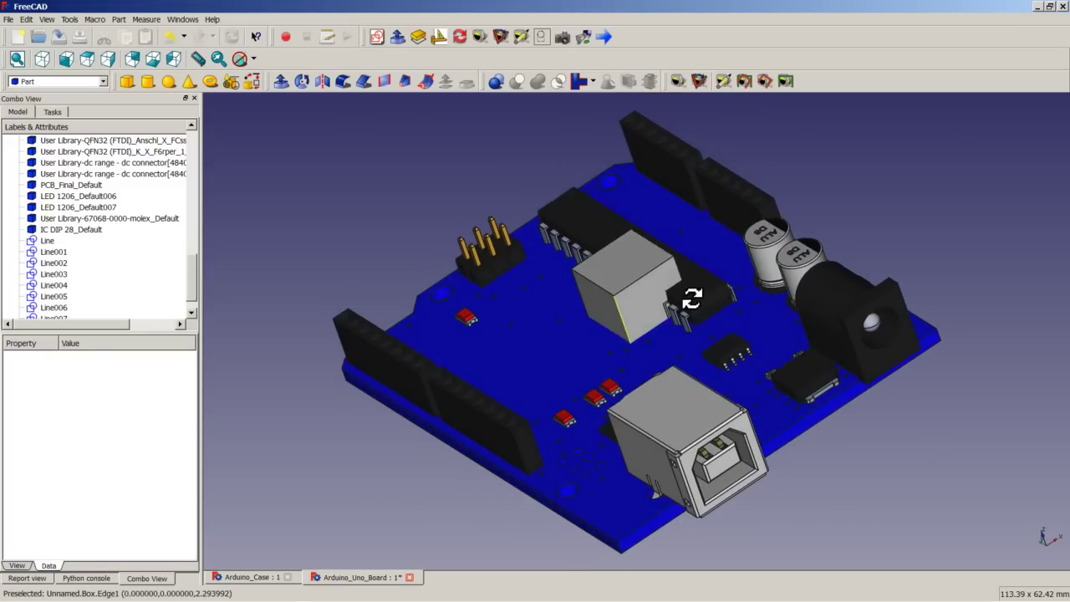
left_click(610, 321)
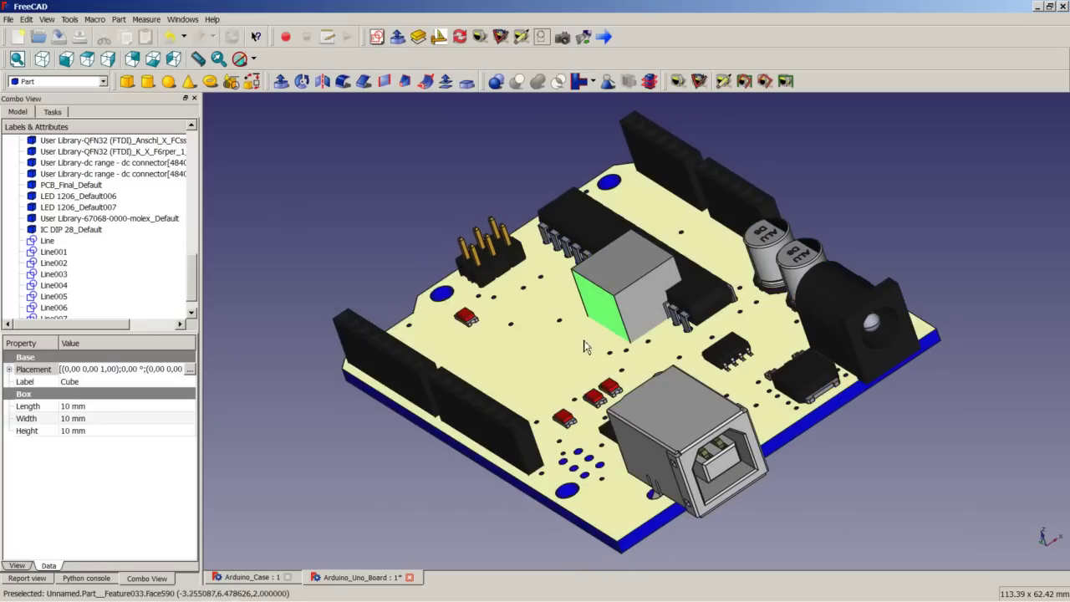
middle_click_drag(593, 343, 500, 417)
key("space")
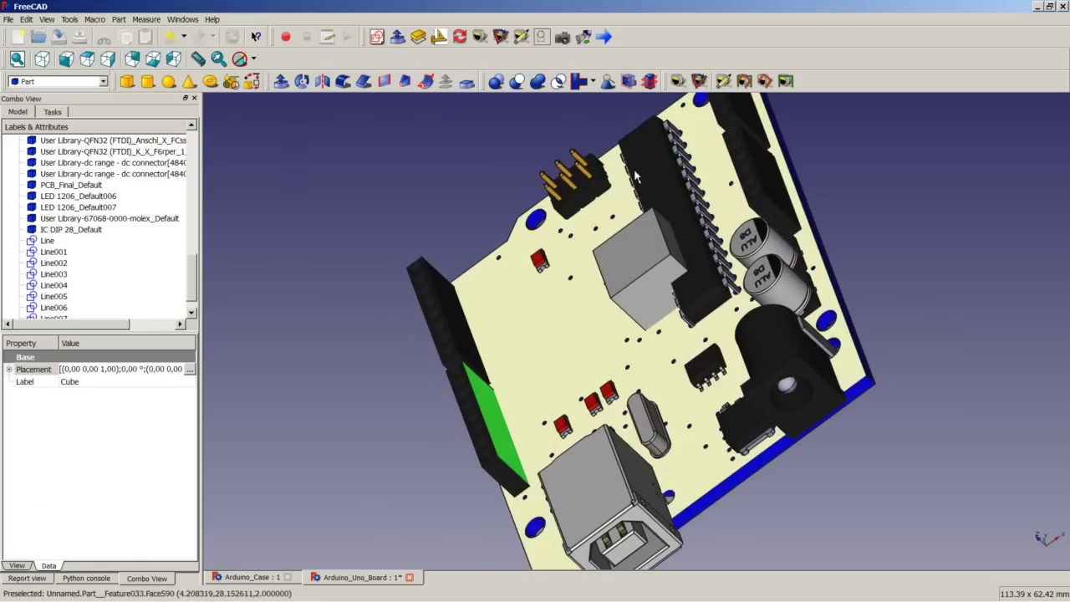
- Measure a linear distance of about 22.8 mm across the board, then reset to isometric view
left_click(679, 81)
middle_click_drag(535, 317, 514, 293)
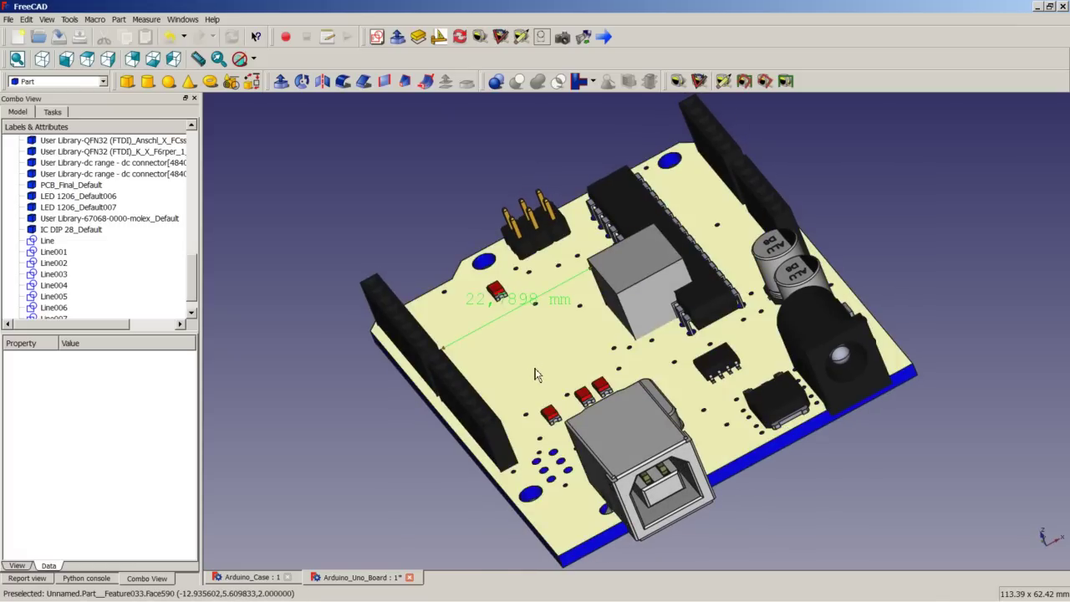
scroll(606, 335, "down", 3)
middle_click_drag(606, 335, 646, 343)
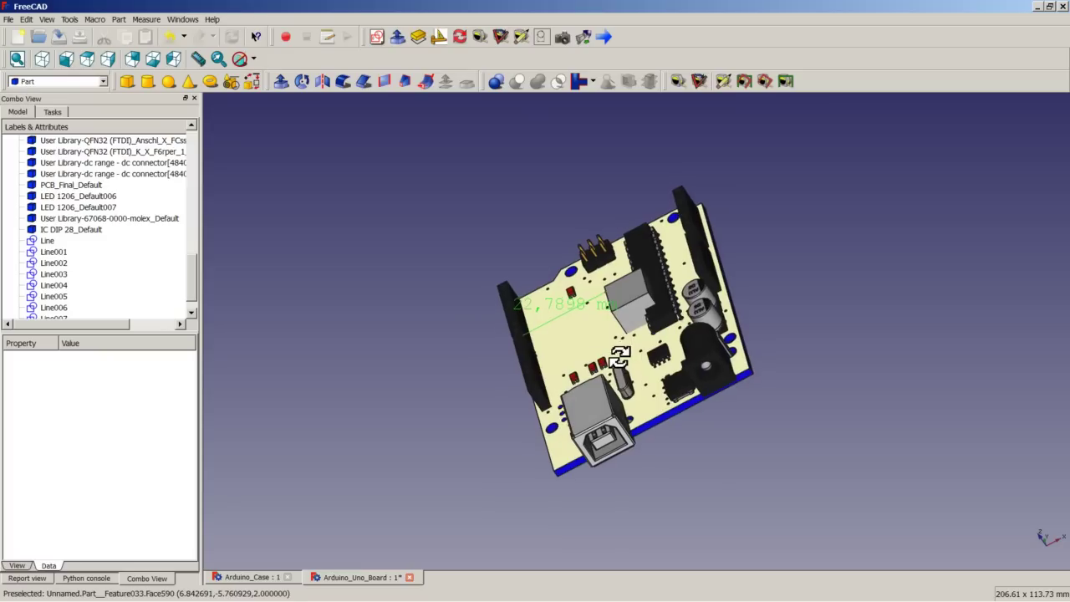
scroll(646, 343, "up", 3)
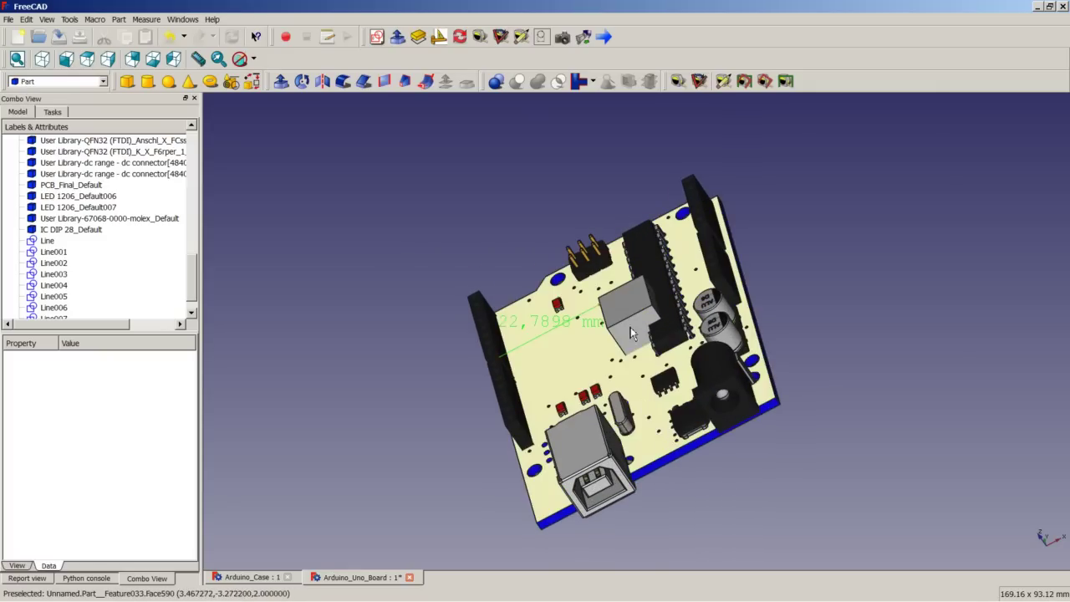
left_click(42, 59)
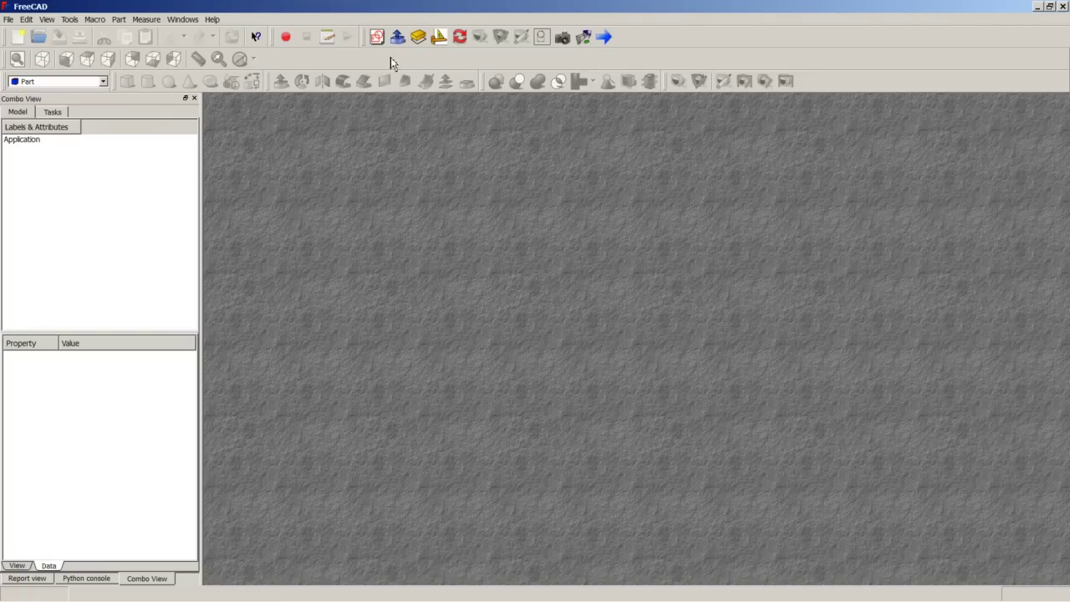
- In Part Design, create a new document with an empty sketch on the XY-Plane
left_click(418, 39)
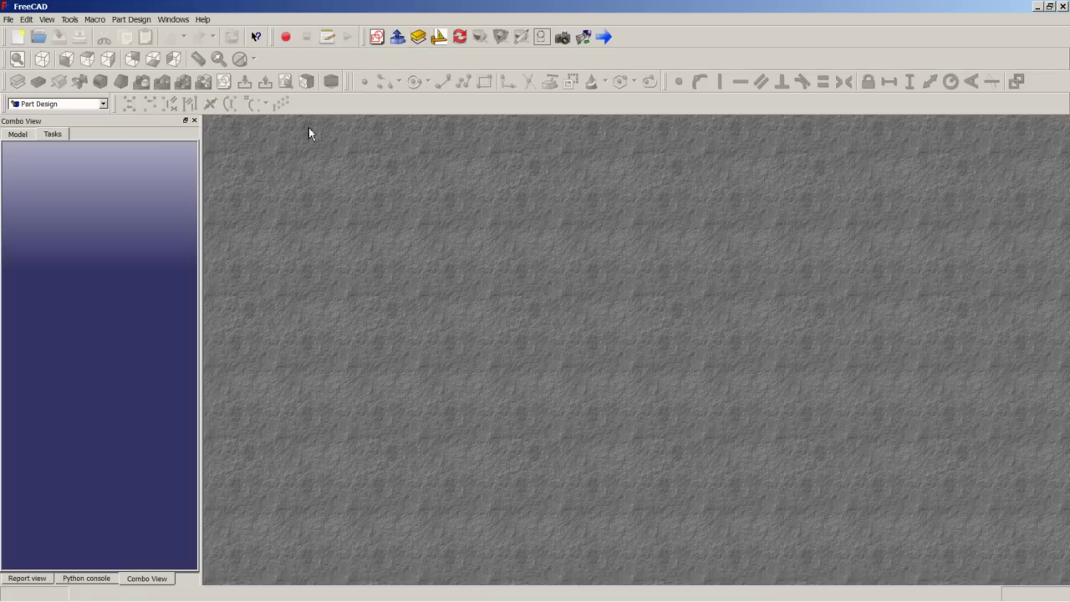
left_click(23, 38)
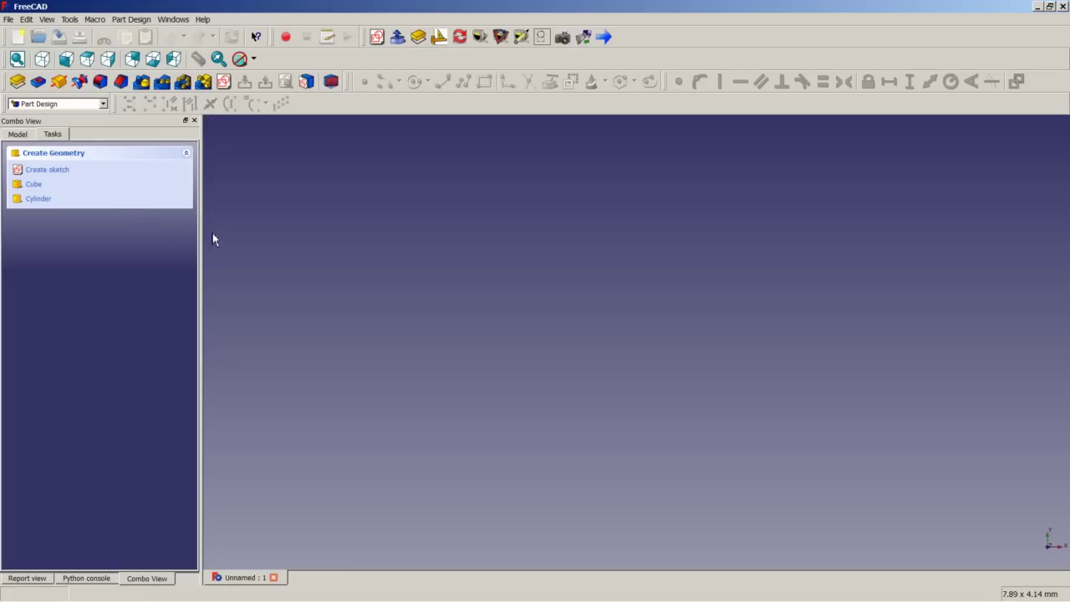
left_click(224, 81)
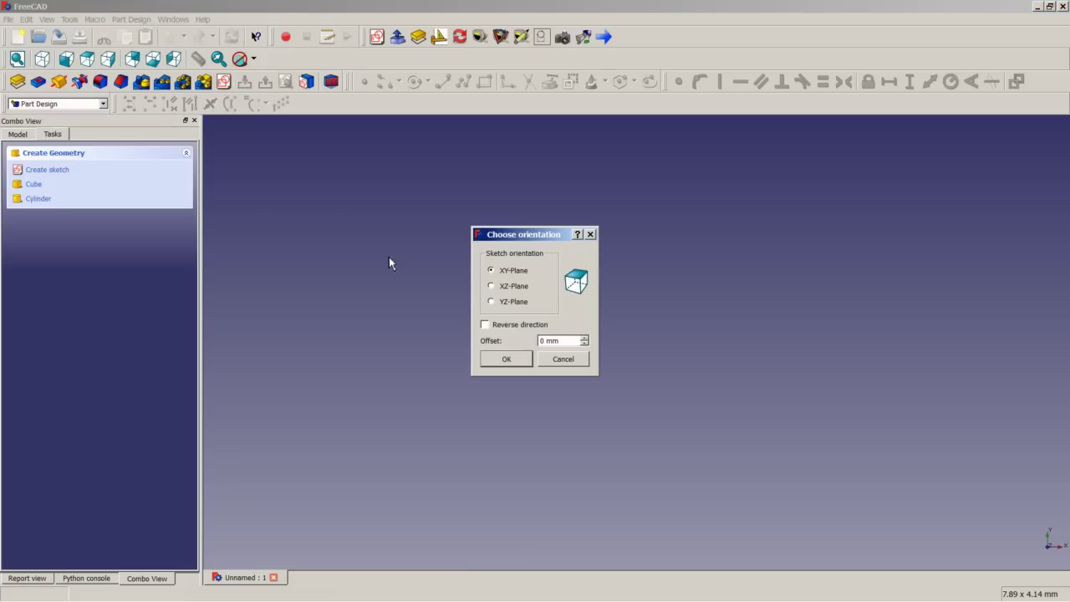
left_click(506, 359)
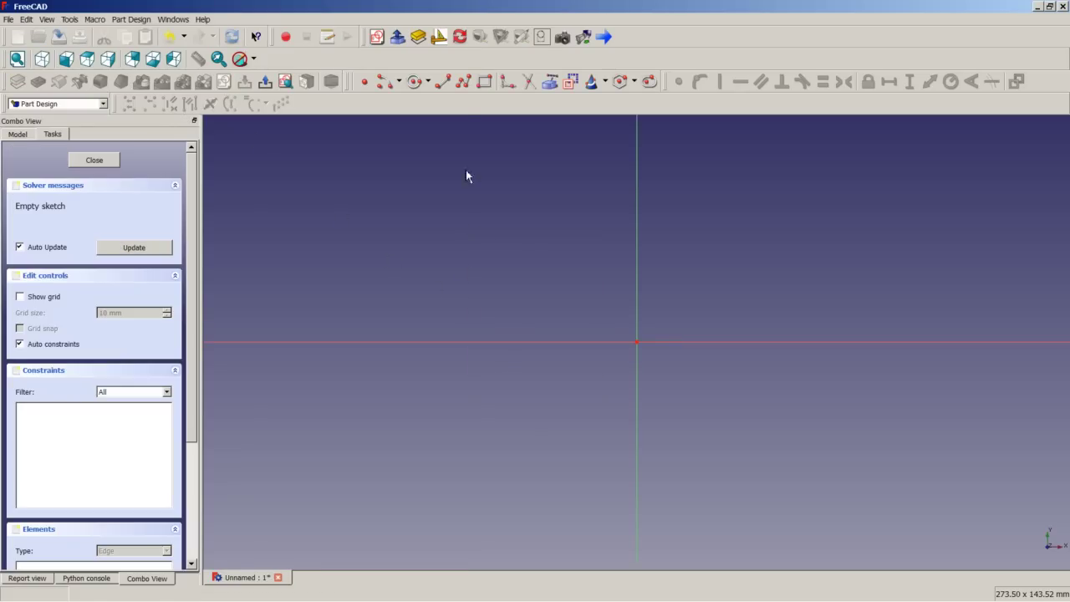
- Draw a rectangle and make its corners symmetric about the vertical and horizontal axes
left_click(484, 81)
left_click(599, 430)
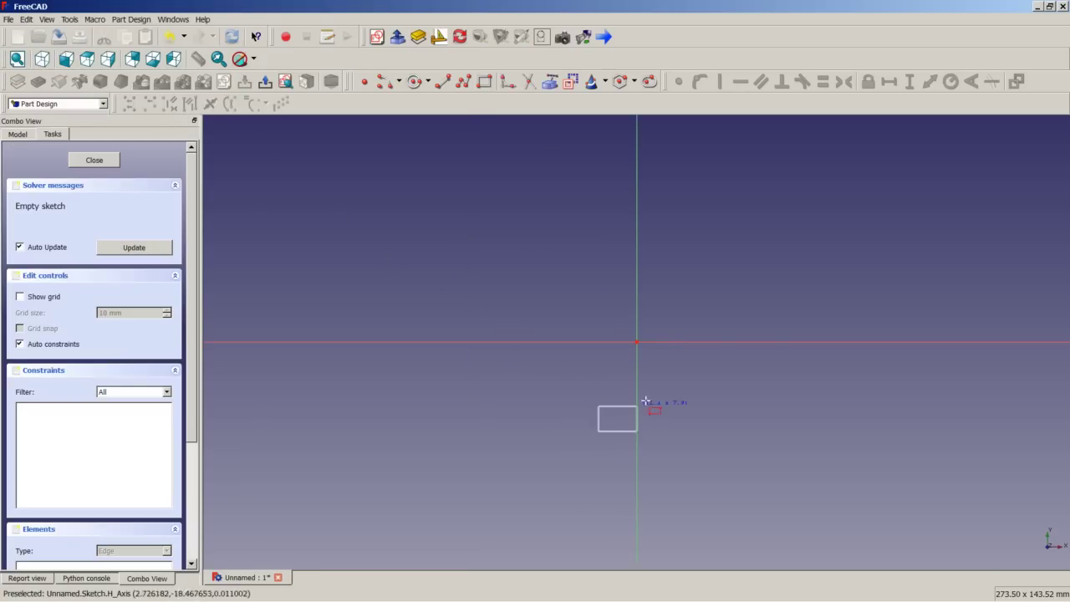
left_click(714, 231)
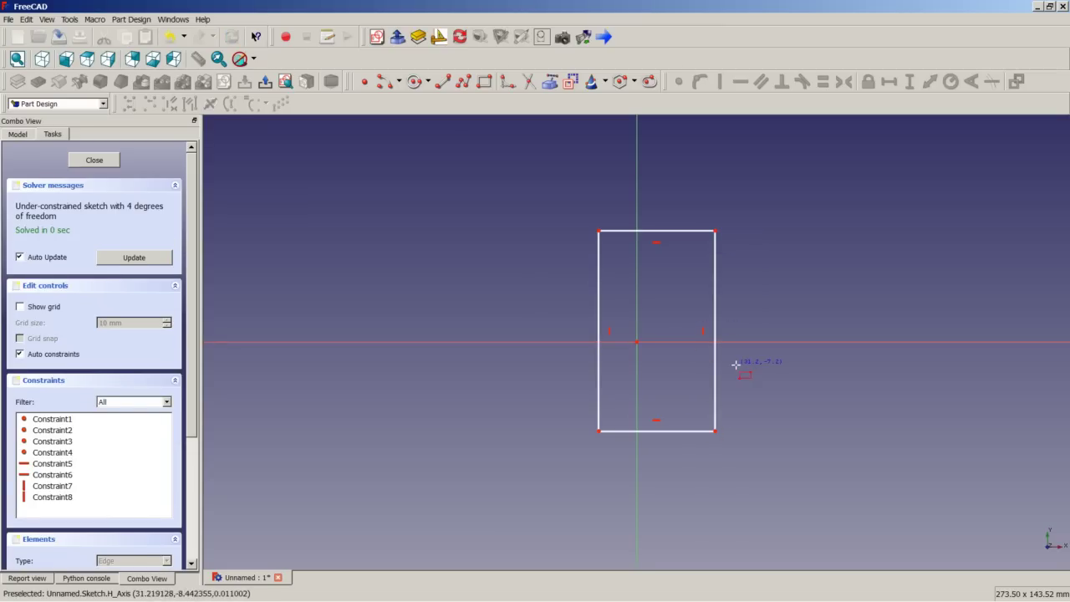
scroll(749, 375, "down", 2)
scroll(749, 375, "up", 3)
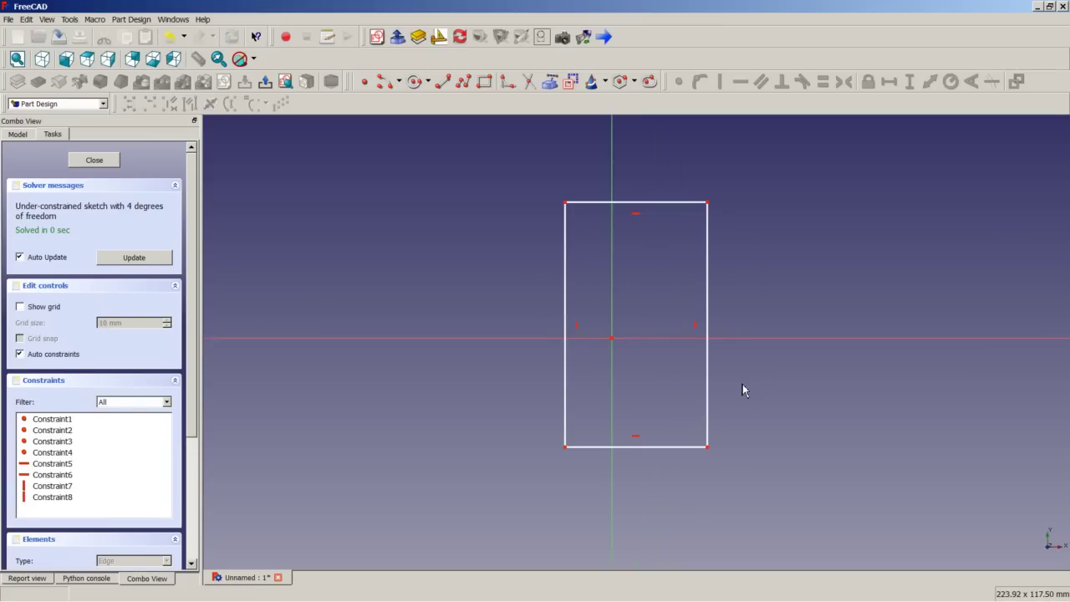
left_click(566, 447)
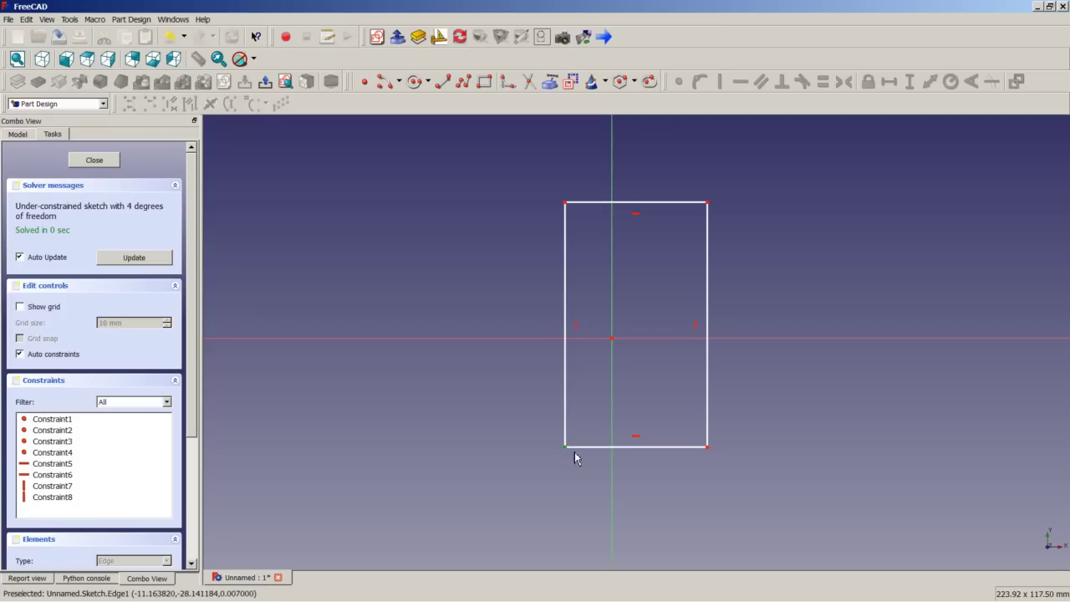
left_click(707, 448)
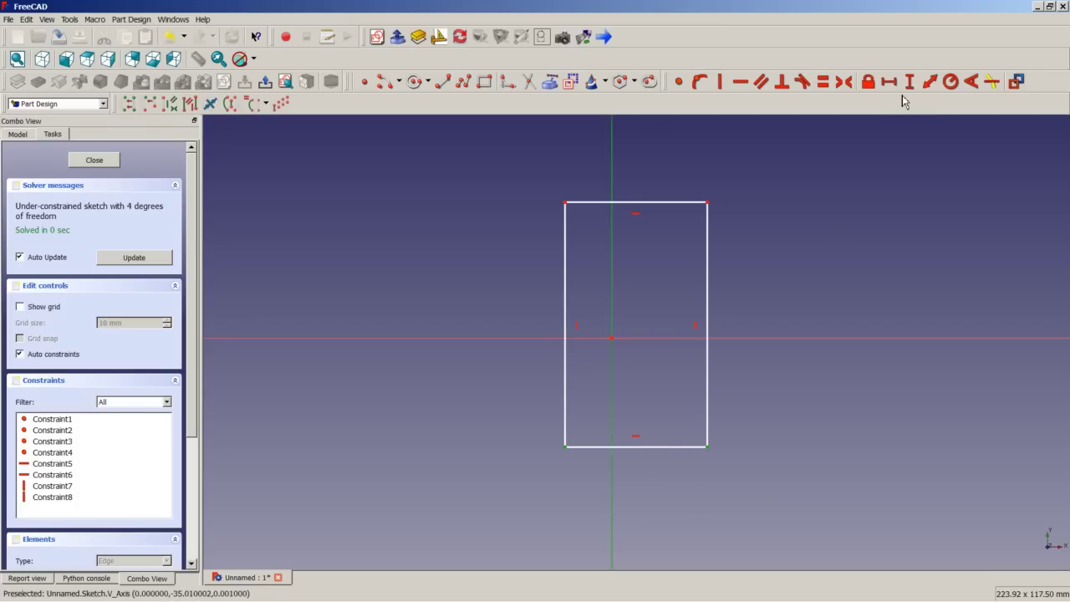
left_click(843, 82)
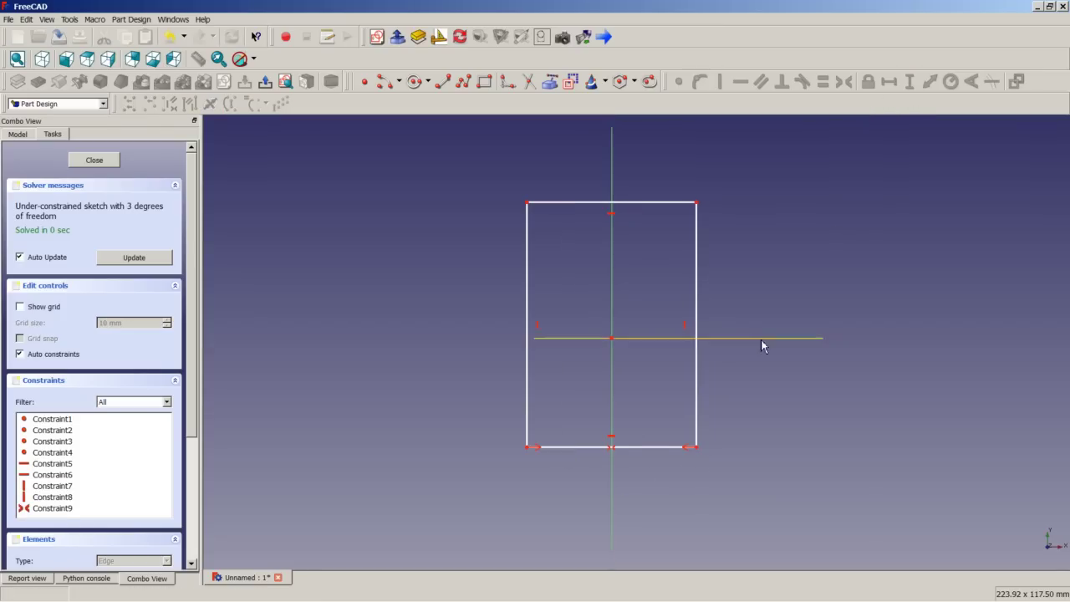
left_click(696, 447)
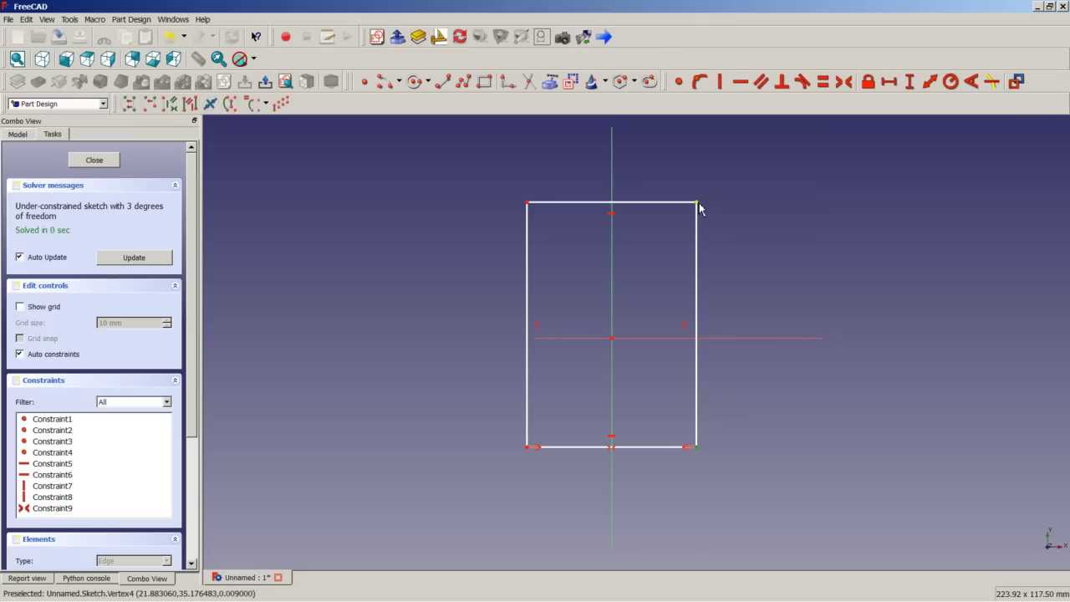
left_click(726, 338)
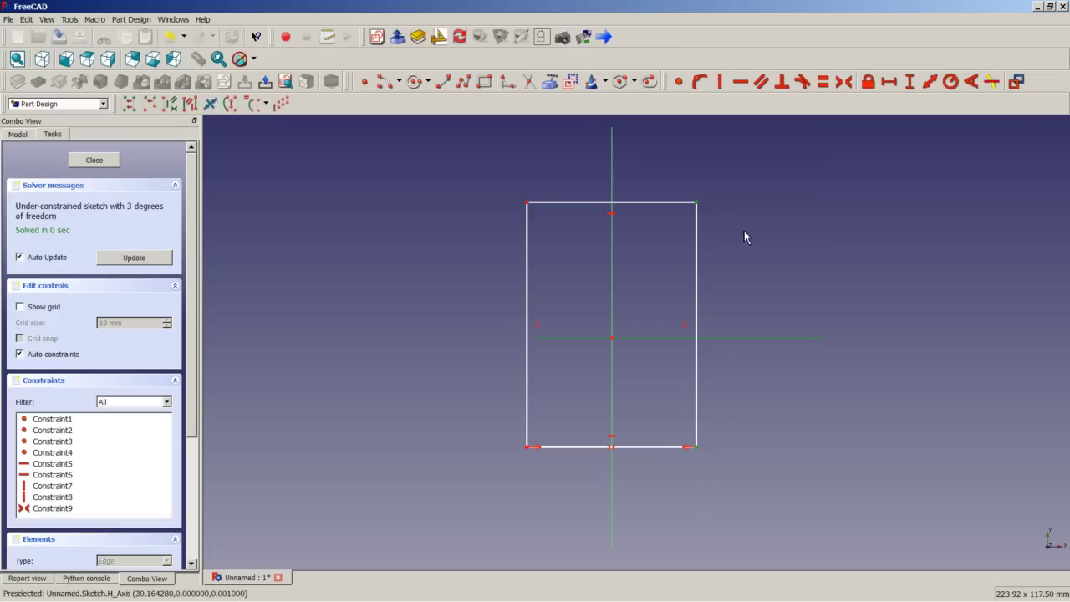
left_click(843, 81)
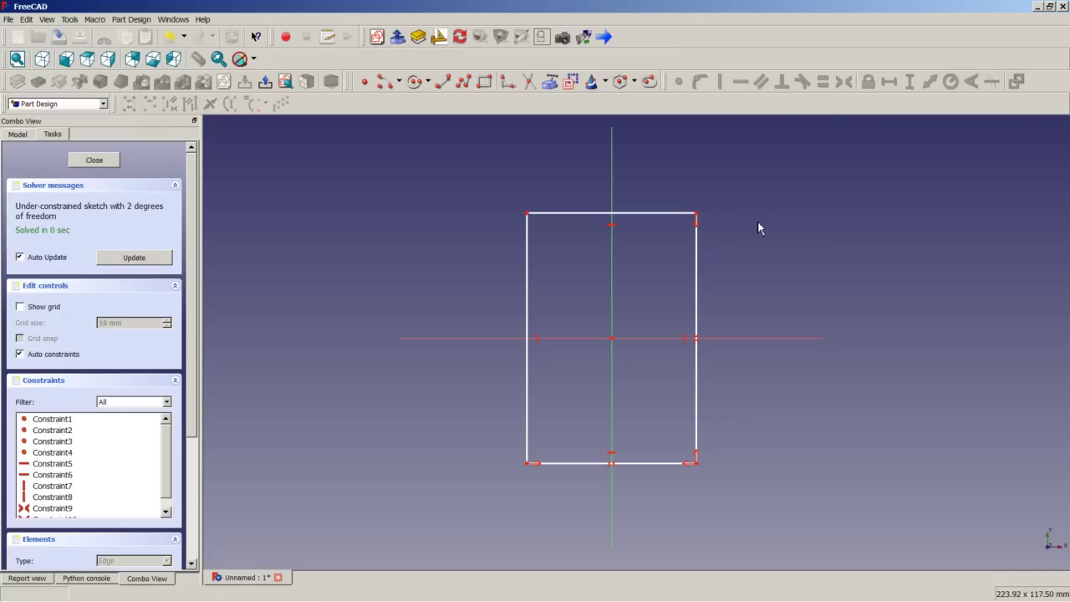
- Dimension the bottom edge to 53,34 mm and move the label below the rectangle
left_click(633, 470)
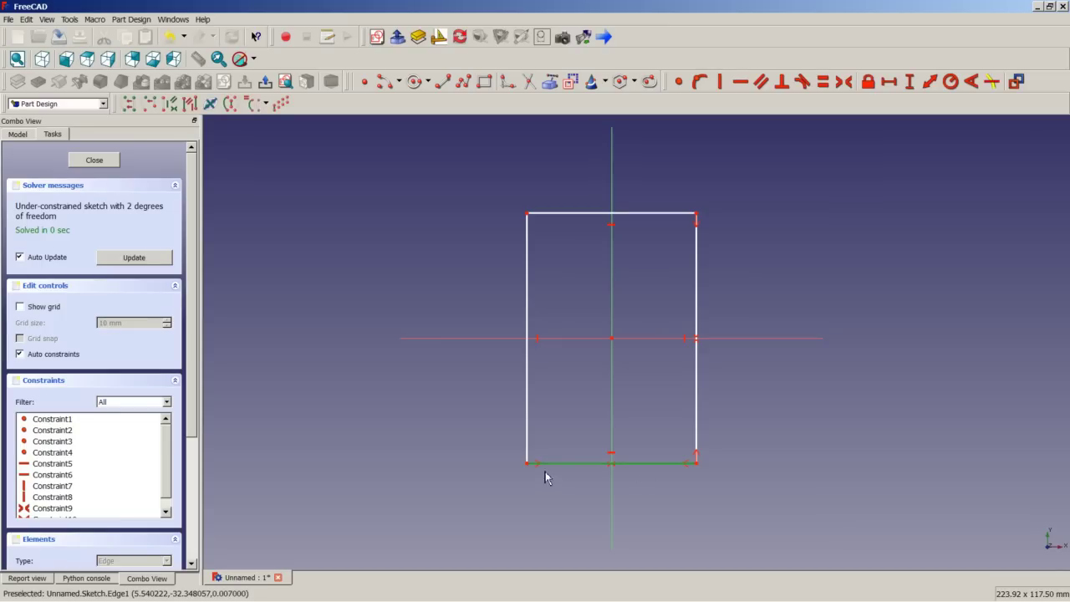
left_click(888, 81)
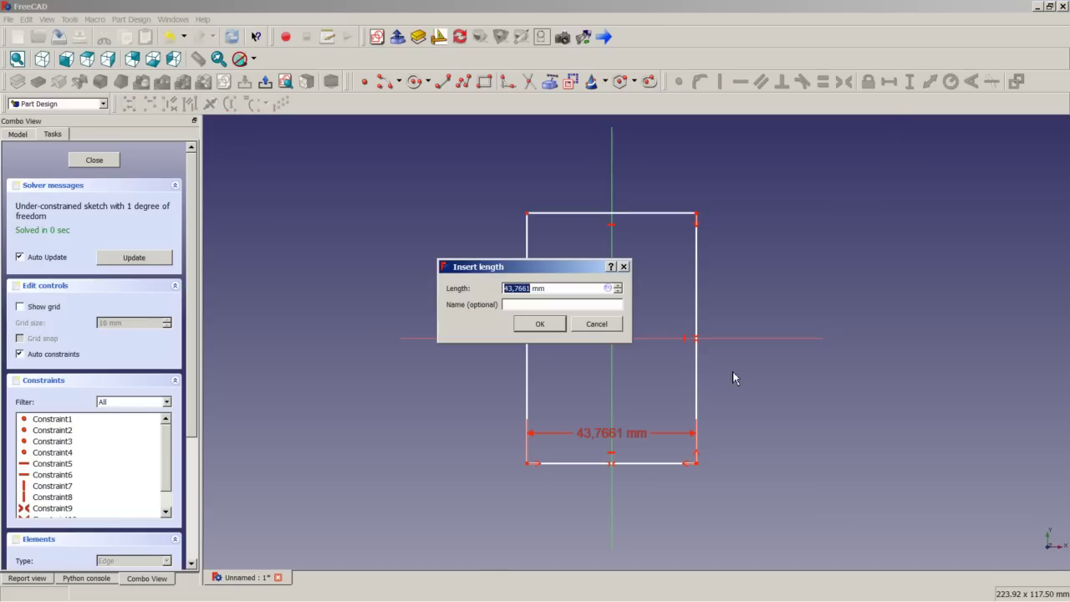
type("5")
left_click(558, 324)
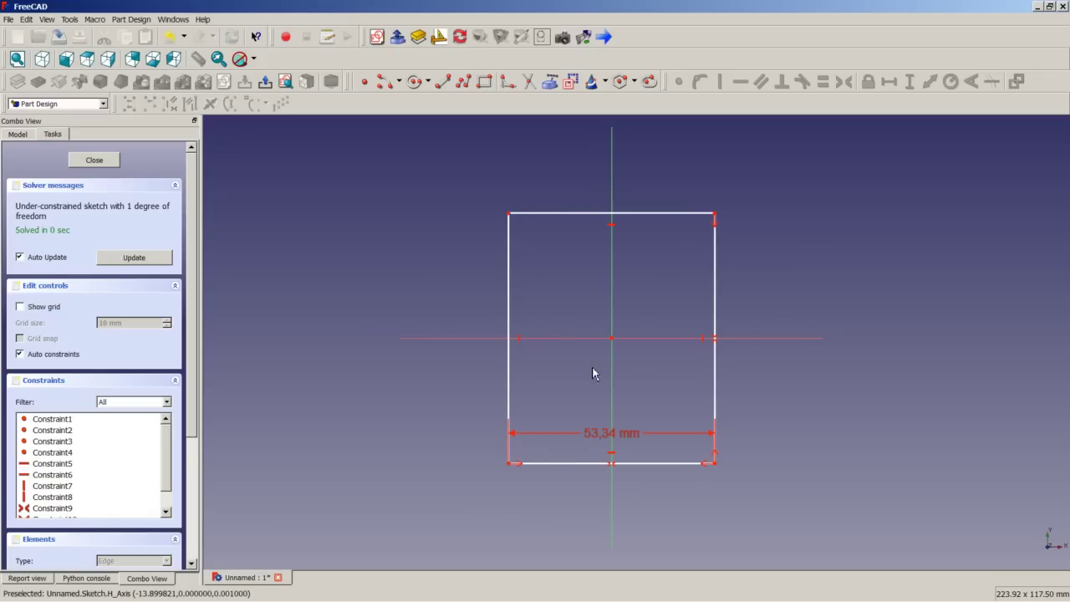
left_click_drag(616, 438, 624, 513)
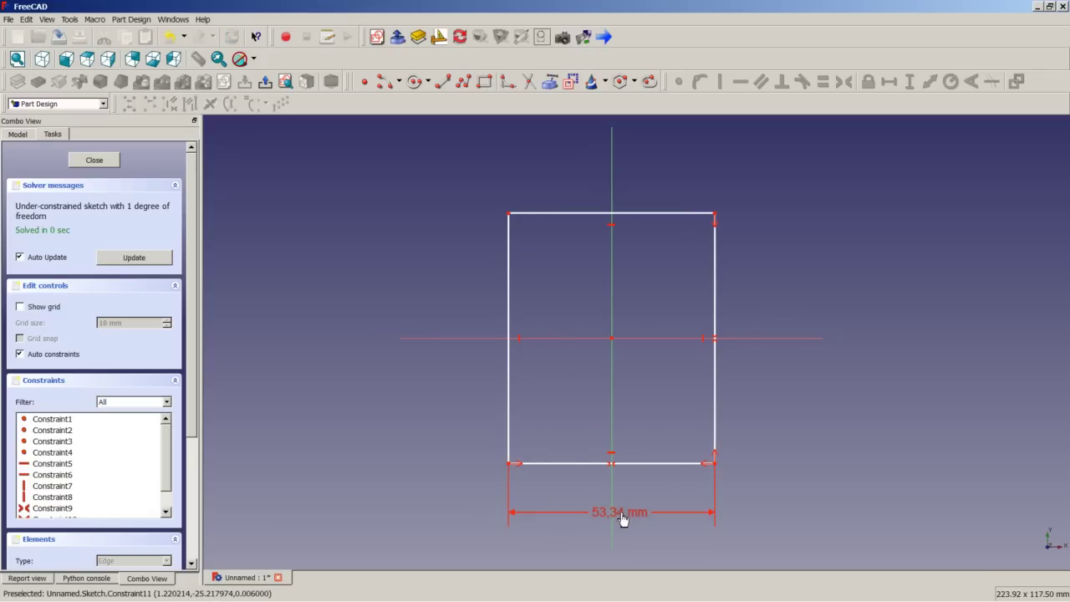
- Dimension the right edge to 68,58 mm and move the label outside the rectangle
left_click(715, 411)
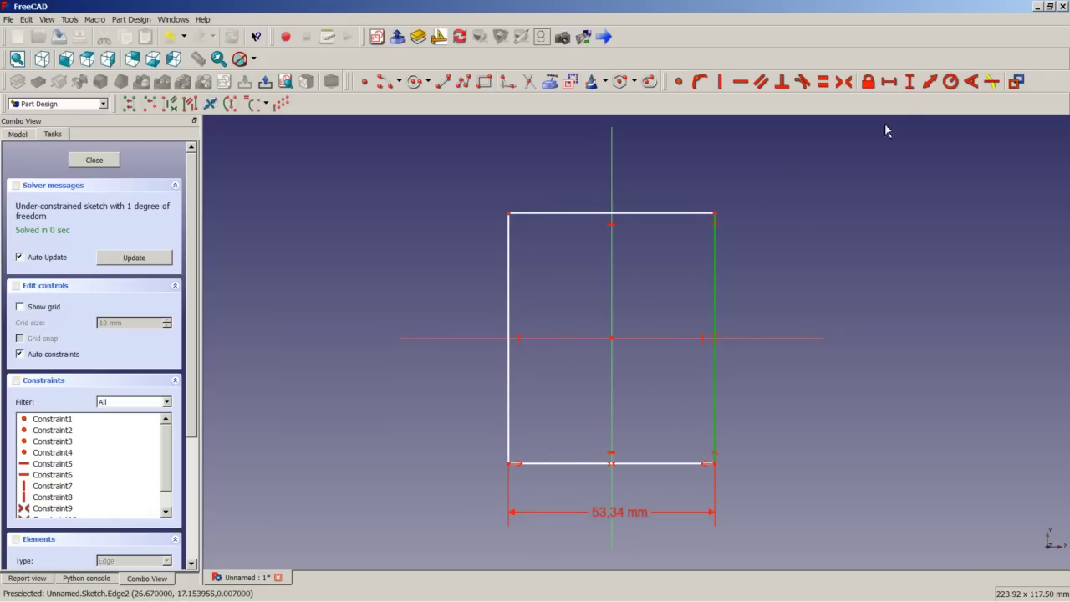
left_click(910, 85)
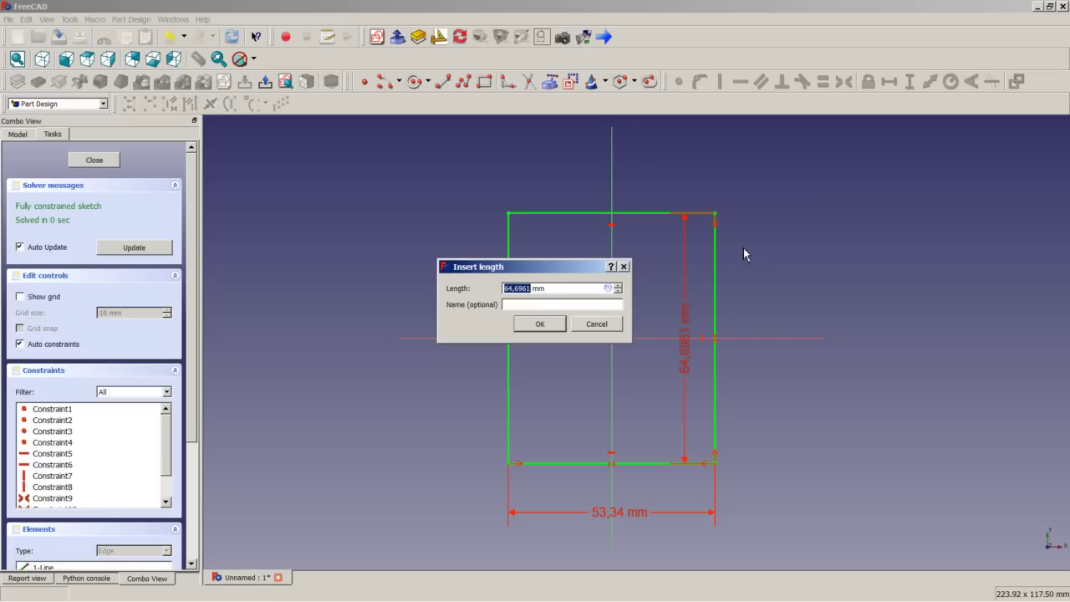
type("6")
left_click(545, 325)
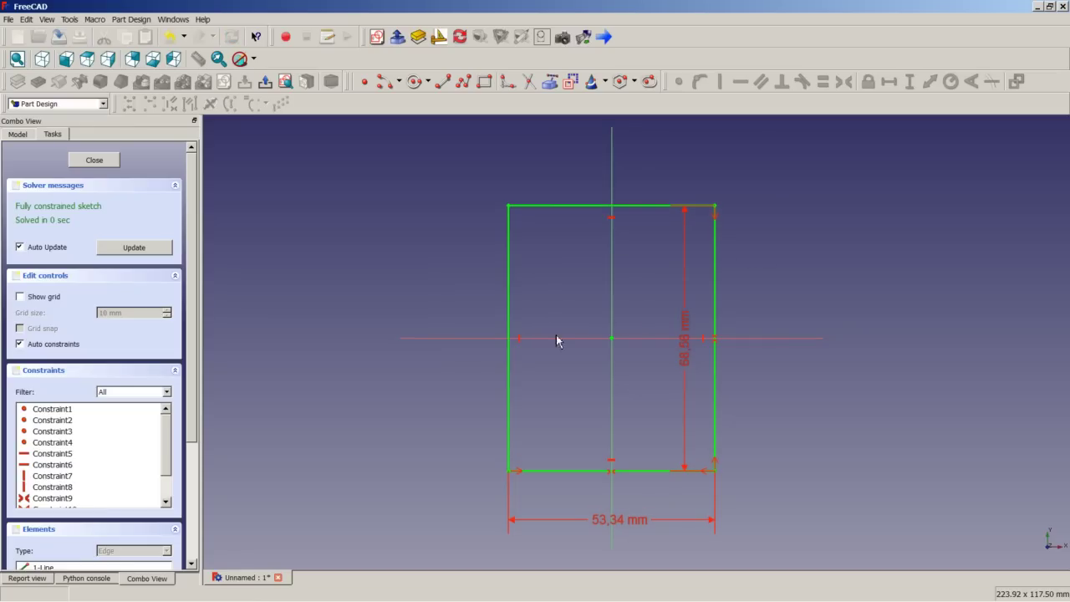
left_click_drag(684, 360, 766, 360)
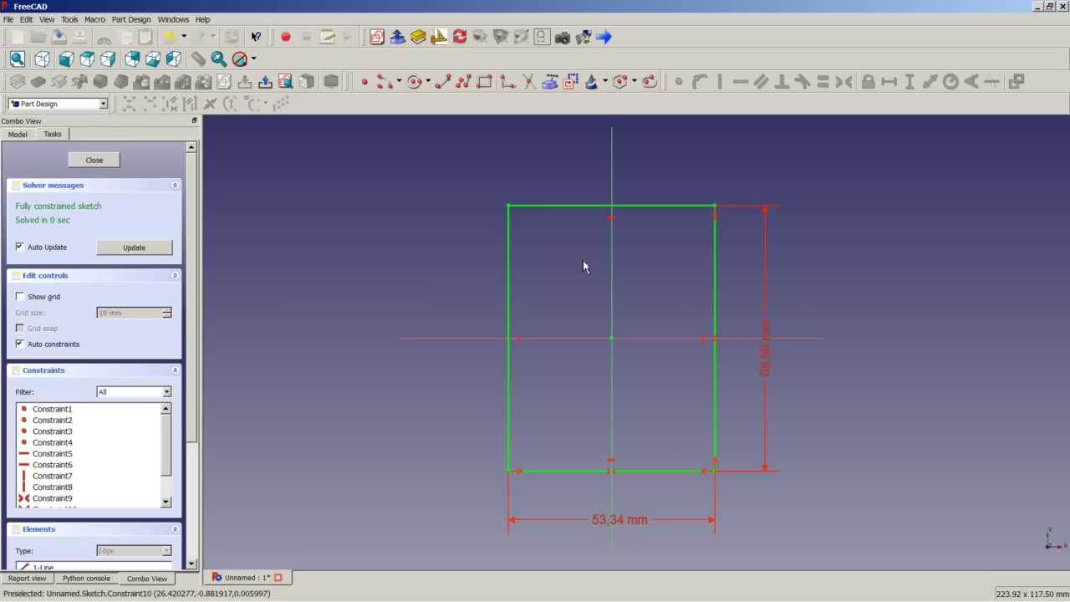
- Draw four small circles near the rectangle's lower-right, upper-right, upper-left and lower-left corners
left_click(412, 81)
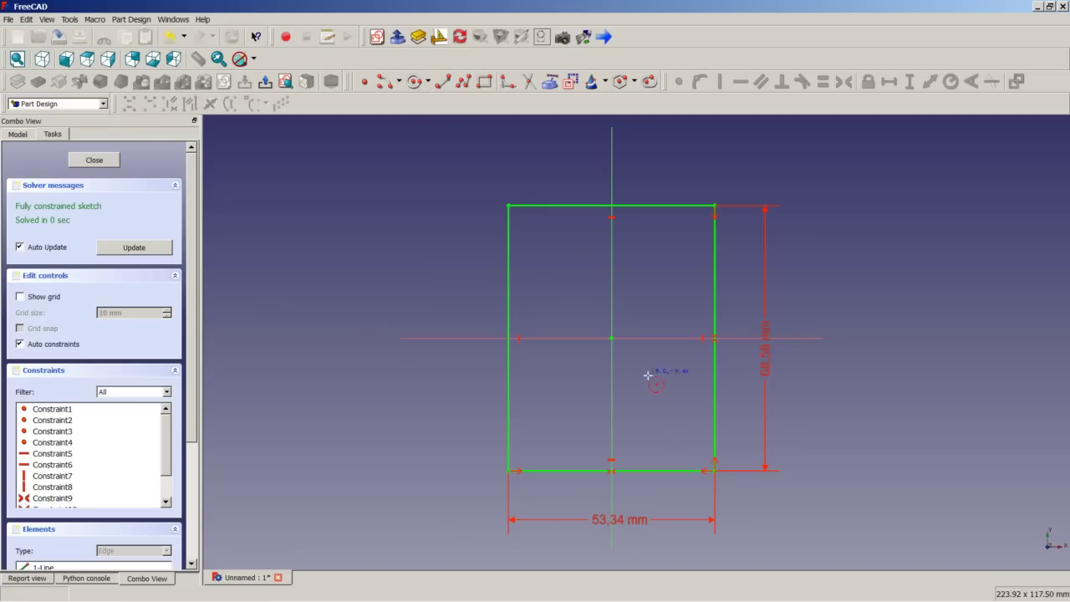
left_click(681, 442)
left_click(693, 443)
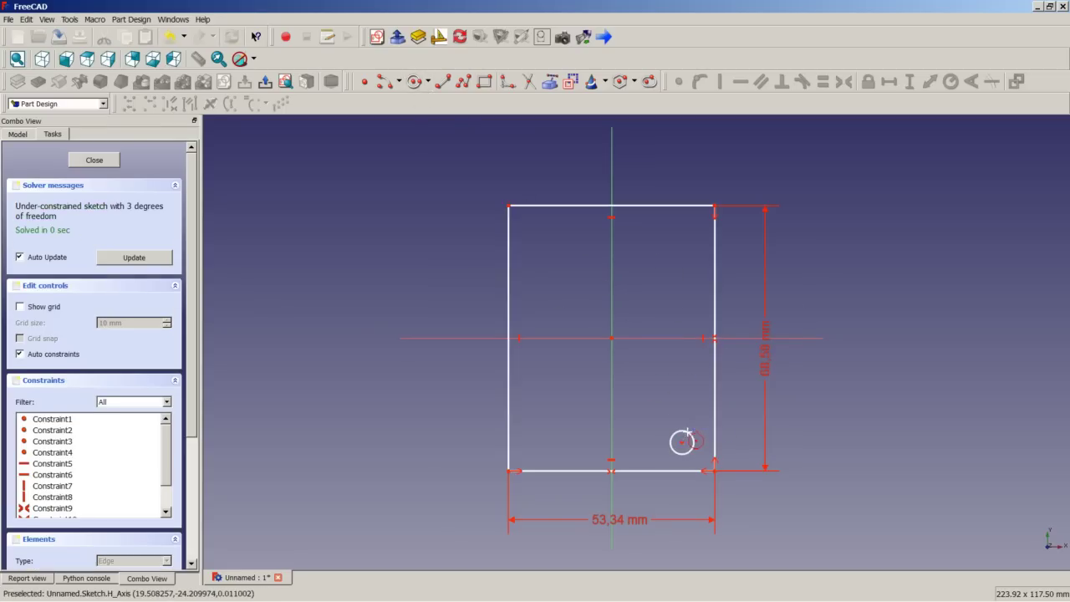
left_click(677, 243)
left_click(688, 235)
left_click(545, 249)
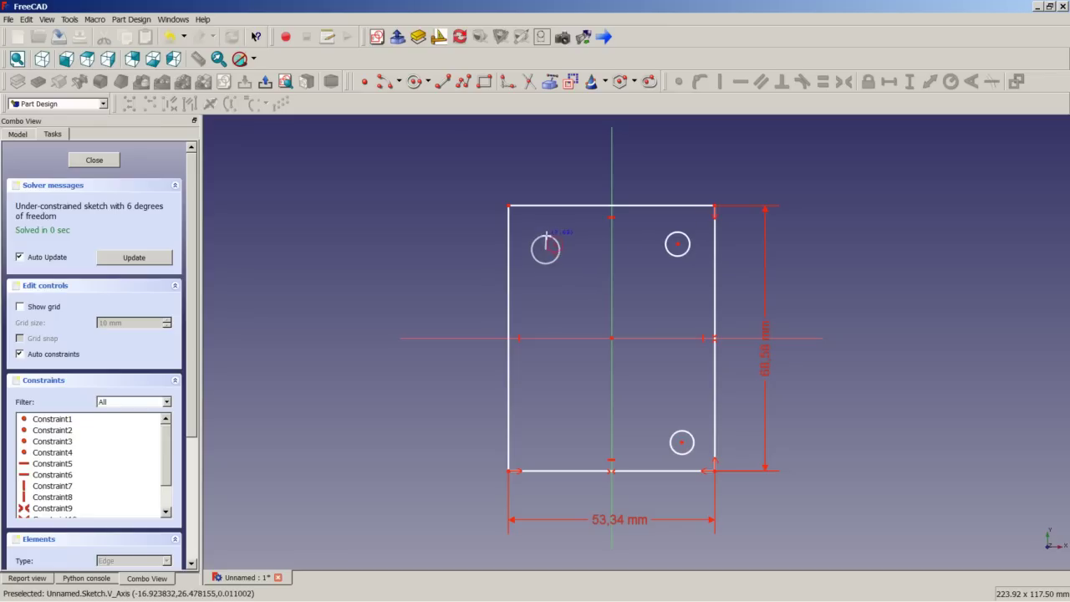
left_click(559, 249)
left_click(544, 444)
left_click(557, 445)
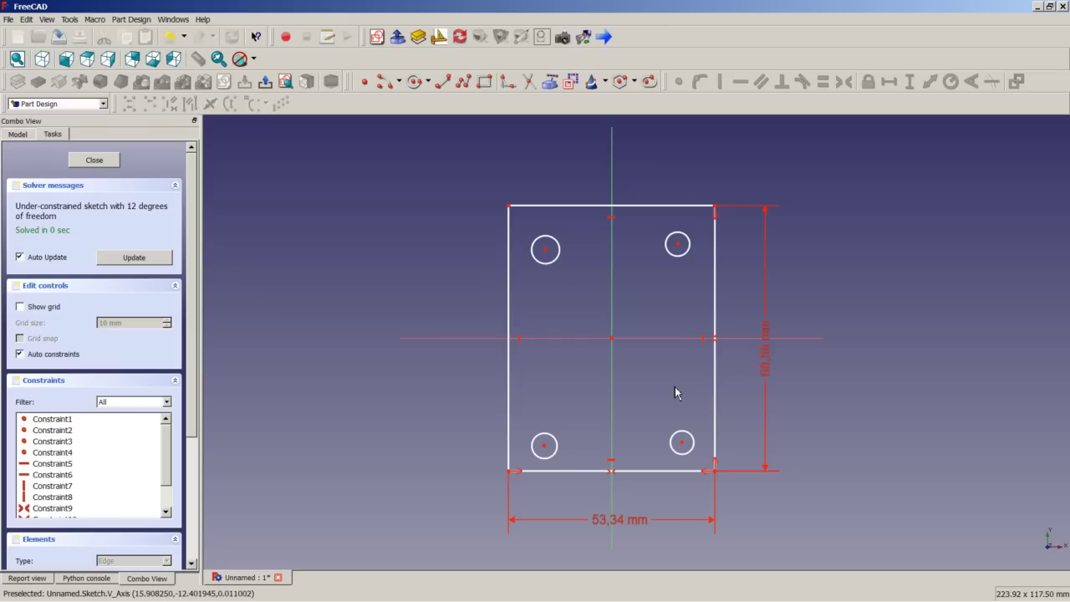
- Select all four mounting-hole circles together
left_click(693, 445)
left_click(677, 256)
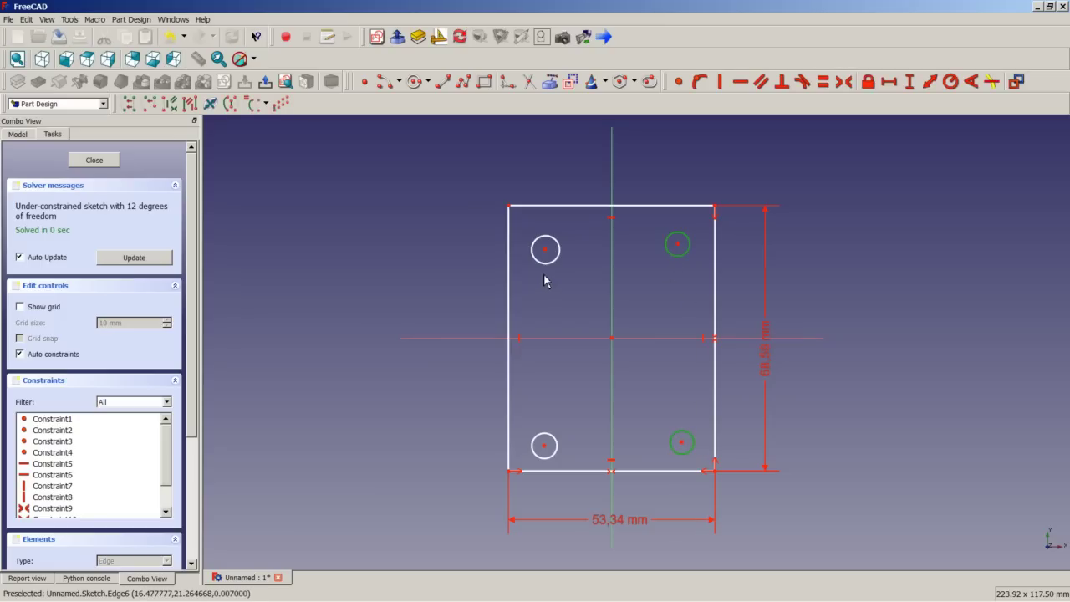
left_click(548, 262)
left_click(555, 438)
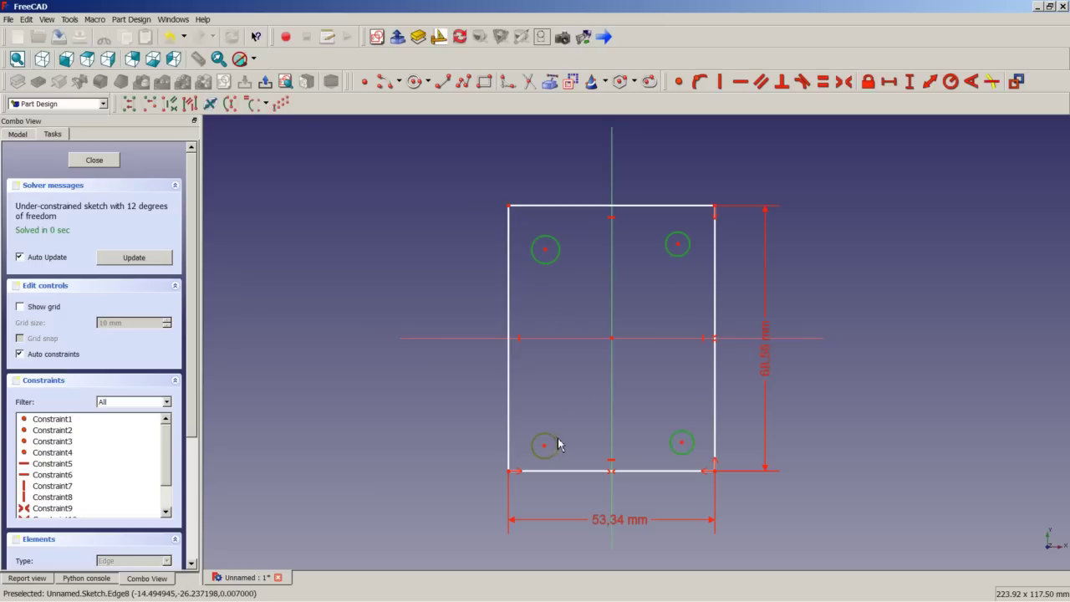
- Make the four holes equal circles sharing a 1,4 mm radius
left_click(951, 82)
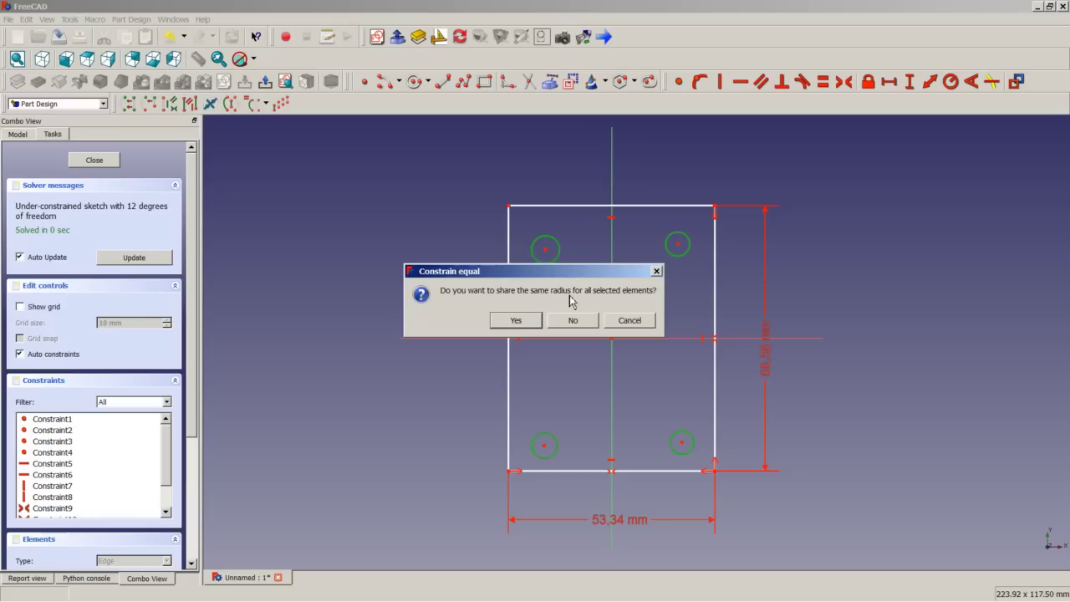
left_click(518, 321)
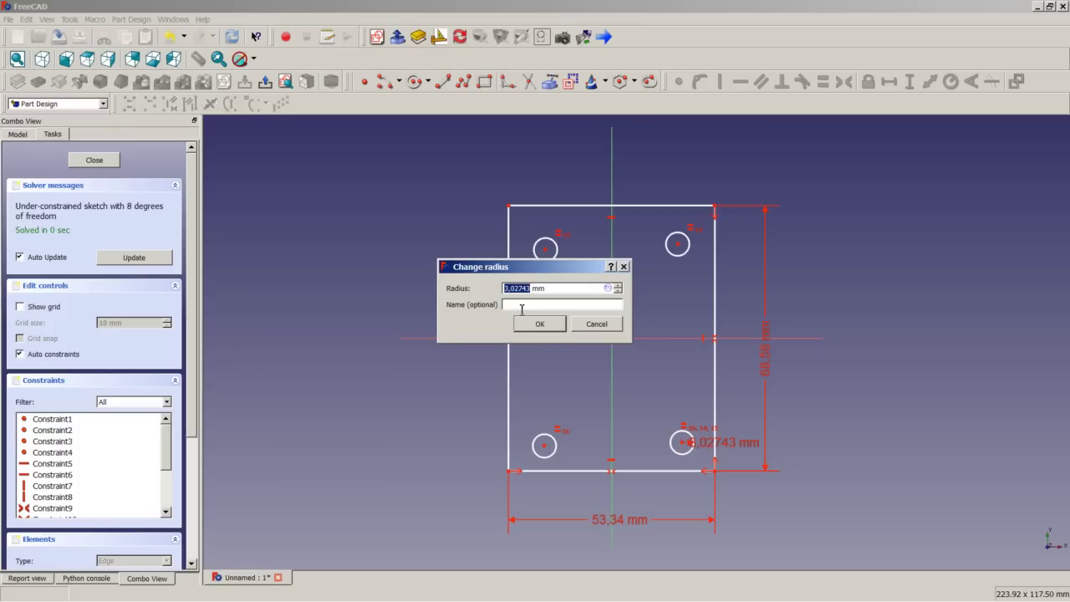
type("1")
left_click(541, 327)
scroll(711, 459, "down", 3)
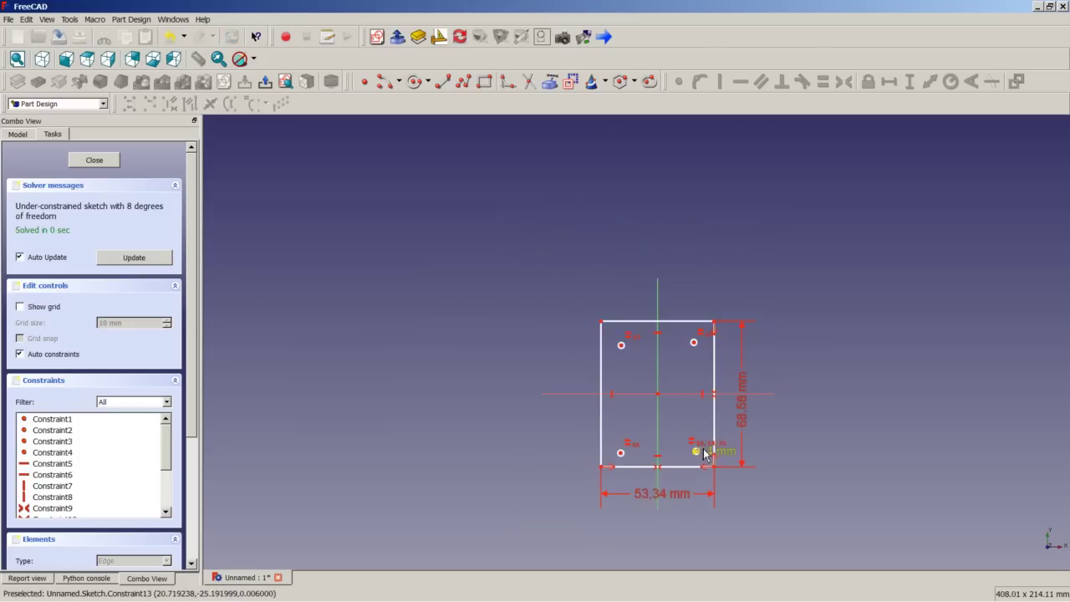
scroll(707, 458, "up", 5)
scroll(709, 464, "down", 2)
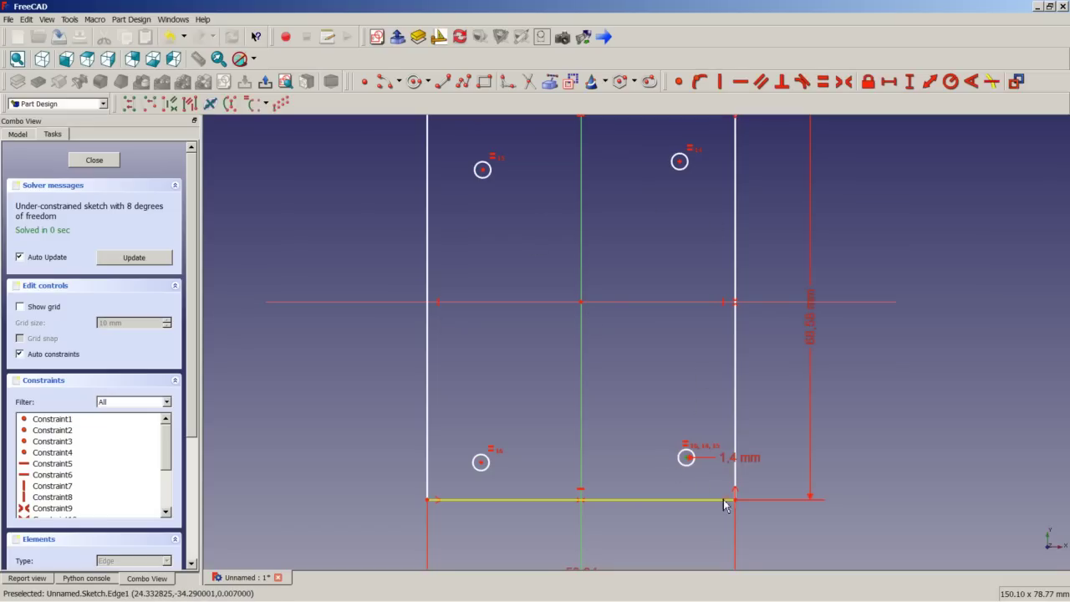
left_click(889, 83)
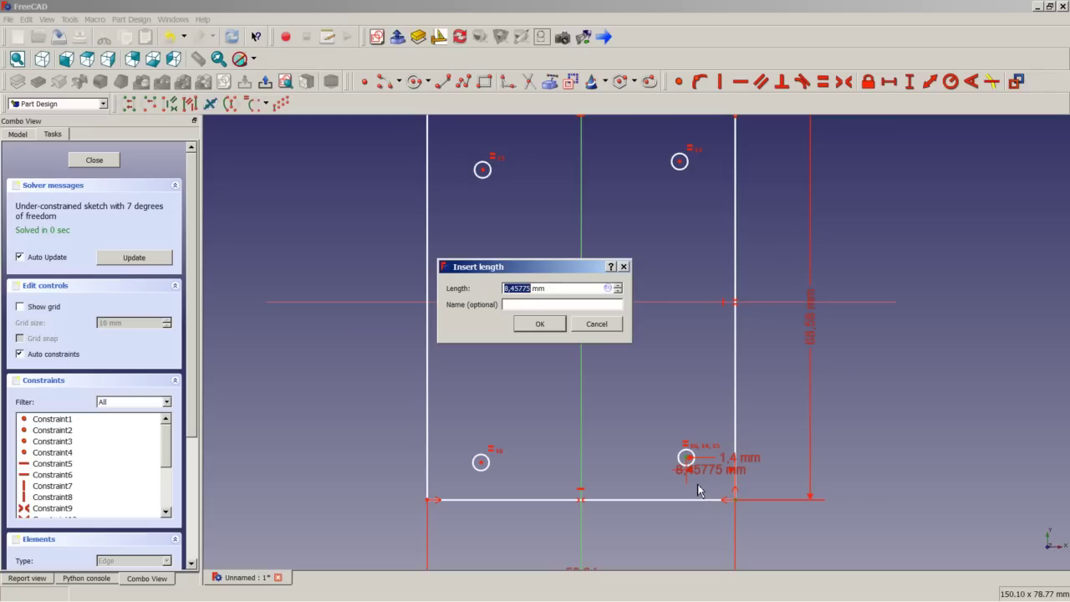
- Place the lower-right hole 2,54 mm from the right edge and 13,97 mm up
type("2,")
left_click(539, 323)
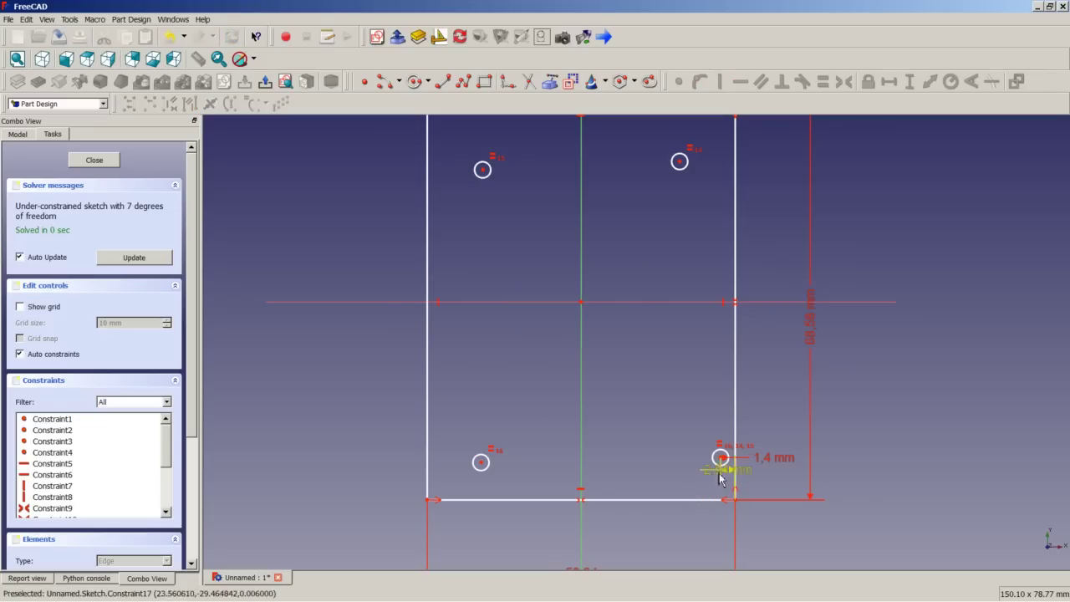
left_click_drag(723, 462, 780, 535)
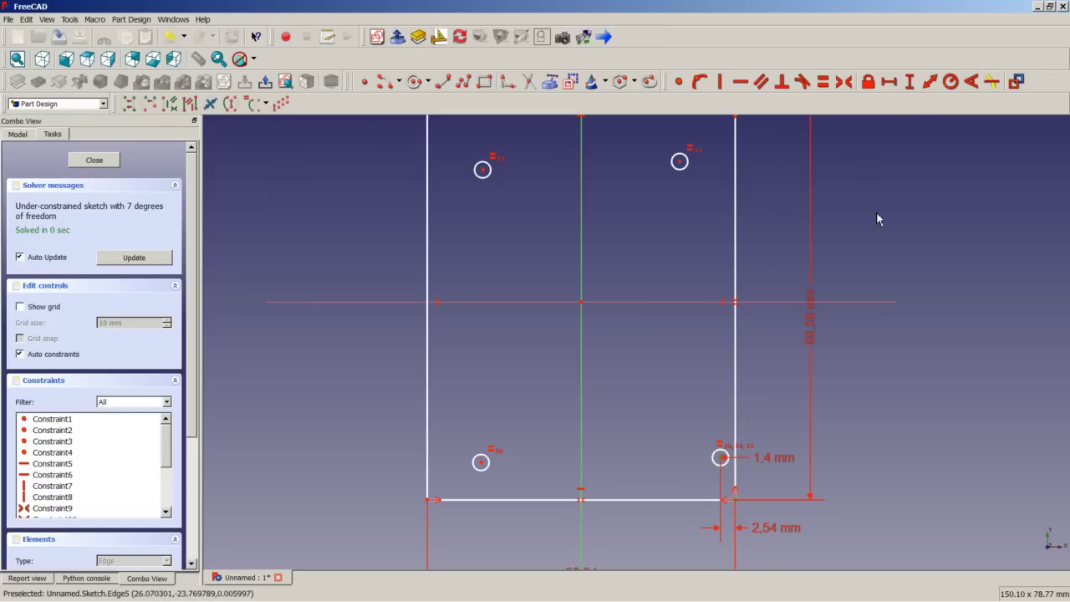
left_click(909, 82)
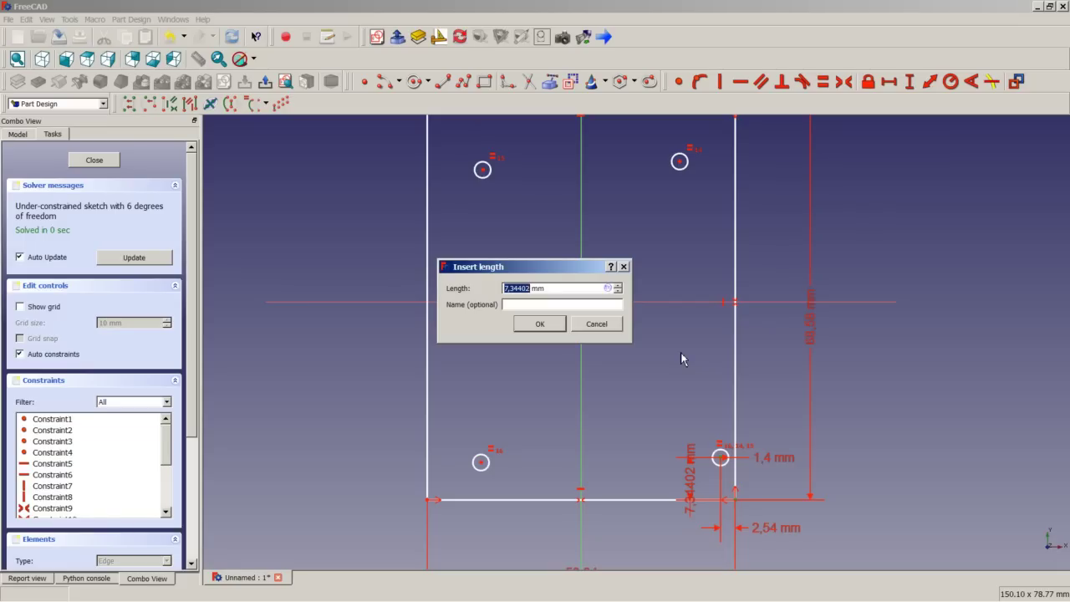
type("13,97")
key("Return")
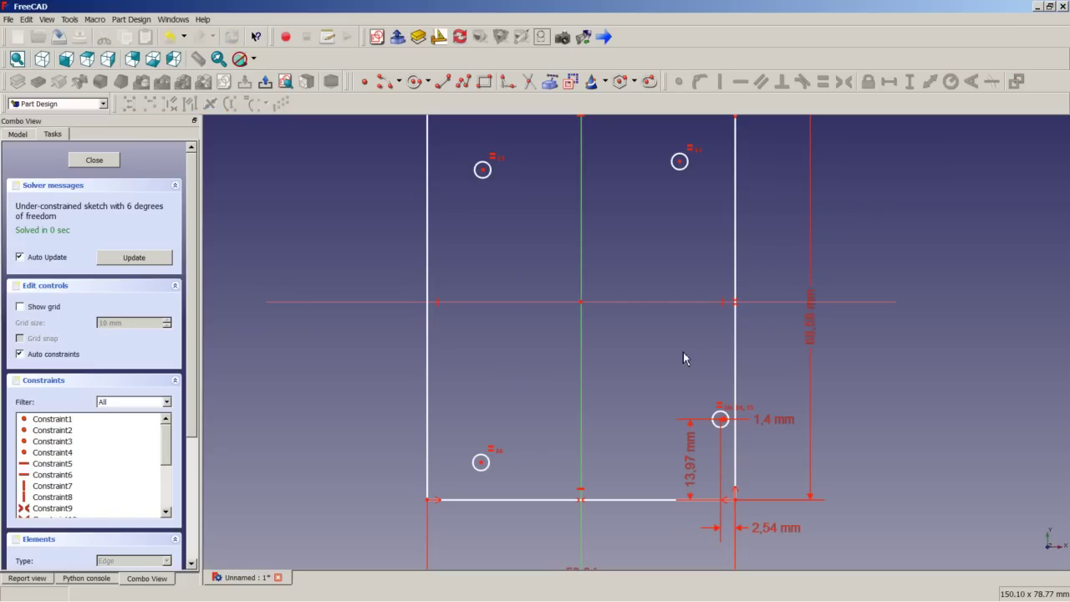
- Place the upper-right hole with a 7,62 mm offset and 66,04 mm height
left_click(680, 160)
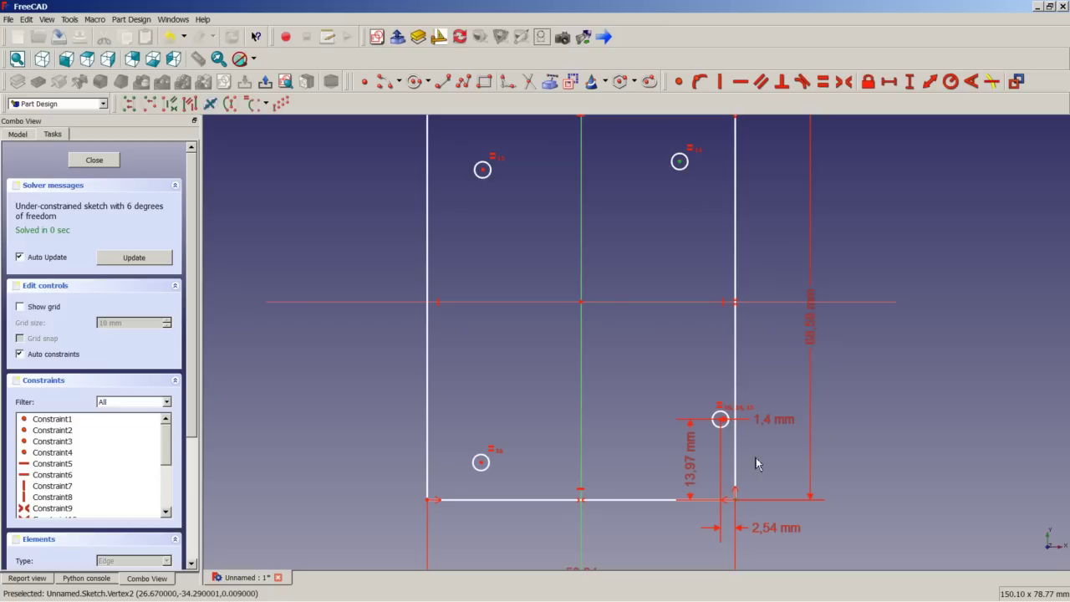
left_click(910, 81)
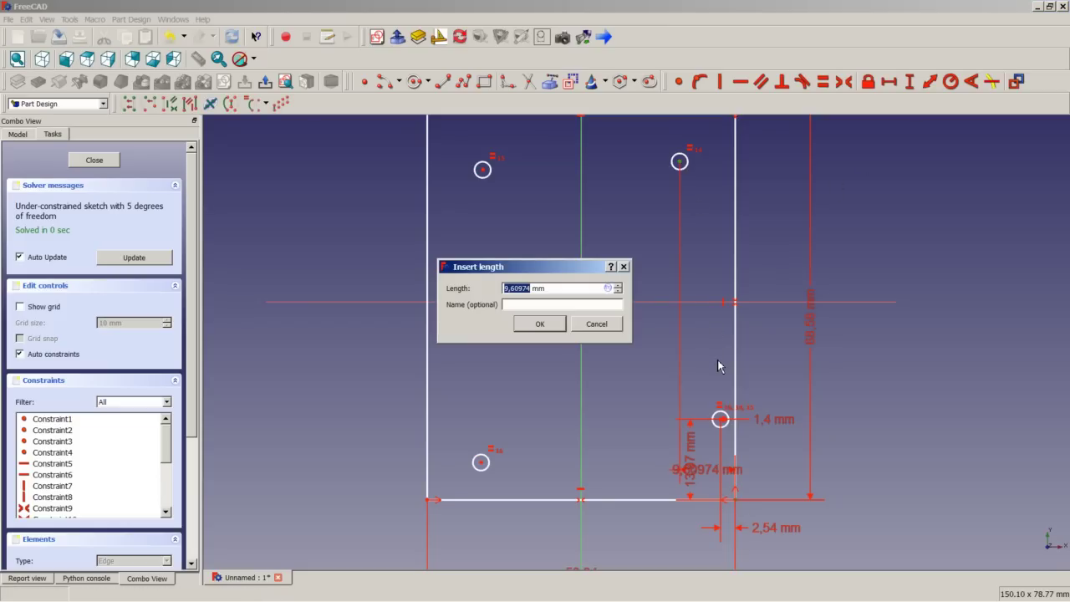
type("7,62")
key("Return")
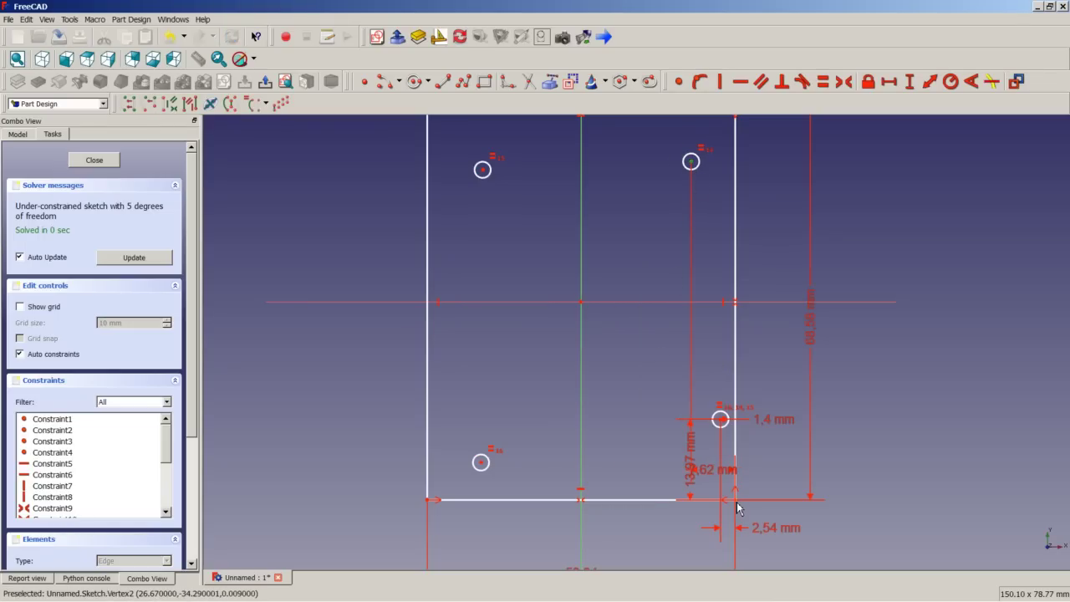
left_click(909, 81)
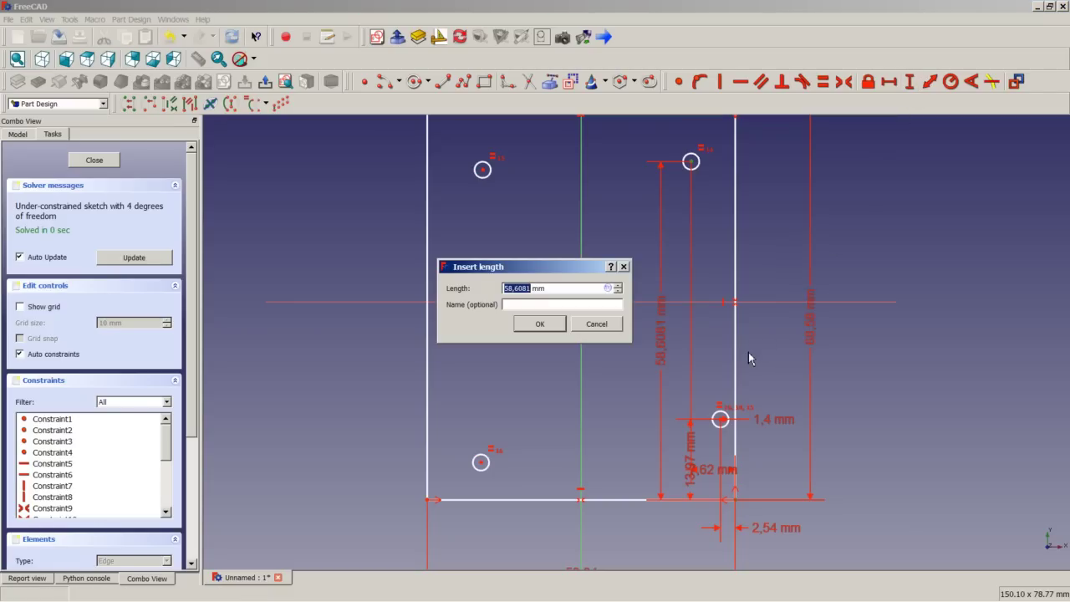
type("66,0")
left_click(539, 325)
scroll(526, 320, "down", 2)
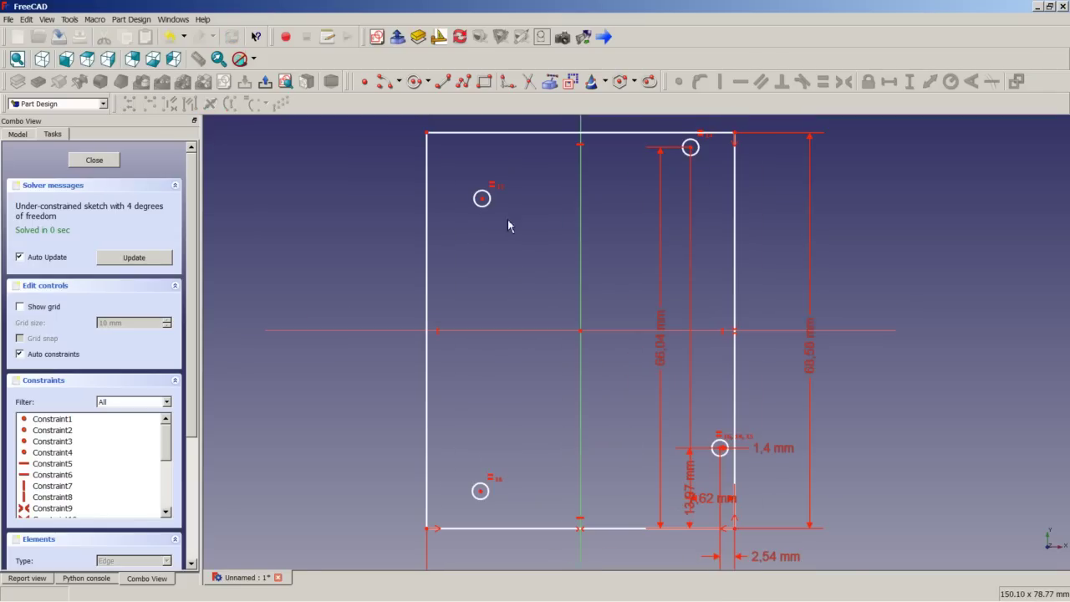
- Position the upper-left hole with a 35,56 mm horizontal spacing and 66,04 mm height
left_click(481, 198)
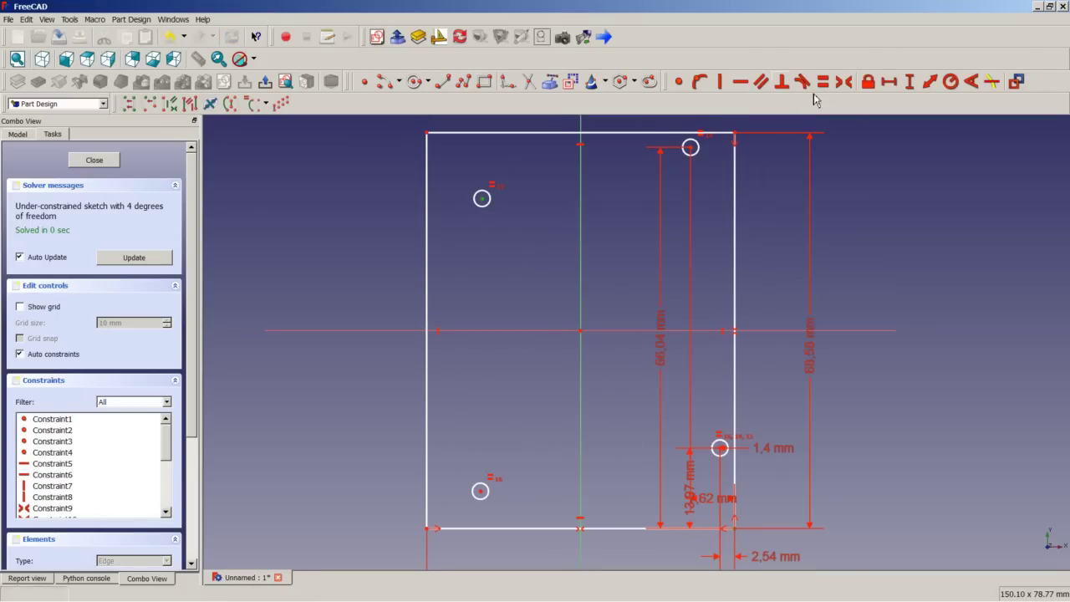
left_click(889, 82)
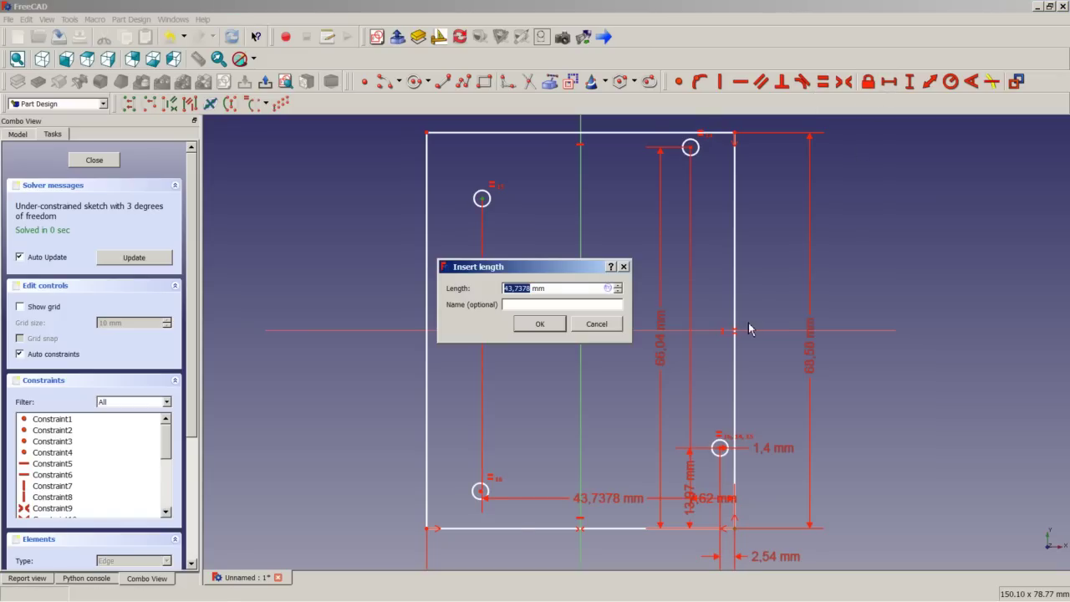
type("3")
left_click(539, 324)
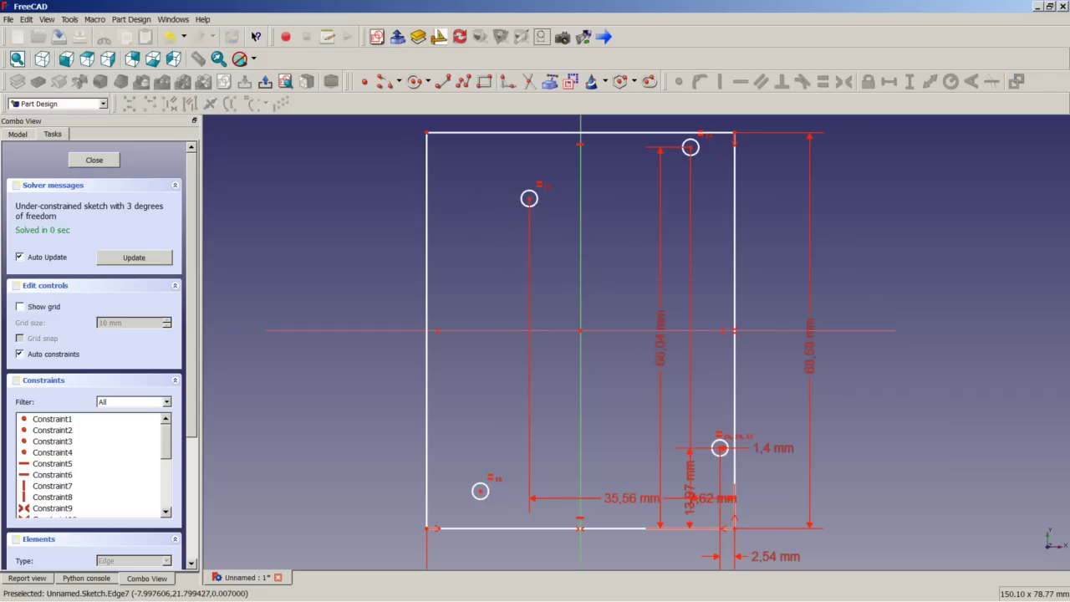
left_click(531, 200)
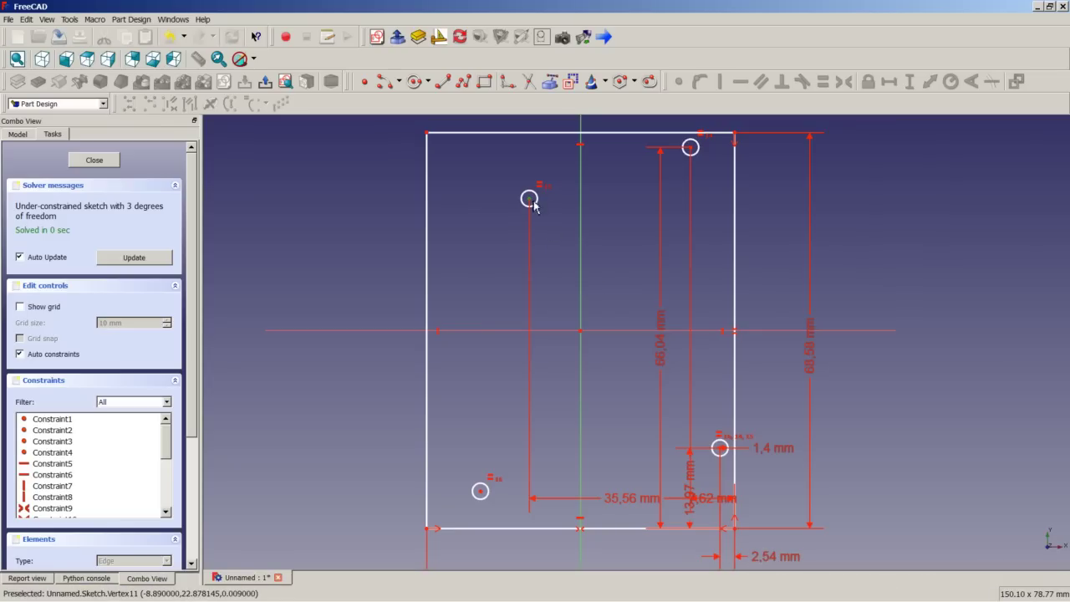
left_click(736, 533)
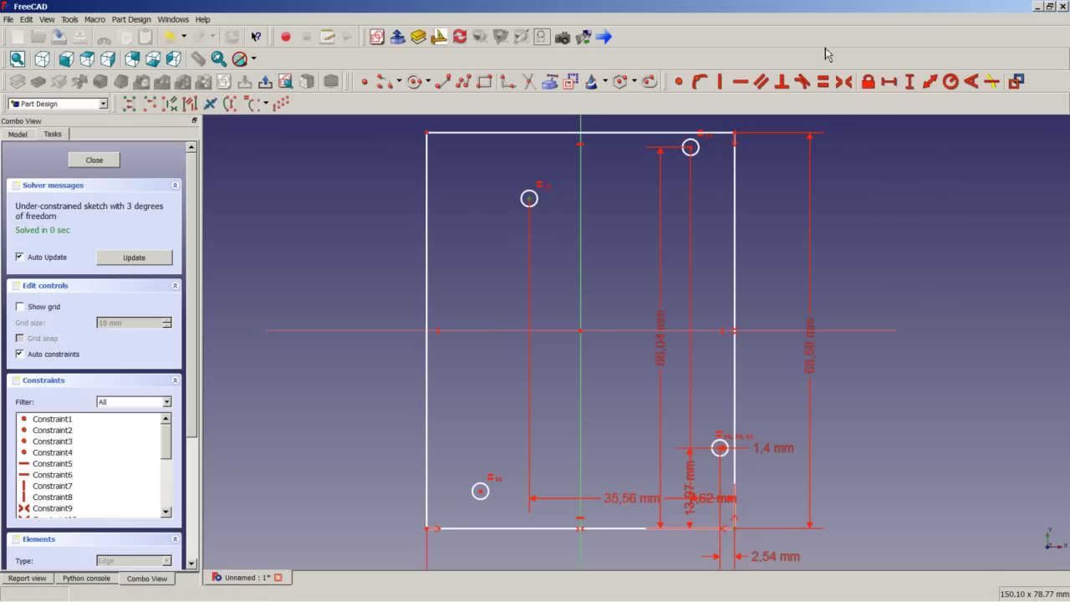
left_click(908, 82)
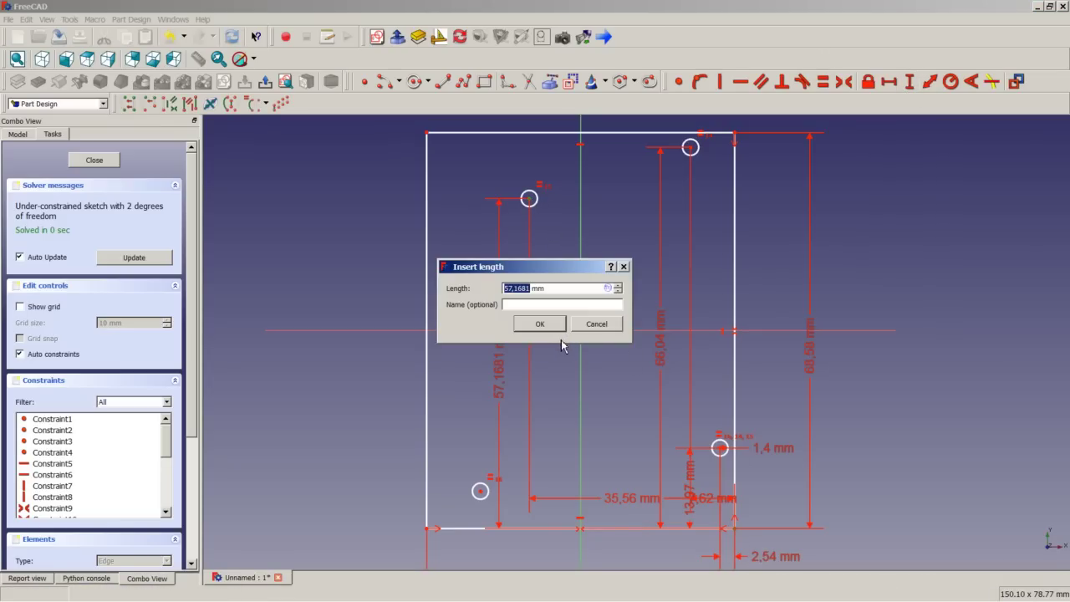
type("66,04")
left_click(541, 324)
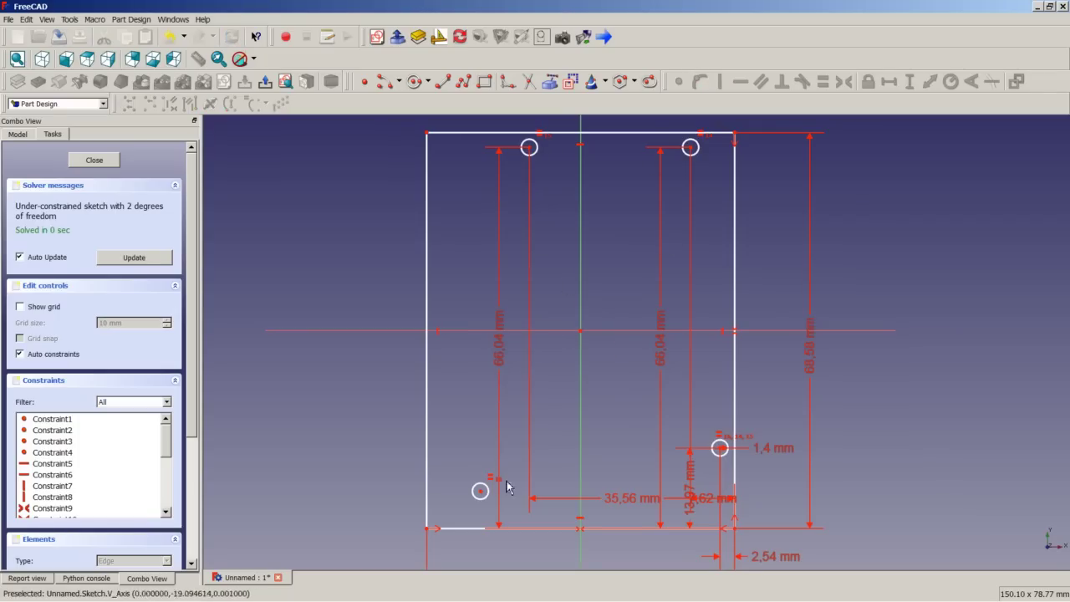
- Move the 66,04, 35,56, 68,58 and 12,7 mm dimension labels clear of the outline
left_click_drag(504, 286, 380, 362)
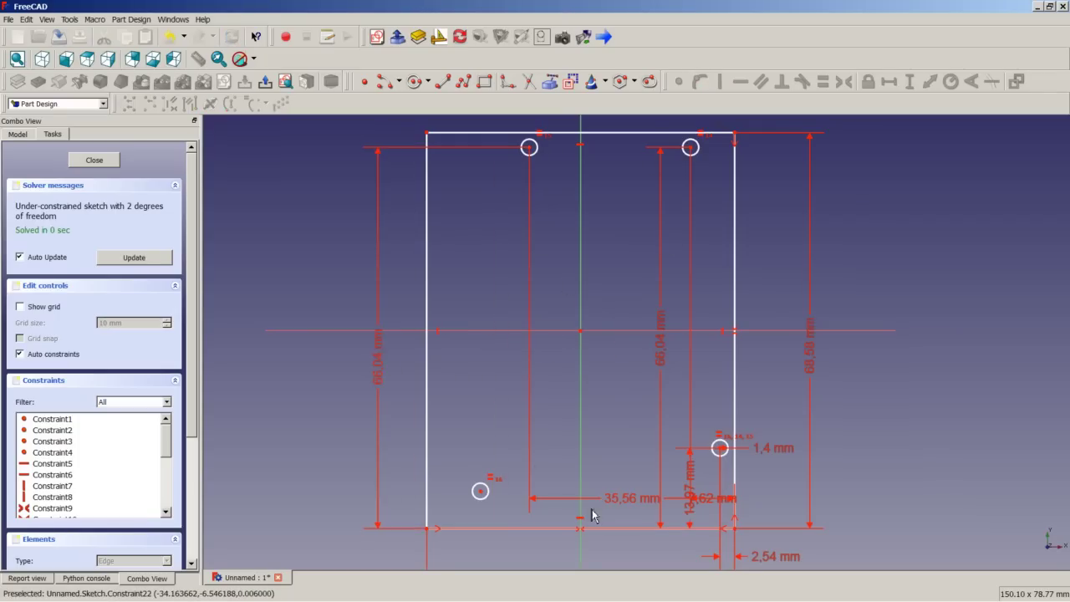
double_click(619, 501)
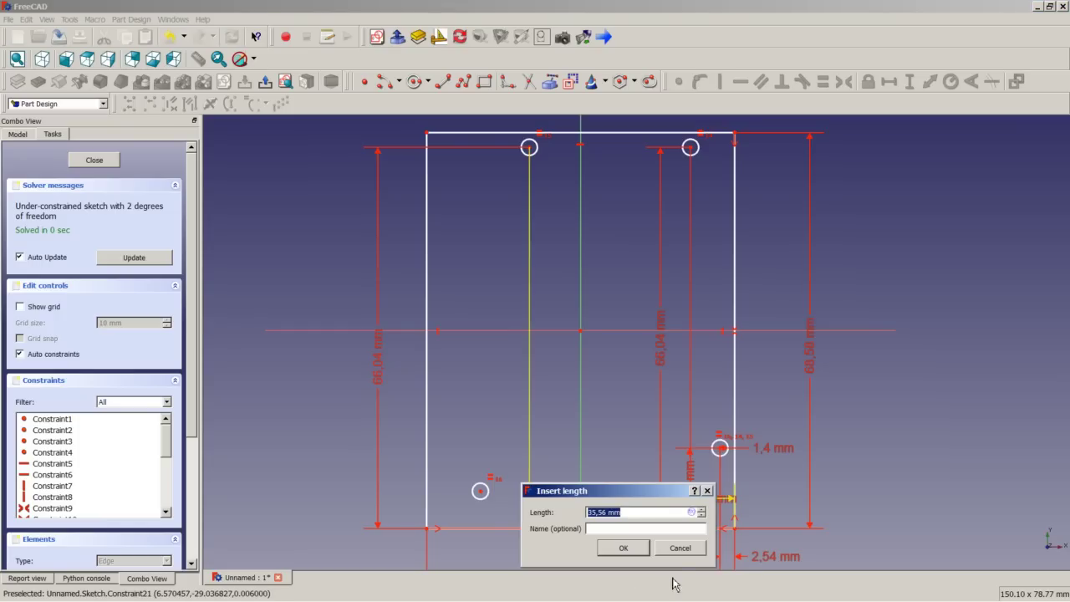
left_click(680, 553)
left_click_drag(618, 500, 618, 575)
scroll(625, 449, "down", 3)
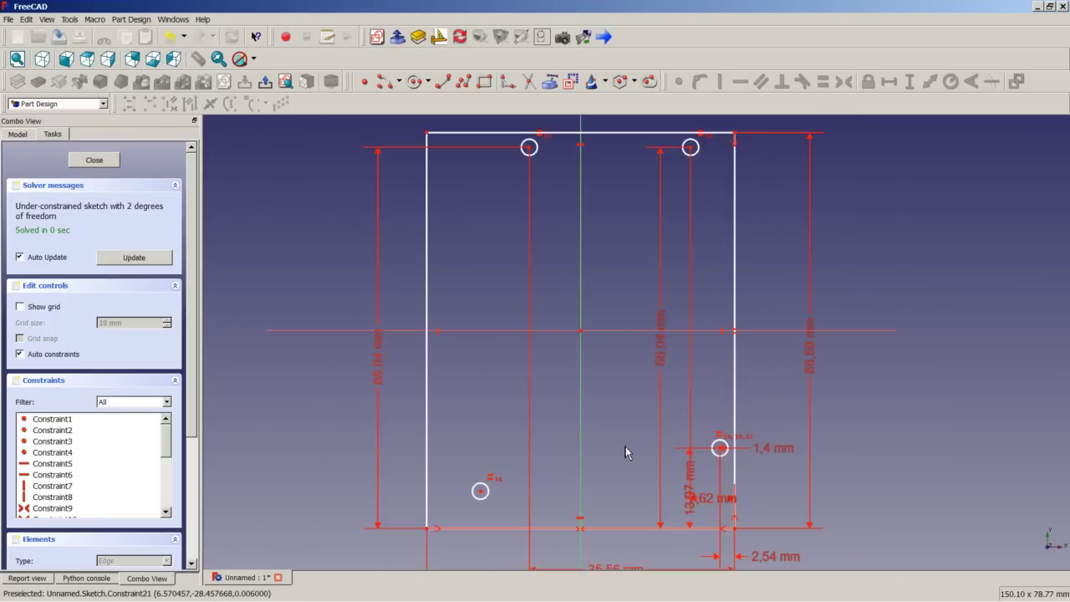
scroll(656, 452, "up", 2)
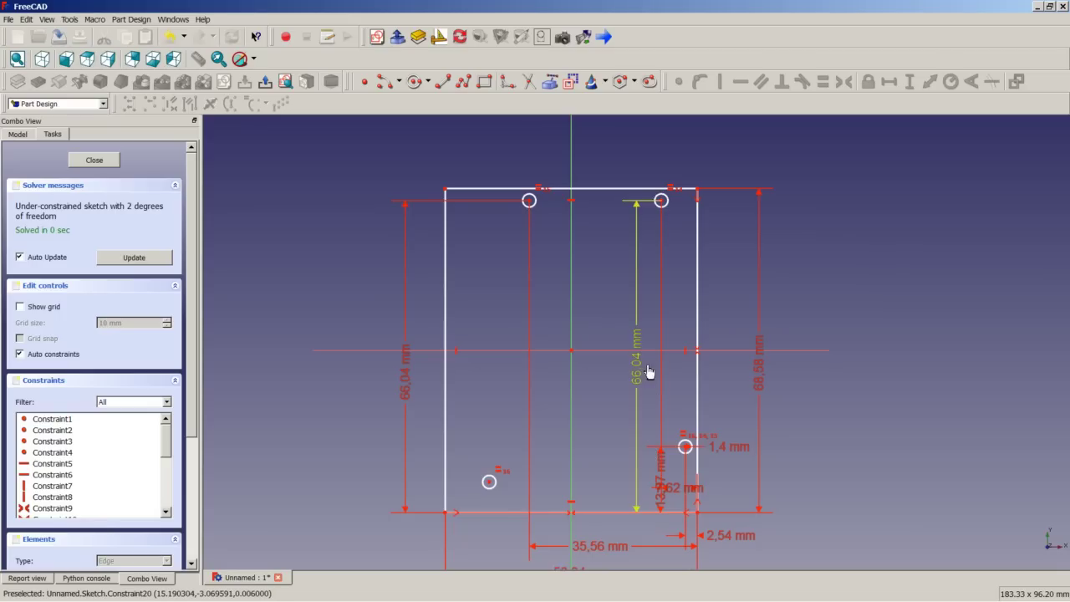
left_click_drag(648, 371, 828, 370)
left_click_drag(661, 488, 628, 308)
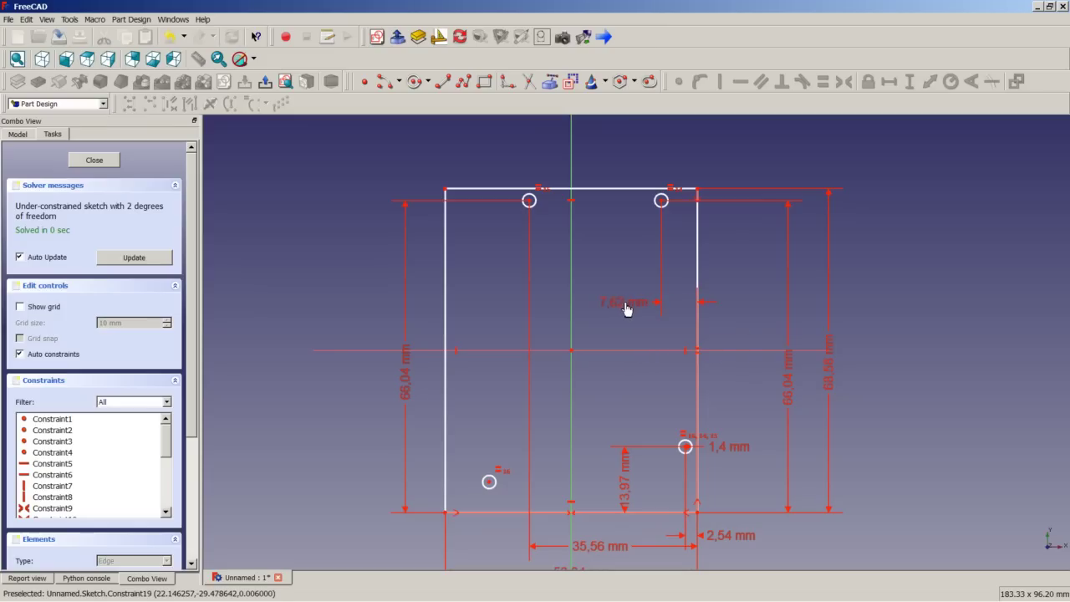
- Place the lower-left hole 50,8 mm from the lower-right hole and 15,24 mm up
left_click(489, 481)
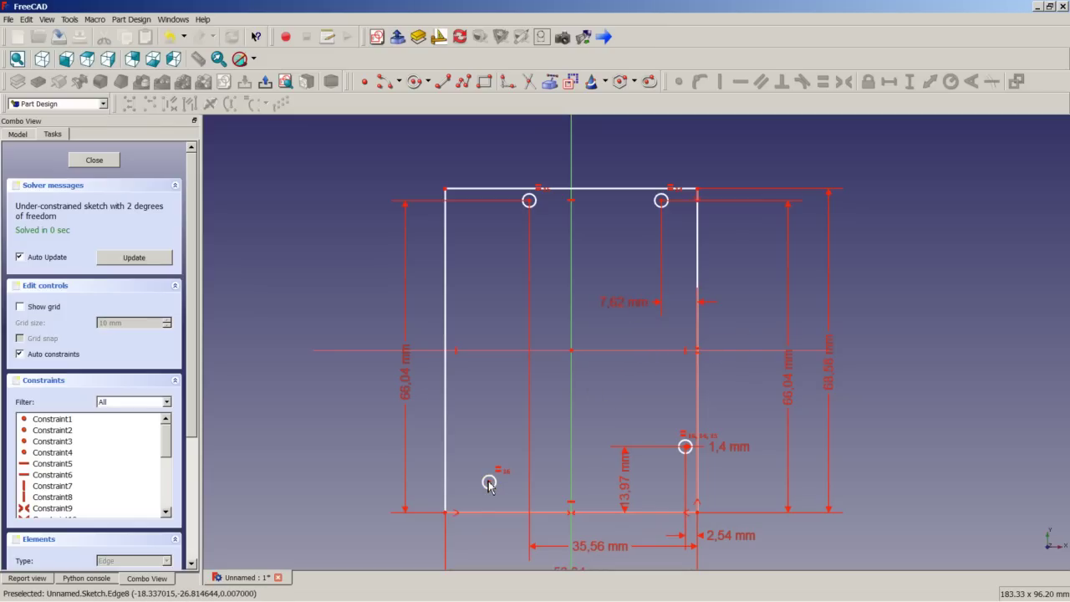
left_click(696, 513)
left_click(889, 86)
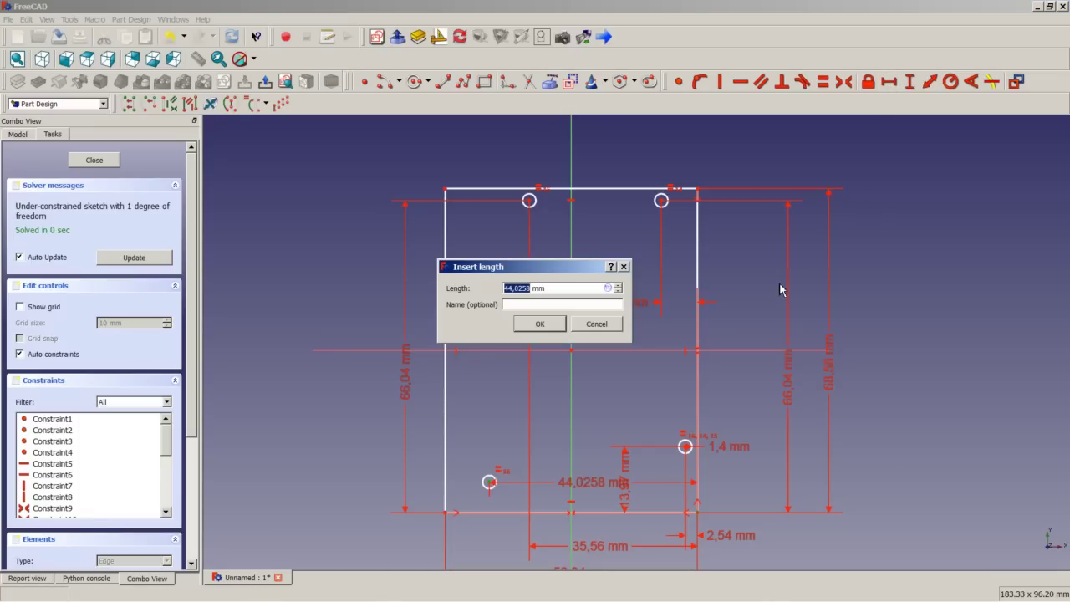
type("50,8")
key("Return")
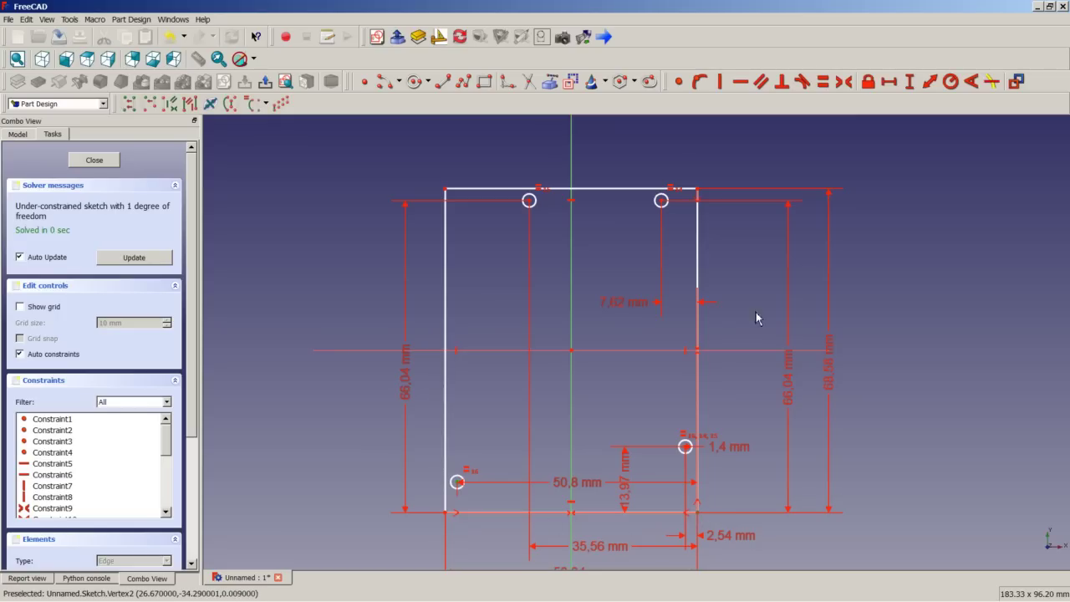
left_click(909, 81)
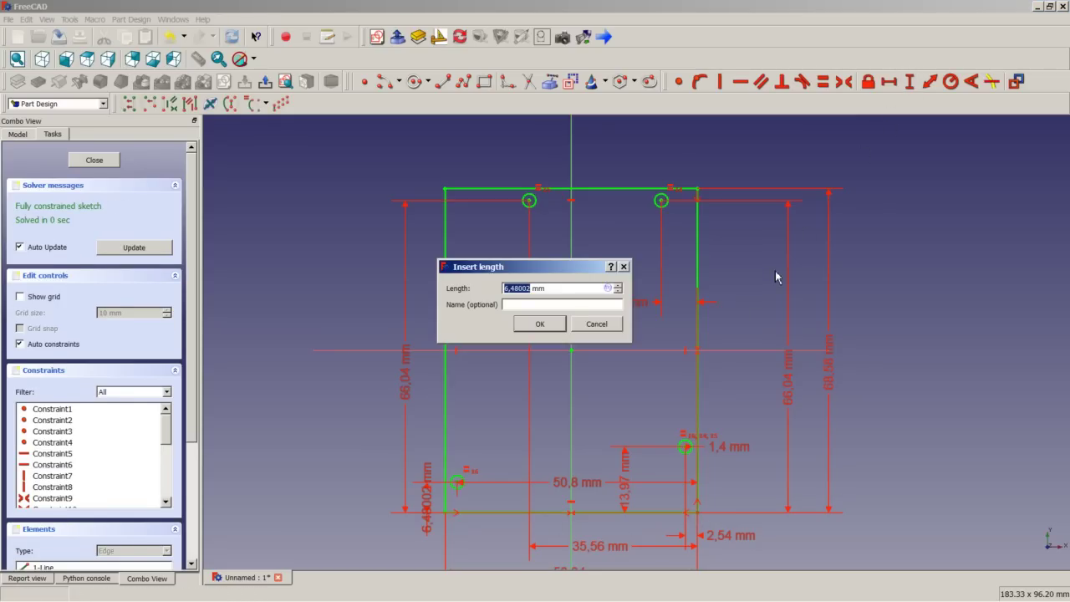
type("15")
key("Return")
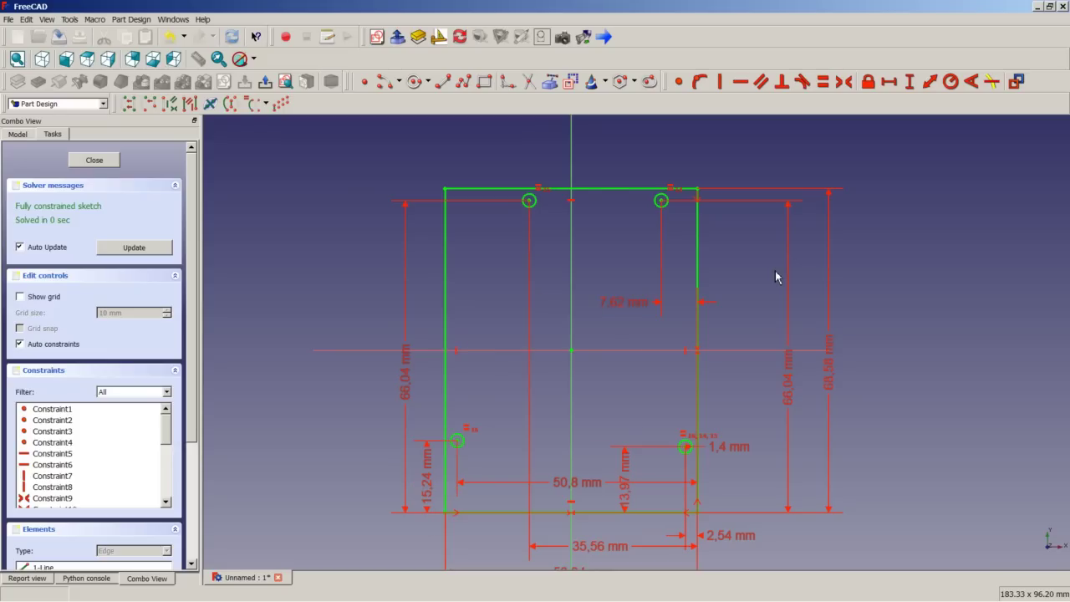
scroll(644, 435, "up", 2)
- Open the 53,34 mm and 68,58 mm outline dimensions and close them unnamed
scroll(645, 433, "down", 5)
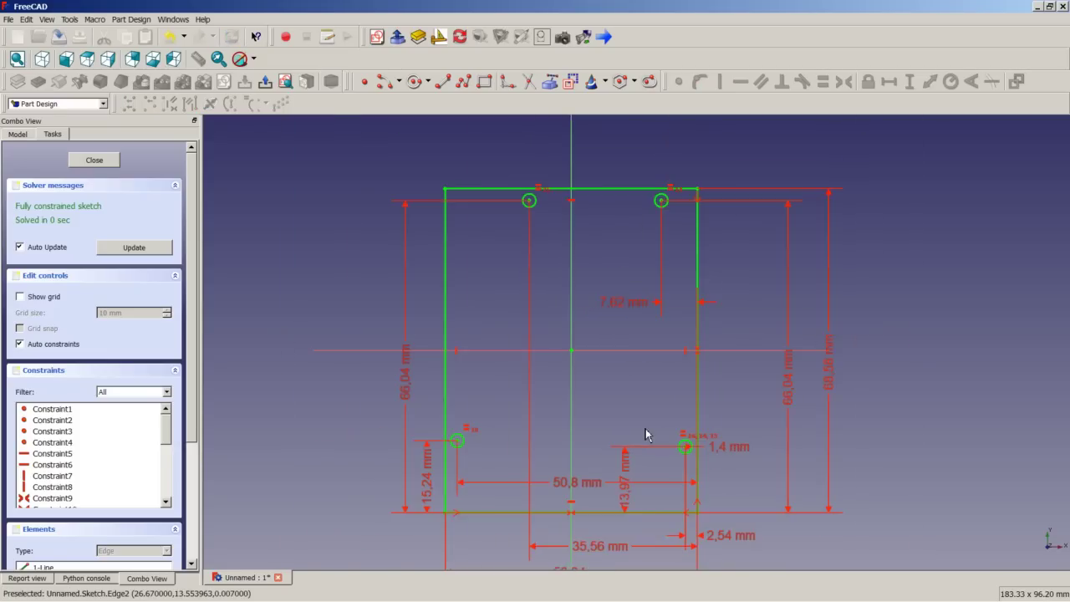
scroll(640, 468, "up", 3)
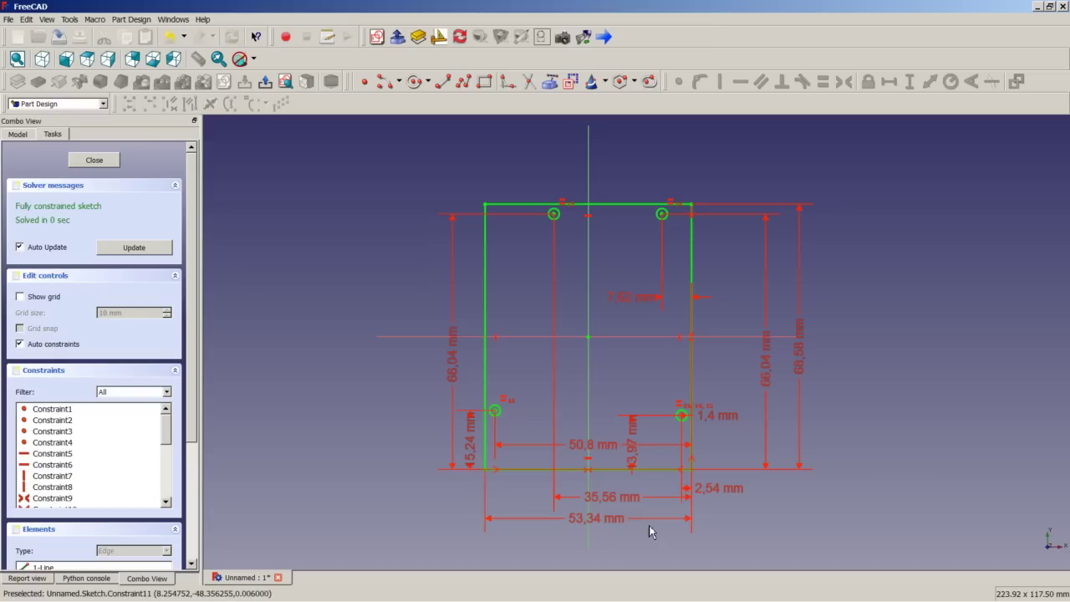
double_click(606, 520)
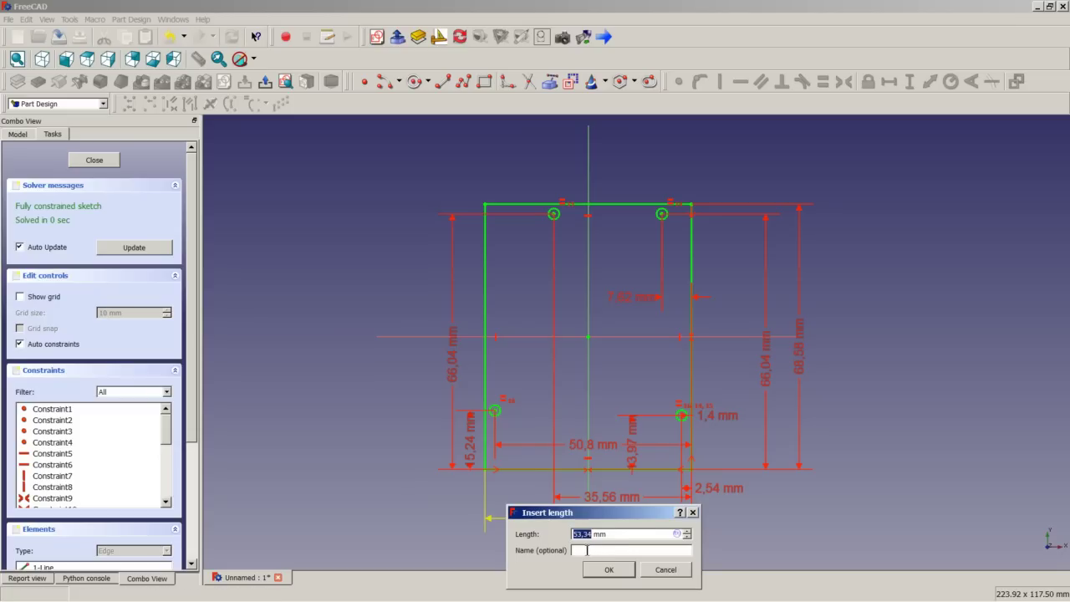
left_click(589, 549)
left_click(619, 576)
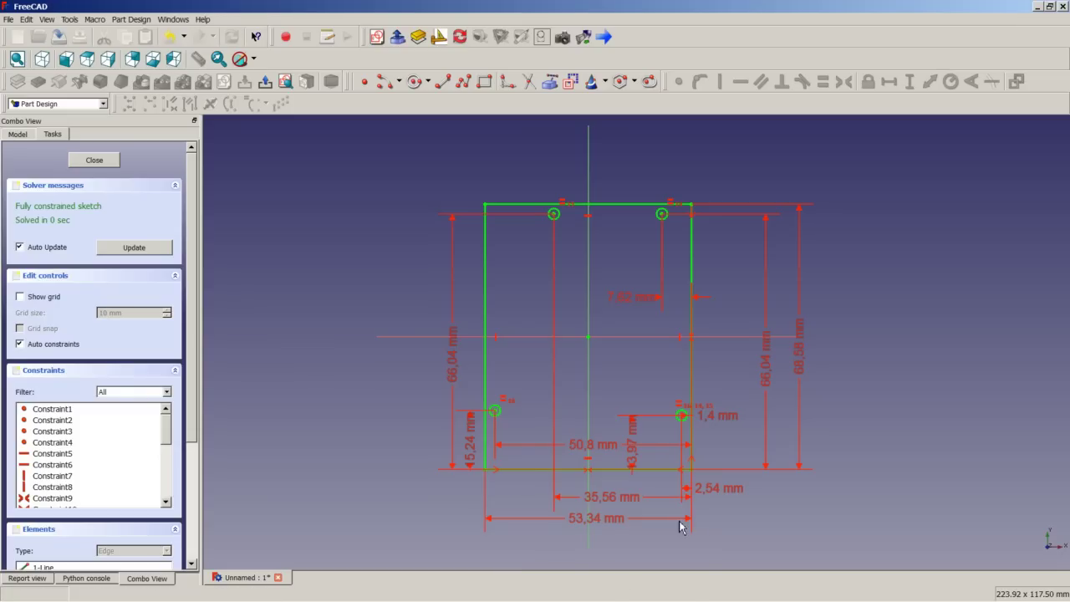
double_click(801, 366)
key("Tab")
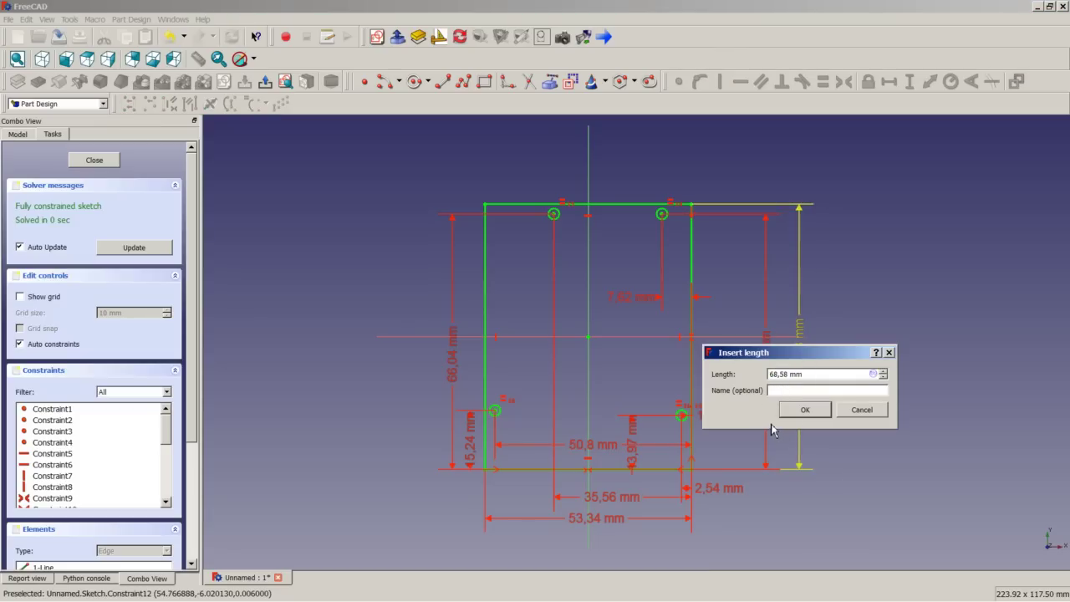
left_click(809, 411)
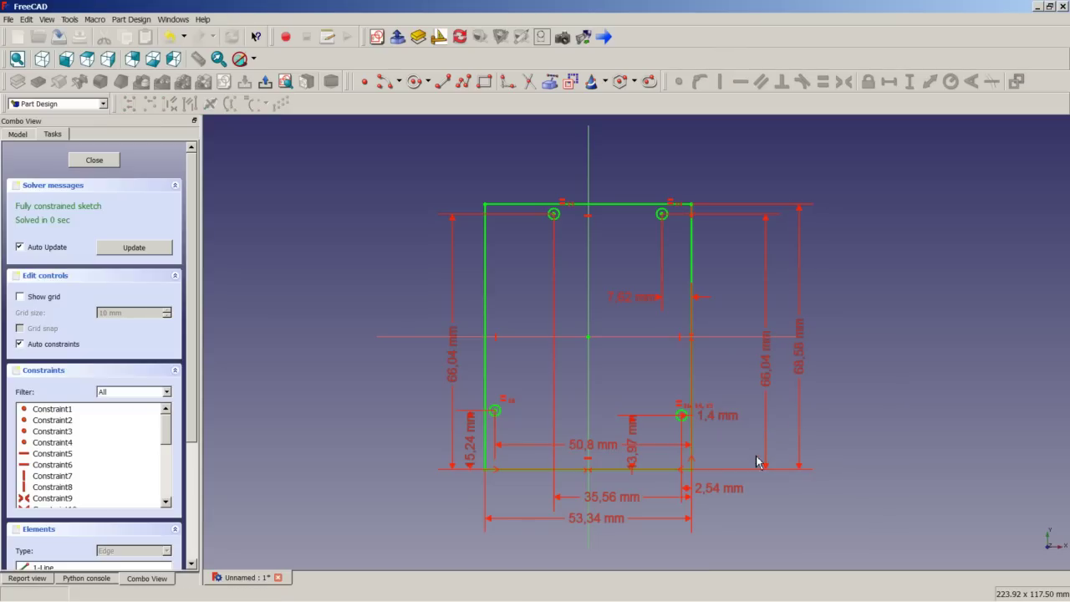
- Name the 2,54 mm dimension X1 and the 13,97 mm dimension Y
double_click(731, 491)
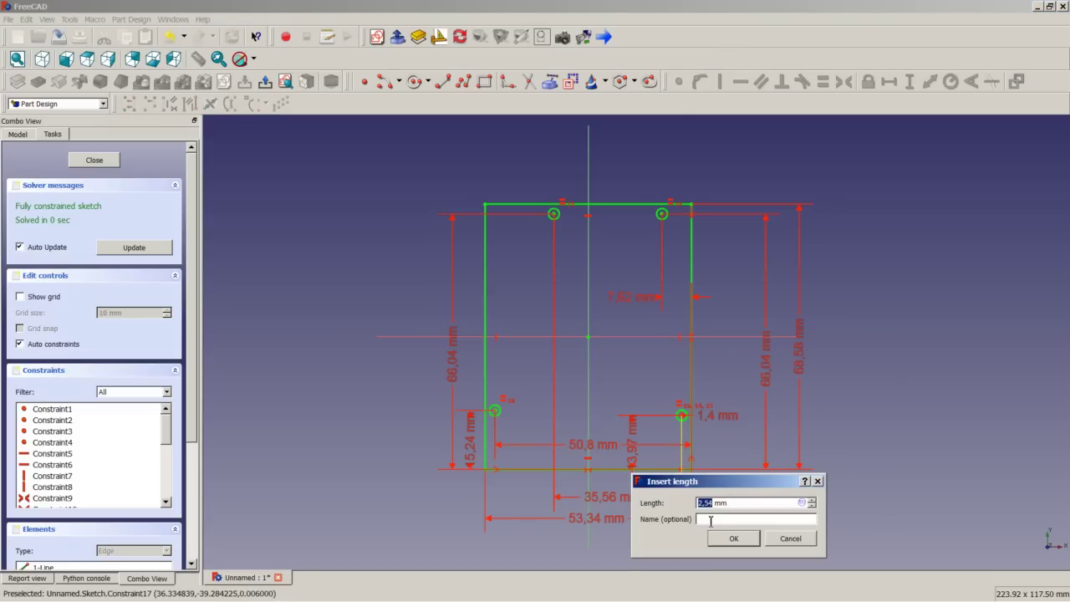
left_click(710, 519)
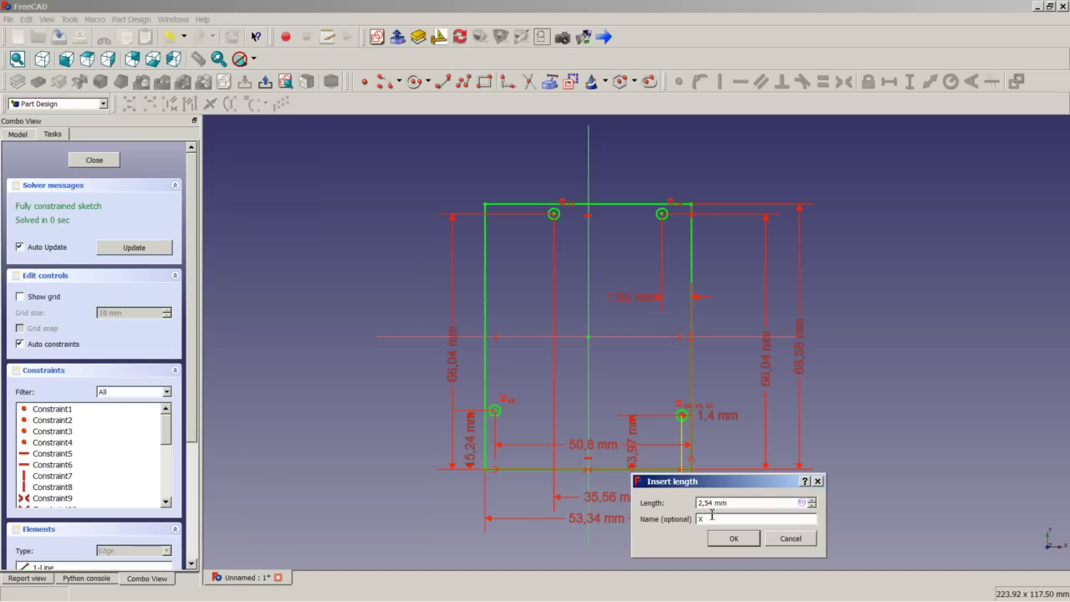
type("X1")
left_click(735, 538)
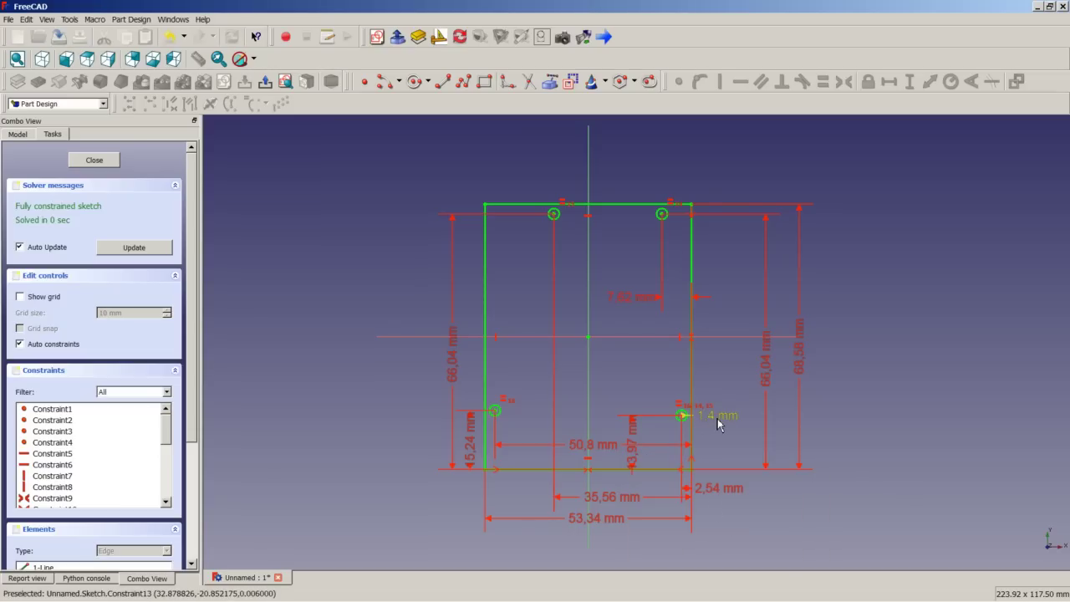
left_click_drag(720, 425, 714, 381)
left_click_drag(635, 449, 727, 447)
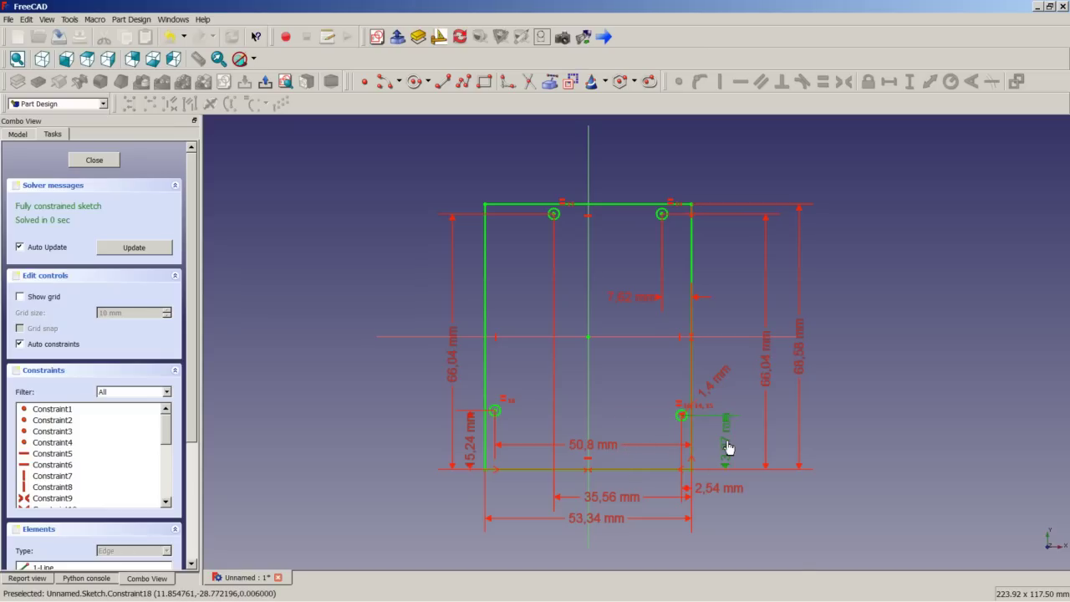
double_click(728, 447)
type("Y1")
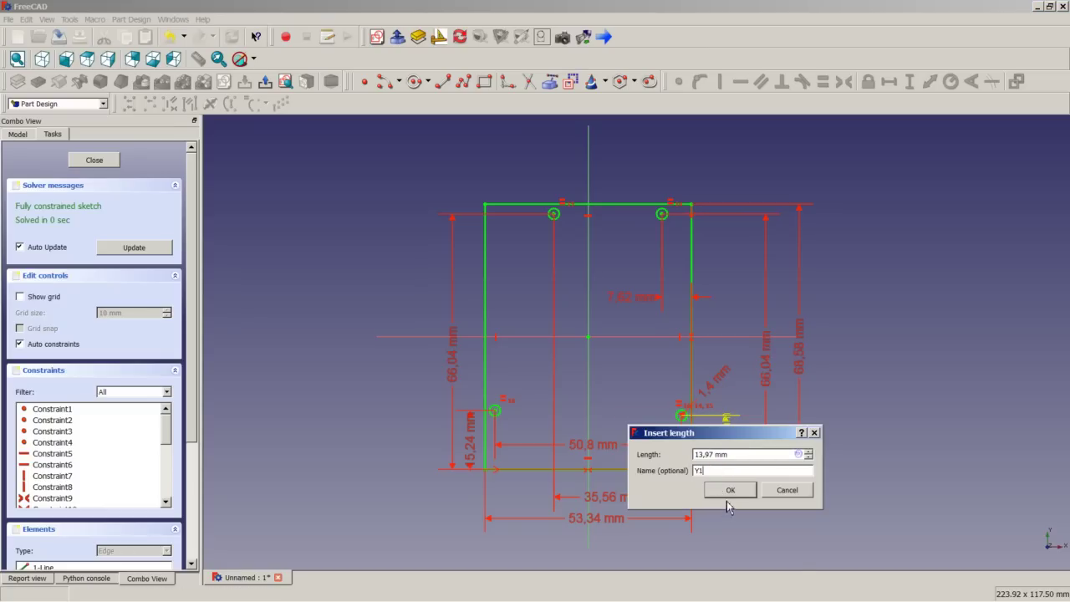
left_click(719, 491)
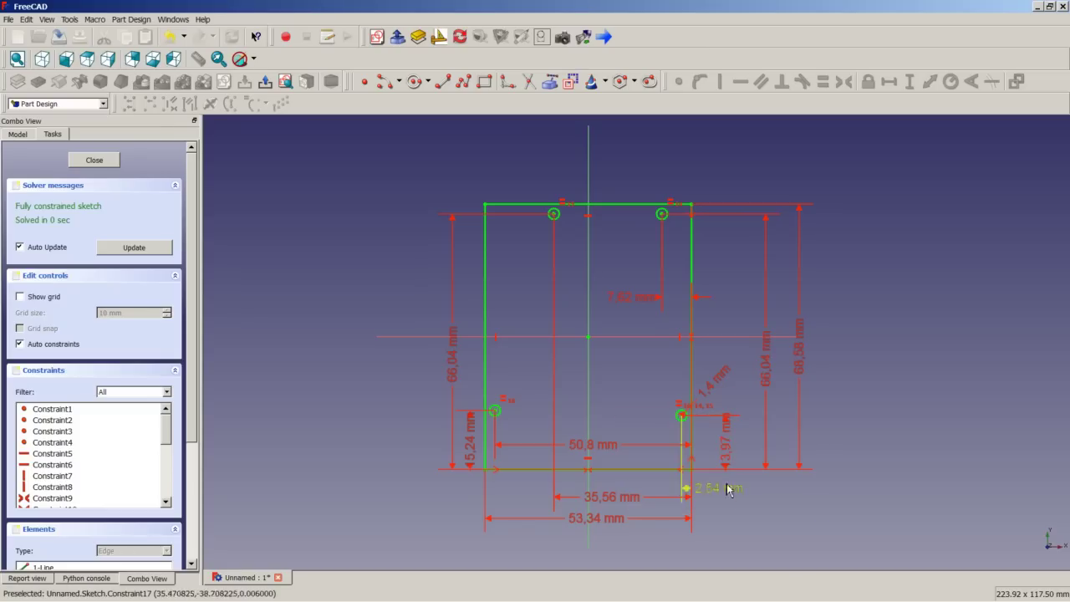
- Name the 7,62 mm dimension X2, right 66,04 mm Y2, and 35,56 mm X
double_click(633, 304)
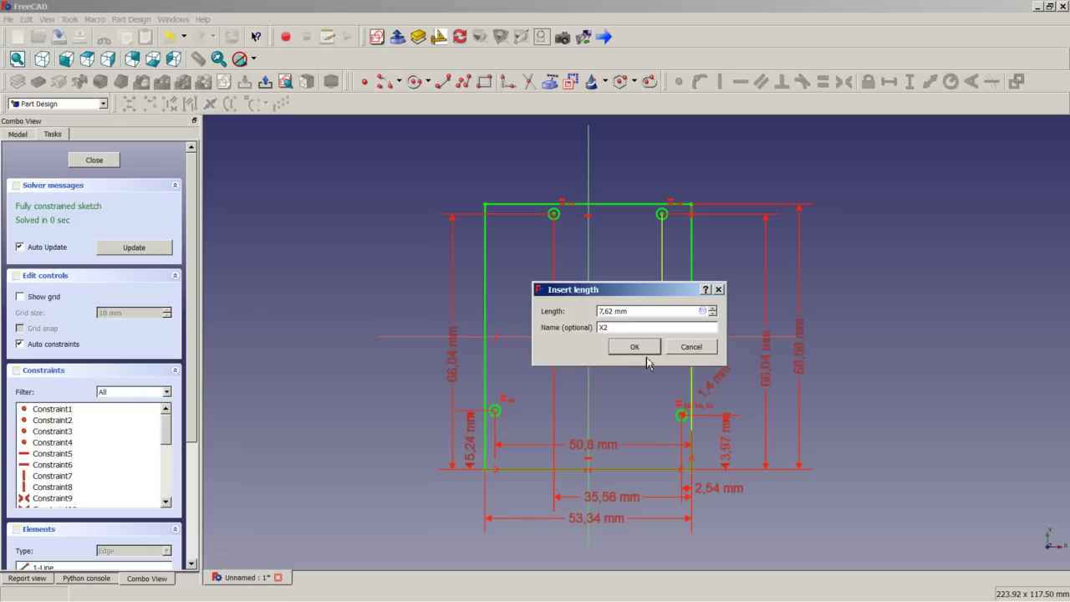
left_click(645, 349)
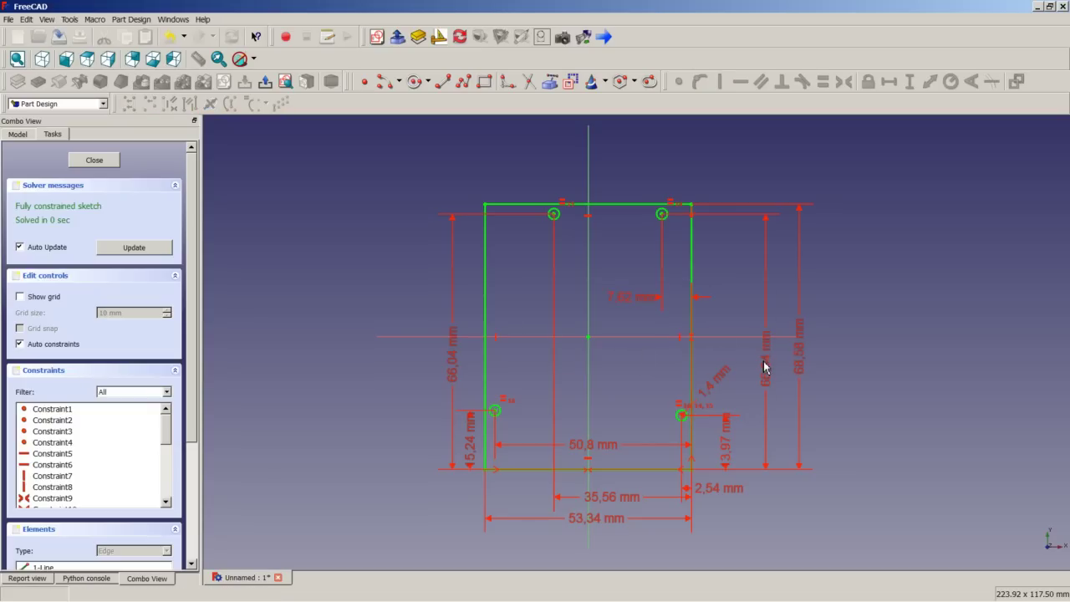
double_click(764, 365)
left_click(748, 394)
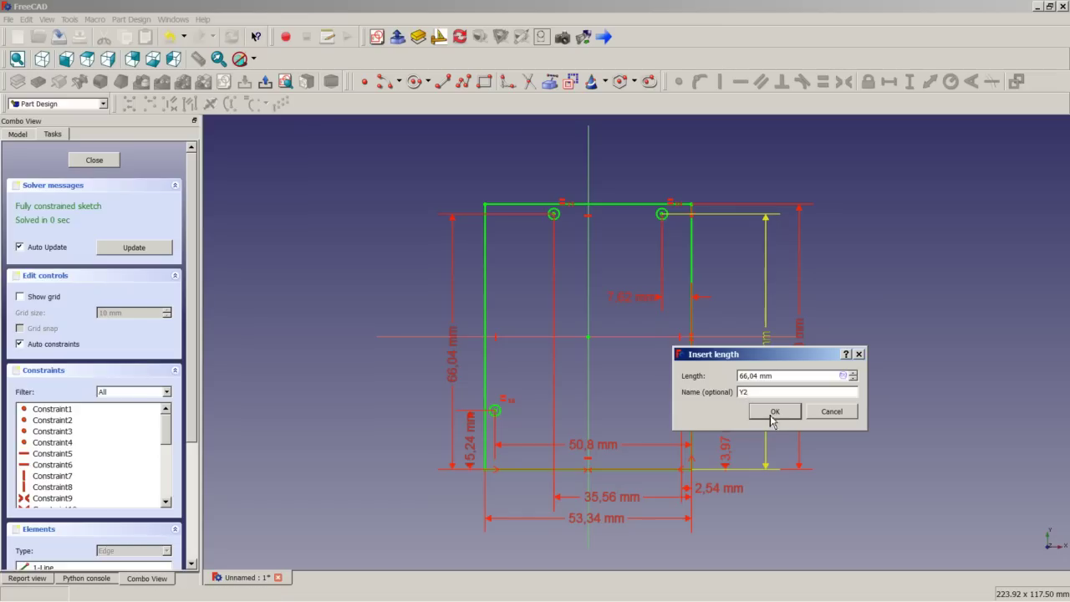
left_click(770, 410)
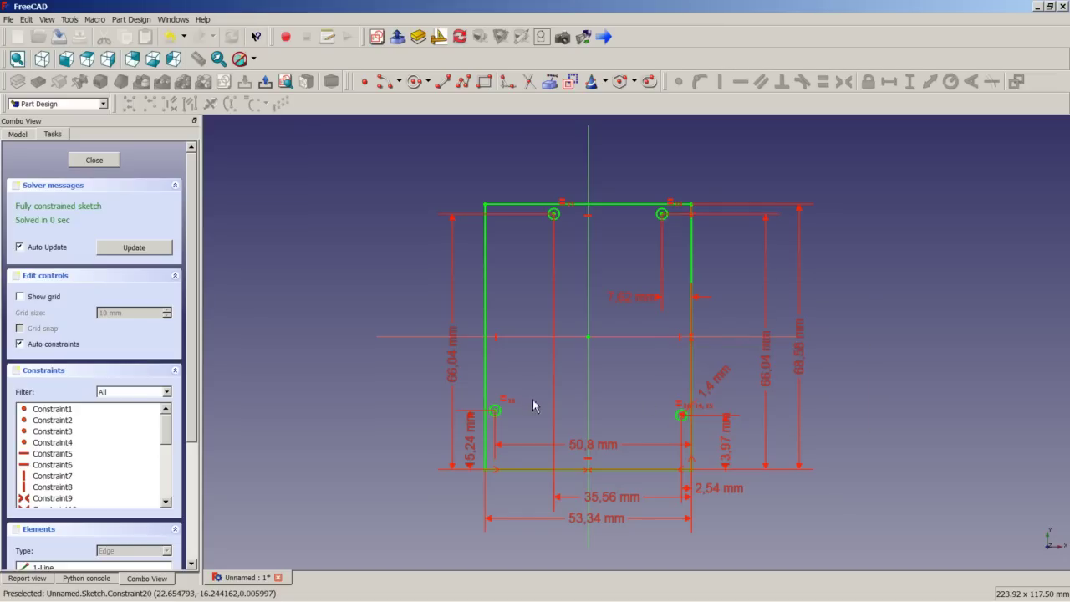
double_click(625, 507)
left_click(622, 533)
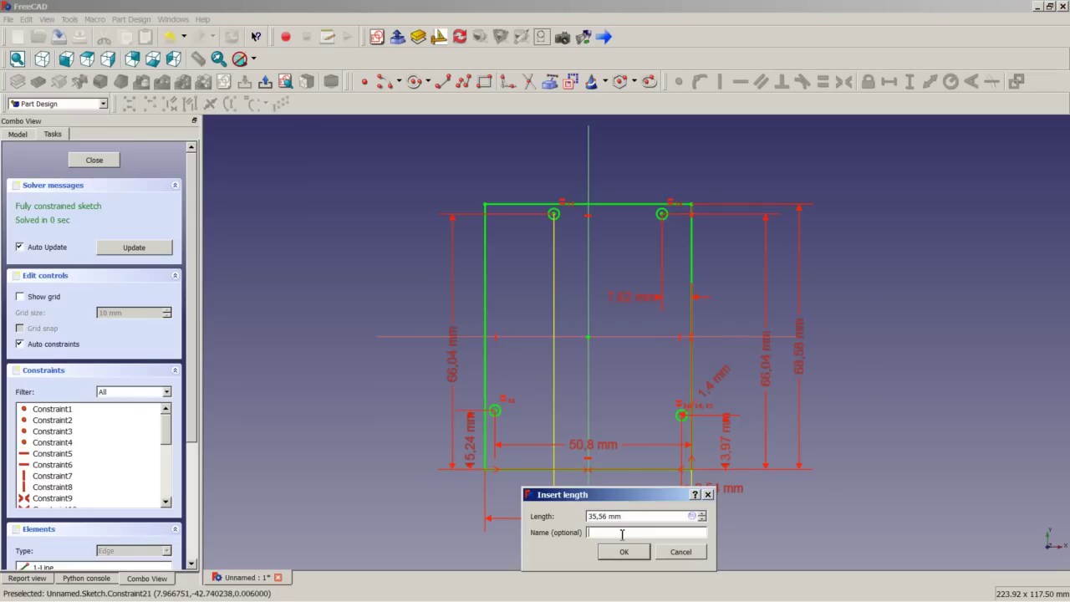
type("X3")
left_click(623, 551)
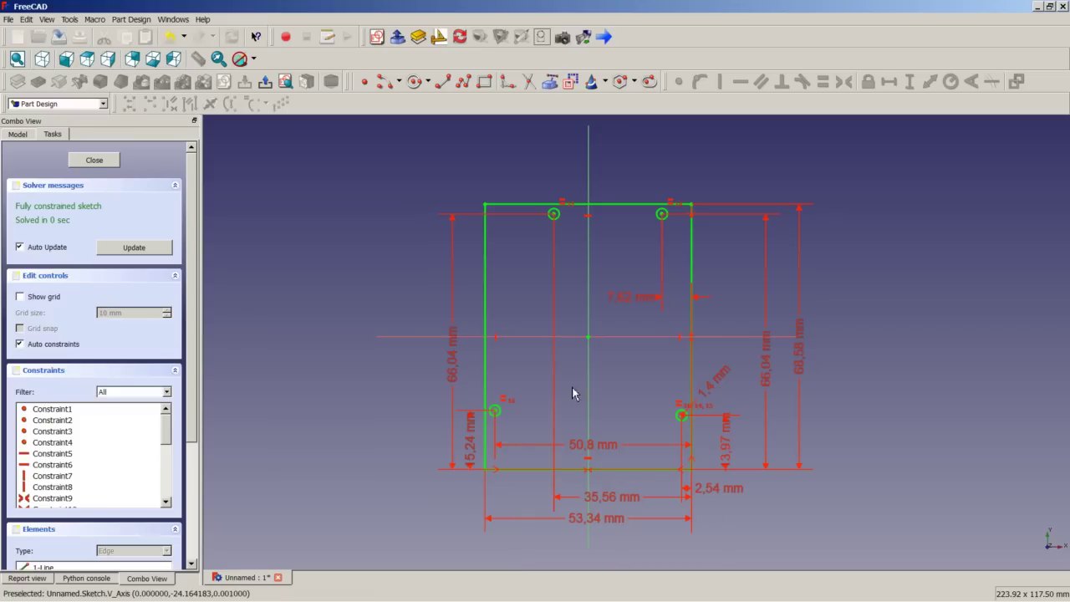
- Name the left 66,04 mm dimension Y3, the 50,8 mm X4, and 15,24 mm Y4
double_click(453, 371)
left_click(469, 399)
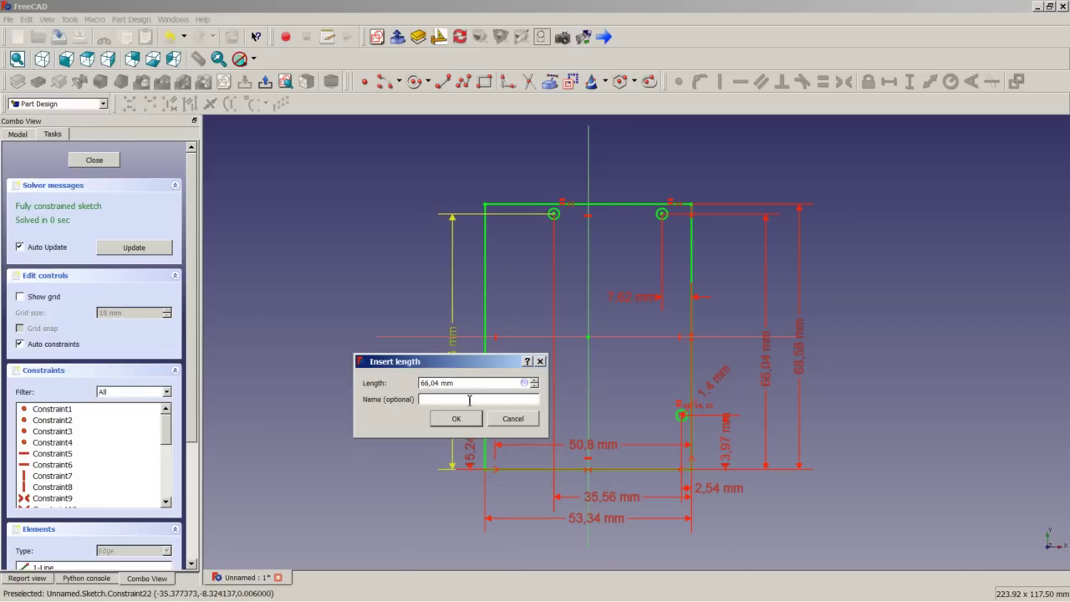
type("Y3")
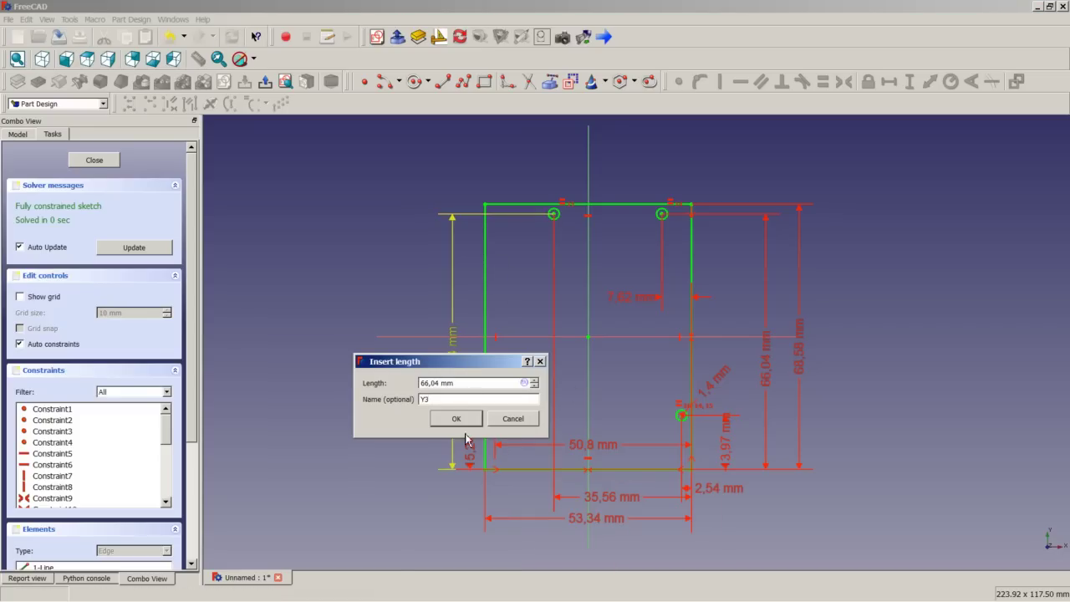
left_click(460, 418)
double_click(598, 446)
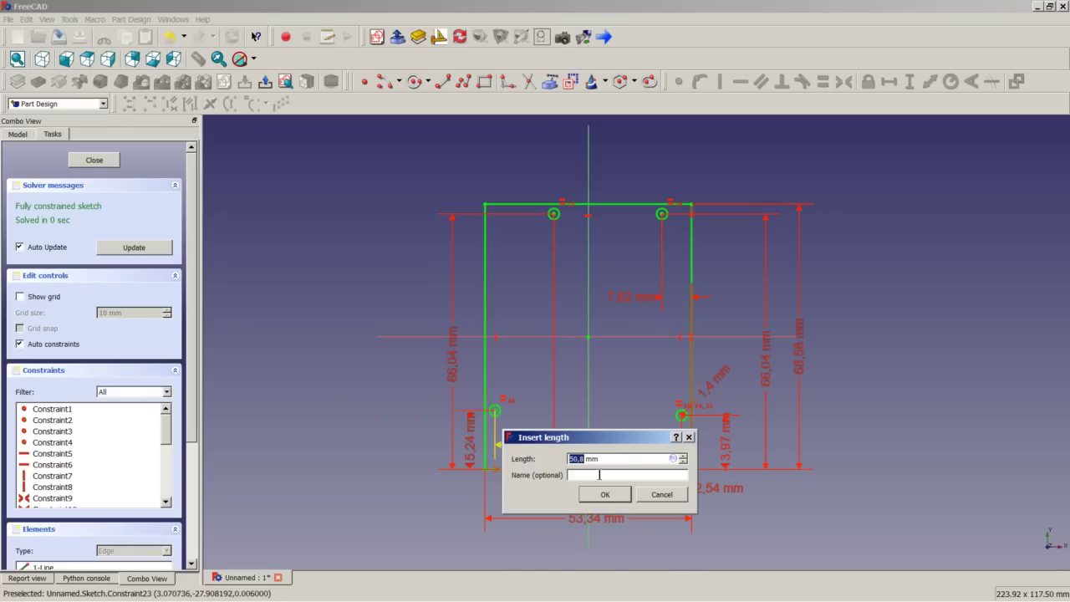
left_click(599, 475)
left_click(605, 494)
double_click(471, 443)
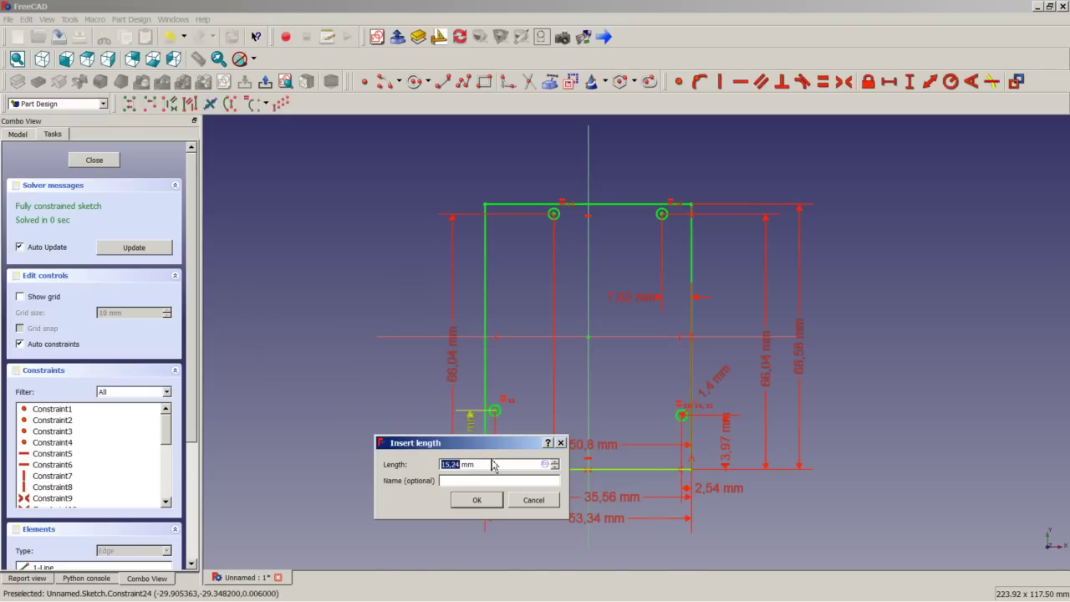
left_click(494, 480)
type("Y4")
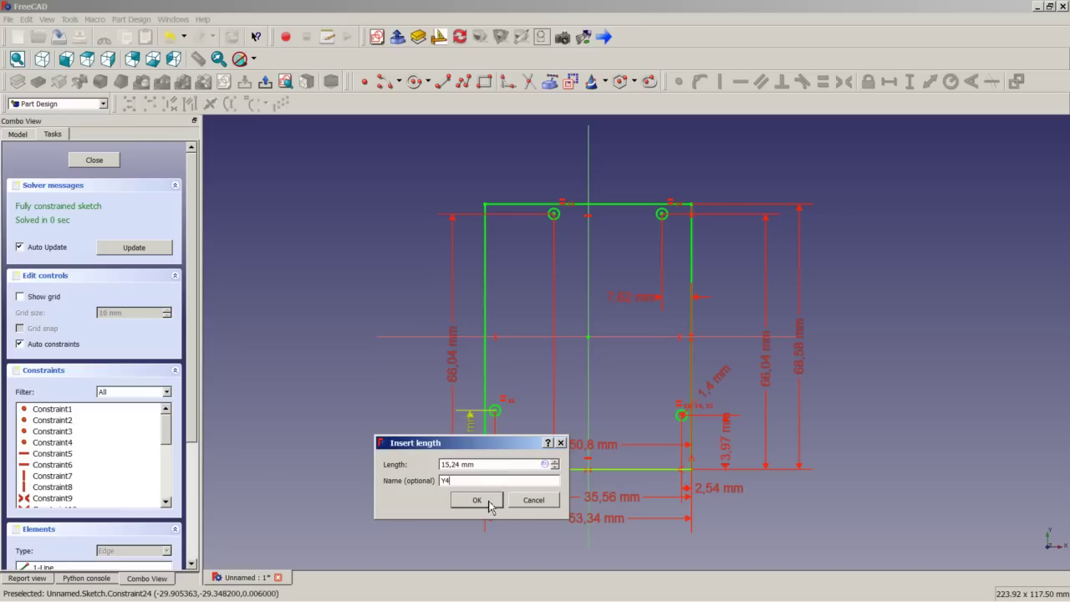
left_click(476, 500)
- Close the sketch, fit it in an isometric view, and save the document
left_click(97, 163)
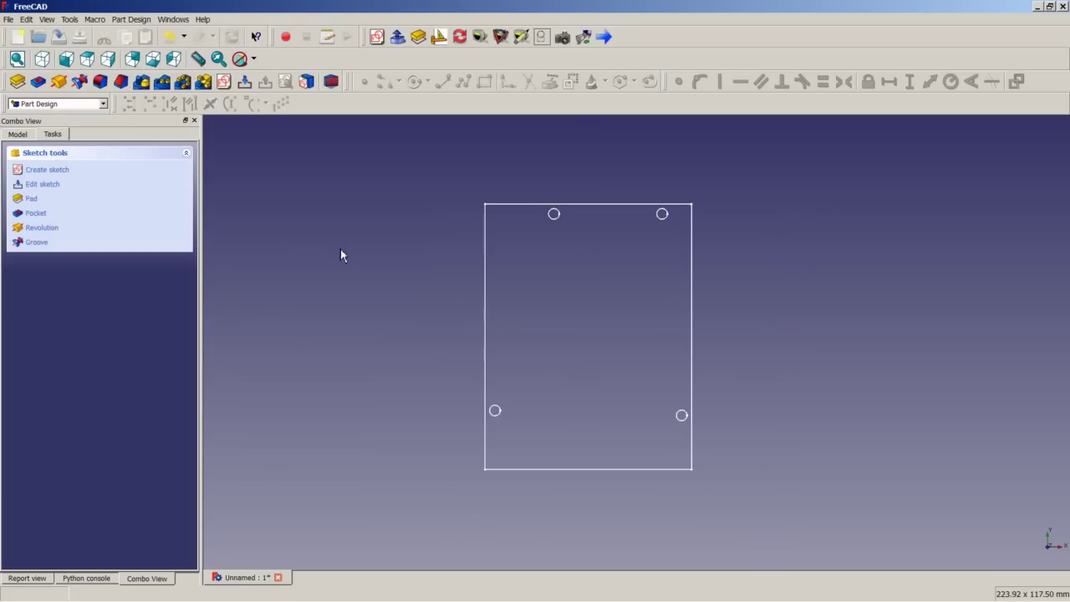
left_click(28, 135)
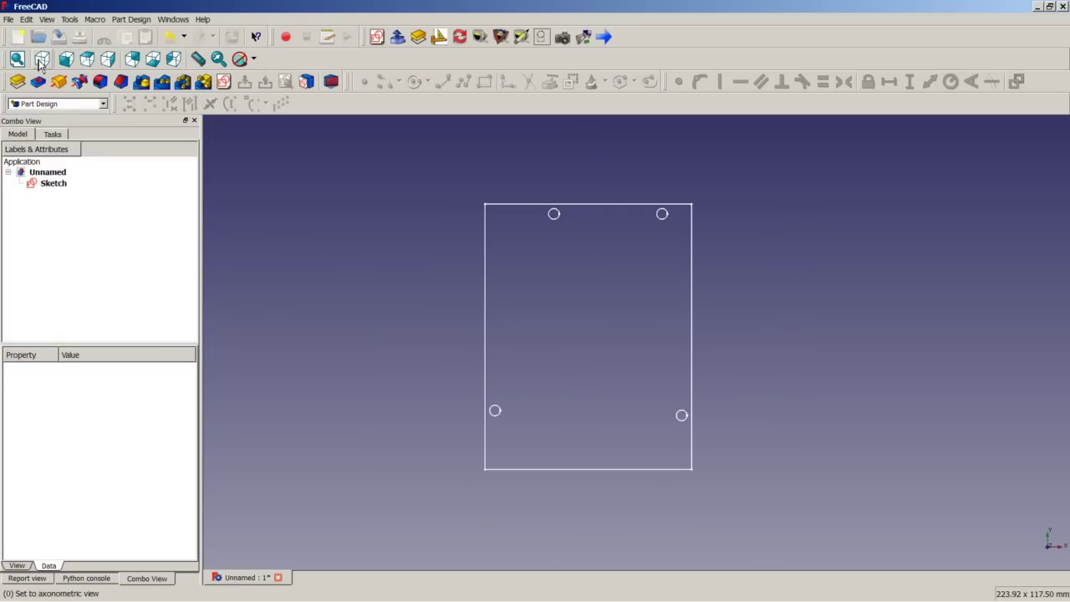
left_click(42, 58)
right_click(319, 283)
left_click(339, 290)
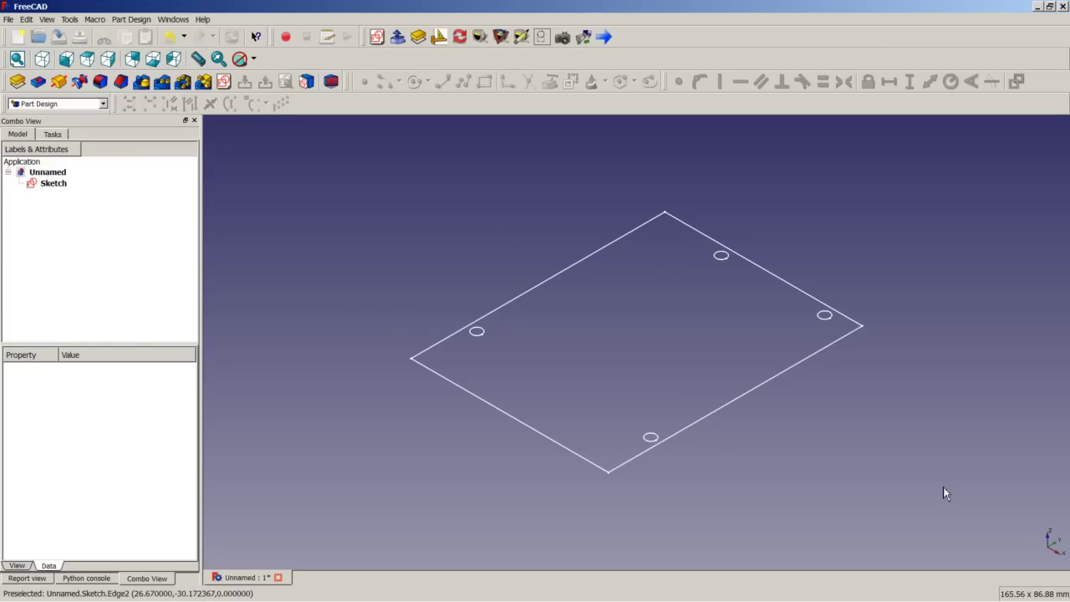
key("ctrl+s")
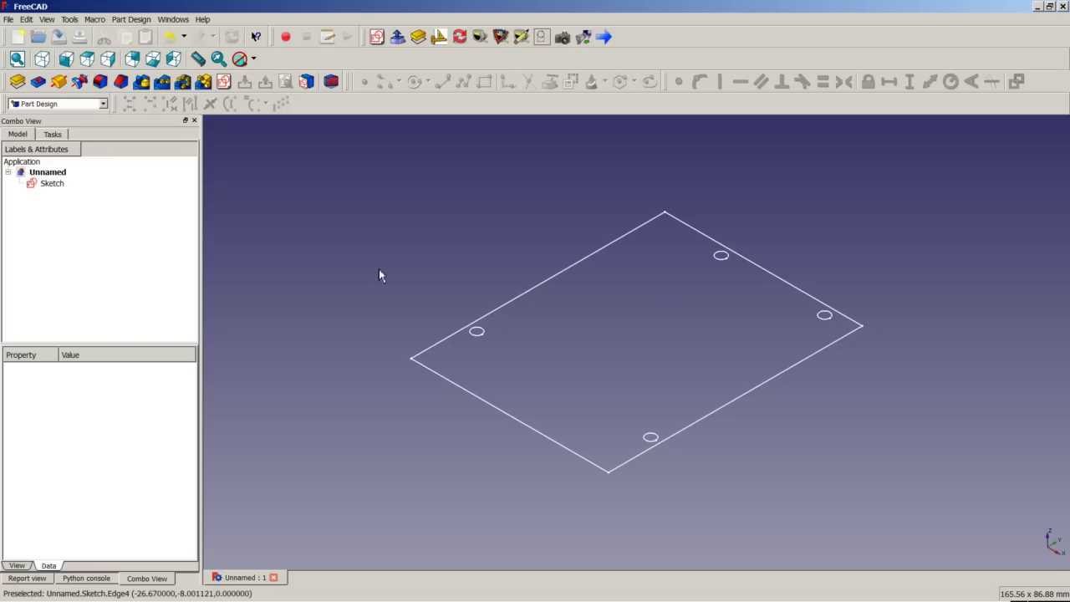
- Create a new XY-Plane sketch with a rectangle enclosing the board outline
left_click(223, 81)
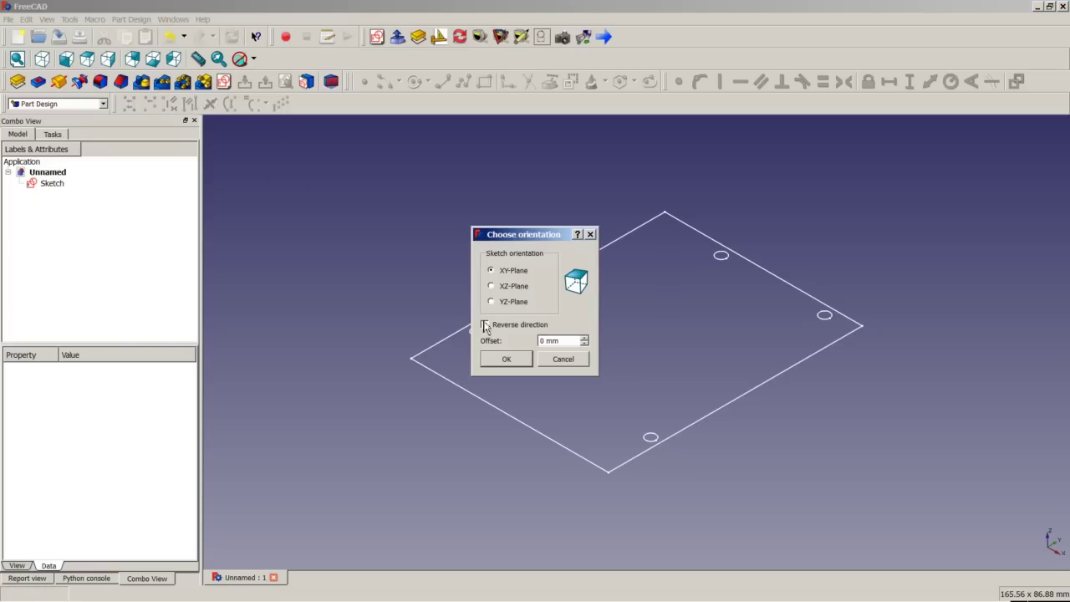
left_click(506, 359)
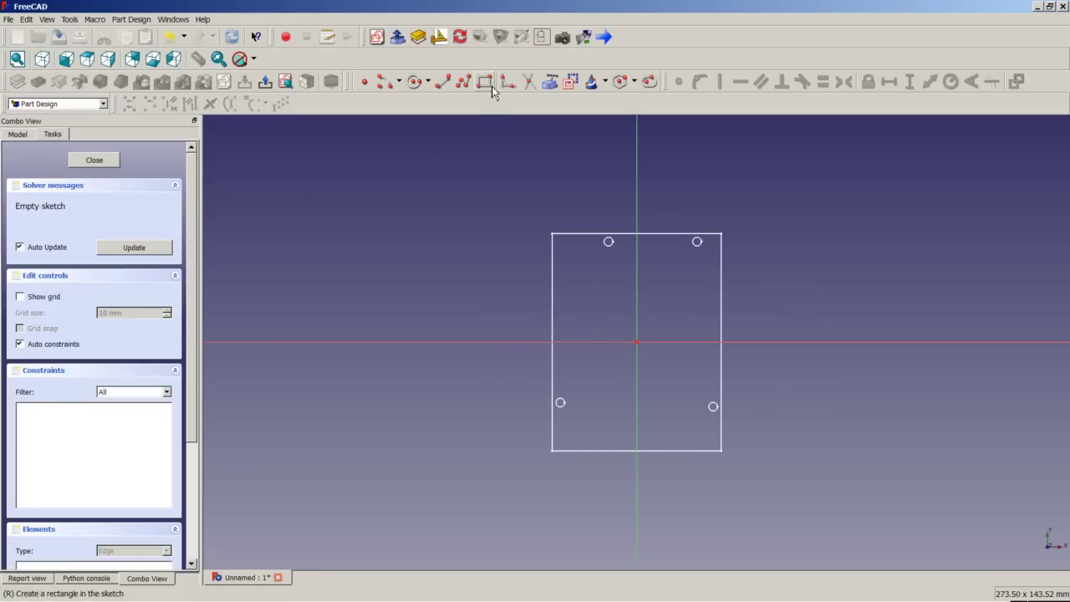
left_click(487, 84)
left_click(515, 478)
left_click(754, 195)
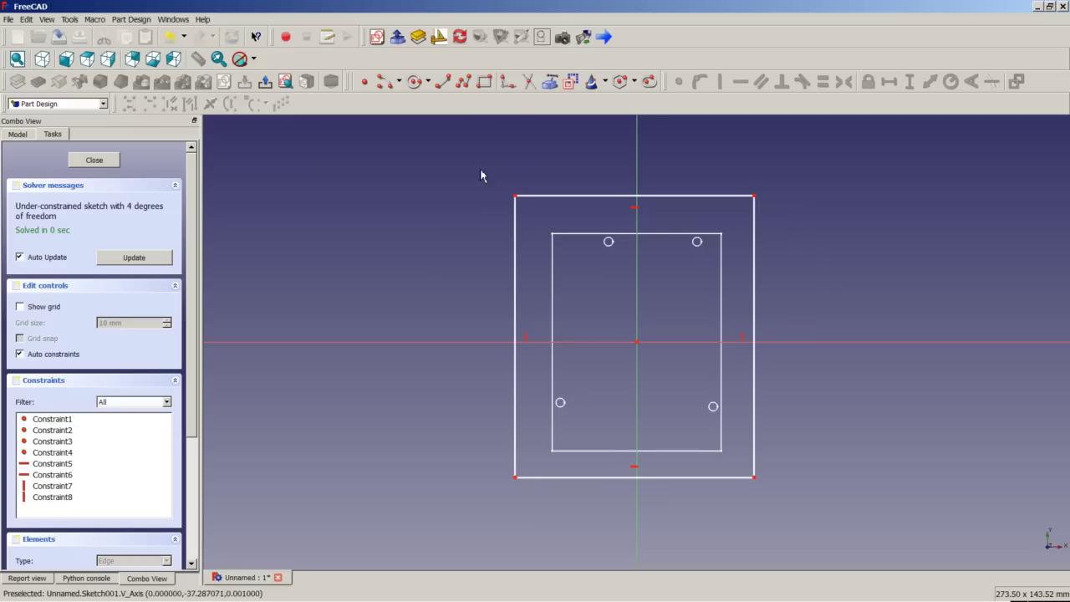
- Fillet all four corners of the enclosure rectangle
left_click(507, 83)
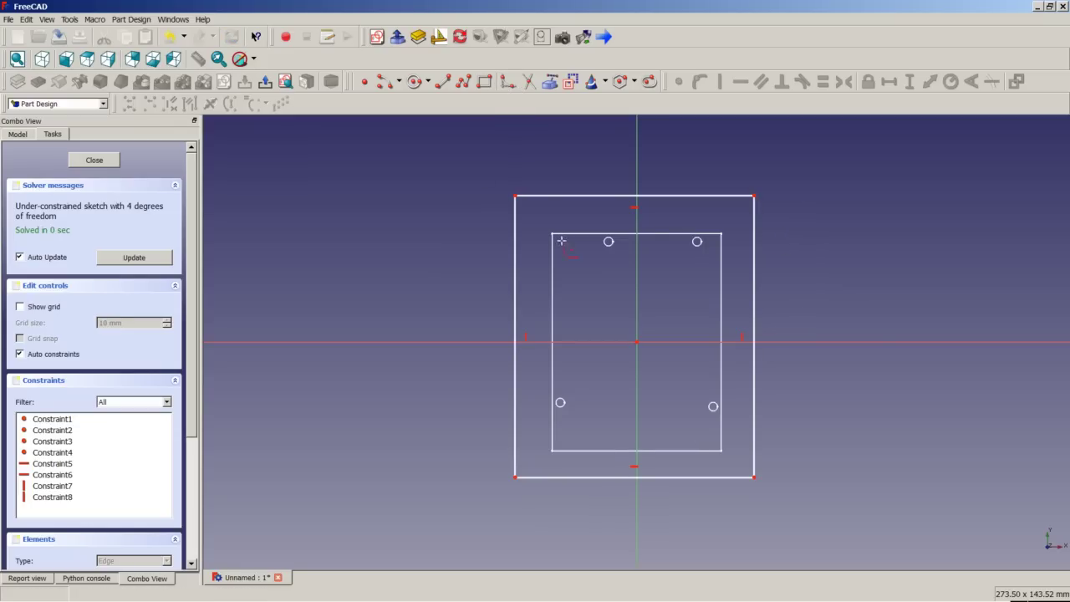
left_click(737, 477)
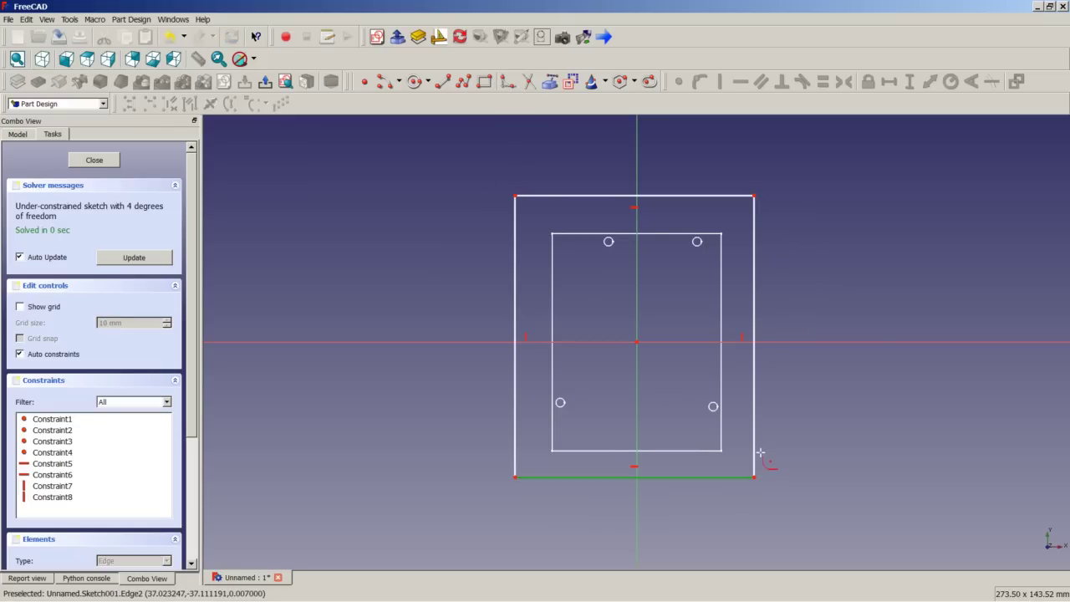
left_click(754, 451)
left_click(755, 219)
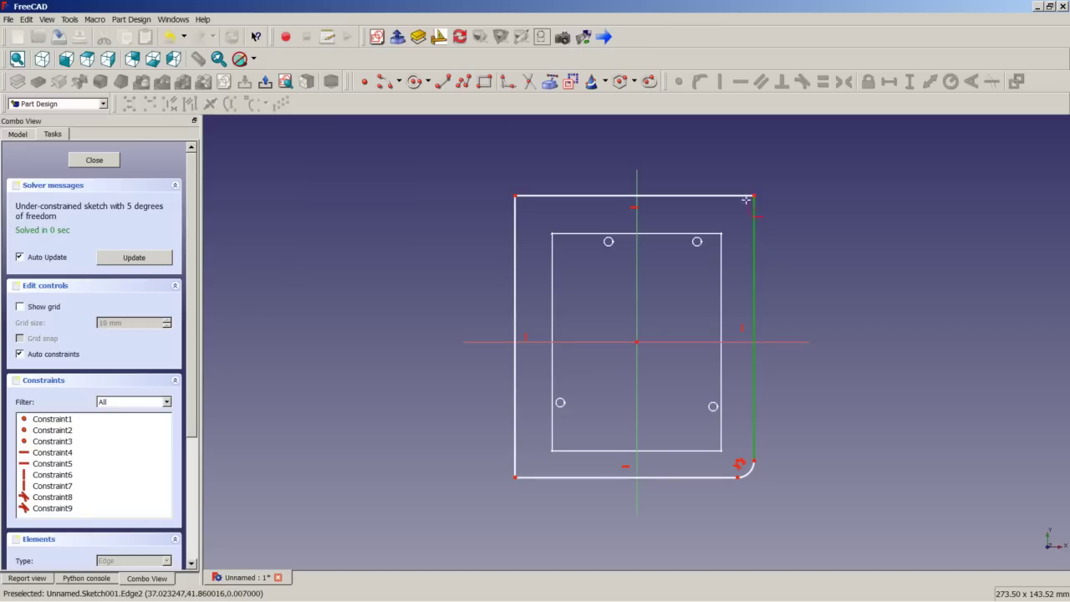
left_click(543, 196)
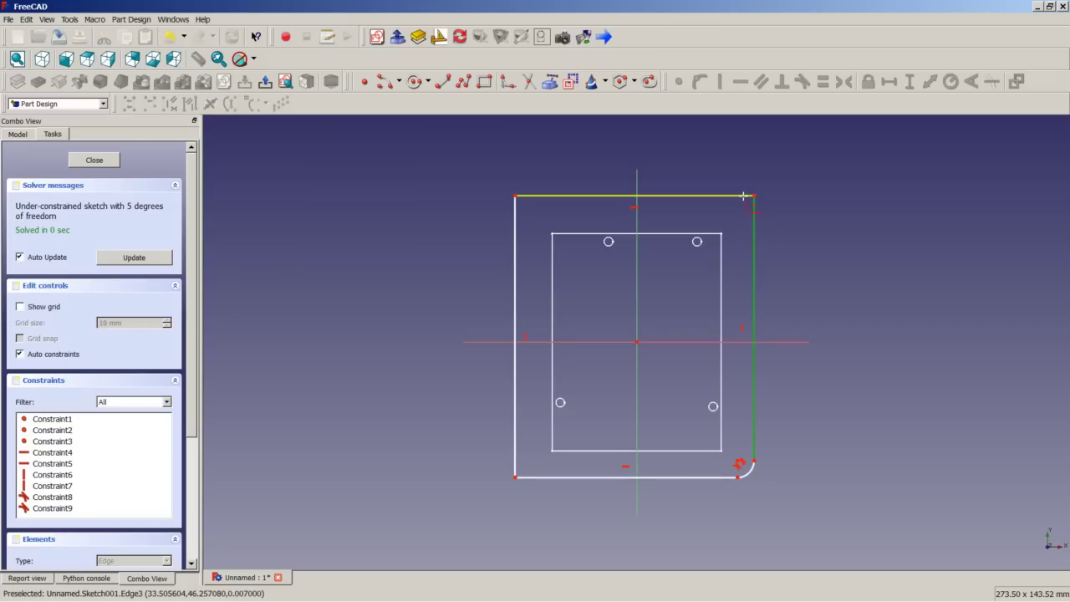
left_click(527, 196)
left_click(514, 211)
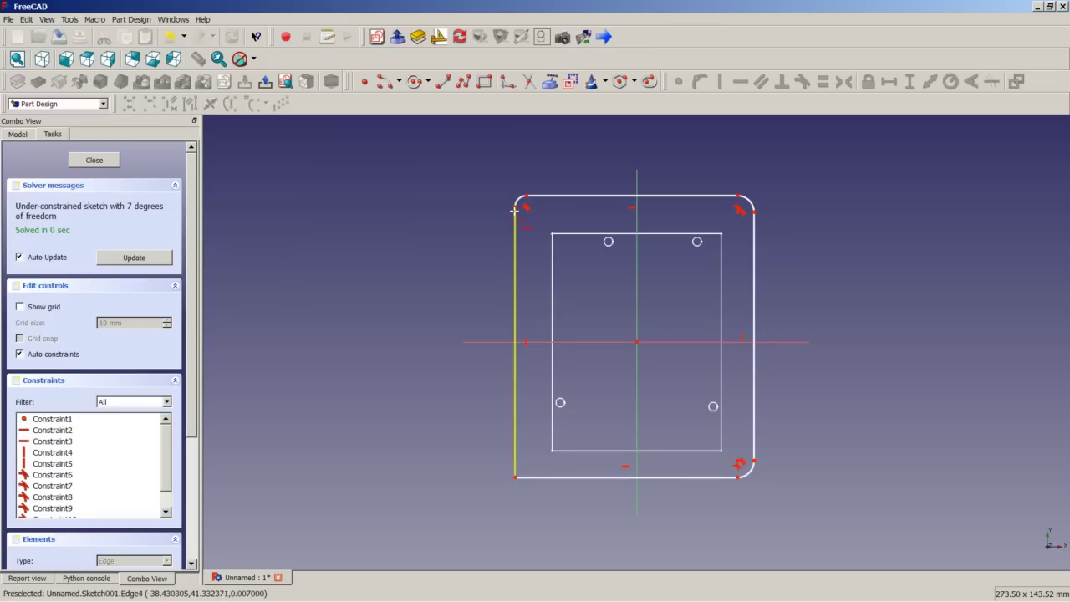
left_click(515, 466)
left_click(535, 476)
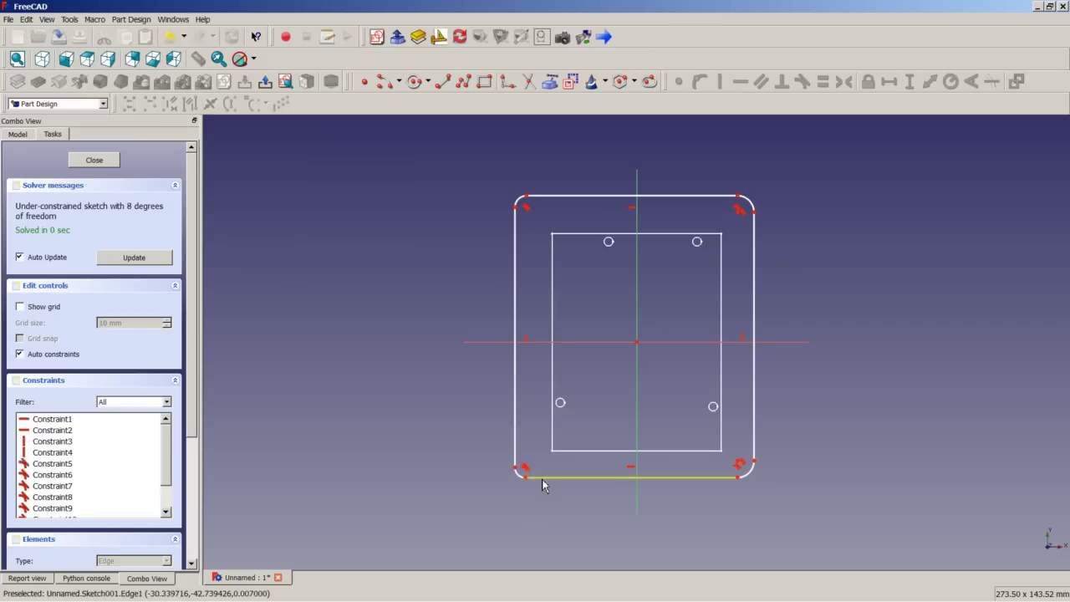
- Constrain the four corner arcs to one shared 3 mm radius
left_click(746, 472)
left_click(754, 210)
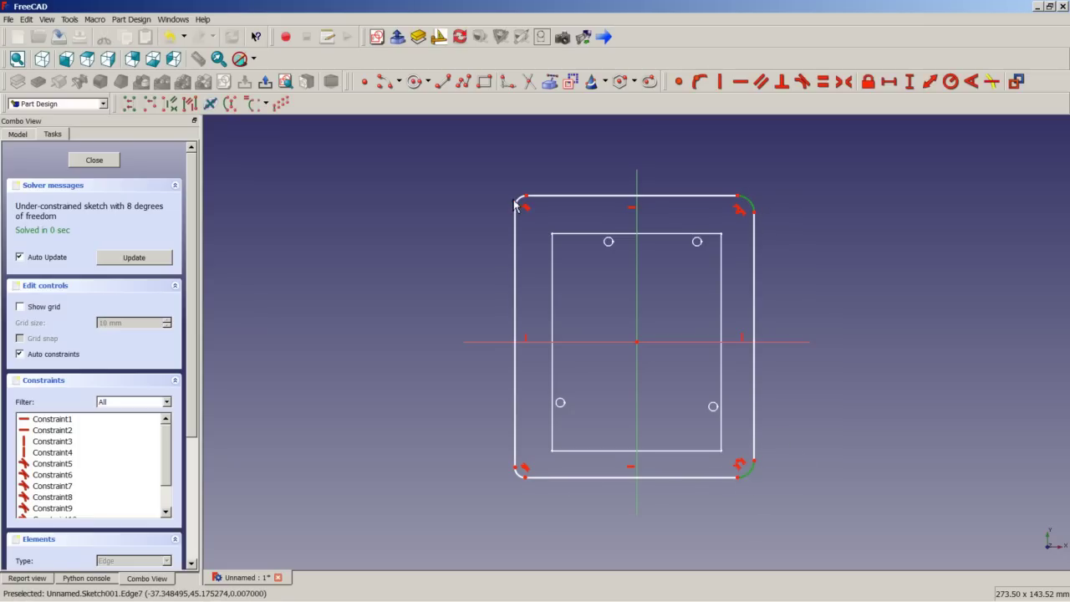
left_click(518, 201)
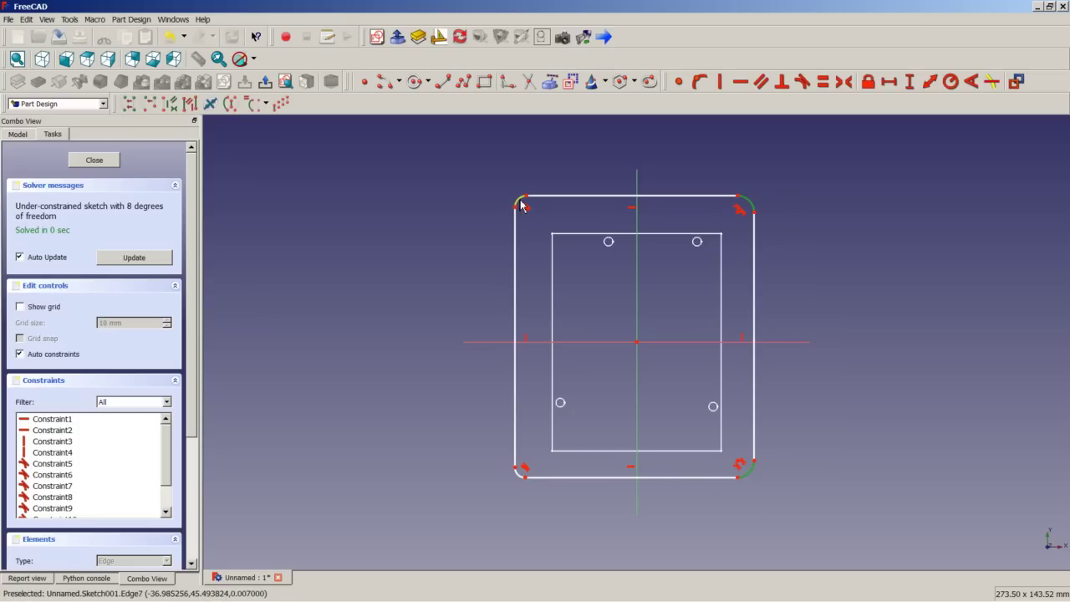
left_click(521, 479)
left_click(950, 82)
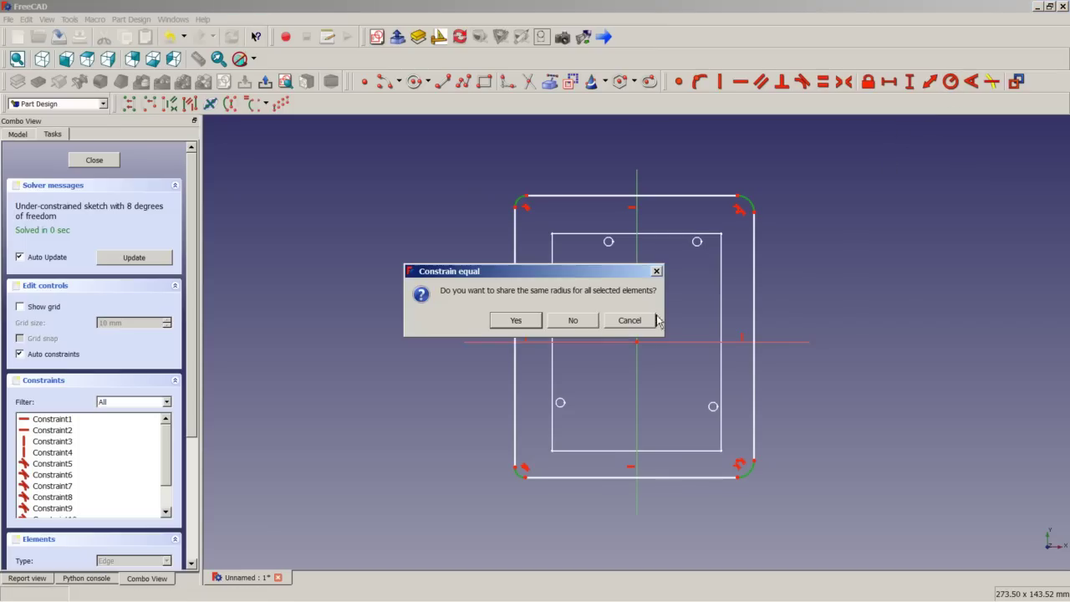
left_click(515, 320)
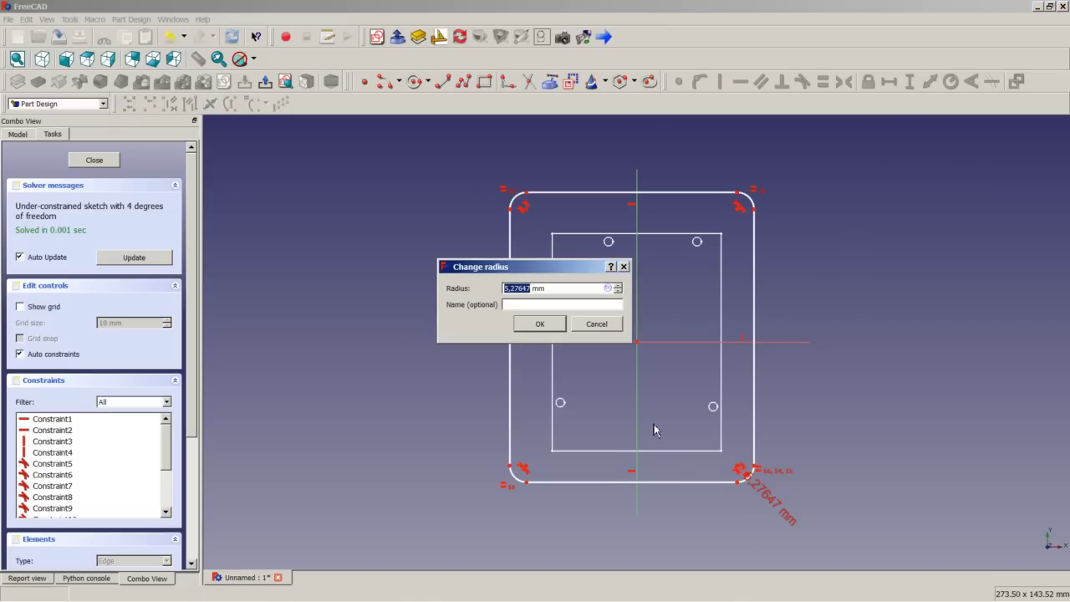
type("3")
left_click(540, 324)
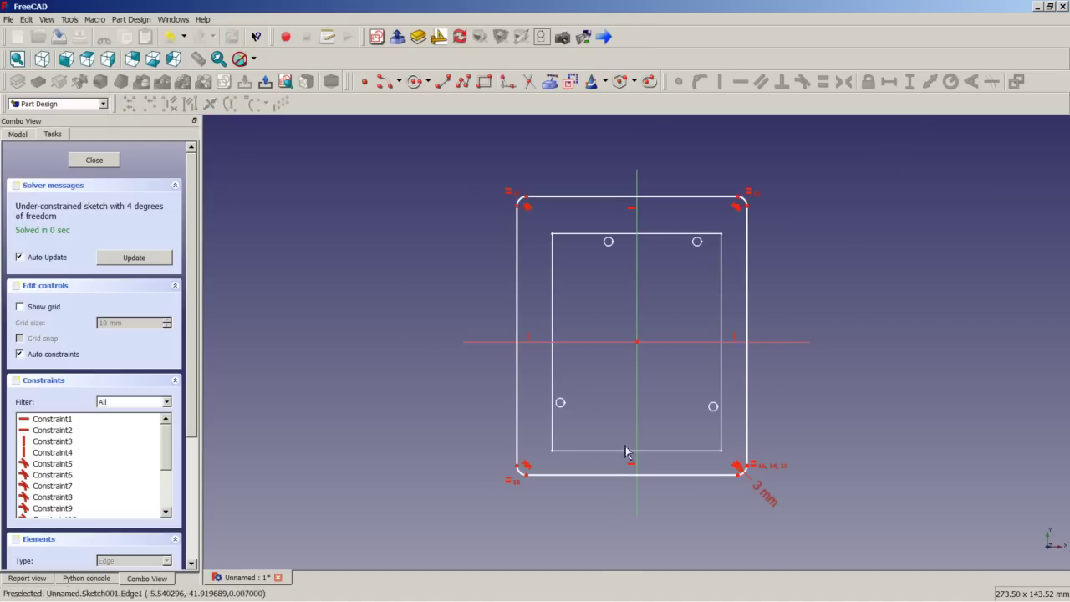
scroll(626, 447, "up", 2)
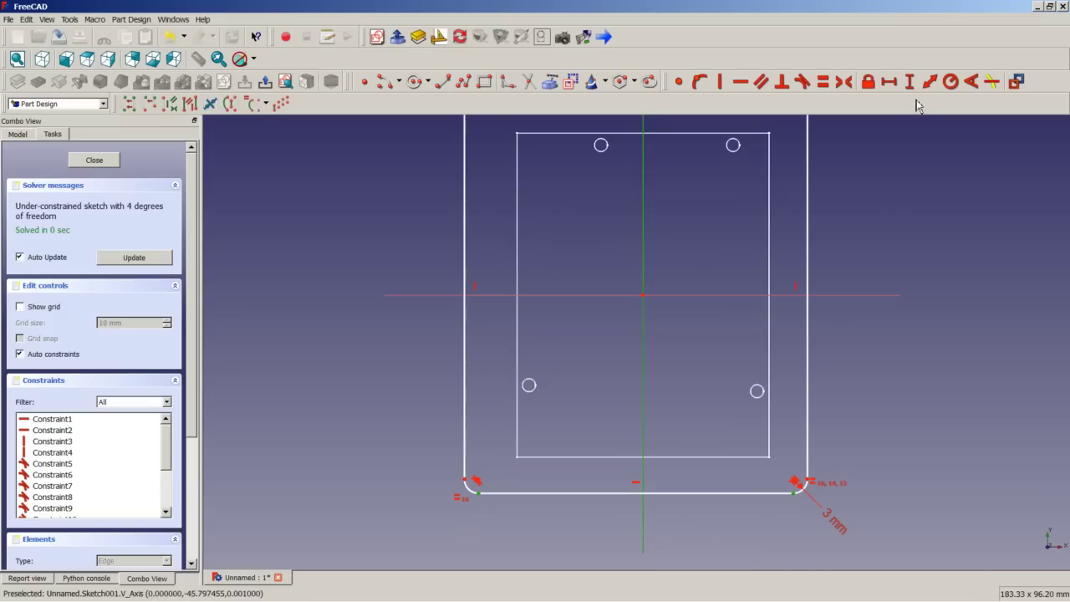
- Make the enclosure rectangle symmetric about the vertical and horizontal axes
left_click(844, 81)
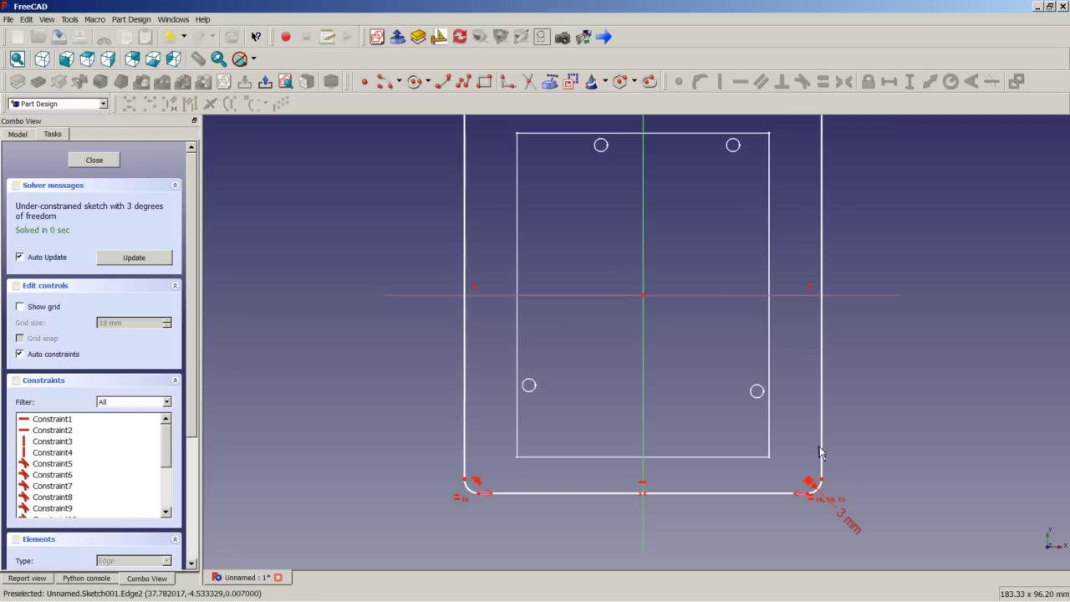
left_click(819, 481)
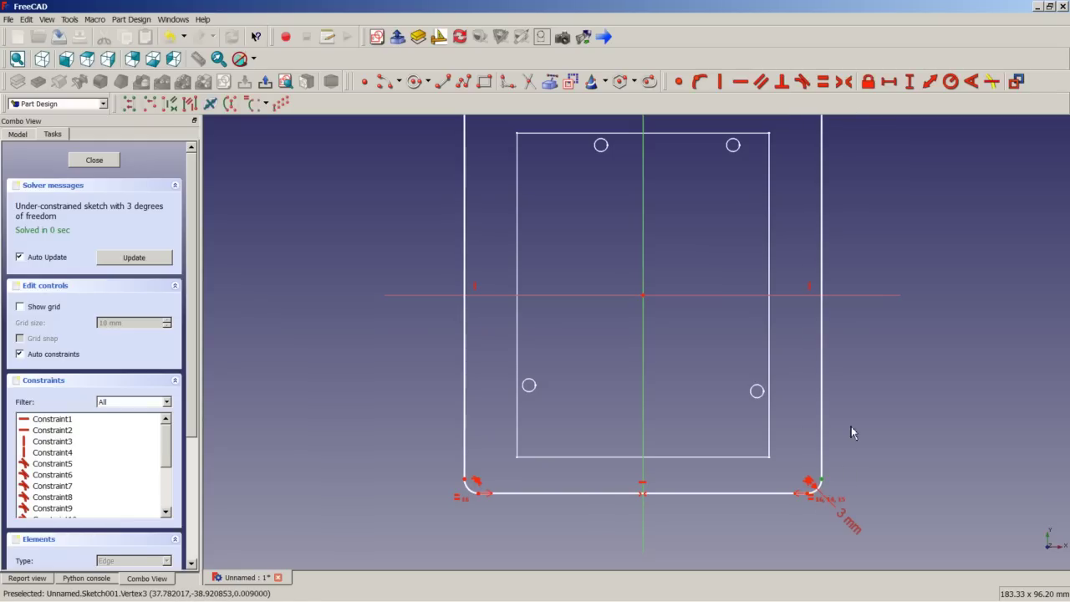
scroll(842, 264, "down", 3)
scroll(844, 219, "up", 2)
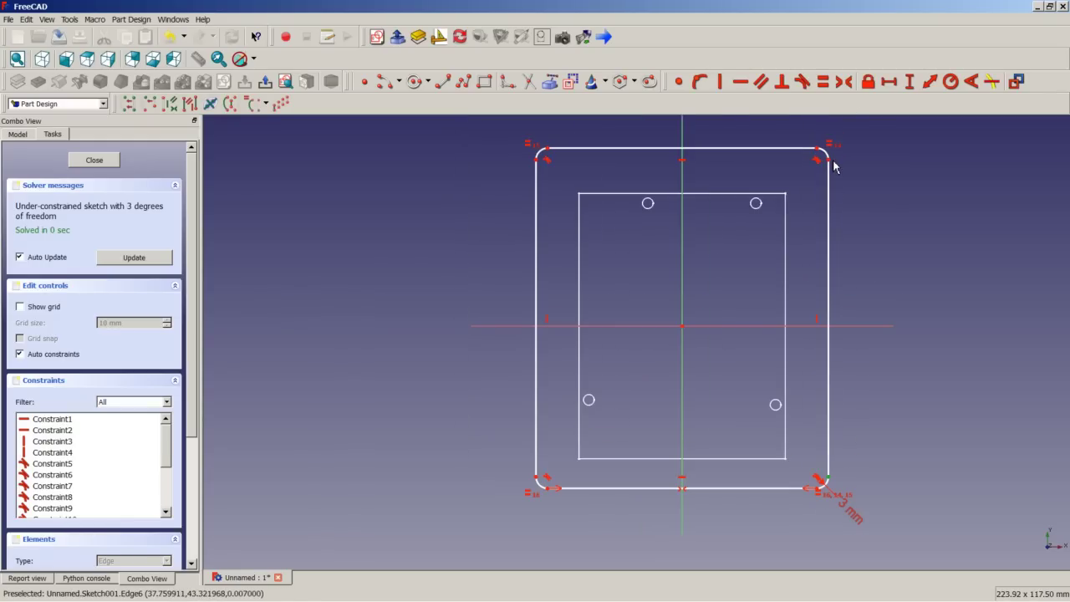
left_click(859, 326)
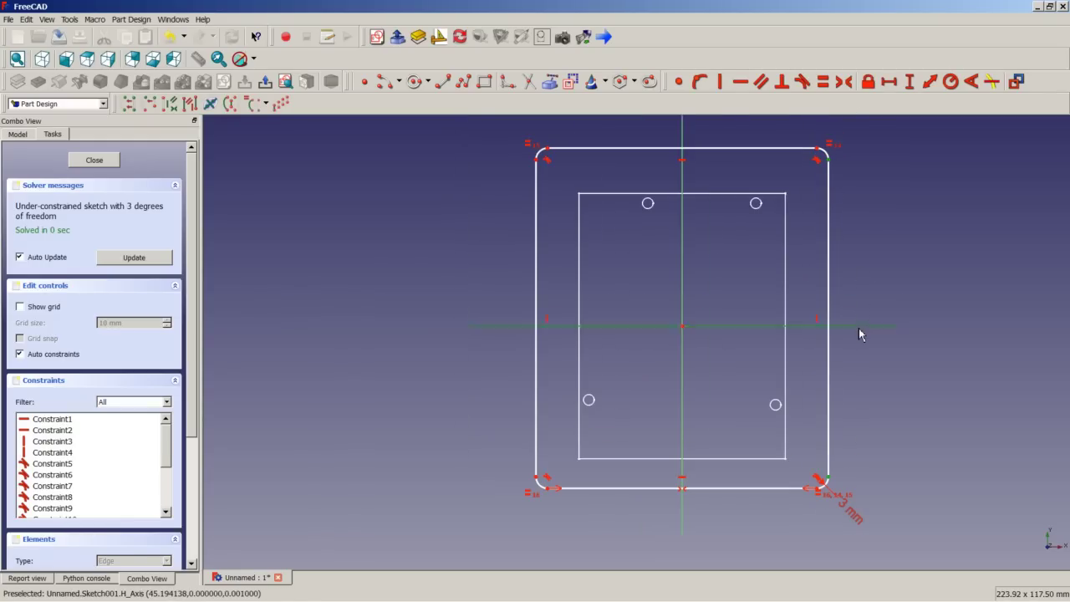
left_click(843, 81)
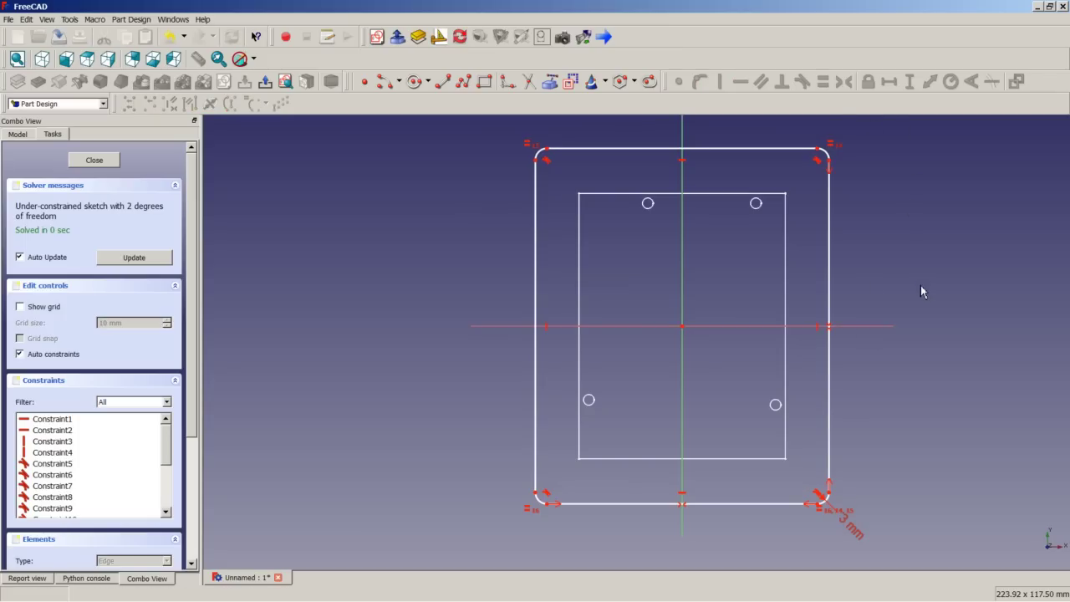
- Start a horizontal width dimension between the two bottom corners
scroll(802, 439, "down", 2)
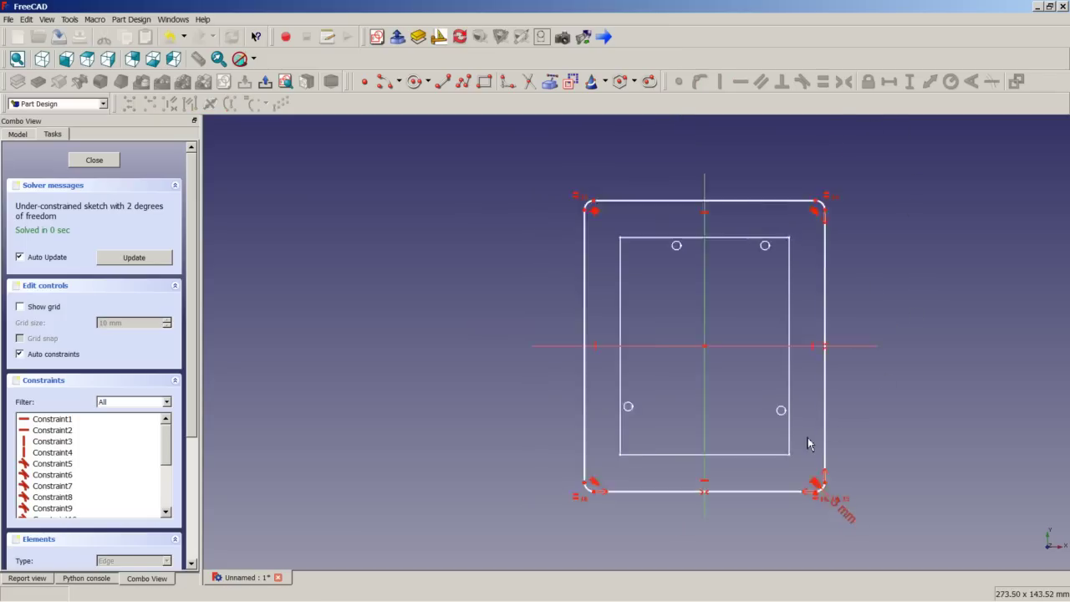
scroll(736, 510, "up", 2)
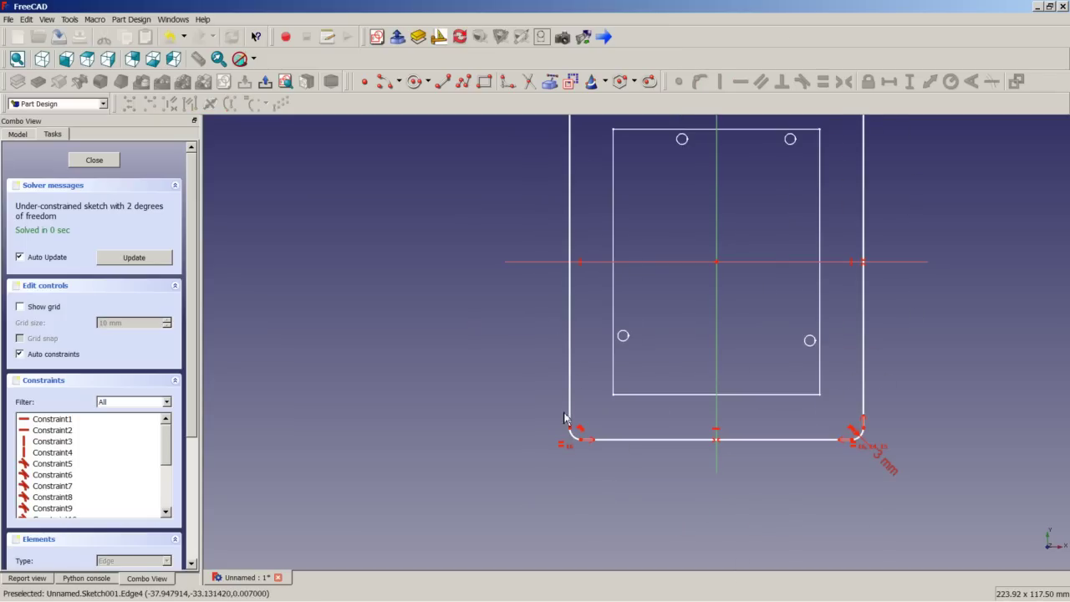
left_click(865, 435)
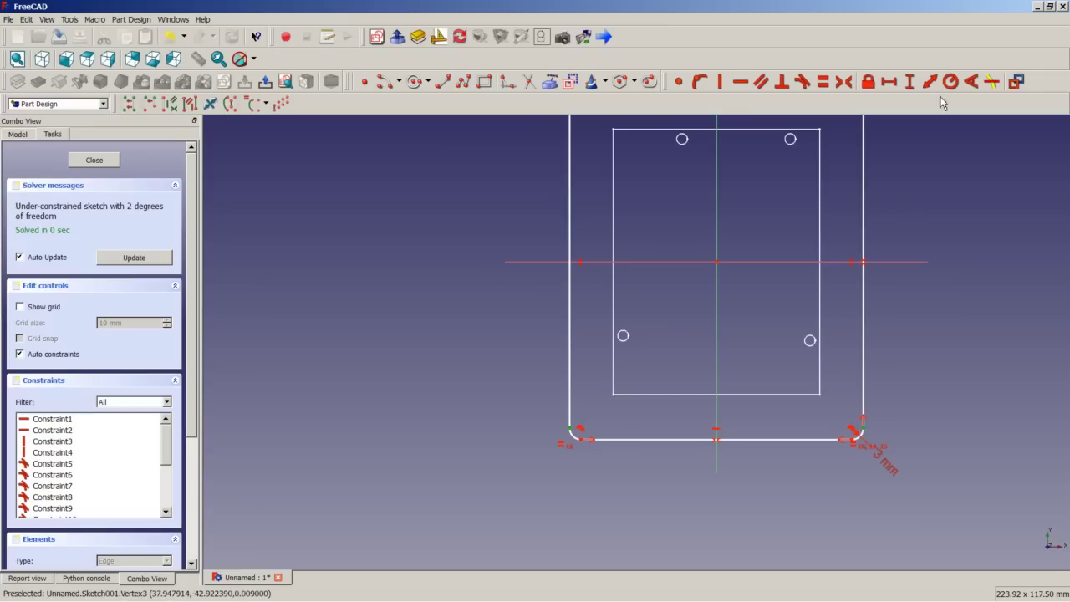
left_click(889, 81)
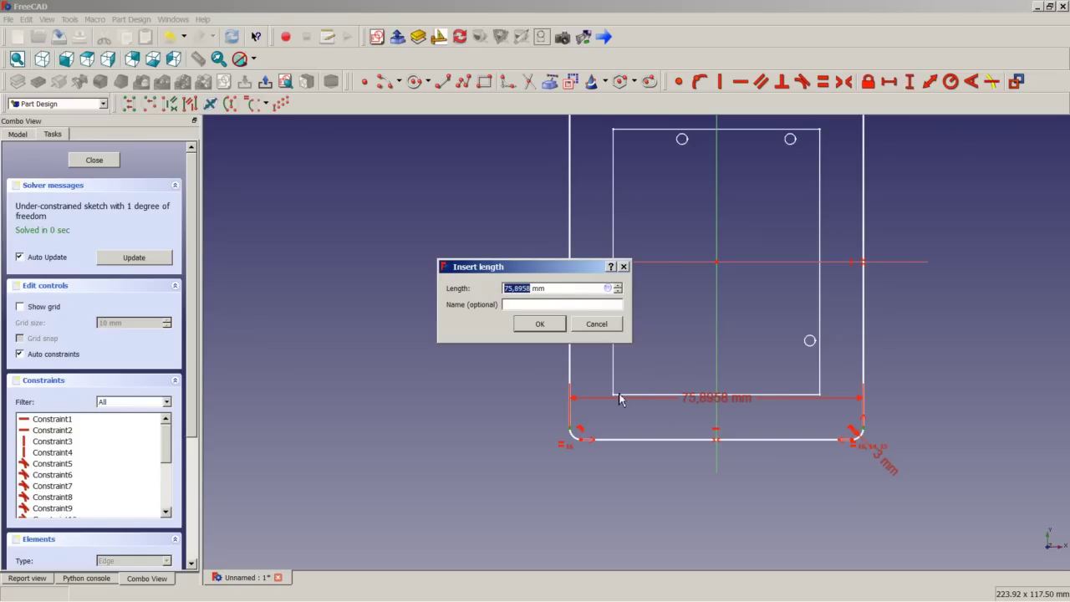
- Replace the enclosure width value with the expression Sketch.Constraints.X, which evaluates to 53,34 mm
left_click(610, 289)
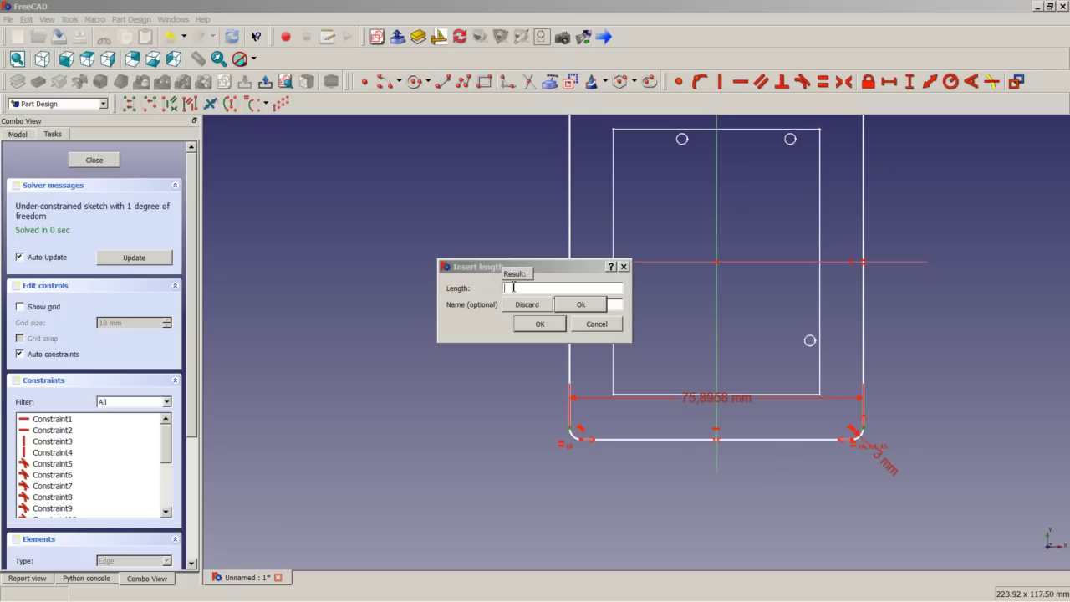
type("S")
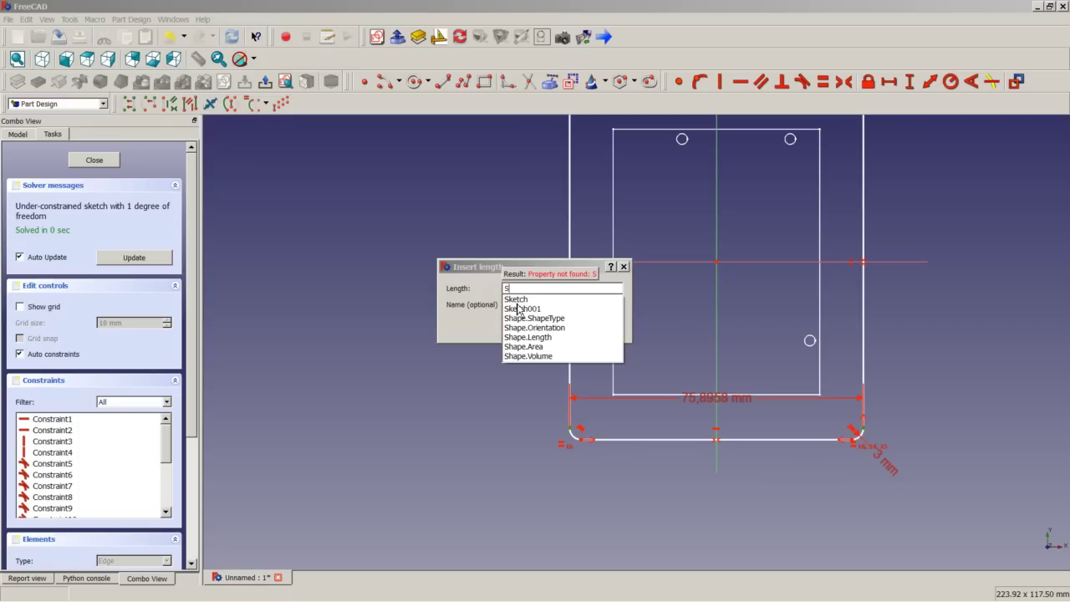
left_click(518, 306)
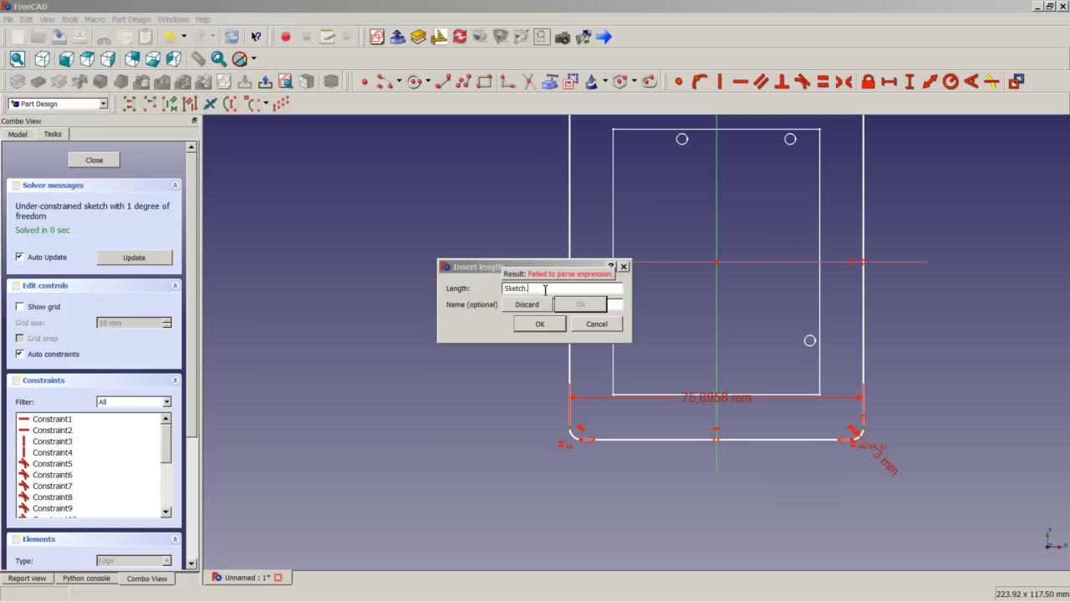
type("C")
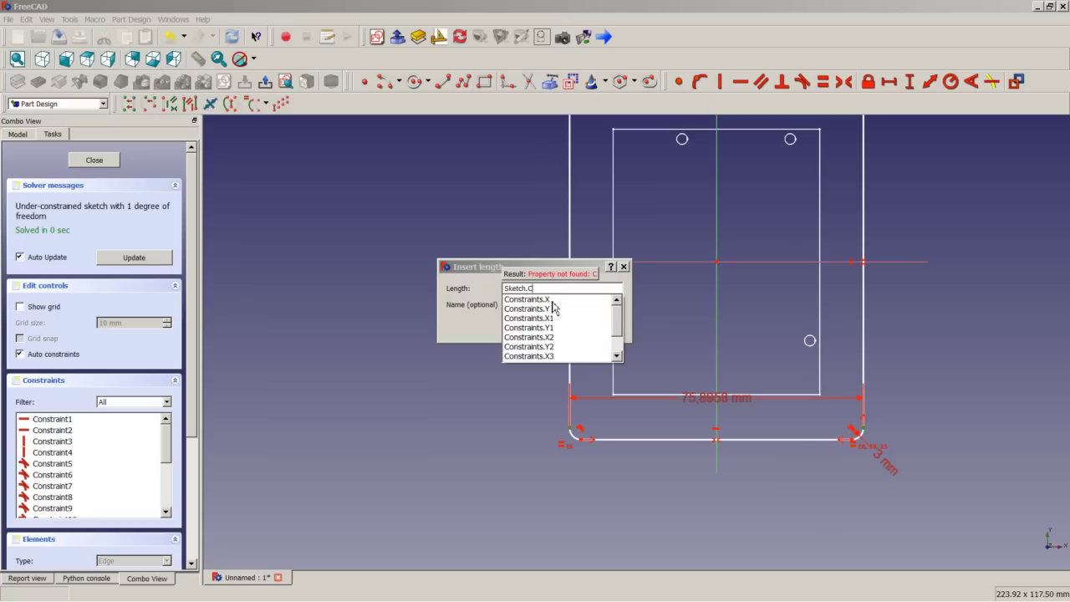
left_click(543, 299)
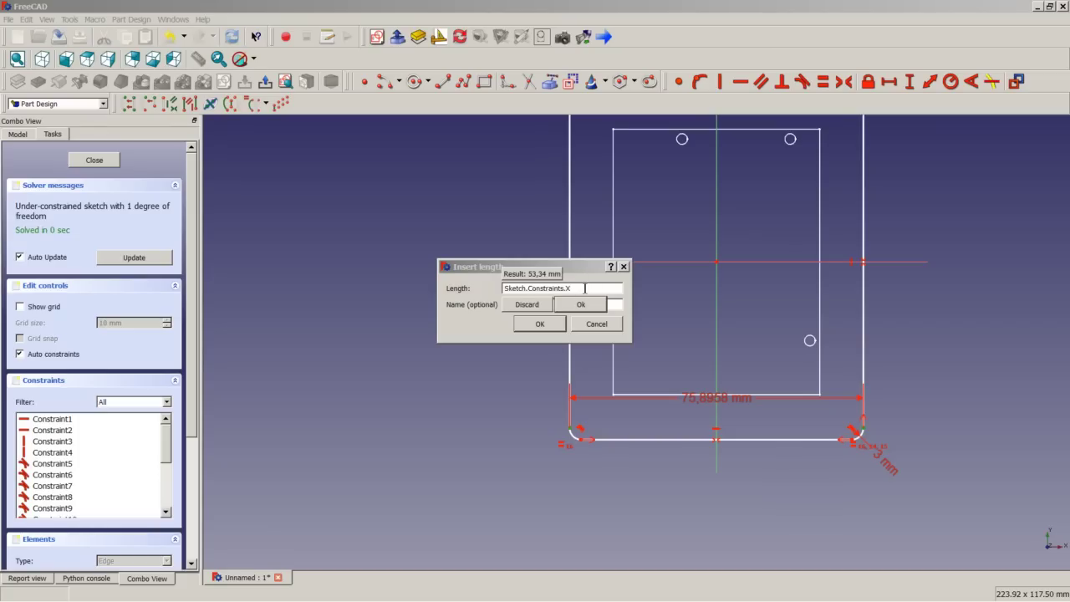
- Constrain the outline width with the expression Sketch.Constraints.X+2+3,2, giving 58,54 mm
type("+")
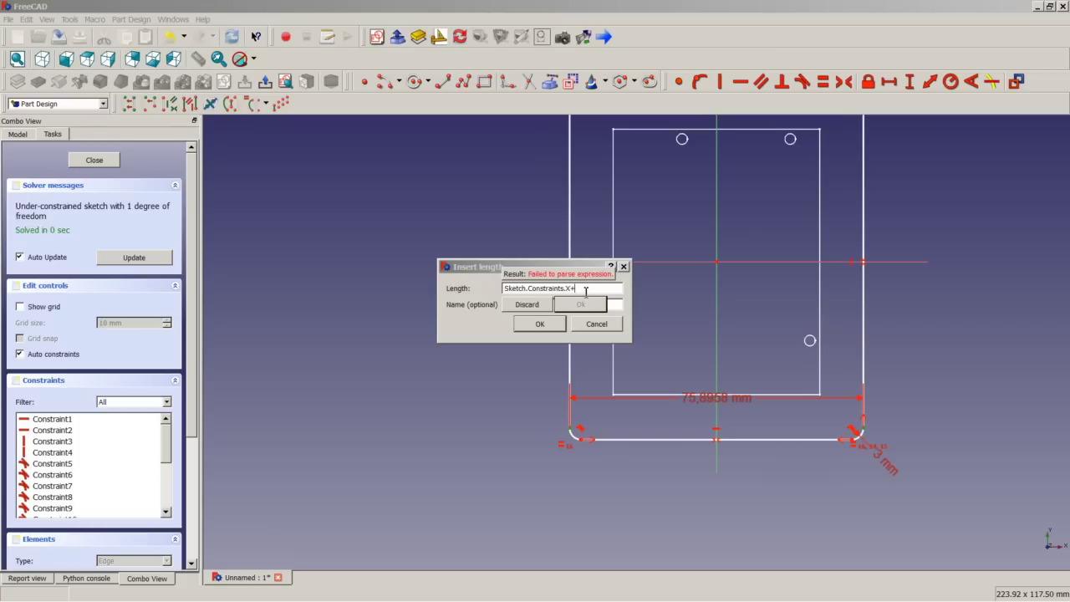
type("2")
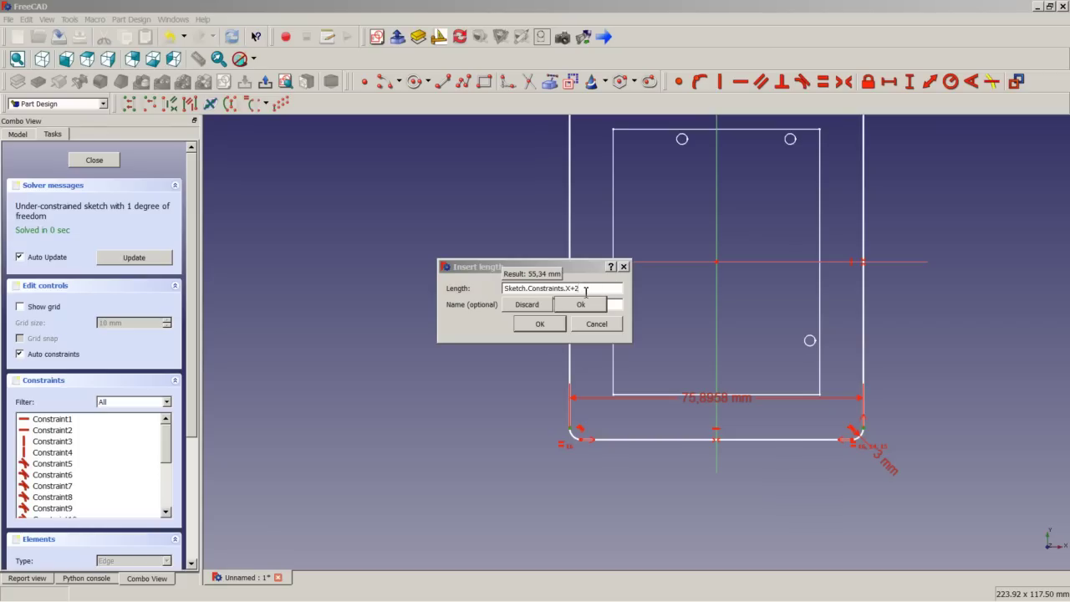
type("+")
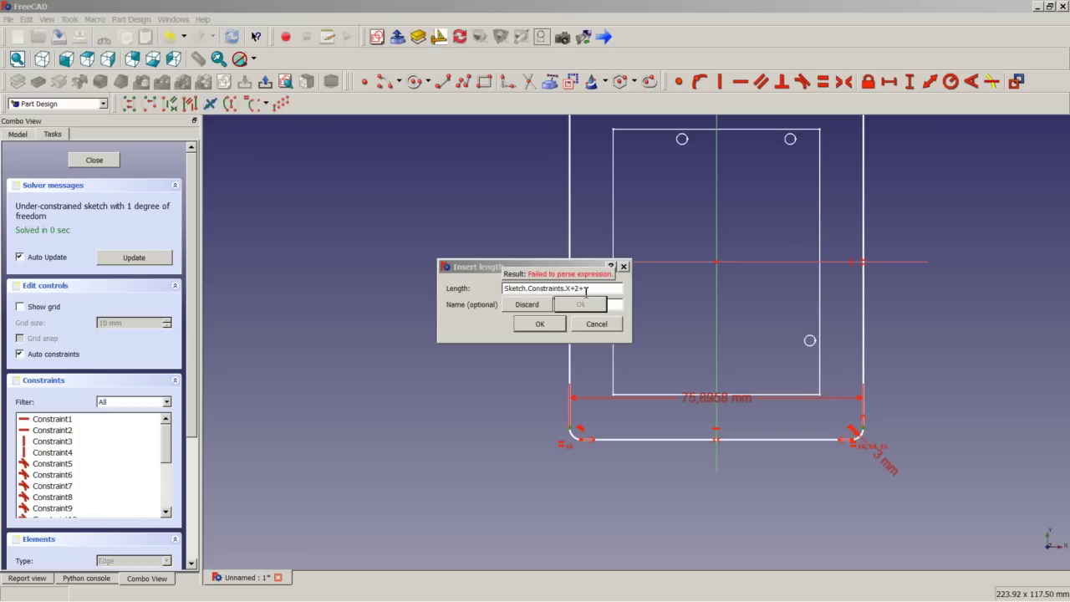
type("1c")
key("BackSpace")
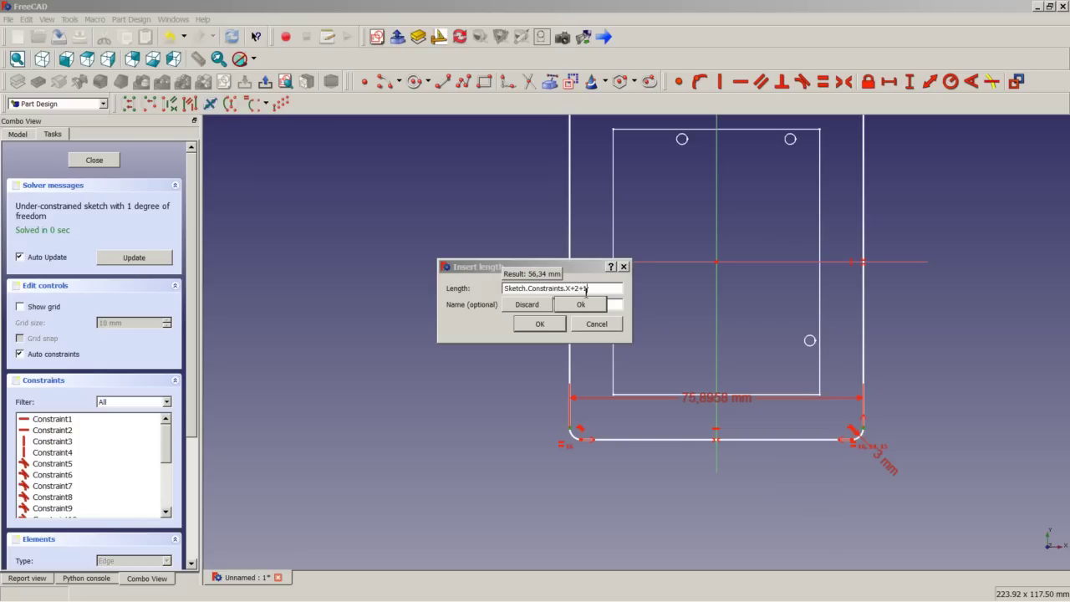
key("BackSpace")
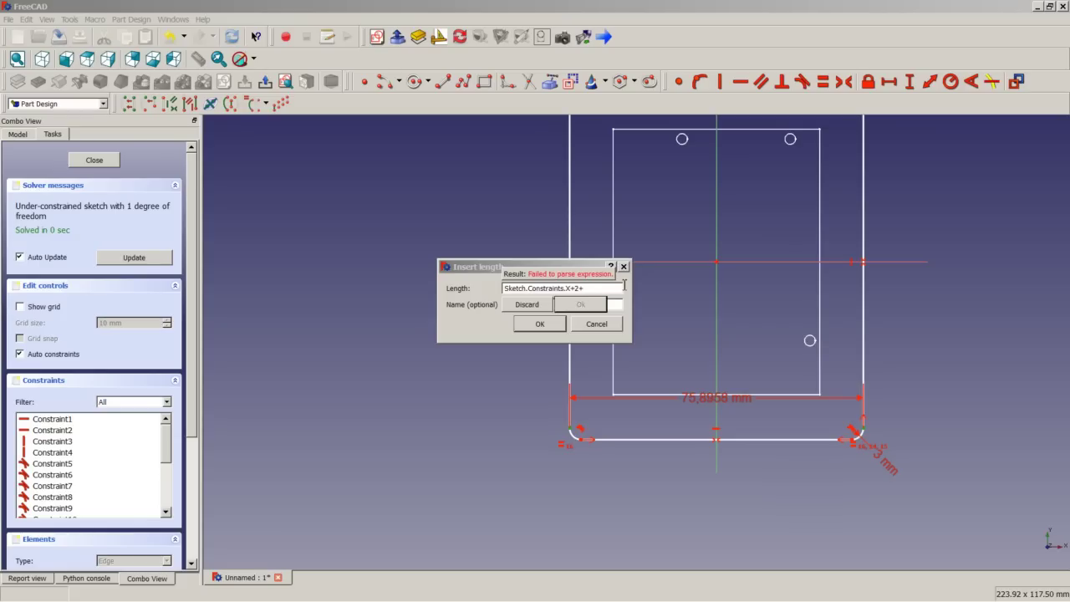
type("3,2")
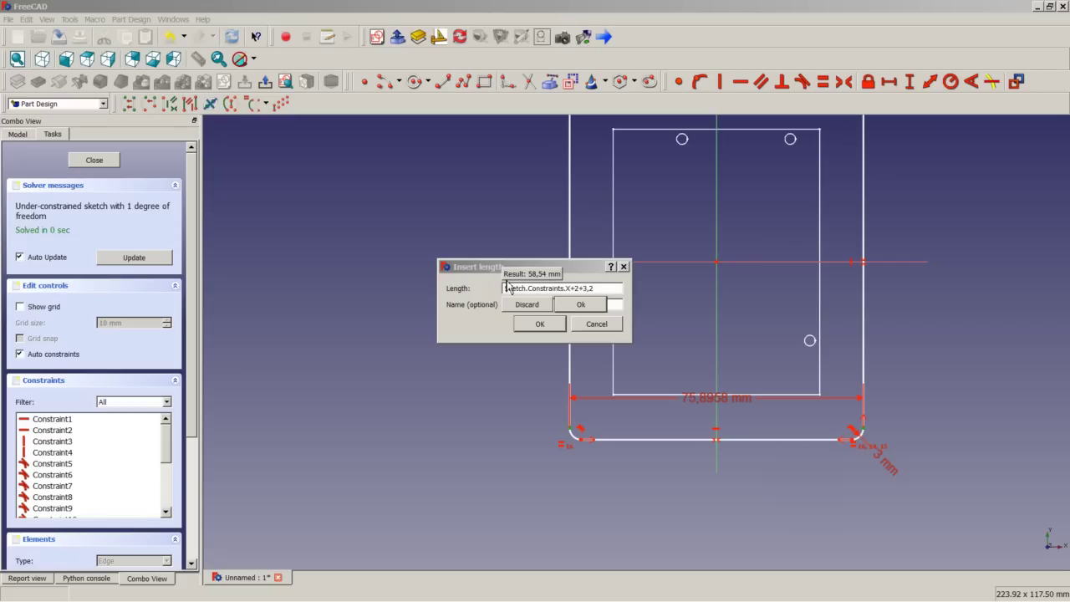
left_click(581, 304)
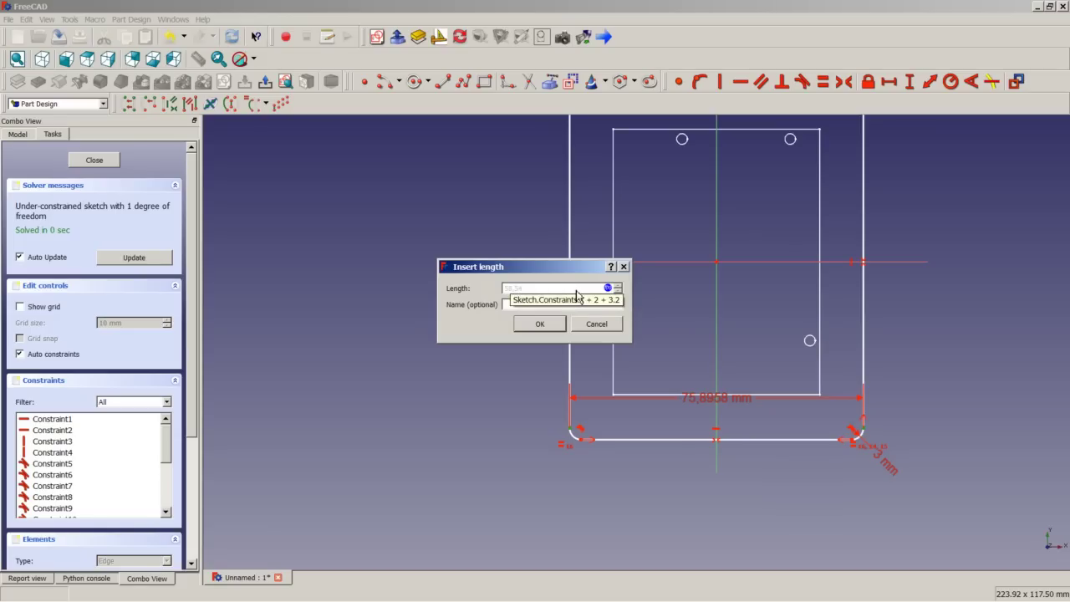
left_click(538, 326)
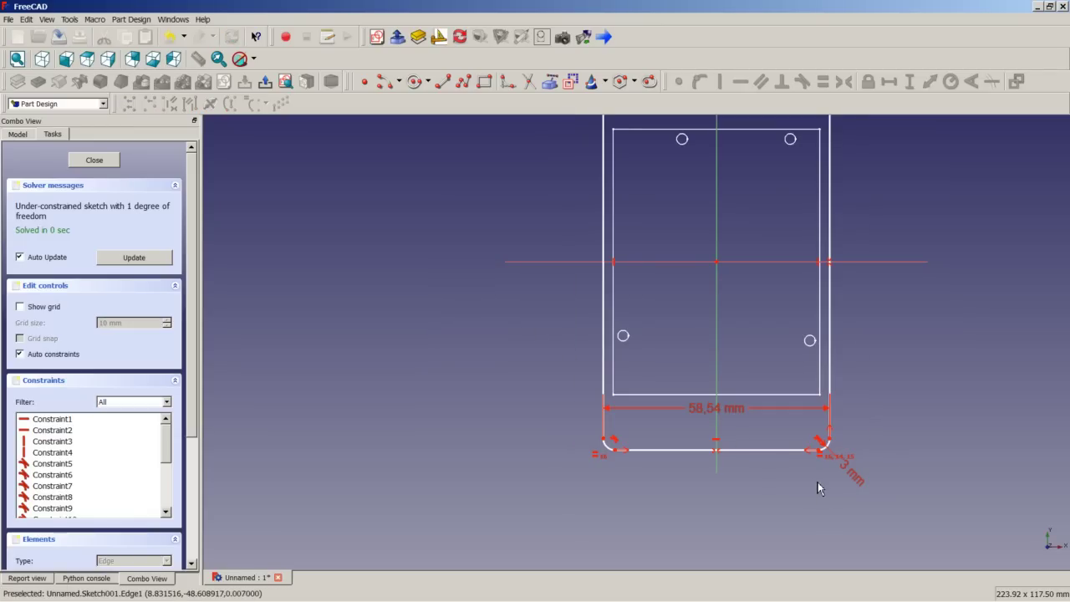
left_click(819, 452)
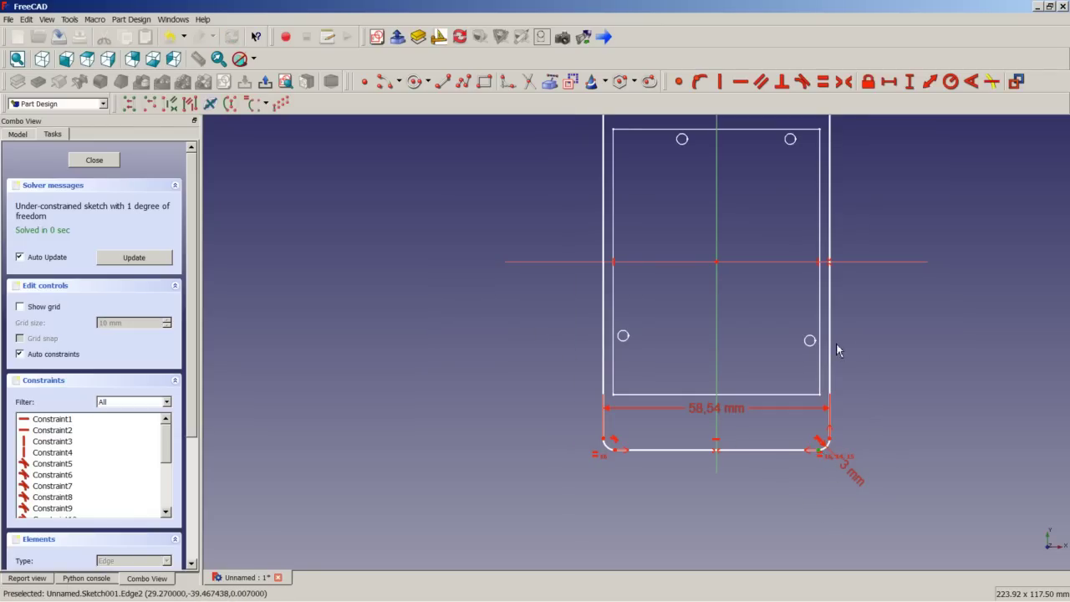
- Add a vertical distance between corners using Sketch.Constraints.Y+2+3,2, giving 73,78 mm
scroll(838, 349, "down", 3)
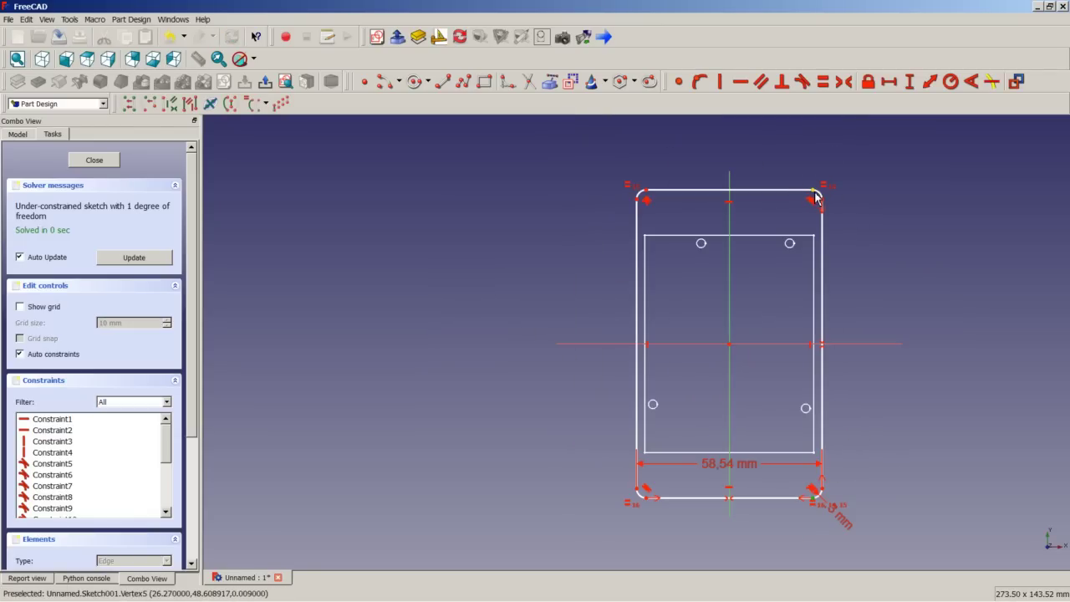
left_click(815, 198)
left_click(909, 81)
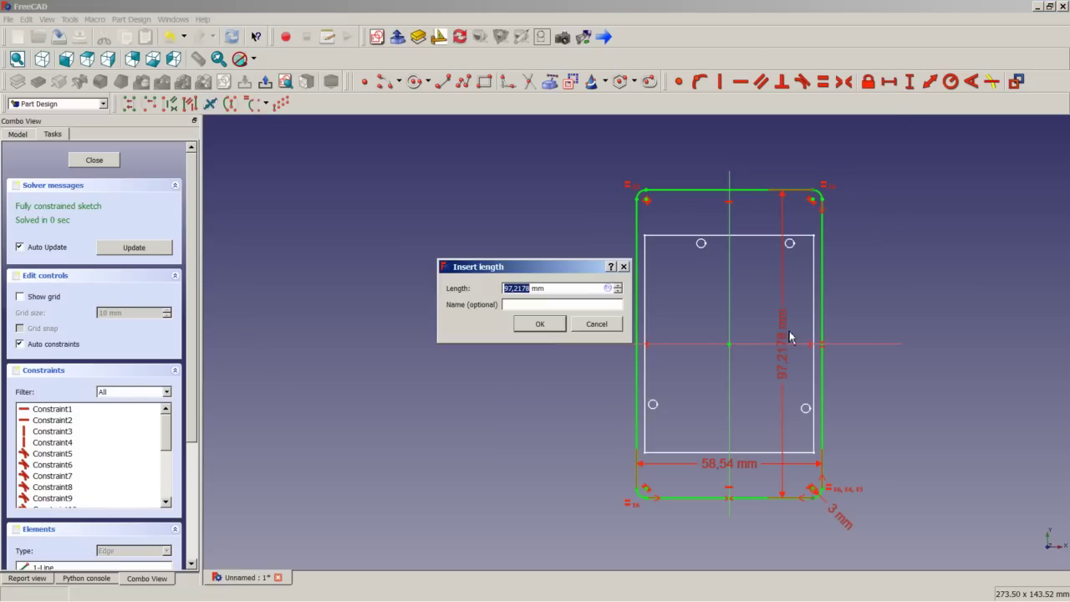
left_click(607, 289)
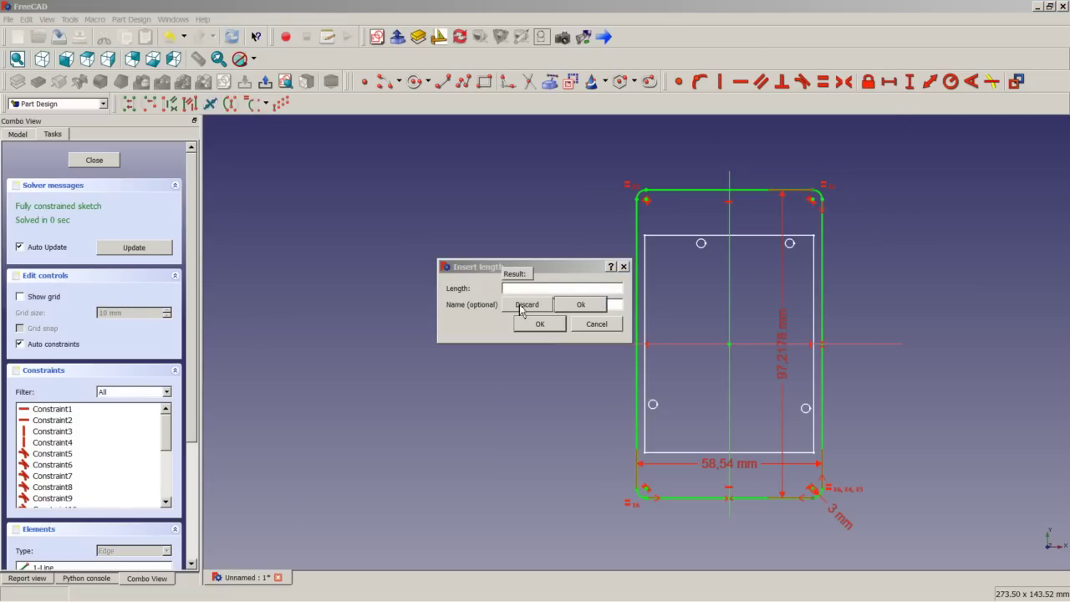
type("Sketch.")
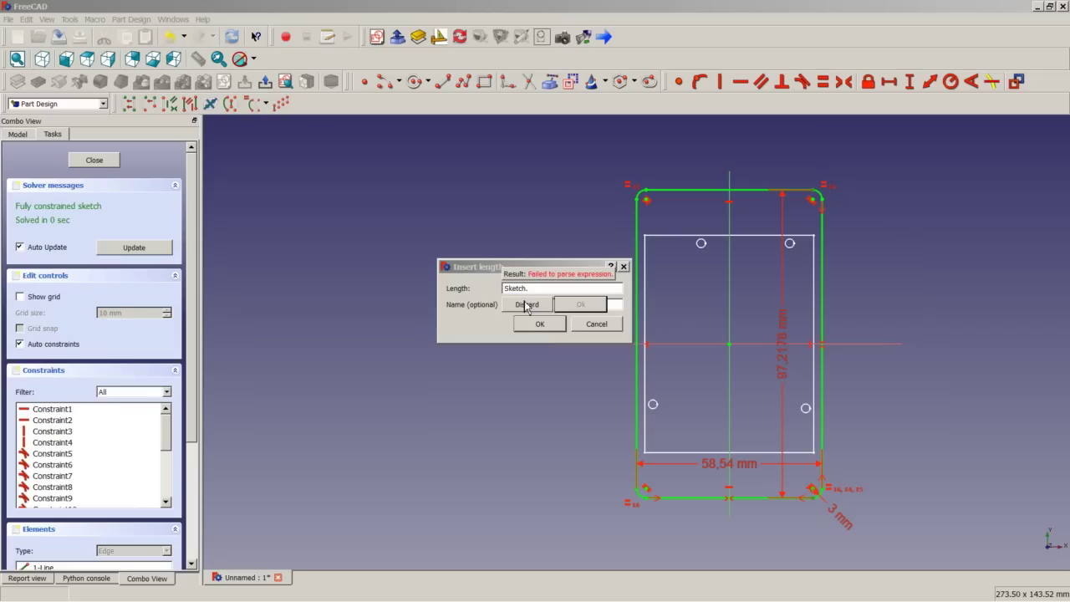
type("C")
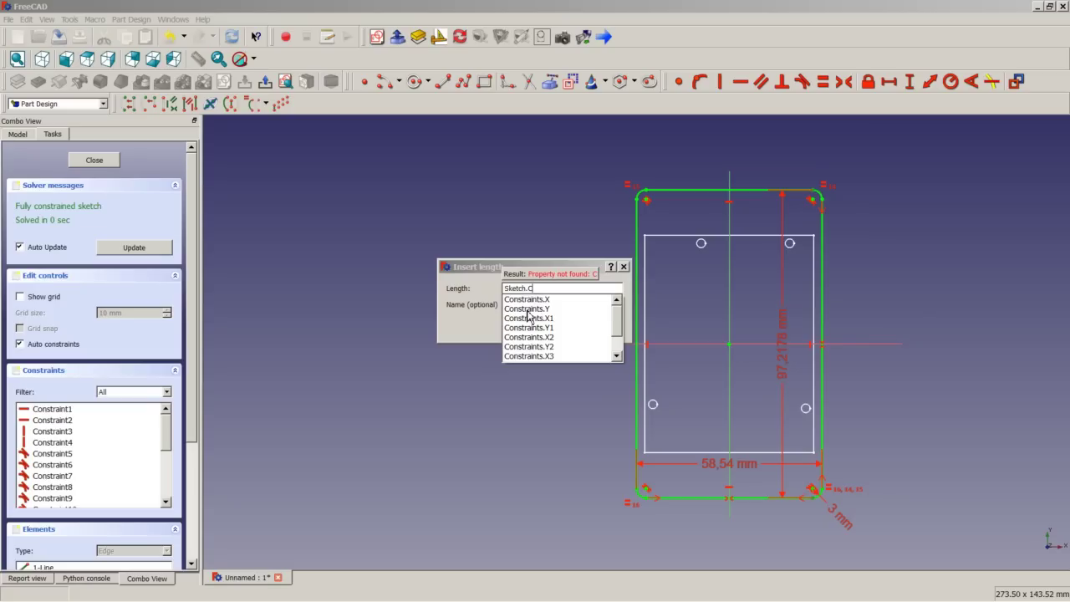
left_click(527, 311)
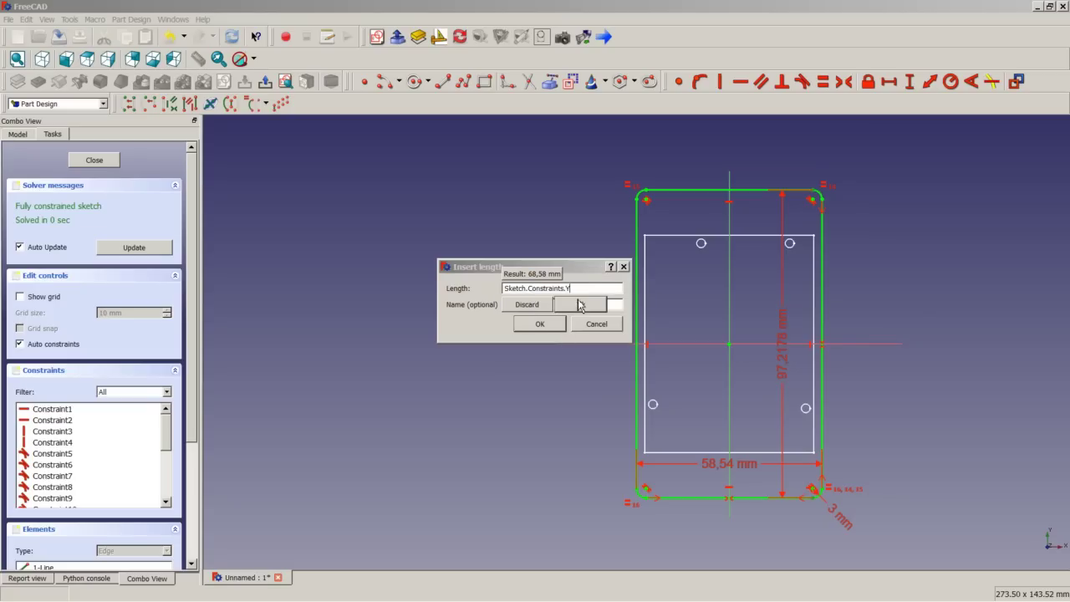
type("+")
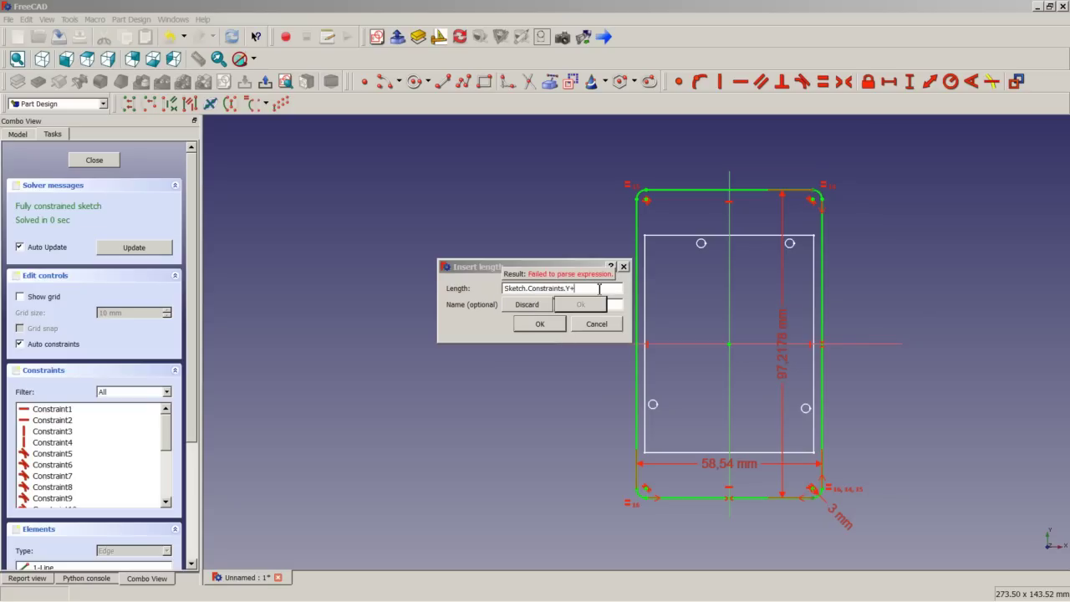
type("2+3,2")
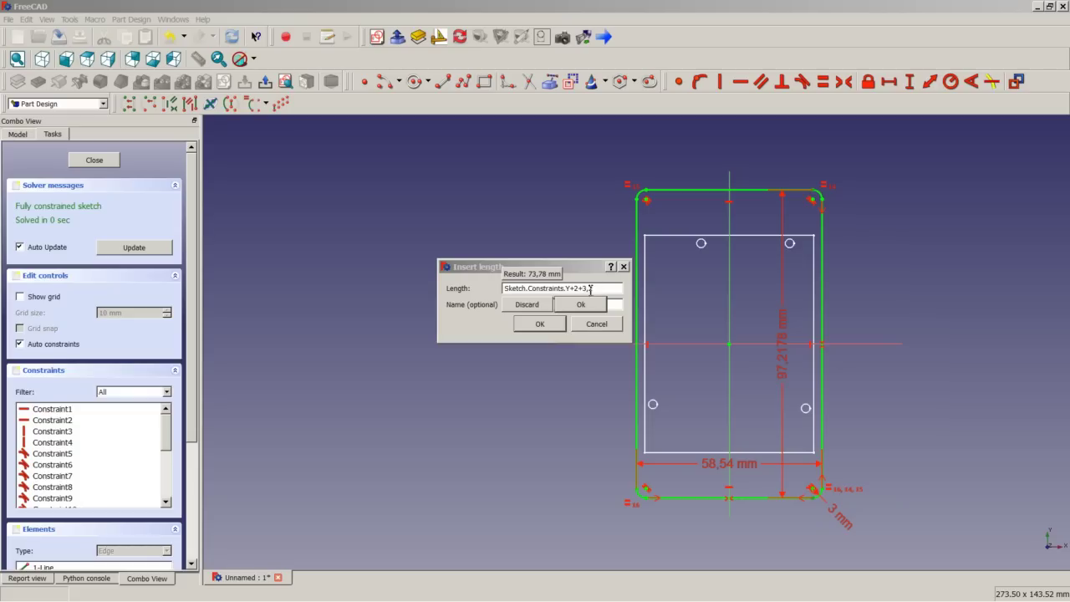
left_click(580, 305)
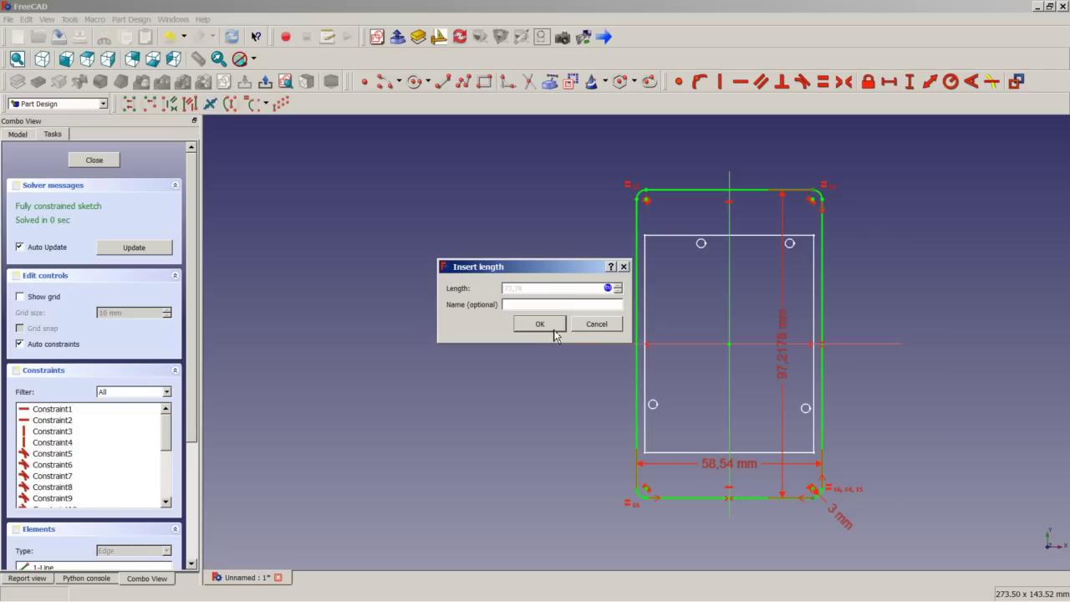
left_click(554, 329)
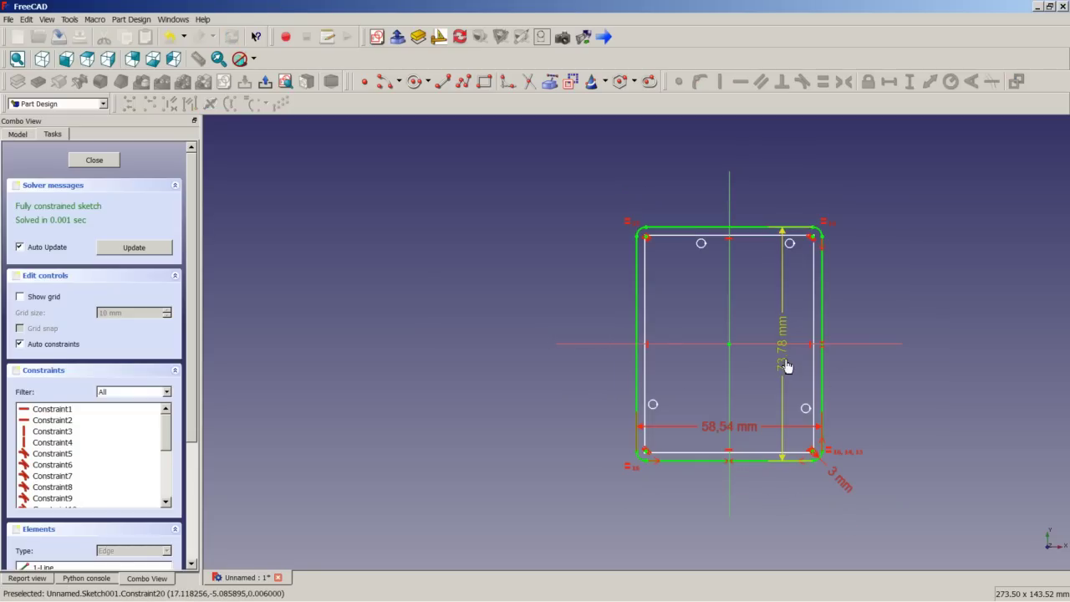
- Close the fully constrained Sketch001
scroll(779, 393, "up", 2)
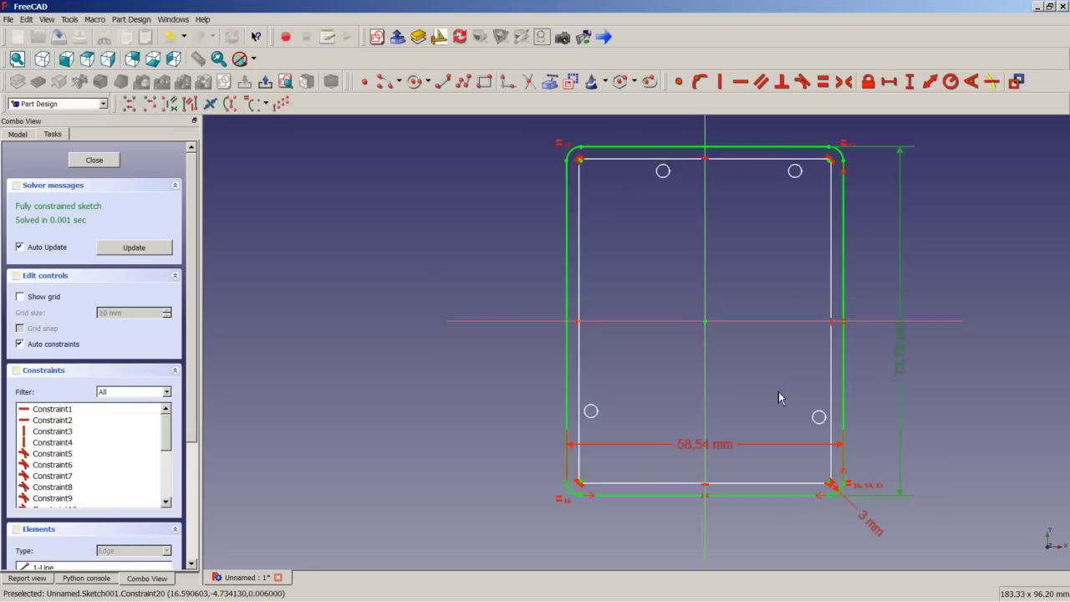
scroll(785, 422, "up", 1)
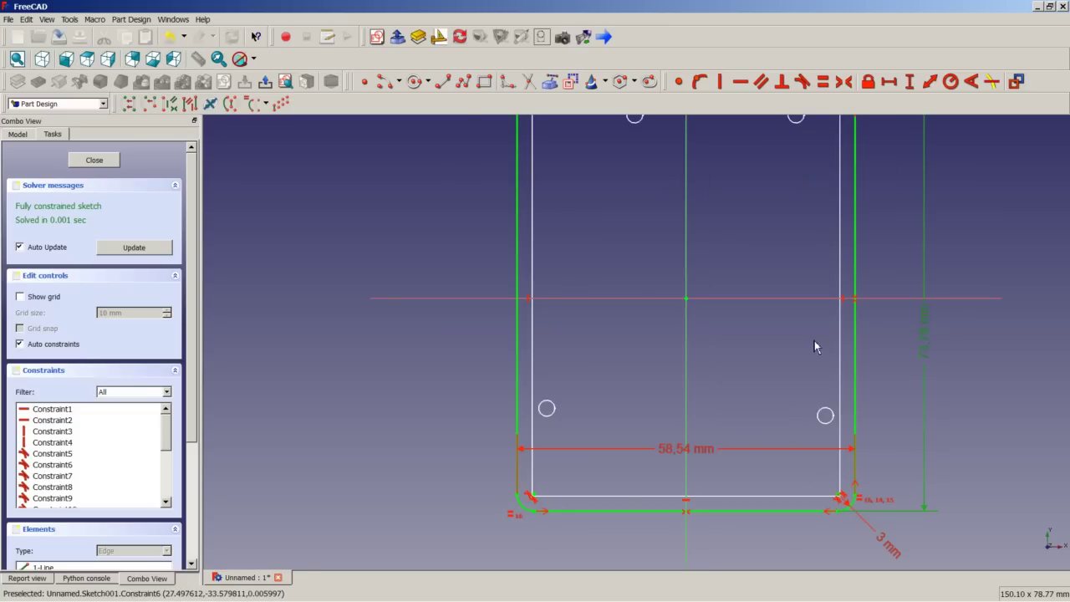
scroll(823, 365, "up", 3)
scroll(823, 368, "down", 7)
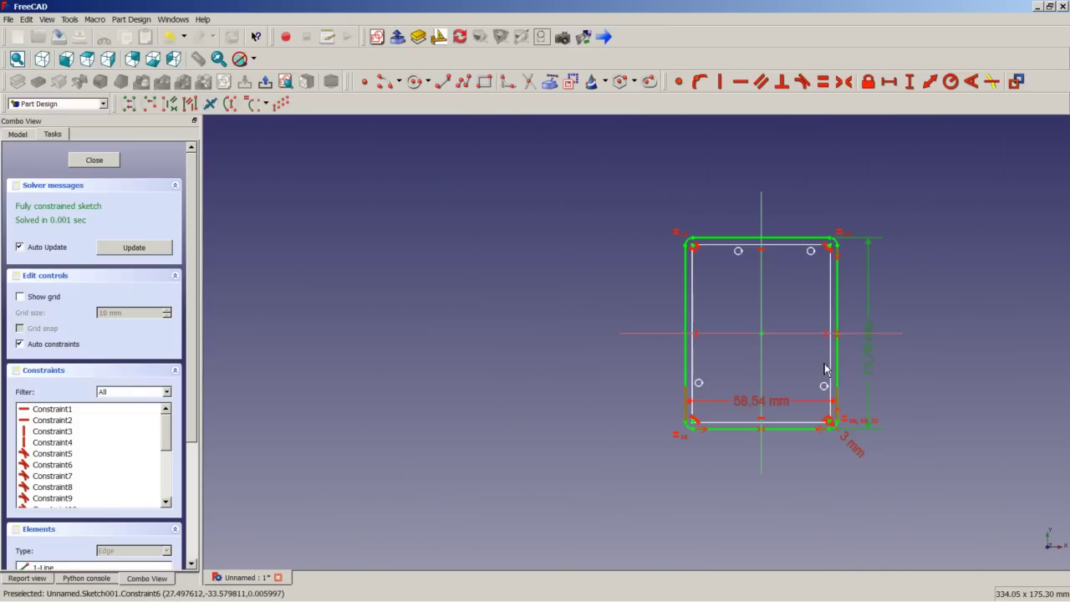
left_click(111, 162)
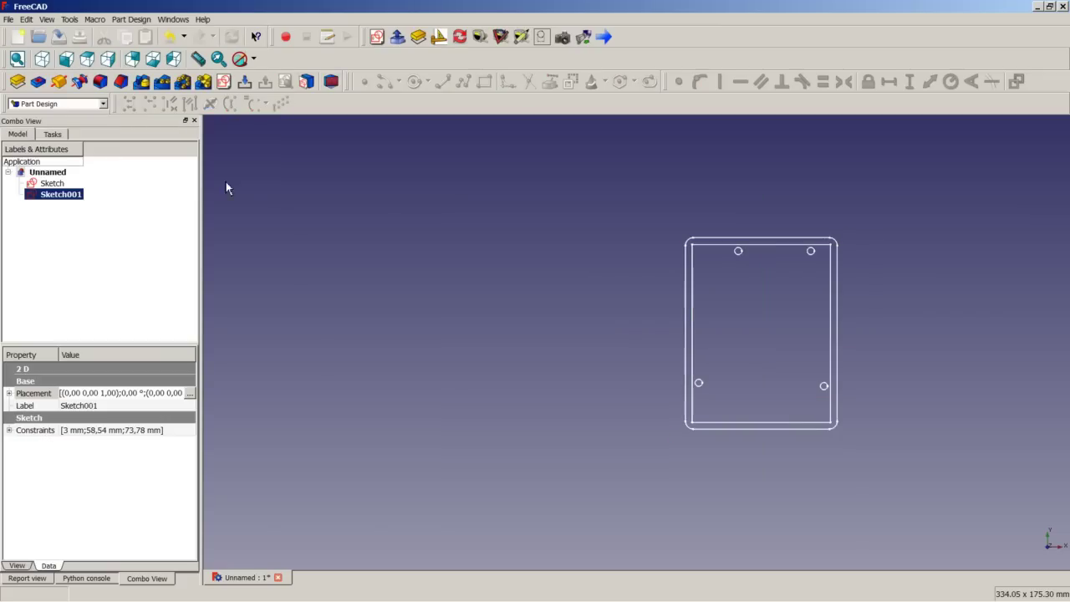
- Pad the outline with Two dimensions: 11 mm length and 1,6 mm second length
left_click(18, 82)
middle_click_drag(756, 317, 752, 255)
left_click(122, 209)
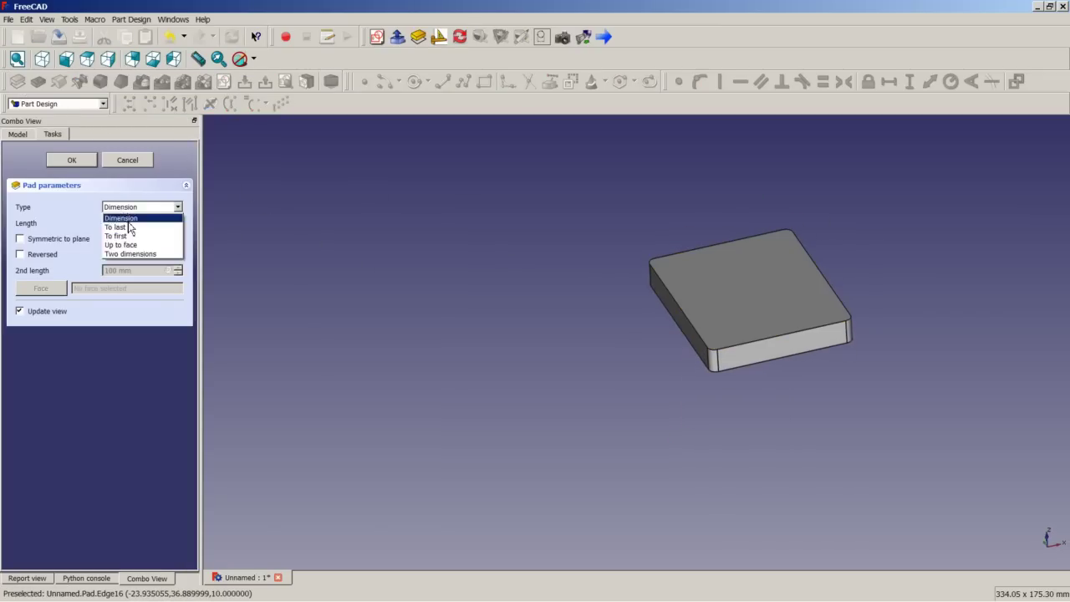
left_click(161, 260)
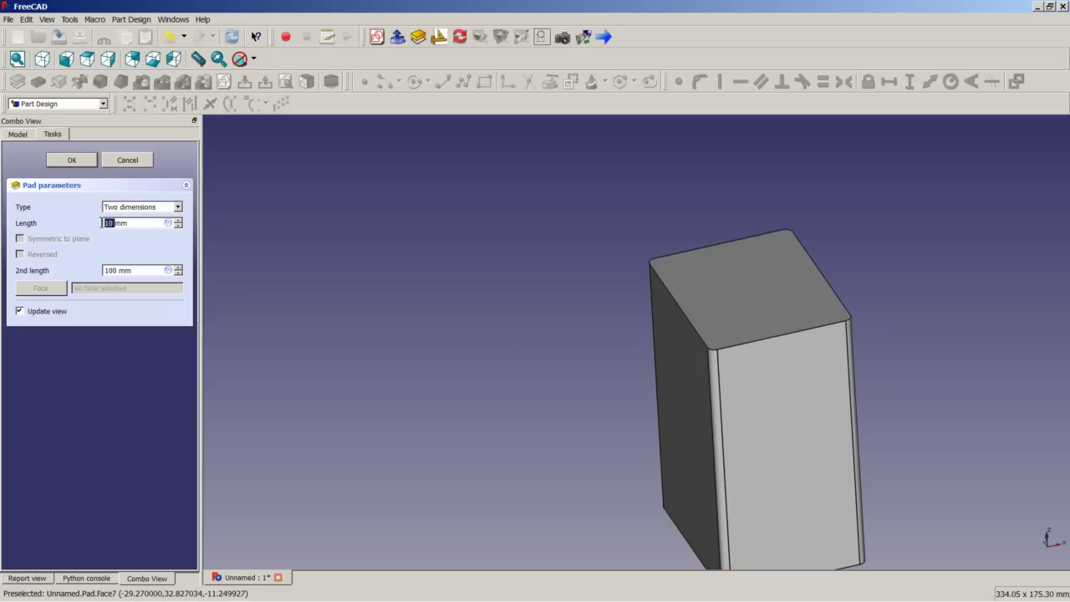
type("11")
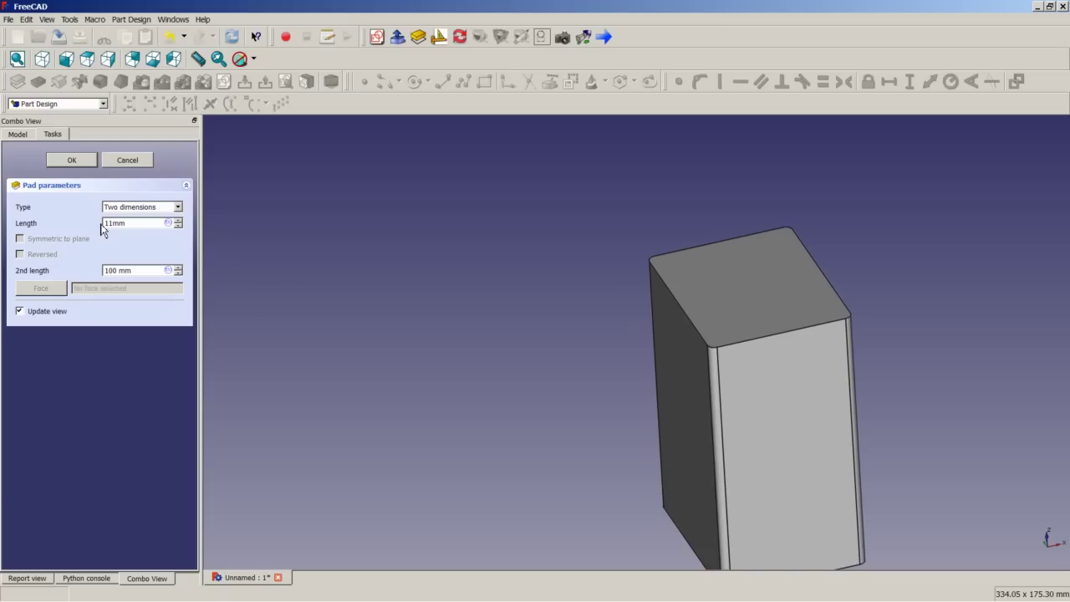
left_click_drag(119, 270, 96, 271)
type("1")
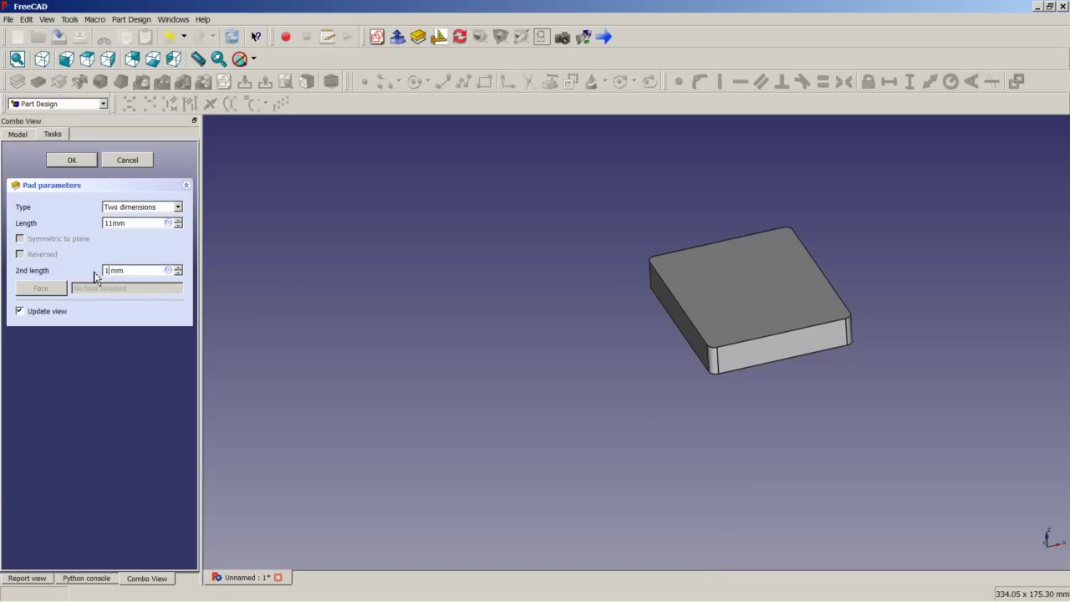
type(",6")
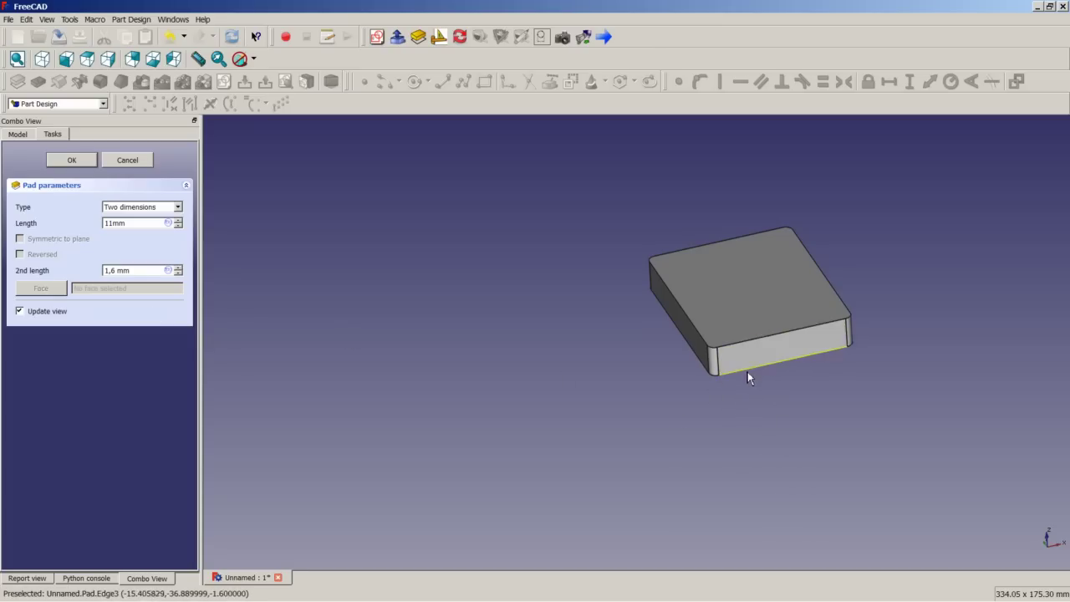
scroll(764, 365, "up", 2)
scroll(764, 364, "up", 3)
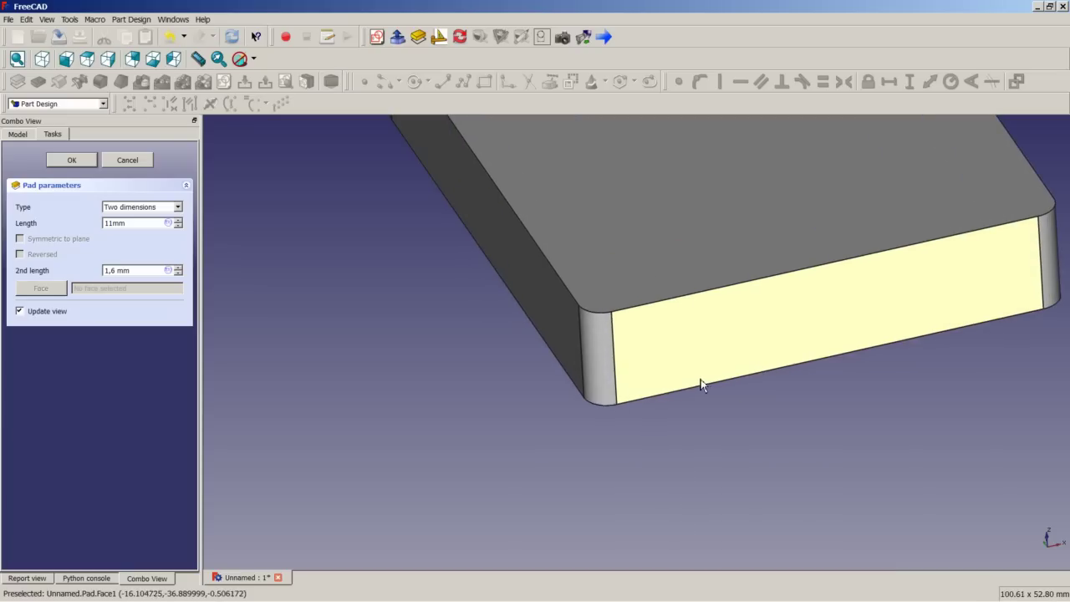
scroll(749, 398, "down", 2)
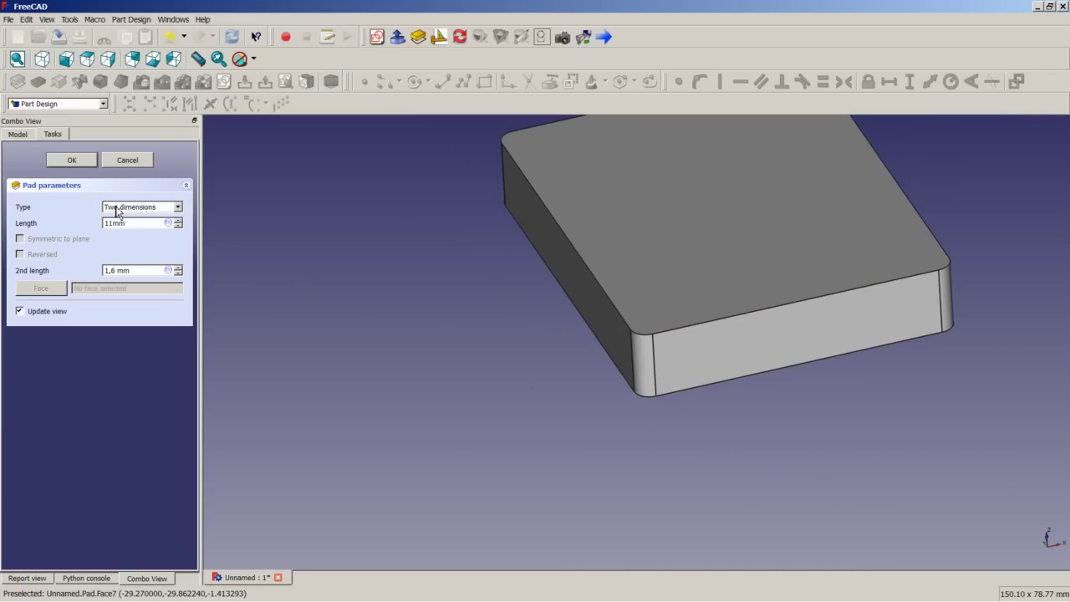
left_click(72, 160)
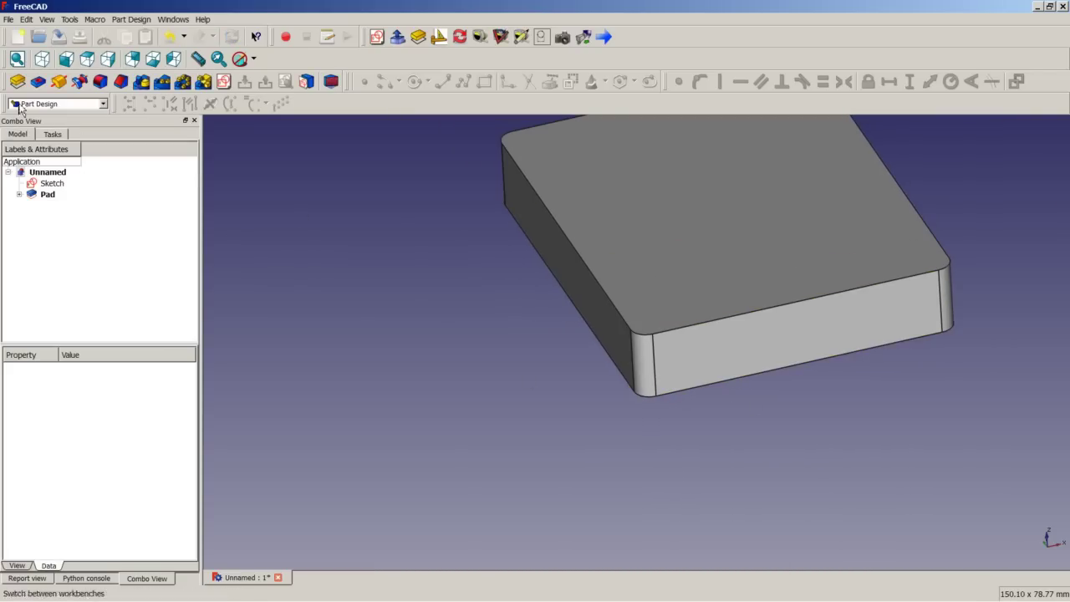
- Select the block's top face and apply a Part Thickness of -1,6 mm
left_click(42, 59)
right_click(362, 202)
left_click(386, 208)
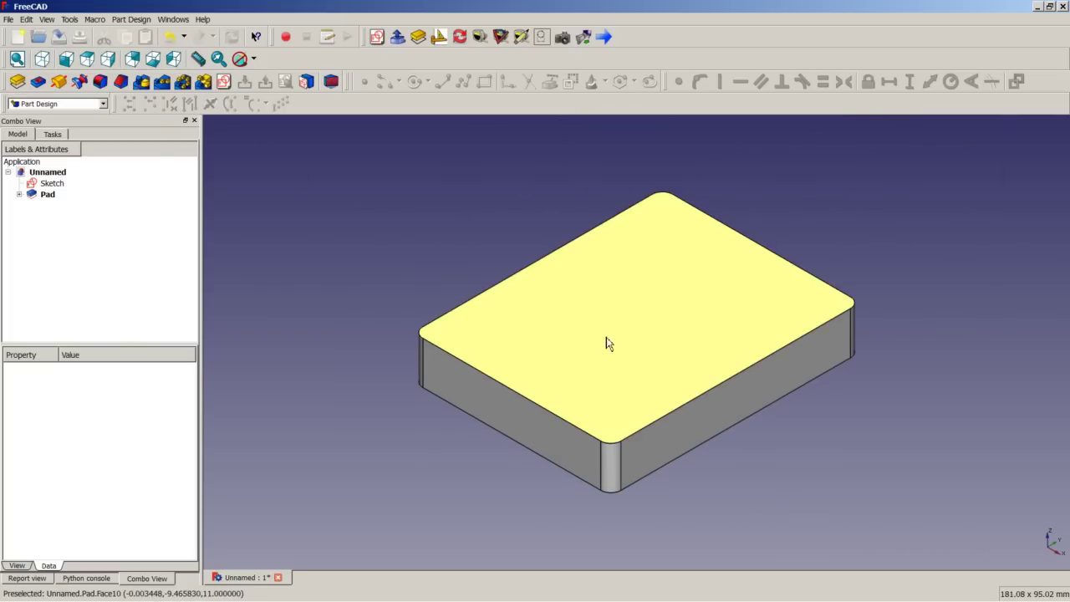
left_click(619, 346)
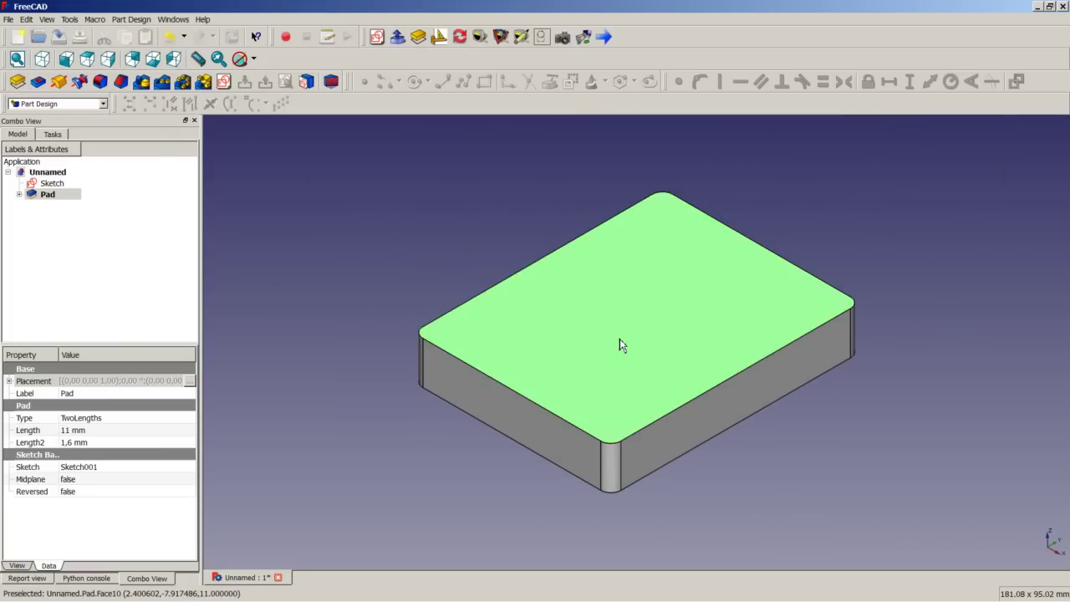
left_click(399, 38)
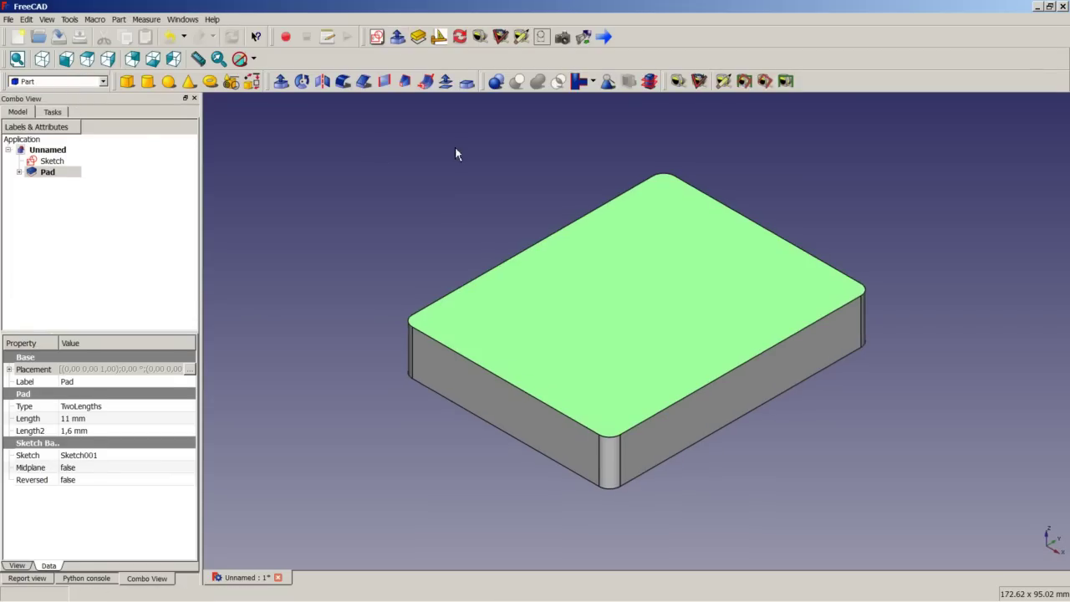
left_click(467, 81)
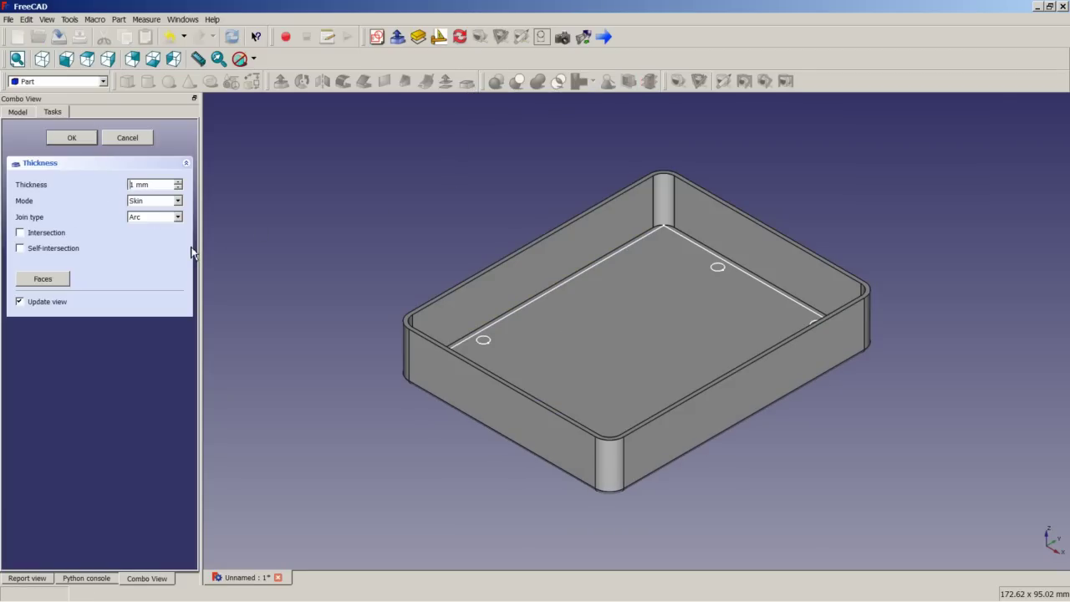
type("-")
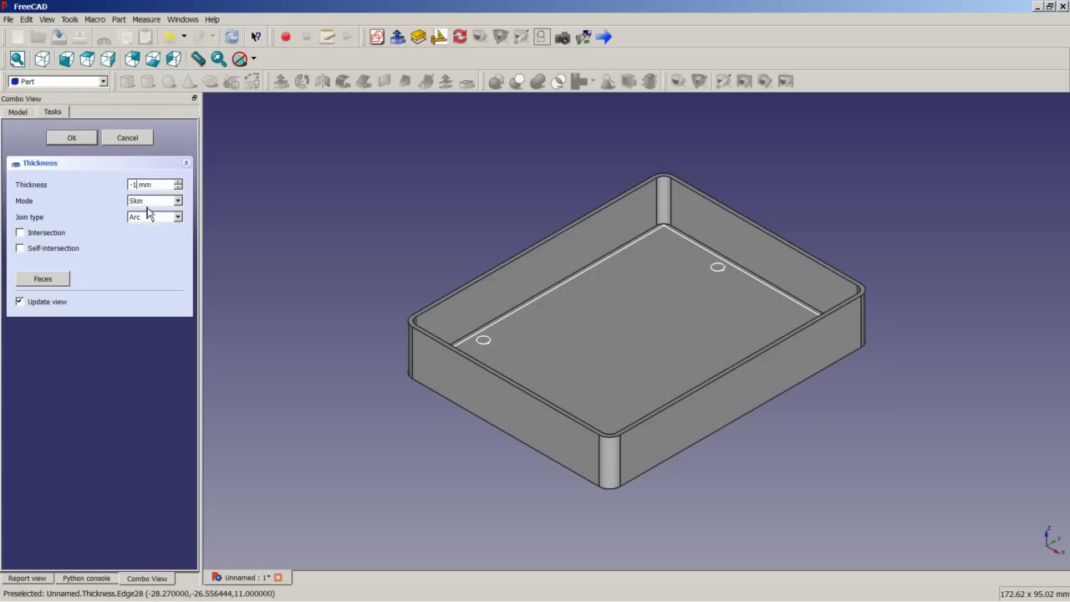
type("6")
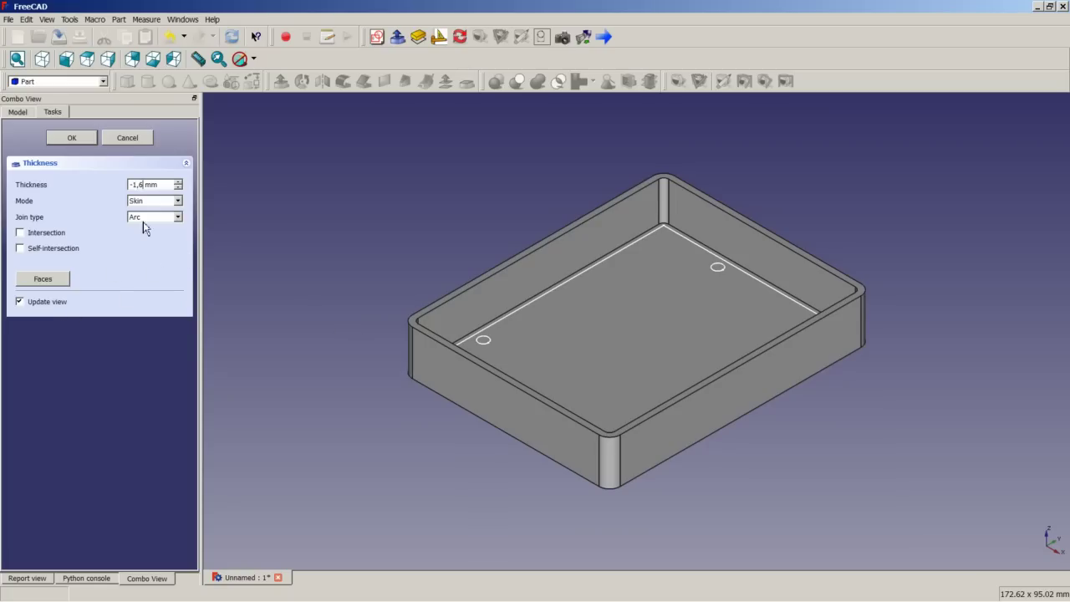
left_click(72, 138)
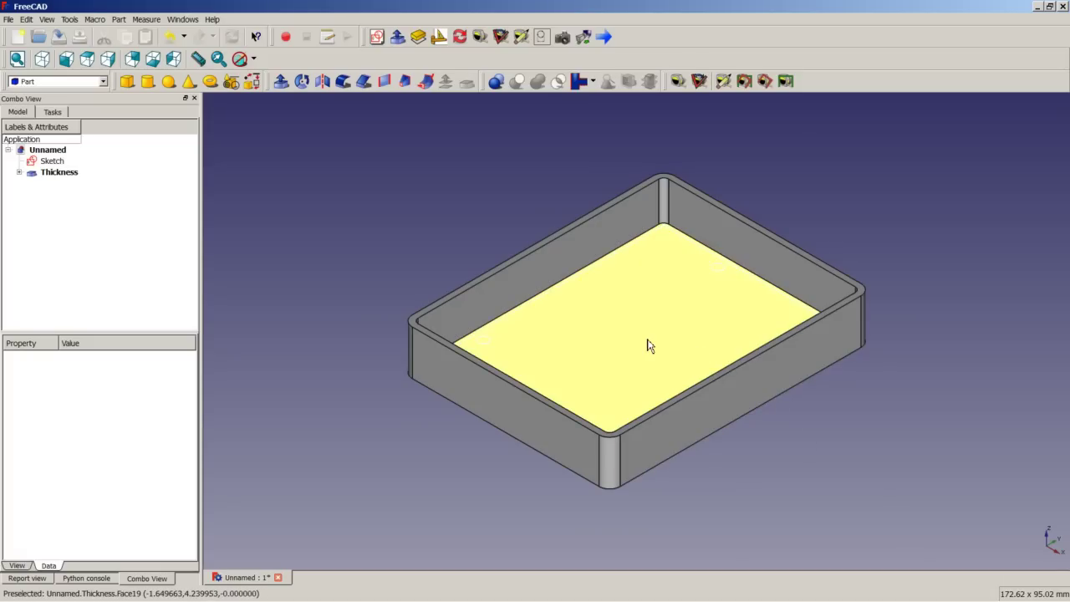
- Duplicate the original Sketch with Edit > Duplicate selection, creating Sketch002
middle_click_drag(638, 296, 559, 368)
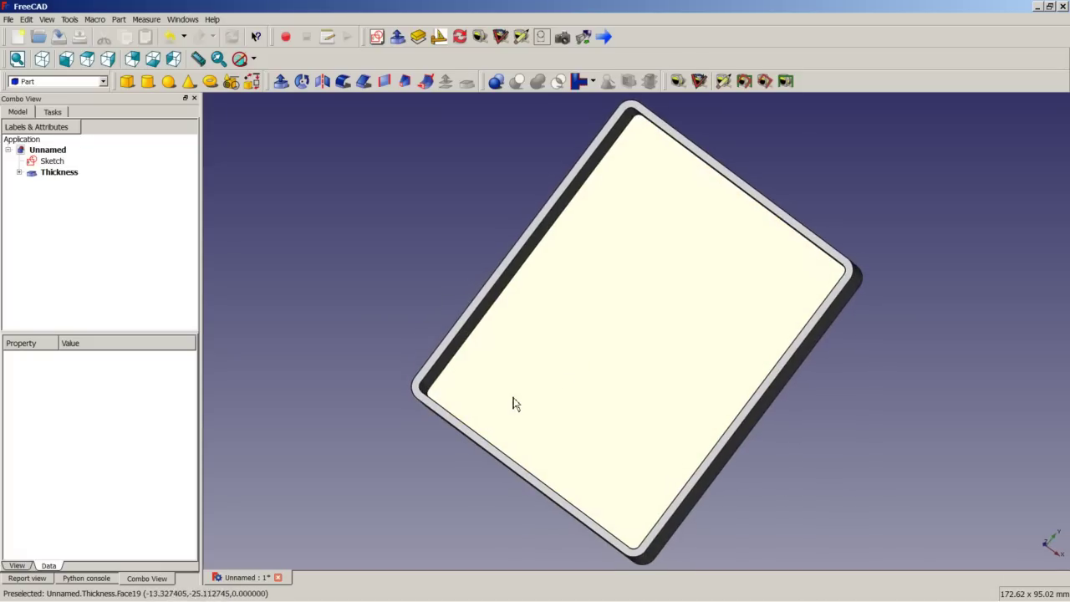
middle_click_drag(514, 402, 638, 292)
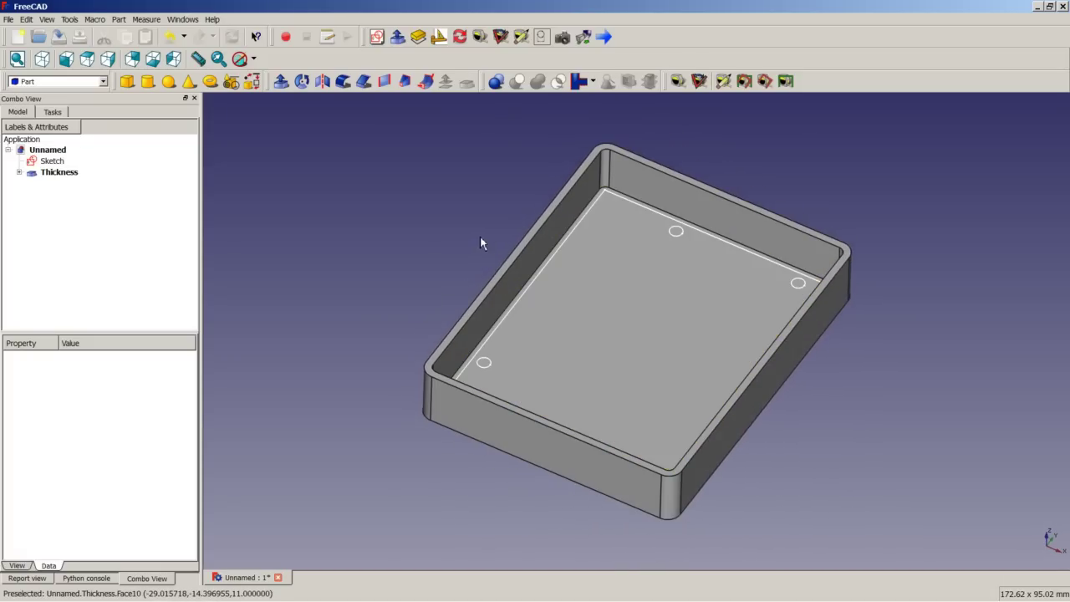
left_click(41, 58)
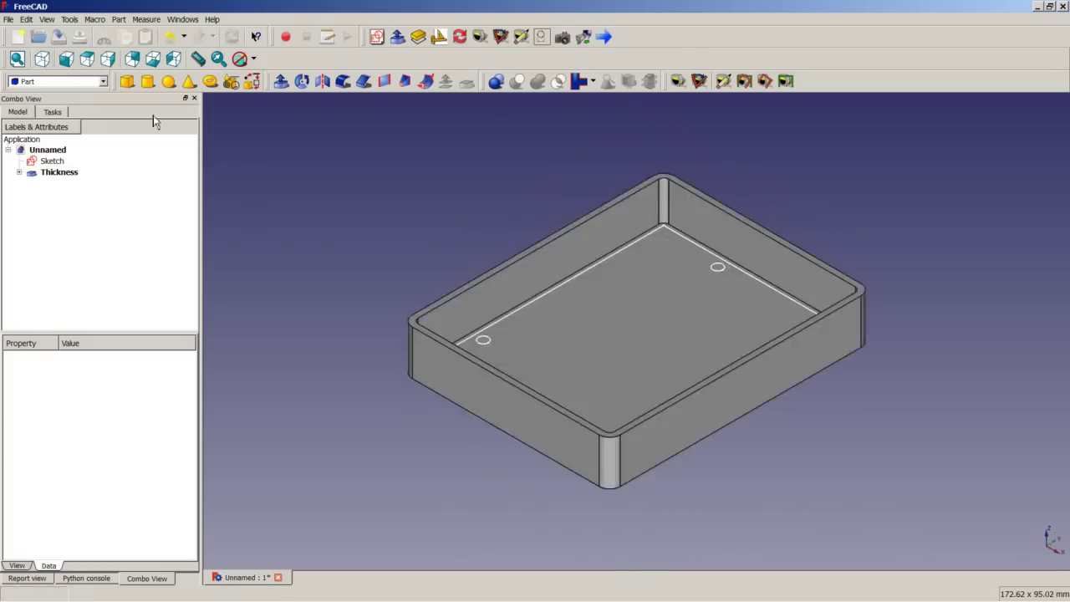
right_click(416, 222)
left_click(487, 270)
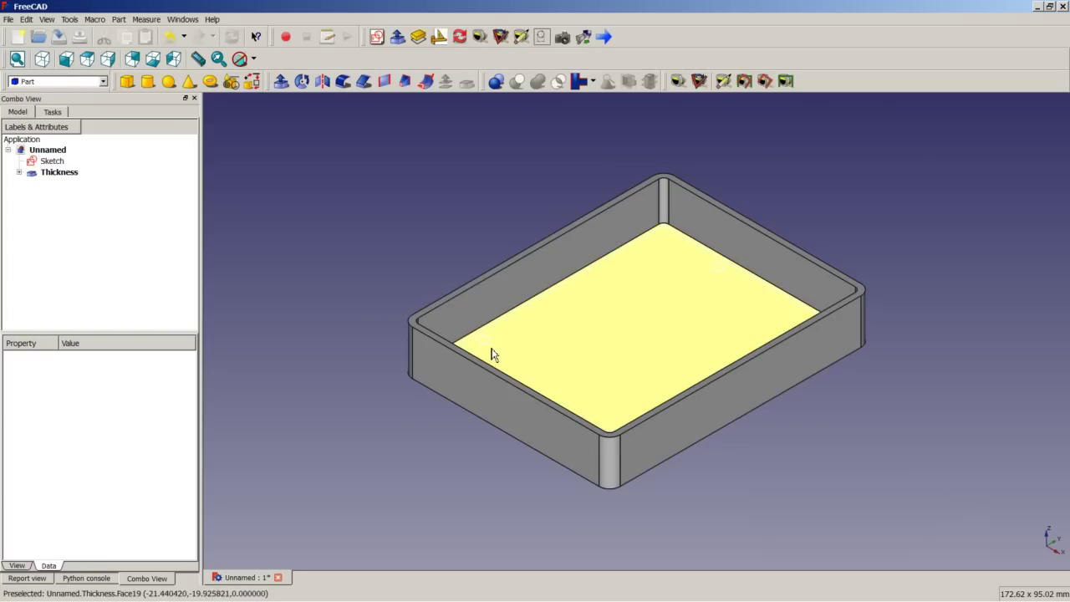
left_click(54, 162)
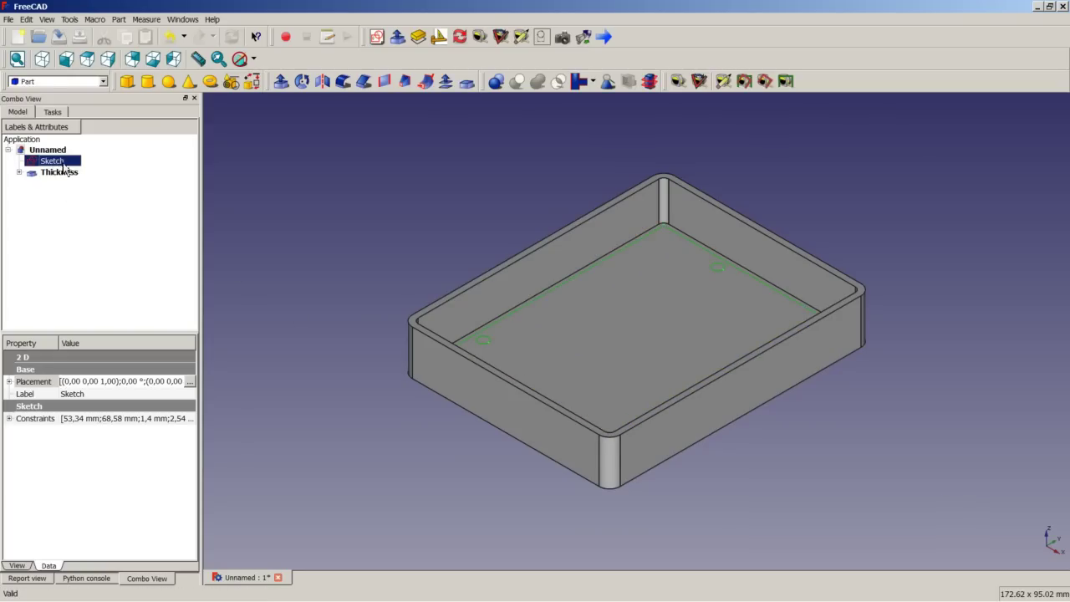
left_click(26, 19)
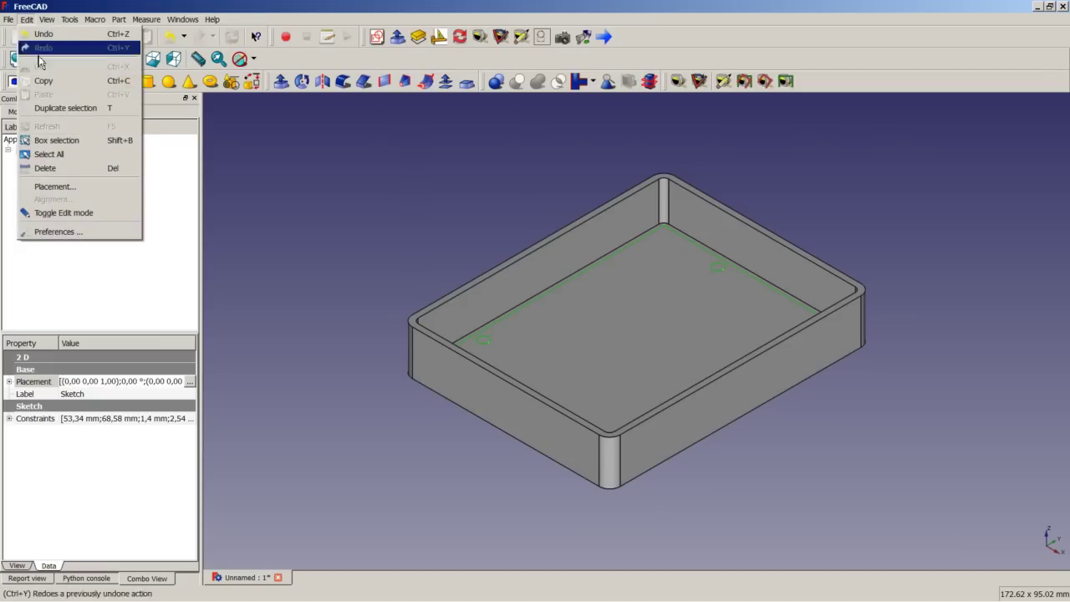
left_click(51, 111)
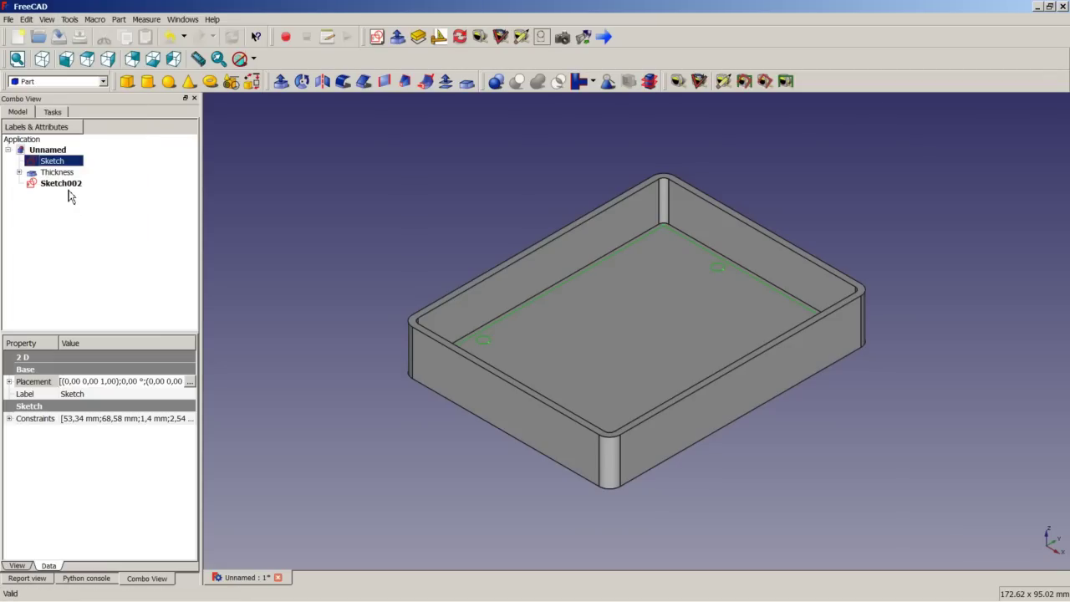
- Select the tray's inner floor face and switch to the Part Design workbench
left_click(290, 214)
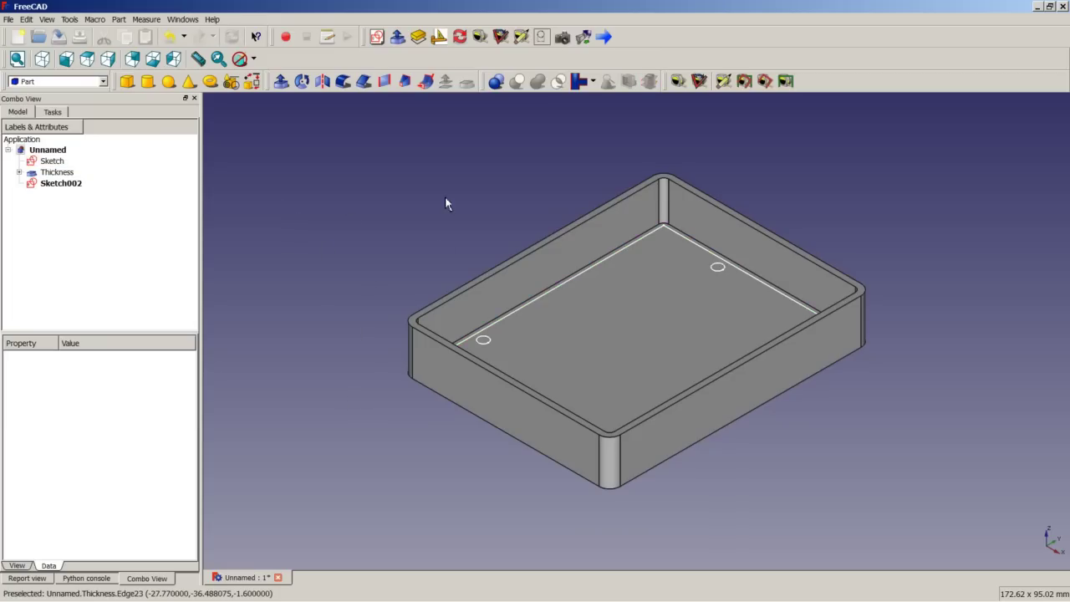
left_click(654, 340)
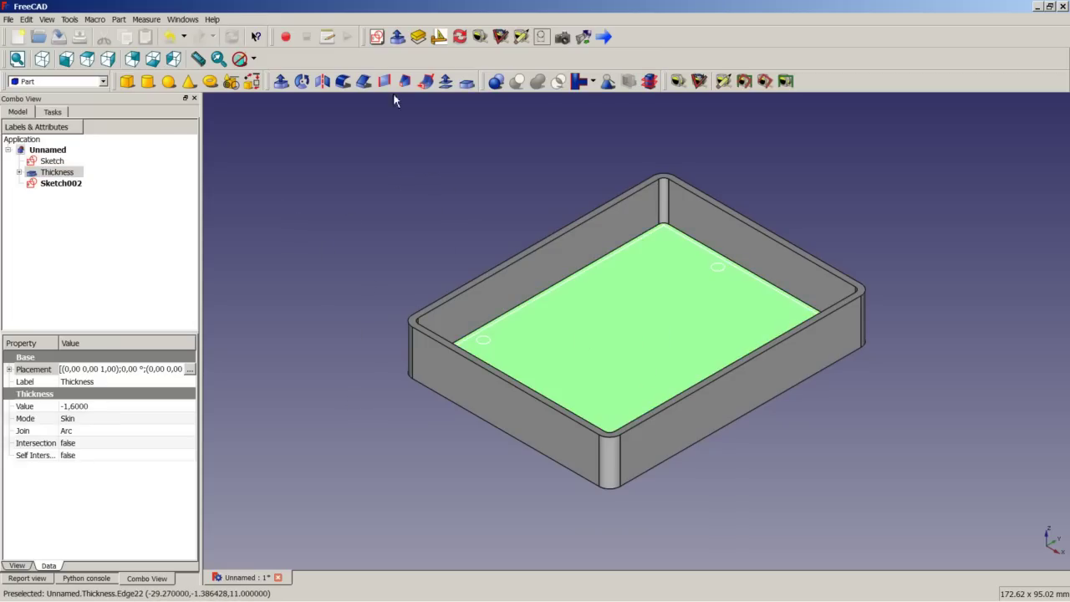
left_click(419, 38)
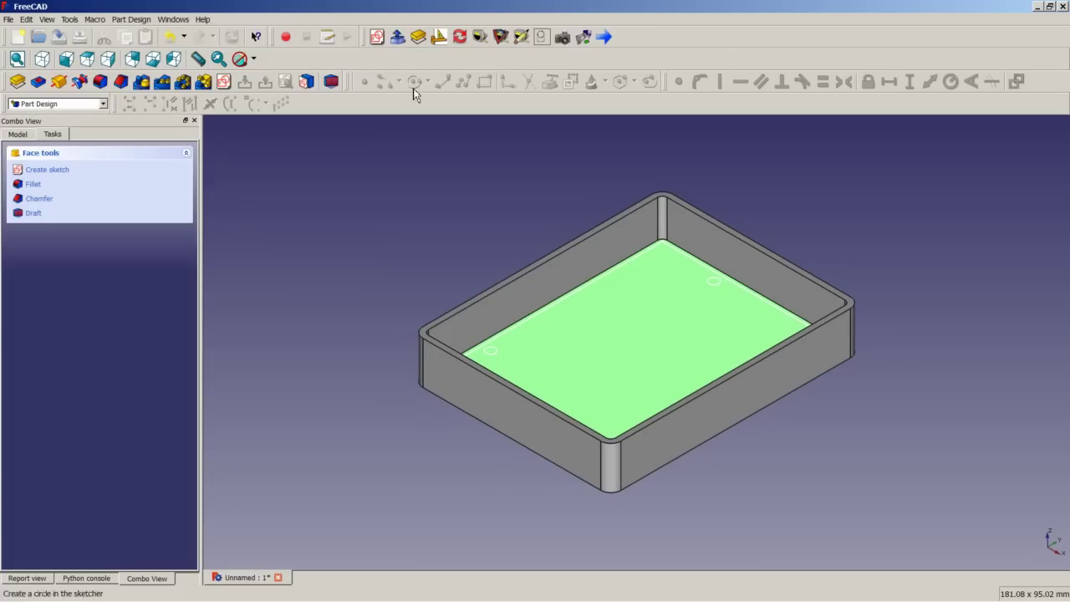
- Map Sketch002 onto the tray's inner floor face
left_click(307, 84)
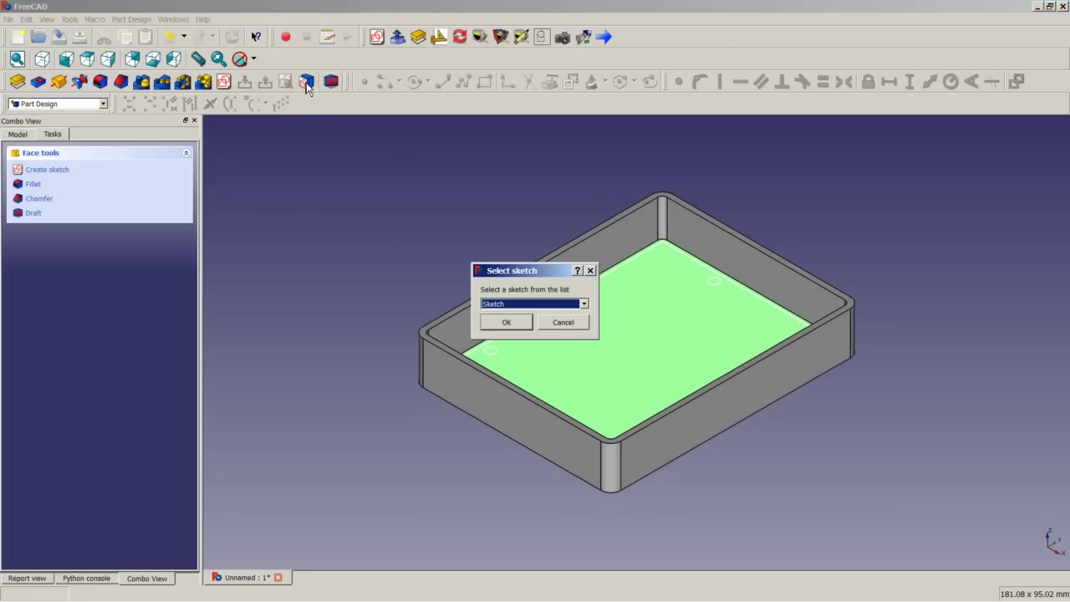
left_click(522, 305)
left_click(513, 335)
left_click(508, 322)
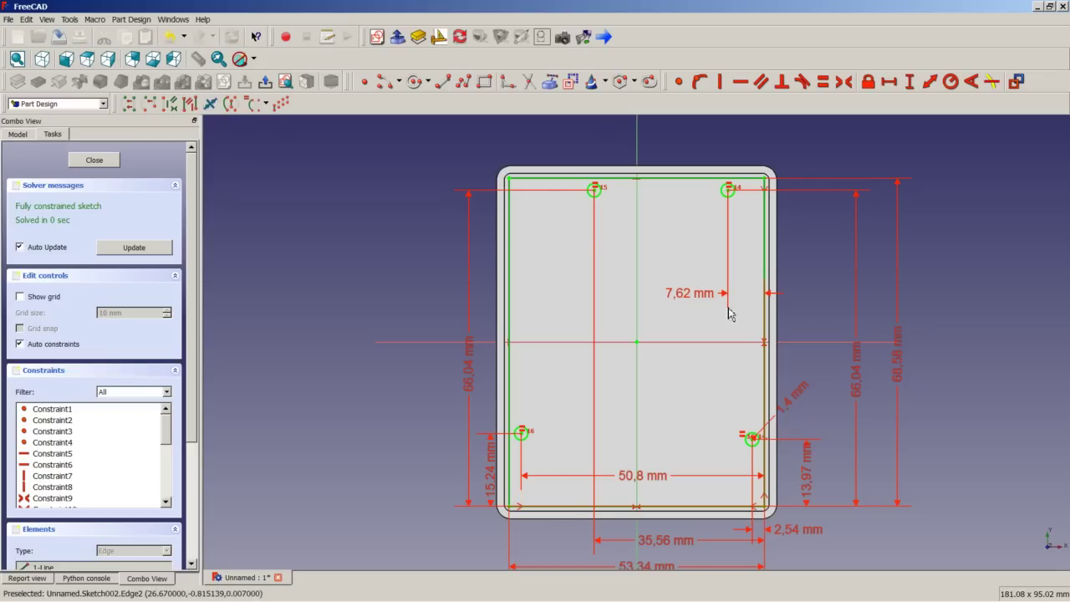
- Toggle Sketch002's rectangle edges to construction geometry
left_click(572, 82)
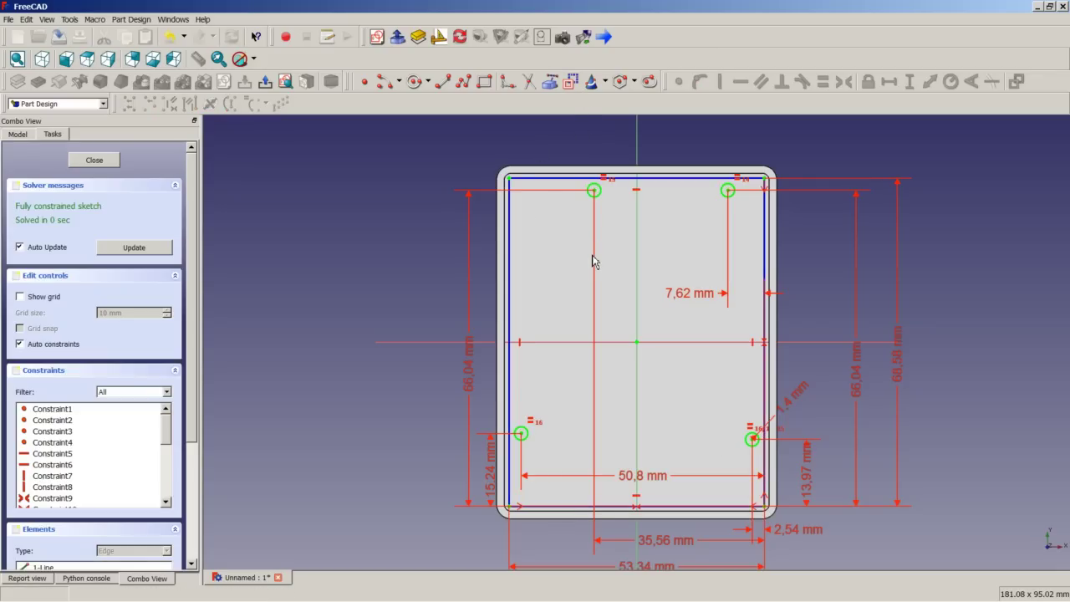
scroll(593, 262, "down", 3)
scroll(679, 276, "up", 3)
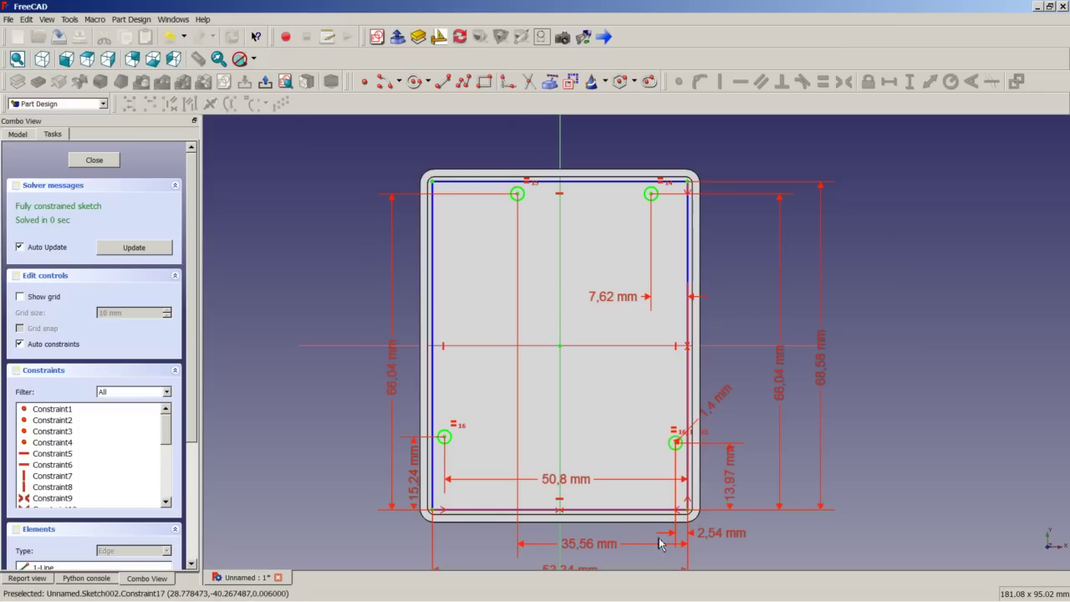
scroll(635, 508, "down", 2)
scroll(636, 508, "up", 2)
scroll(631, 513, "down", 1)
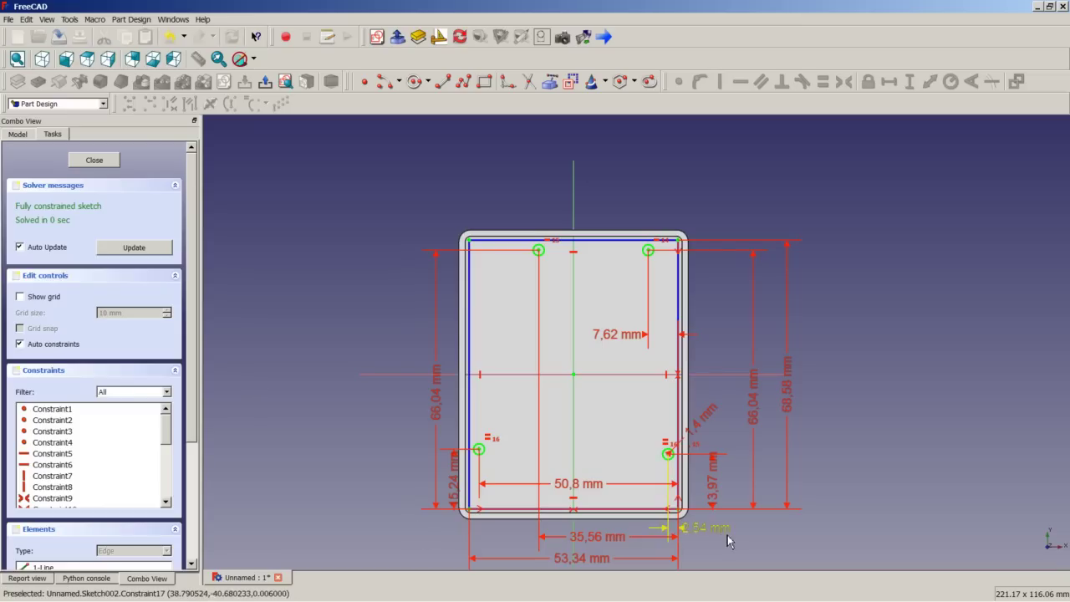
scroll(648, 512, "down", 1)
scroll(649, 511, "up", 4)
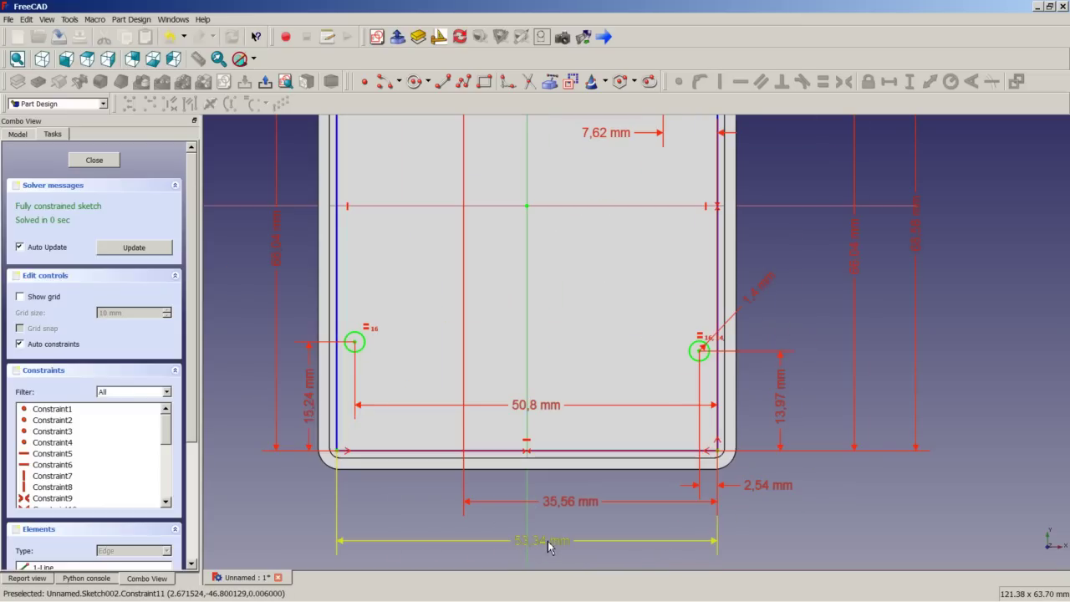
- Drive the 53,34 mm width dimension with the expression Sketch.Constraints.X
double_click(486, 541)
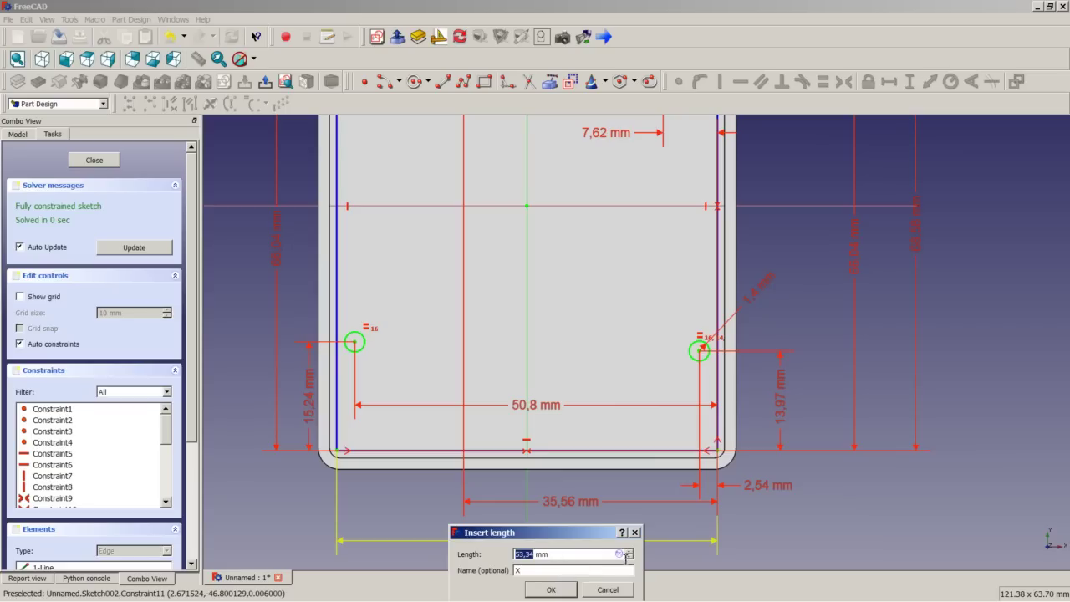
left_click(619, 554)
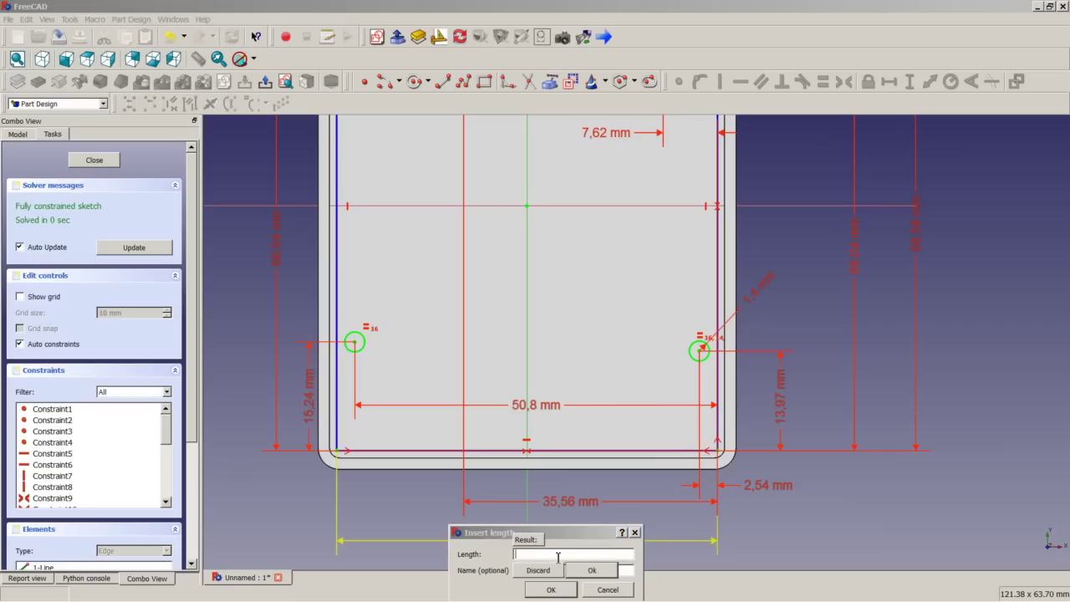
type("S")
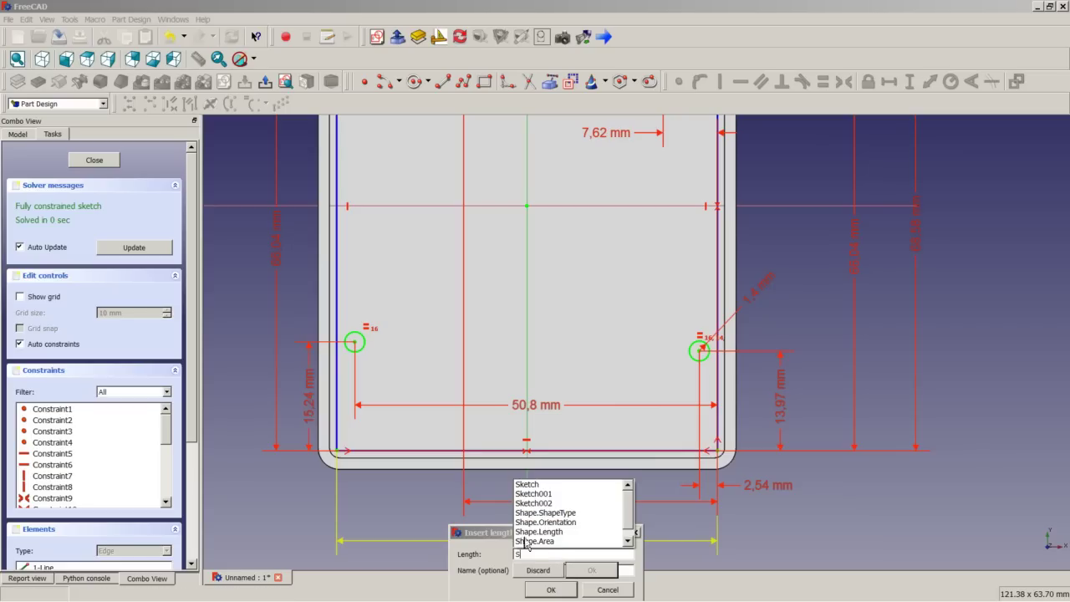
left_click(545, 484)
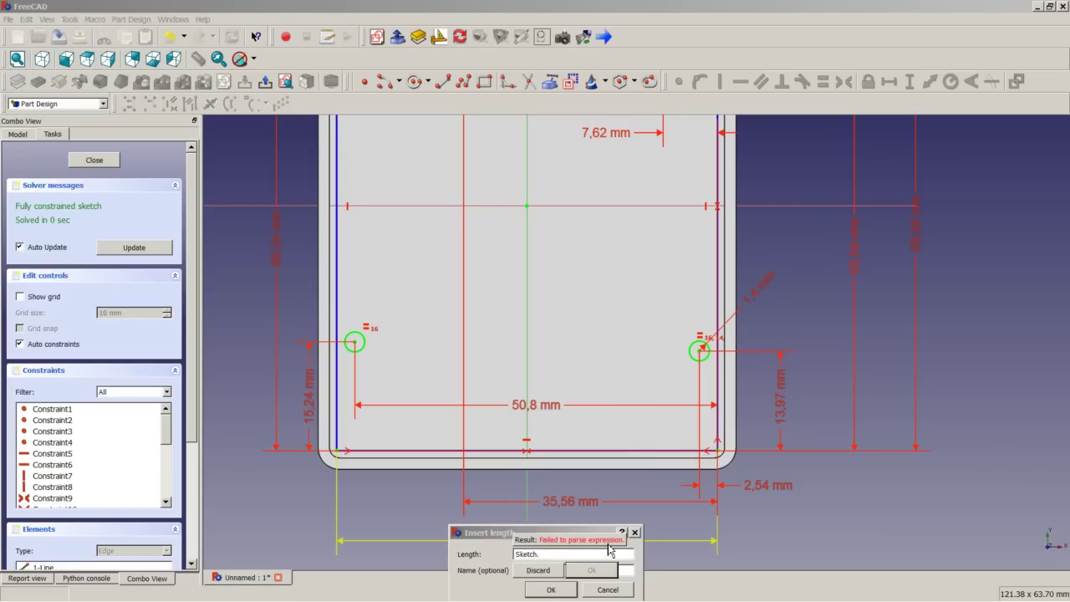
type("C")
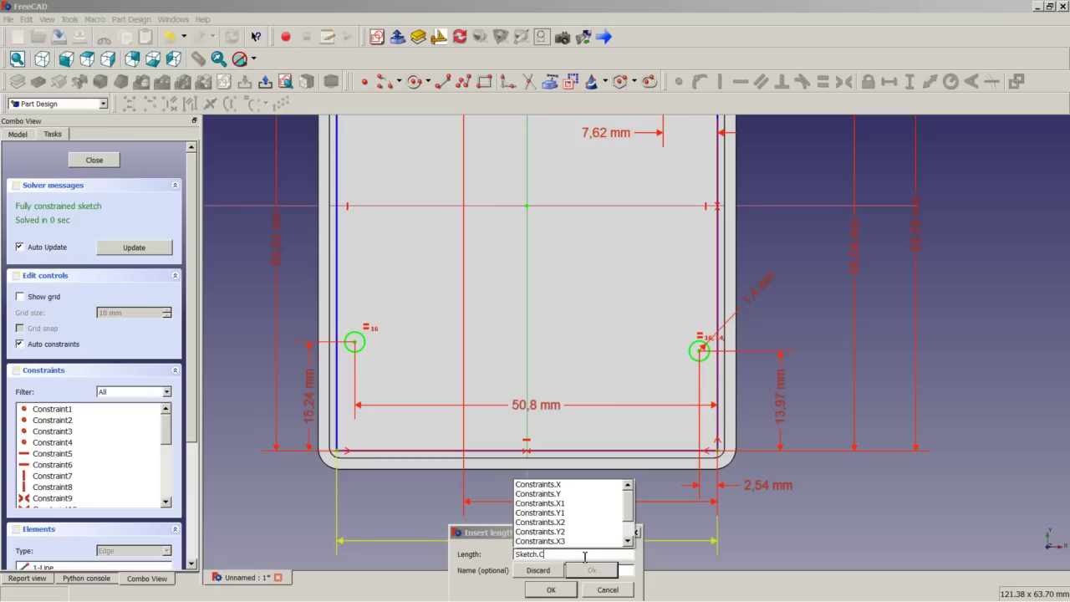
left_click(567, 487)
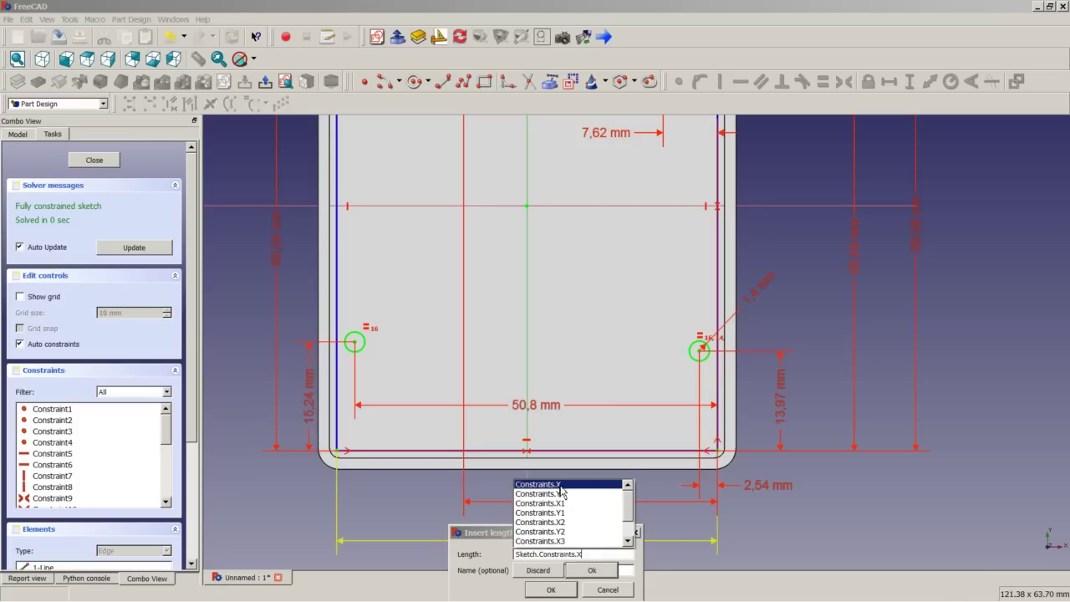
left_click(591, 570)
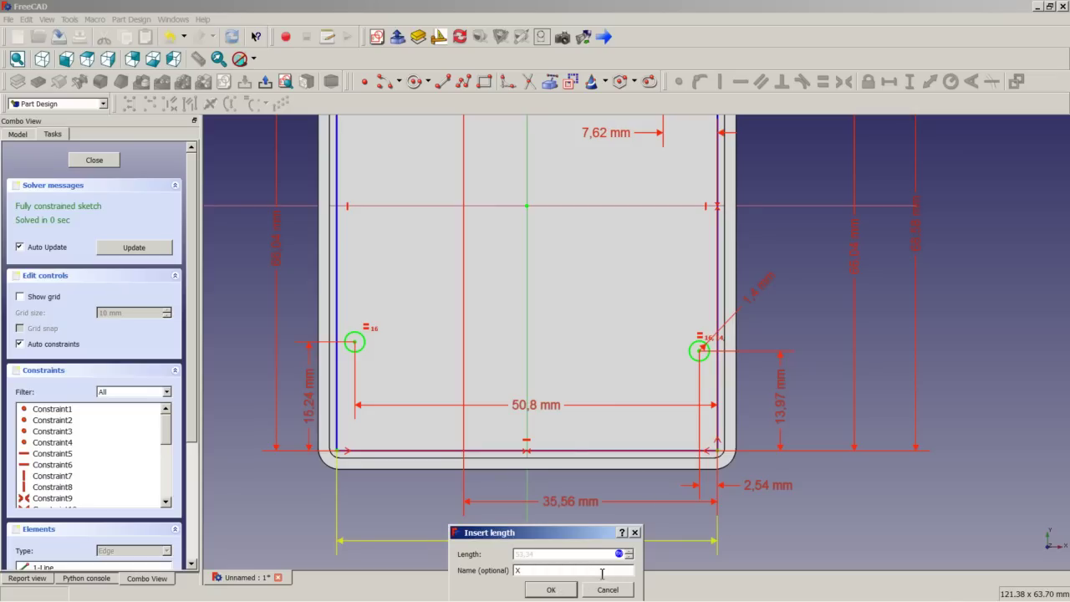
left_click(553, 588)
scroll(681, 497, "down", 3)
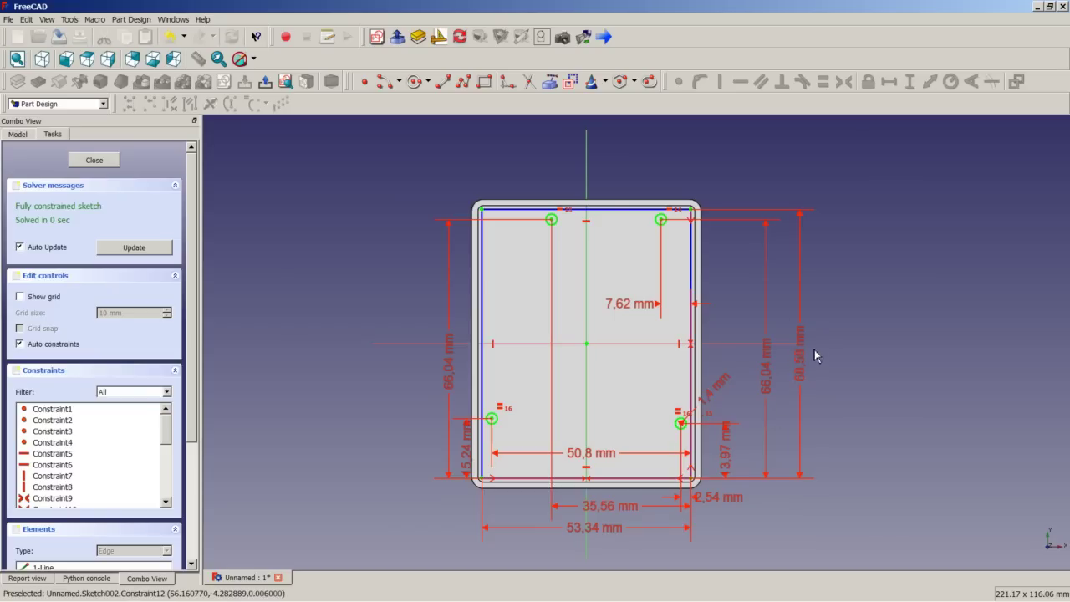
- Drive the 68,58 mm height dimension with the expression Sketch.Constraints.Y
double_click(801, 373)
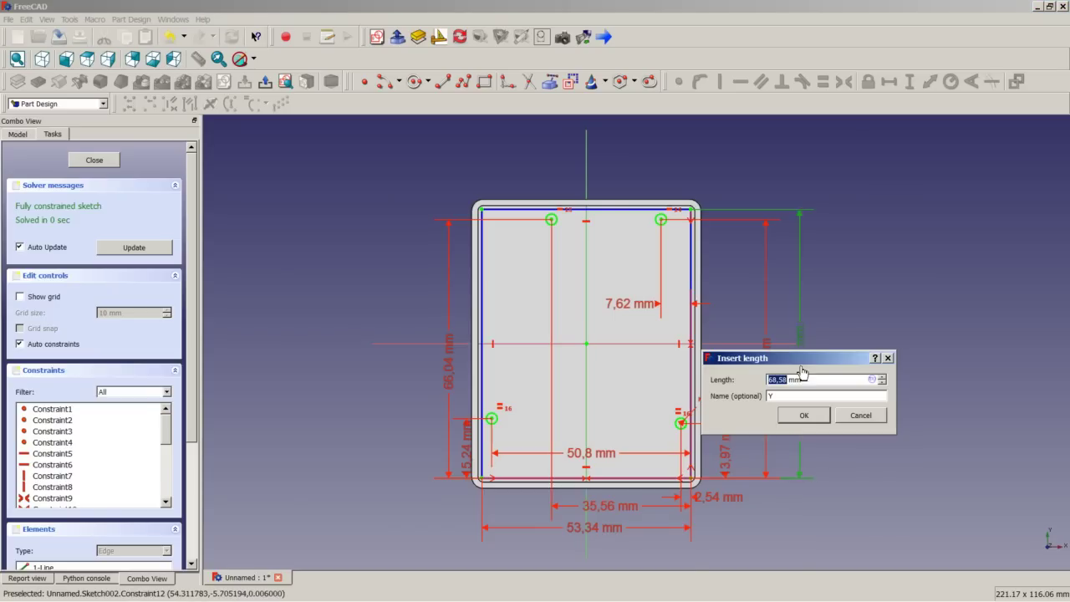
left_click(874, 382)
left_click(872, 381)
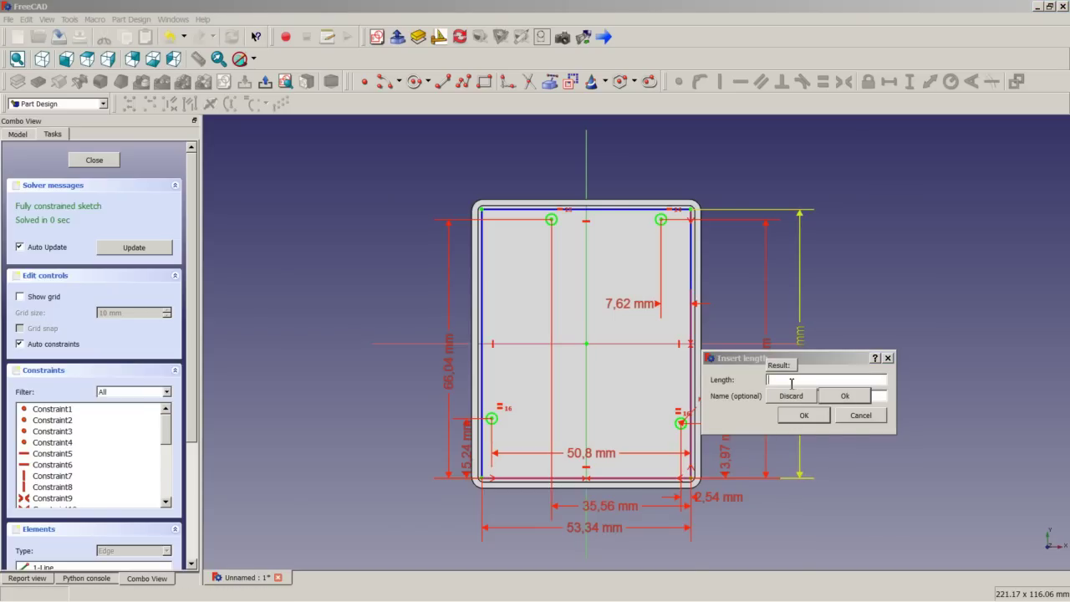
type("S")
left_click(791, 391)
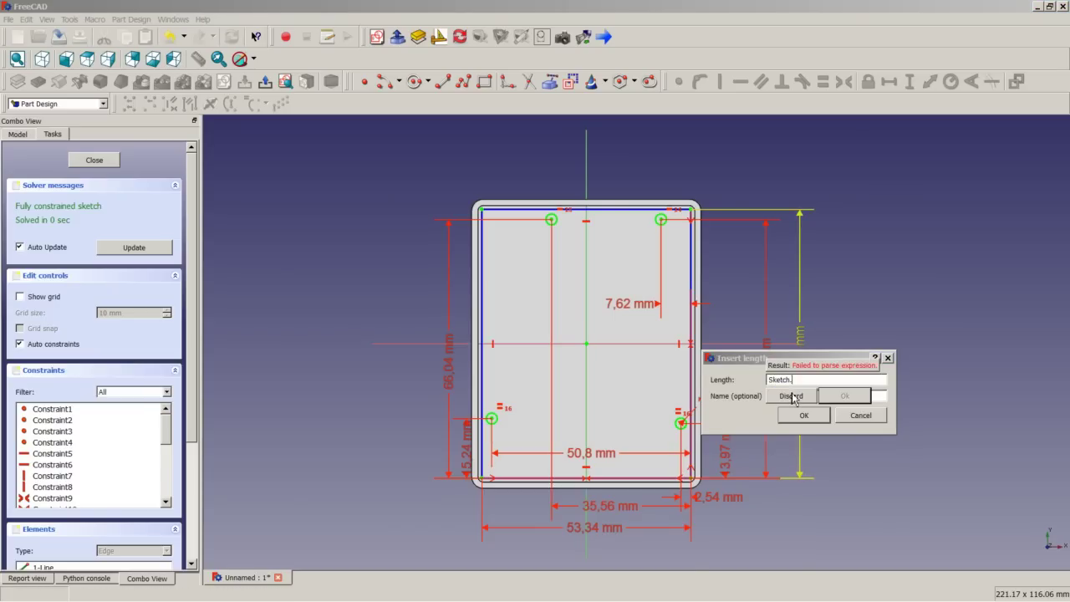
type("C")
left_click(796, 401)
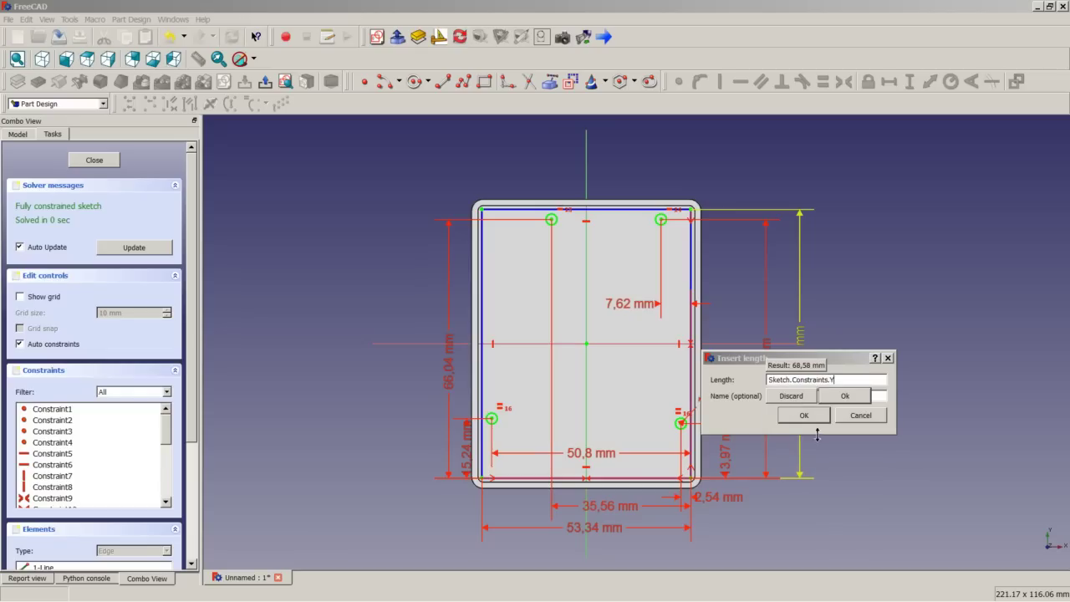
key("Return")
left_click(819, 418)
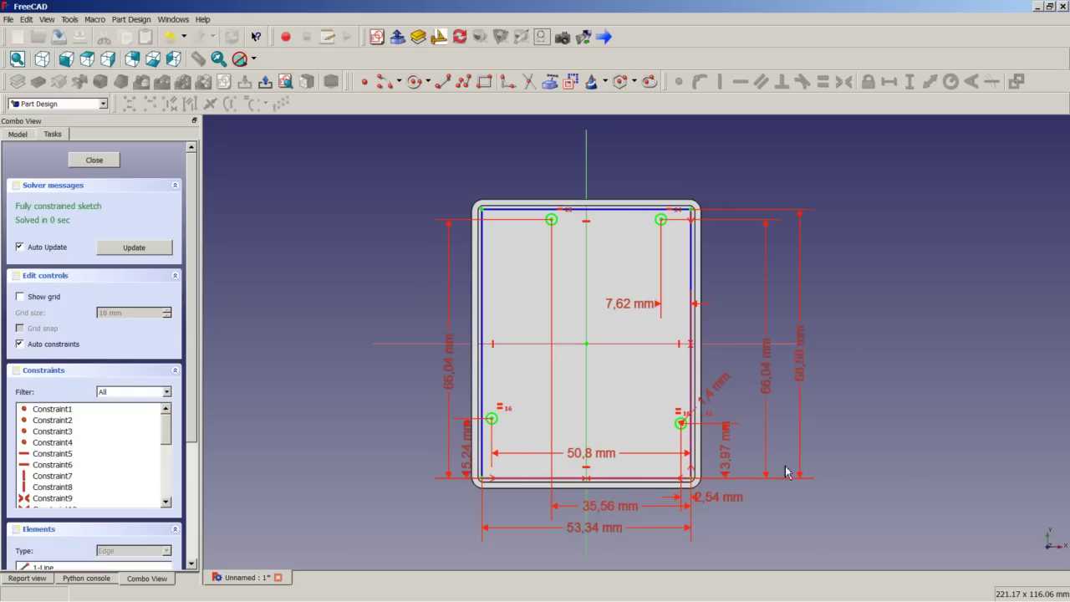
- Drive the 2,54 mm offset dimension with the expression Sketch.Constraints.X1
double_click(732, 504)
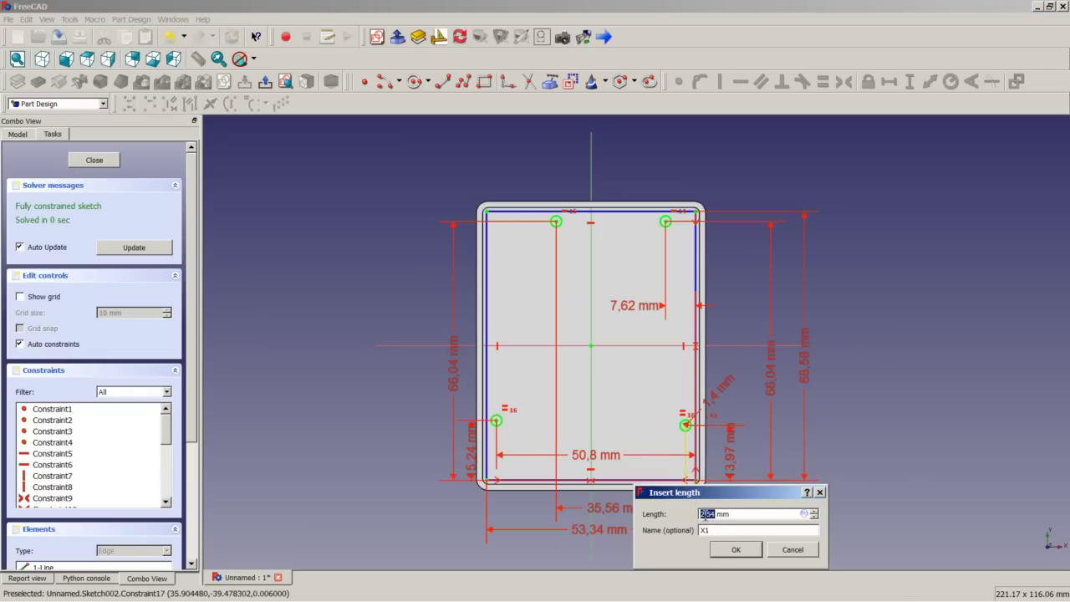
left_click(804, 515)
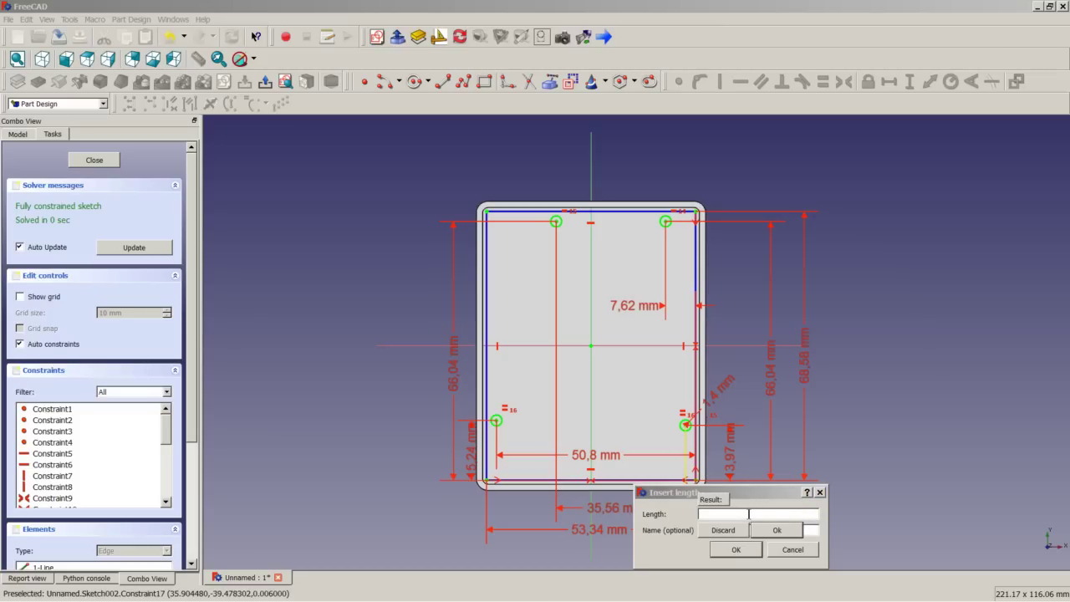
type("S")
left_click(741, 526)
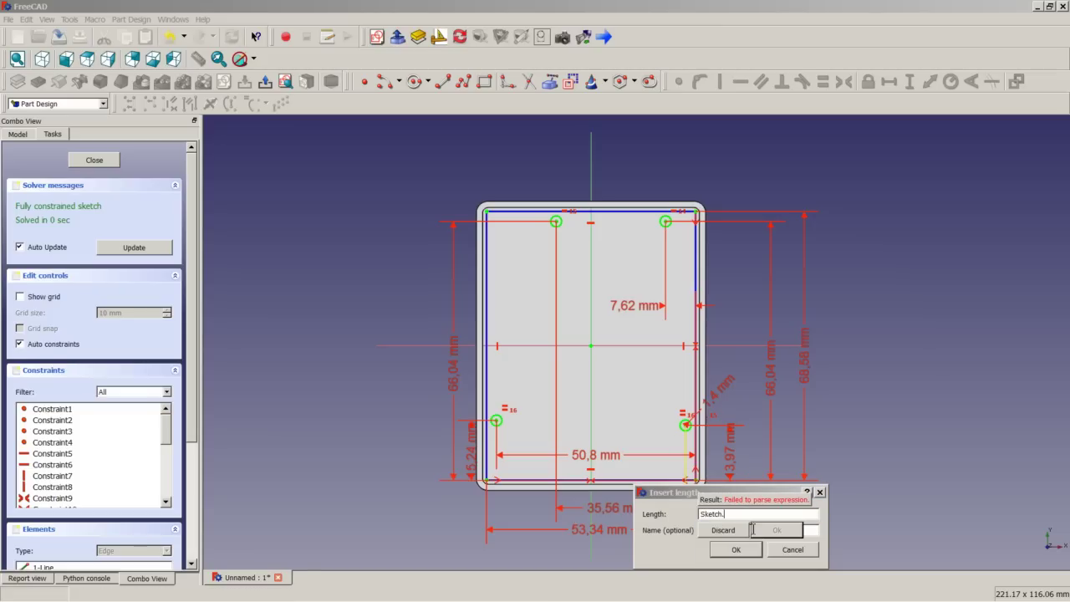
type("C")
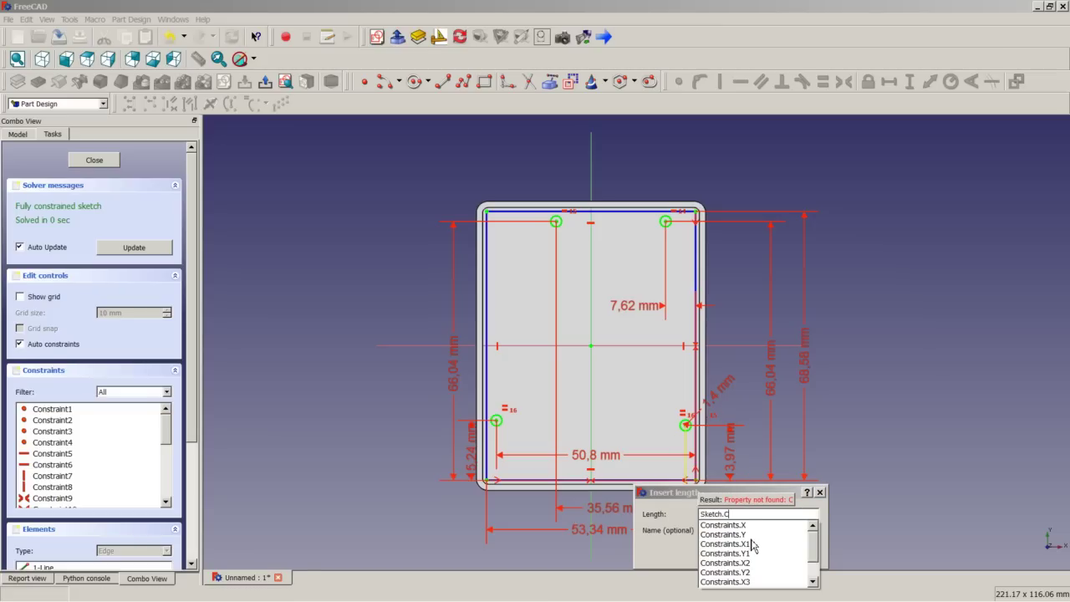
left_click(749, 545)
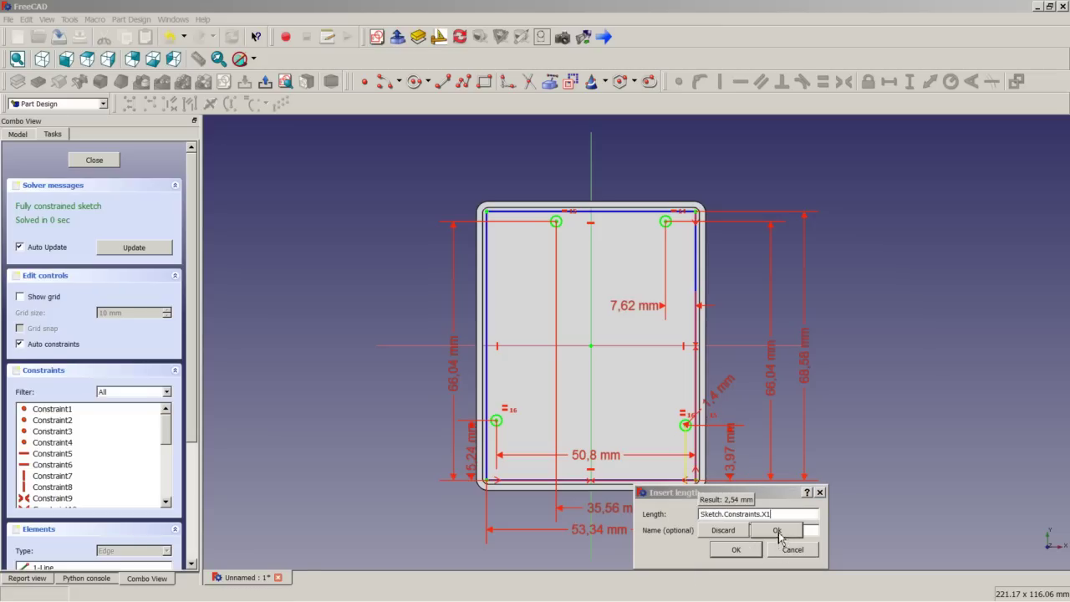
left_click(777, 530)
left_click(736, 549)
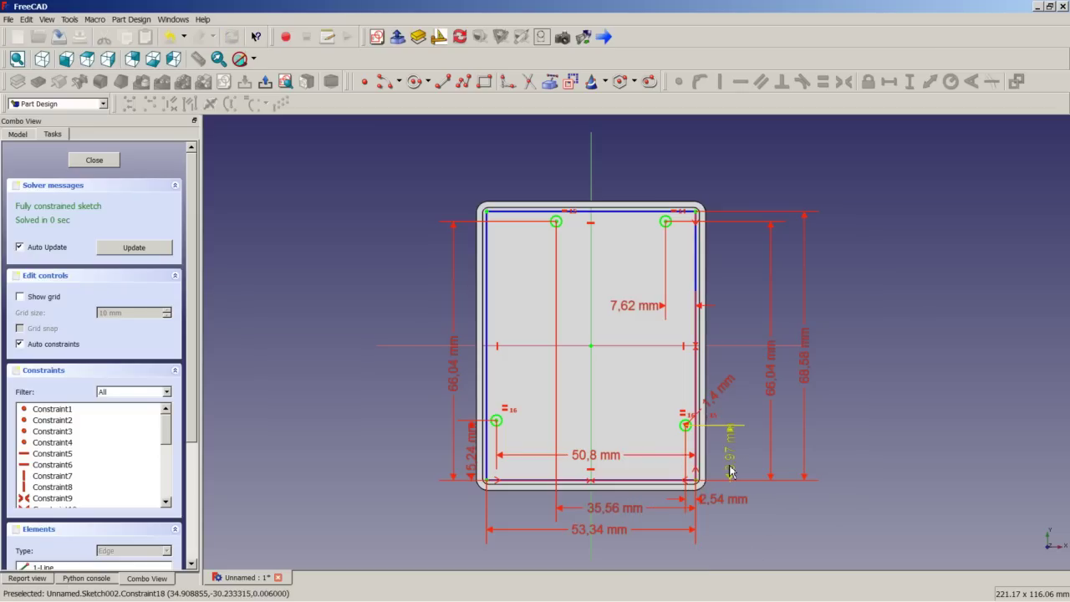
- Drive the 13,97 mm vertical offset with the expression Sketch.Constraints.Y1
double_click(730, 458)
left_click(800, 478)
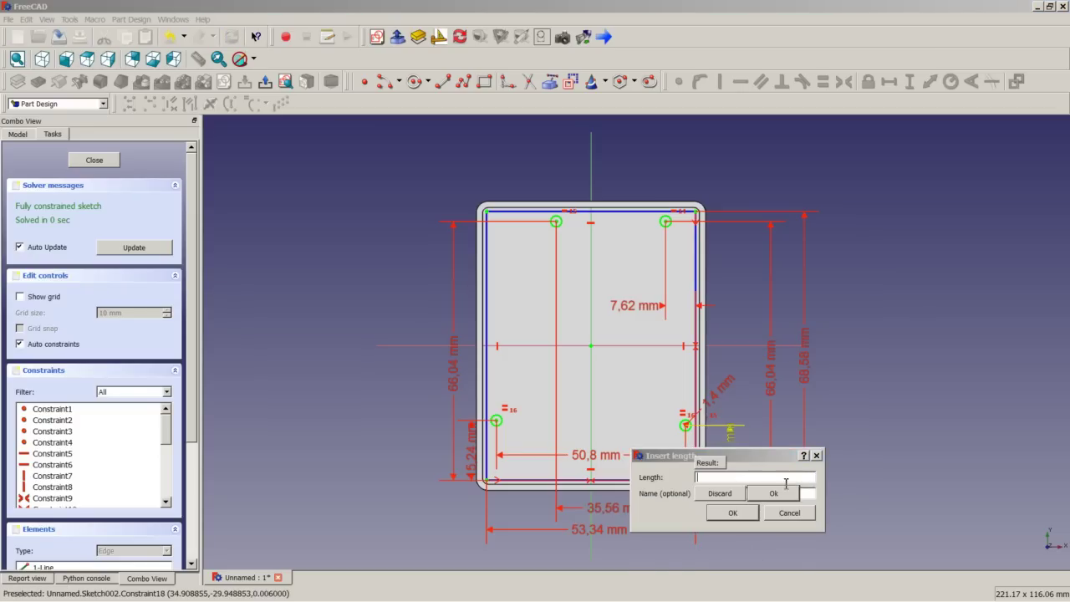
type("Sketch.")
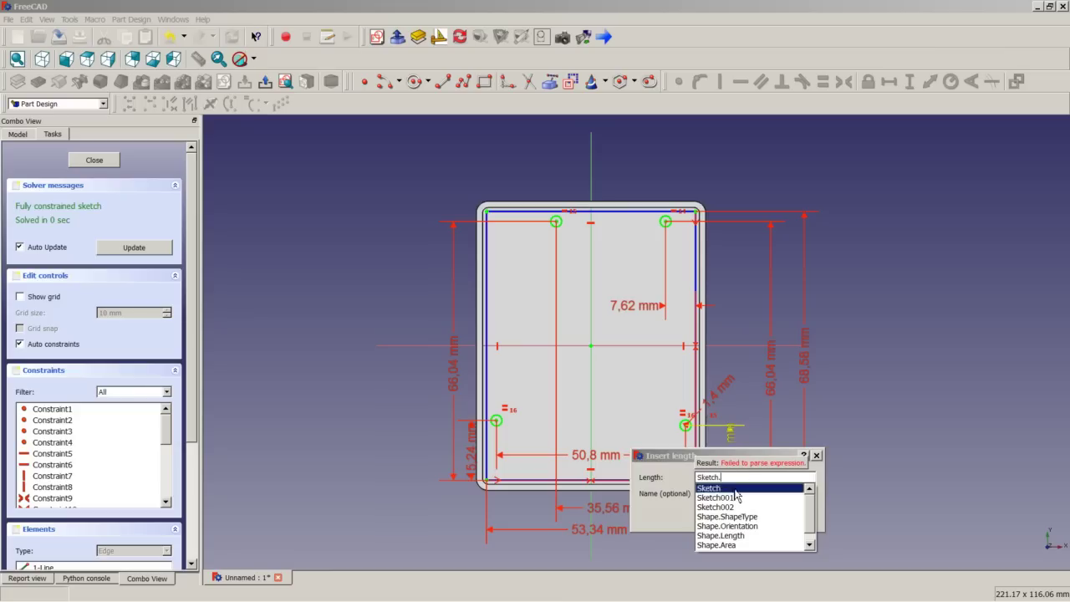
left_click(739, 489)
type(".C")
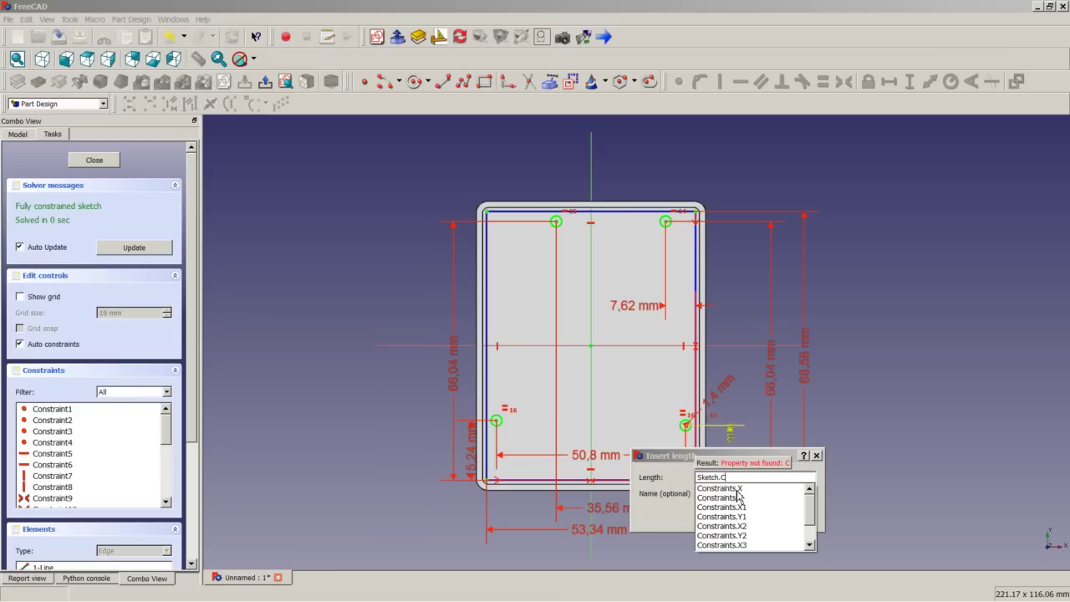
left_click(744, 516)
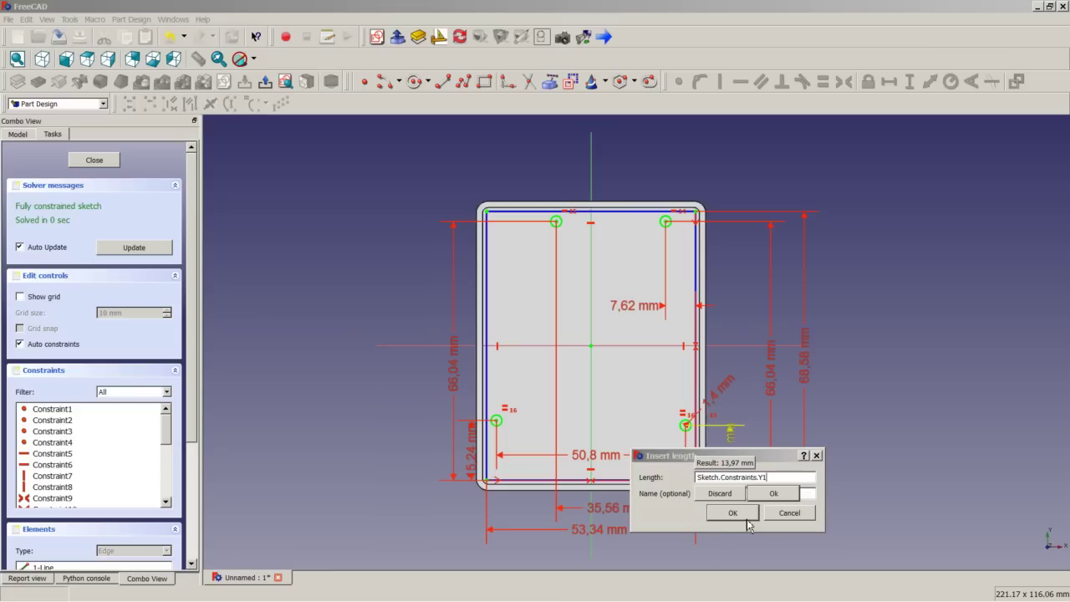
left_click(778, 495)
type("Y1")
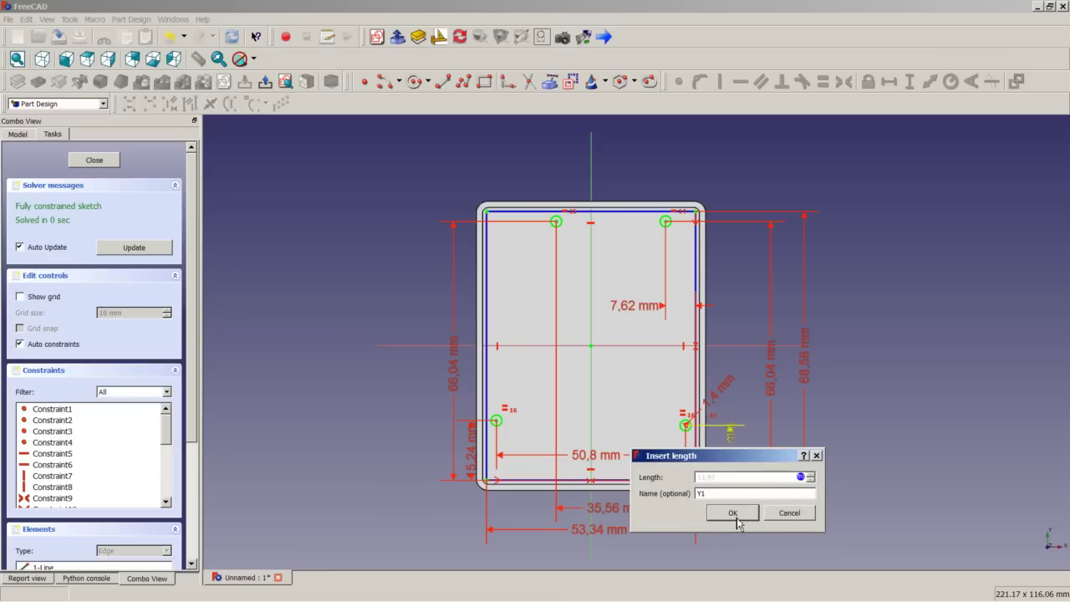
left_click(739, 518)
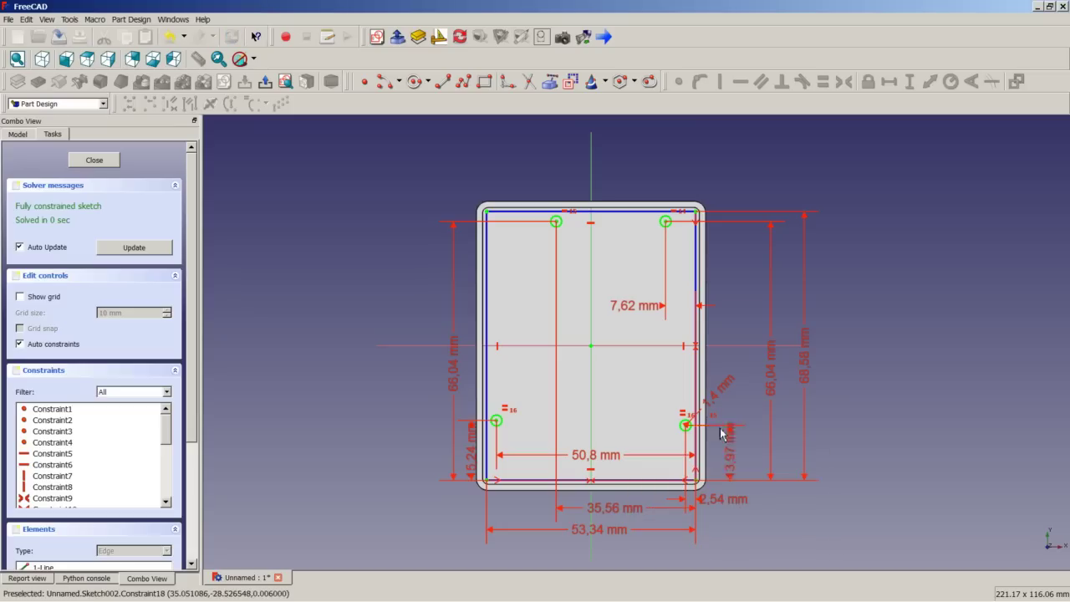
- Link the 7,62 mm and 66,04 mm dimensions to Sketch.Constraints.X2 and Sketch.Constraints.Y2
double_click(639, 310)
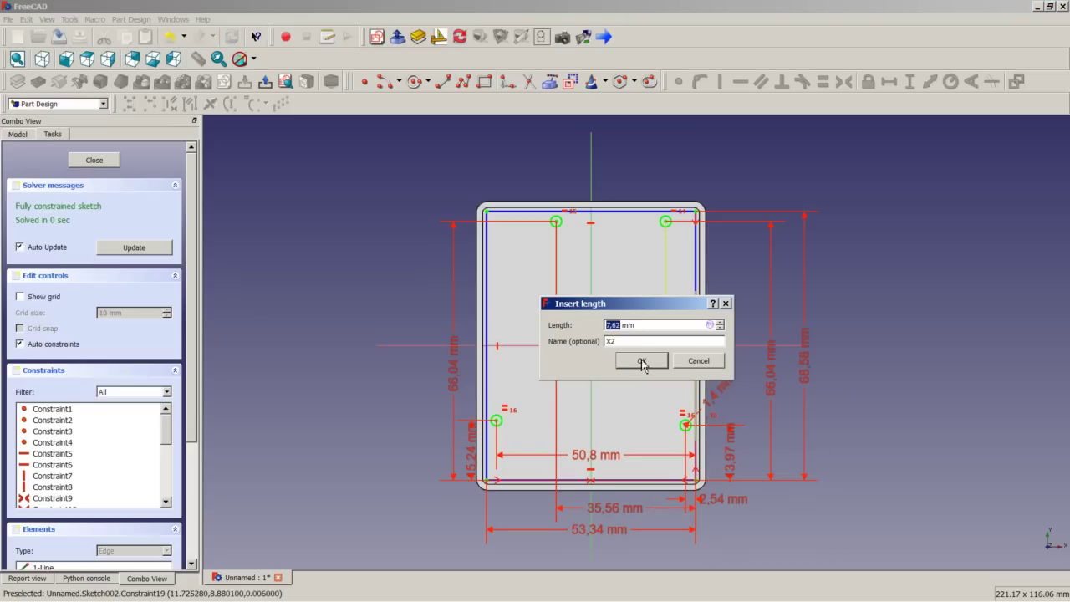
left_click(710, 324)
type("S")
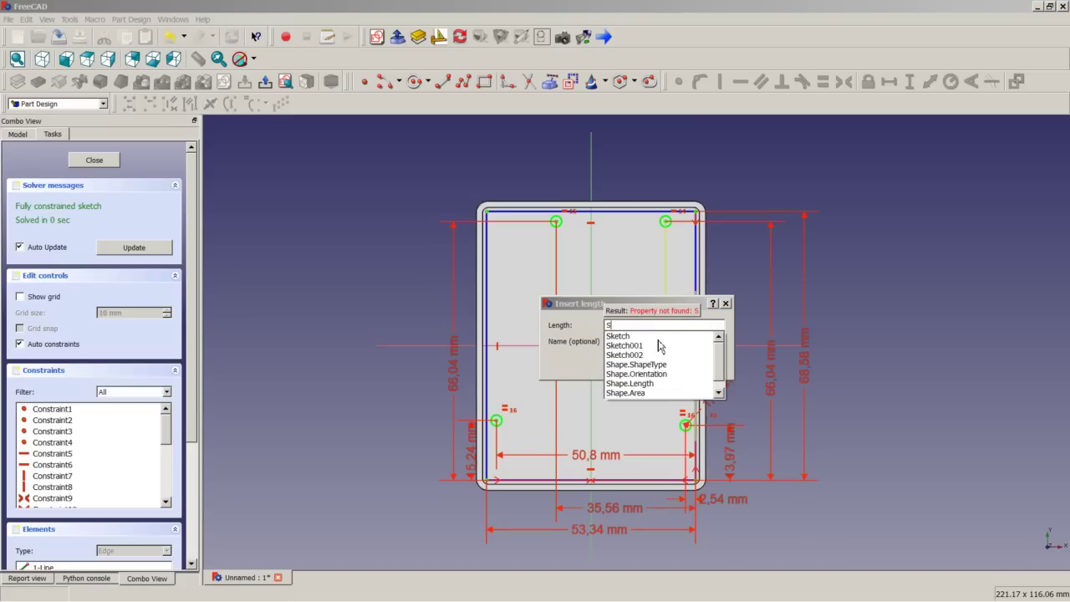
type("ketch.Constraints.X2")
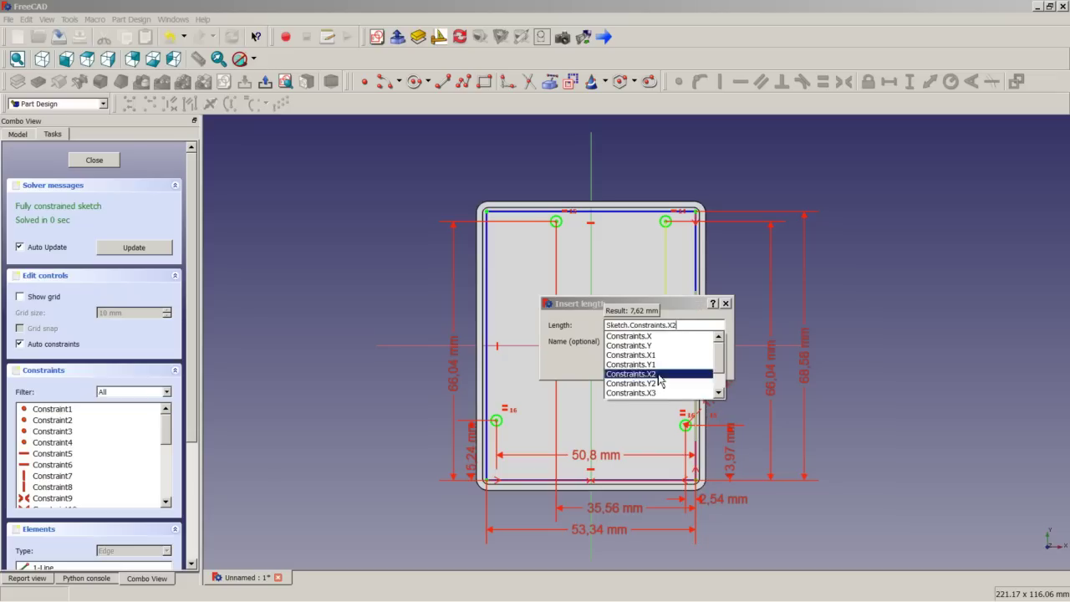
left_click(660, 382)
left_click(680, 342)
left_click(656, 361)
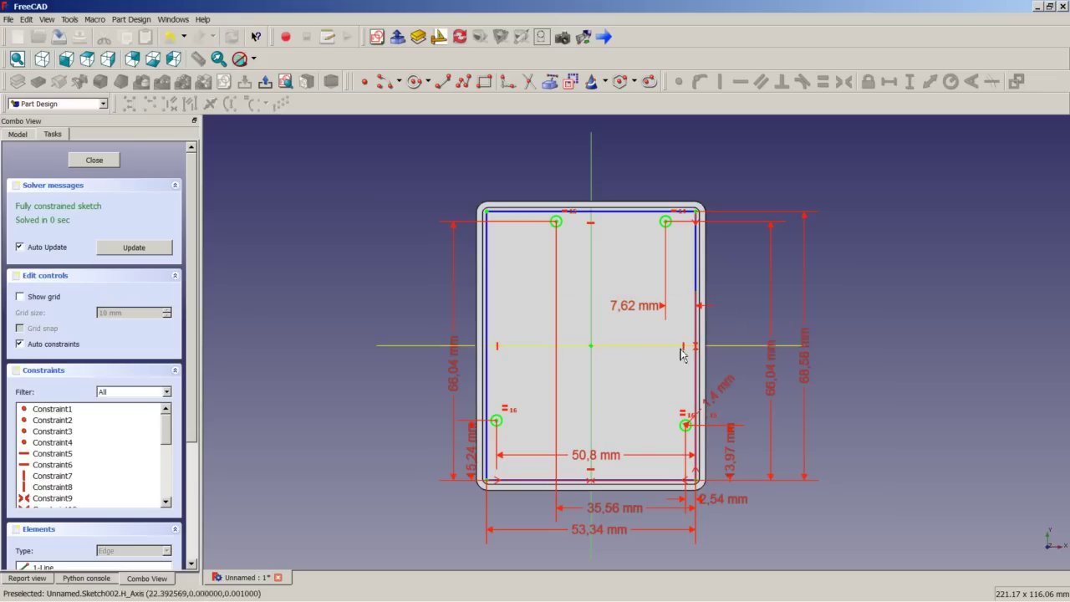
double_click(772, 381)
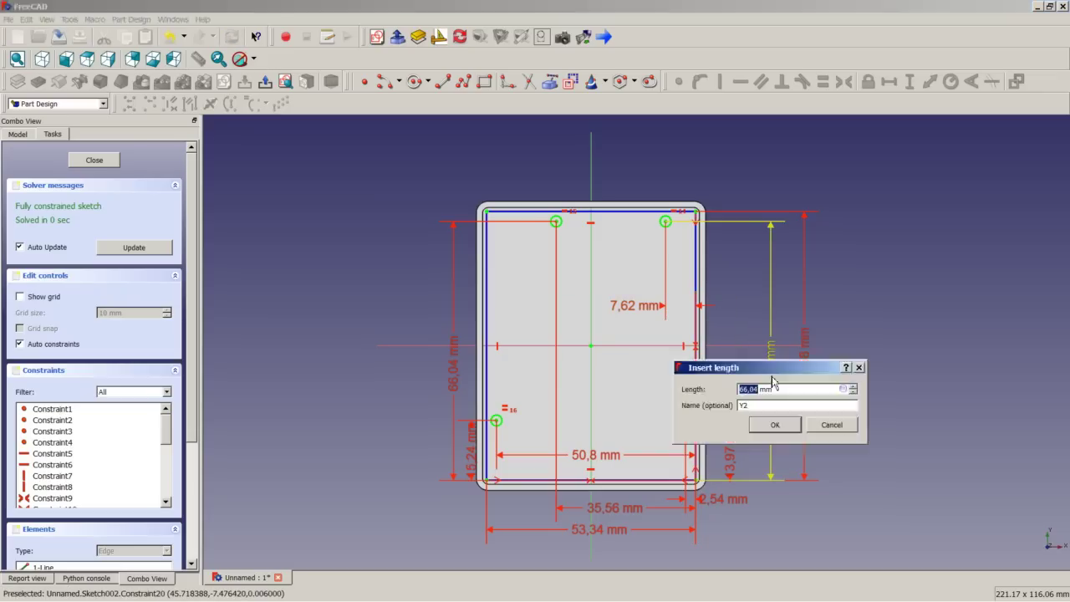
left_click(845, 389)
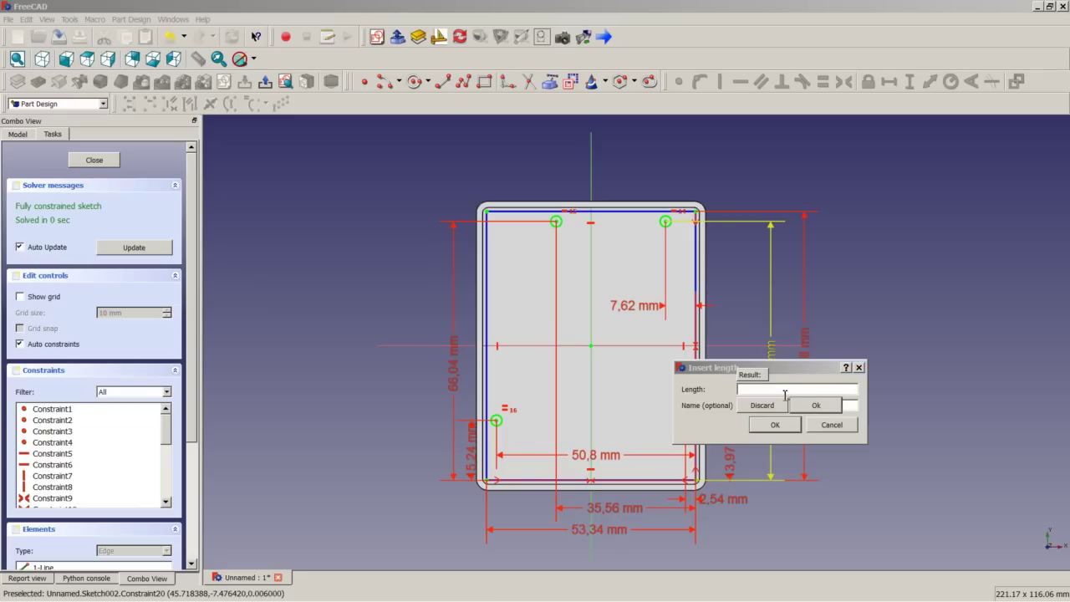
type("Sketch.")
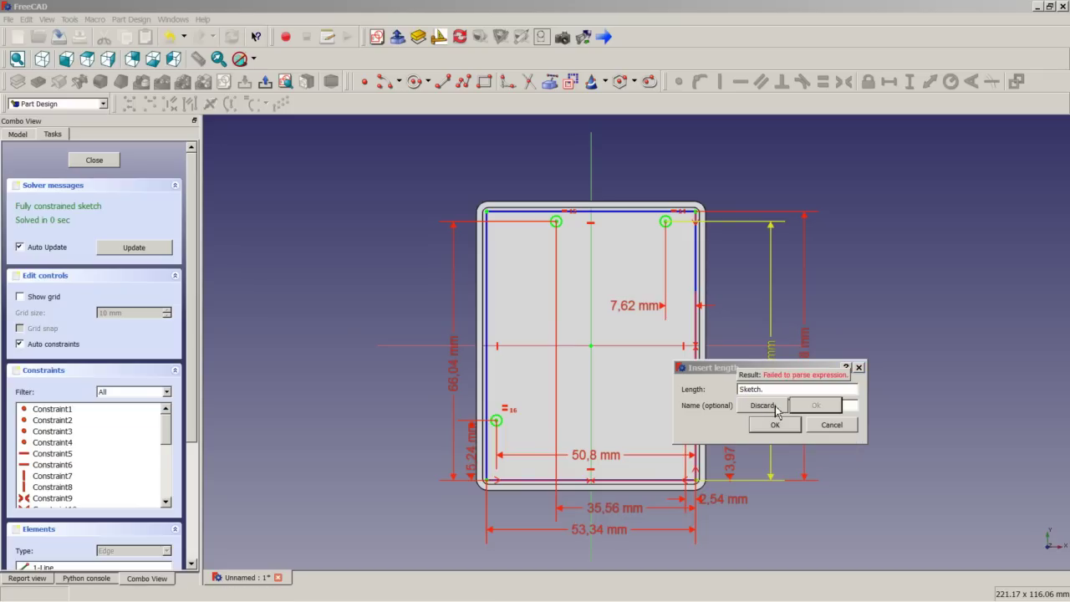
type("C")
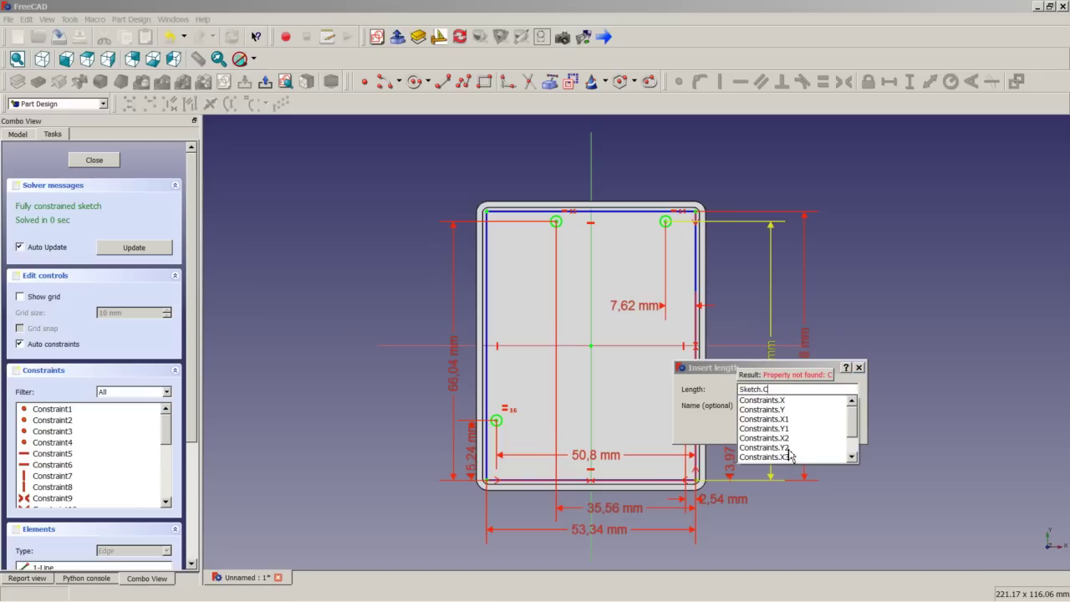
left_click(789, 448)
left_click(816, 407)
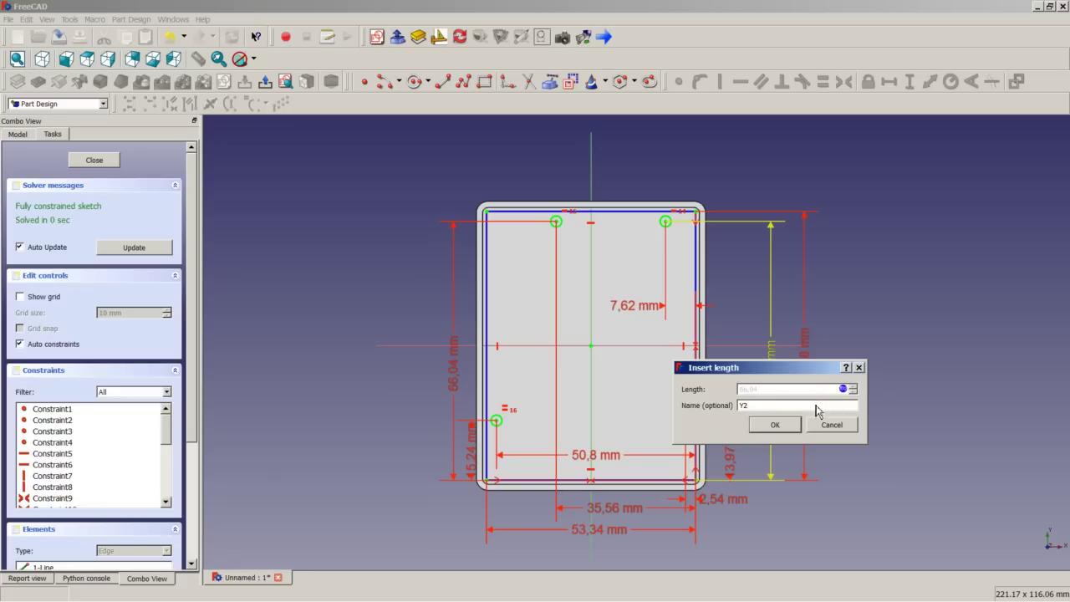
left_click(779, 424)
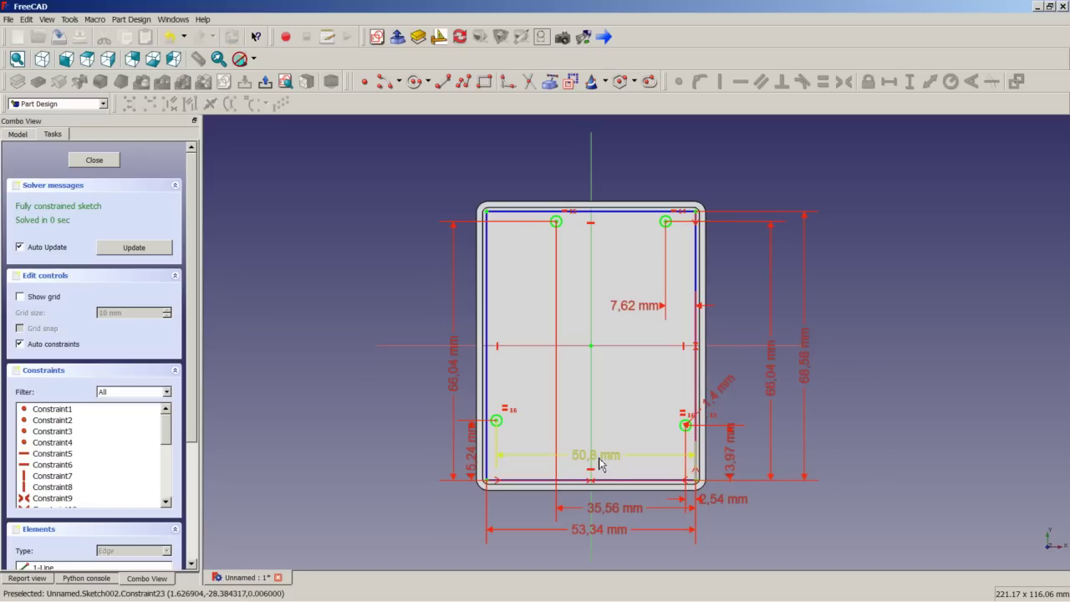
- Link the 35,56 mm and left 66,04 mm dimensions to the base sketch's X3 and Y3 constraints
double_click(619, 507)
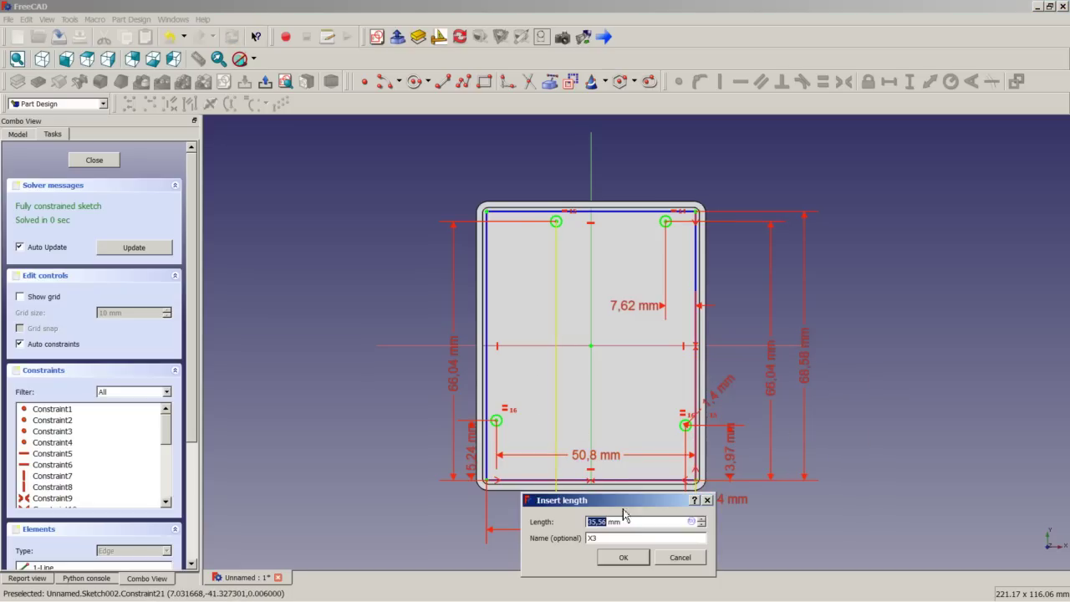
left_click(692, 521)
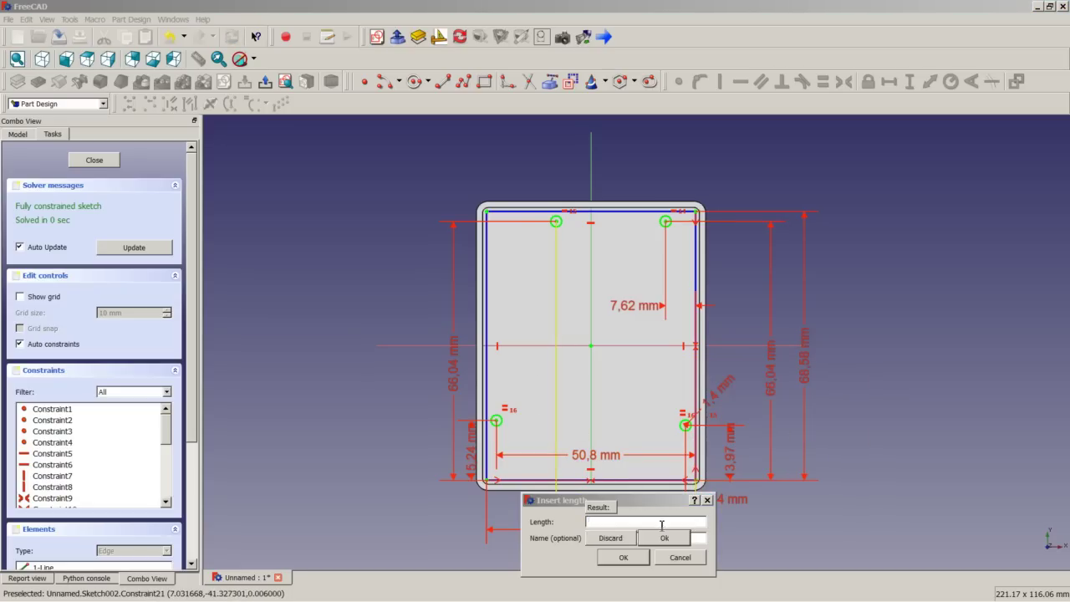
type("S")
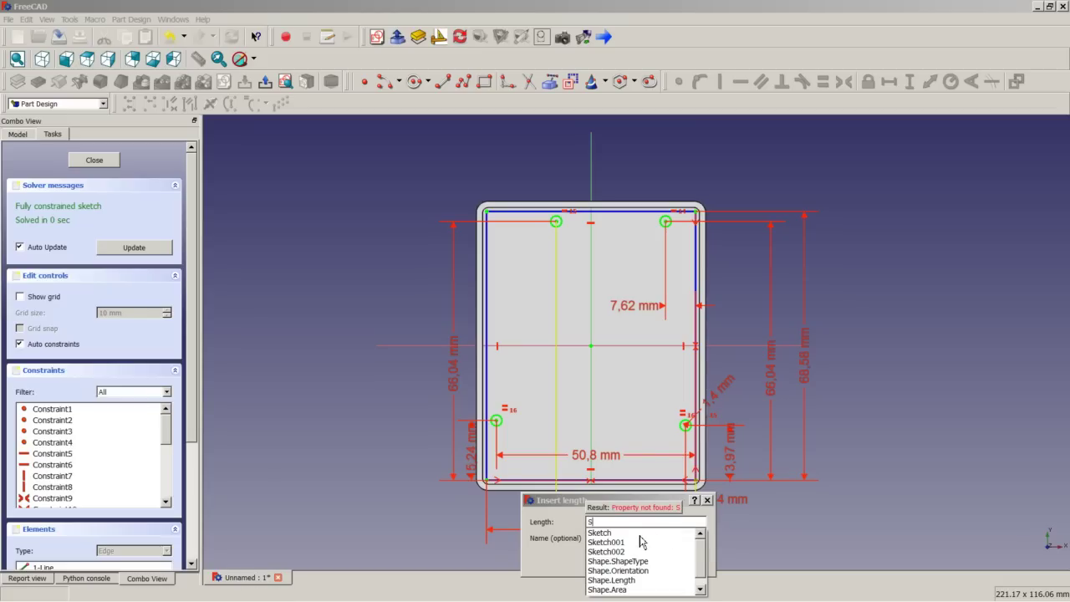
type("ketch.C")
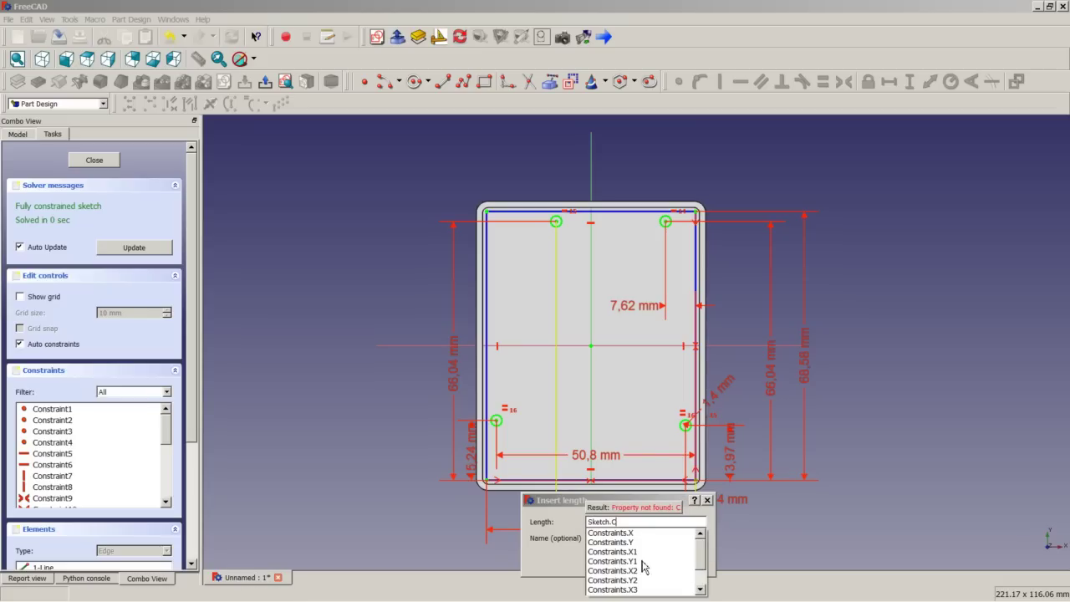
left_click(640, 592)
left_click(664, 538)
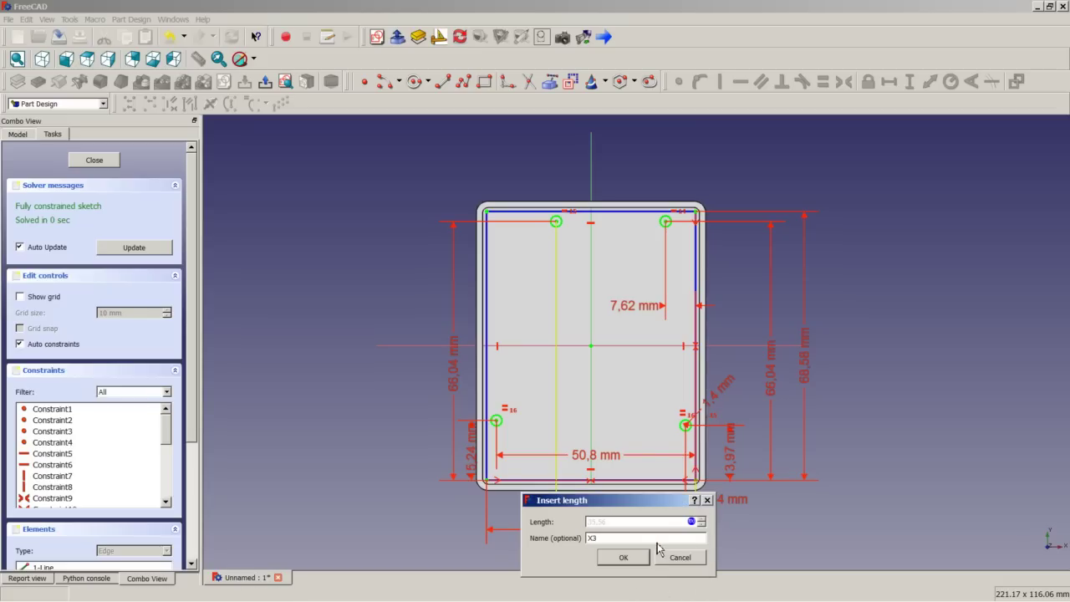
left_click(625, 557)
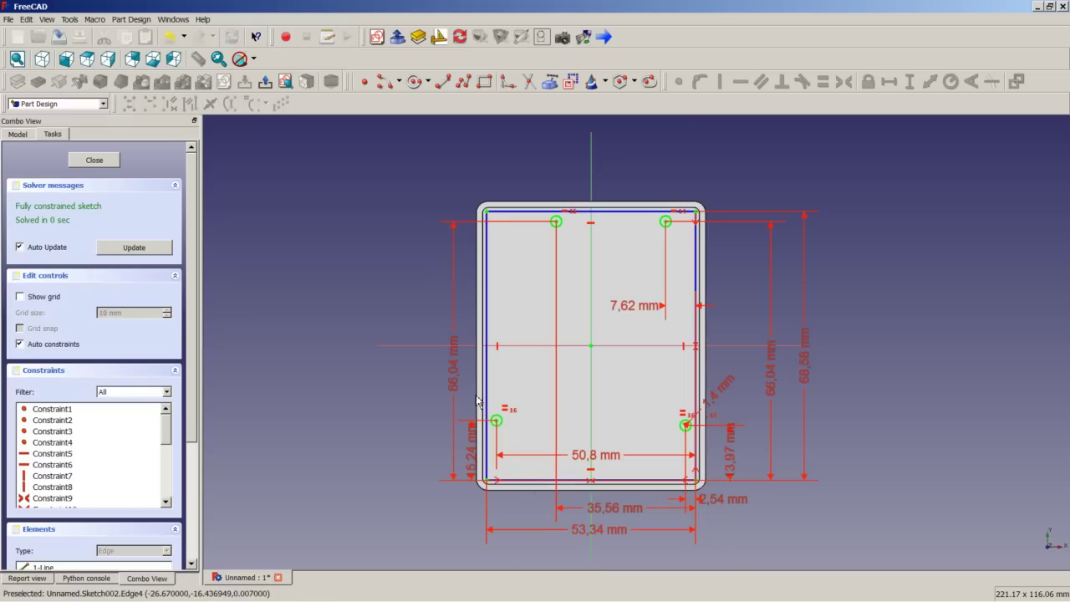
double_click(454, 359)
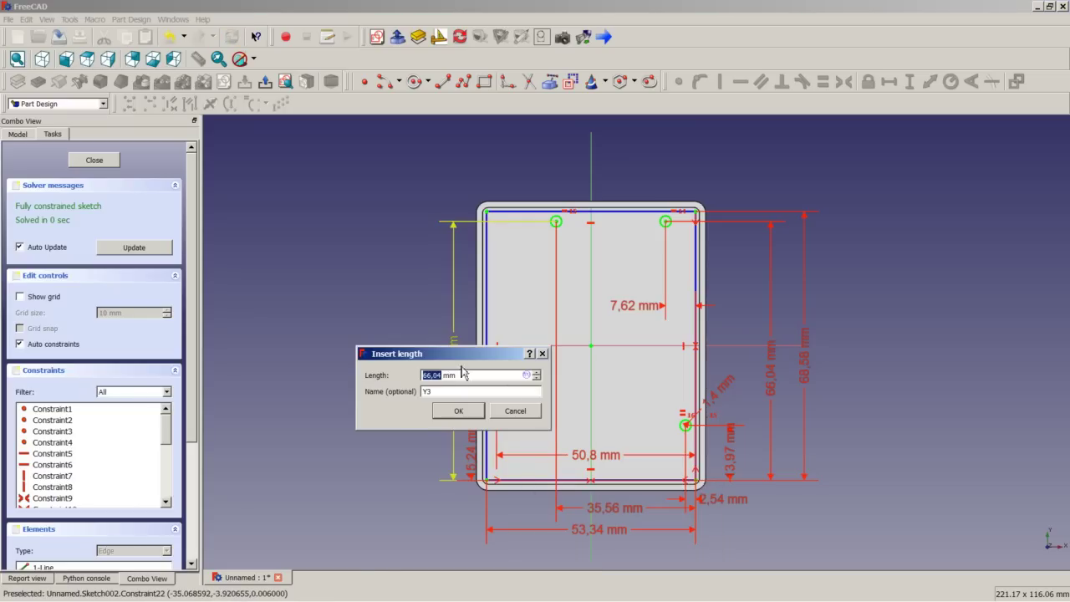
left_click(525, 375)
type("S")
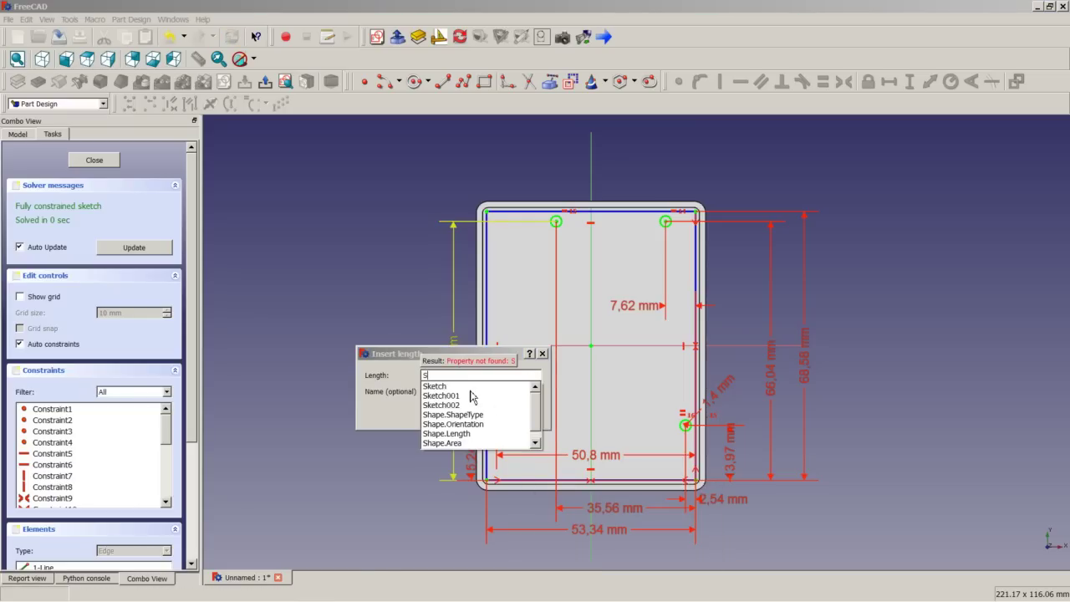
left_click(473, 396)
type("C")
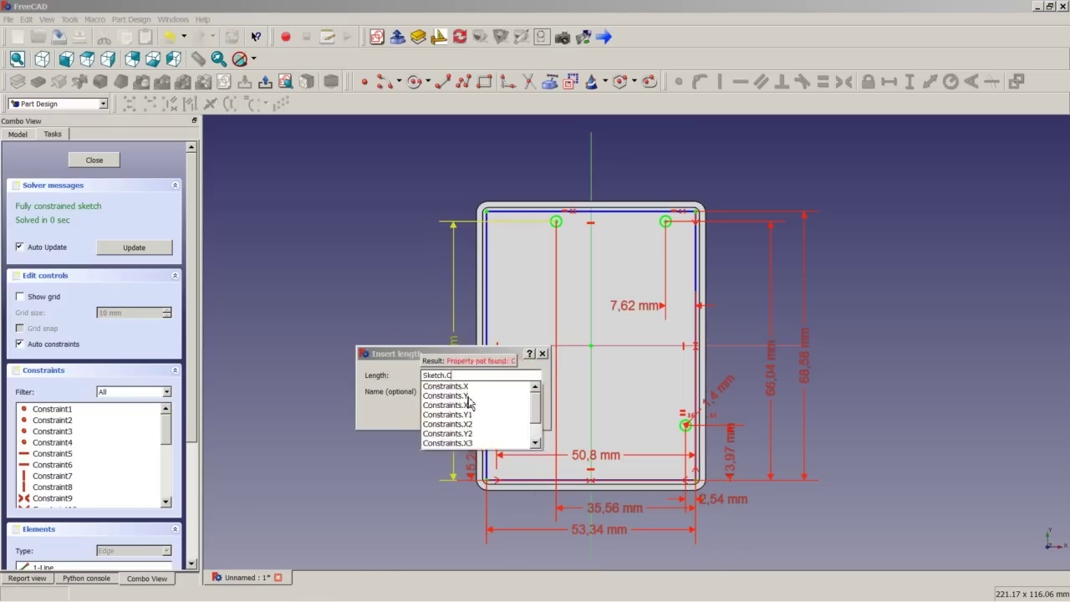
scroll(535, 428, "down", 1)
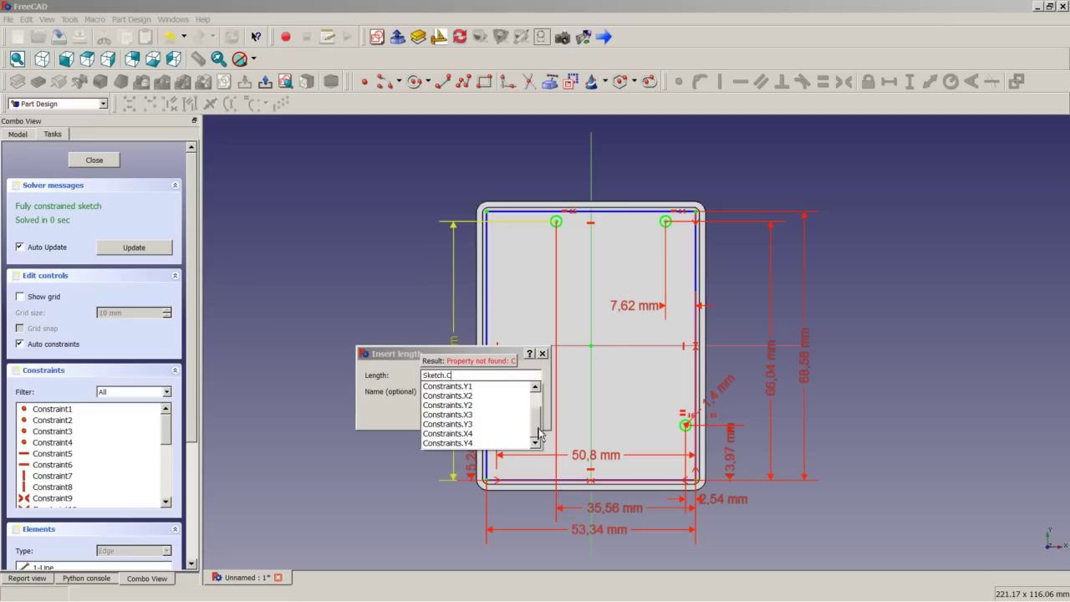
left_click(473, 428)
left_click(493, 391)
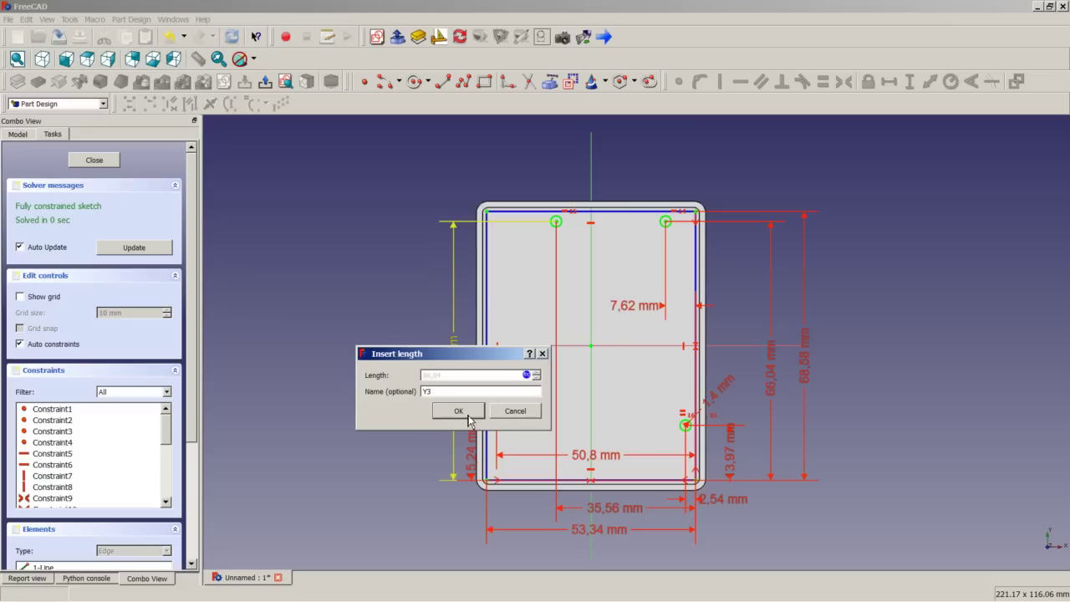
left_click(462, 414)
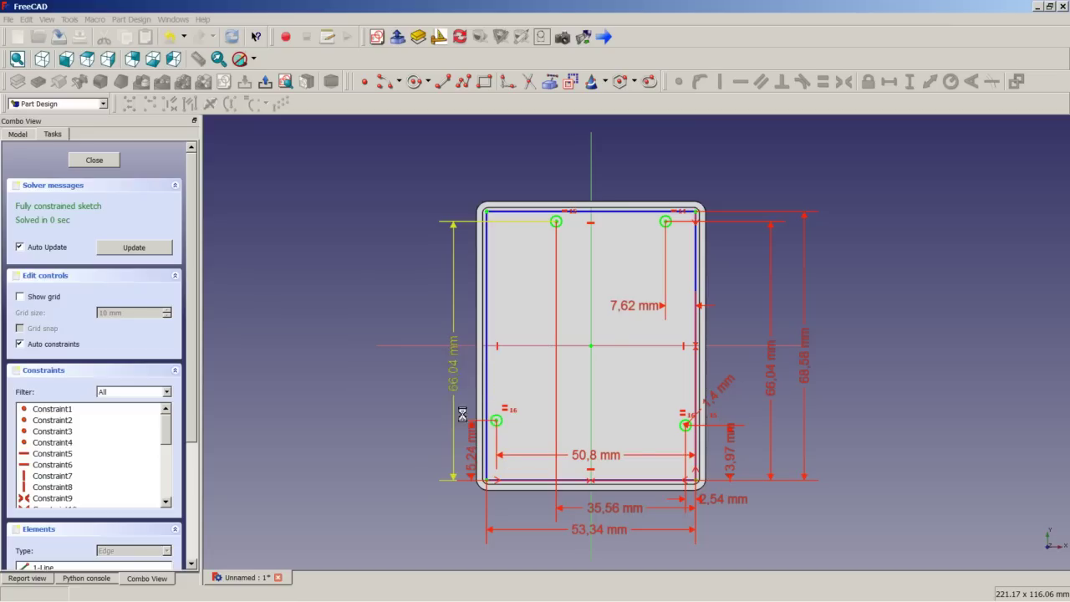
- Link the 50,8 mm and 15,24 mm dimensions to Sketch.Constraints.X4 and Y4, then close the sketch
double_click(587, 456)
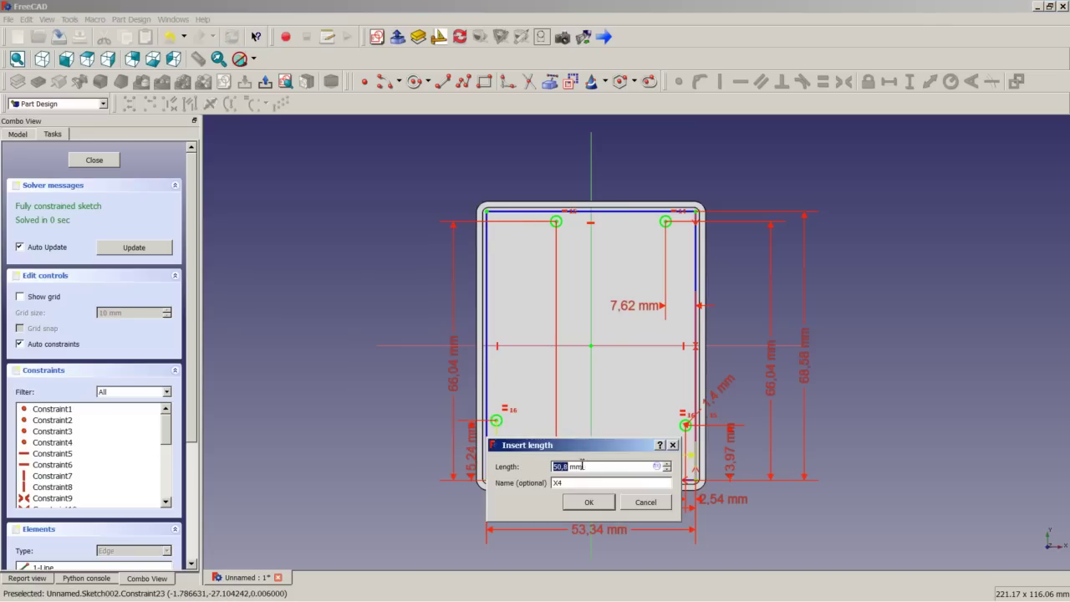
left_click(657, 467)
type("S")
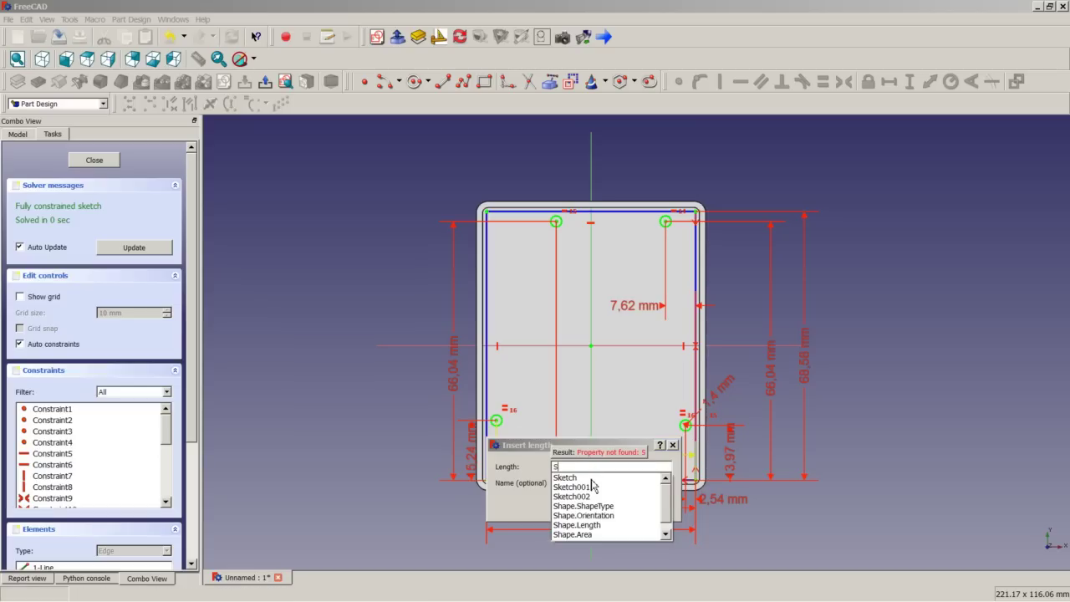
left_click(592, 479)
type("C")
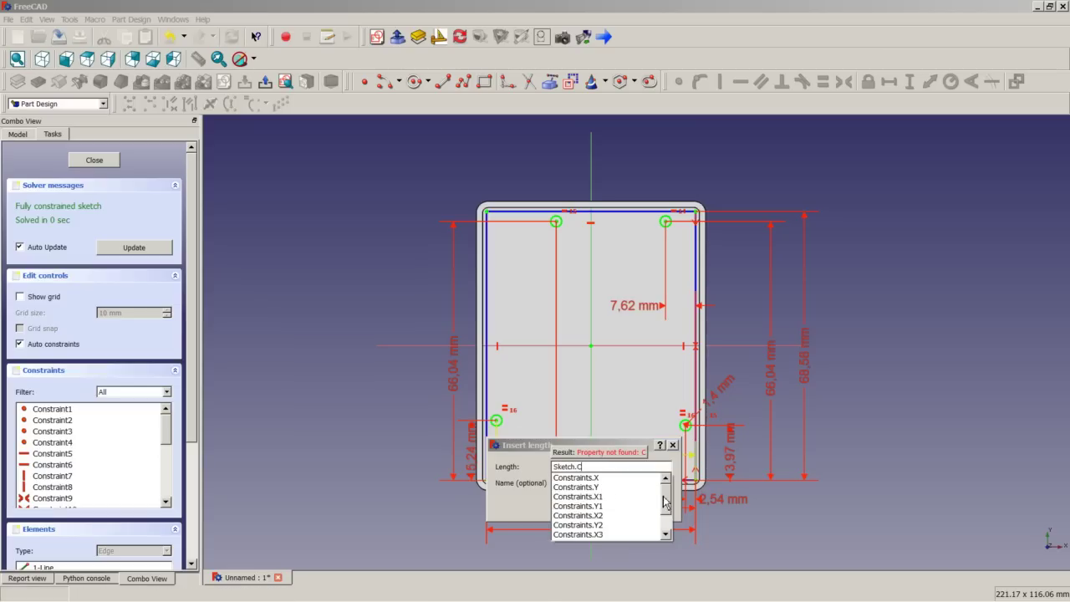
left_click_drag(667, 500, 664, 537)
left_click(594, 525)
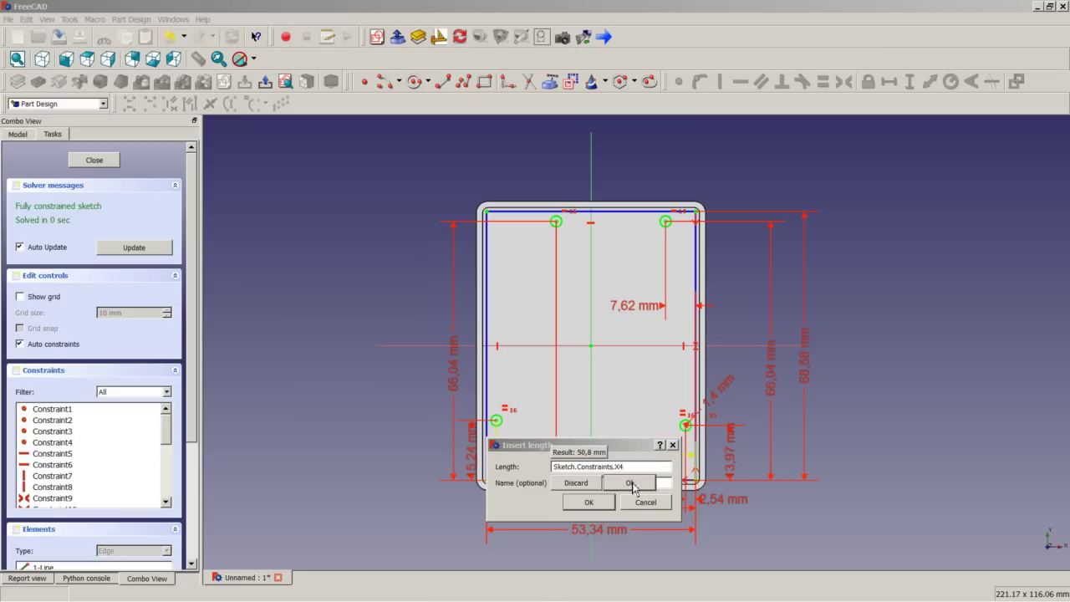
left_click(631, 483)
left_click(603, 503)
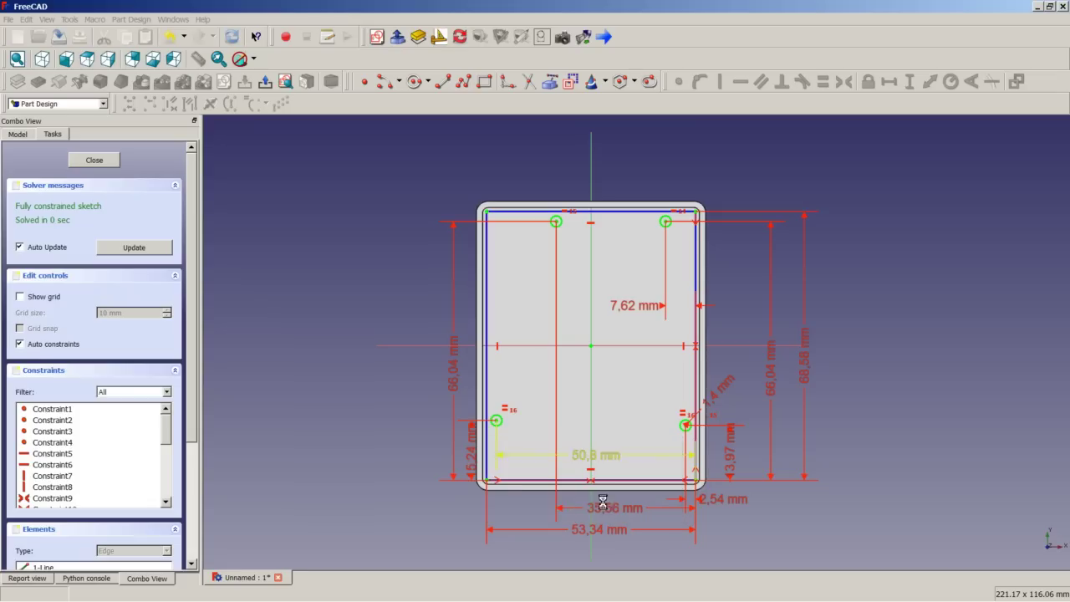
double_click(472, 451)
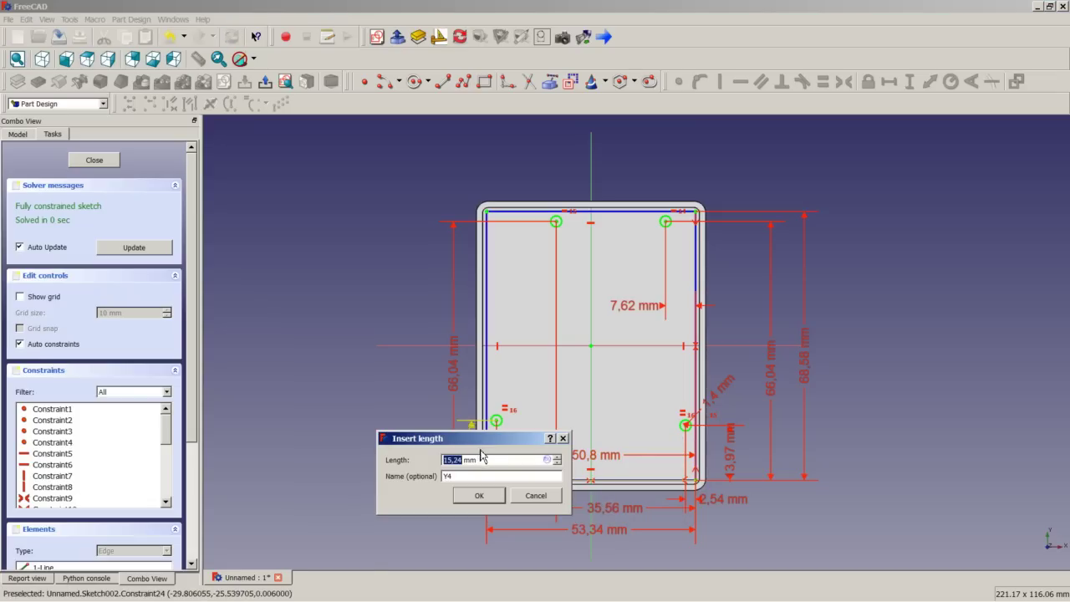
left_click(546, 460)
type("Sketch.")
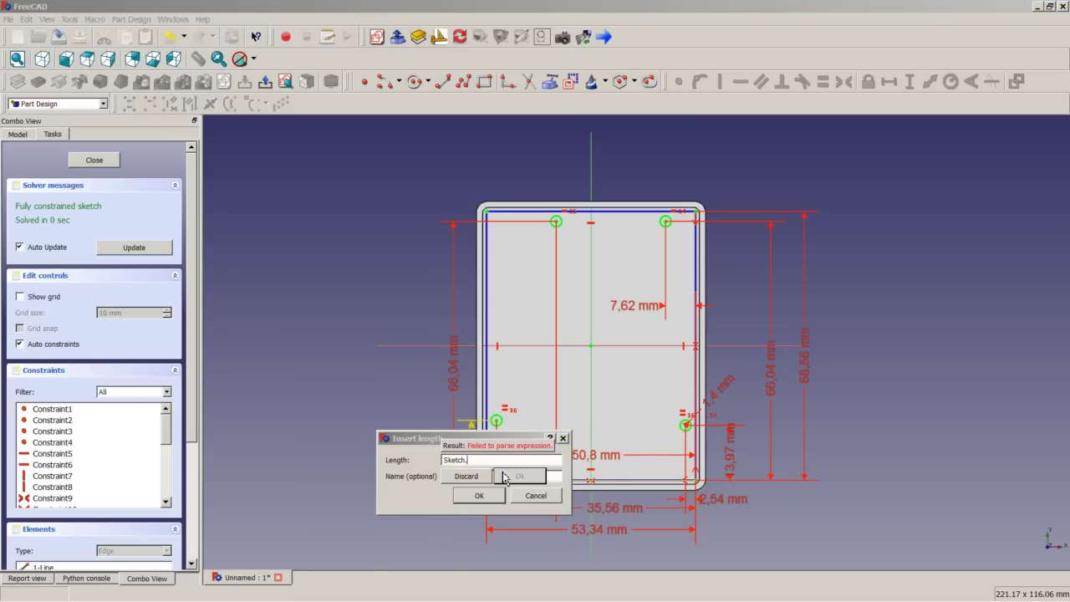
type("C")
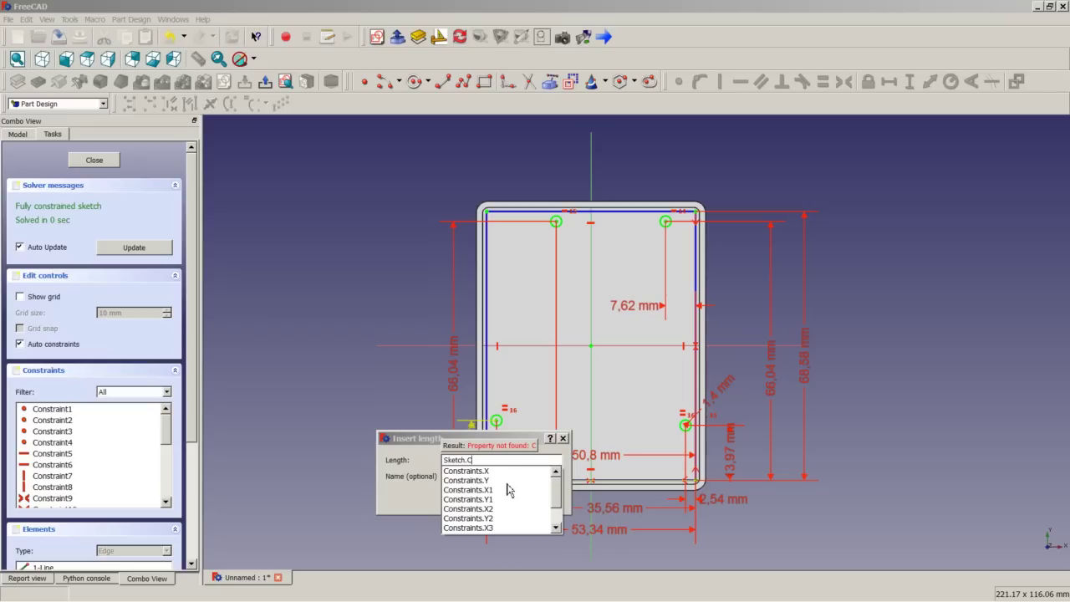
left_click(493, 527)
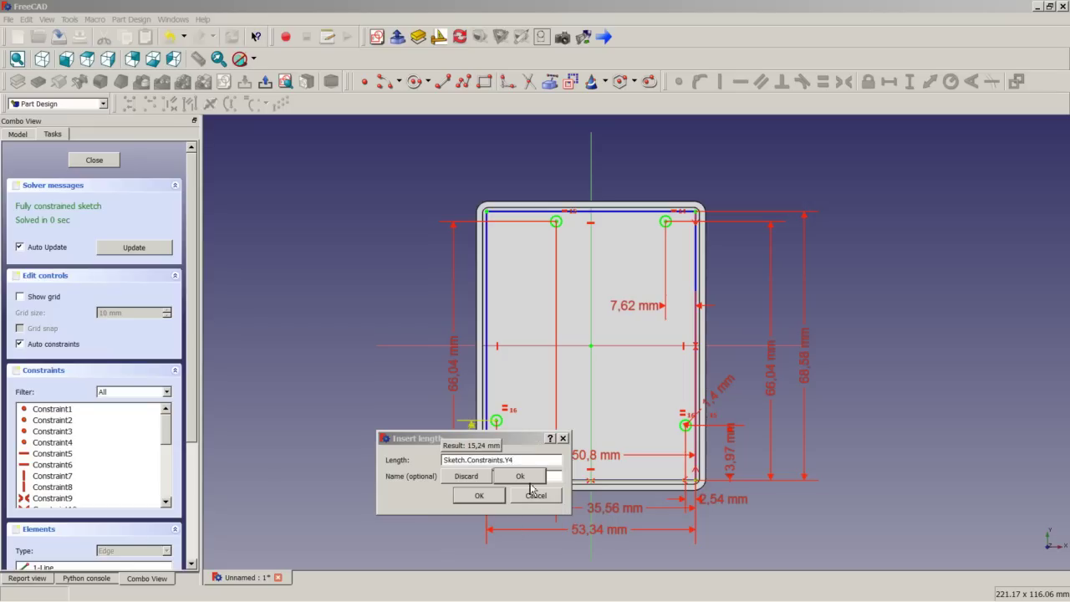
left_click(525, 479)
left_click(487, 501)
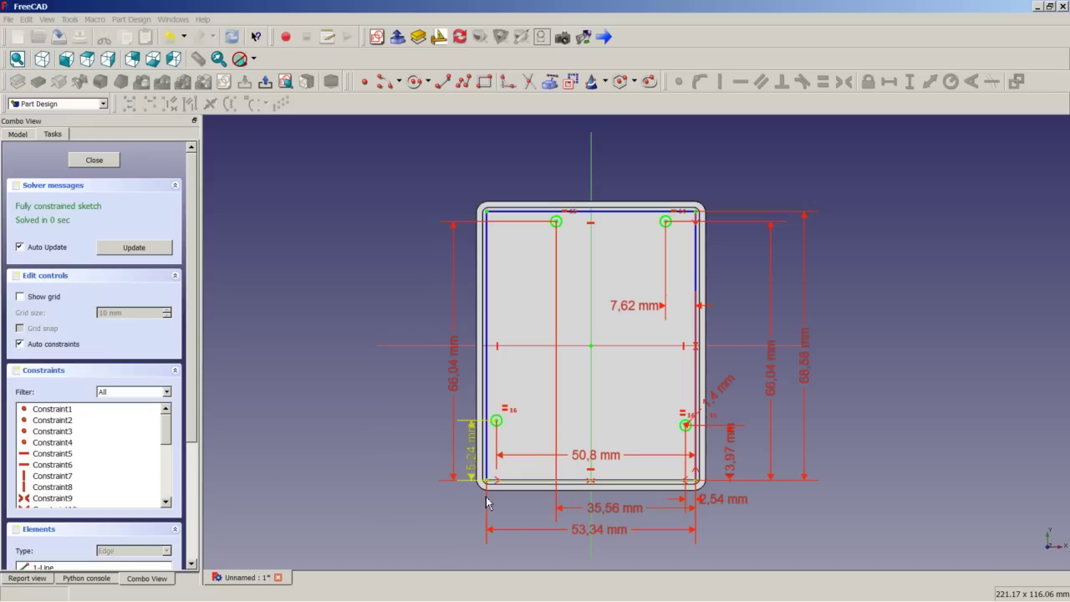
left_click(84, 163)
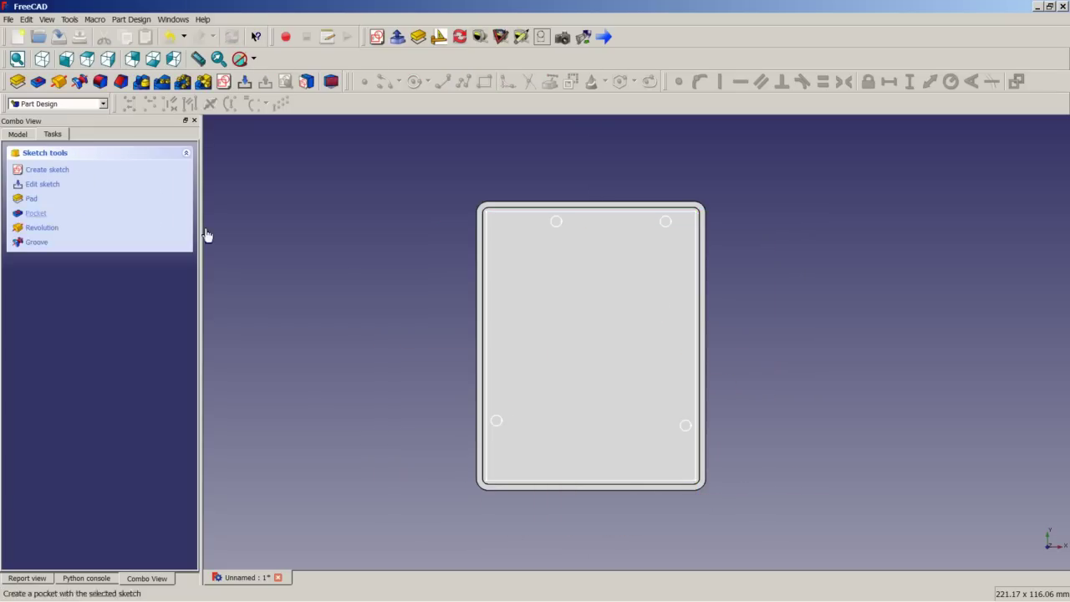
- Pad Sketch002 15 mm in isometric view to create four standoff posts
left_click(19, 133)
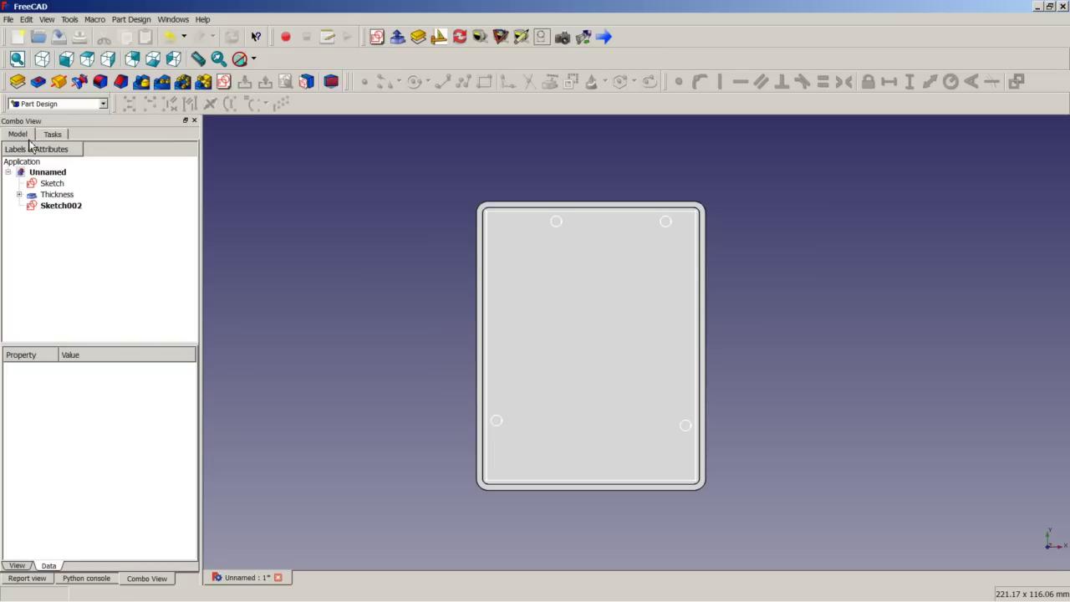
left_click(41, 59)
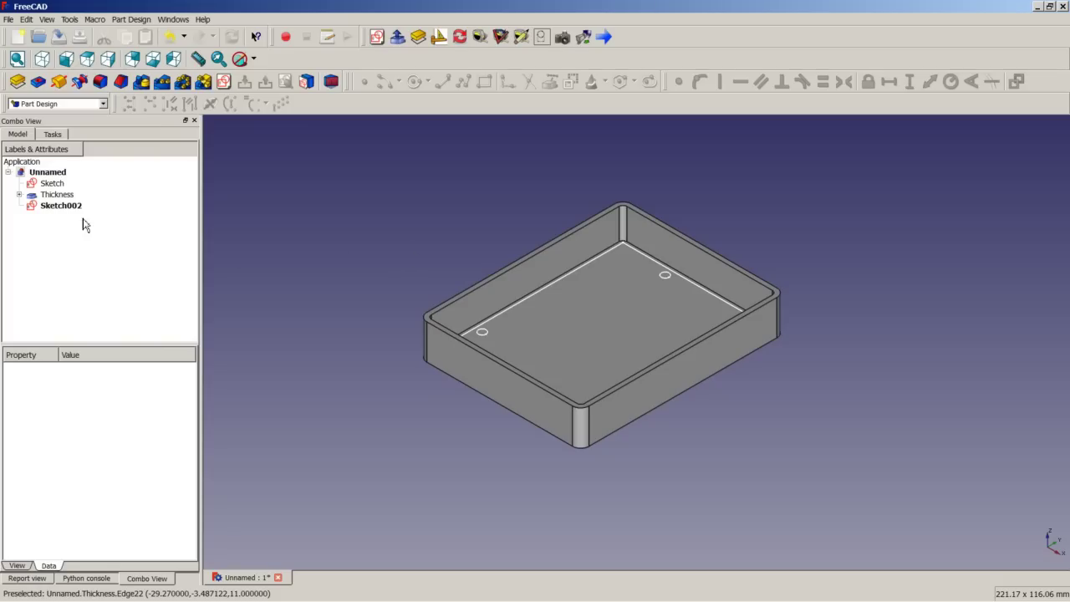
left_click(56, 206)
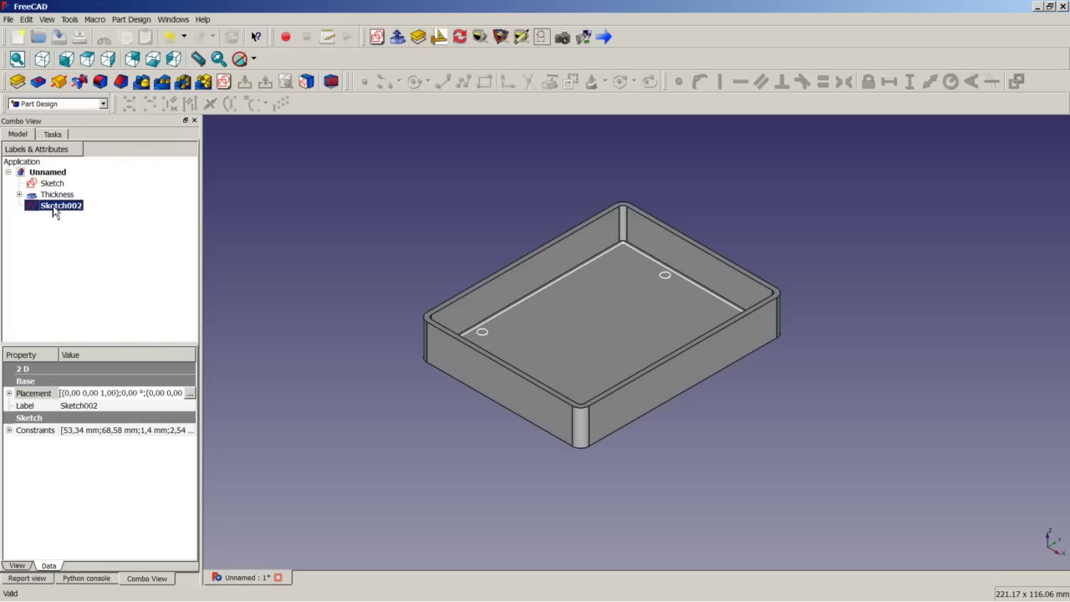
left_click(20, 85)
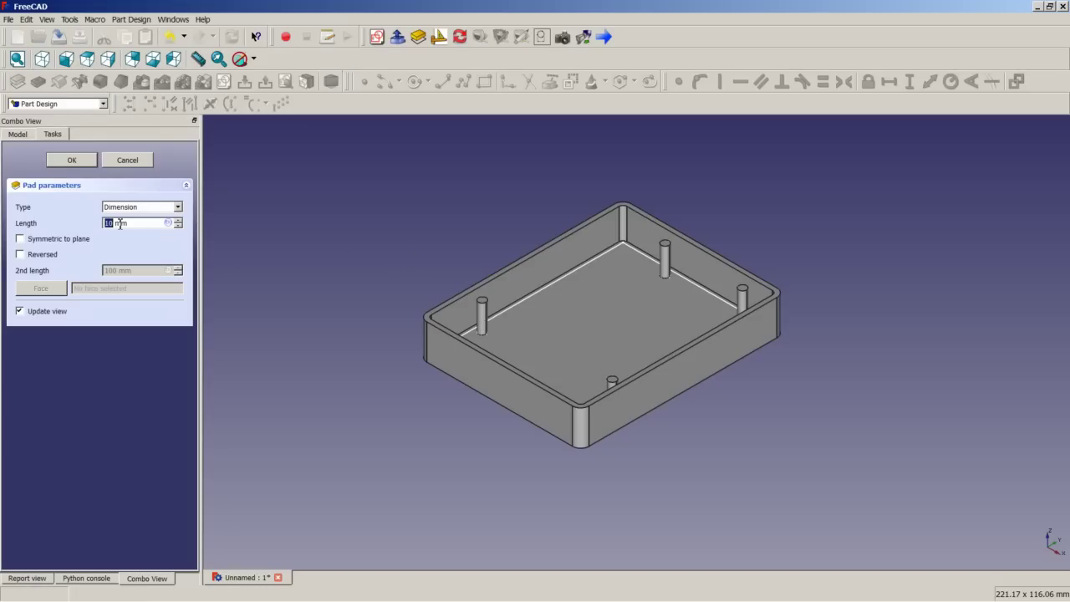
type("15")
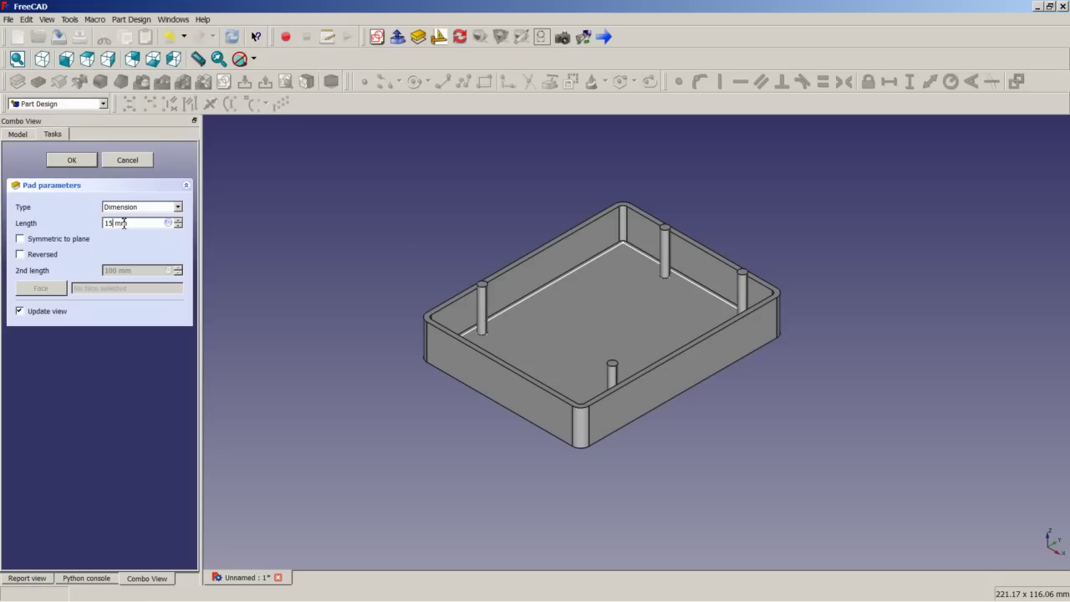
left_click(87, 161)
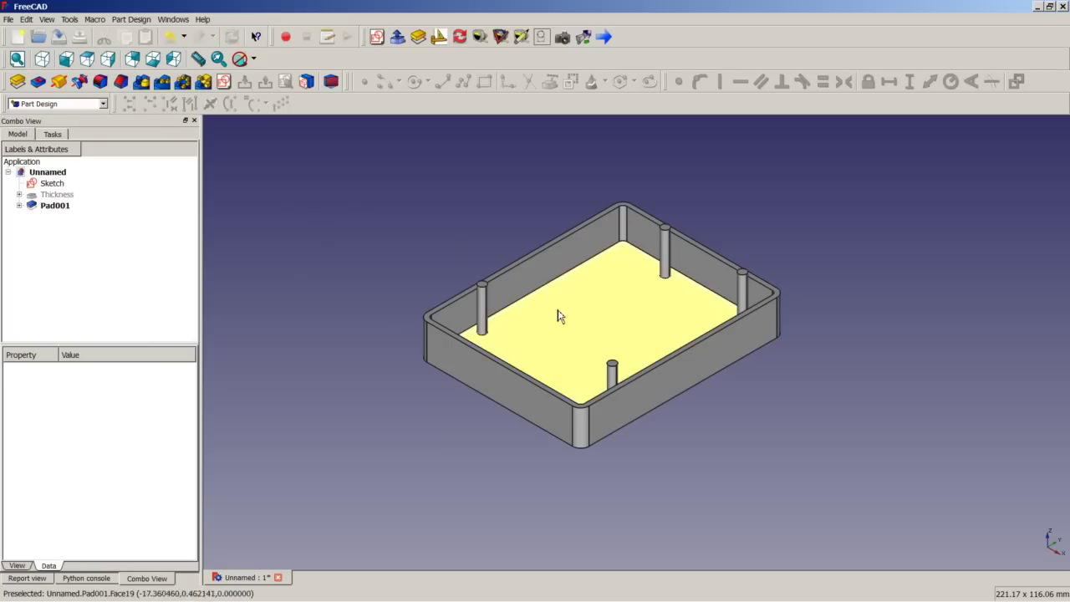
- Select the inner floor face of Pad001 in the 3D view
scroll(560, 310, "down", 2)
scroll(567, 312, "up", 4)
scroll(577, 326, "down", 1)
scroll(583, 335, "down", 1)
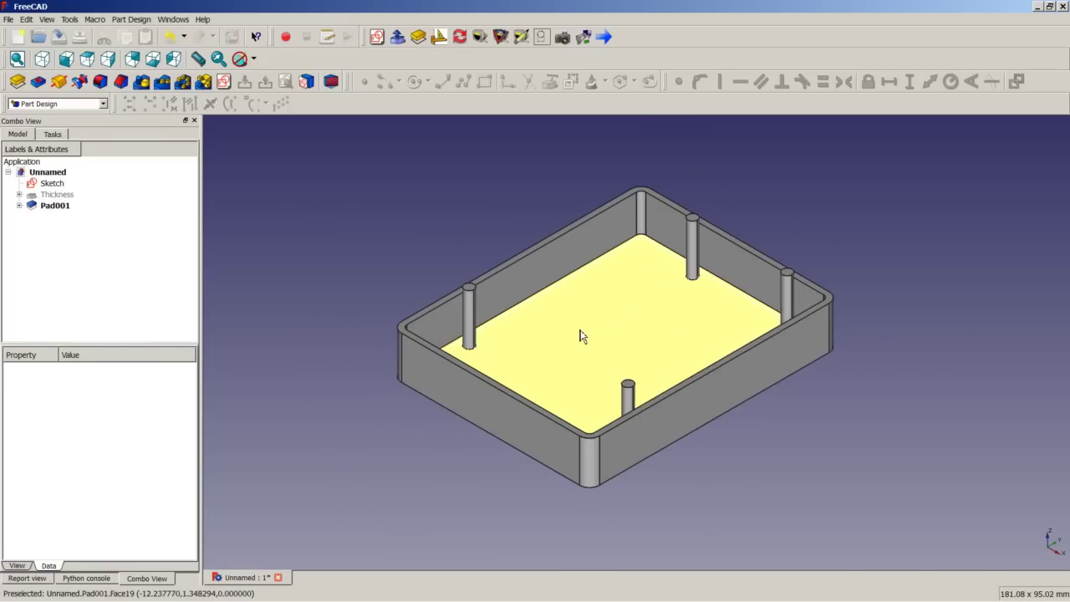
scroll(585, 344, "up", 1)
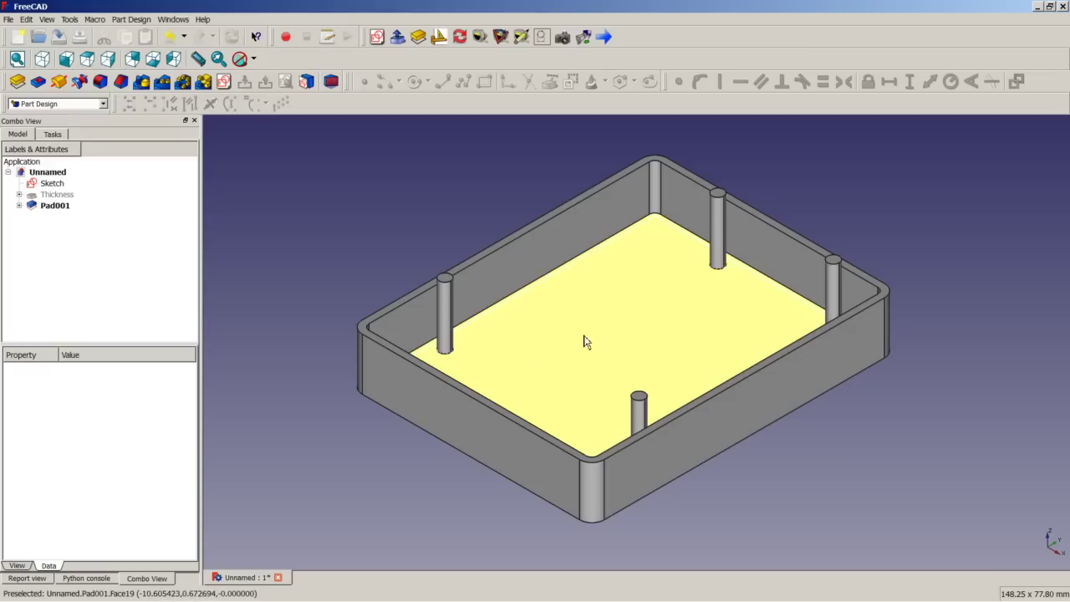
left_click(588, 341)
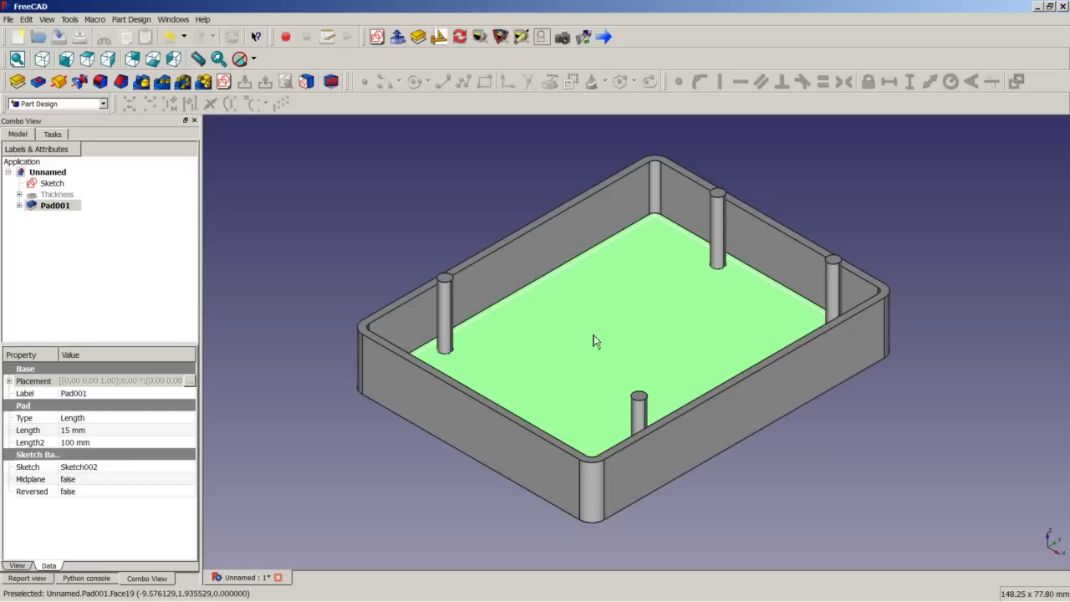
- Start Sketch003 on the floor face and import the four standoff hole edges as external geometry
left_click(225, 82)
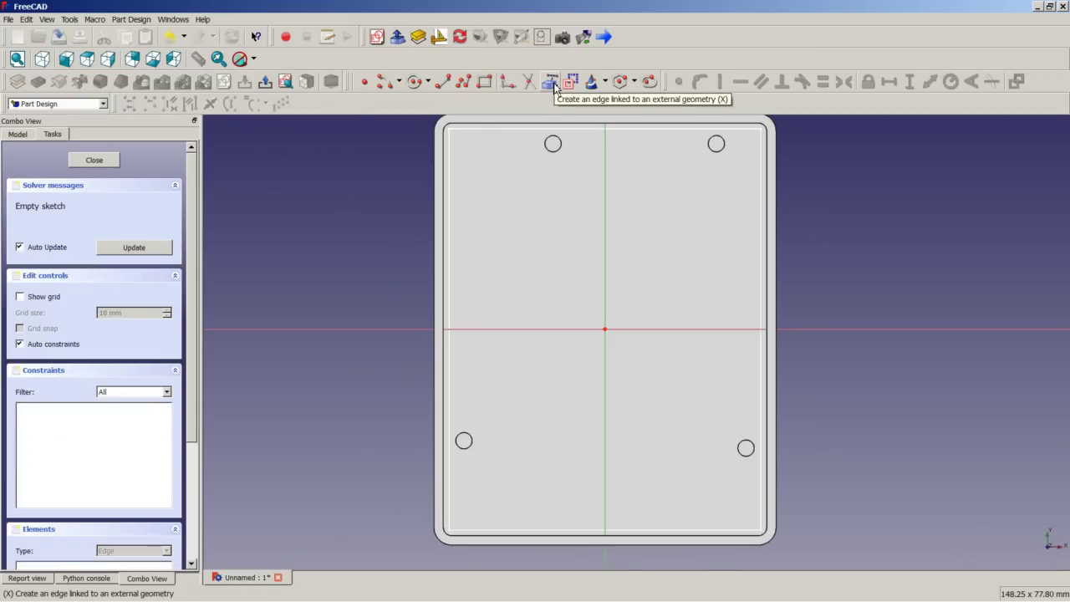
left_click(554, 87)
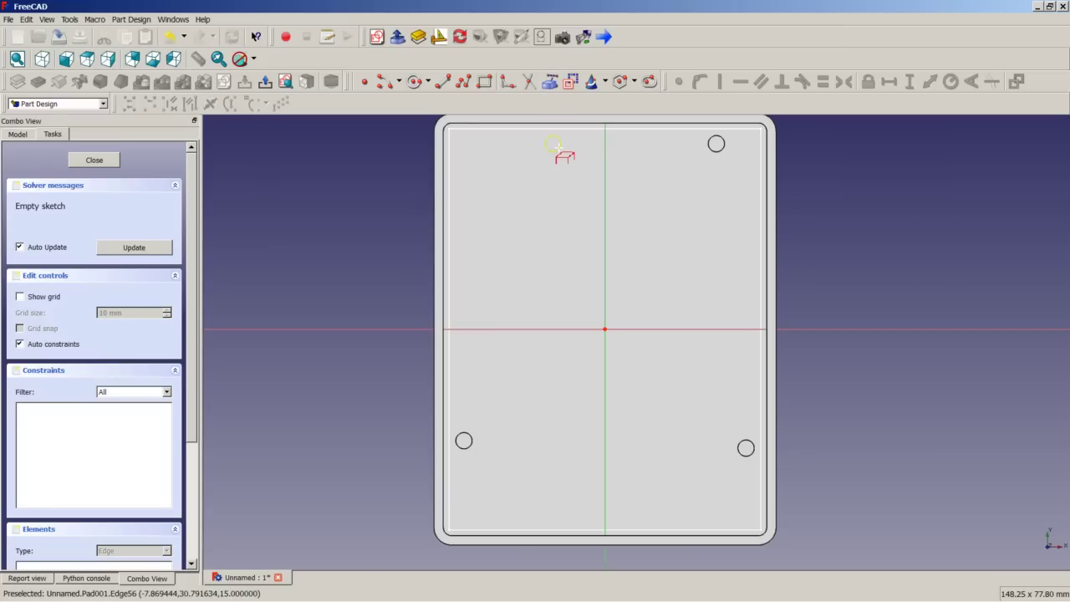
left_click(745, 445)
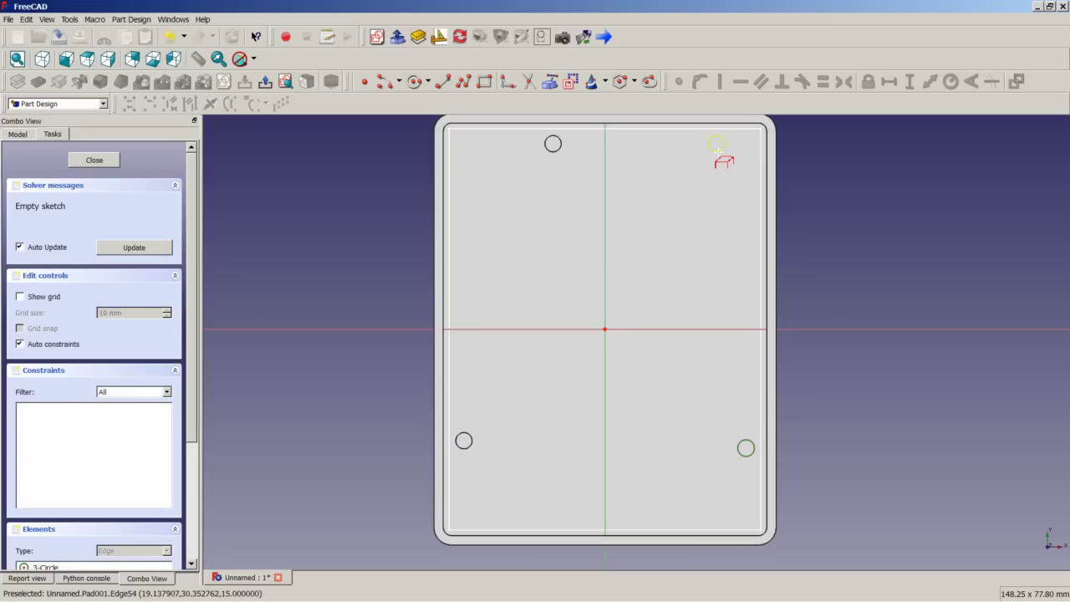
left_click(716, 143)
left_click(552, 144)
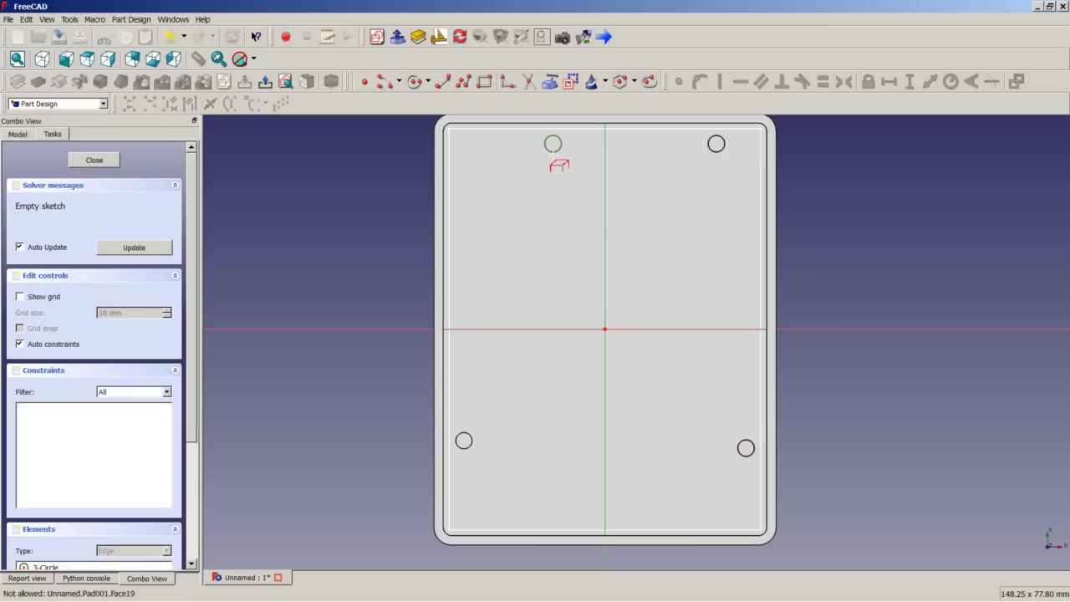
left_click(472, 443)
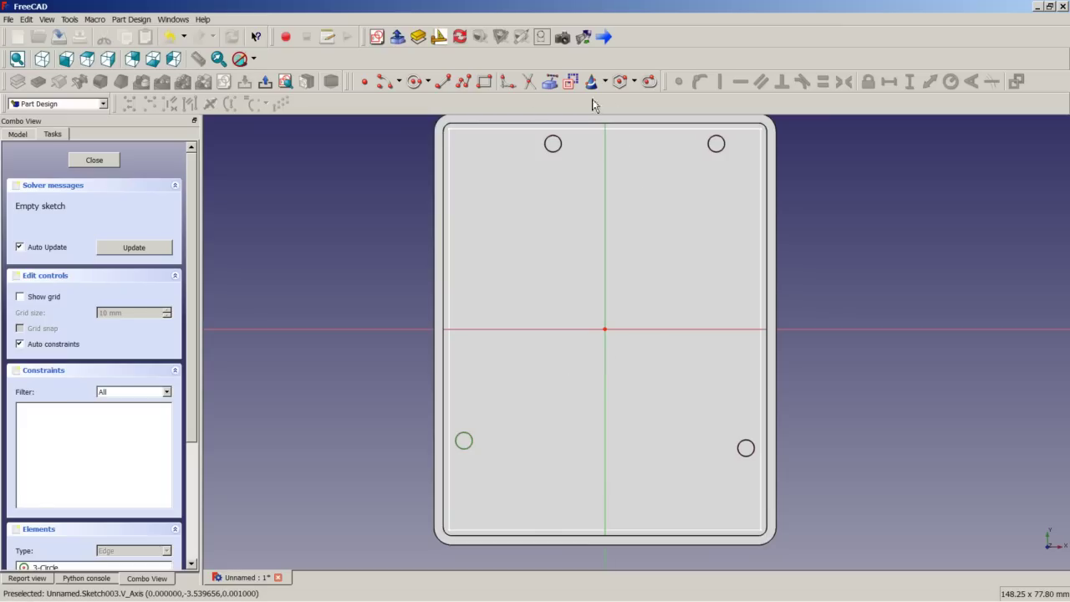
left_click(415, 84)
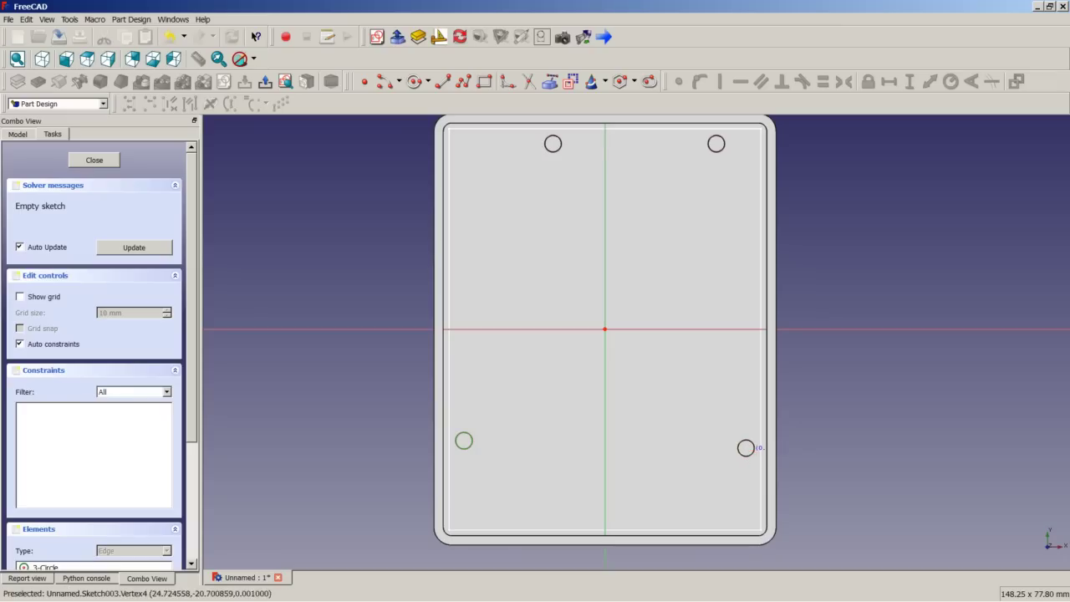
- Draw four circles centred on the bottom-right, top-right, top-left and bottom-left standoff holes
left_click(761, 473)
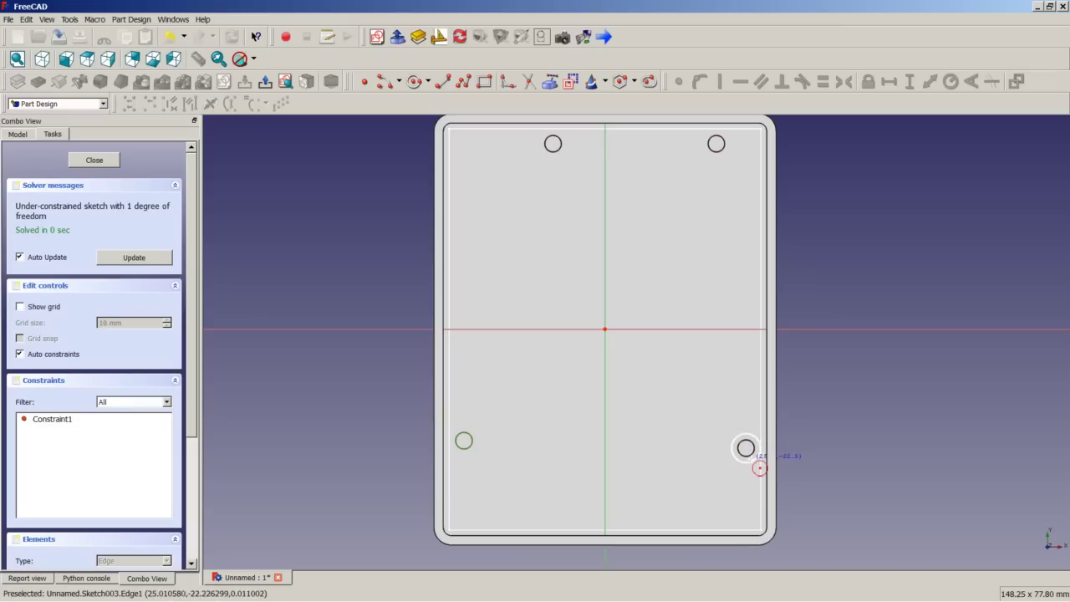
scroll(757, 468, "up", 4)
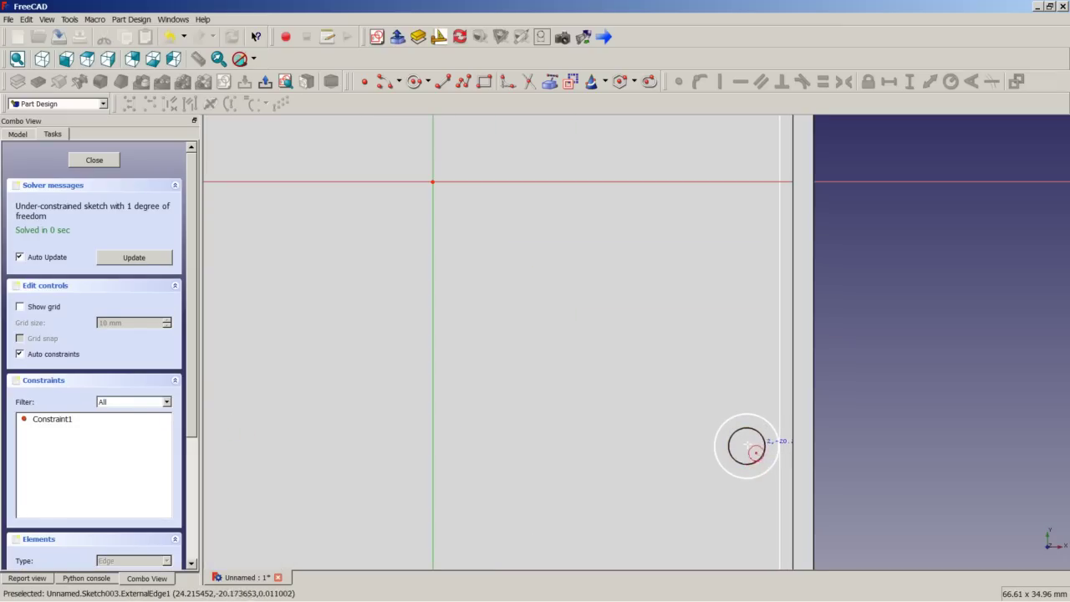
scroll(675, 393, "down", 4)
scroll(677, 395, "down", 2)
scroll(680, 205, "up", 2)
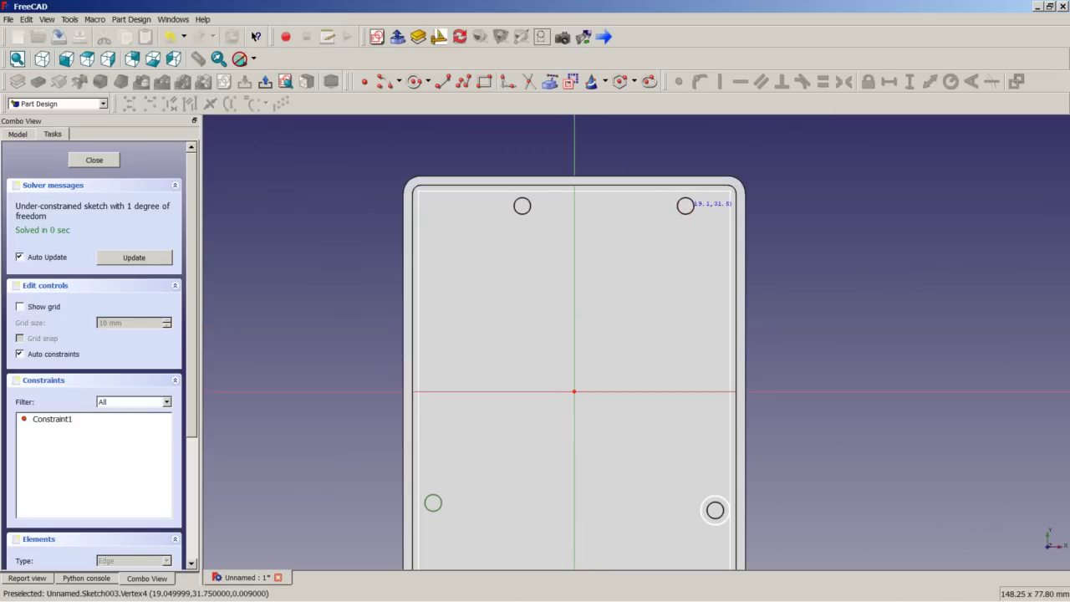
left_click(686, 205)
left_click(699, 226)
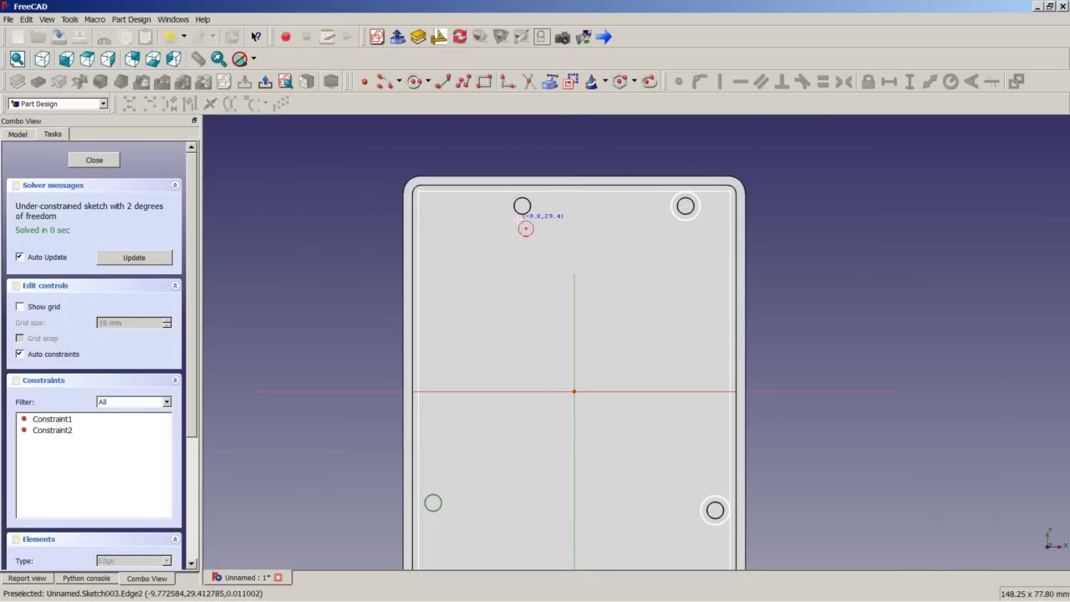
left_click(522, 205)
left_click(534, 228)
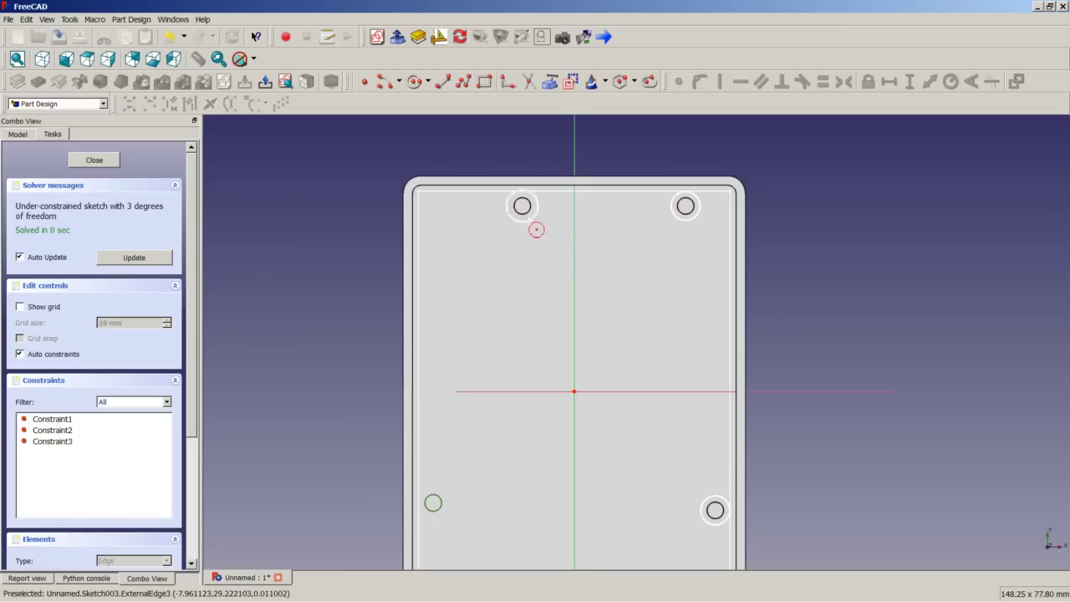
left_click(433, 502)
left_click(445, 513)
right_click(532, 470)
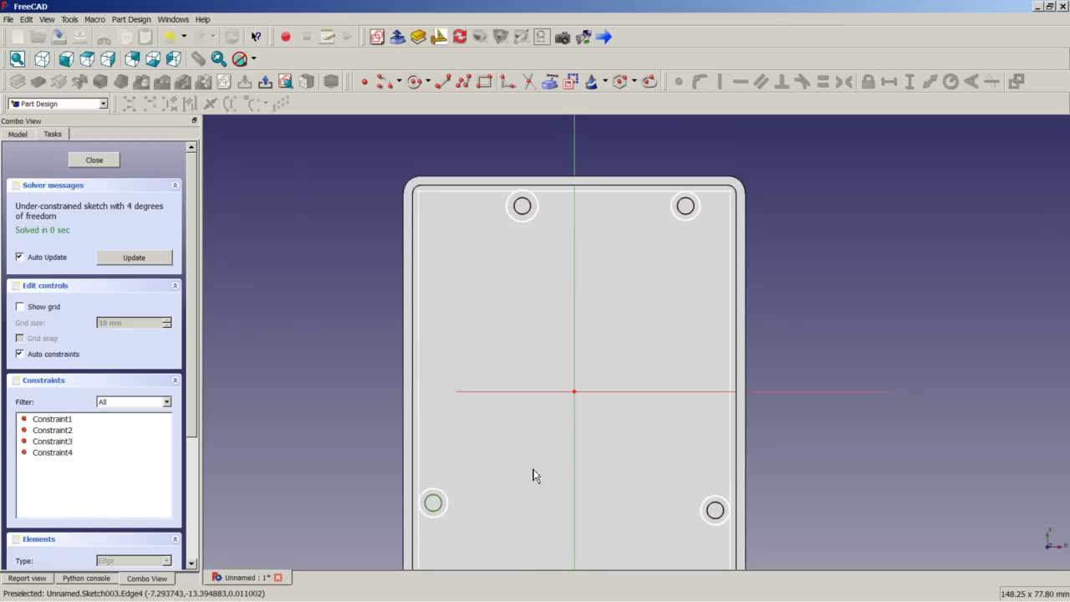
- Constrain all four circles to an equal 2 mm radius and close the sketch
left_click(707, 521)
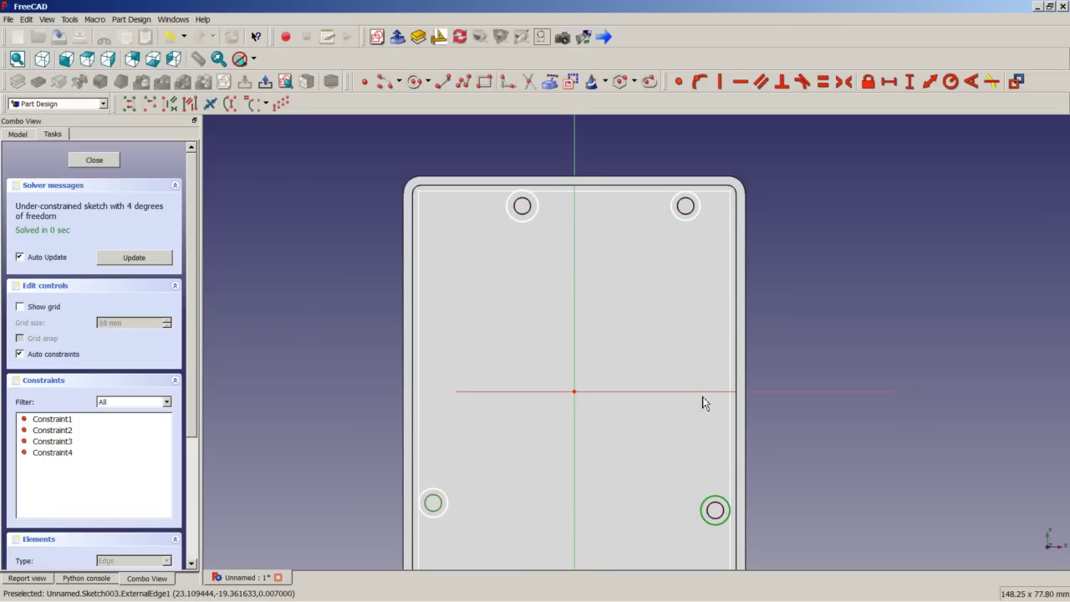
left_click(686, 229)
left_click(530, 230)
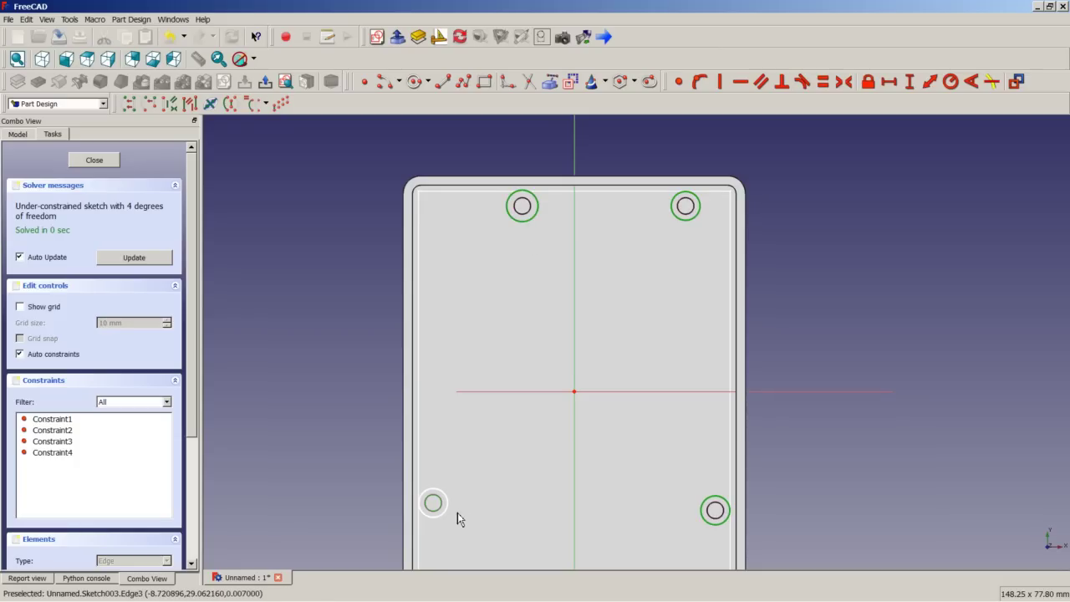
left_click(450, 515)
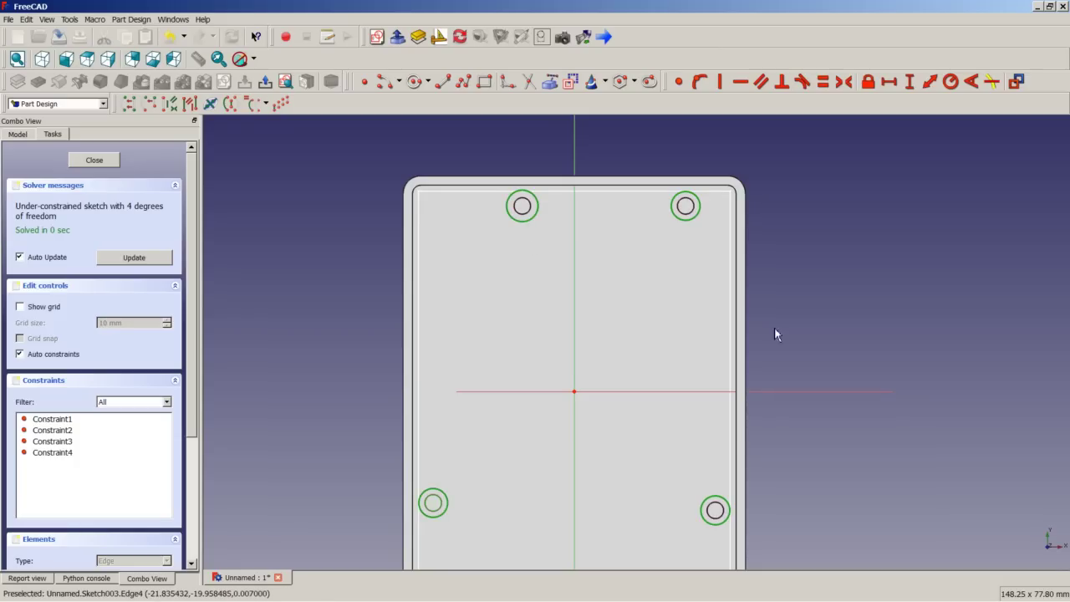
left_click(951, 82)
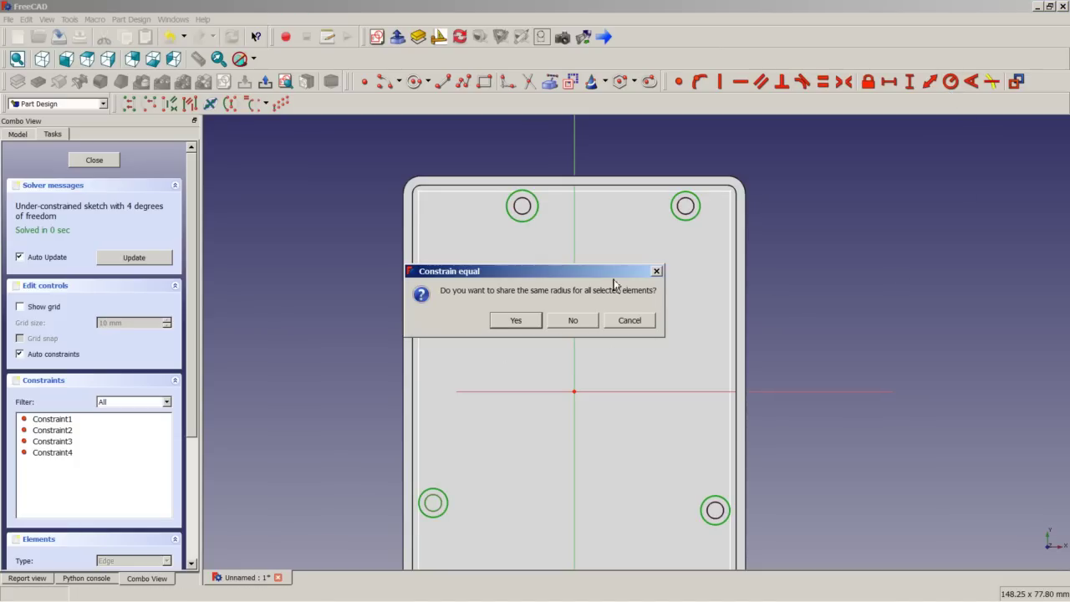
left_click(517, 321)
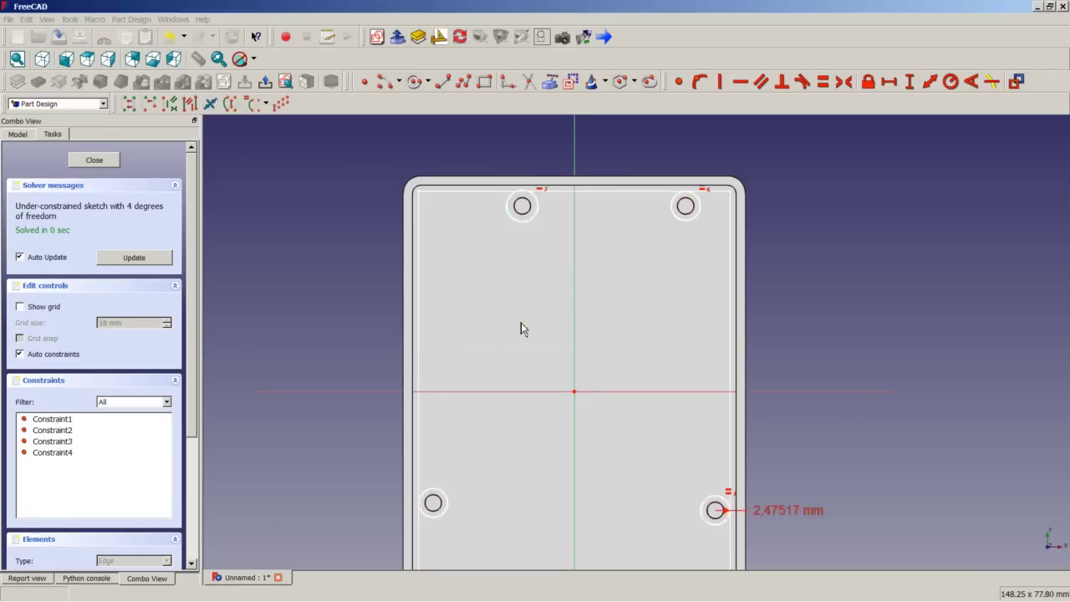
type("2")
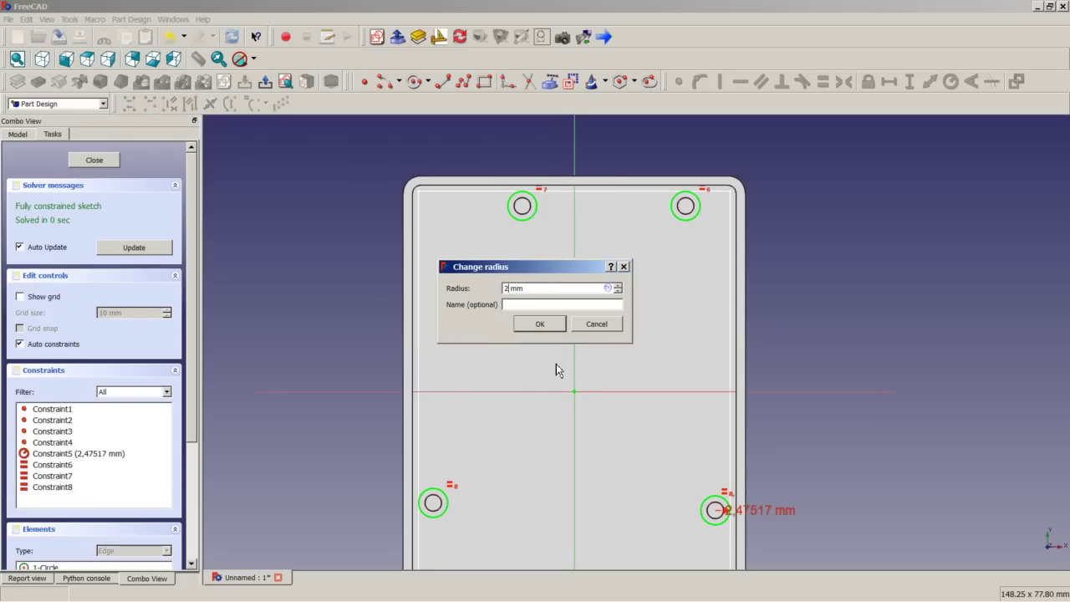
left_click(542, 324)
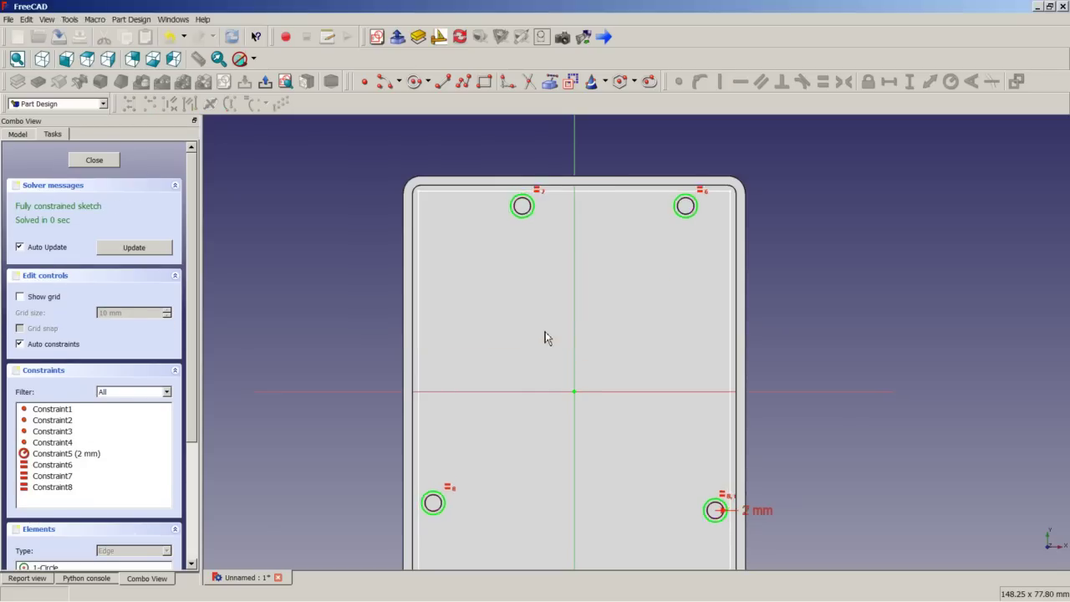
left_click(105, 161)
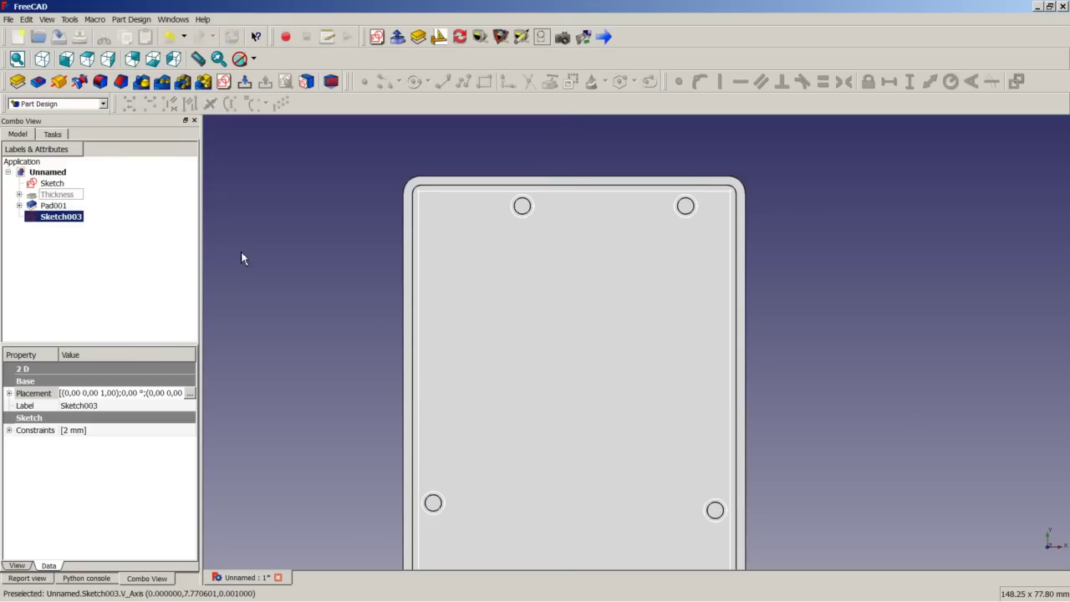
- Pad Sketch003 4 mm and fit the whole tray in view
left_click(17, 81)
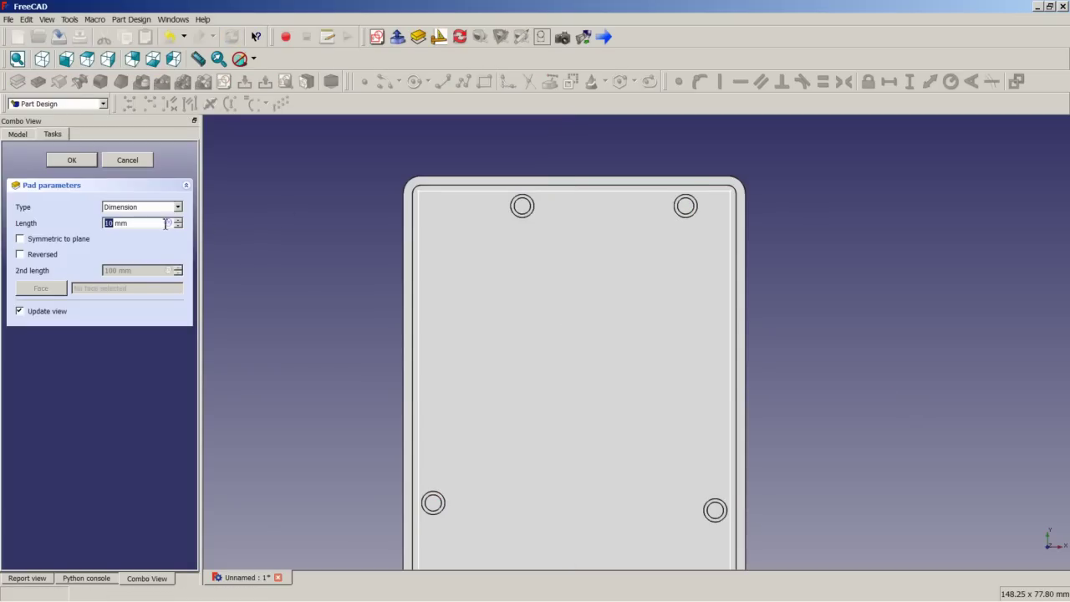
type("4")
left_click(71, 160)
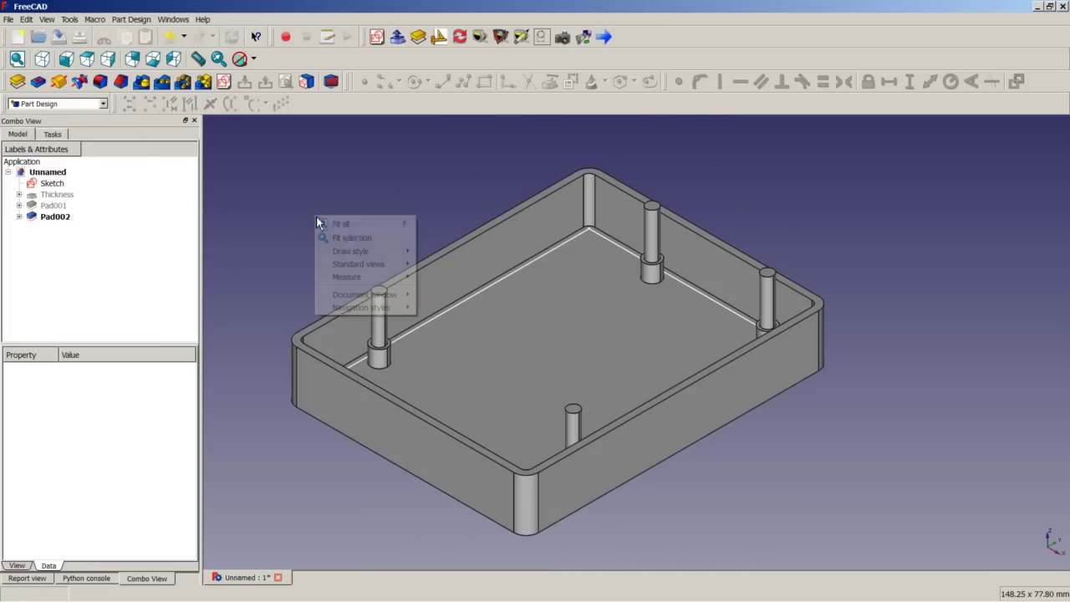
right_click(316, 219)
left_click(328, 224)
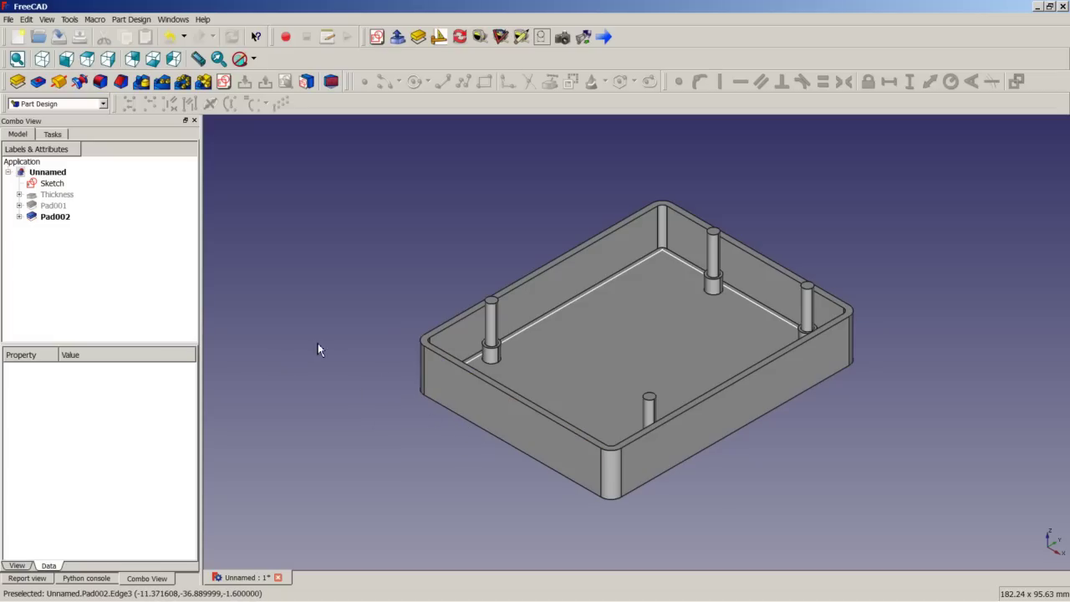
- Create a new sketch on the XZ-Plane
left_click(223, 81)
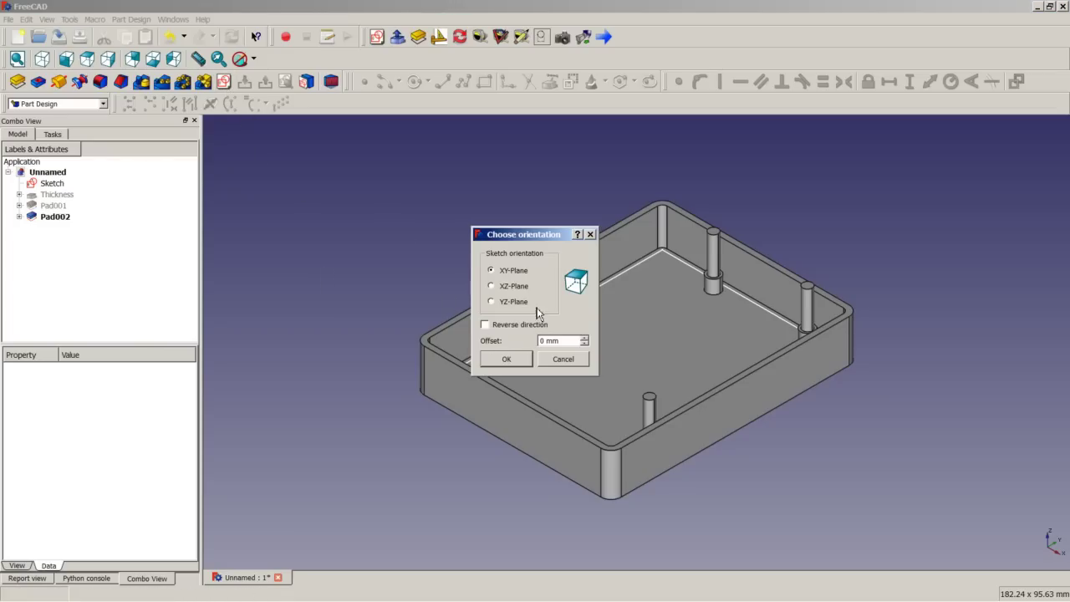
left_click(508, 288)
left_click(516, 363)
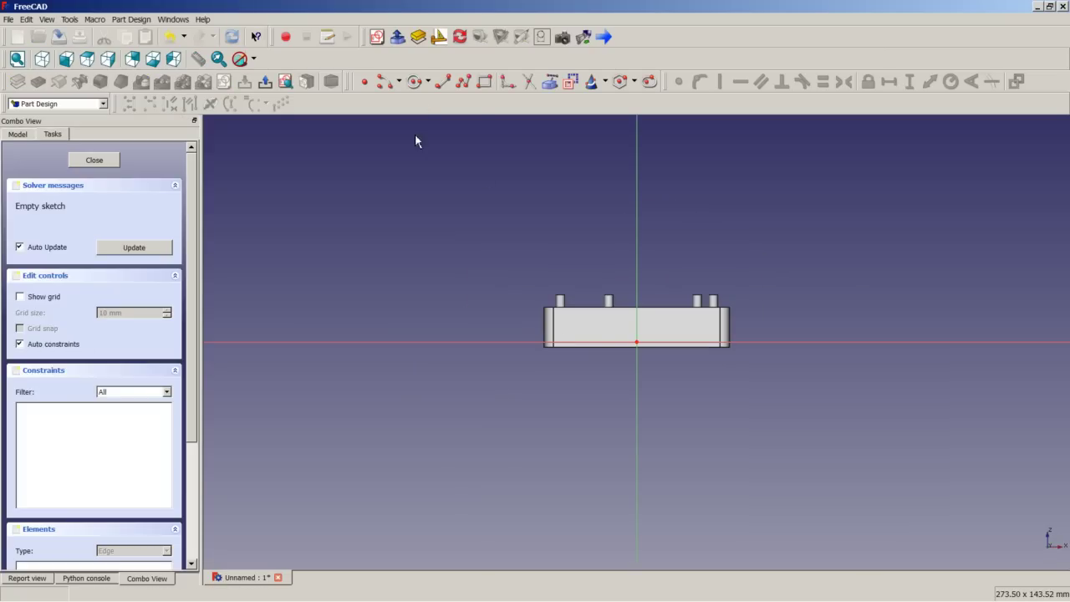
- Draw two upright cutout rectangles across the front wall and close the sketch
left_click(484, 81)
scroll(635, 318, "up", 4)
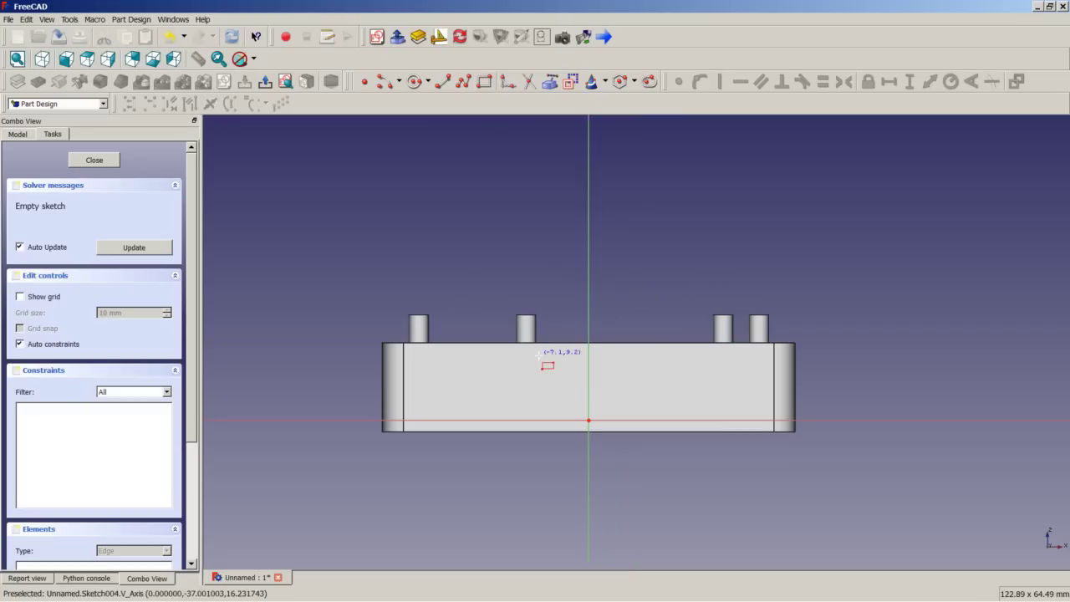
left_click(466, 387)
left_click(506, 292)
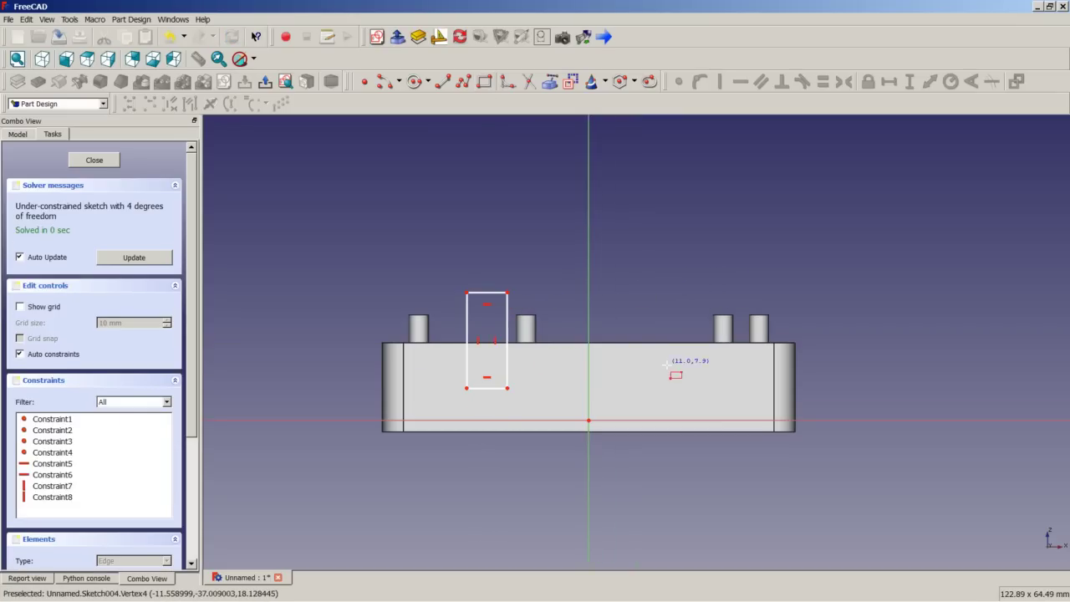
left_click(660, 386)
left_click(706, 301)
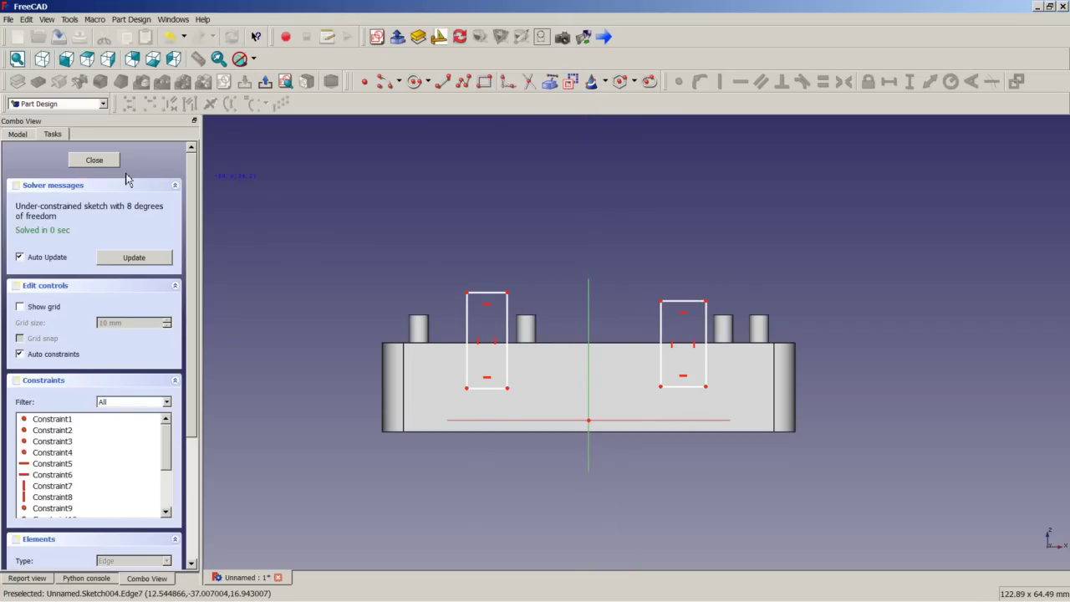
left_click(94, 161)
mouse_move(422, 247)
middle_mouse_down()
mouse_move(592, 306)
mouse_move(468, 327)
mouse_move(407, 384)
mouse_move(417, 379)
middle_mouse_up()
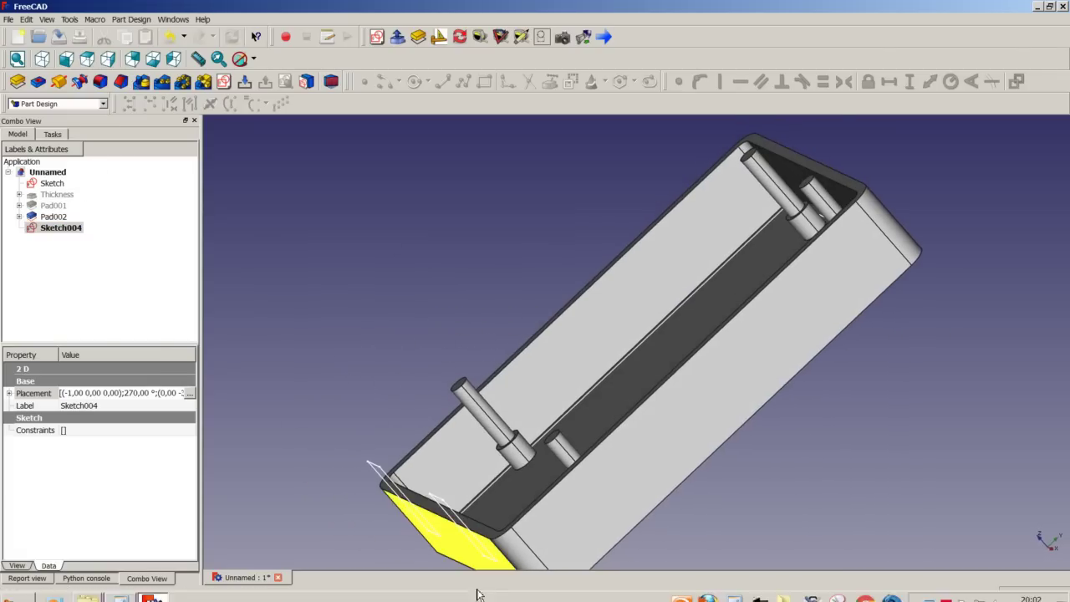
- Toggle Pad002's visibility off to expose the sketch outlines, orbiting around them
scroll(478, 527, "up", 5)
middle_click_drag(478, 527, 398, 523)
scroll(382, 449, "up", 5)
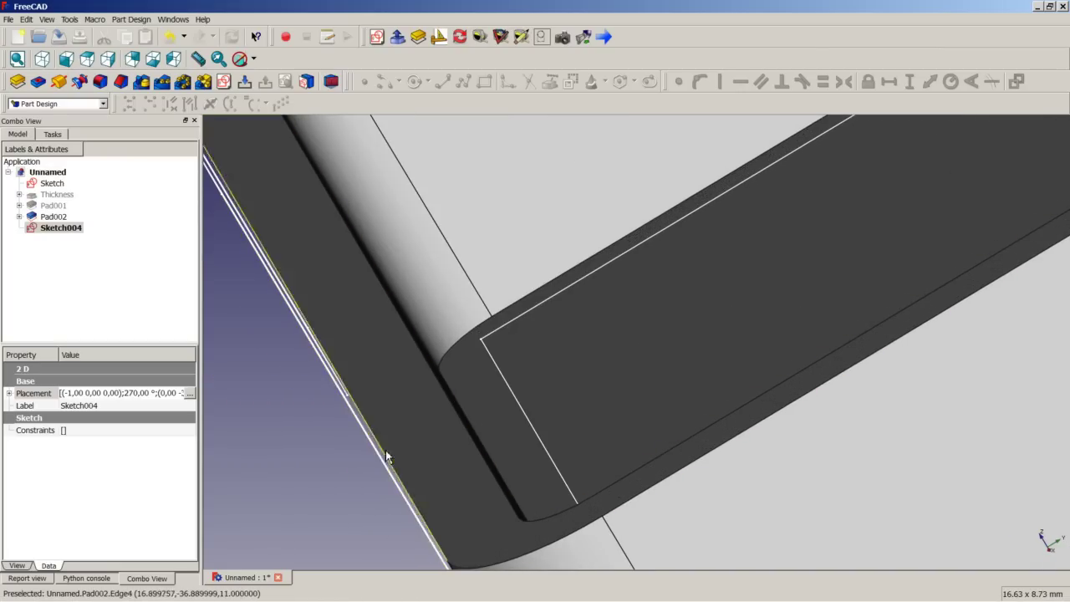
middle_click_drag(415, 472, 440, 430)
scroll(434, 424, "down", 8)
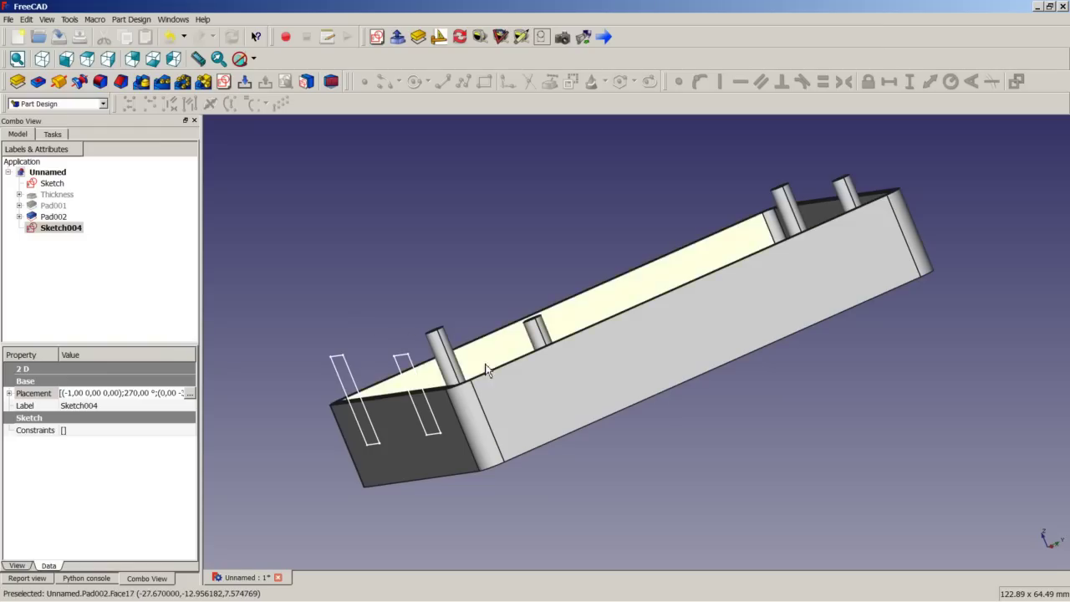
right_click(60, 219)
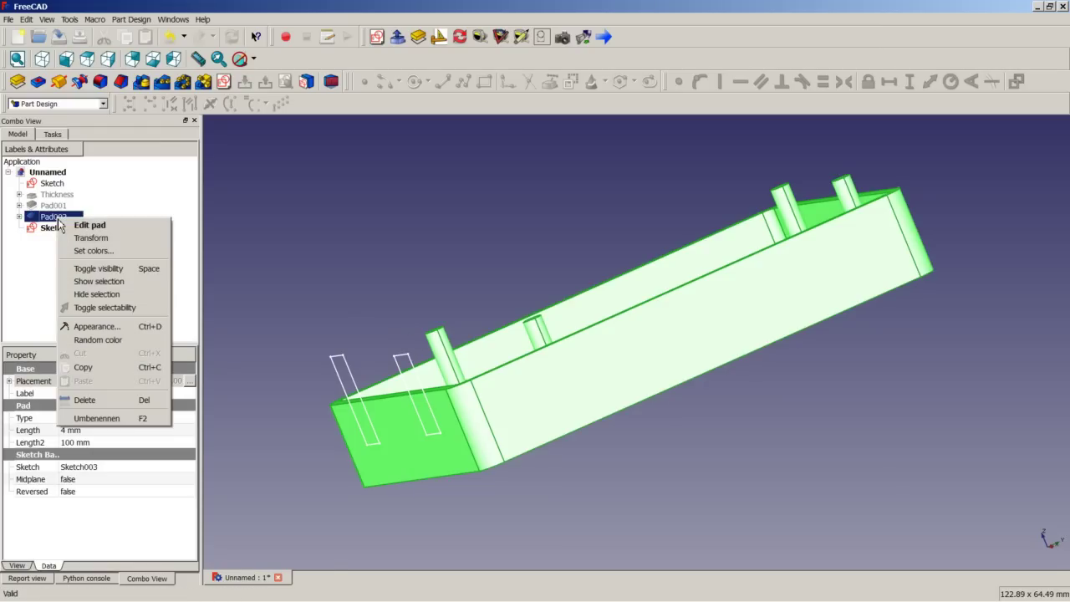
left_click(98, 269)
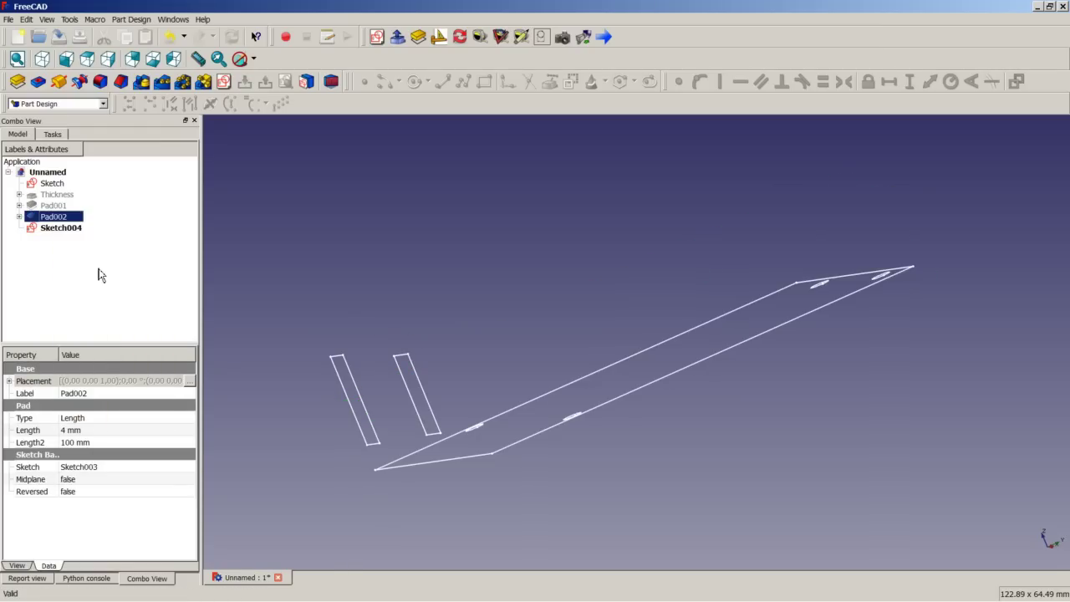
mouse_move(551, 382)
middle_mouse_down()
mouse_move(680, 370)
mouse_move(382, 375)
middle_mouse_up()
mouse_move(351, 416)
middle_mouse_down()
mouse_move(509, 354)
mouse_move(477, 356)
middle_mouse_up()
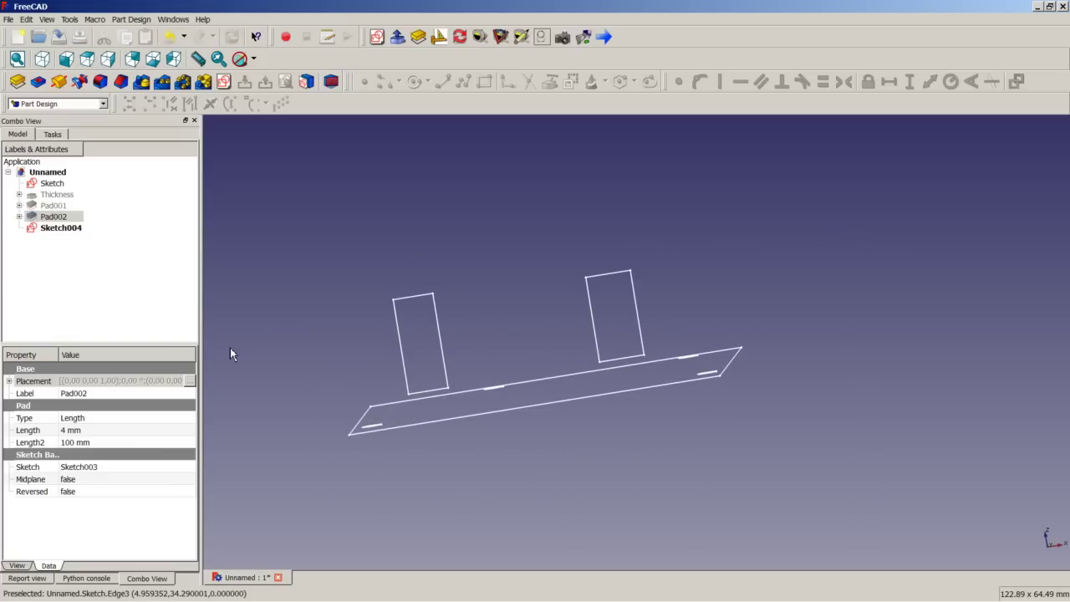
- Open Sketch004 for editing
left_click(76, 228)
right_click(77, 228)
left_click(104, 236)
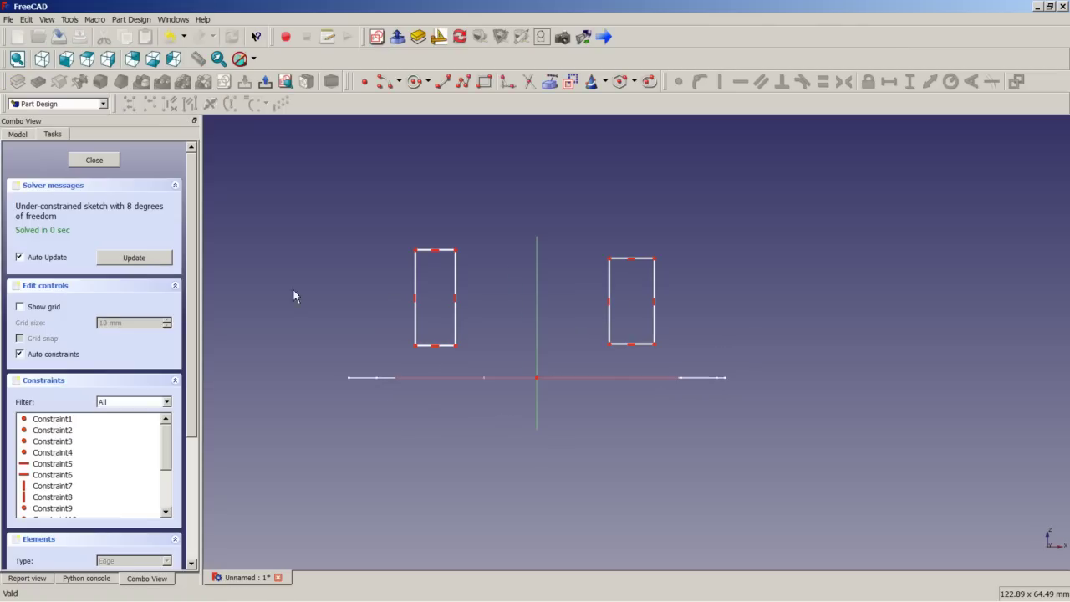
scroll(472, 280, "up", 5)
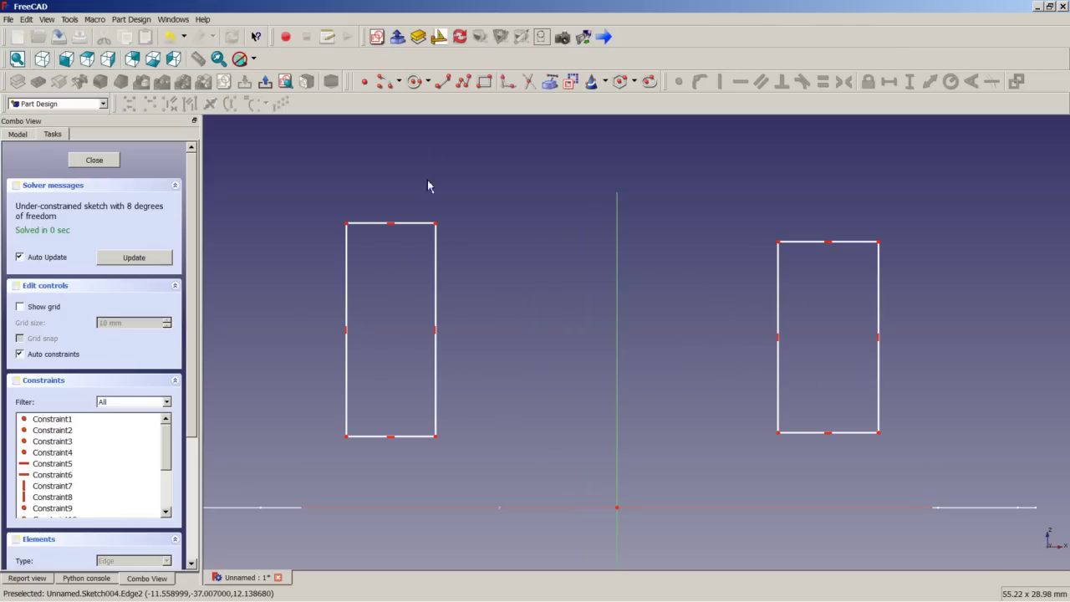
- Fillet all four corners of the left rectangle and select its corner arcs
left_click(507, 81)
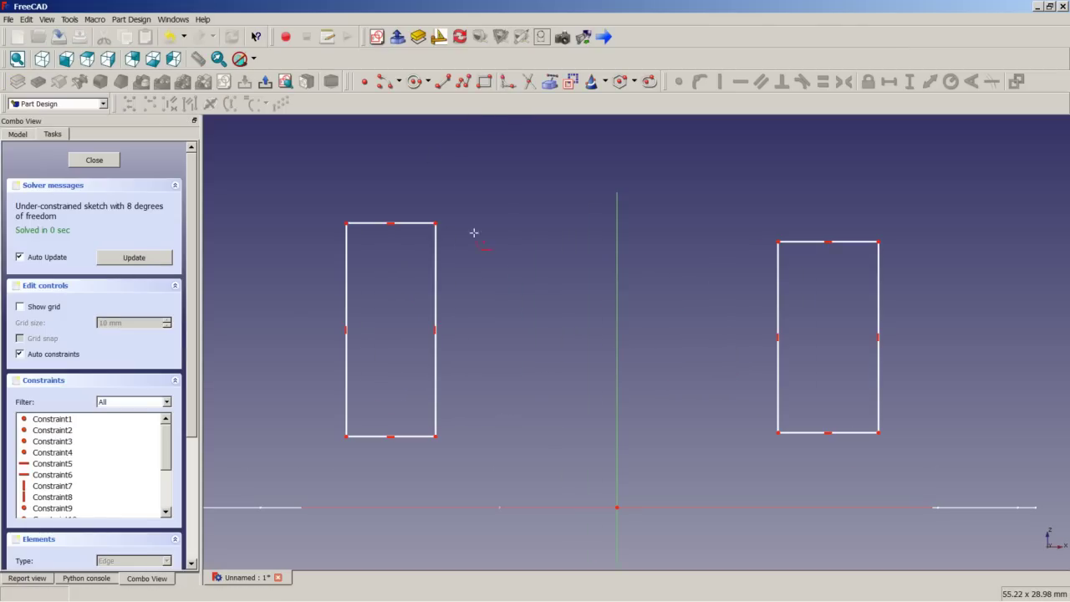
left_click(425, 436)
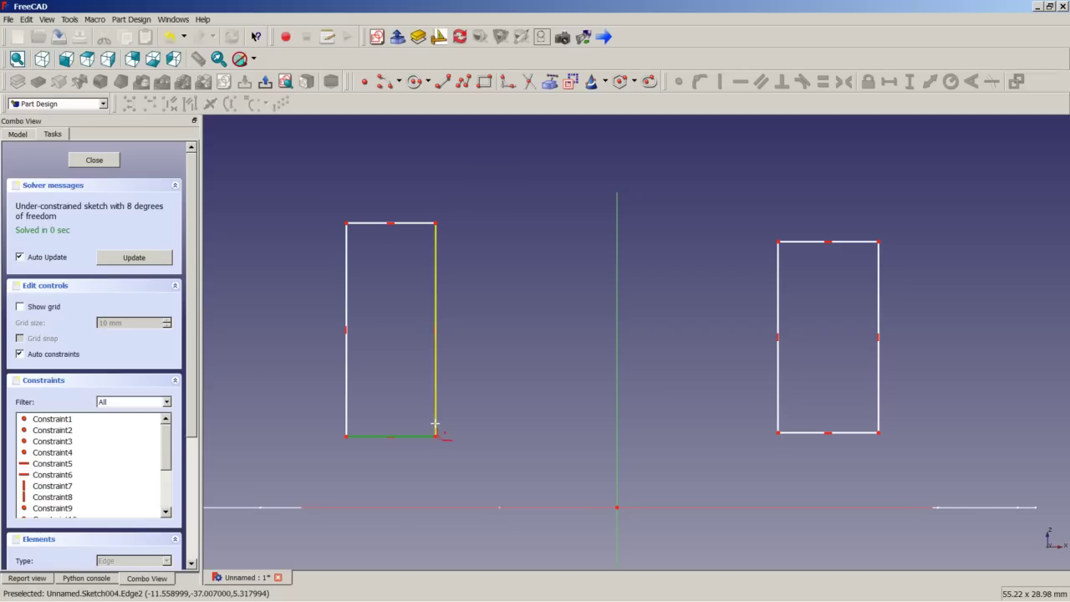
left_click(435, 423)
left_click(434, 414)
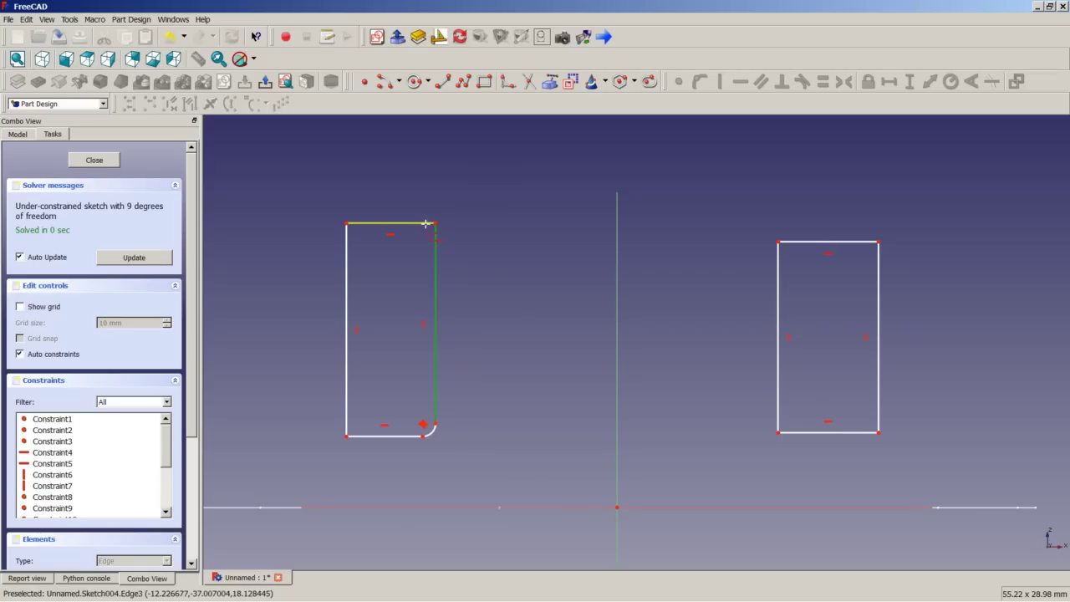
left_click(425, 224)
left_click(361, 223)
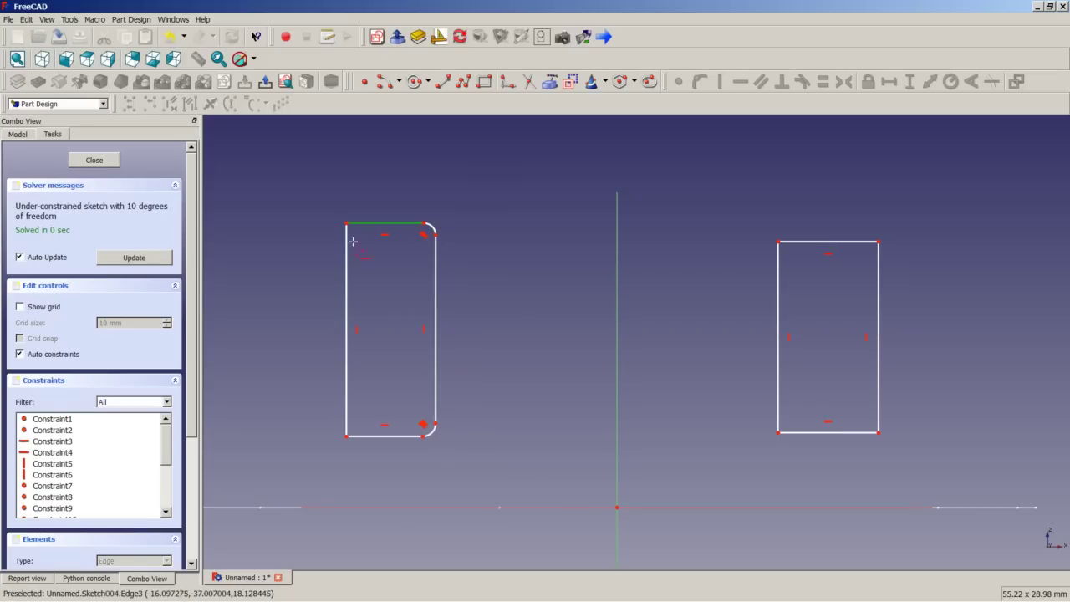
left_click(348, 329)
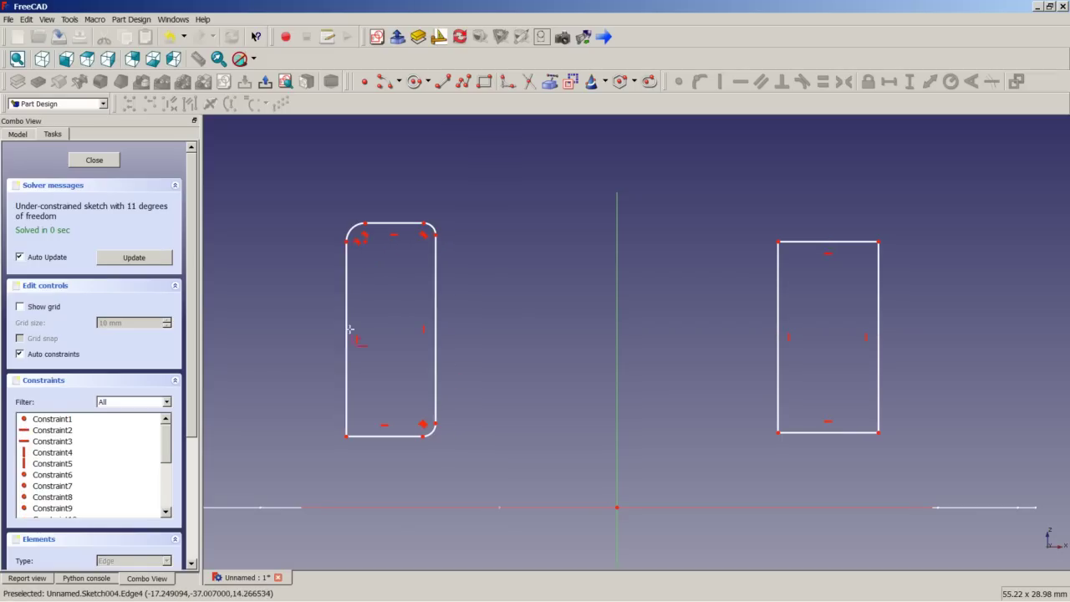
left_click(346, 417)
right_click(490, 415)
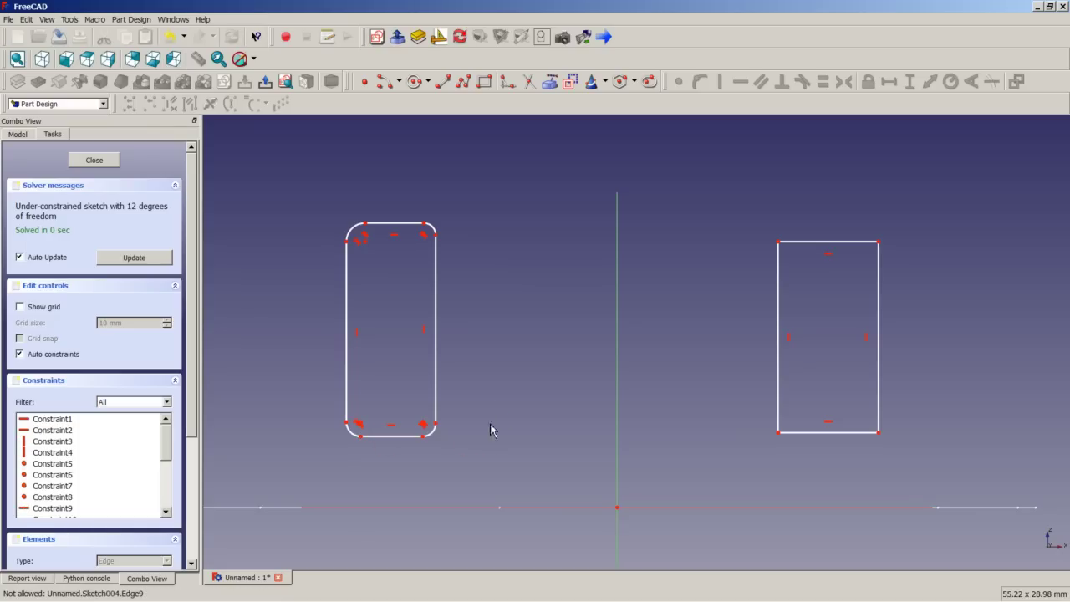
left_click(430, 433)
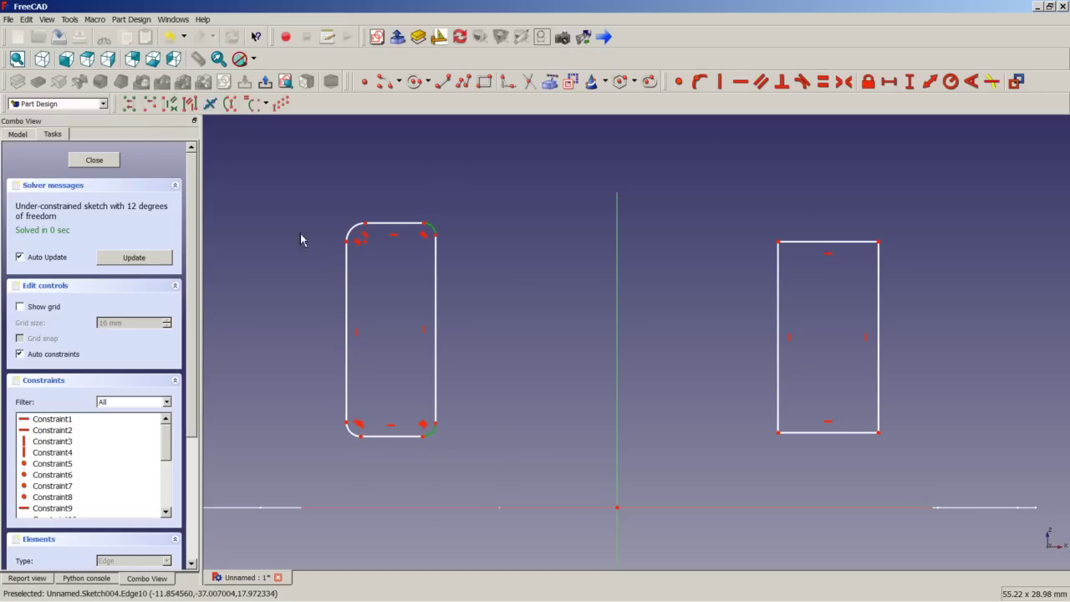
left_click(352, 229)
left_click(352, 432)
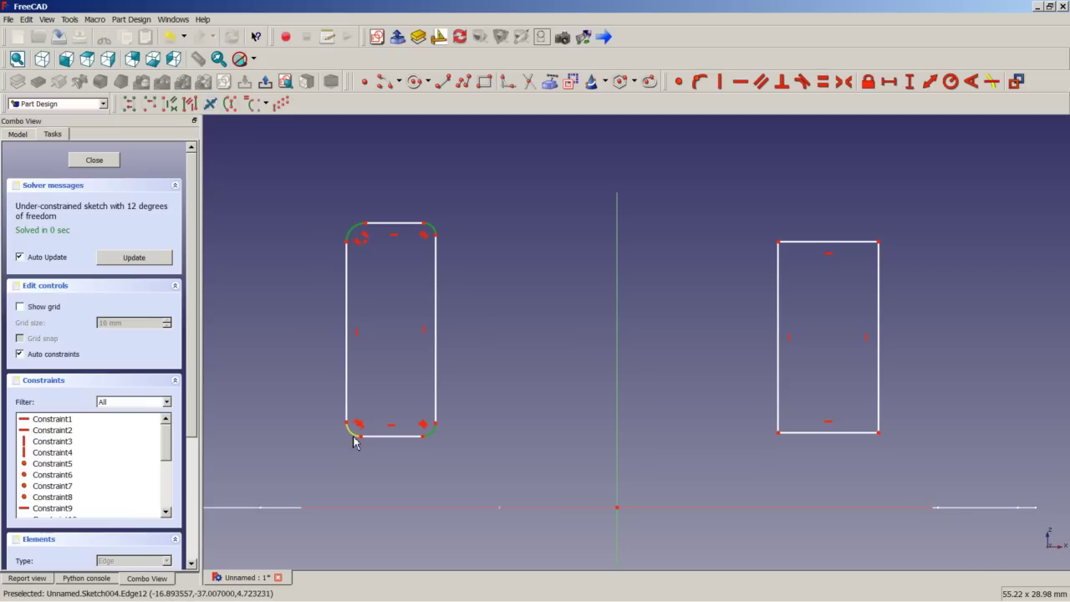
- Set the selected corner arcs to an equal 1 mm radius
left_click(951, 82)
left_click(513, 321)
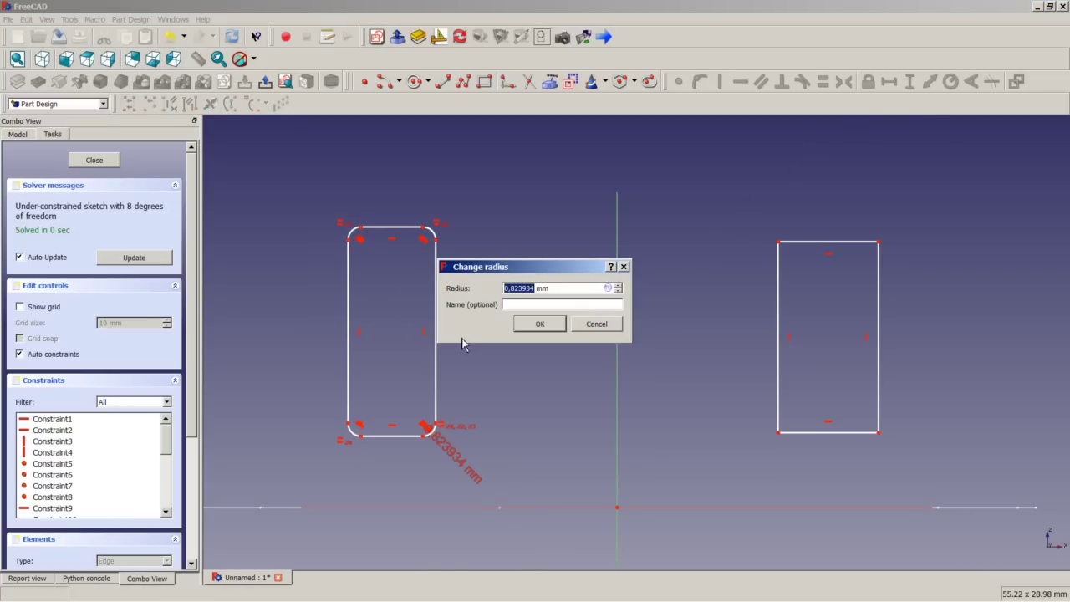
type("1")
left_click(533, 326)
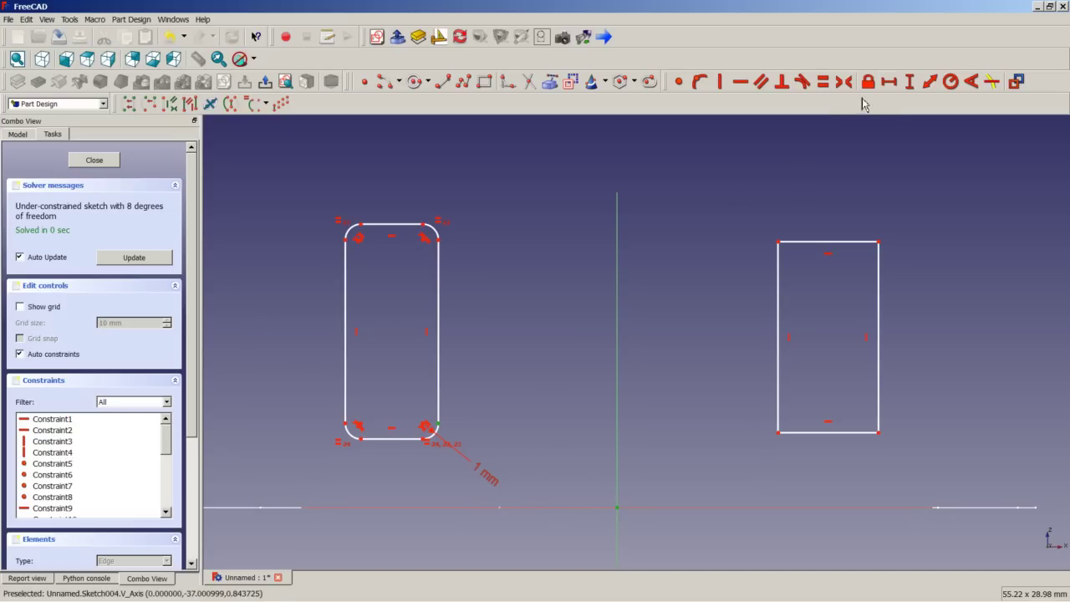
- Place the rectangle's right side 4,89 mm horizontally from the vertical axis
left_click(888, 81)
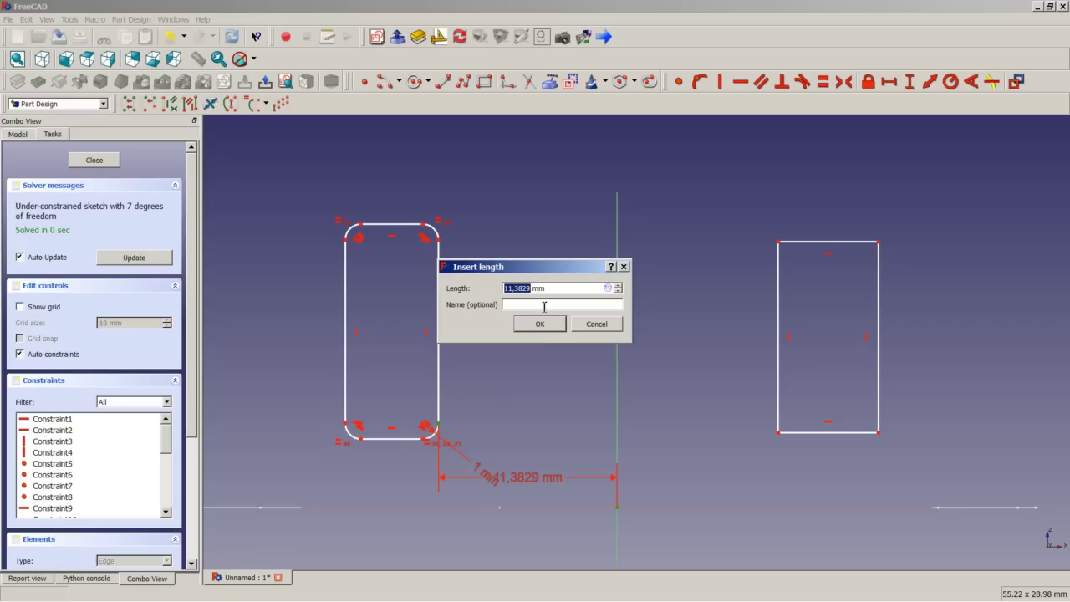
type("4")
left_click(539, 323)
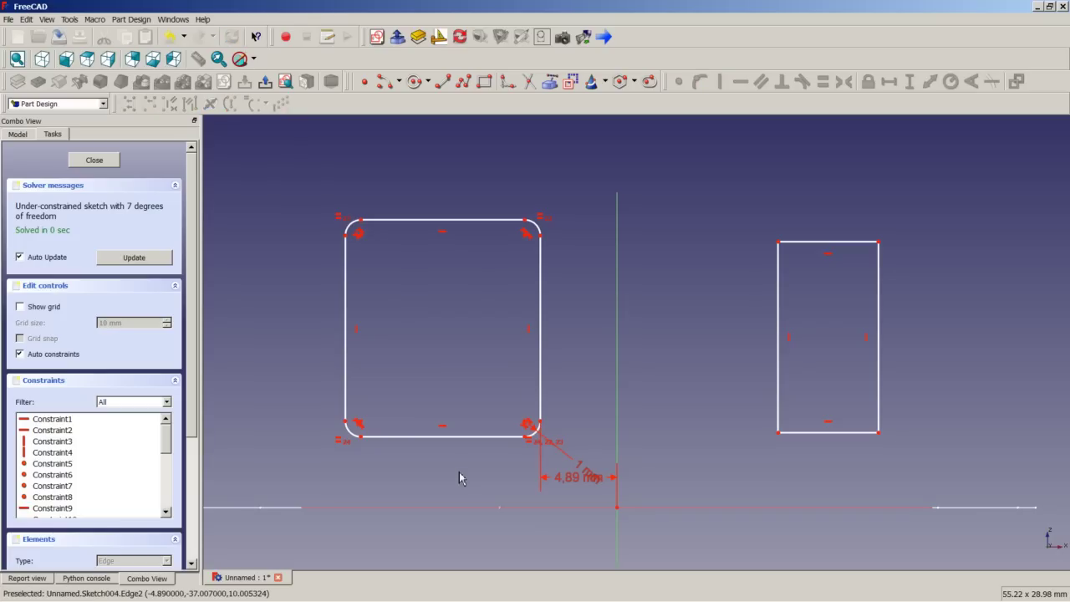
left_click(345, 424)
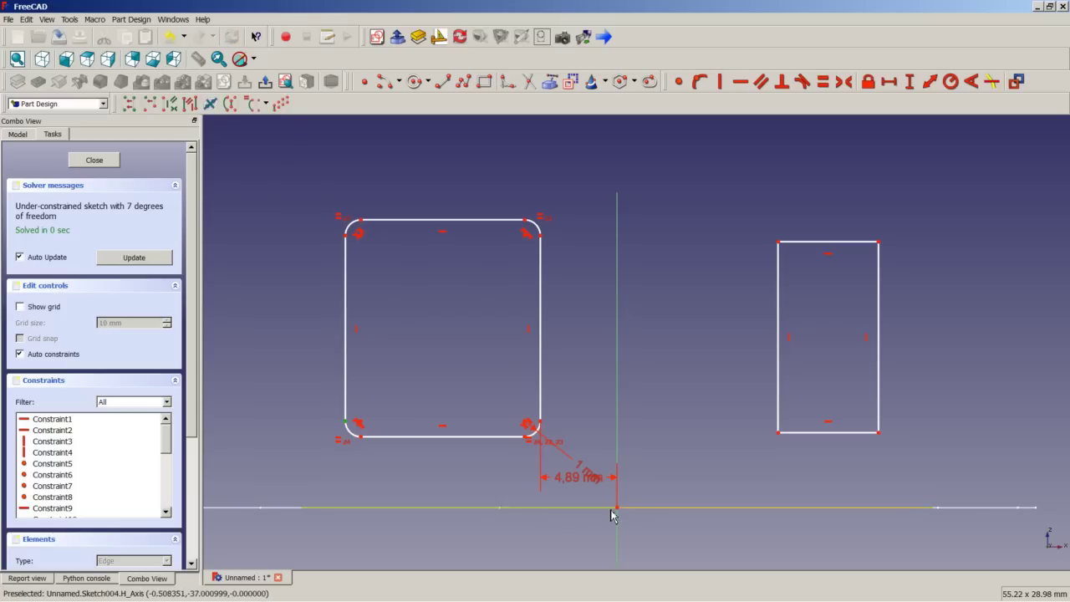
- Fix the rectangle's lower-left corner 17,89 mm from the vertical axis and move the 17,89 and 4,89 mm labels lower
left_click(888, 81)
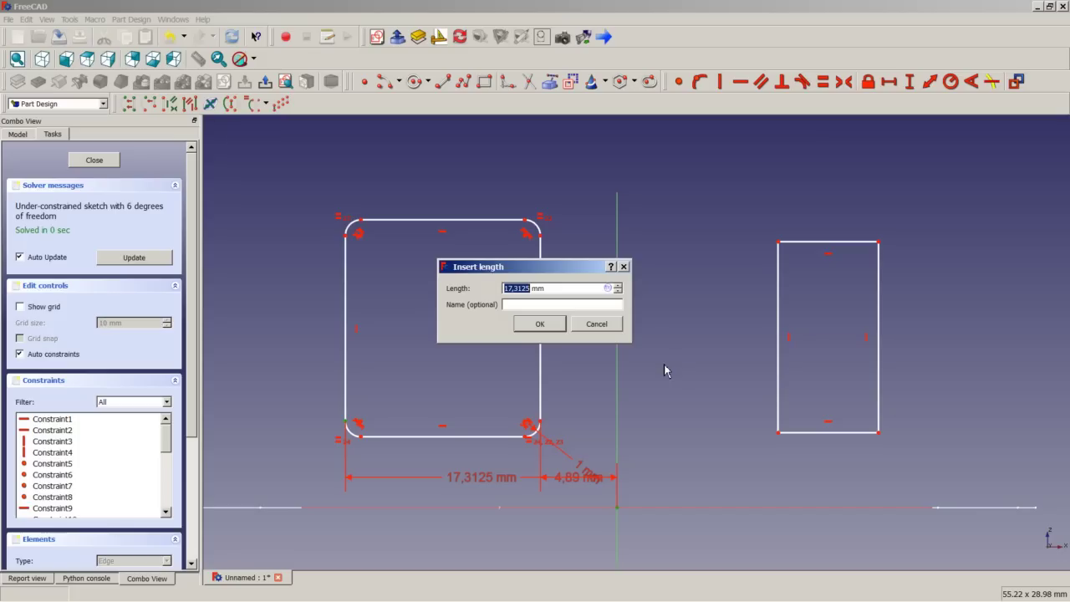
type("17,89")
left_click(528, 325)
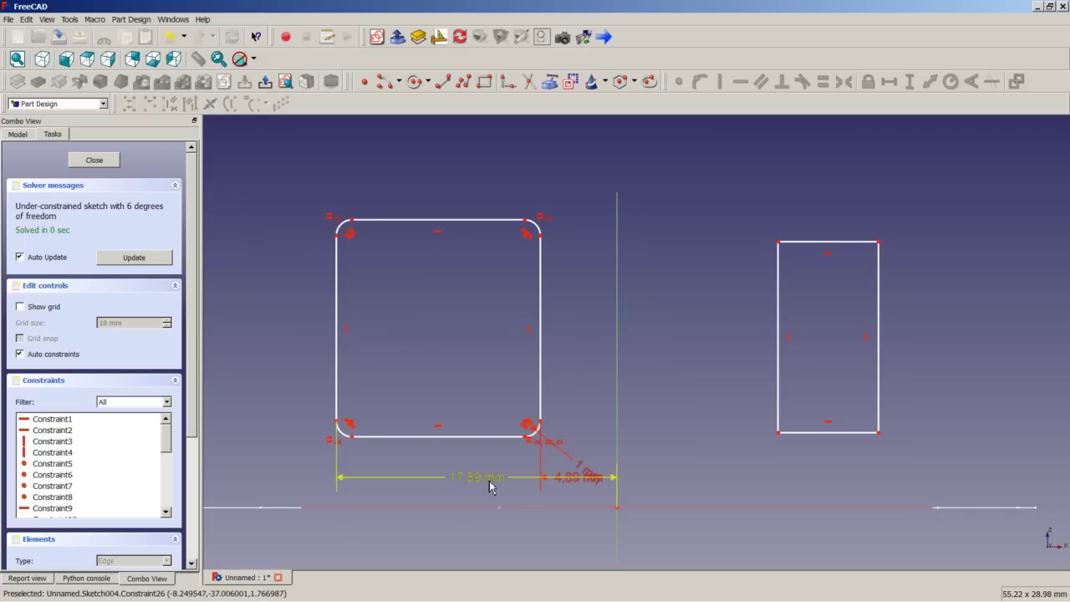
left_click_drag(489, 481, 490, 544)
left_click_drag(568, 482, 565, 519)
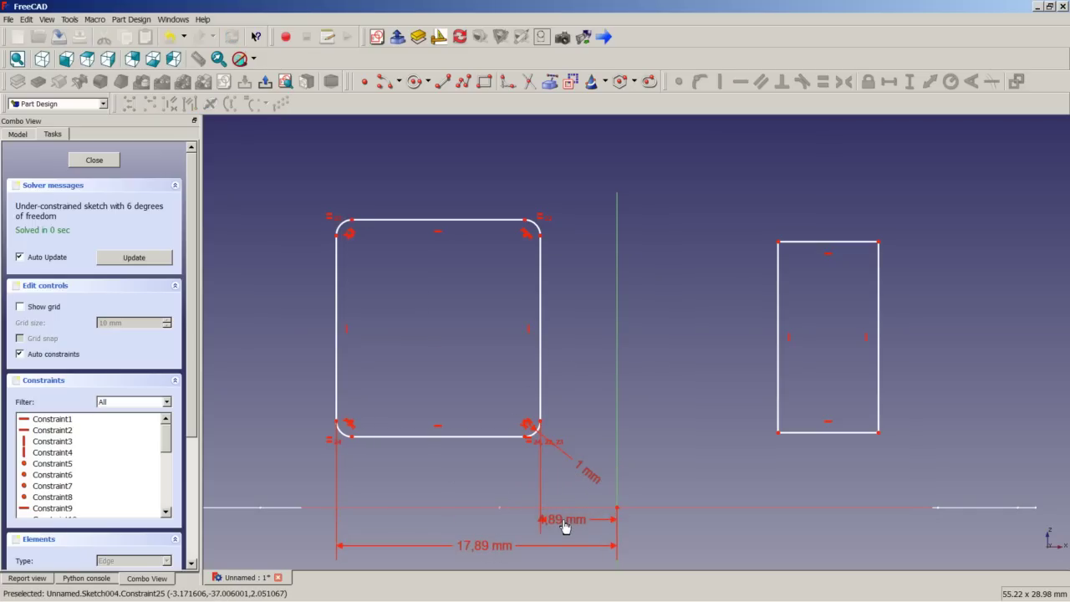
left_click(525, 438)
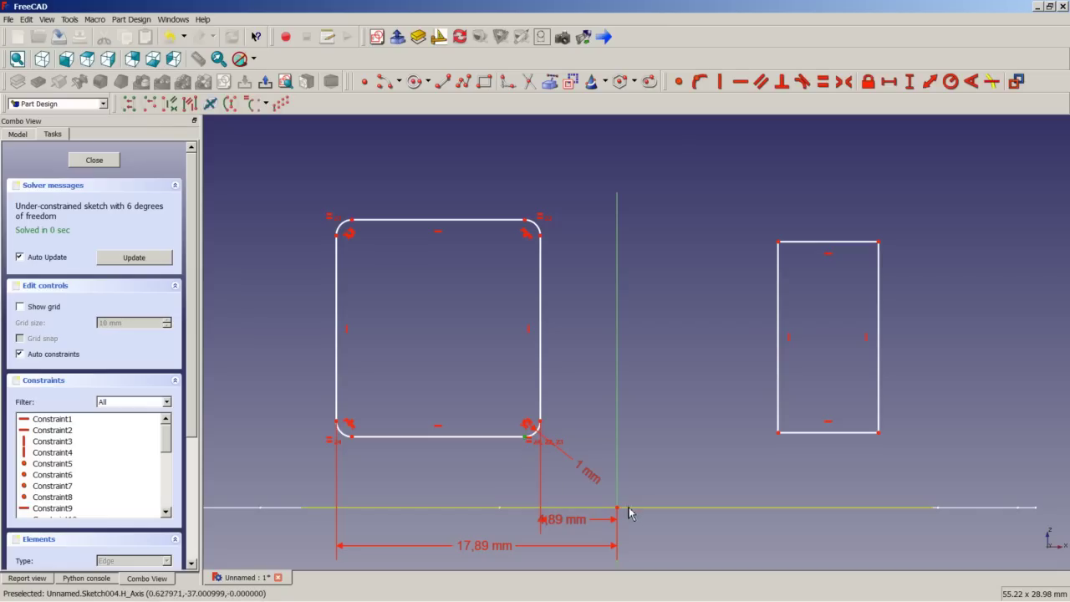
left_click(617, 507)
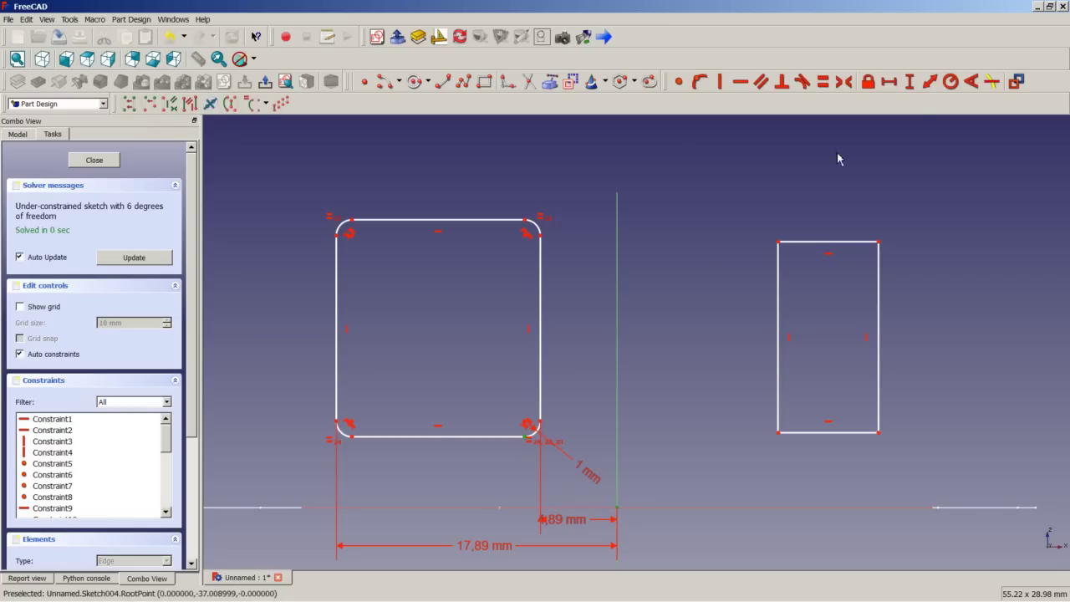
- Place the rounded rectangle's bottom corner 5,5 mm above the horizontal axis
left_click(909, 81)
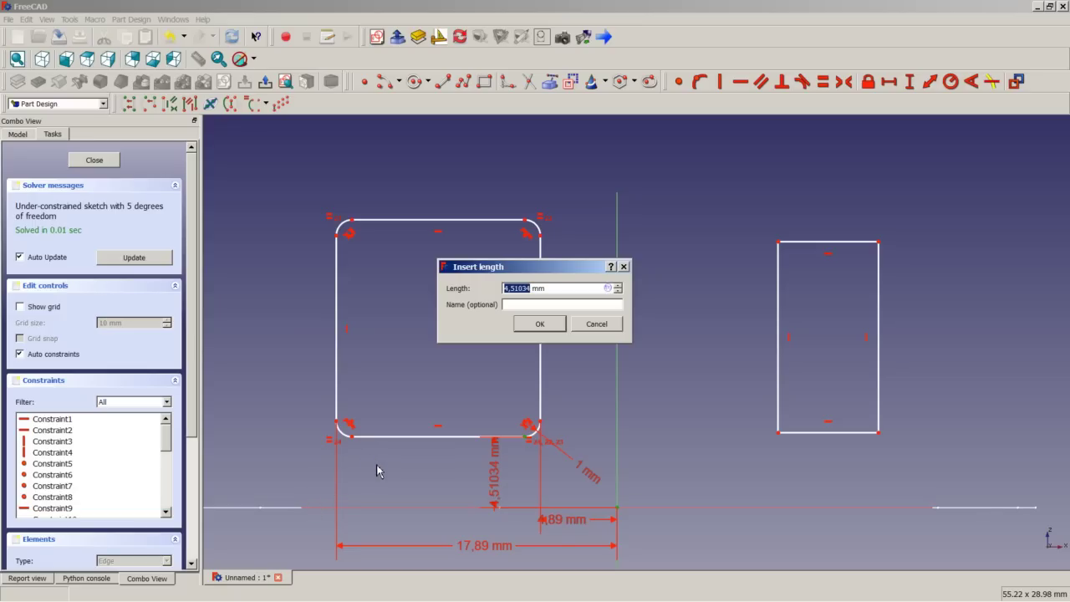
type("5,5")
left_click(539, 324)
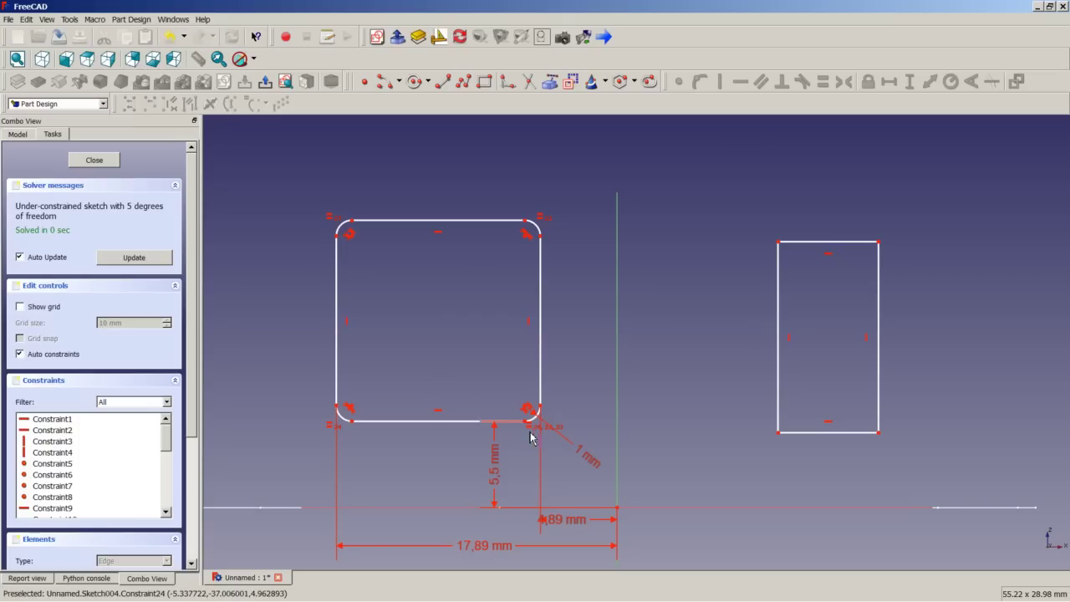
- Dimension the rectangle's left side, between its bottom and top corners, as 12 mm tall
left_click(353, 424)
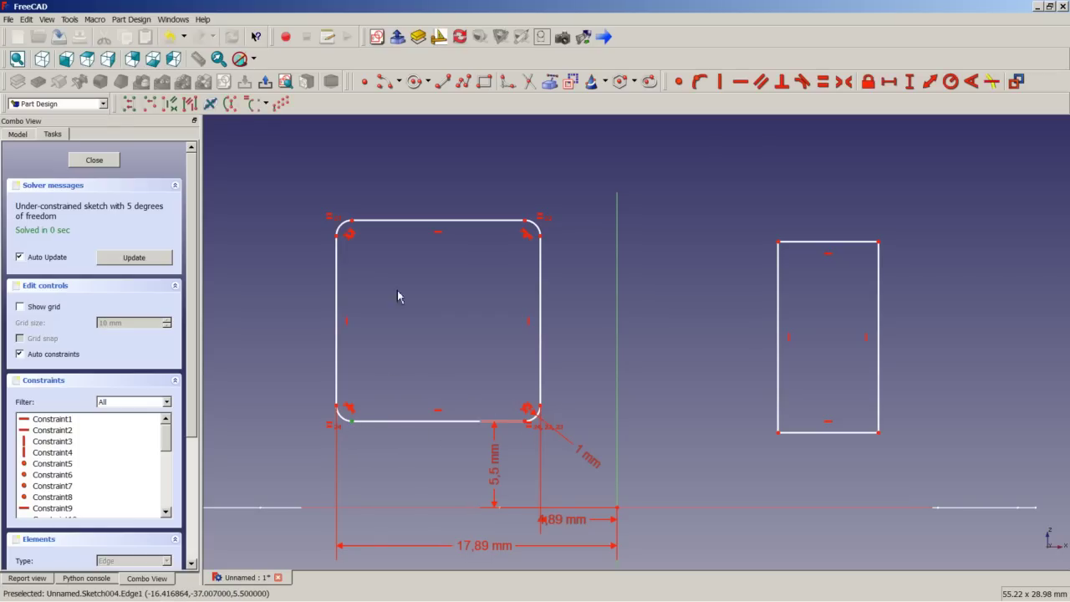
left_click(352, 222)
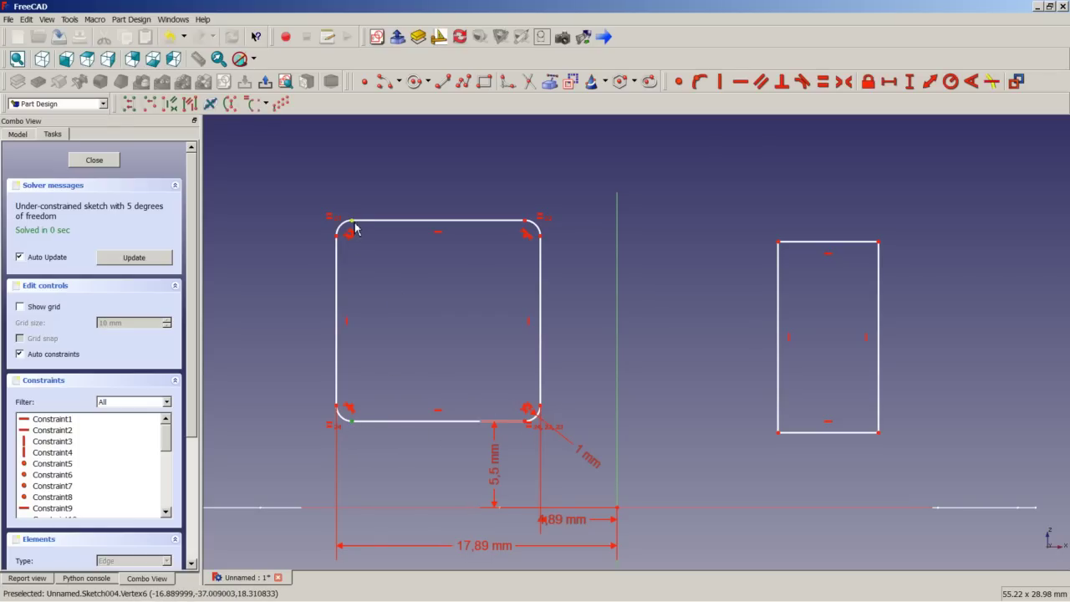
left_click(908, 81)
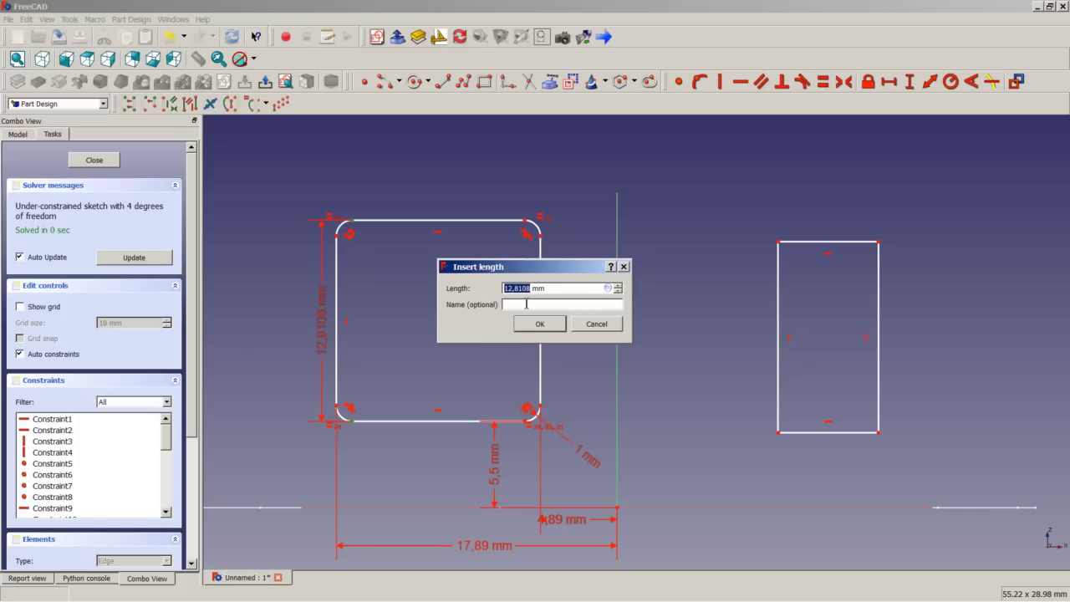
type("12")
- Confirm the 12 mm height and set the right rectangle's bottom-left corner 13,33 mm from the vertical axis
left_click(539, 323)
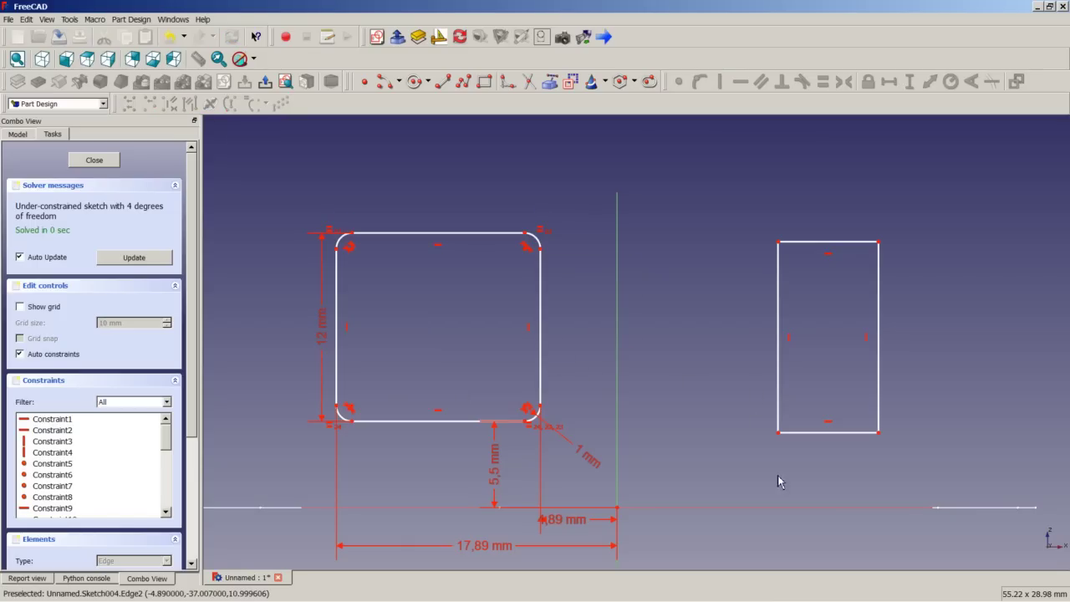
left_click(618, 508)
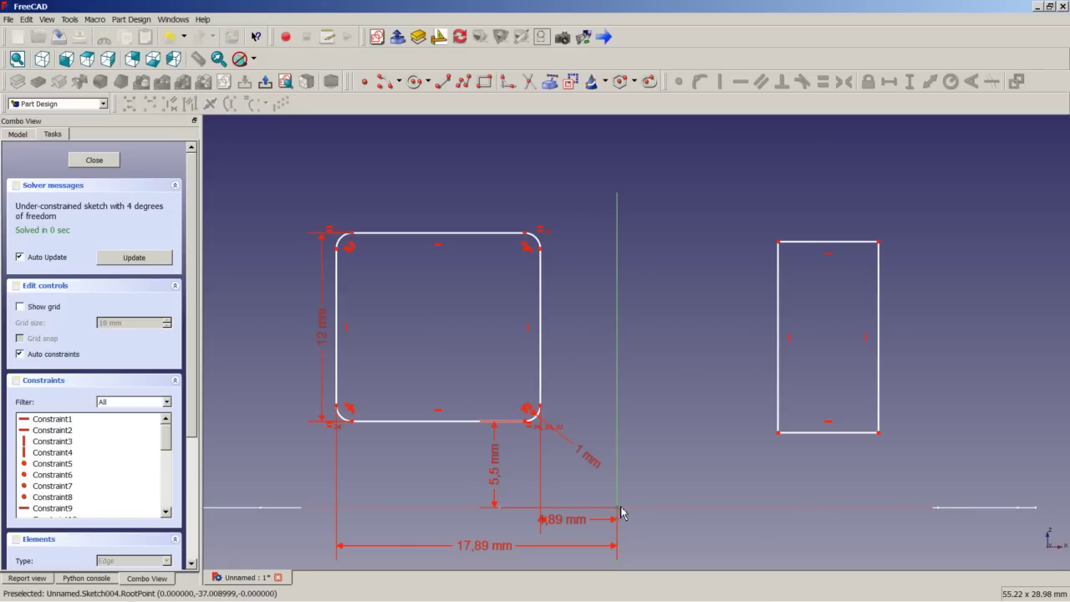
left_click(778, 432)
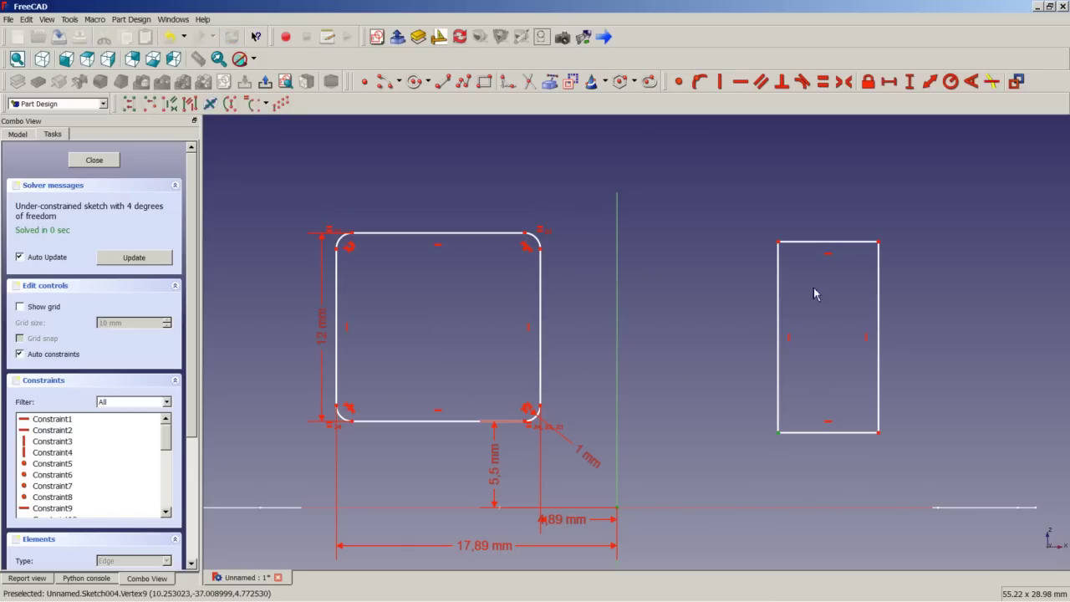
left_click(888, 81)
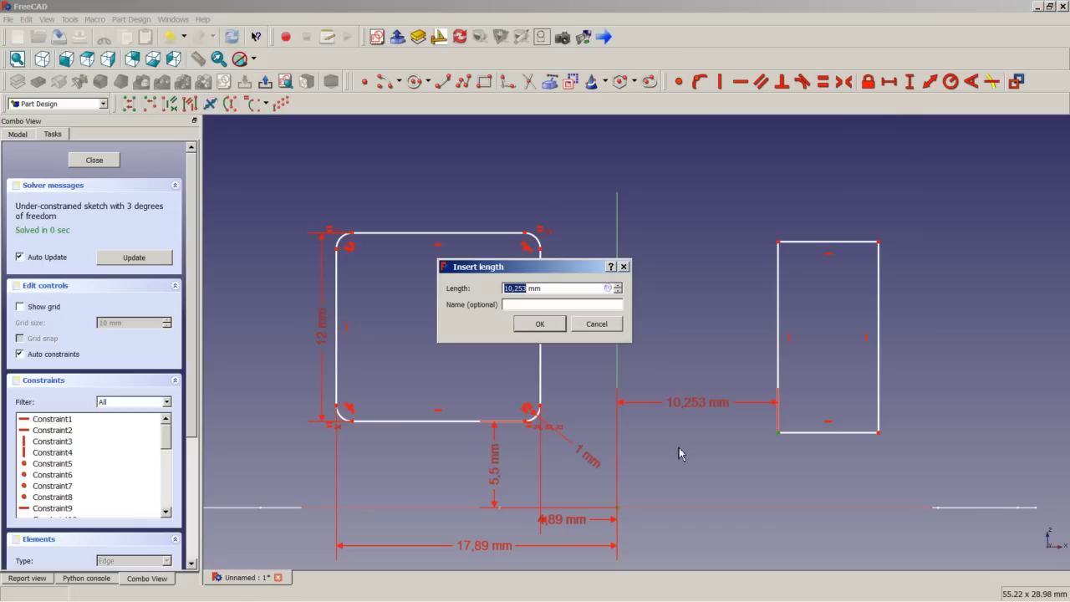
type("13")
type(",33")
left_click(550, 326)
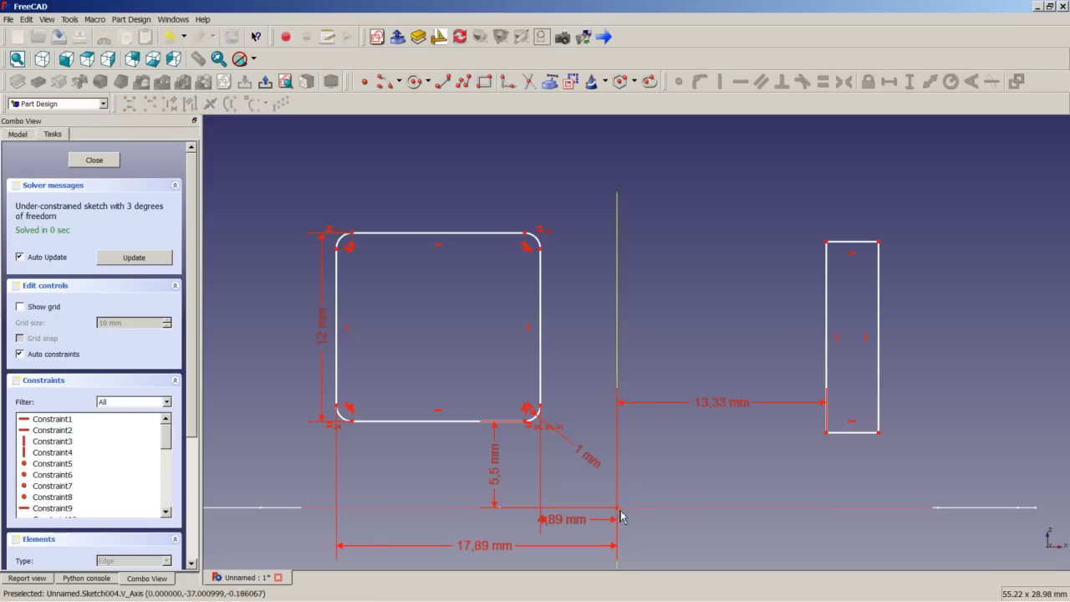
- Add a horizontal distance from the origin to the right rectangle's bottom-right corner for 23,33 mm
left_click(879, 433)
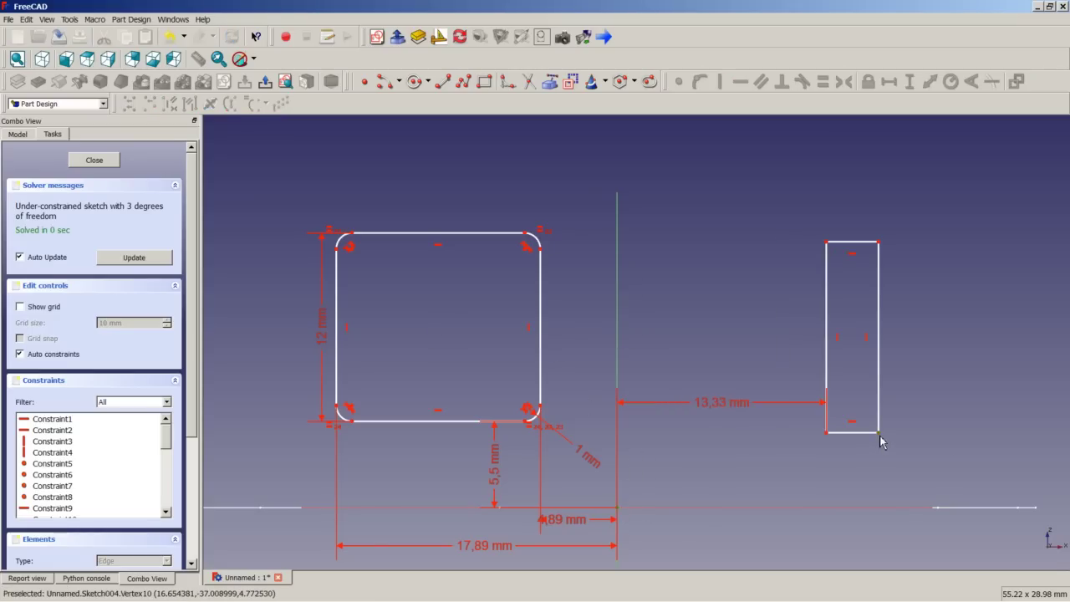
left_click(889, 81)
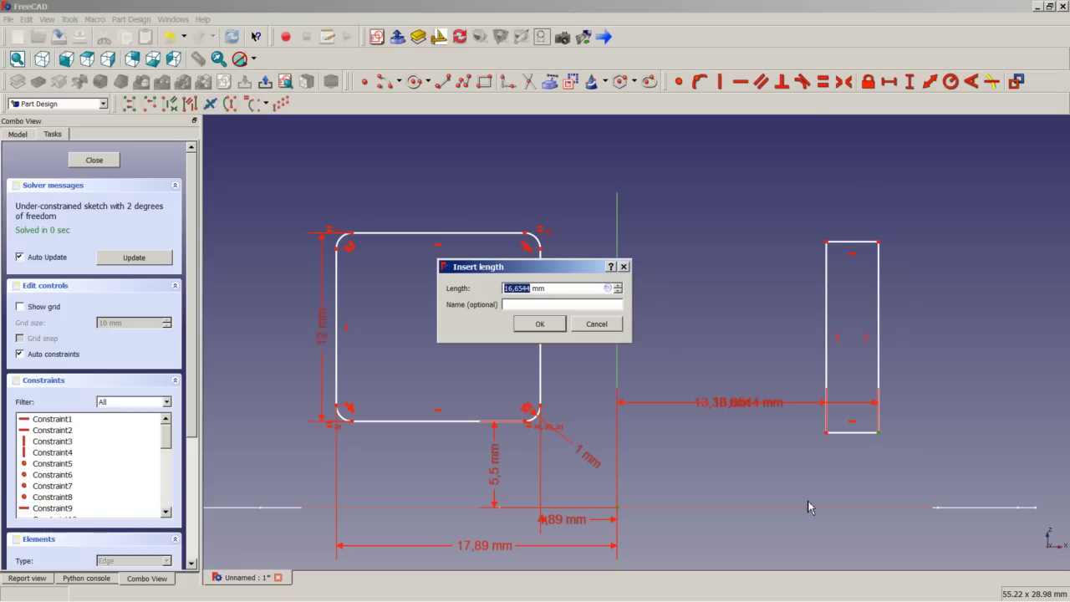
type("22")
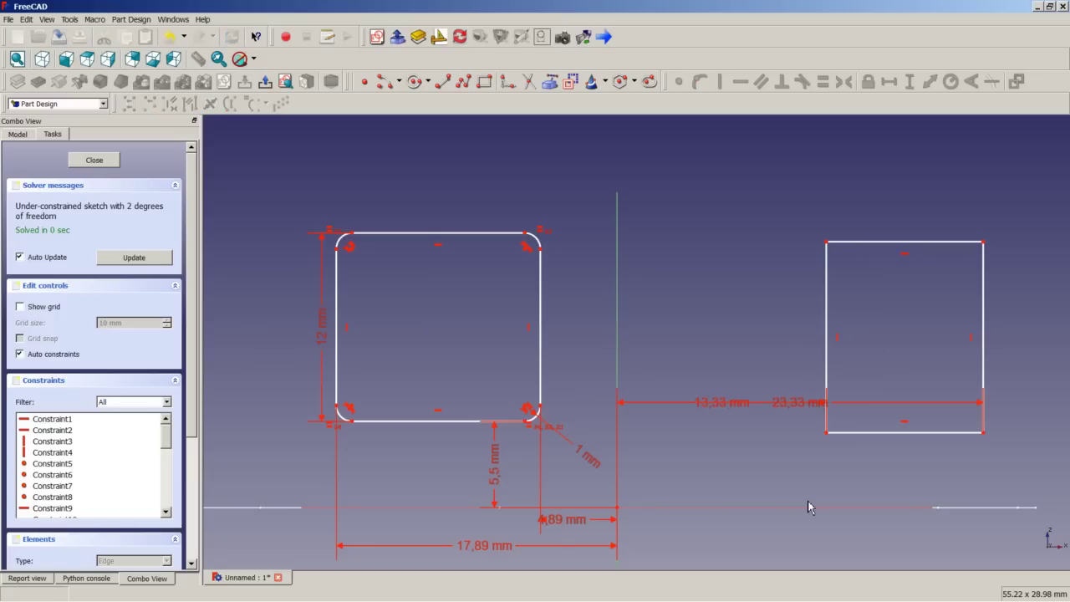
- Constrain the right rectangle's right side to 12 mm tall, moving the 23,33 and 12 mm labels clear
left_click_drag(796, 404, 794, 459)
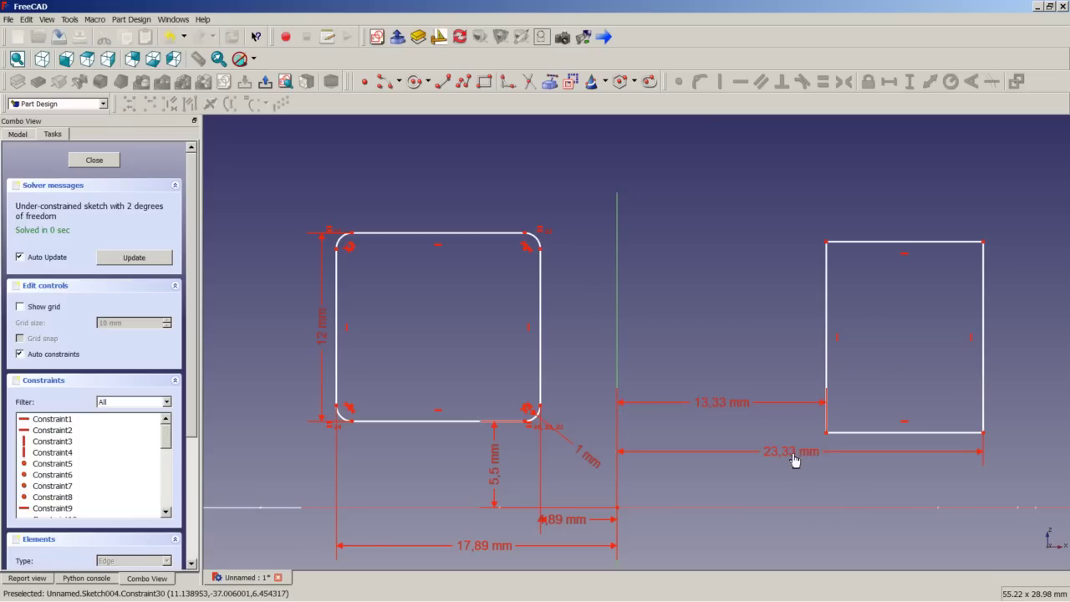
left_click(984, 335)
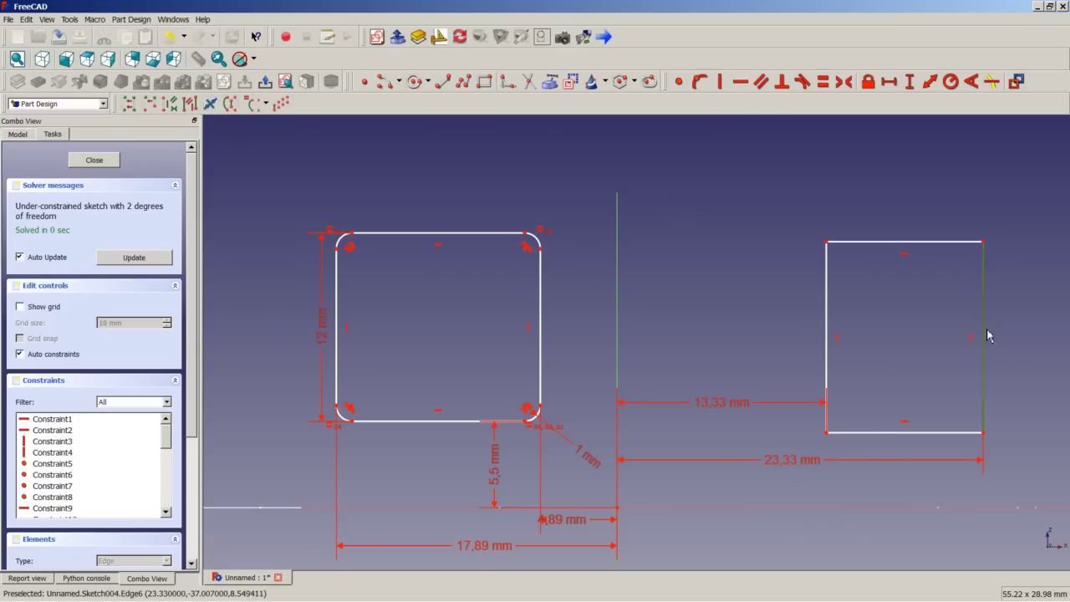
left_click(910, 81)
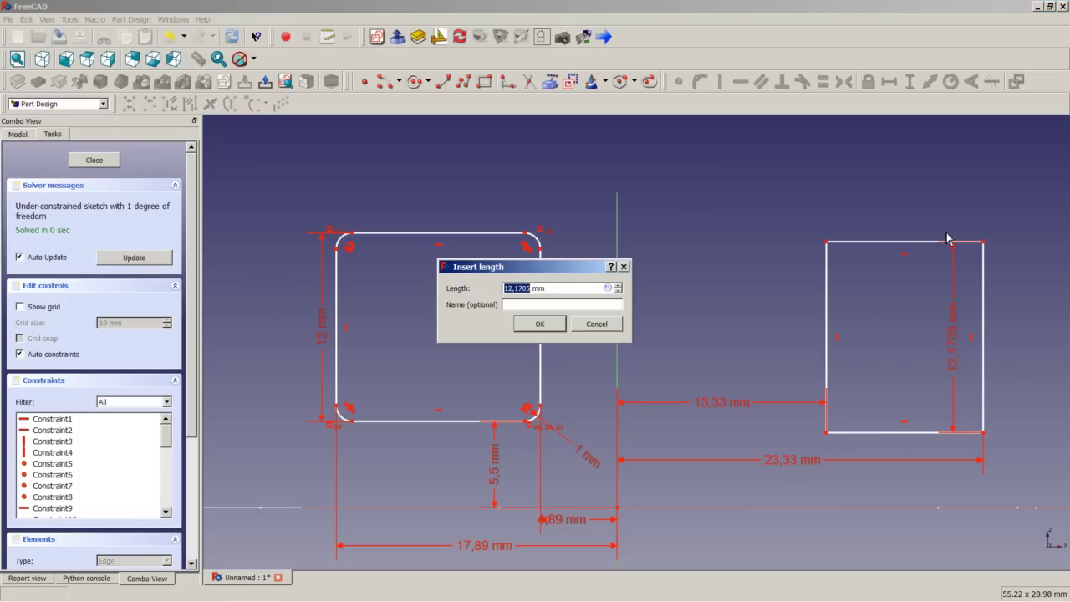
type("12")
key("Return")
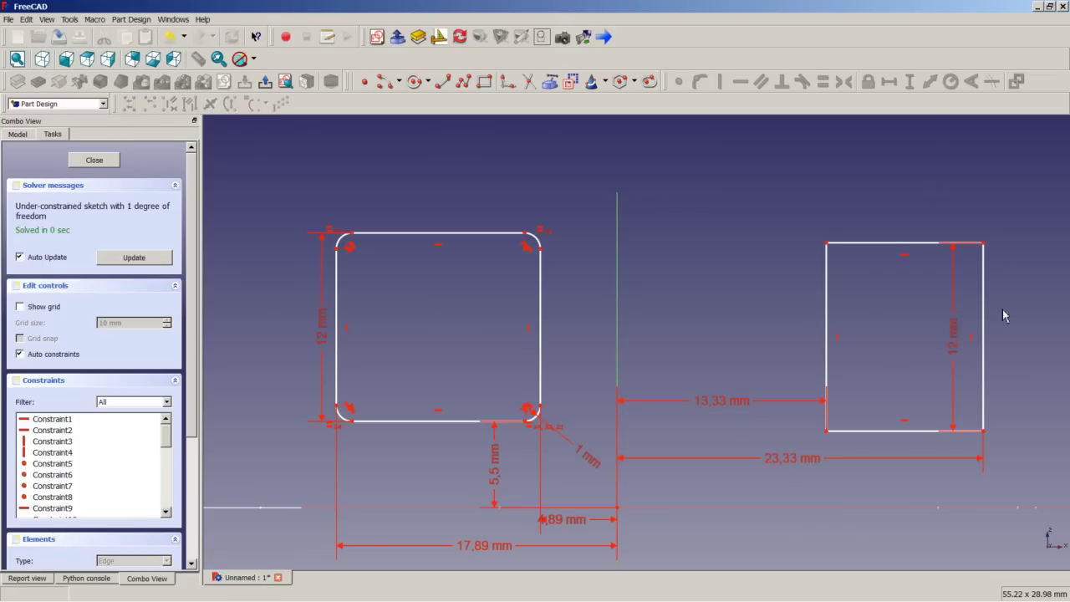
left_click_drag(961, 289, 1008, 364)
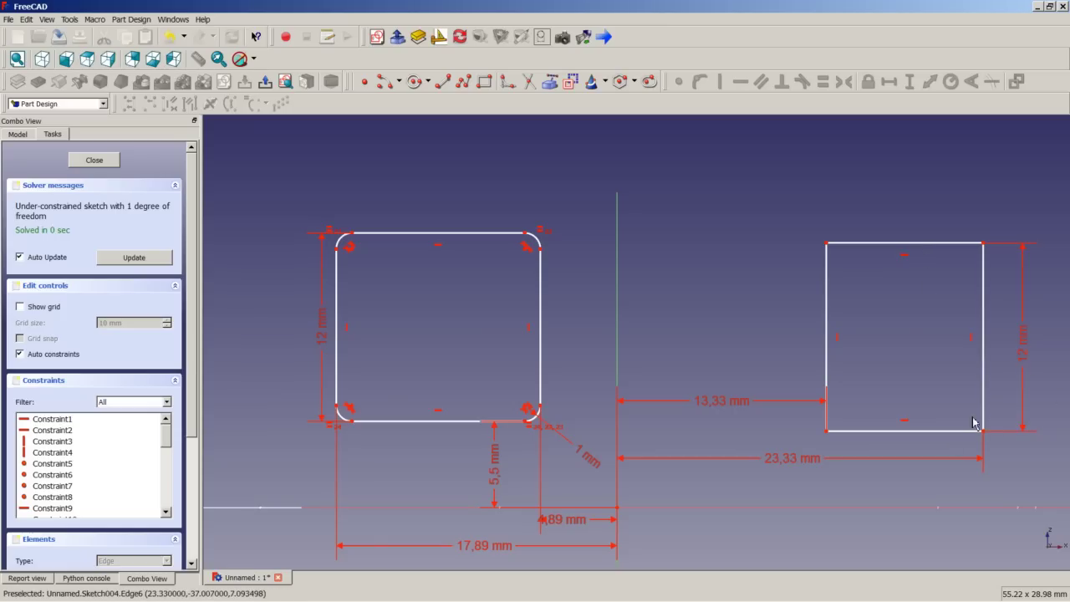
- Place the right rectangle's bottom-left corner 5,5 mm above the horizontal axis and close the sketch
left_click(825, 432)
left_click(618, 518)
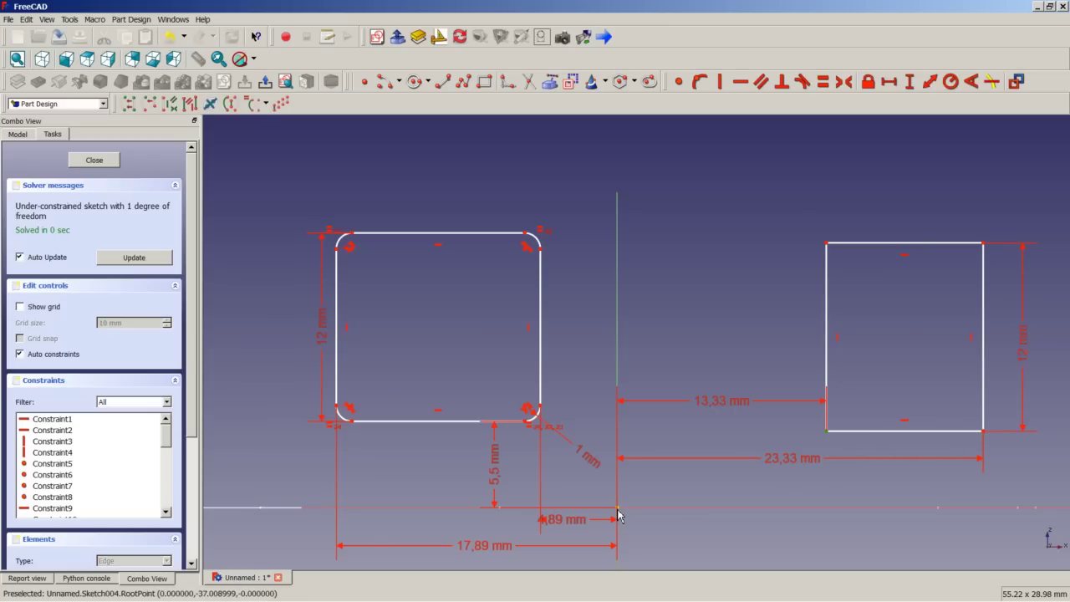
left_click(909, 81)
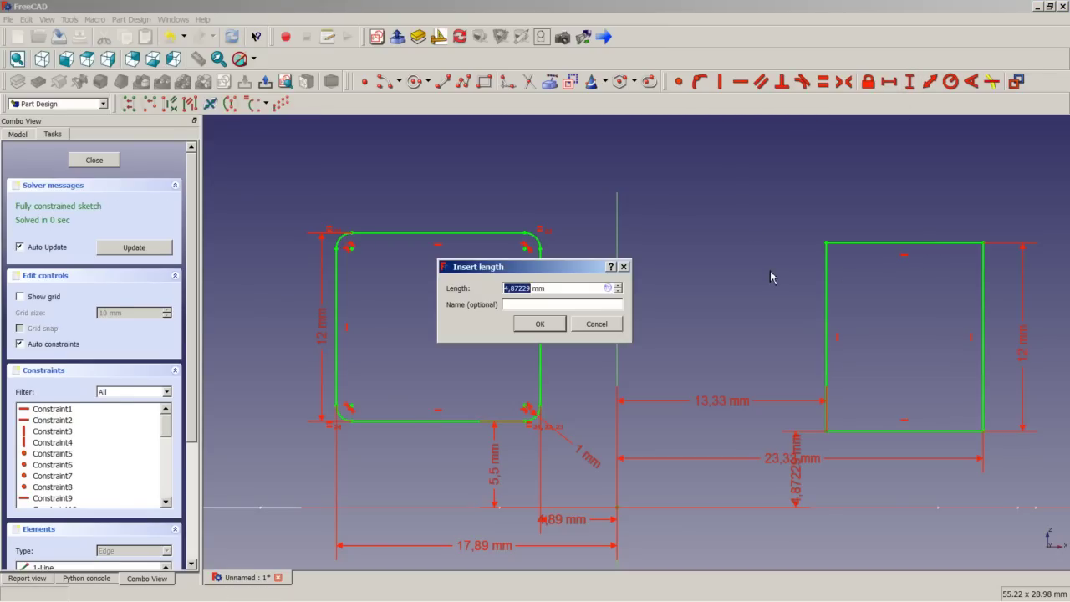
type("5,5")
left_click(549, 332)
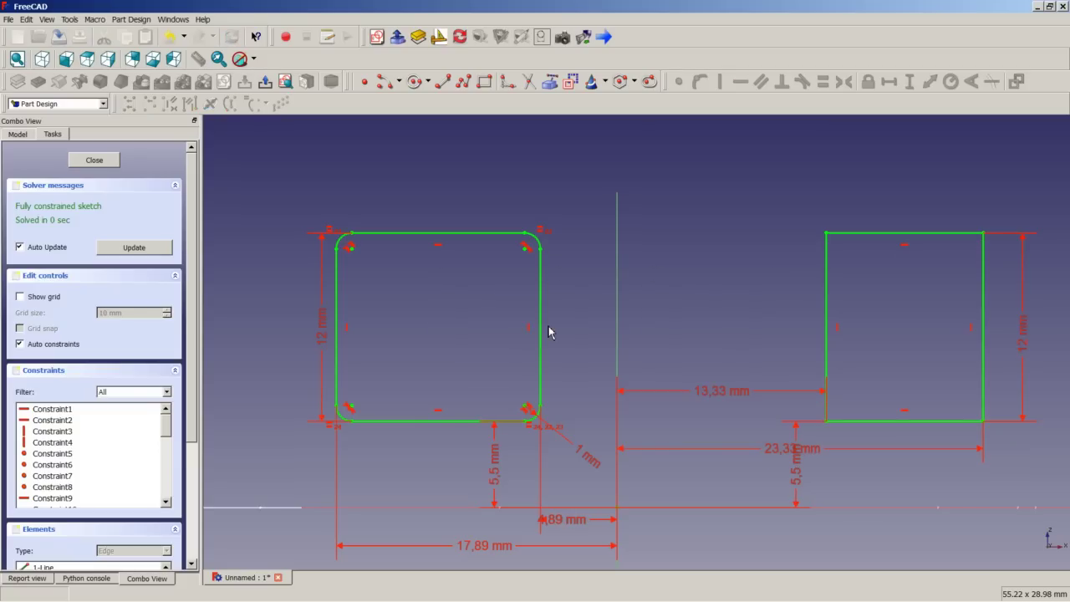
left_click(94, 160)
- Pad the sketch's two rounded rectangles 3 mm thick
middle_click_drag(618, 297, 581, 325)
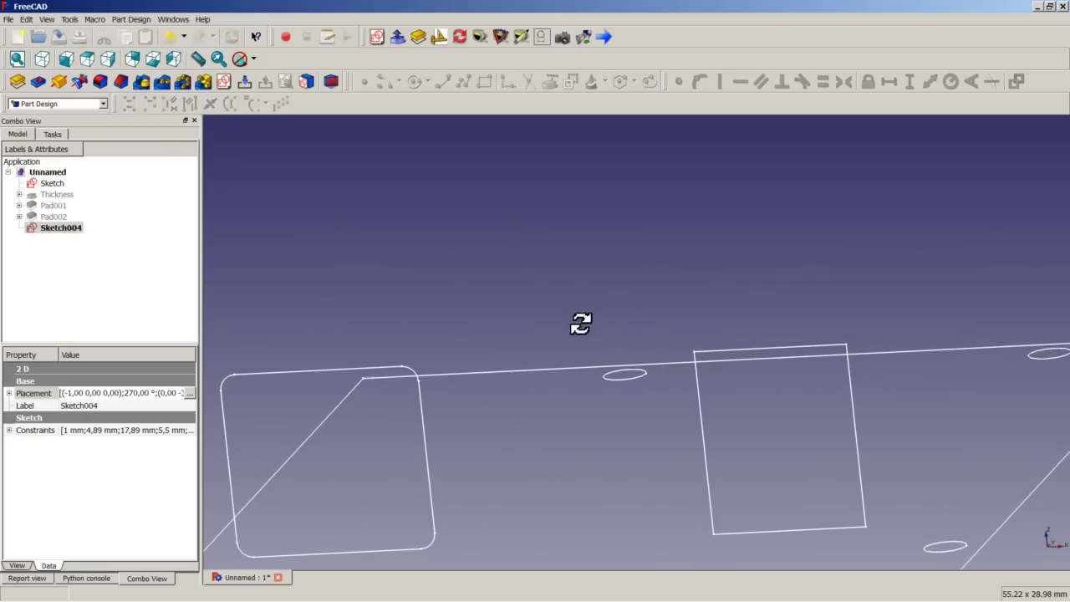
left_click(17, 81)
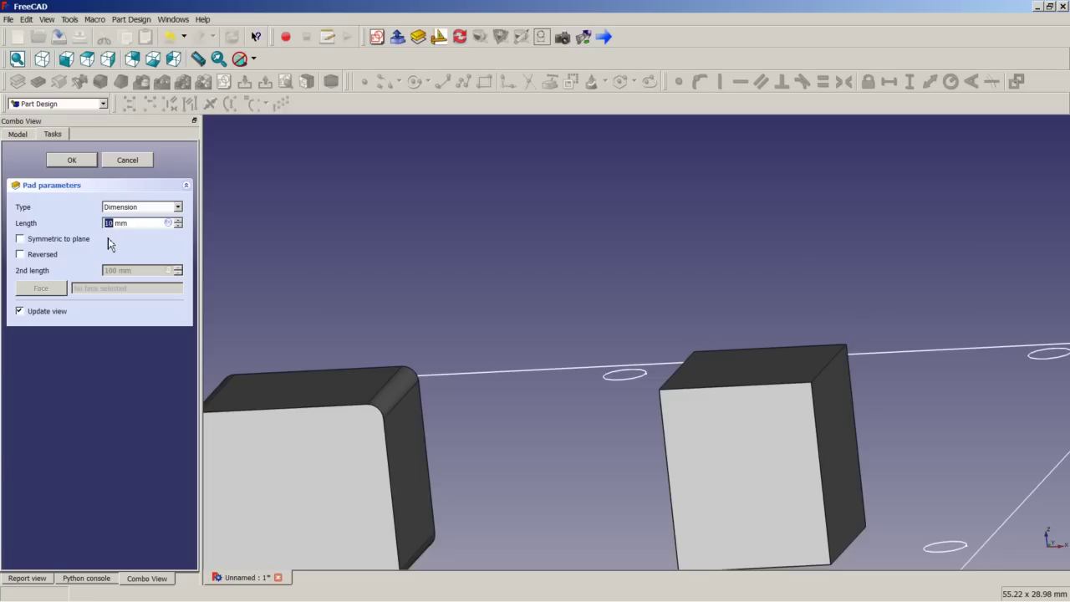
type("3")
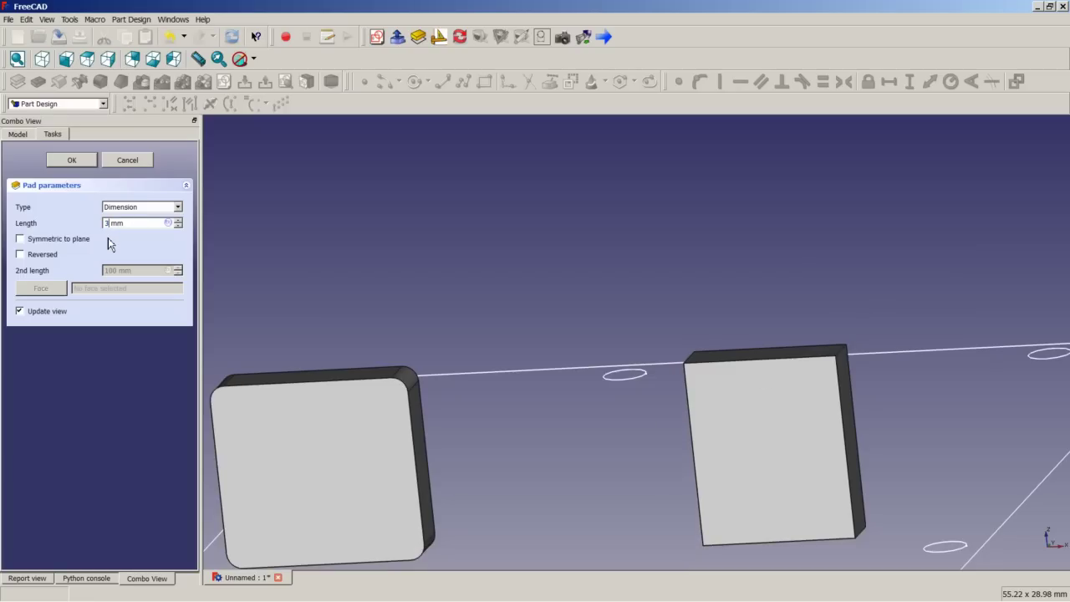
left_click(61, 160)
- Make the tray body Pad002 visible again and orbit to inspect it with the new tabs
scroll(438, 261, "down", 3)
scroll(437, 262, "down", 1)
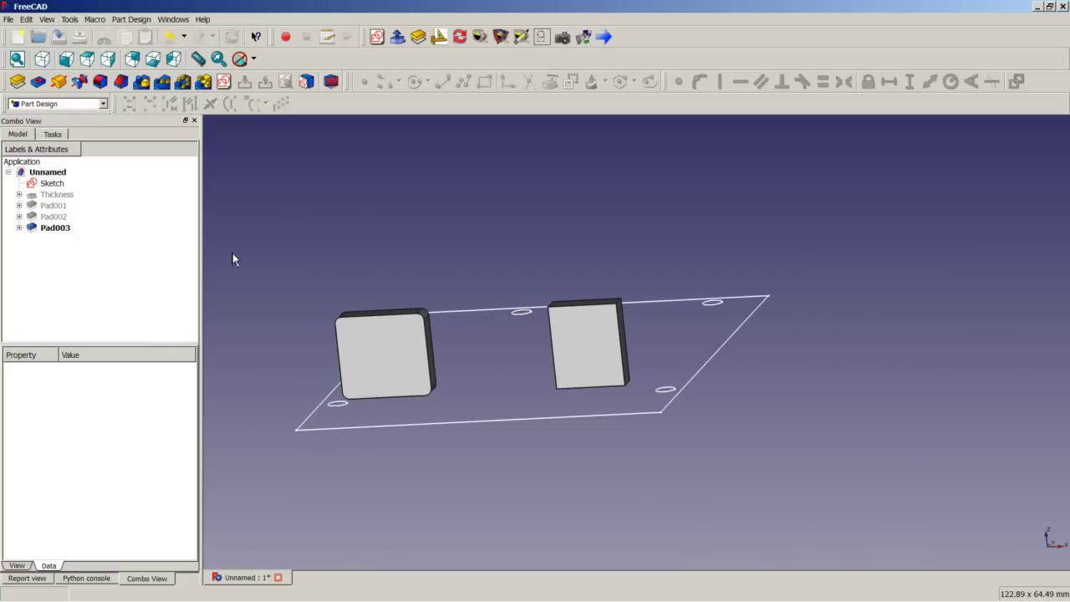
right_click(60, 216)
left_click(96, 268)
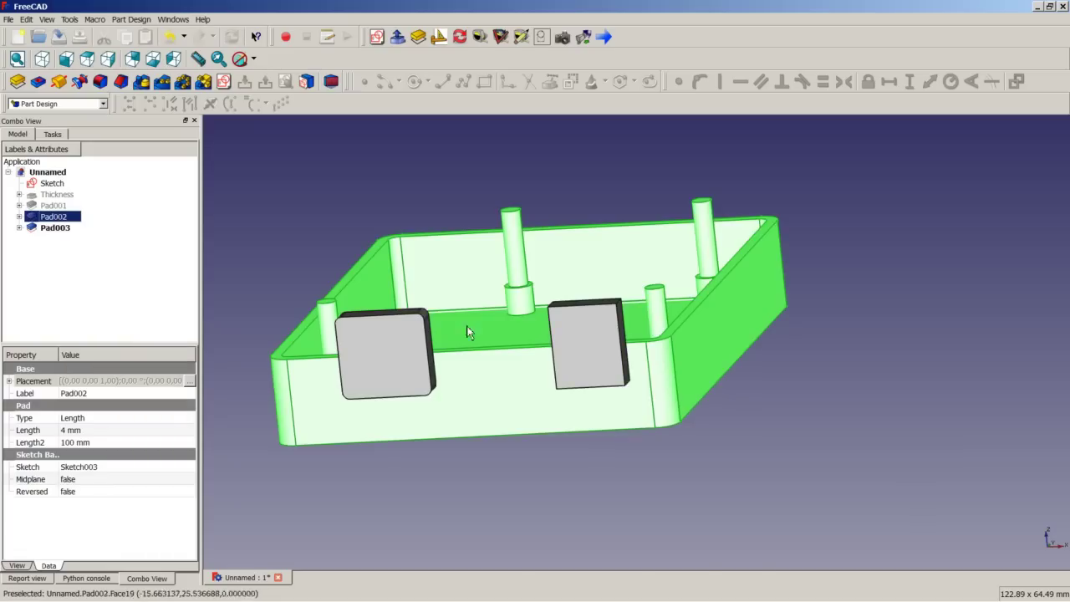
middle_click_drag(640, 298, 560, 402)
scroll(389, 551, "up", 4)
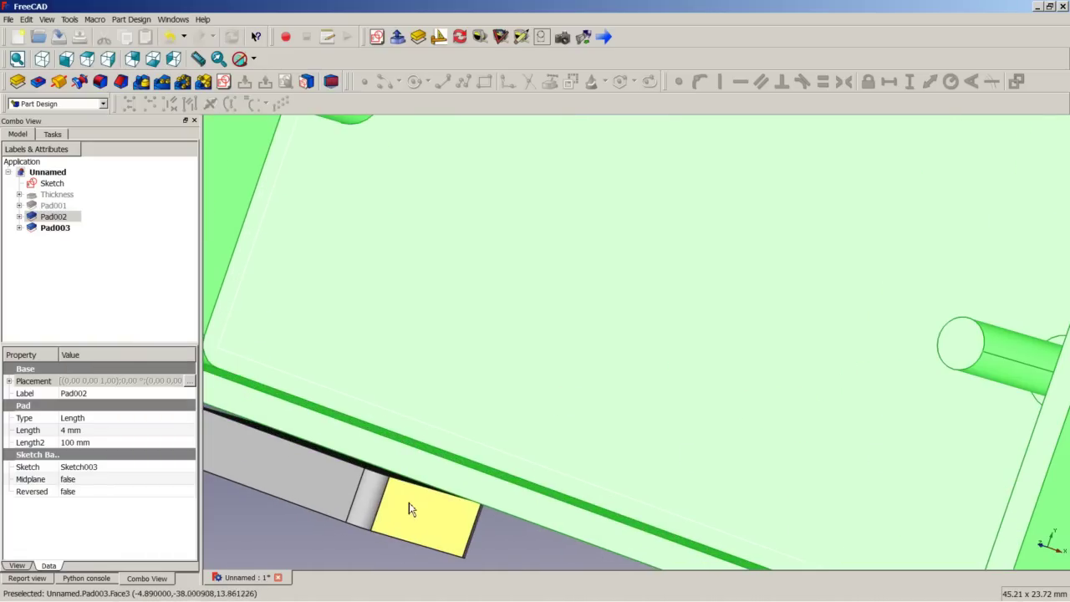
scroll(437, 446, "down", 5)
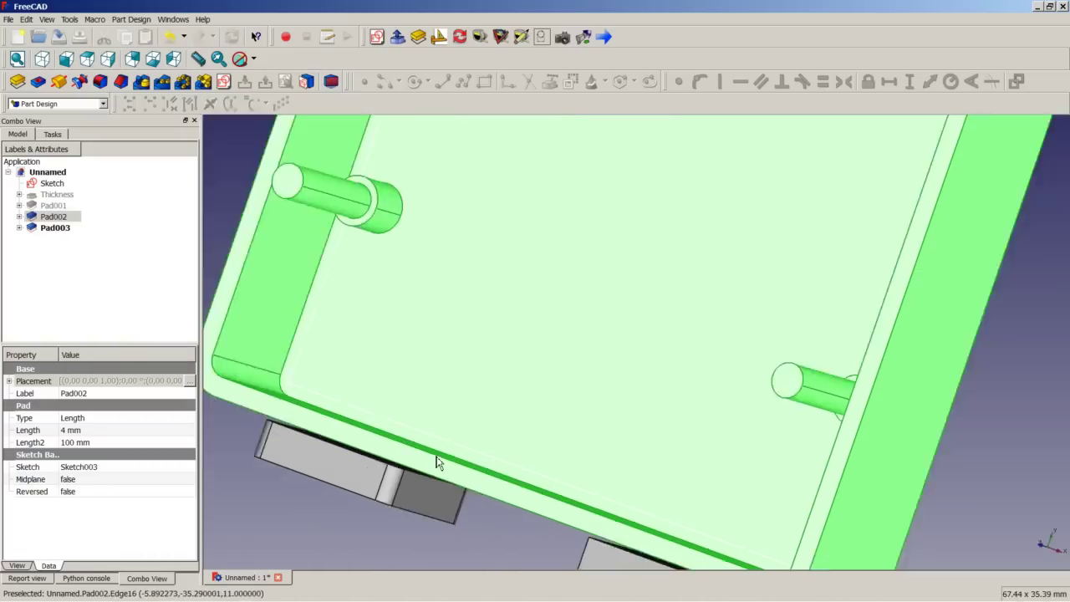
middle_click_drag(481, 417, 530, 353)
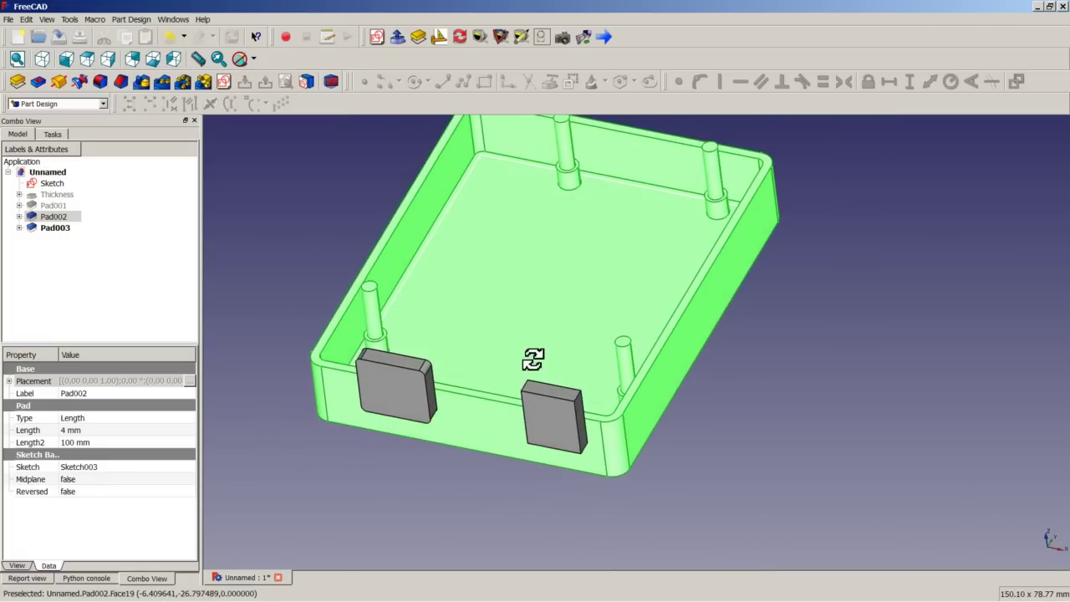
left_click(266, 190)
right_click(60, 229)
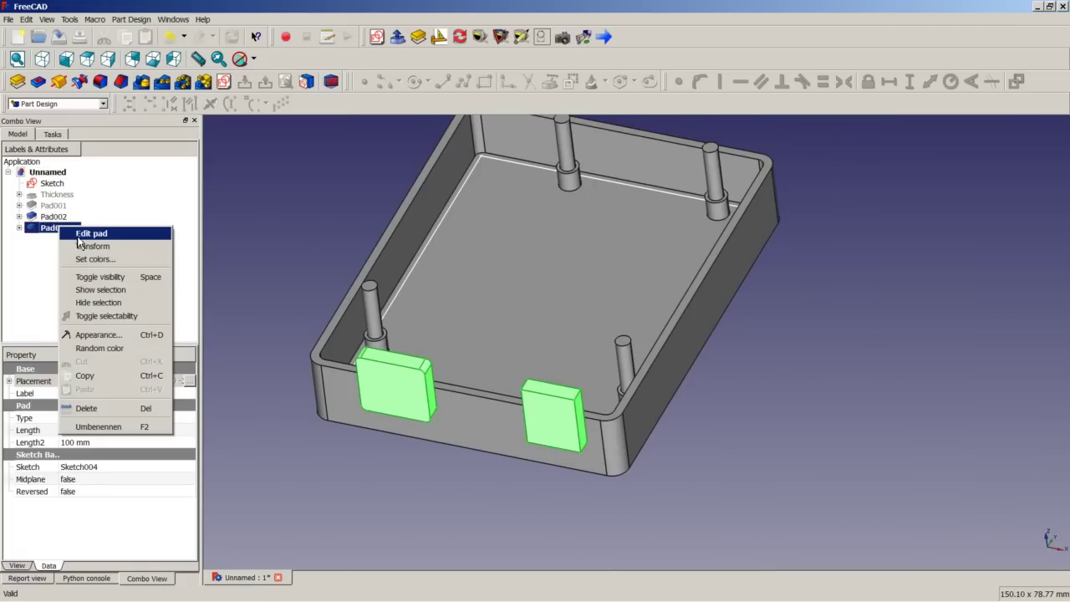
- Reverse the Pad003 tabs so they extrude the opposite way
left_click(92, 234)
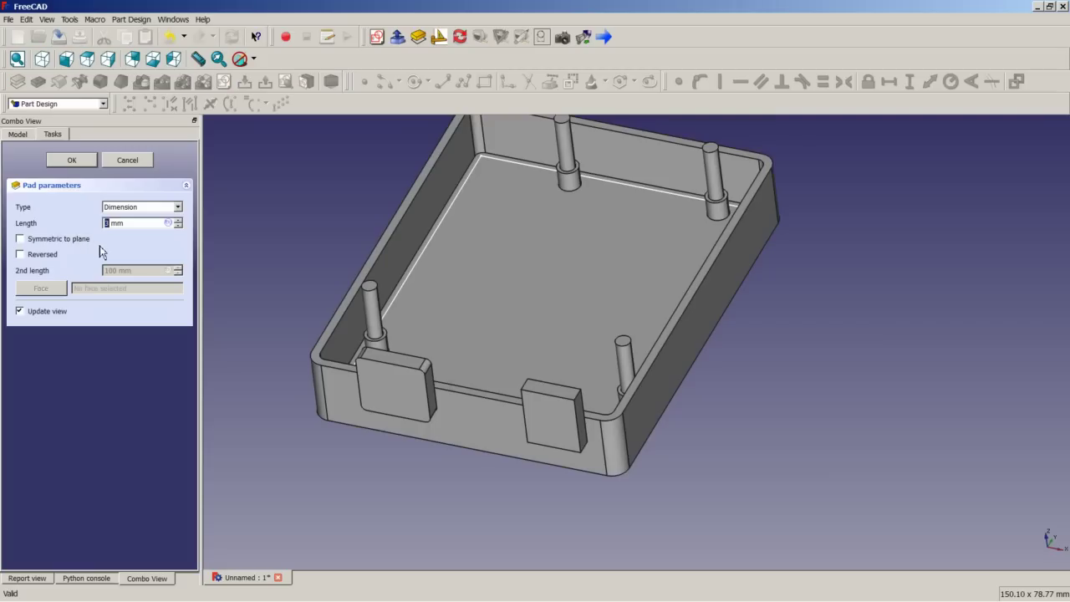
left_click(43, 254)
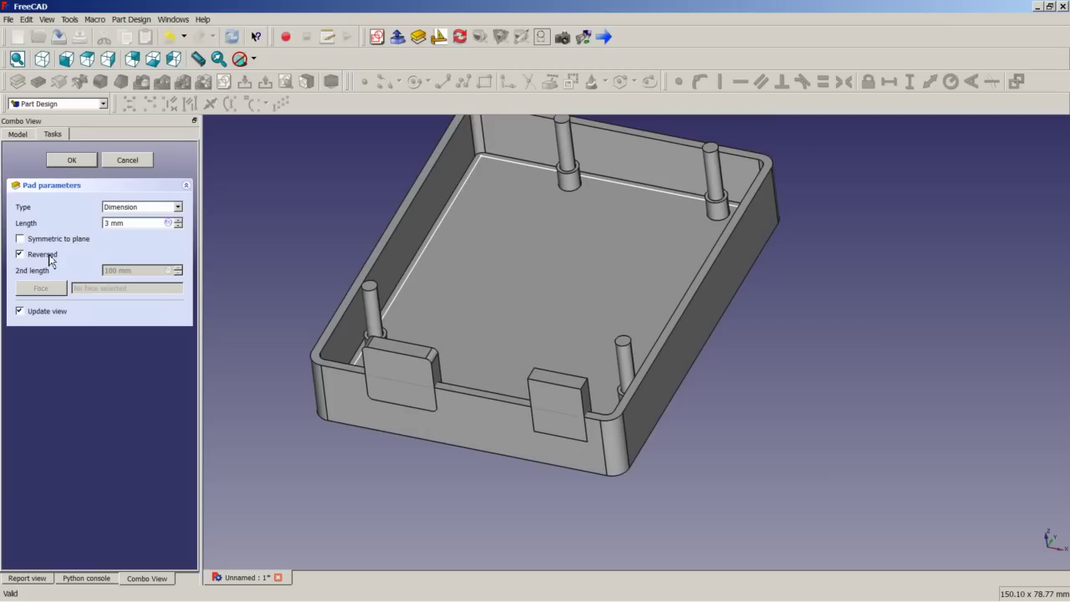
left_click(70, 160)
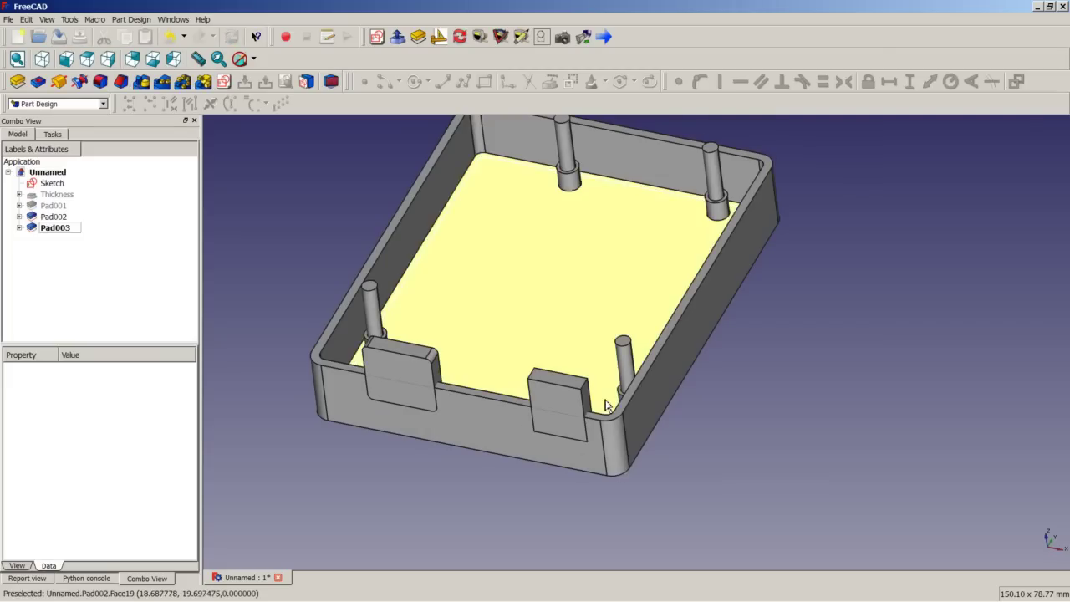
- Select the tray Pad002 together with the tabs Pad003 in the Model tree
middle_click_drag(502, 368, 421, 372)
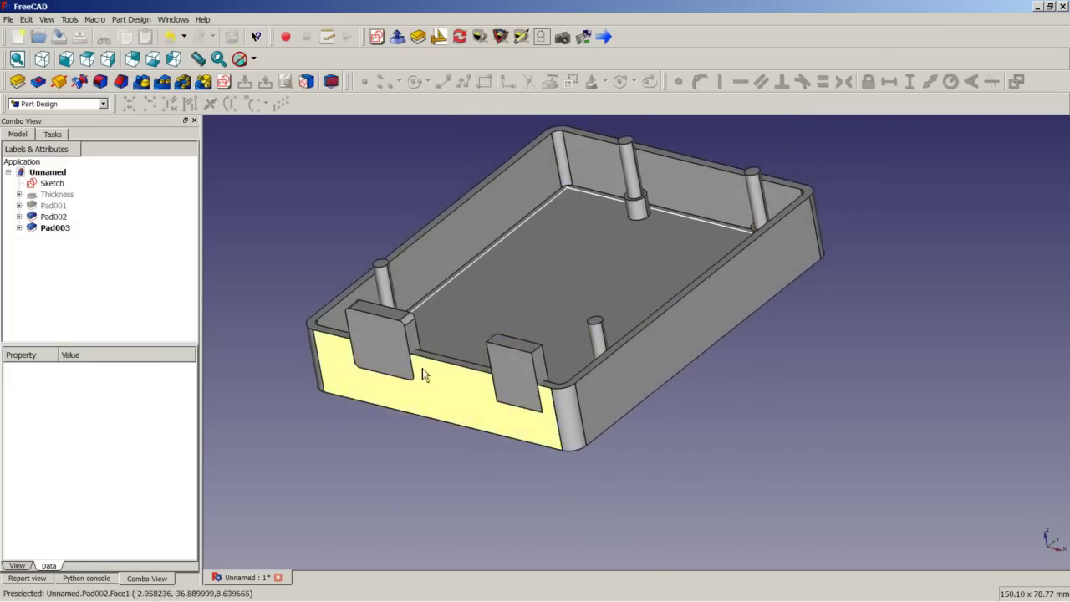
left_click(54, 216)
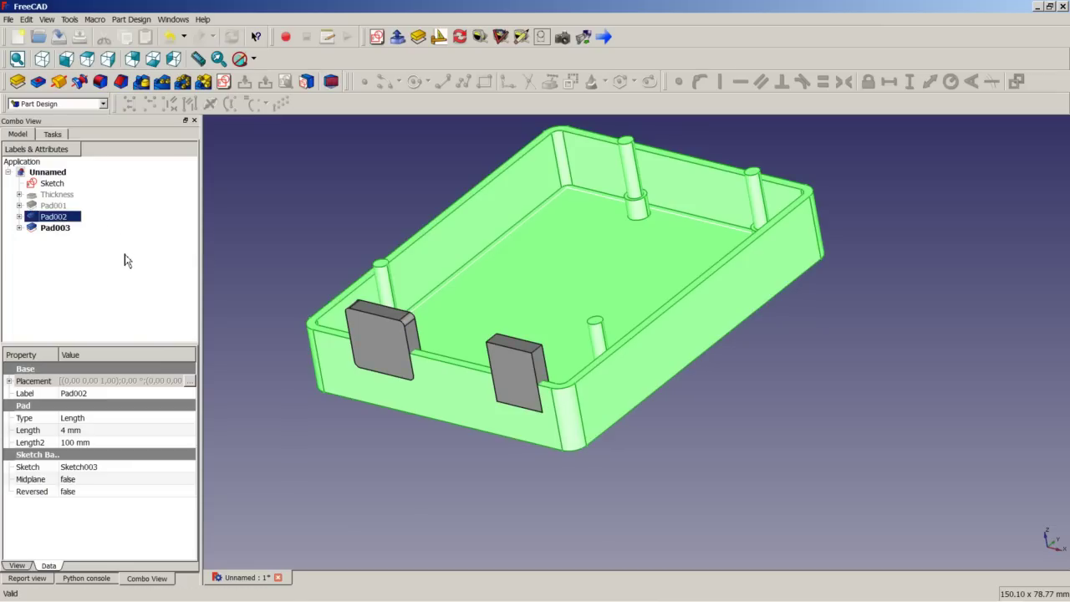
left_click(55, 228, "ctrl")
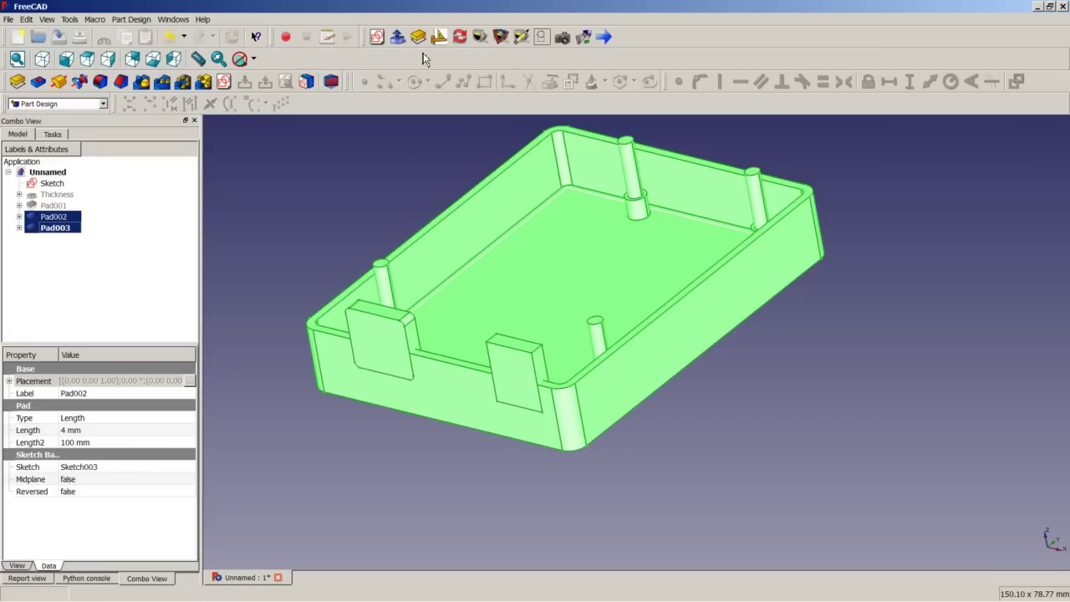
- Cut the Pad003 tabs out of Pad002 in the Part workbench, then pick the tray's bottom face
left_click(398, 38)
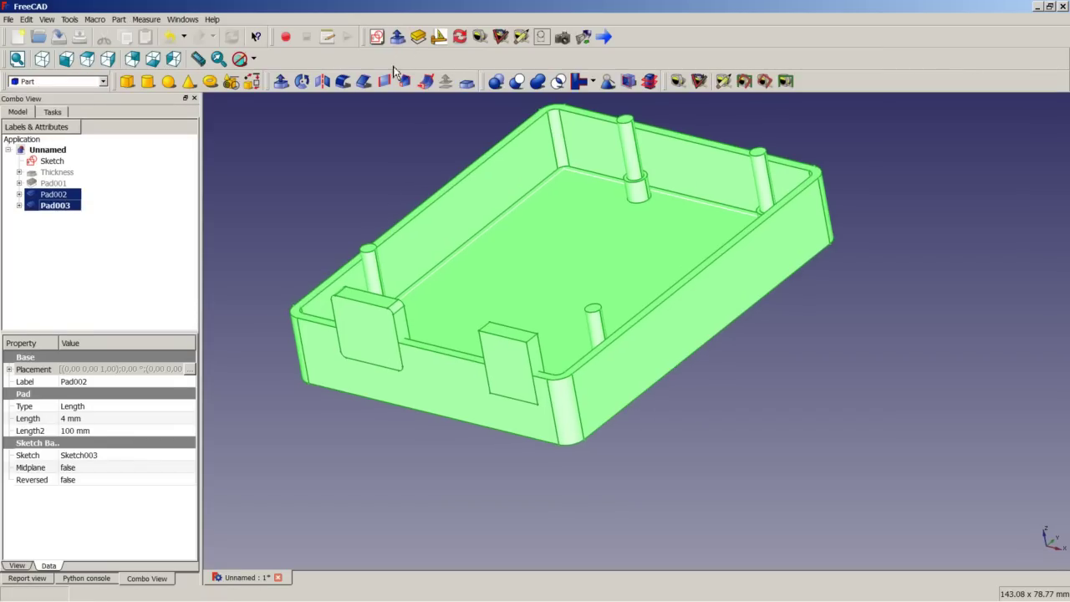
left_click(517, 81)
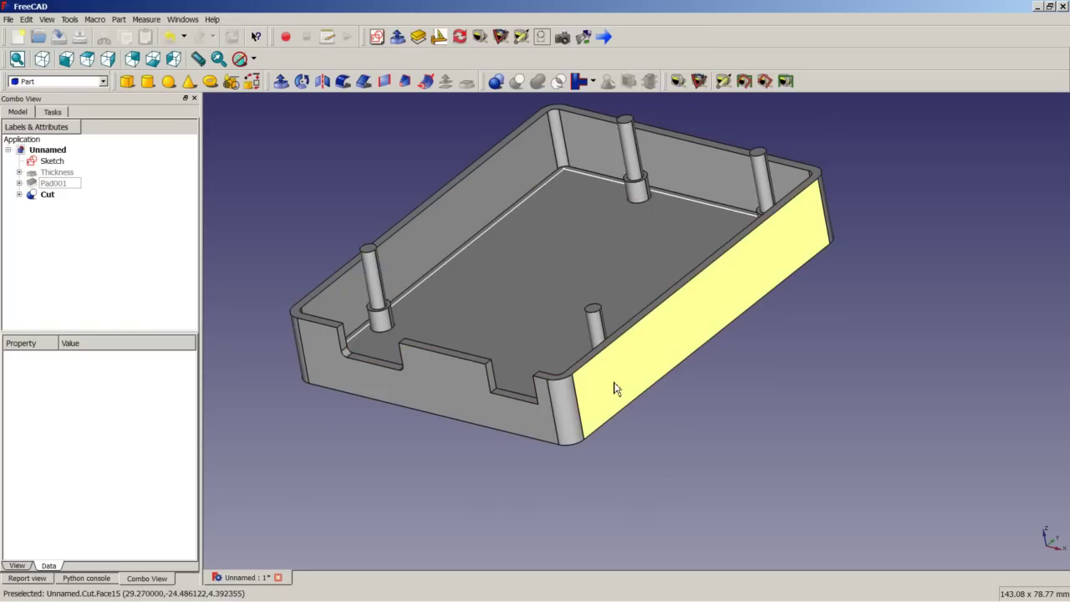
middle_click_drag(608, 381, 621, 276)
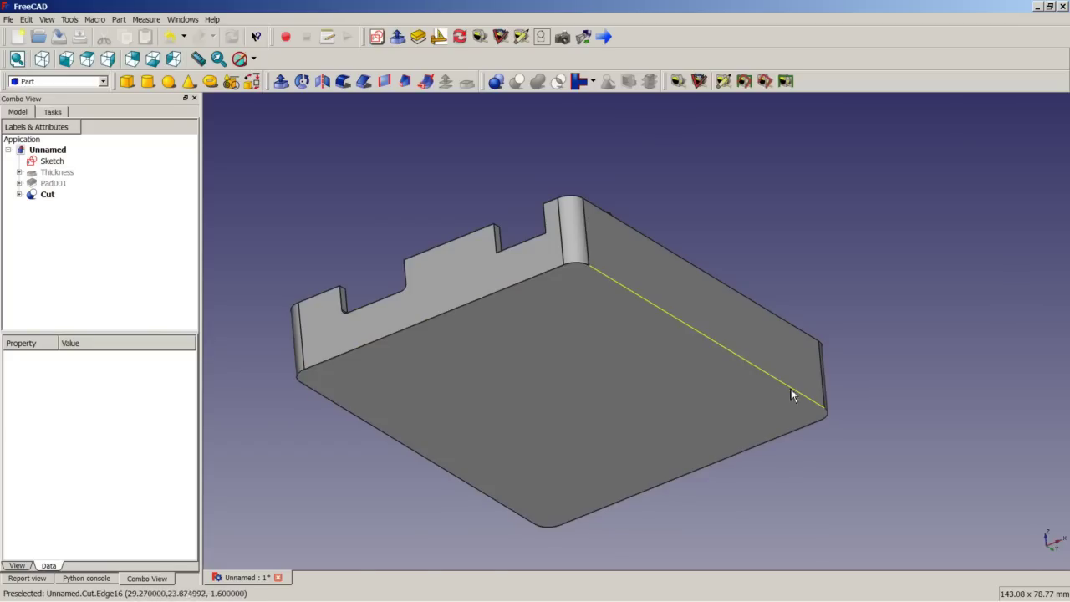
left_click(499, 346)
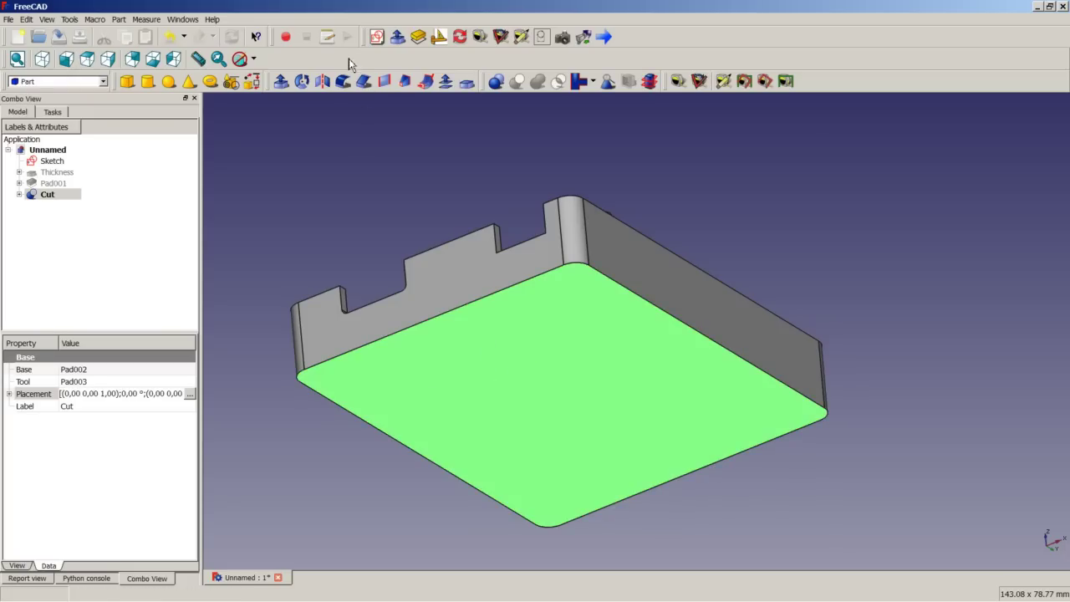
left_click(419, 39)
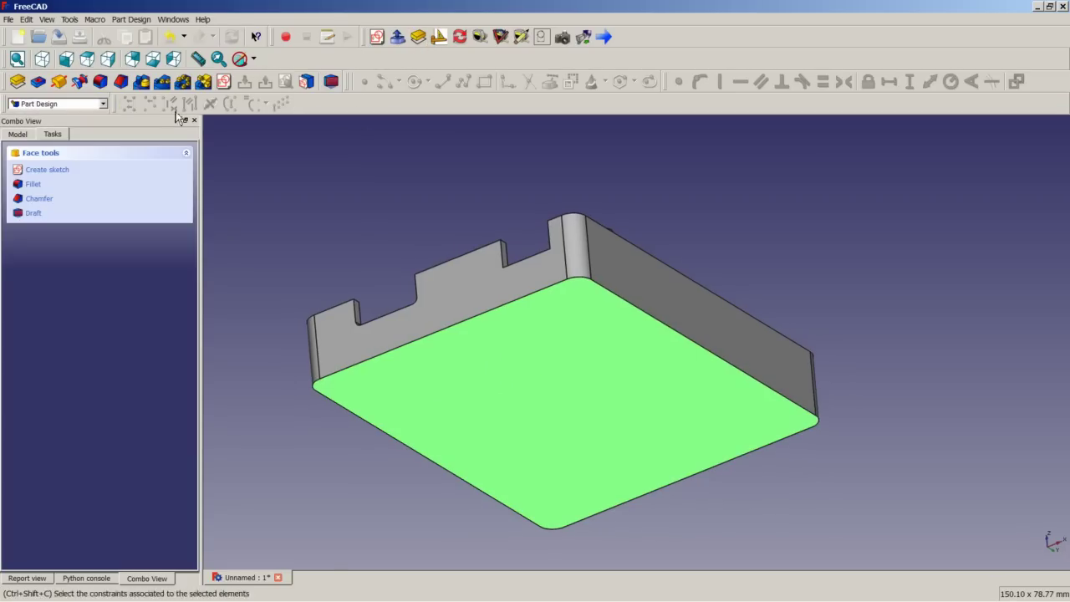
- Apply a 0,6 mm fillet to the bottom face's edges
left_click(101, 82)
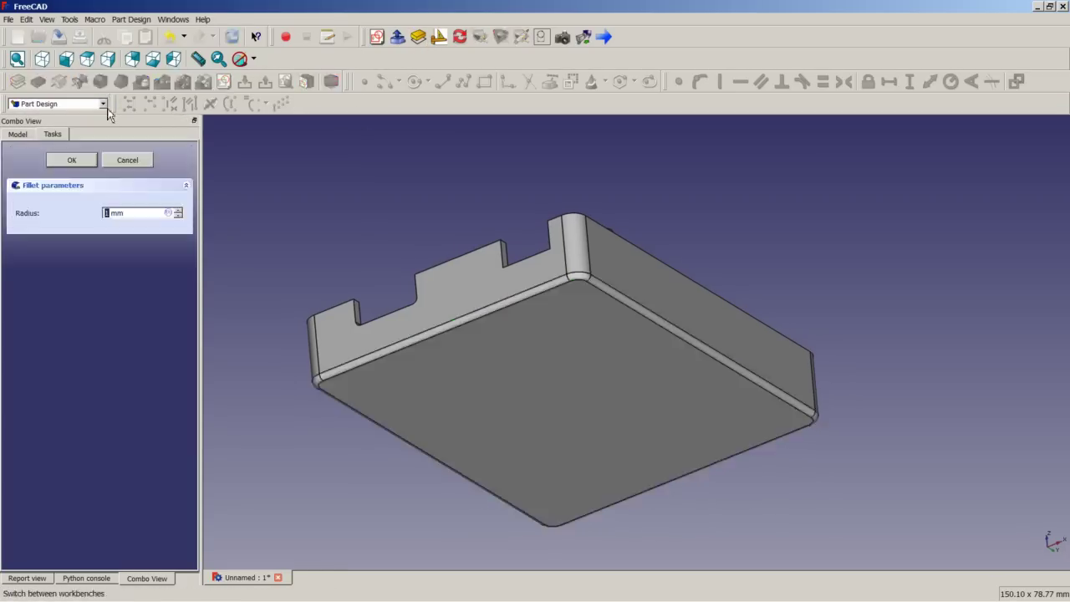
type("0,")
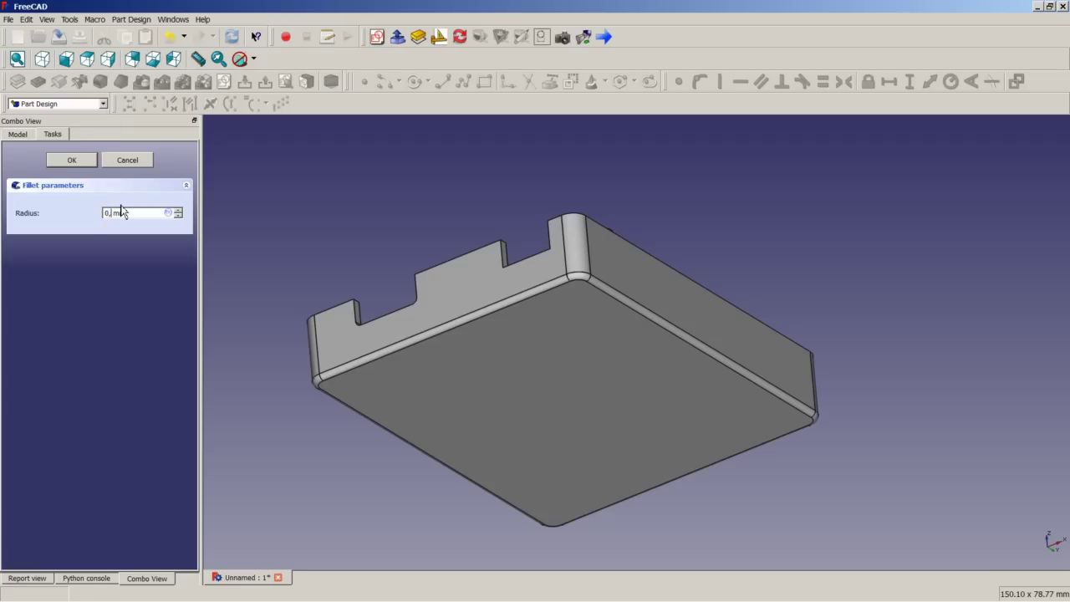
type("6")
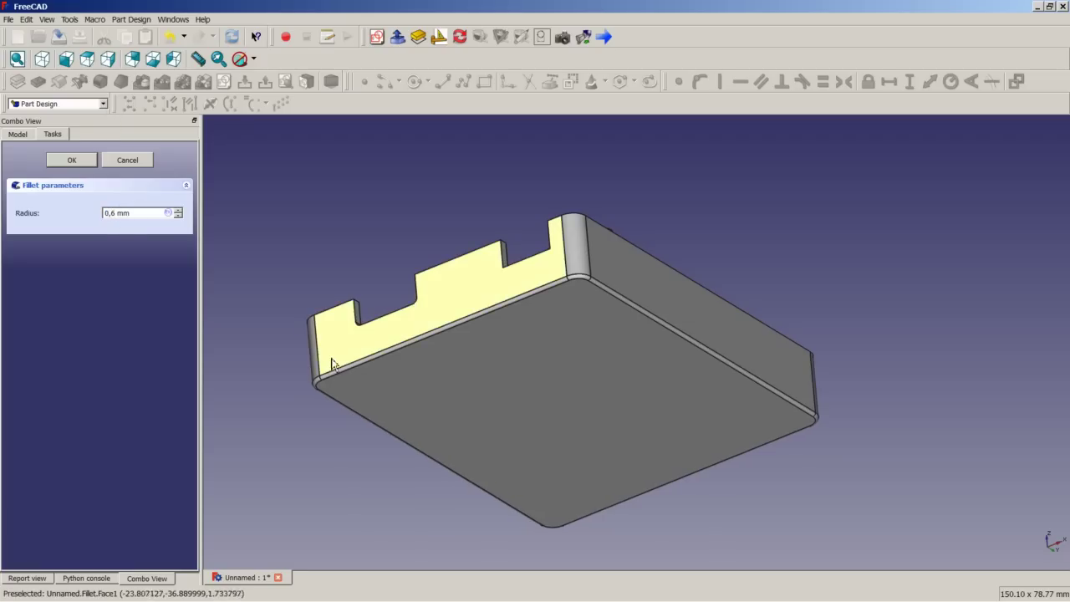
left_click(71, 159)
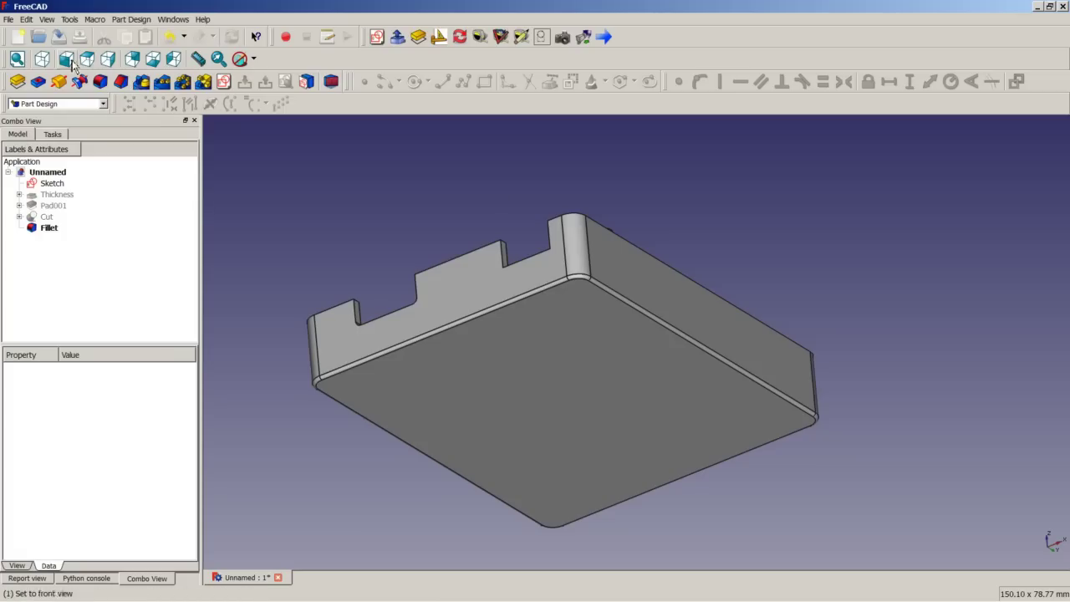
- Fit the whole enclosure in isometric view and save the document
left_click(42, 58)
right_click(299, 176)
left_click(322, 183)
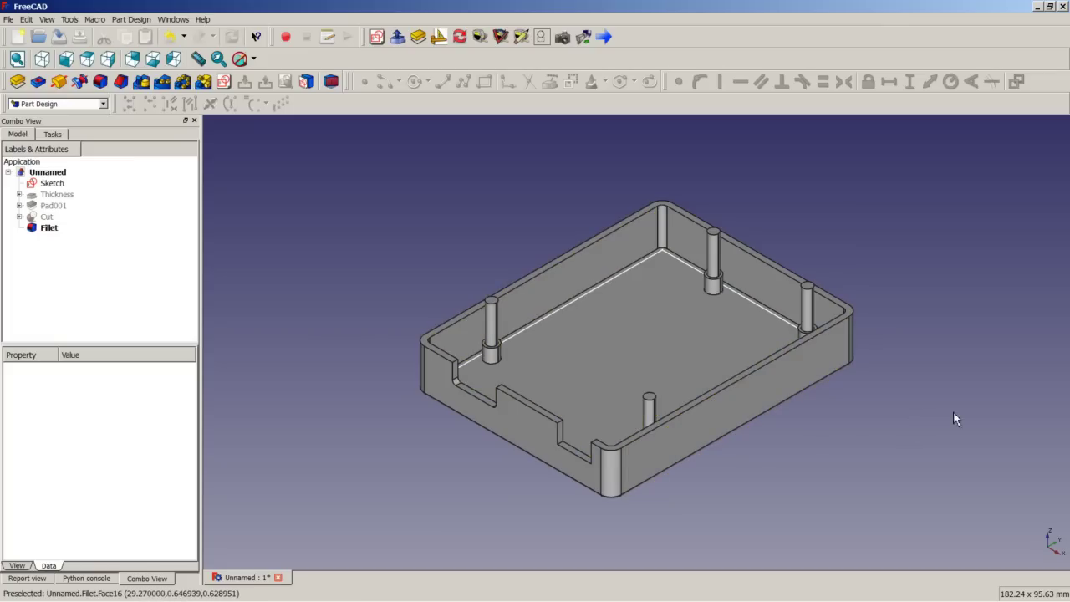
key("ctrl+s")
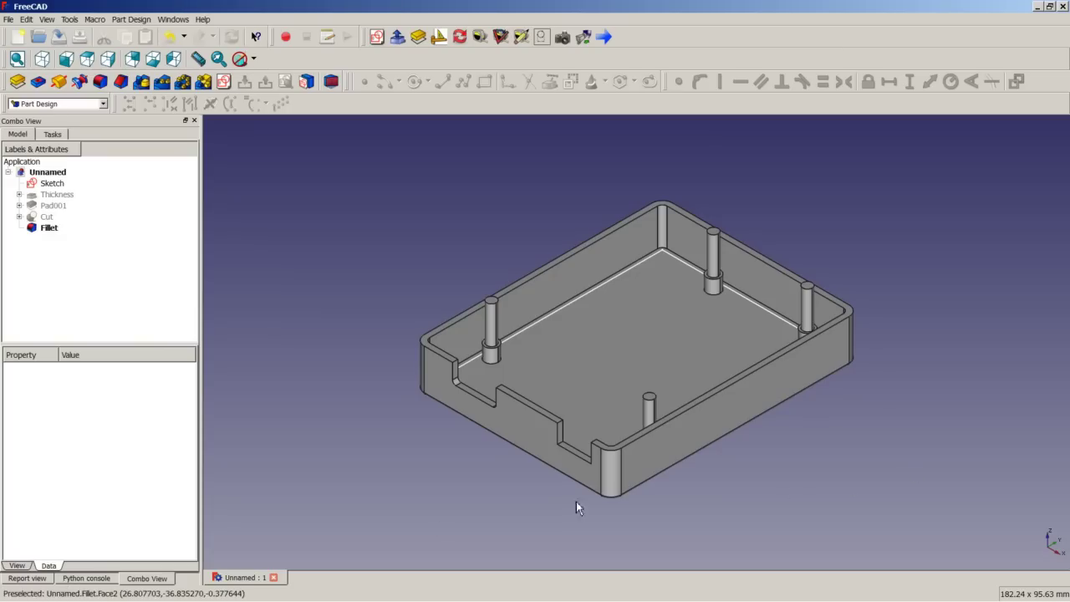
- Merge Arduino_Uno_Board.FCStd into the document and view the board from above inside the tray
left_click(12, 19)
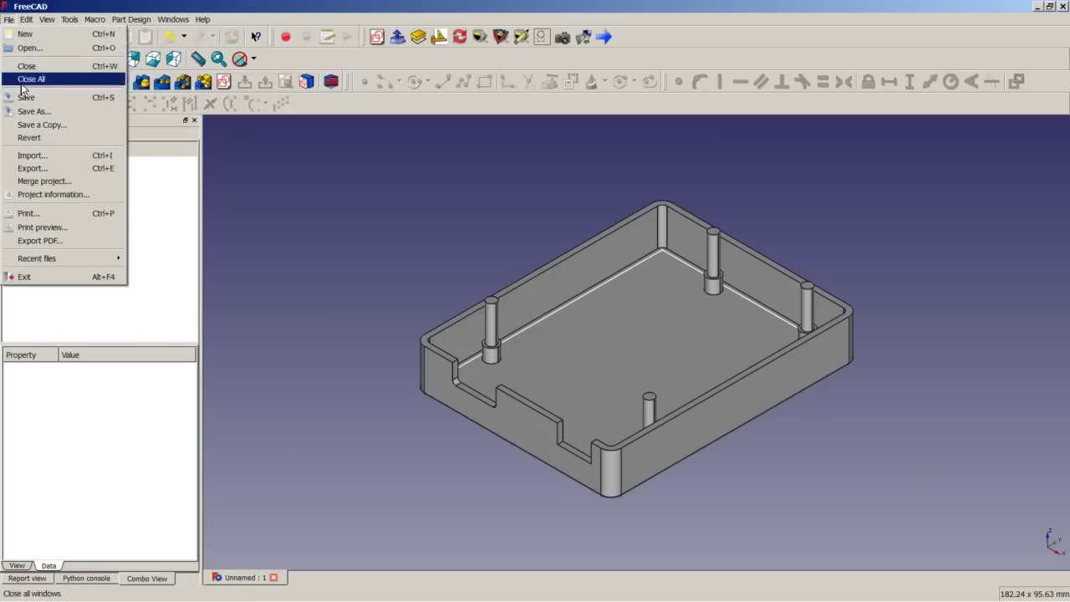
left_click(52, 180)
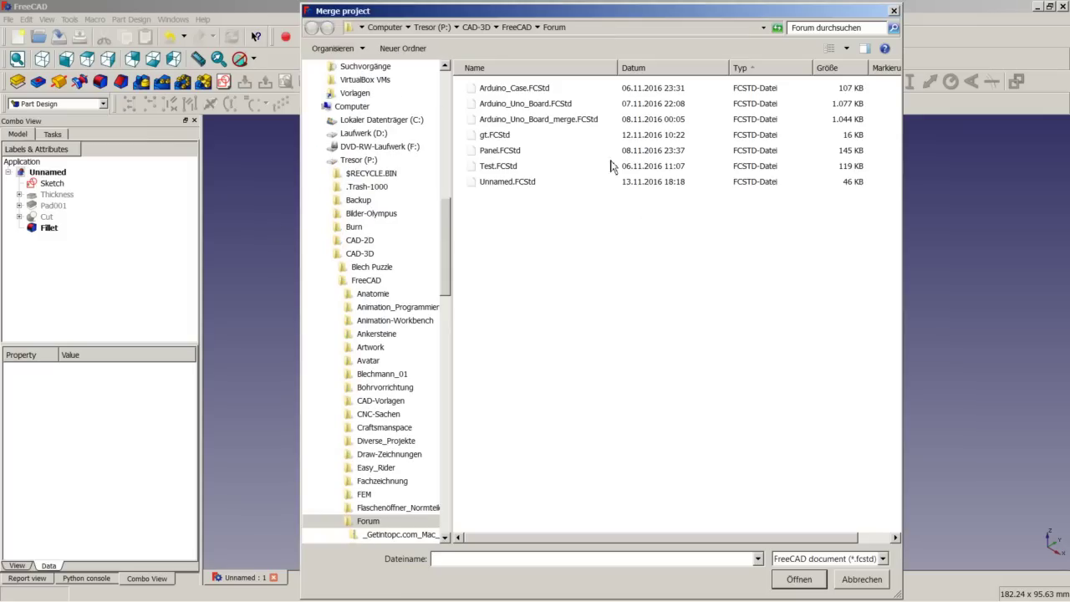
double_click(552, 107)
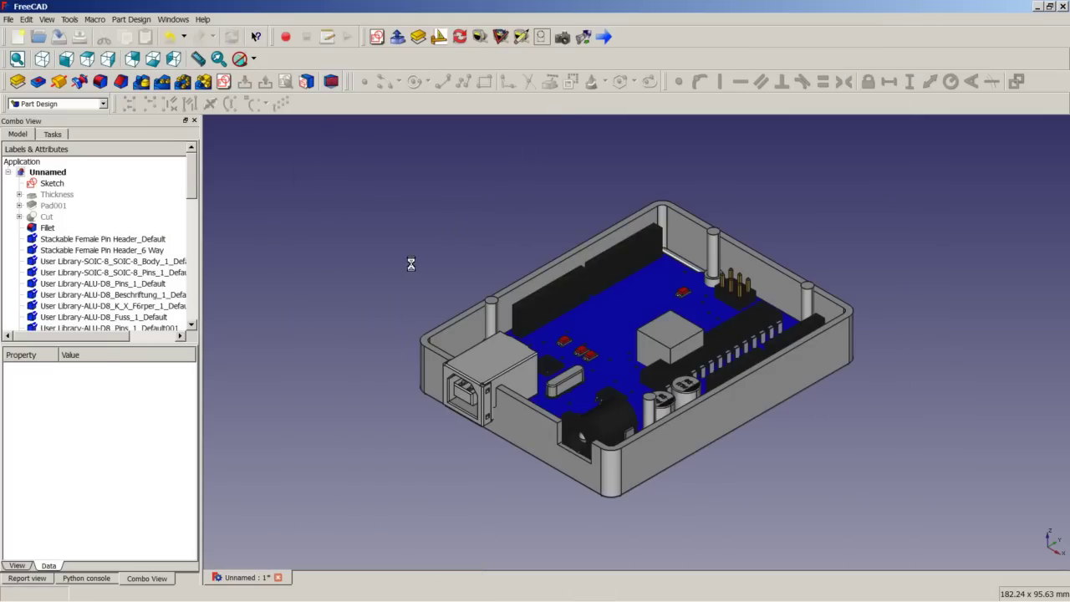
middle_click_drag(451, 288, 671, 423)
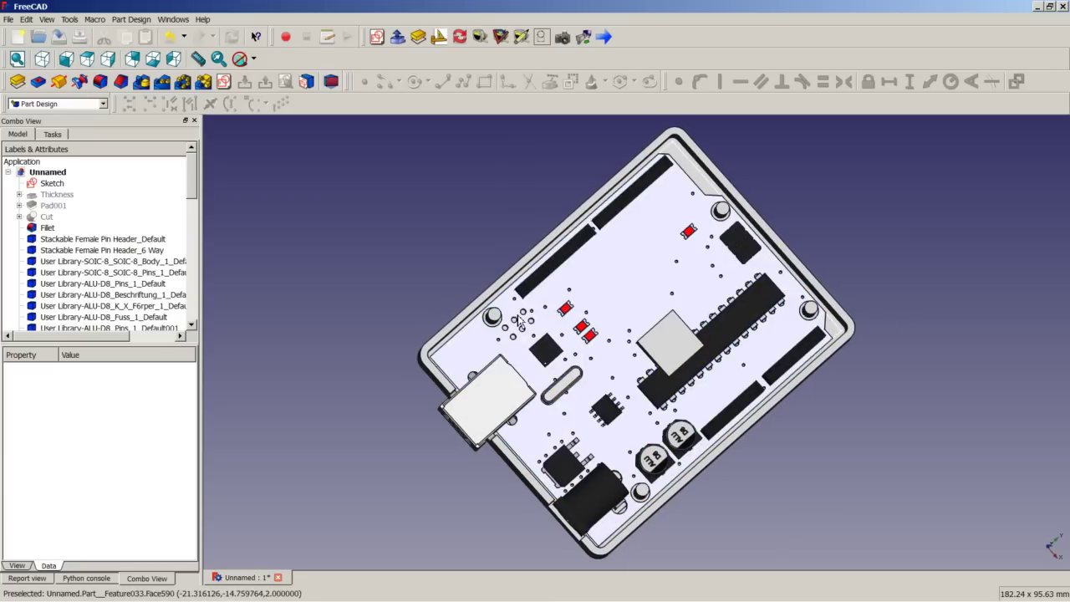
middle_click_drag(513, 331, 556, 289)
scroll(560, 399, "up", 5)
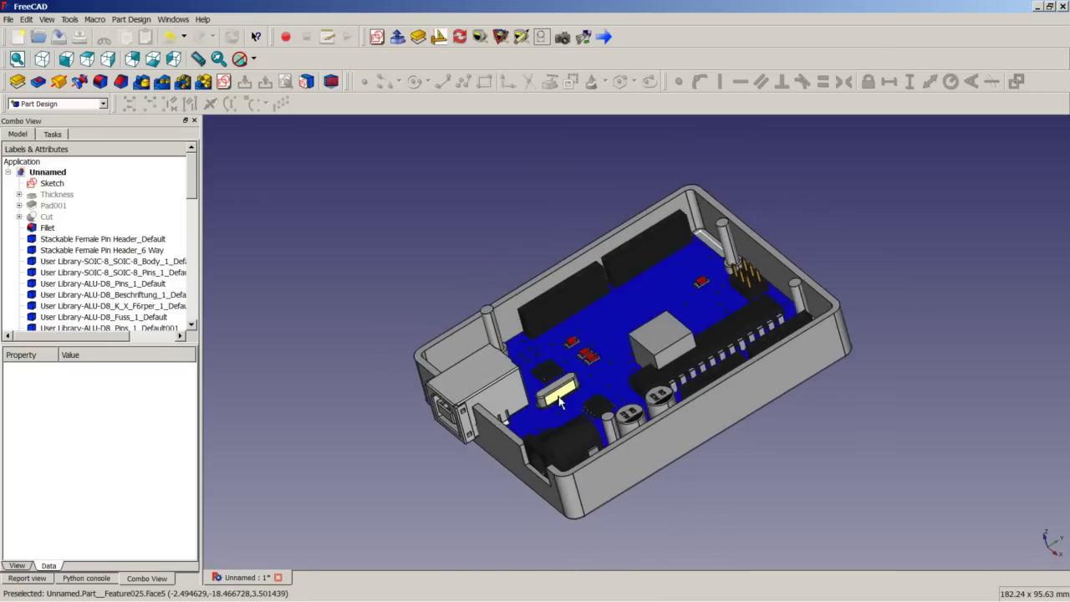
scroll(560, 401, "up", 2)
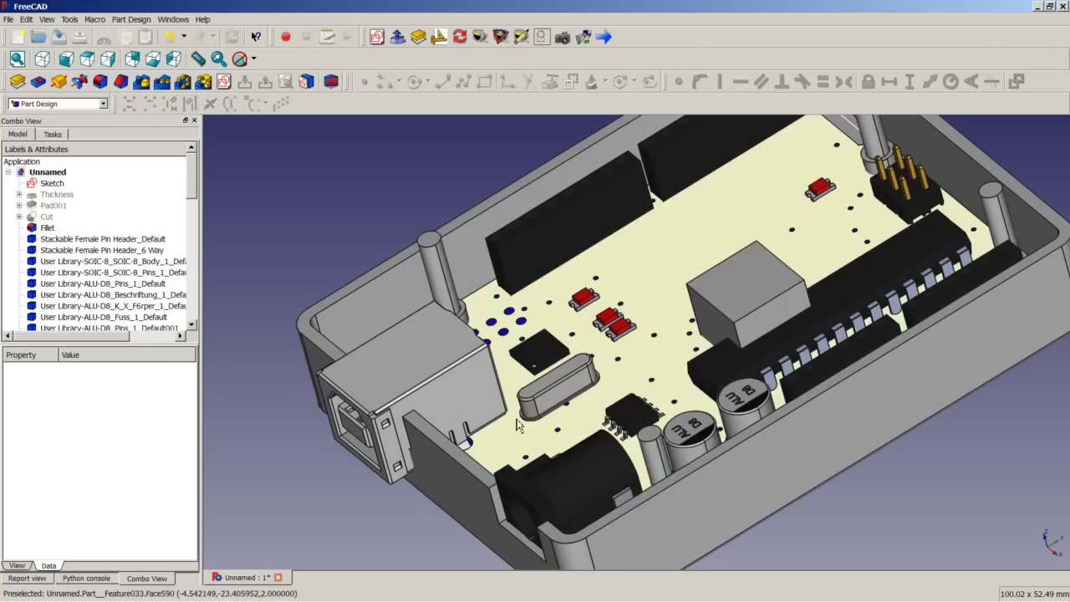
scroll(518, 425, "down", 5)
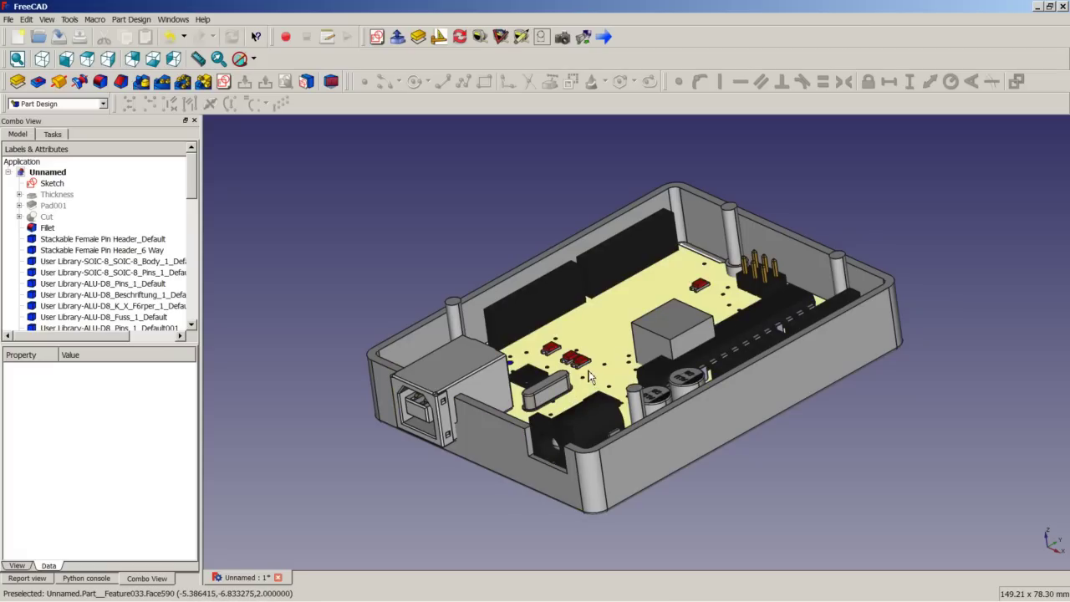
middle_click_drag(589, 376, 567, 382)
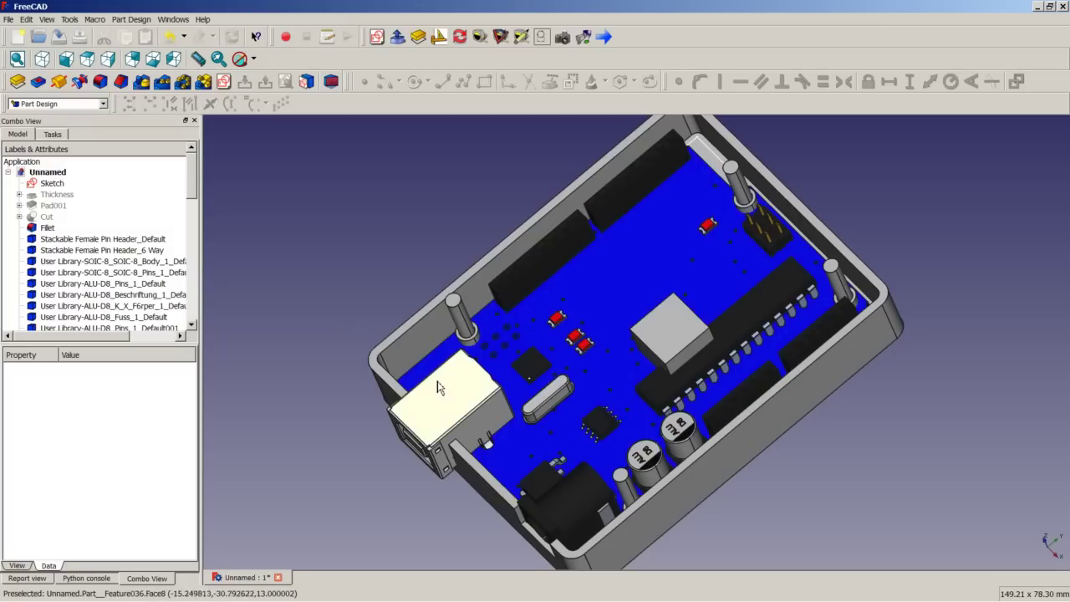
middle_click_drag(418, 376, 215, 286)
scroll(81, 187, "down", 3)
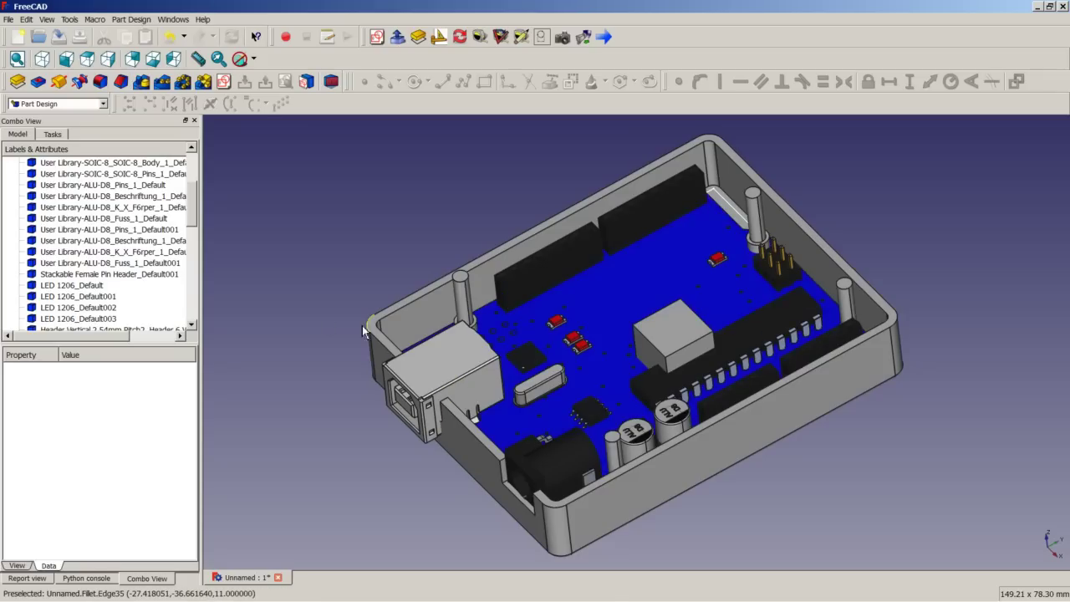
- Delete all merged board parts, from the first one through Cube
scroll(193, 222, "up", 3)
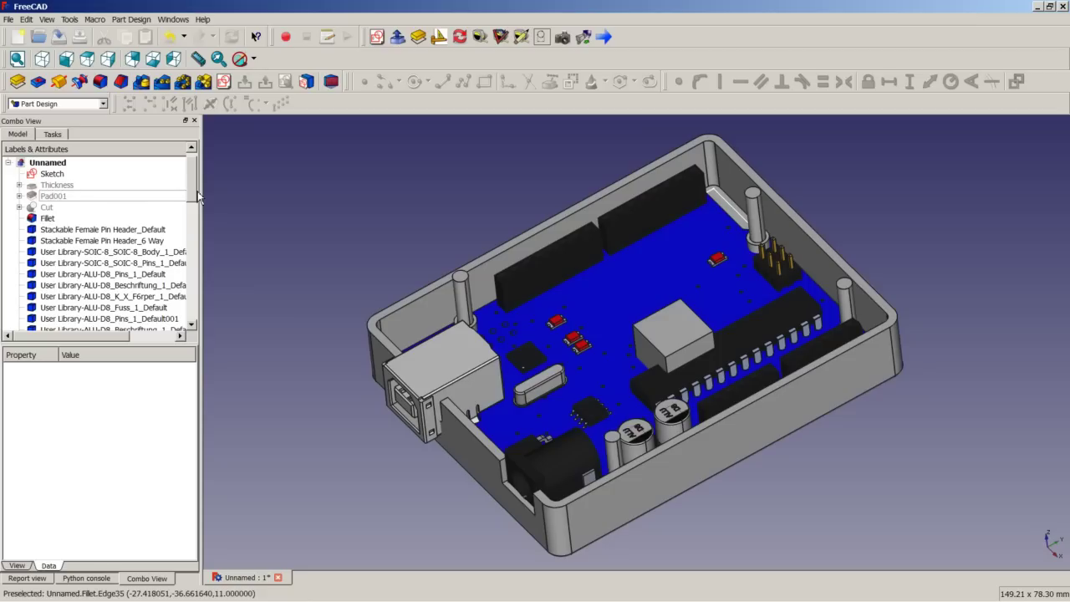
left_click(47, 230)
scroll(96, 263, "down", 6)
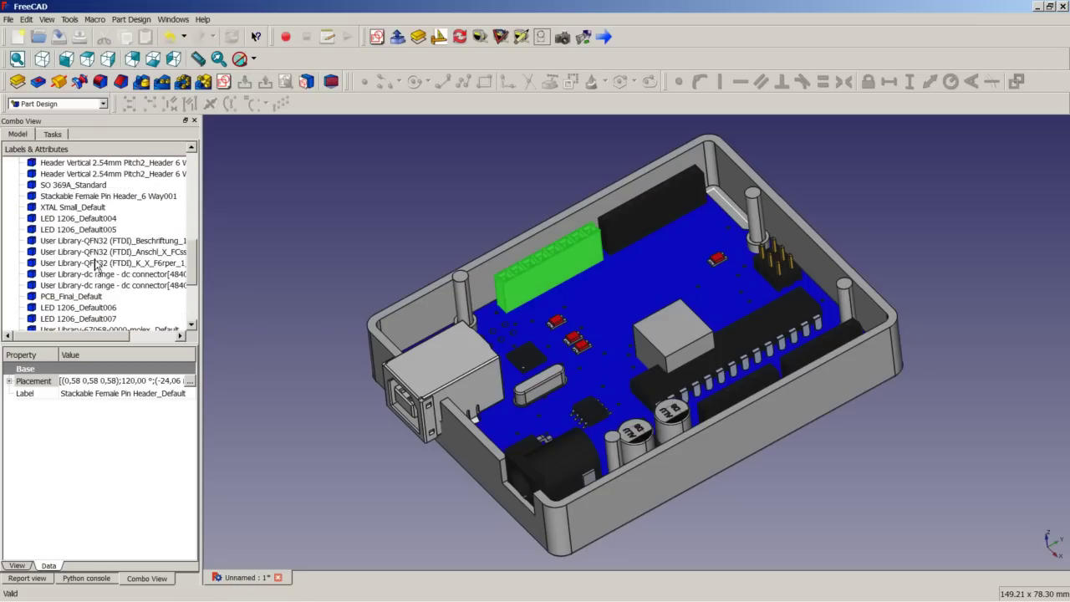
left_click(60, 319, "shift")
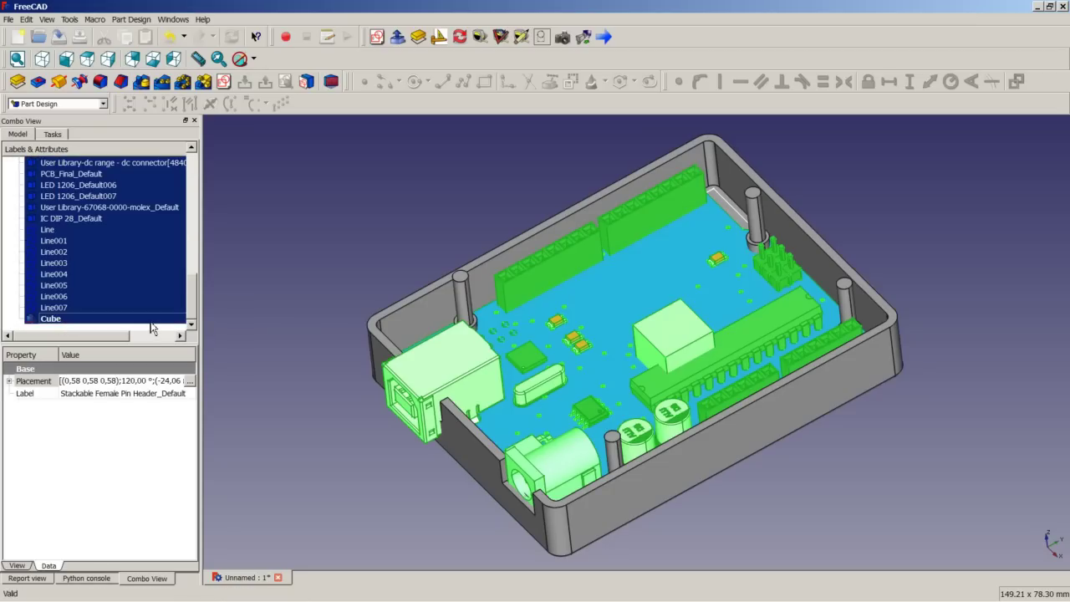
right_click(126, 314)
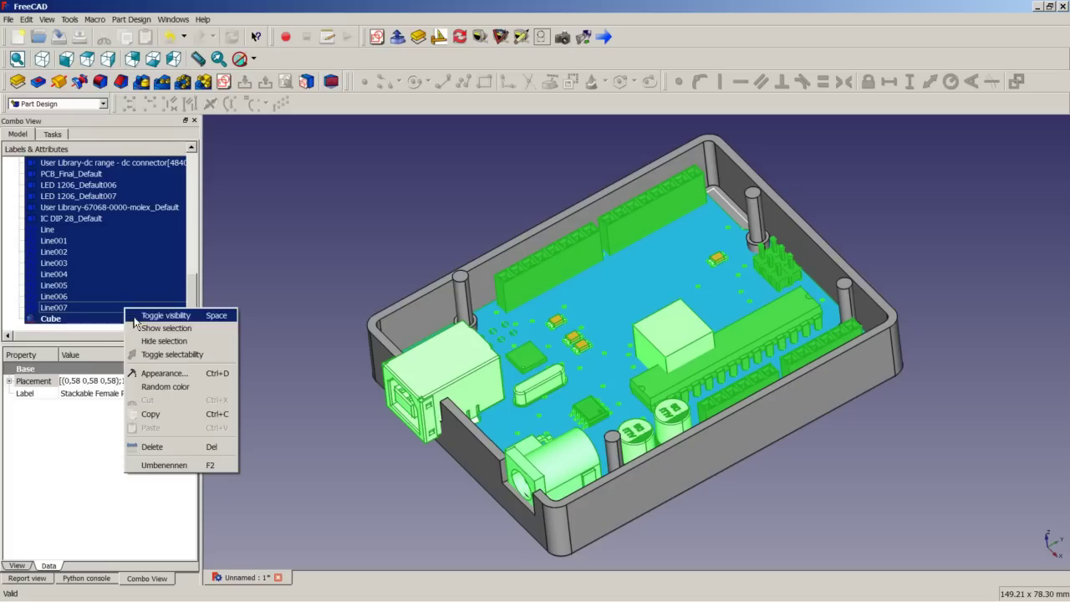
left_click(167, 450)
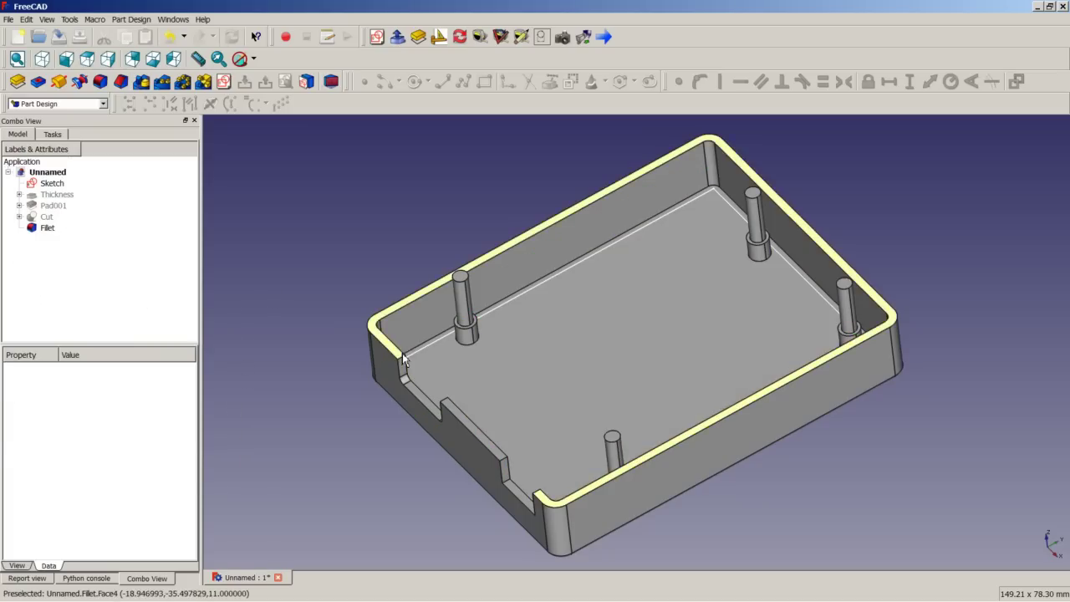
- Return to the isometric view with the whole tray fitted on screen
left_click(42, 59)
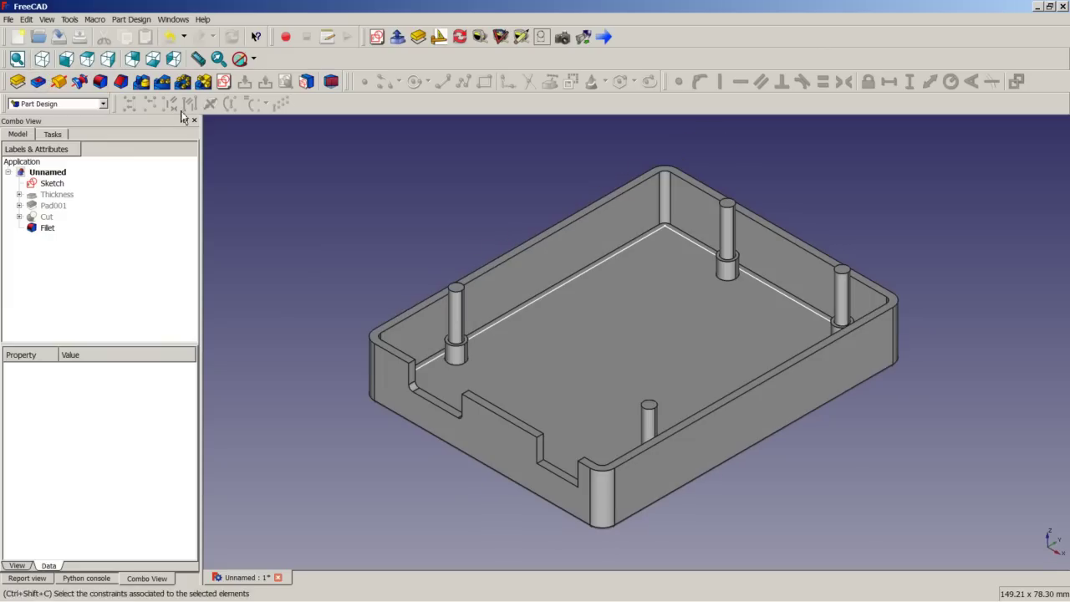
right_click(353, 172)
left_click(378, 179)
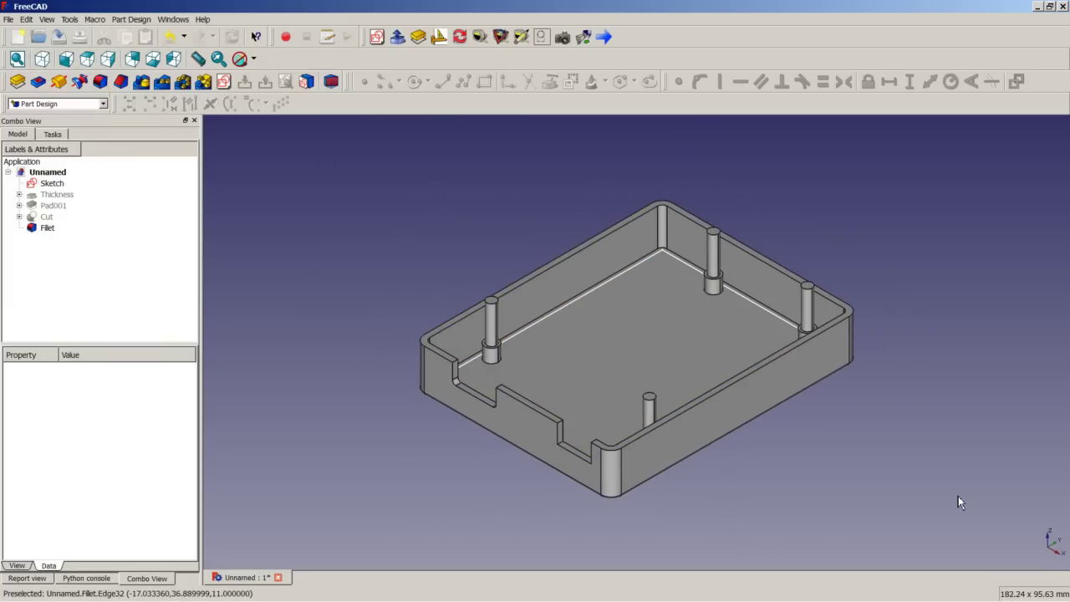
- Save the document and create a 2D Draft clone of the outline sketch Sketch001
key("ctrl+s")
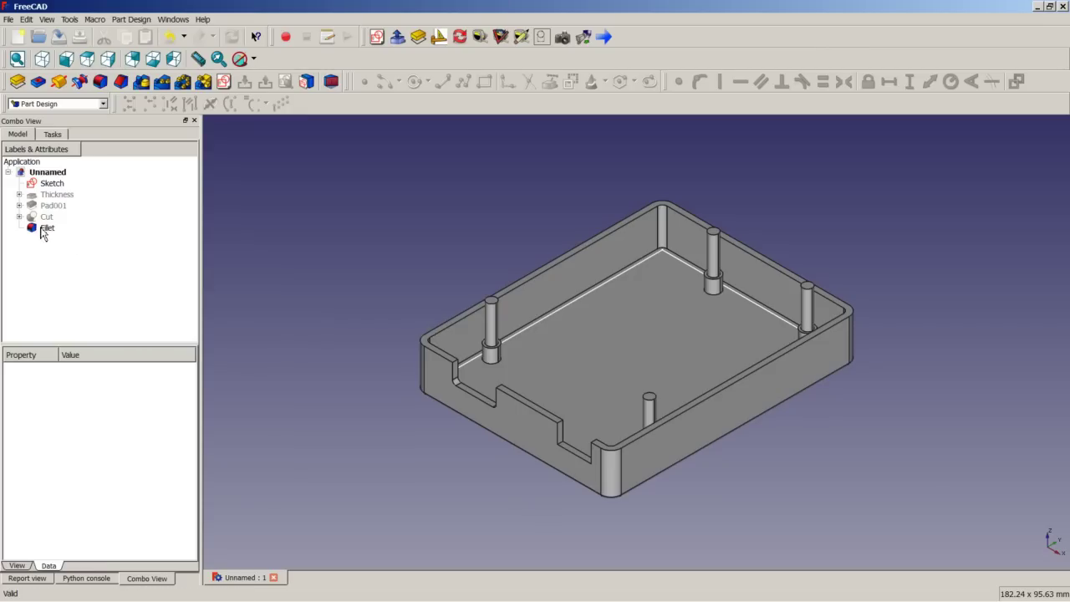
left_click(20, 195)
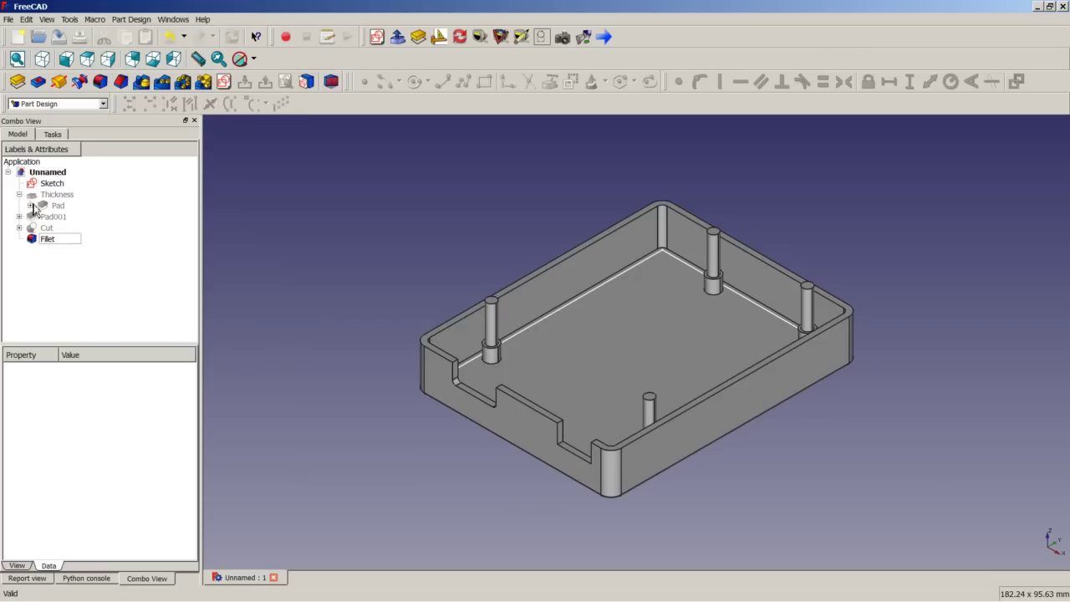
left_click(31, 206)
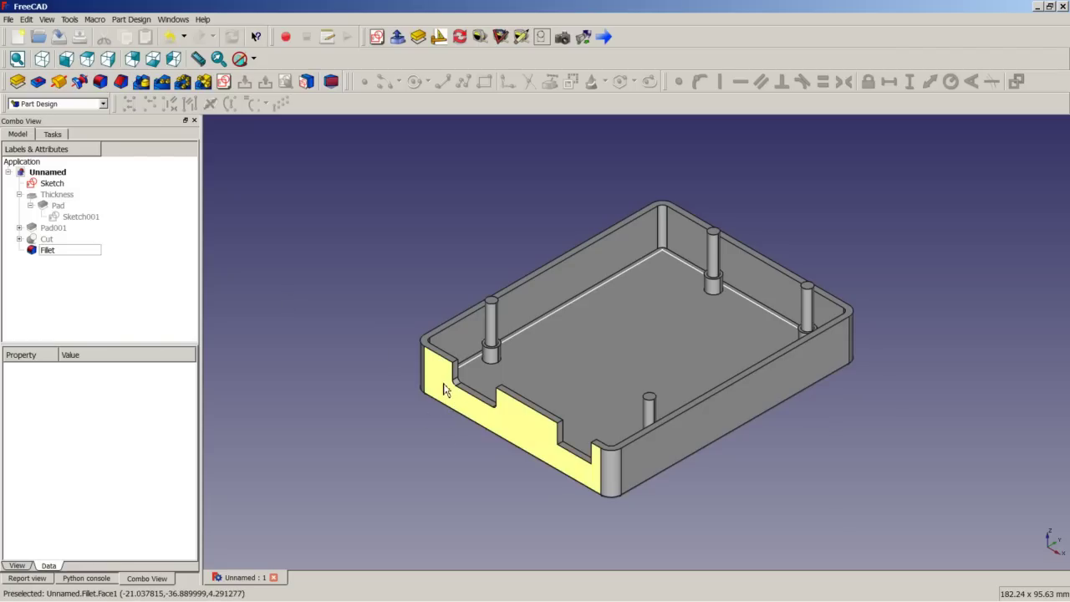
left_click(72, 216)
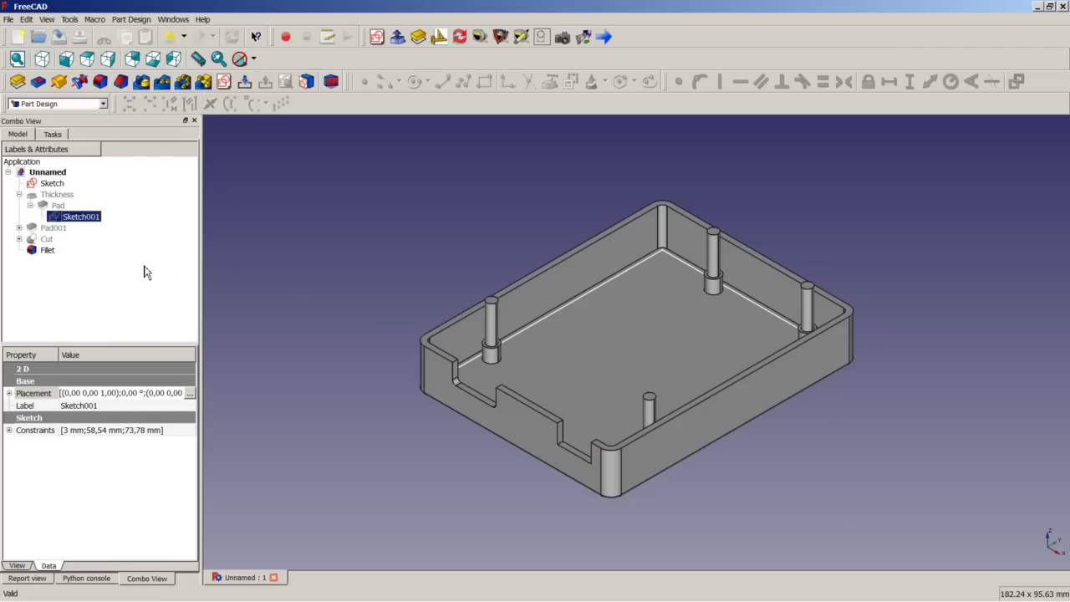
left_click(439, 37)
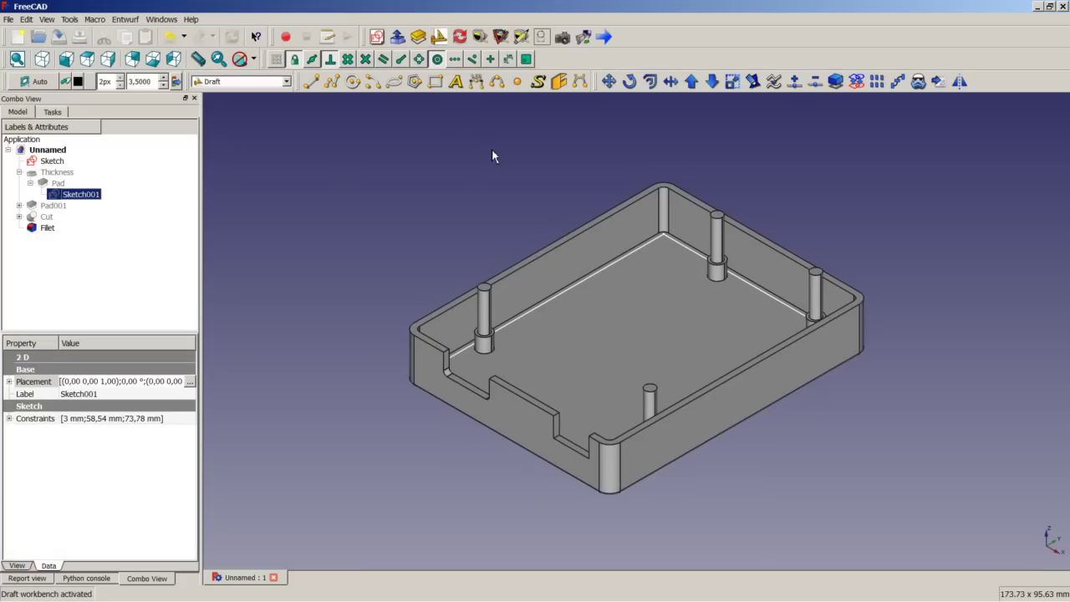
left_click(919, 82)
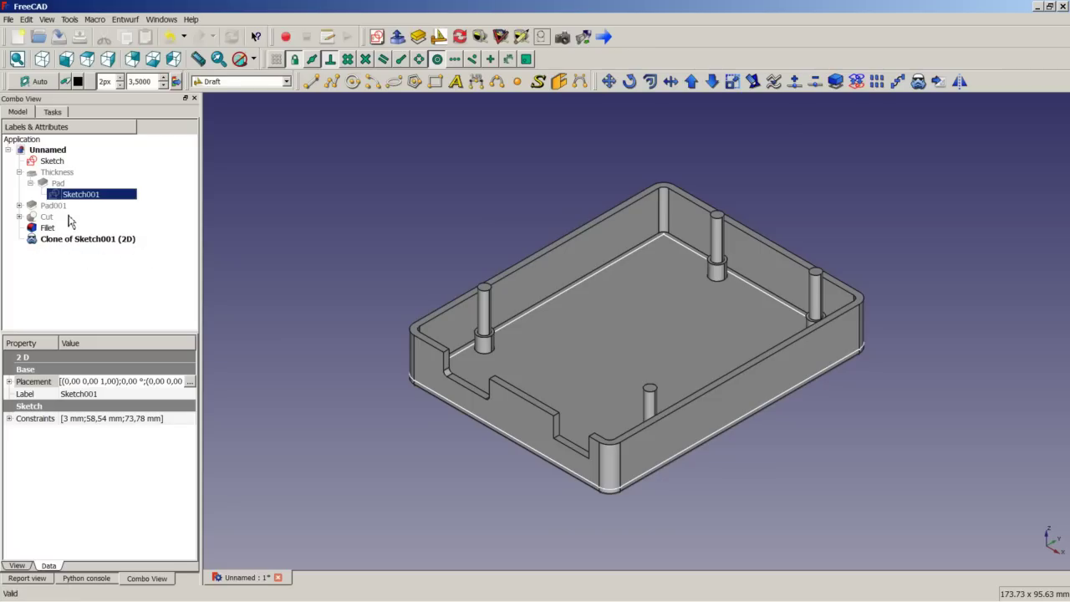
- Raise the Sketch001 clone to Z = 22 mm through its Placement
left_click(30, 183)
left_click(66, 229)
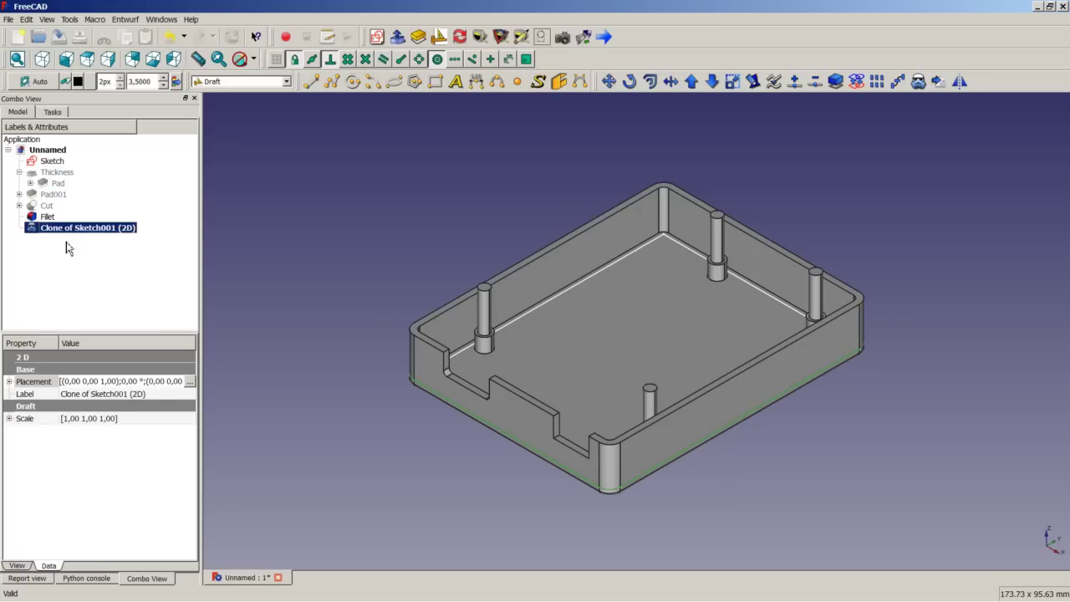
left_click(190, 381)
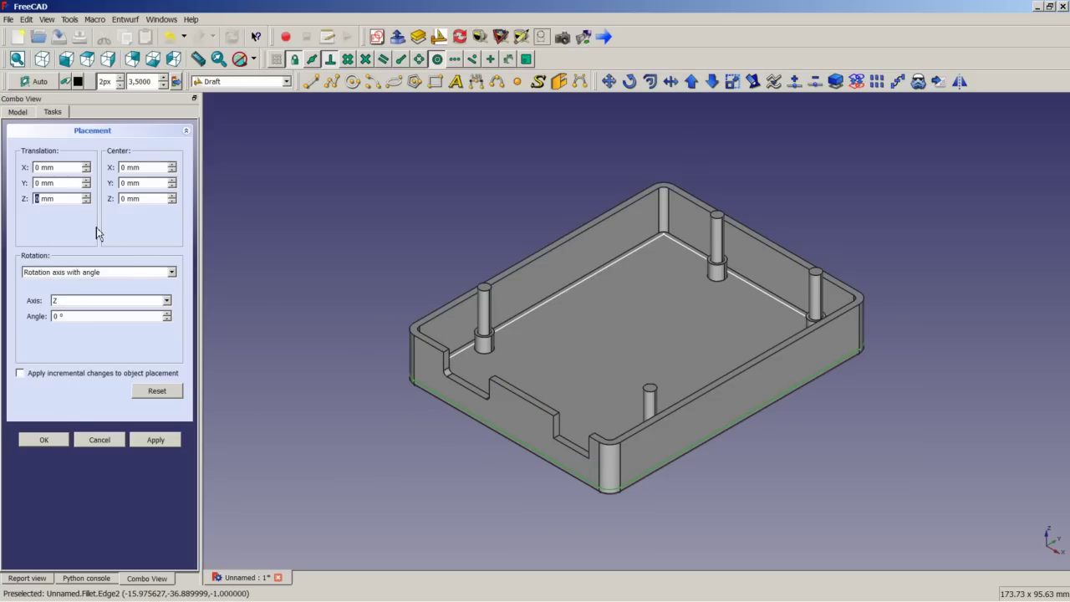
type("22")
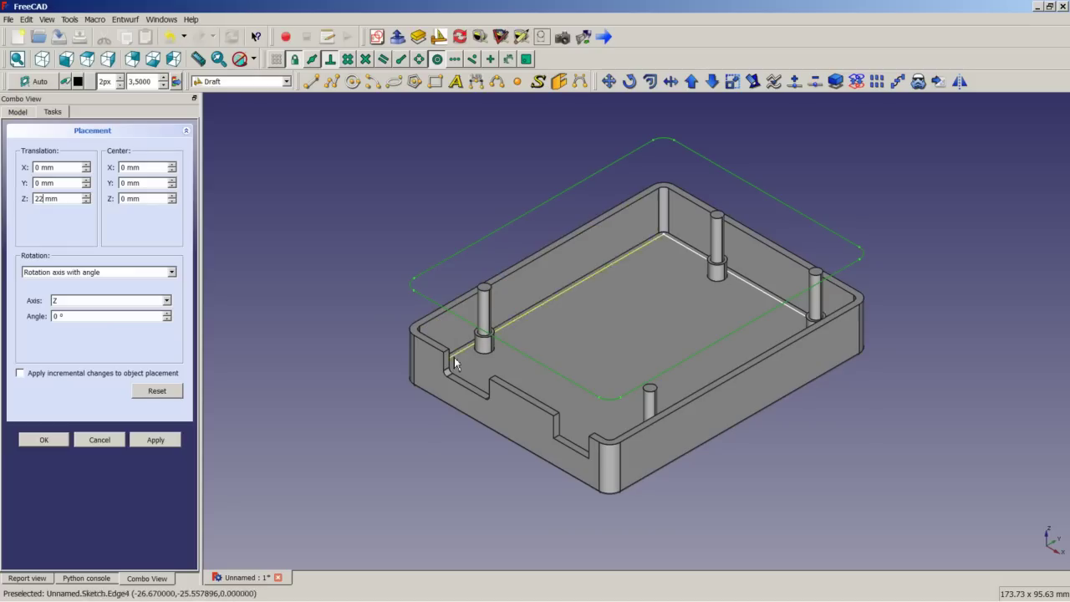
left_click(45, 439)
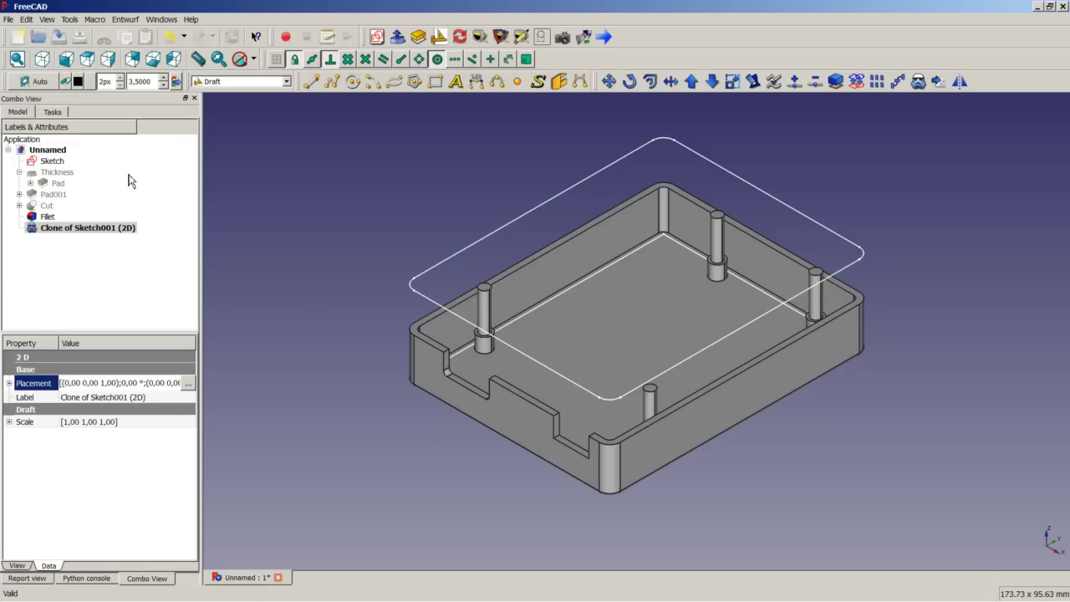
left_click(19, 172)
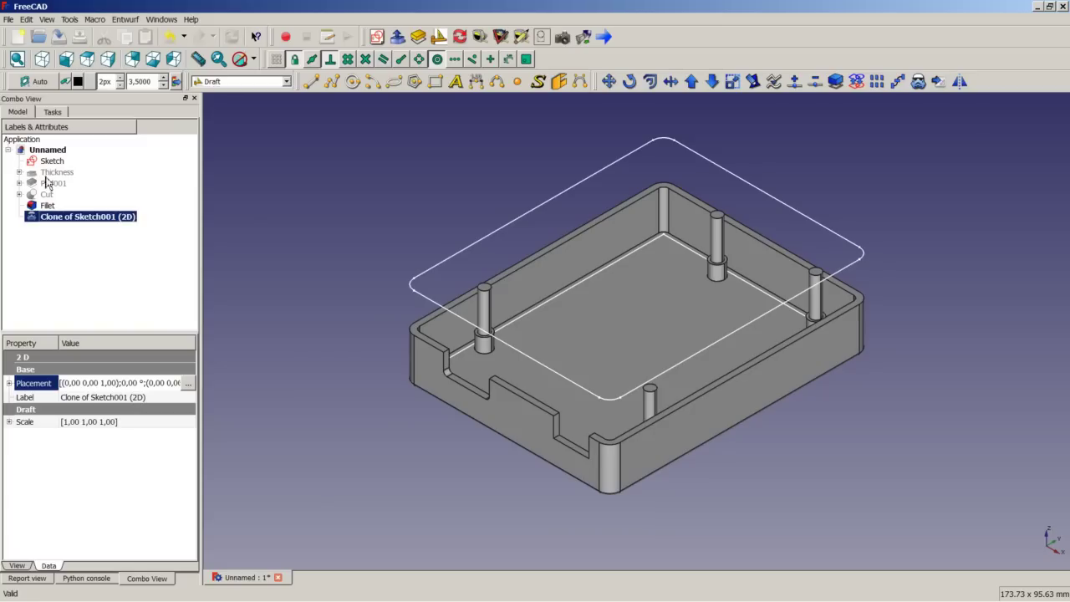
- Pad the Sketch001 clone as Two dimensions: length 1,6 mm, 2nd length 11 mm
left_click(417, 37)
left_click(17, 135)
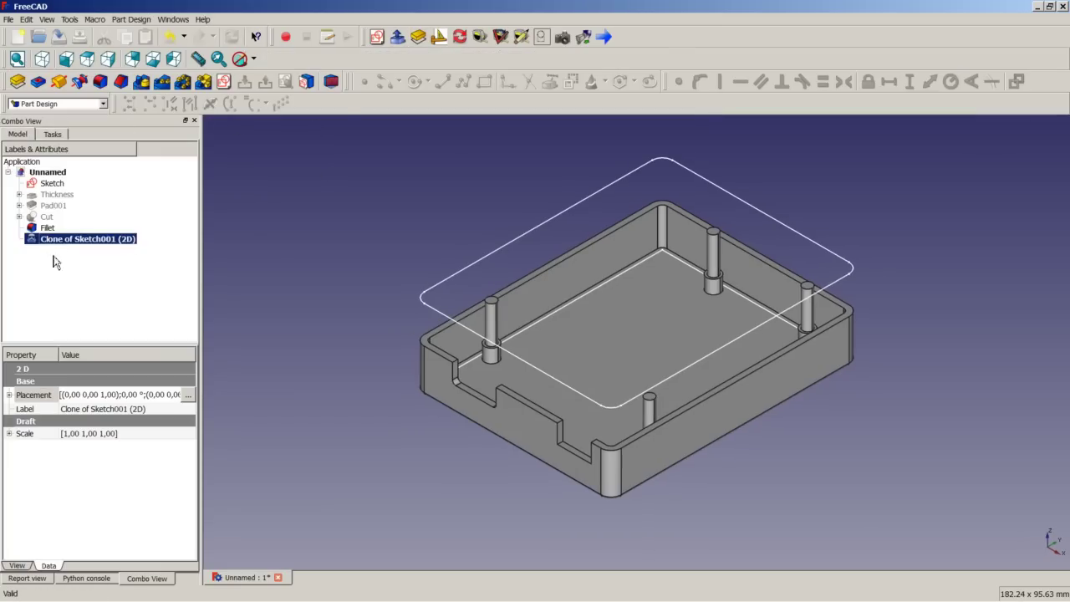
left_click(22, 83)
left_click(144, 209)
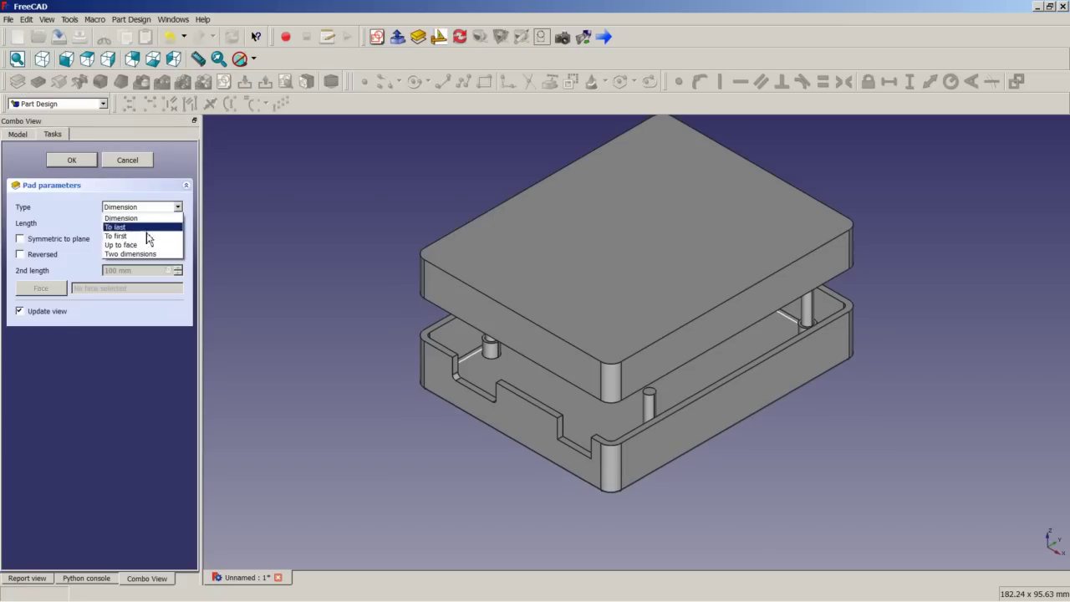
left_click(144, 254)
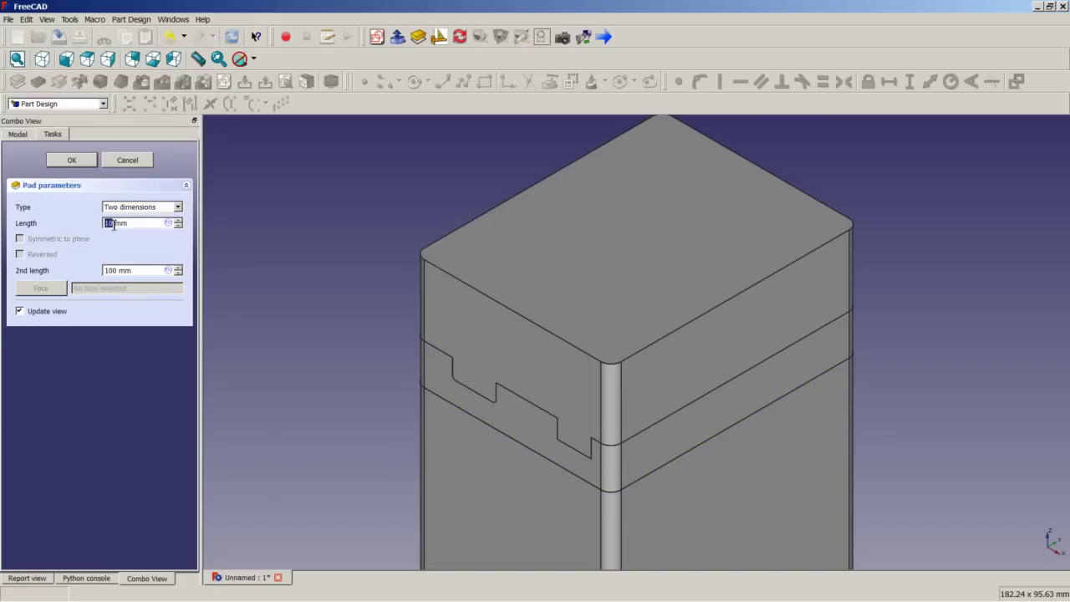
type("1,6")
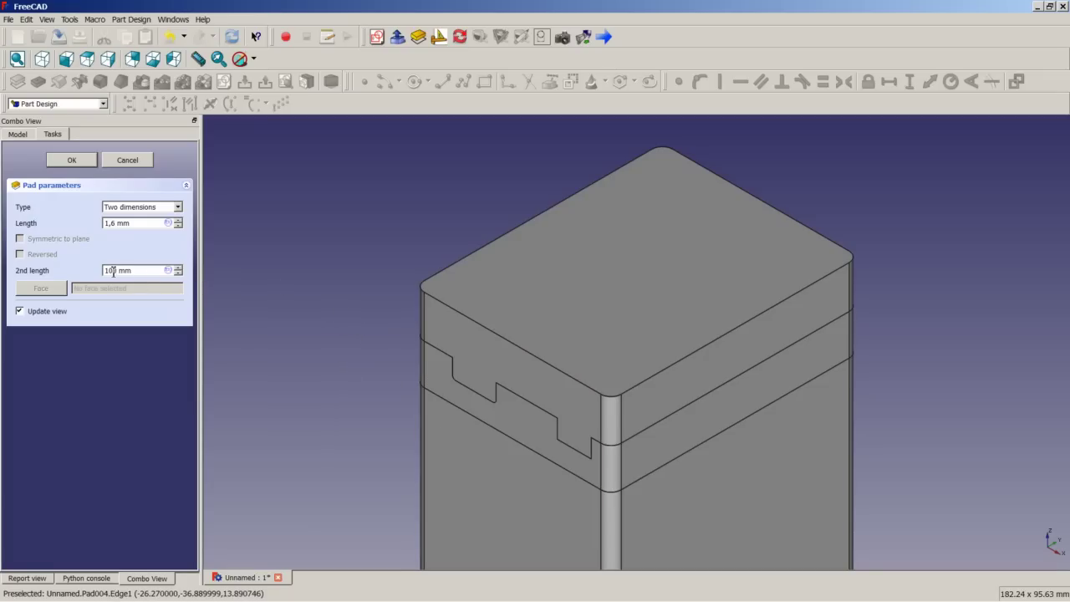
left_click_drag(118, 269, 105, 273)
type("11")
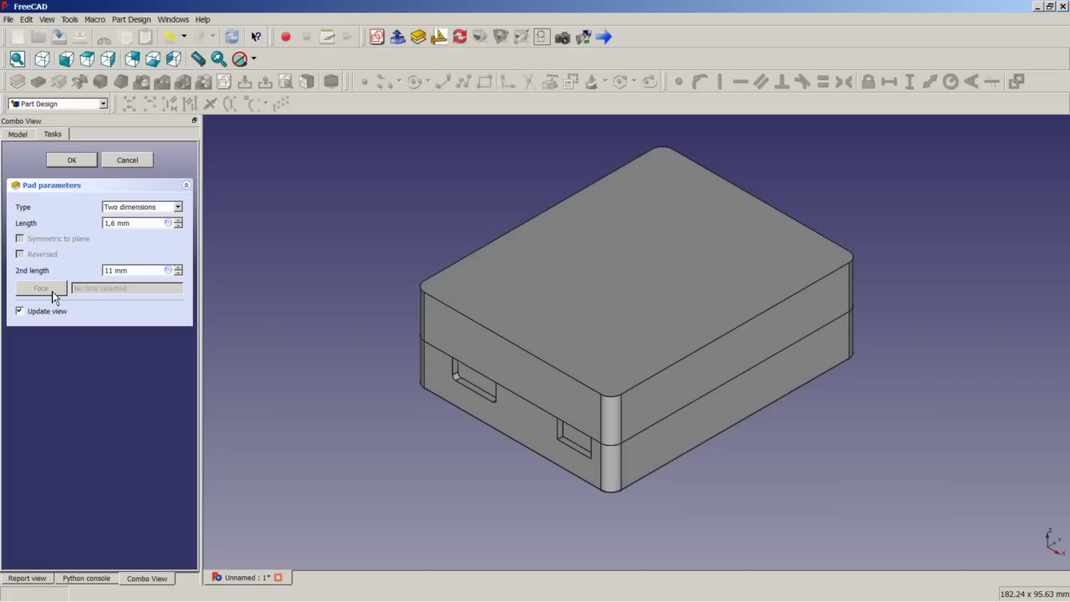
left_click(72, 161)
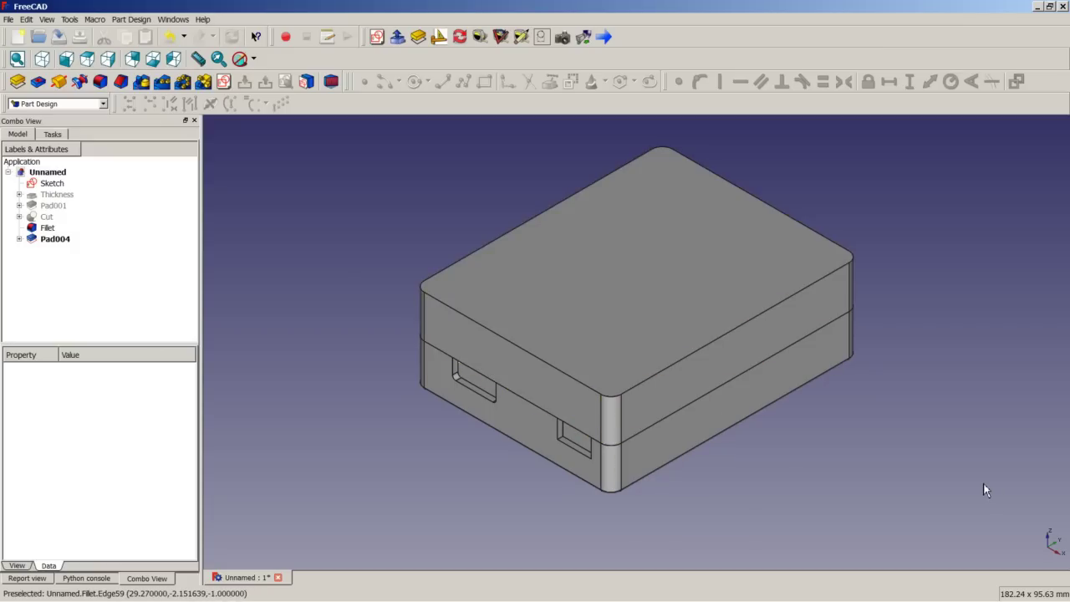
- Hide the filleted tray and select the top face of lid block Pad004
scroll(927, 481, "down", 2)
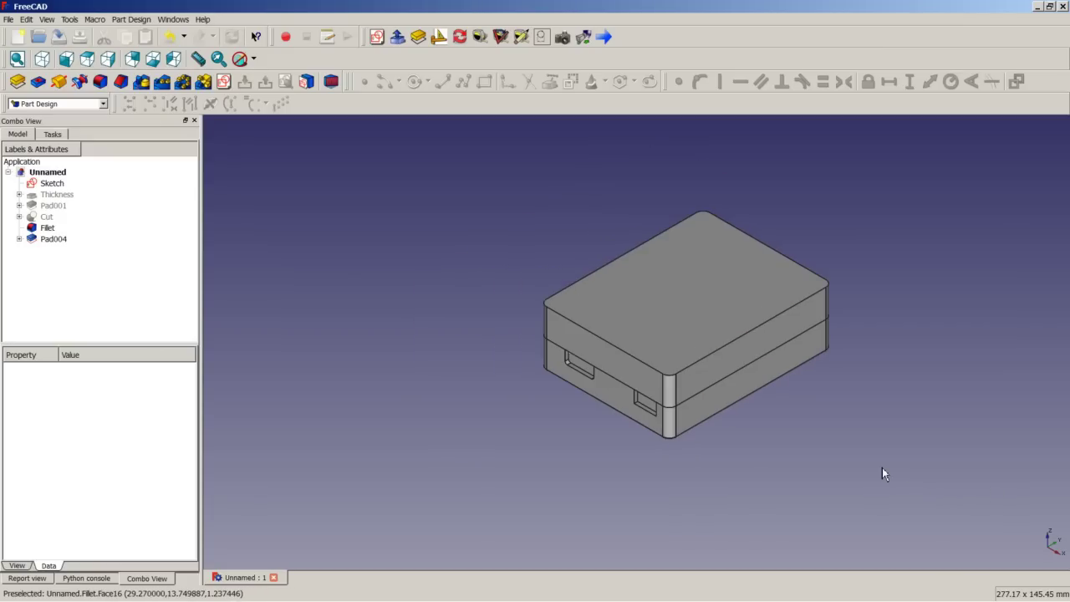
right_click(46, 228)
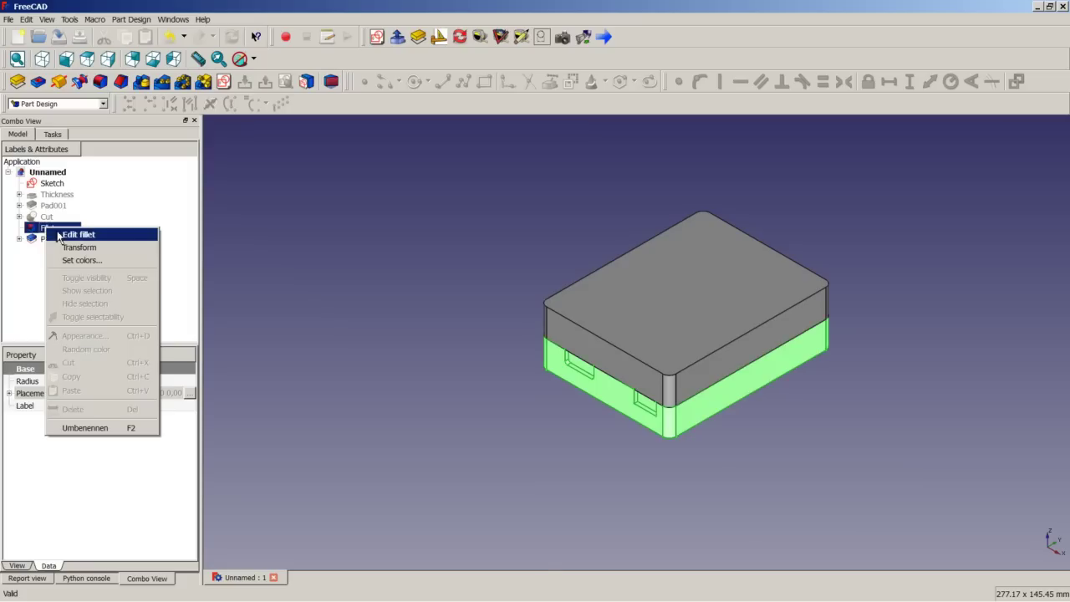
left_click(87, 277)
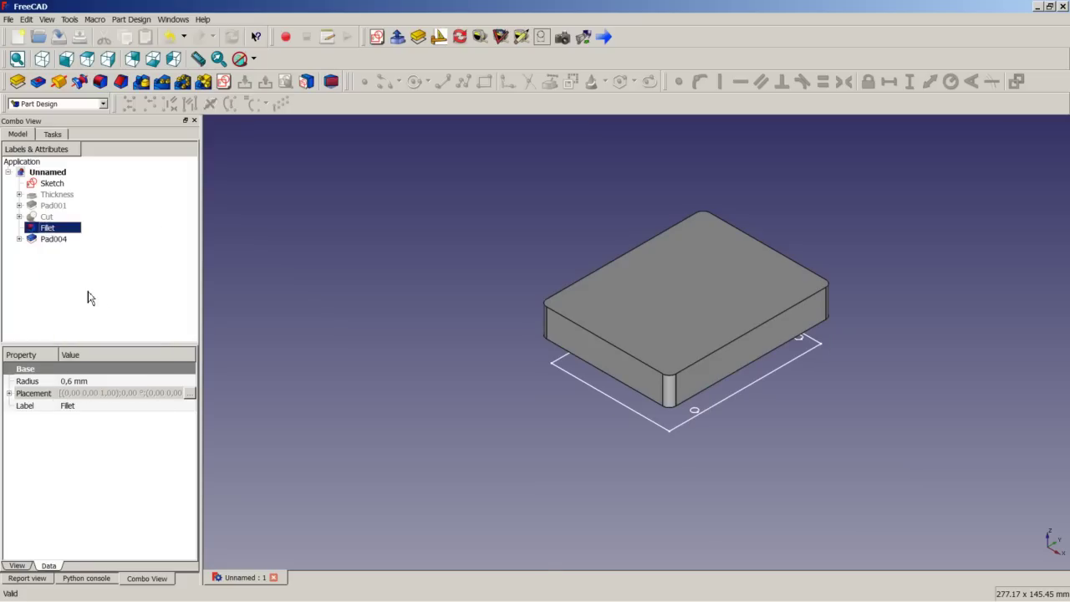
left_click(296, 304)
middle_click_drag(585, 360, 634, 359)
left_click(640, 366)
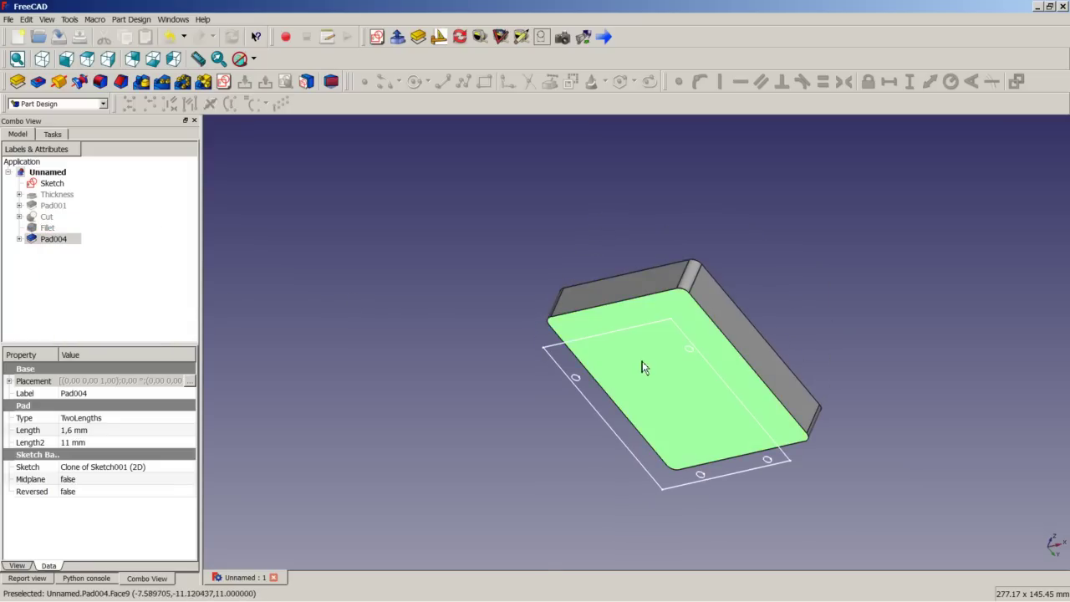
- Hollow the lid with a Part Thickness of -1,6 mm, leaving the top face open
left_click(397, 38)
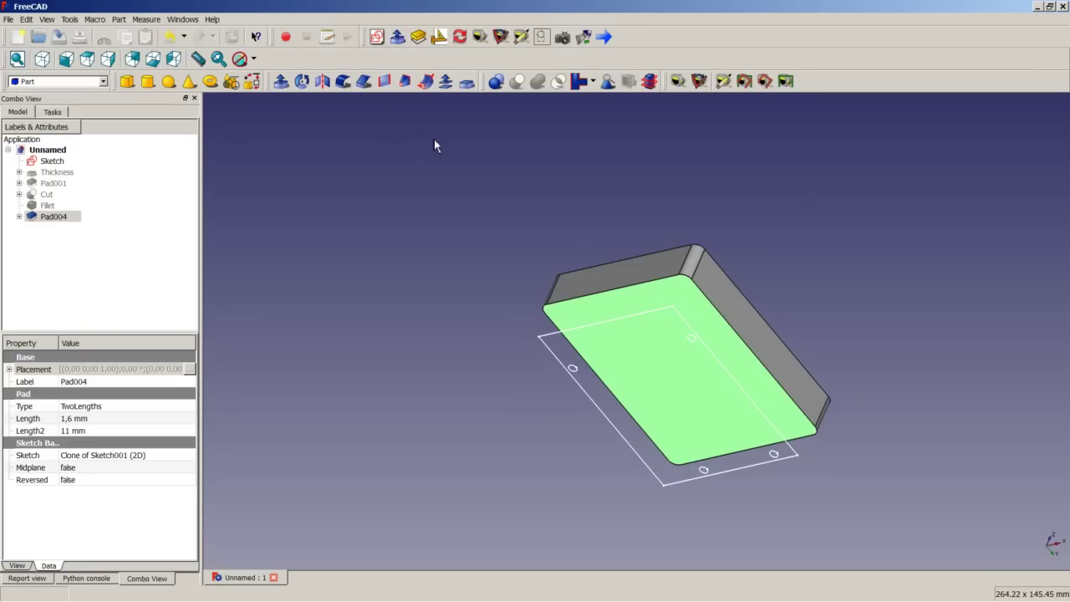
left_click(467, 81)
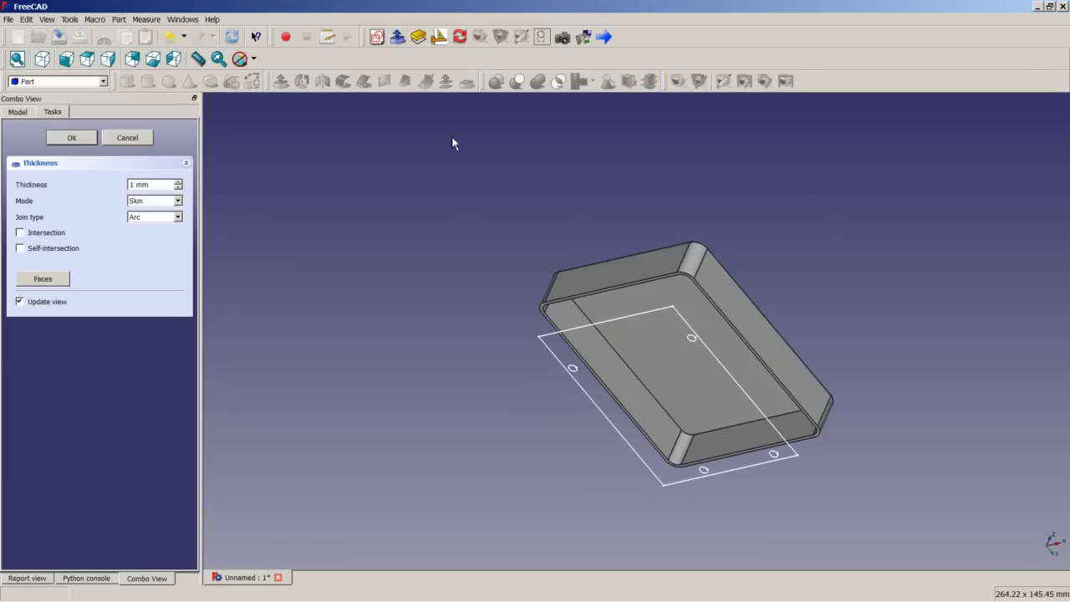
type("-1,6")
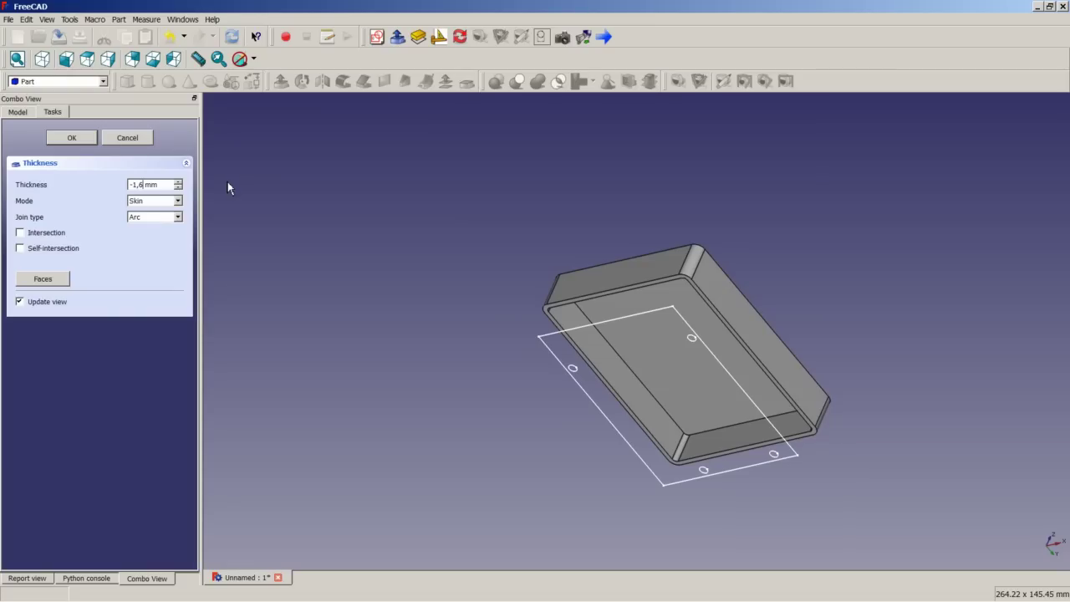
left_click(70, 138)
middle_click_drag(341, 239, 597, 282)
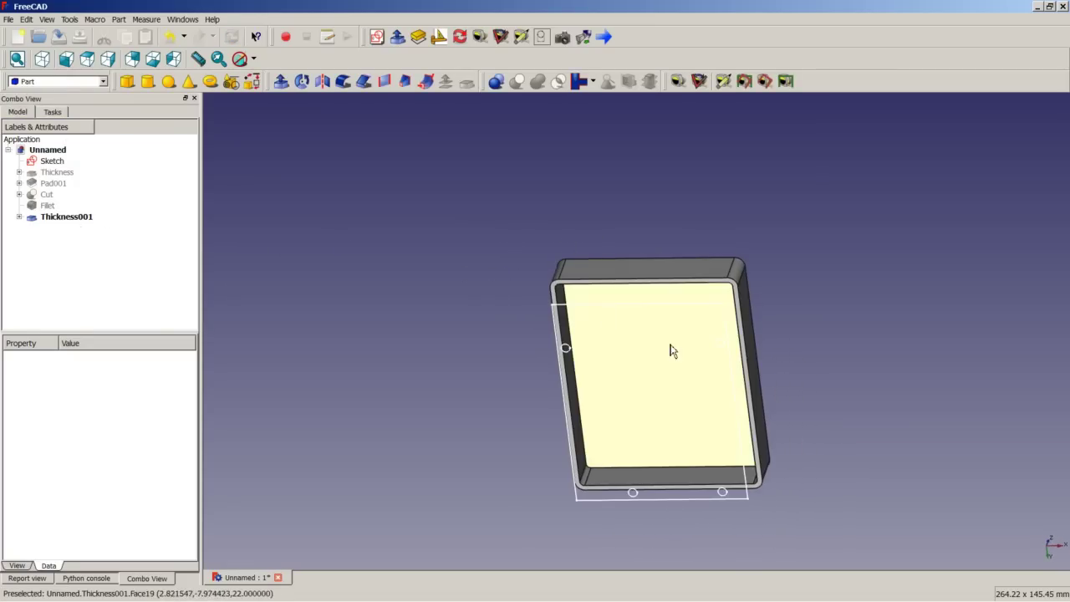
scroll(677, 341, "up", 3)
scroll(679, 341, "down", 3)
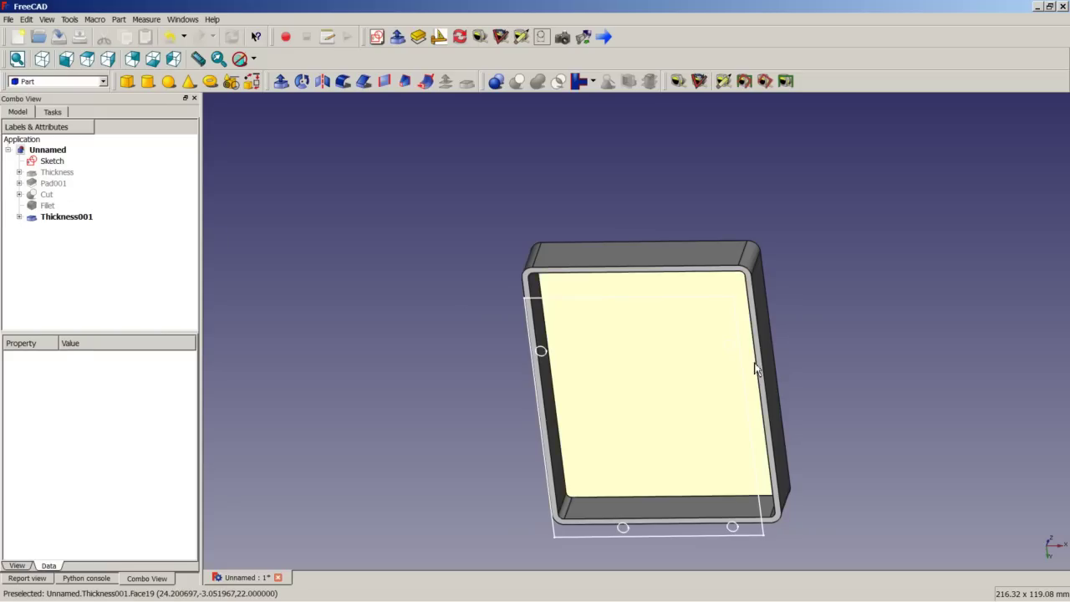
middle_click_drag(768, 368, 753, 382)
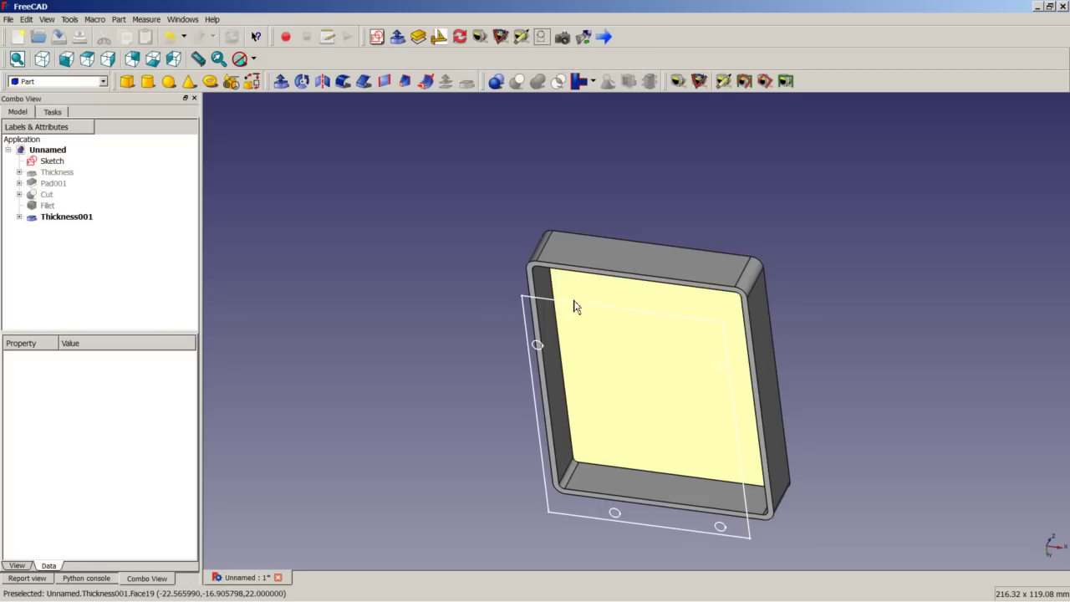
middle_click_drag(573, 306, 571, 319)
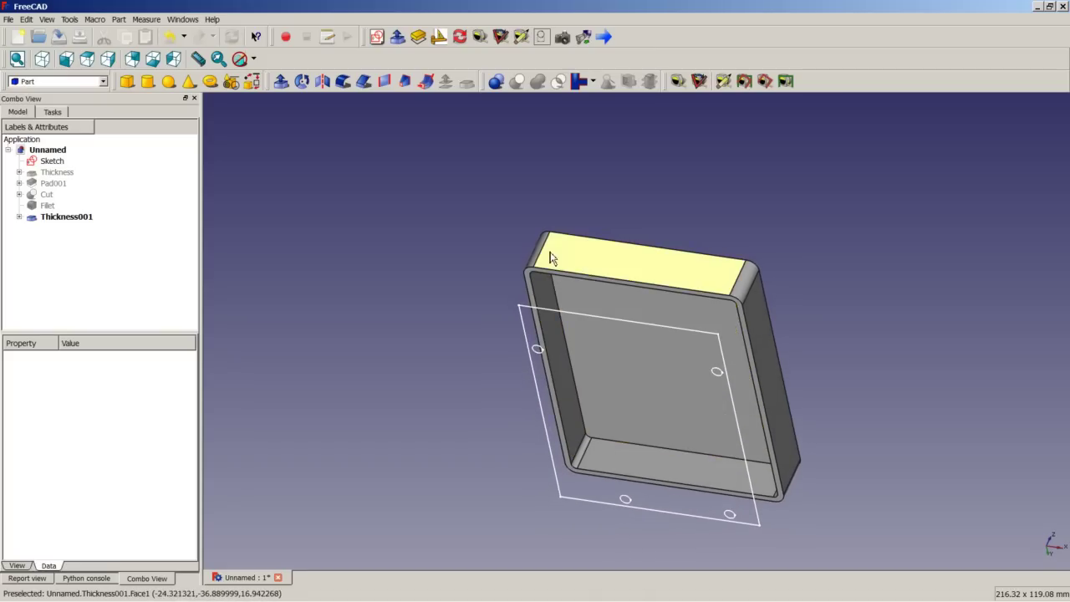
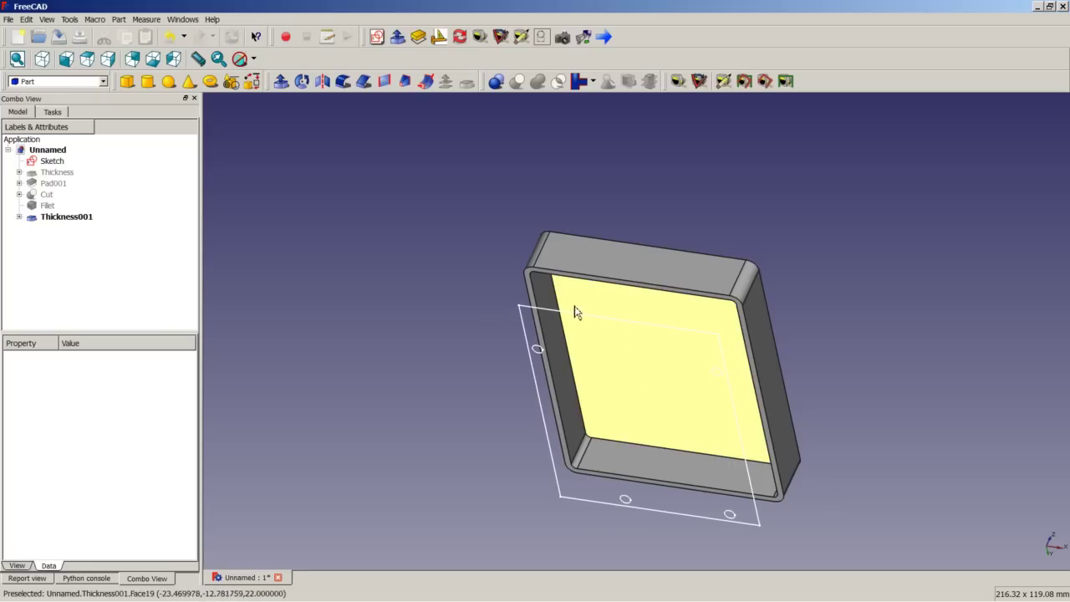
- Select the shell's inner floor face and create a new Part Design sketch on it
left_click(673, 376)
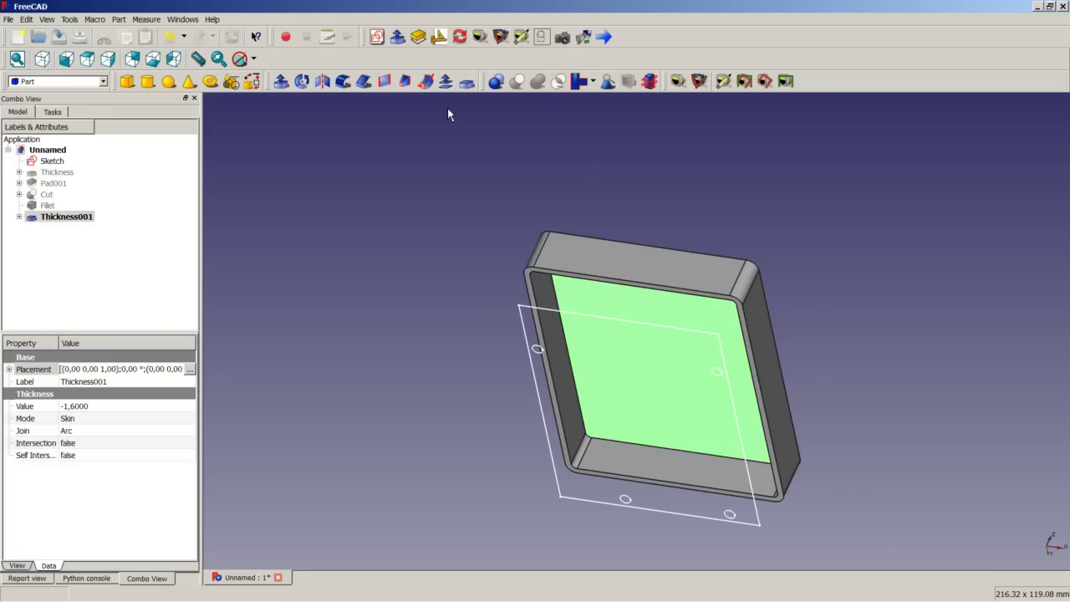
left_click(417, 208)
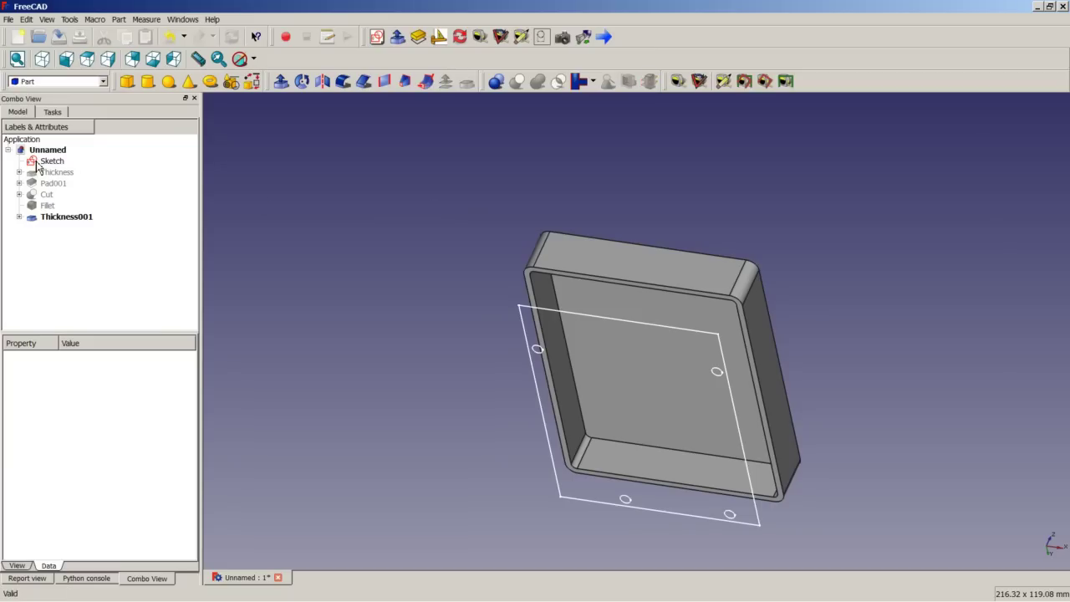
left_click(657, 356)
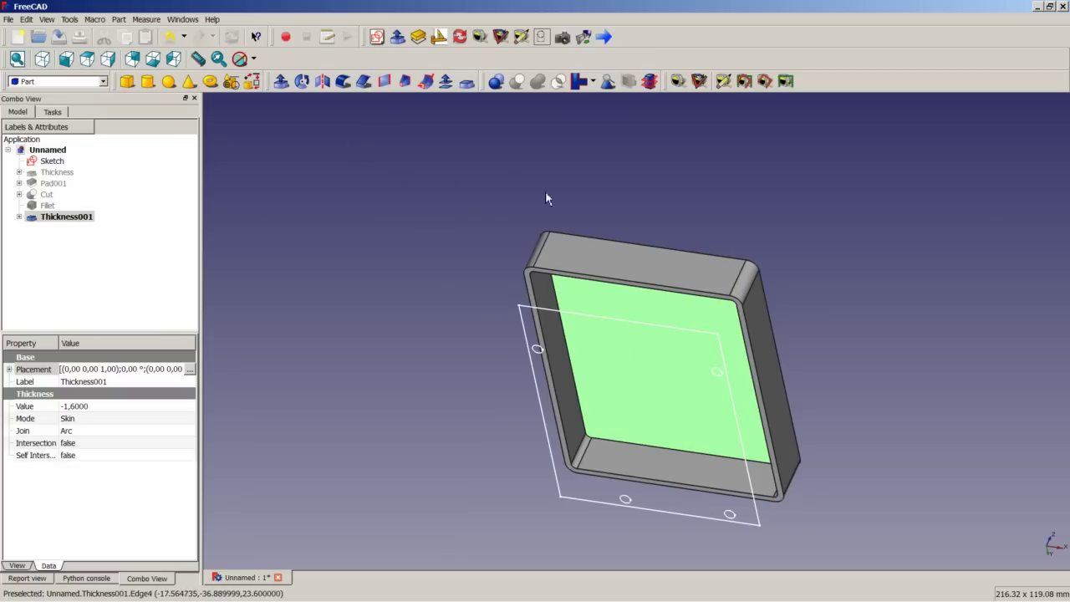
left_click(420, 39)
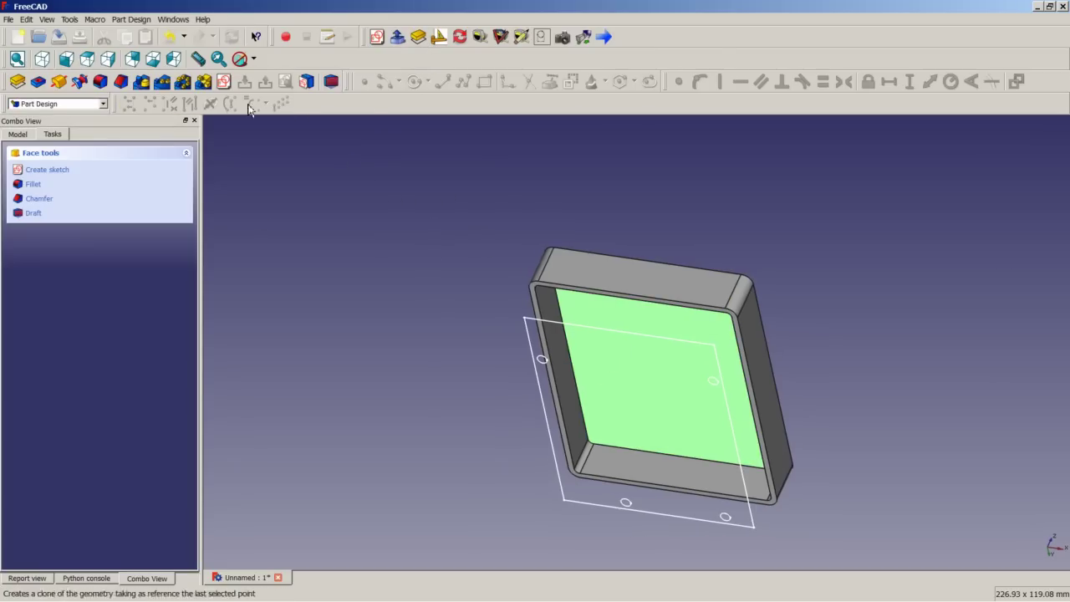
left_click(224, 81)
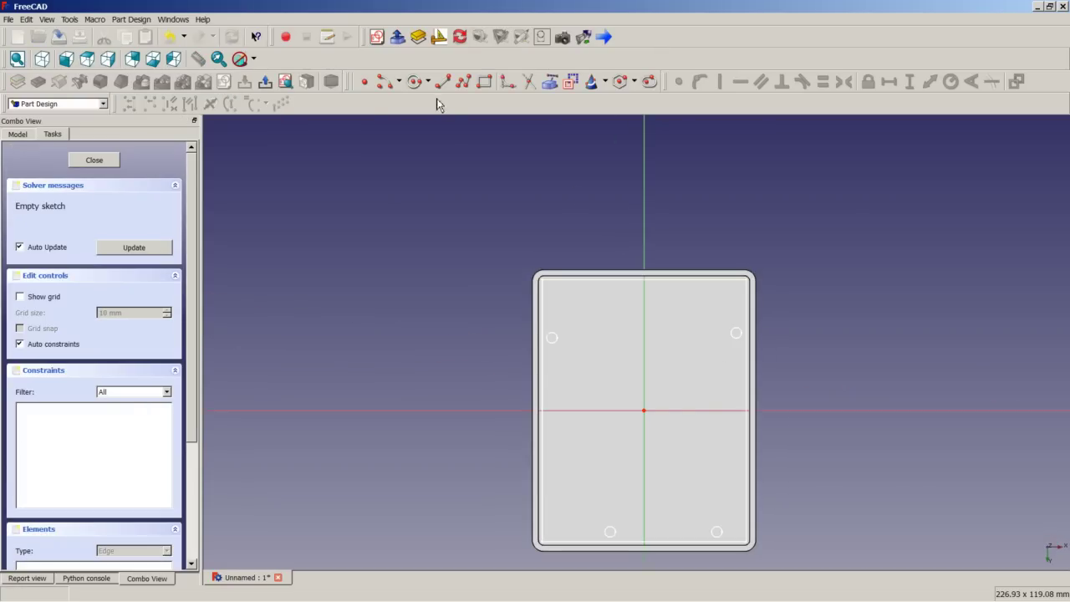
- Draw small and large concentric circles on the top-right and top-left hole markers
left_click(415, 81)
scroll(678, 311, "up", 2)
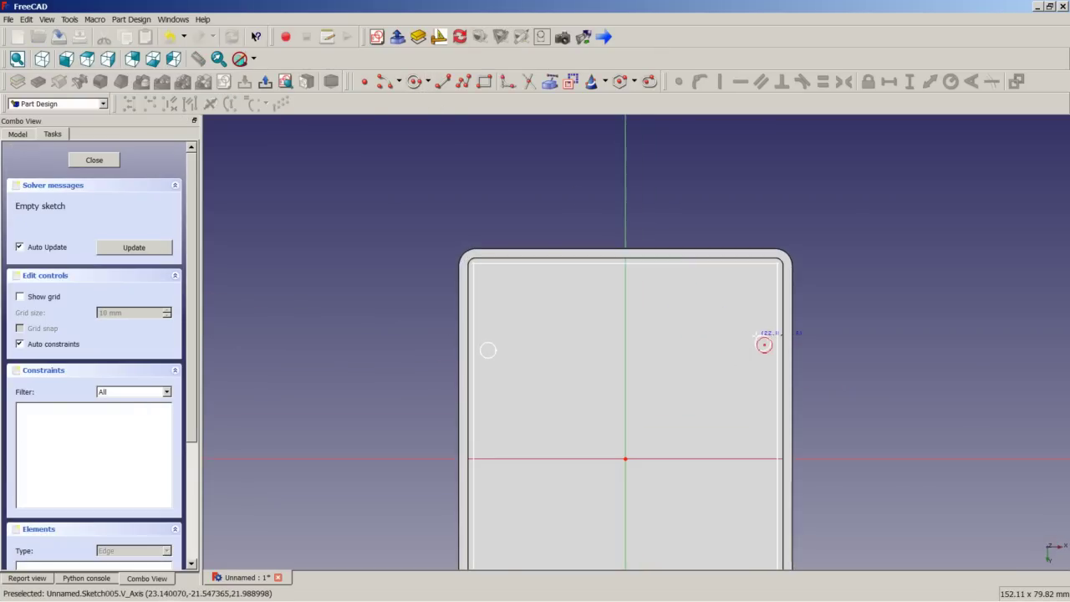
left_click(762, 342)
left_click(772, 353)
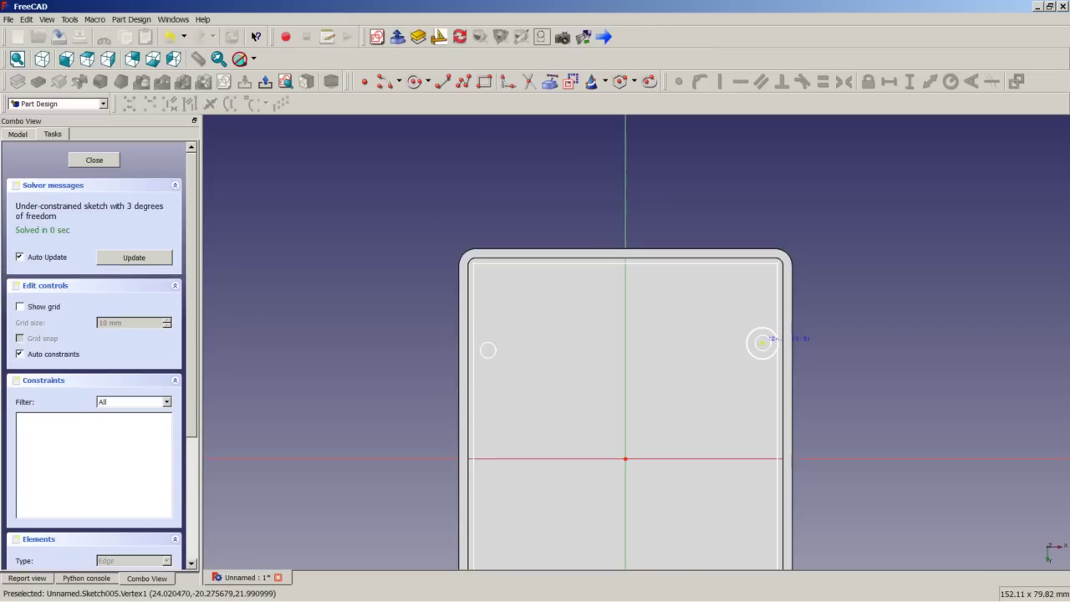
left_click(762, 341)
left_click(774, 325)
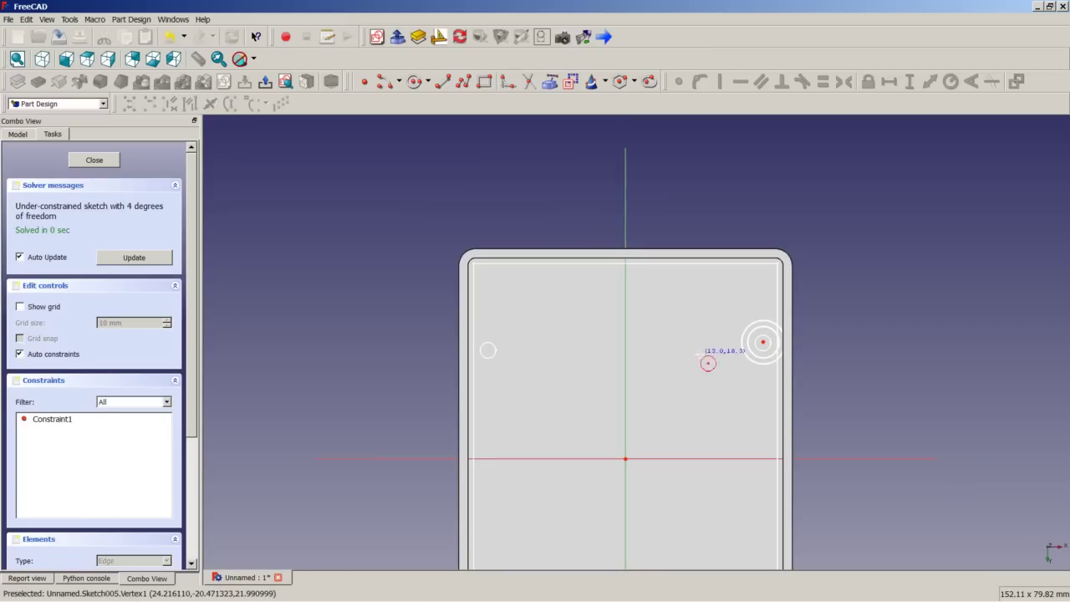
left_click(488, 349)
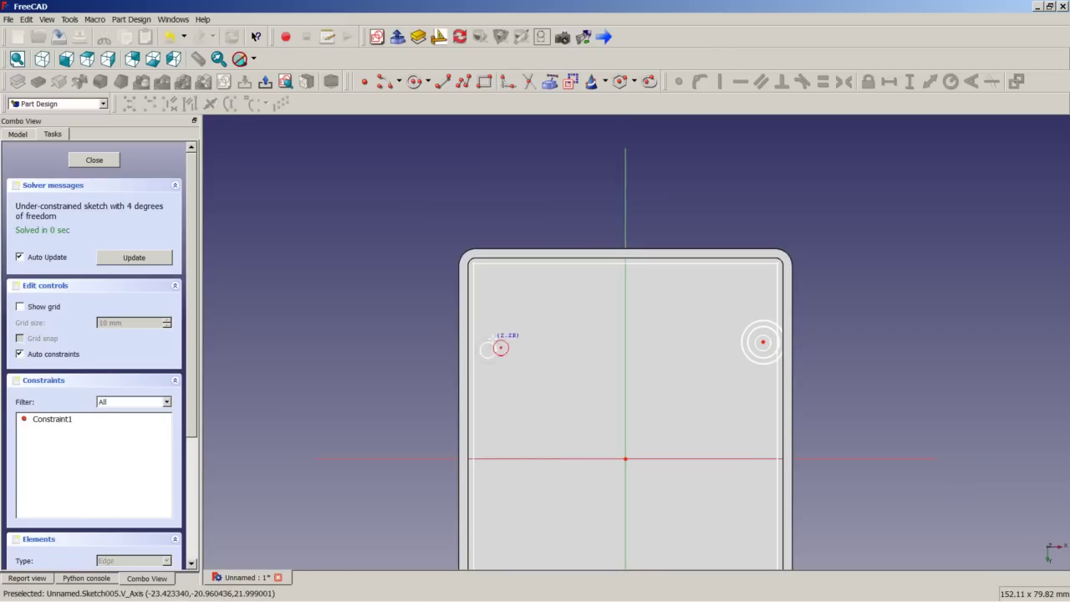
left_click(500, 350)
left_click(488, 350)
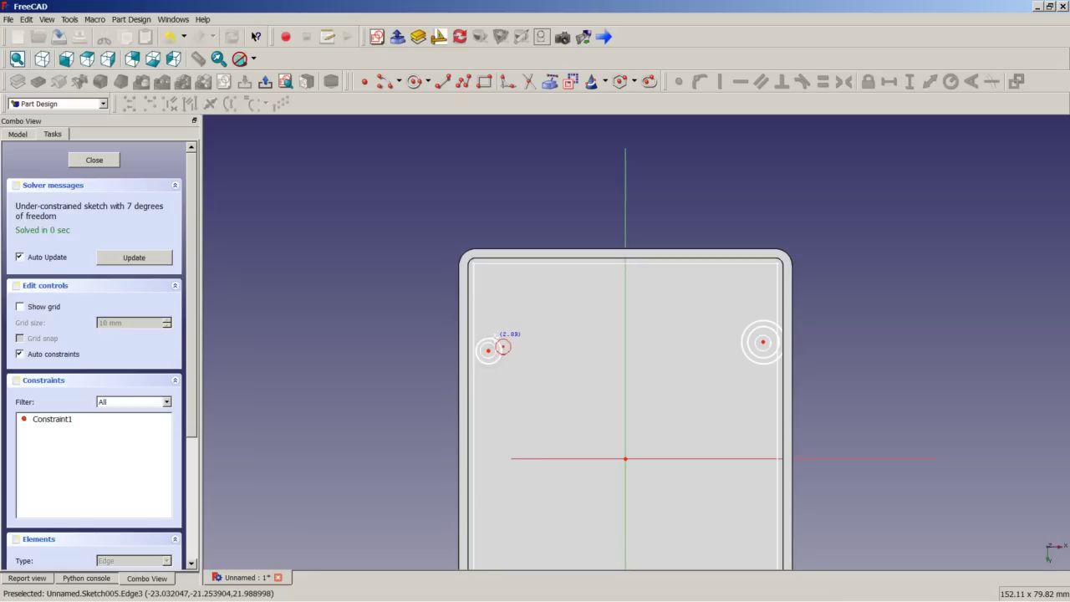
left_click(502, 340)
- Draw small and large concentric circles on the bottom-left and bottom-right hole markers
scroll(544, 422, "down", 6)
scroll(577, 489, "up", 5)
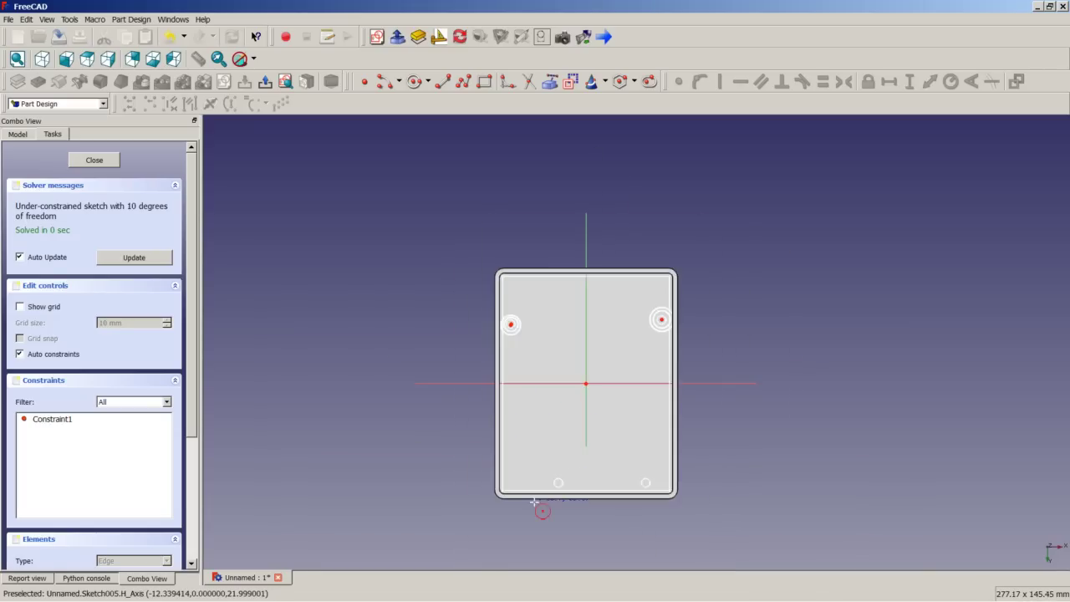
scroll(582, 483, "up", 2)
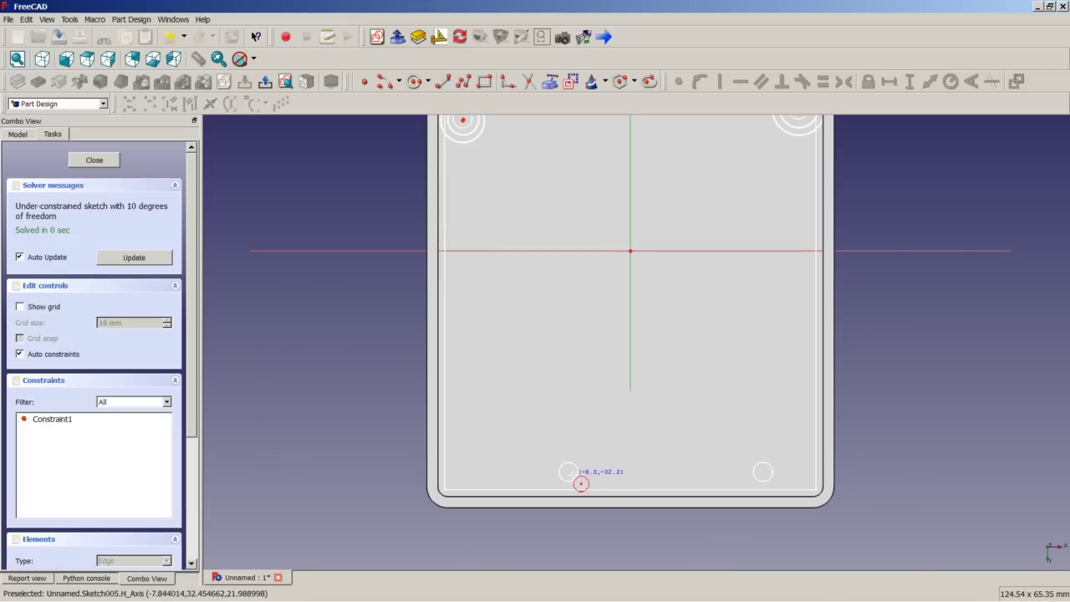
left_click(569, 473)
left_click(584, 477)
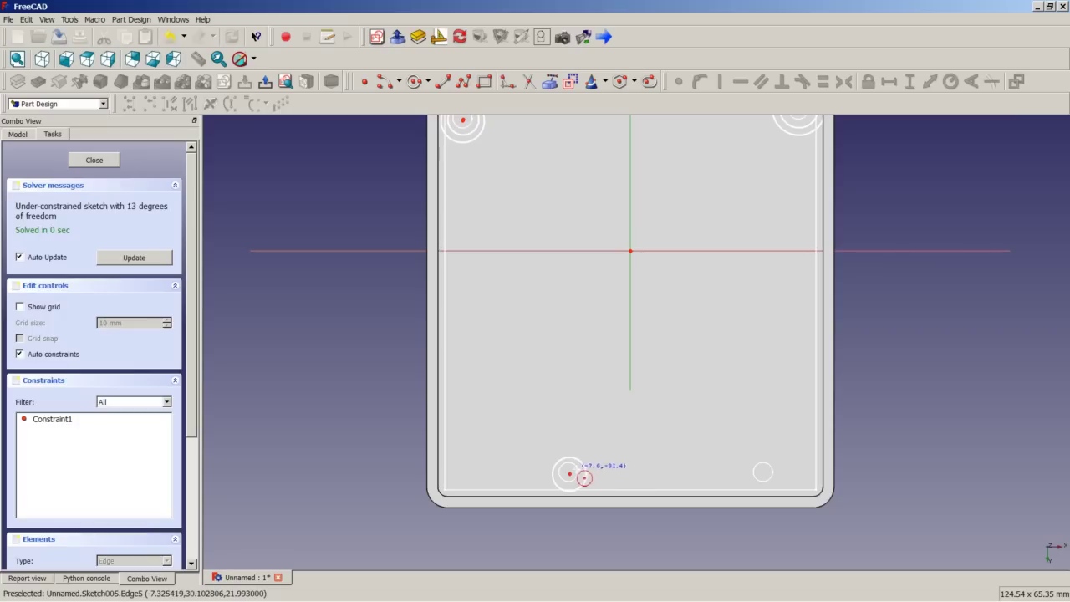
left_click(569, 474)
left_click(589, 460)
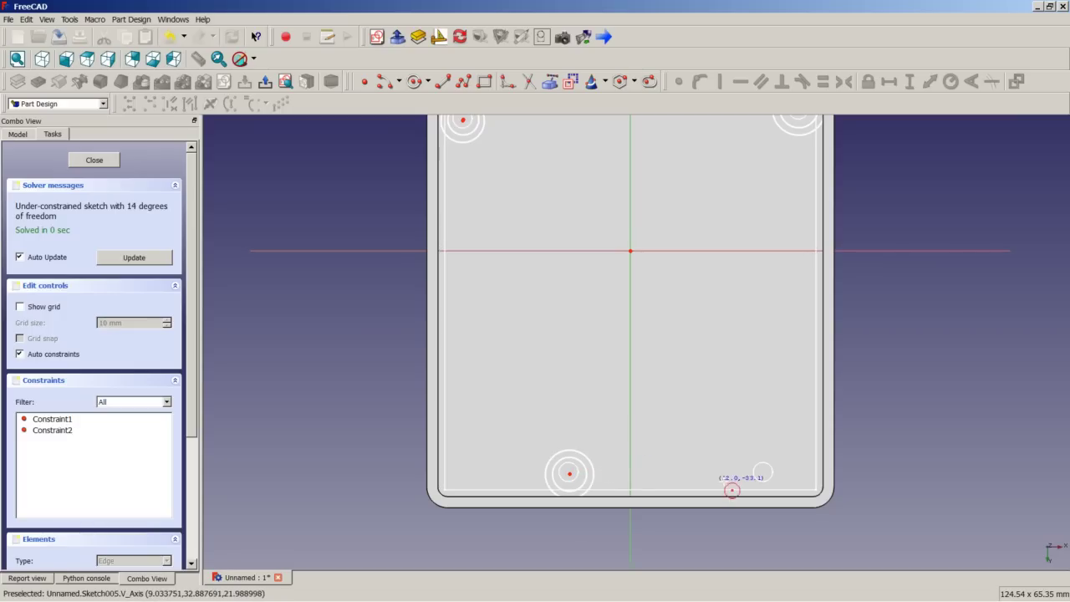
left_click(762, 473)
left_click(775, 476)
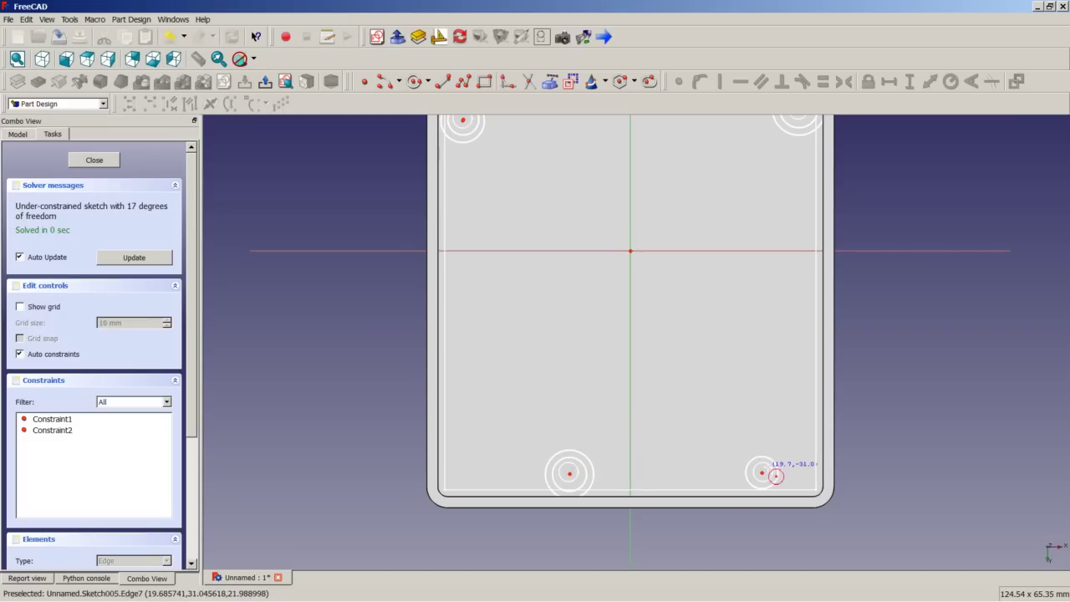
left_click(762, 473)
left_click(773, 457)
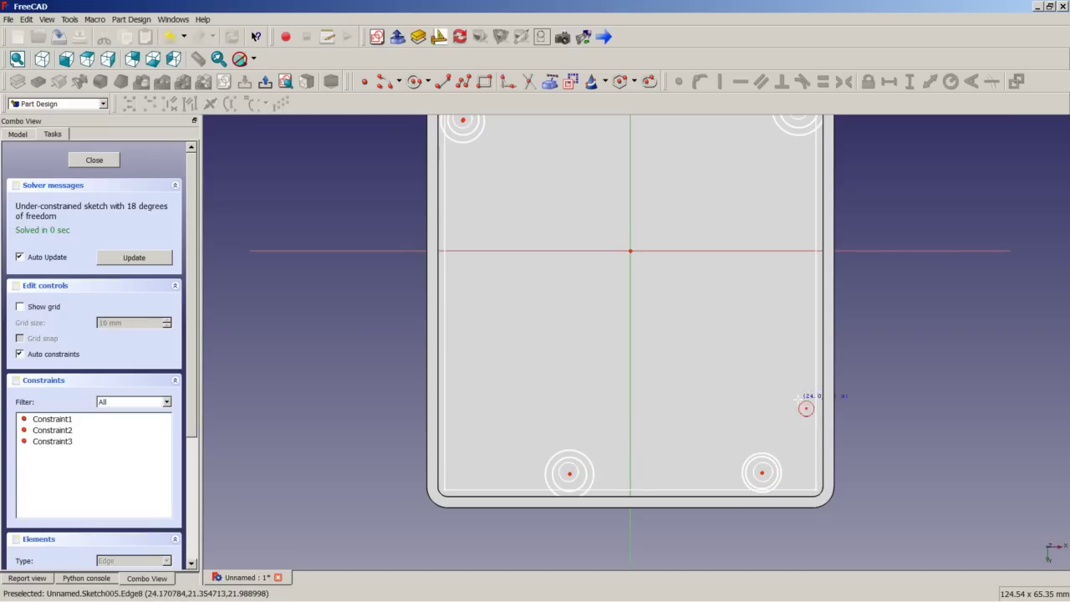
scroll(776, 409, "down", 4)
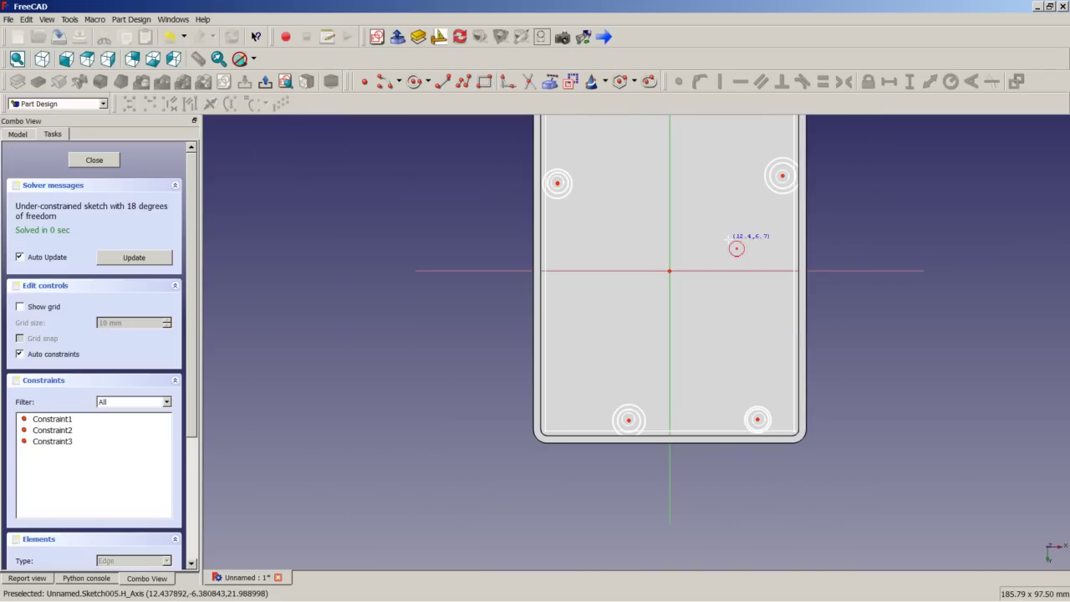
- Constrain the four inner circles to one shared 1.6 mm radius
right_click(727, 238)
left_click(773, 189)
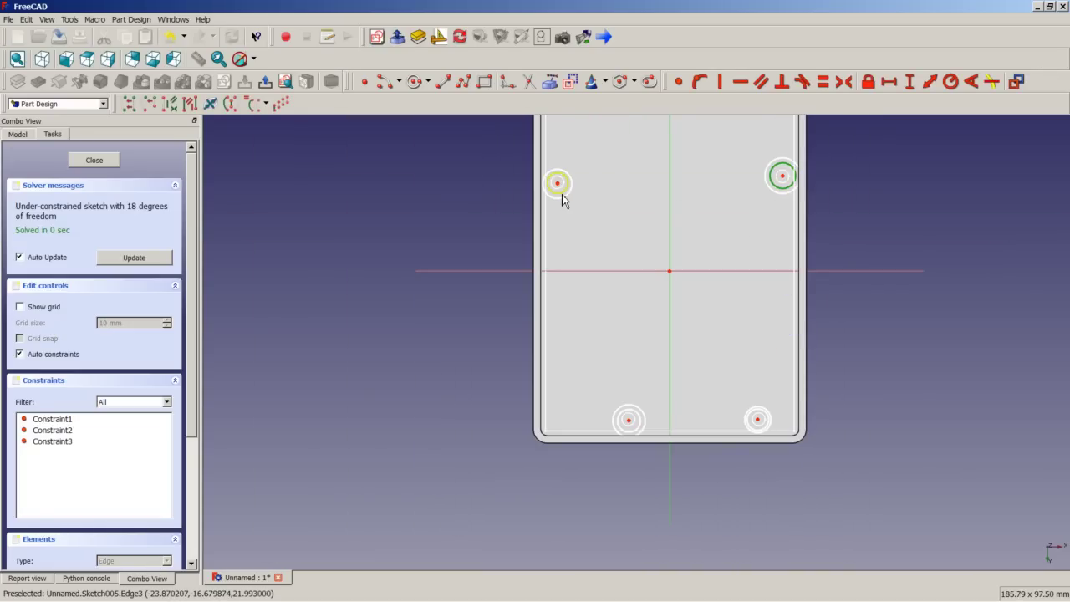
left_click(561, 198)
left_click(637, 422)
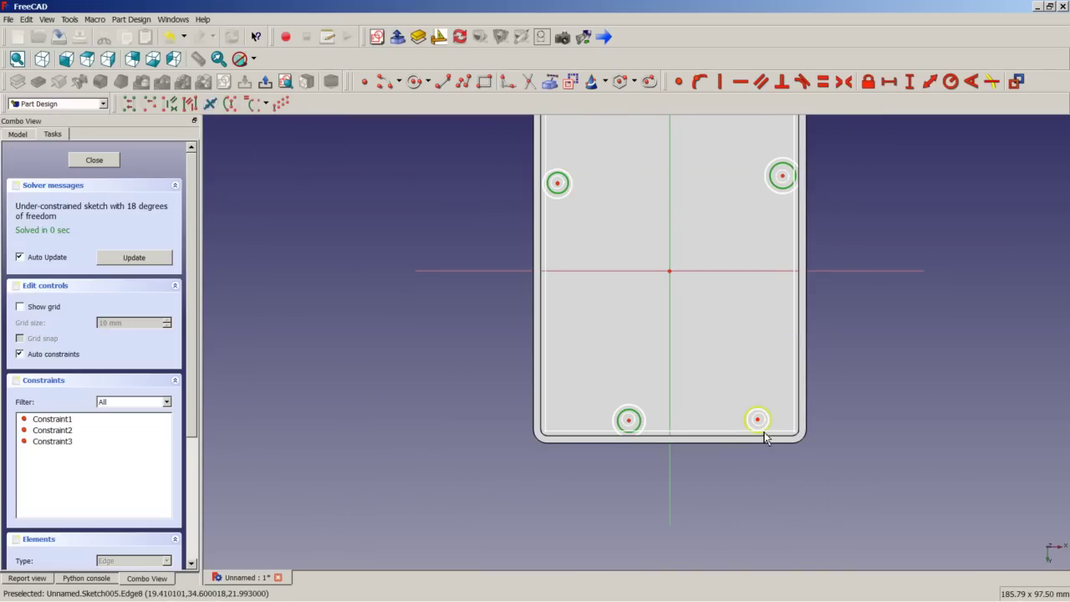
left_click(762, 430)
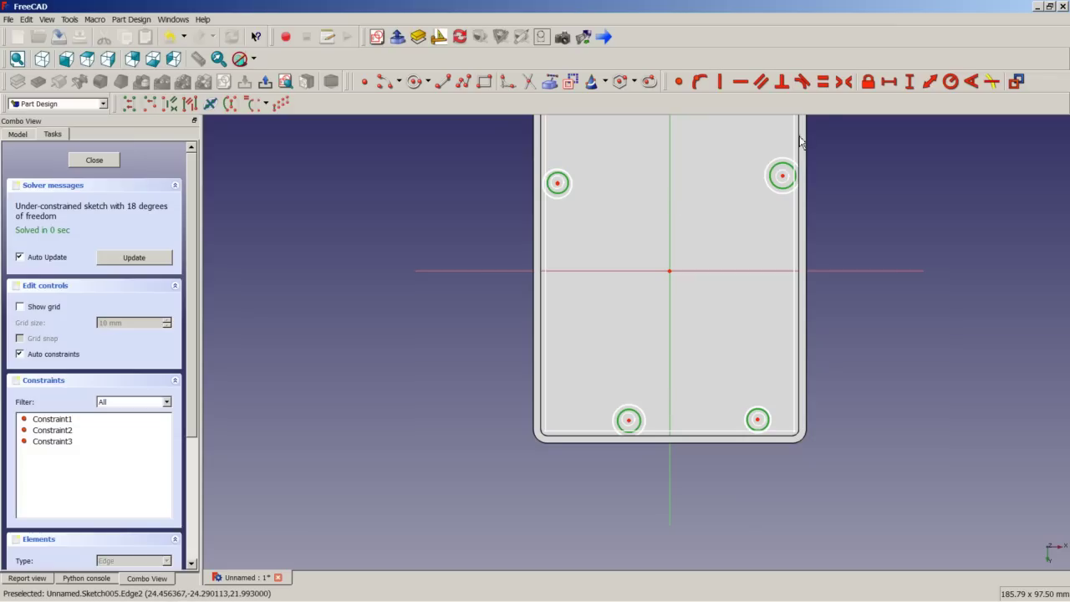
key("e")
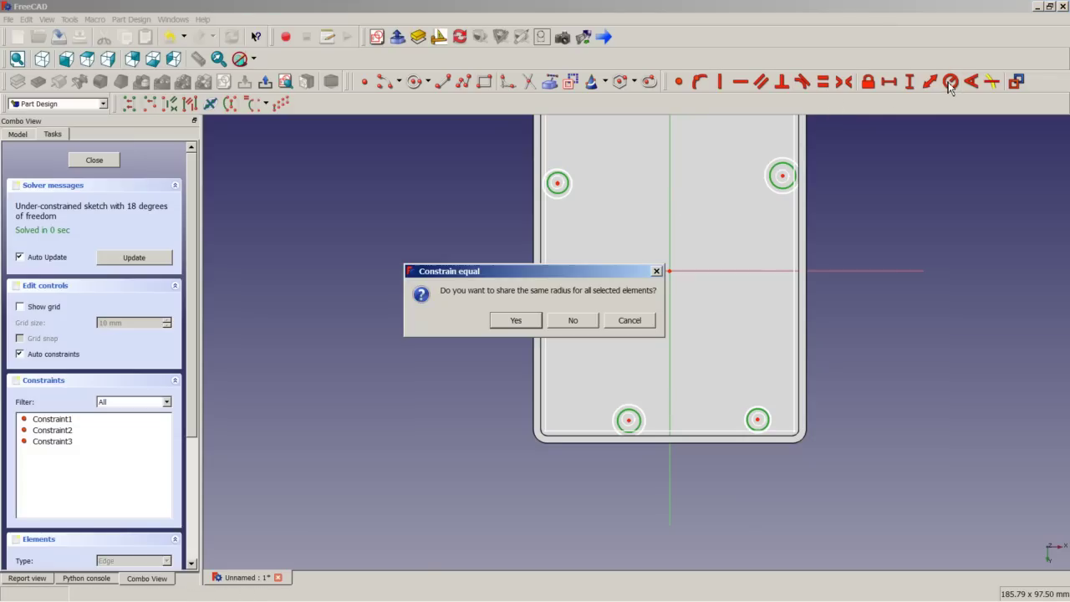
left_click(535, 322)
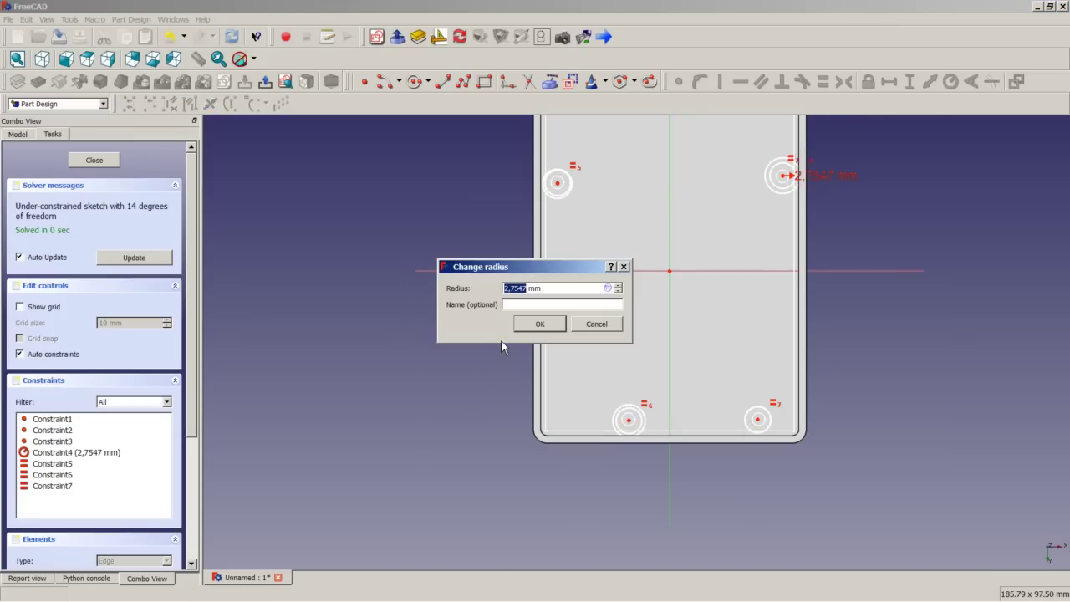
type("1,6")
key("Return")
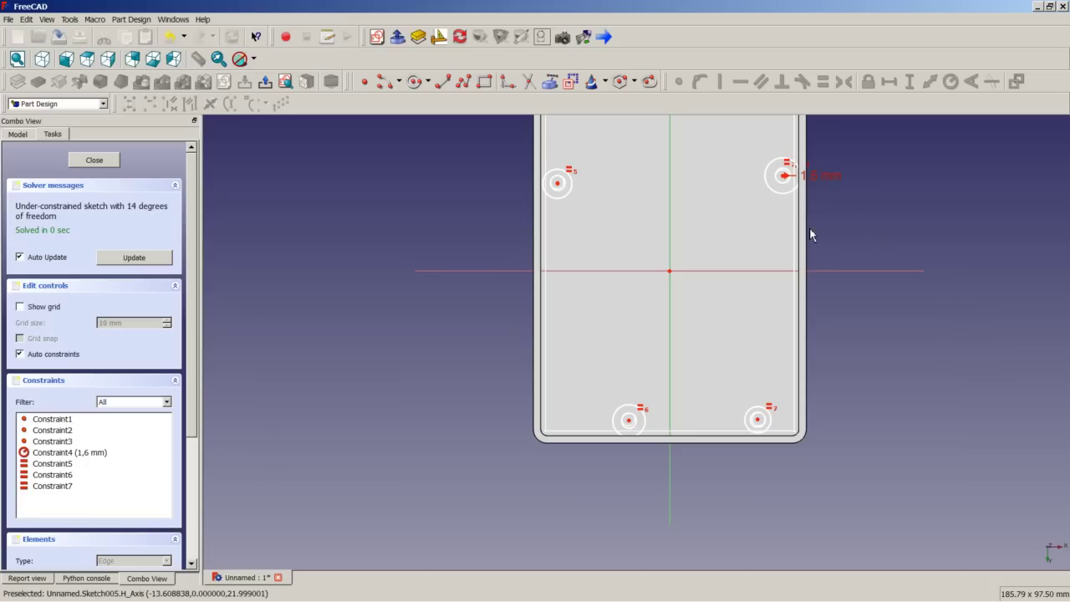
- Constrain the four outer circles to one shared 2,1 mm radius
left_click(779, 192)
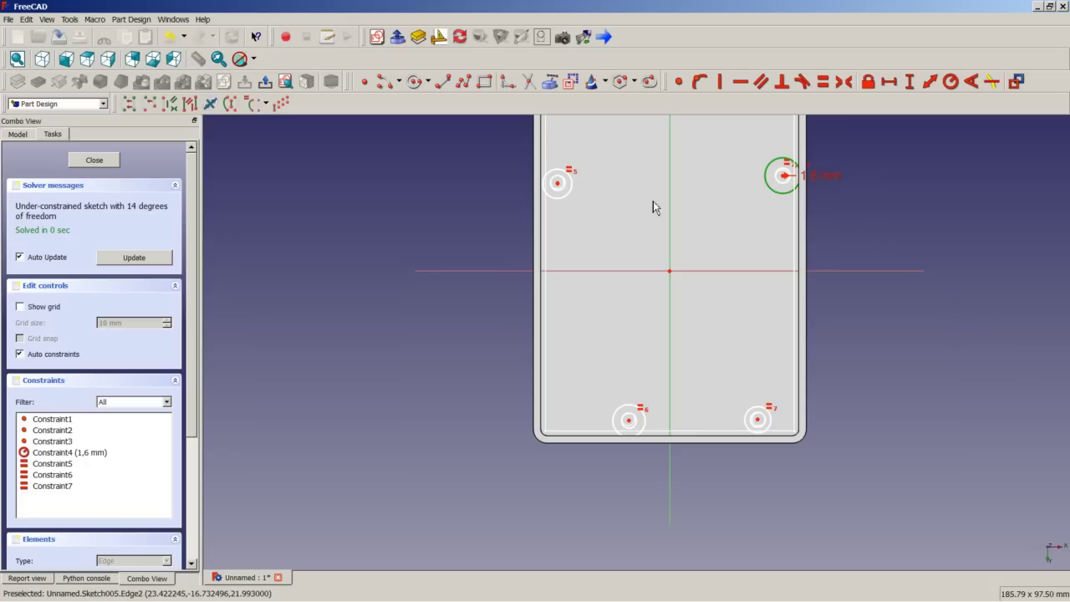
left_click(558, 197)
left_click(644, 425)
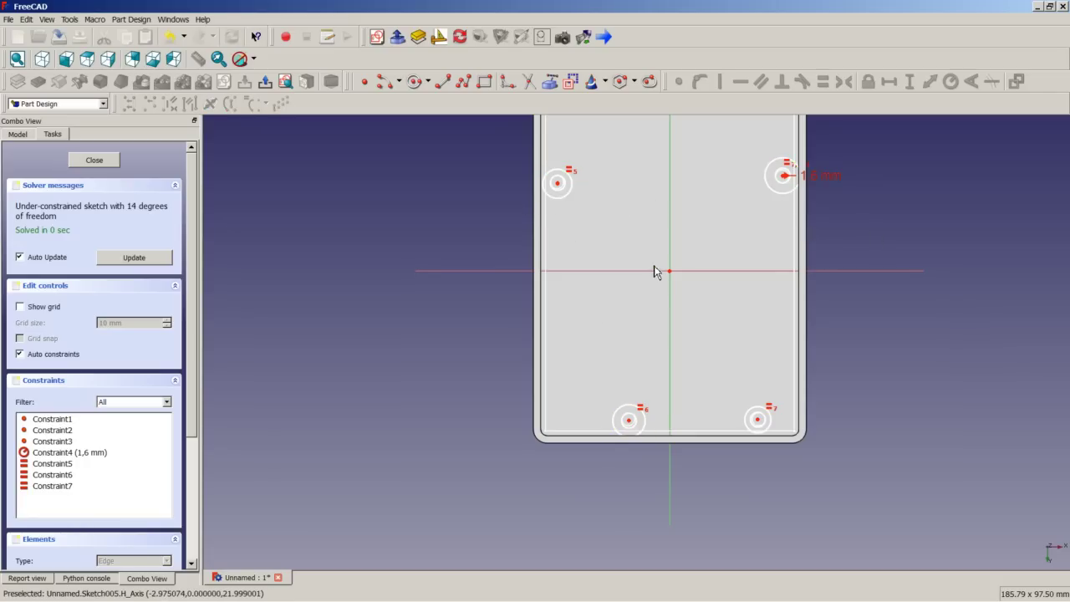
left_click(770, 191)
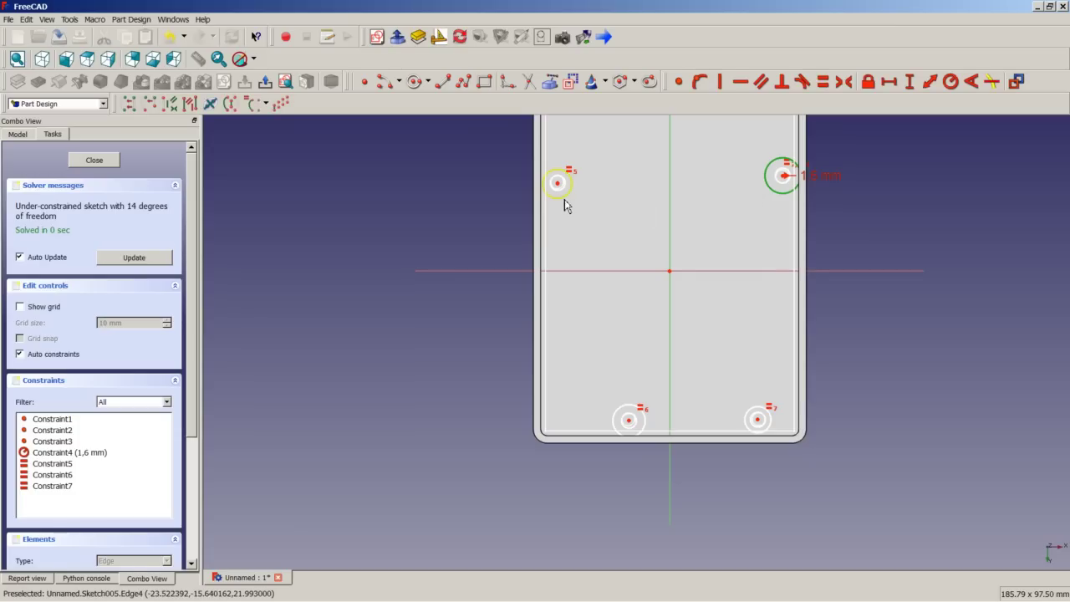
left_click(564, 198)
left_click(630, 424)
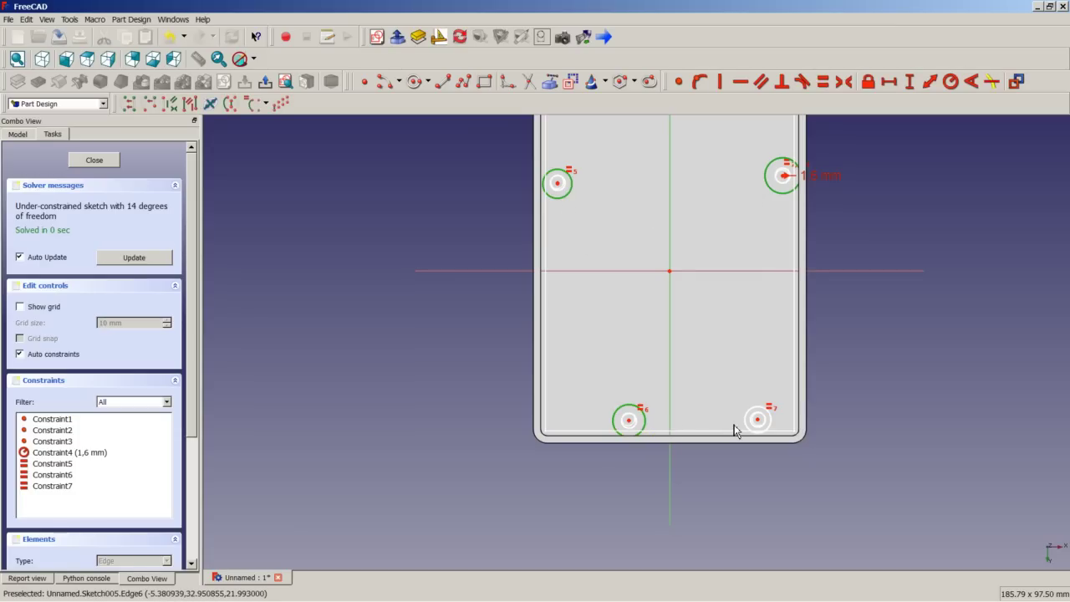
left_click(747, 426)
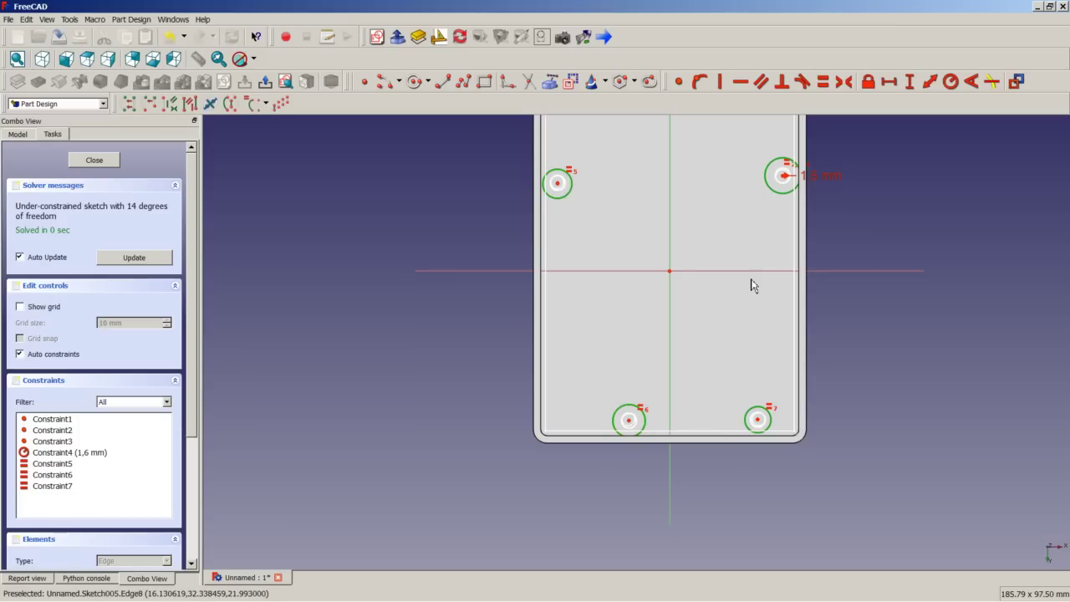
left_click(950, 83)
left_click(510, 322)
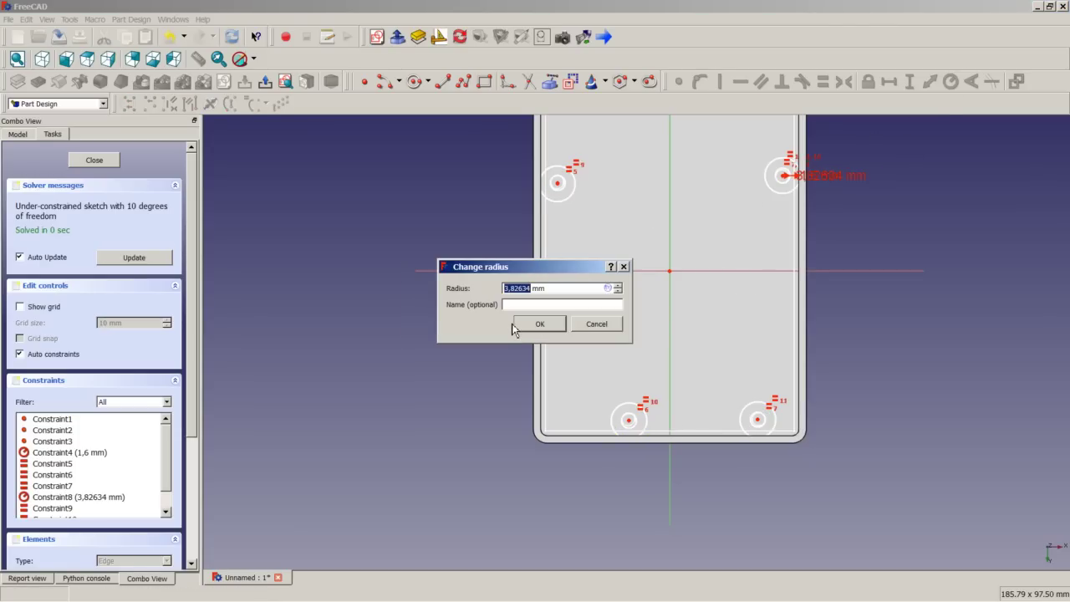
type("2,1")
left_click(526, 325)
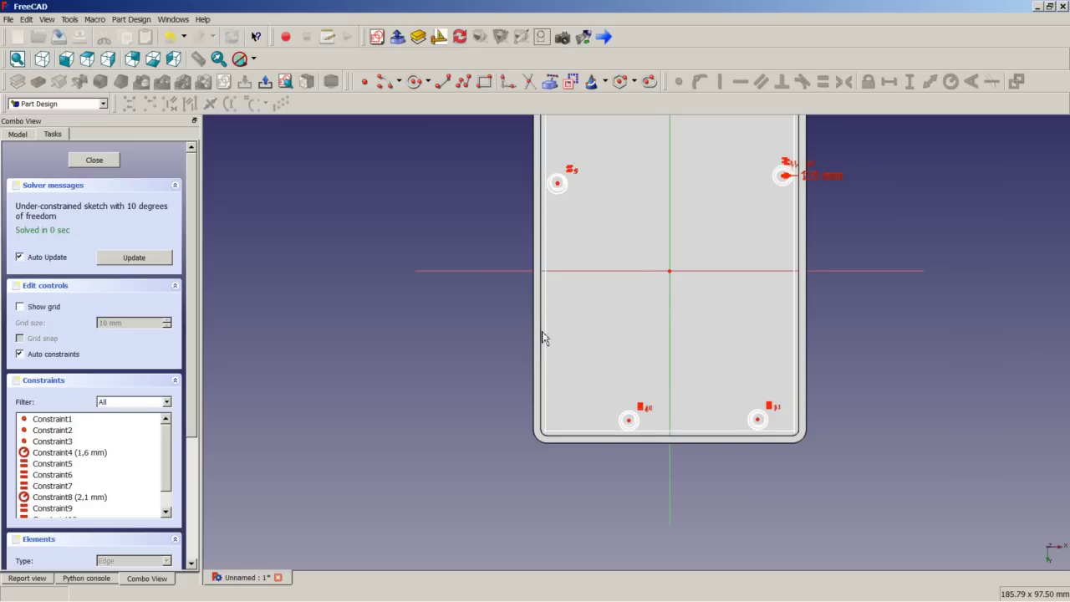
scroll(694, 300, "down", 3)
scroll(762, 225, "up", 2)
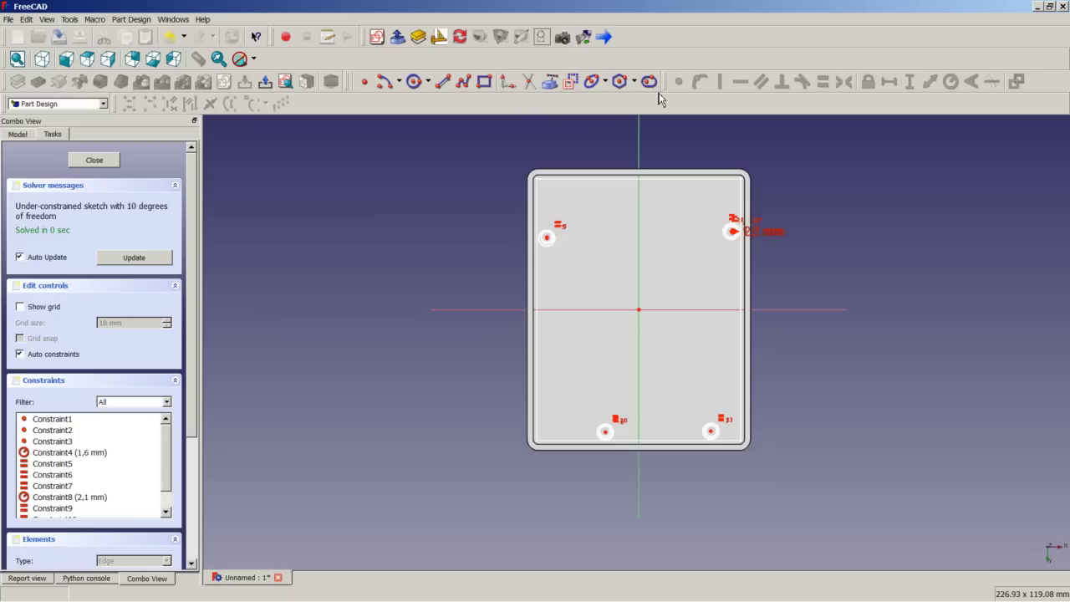
- Draw a vertical line just right of the enclosure outline
left_click(443, 81)
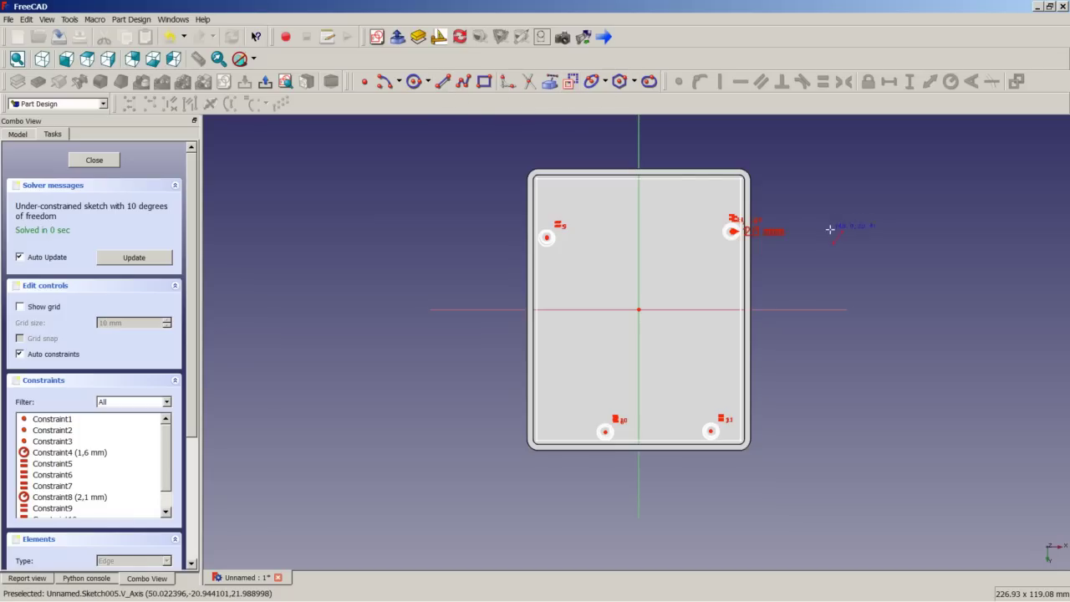
left_click(797, 195)
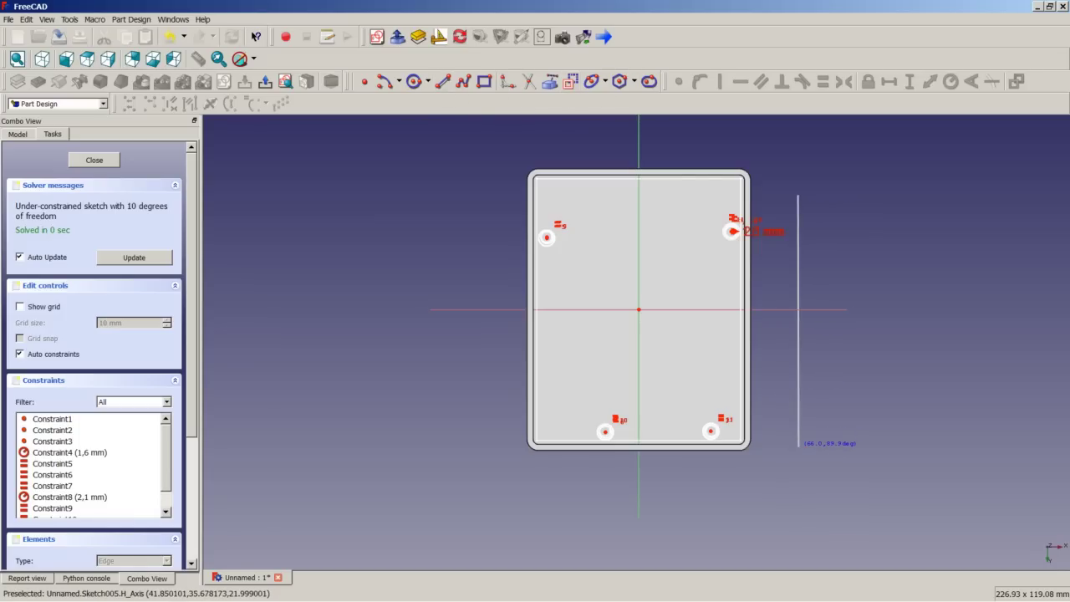
left_click(797, 445)
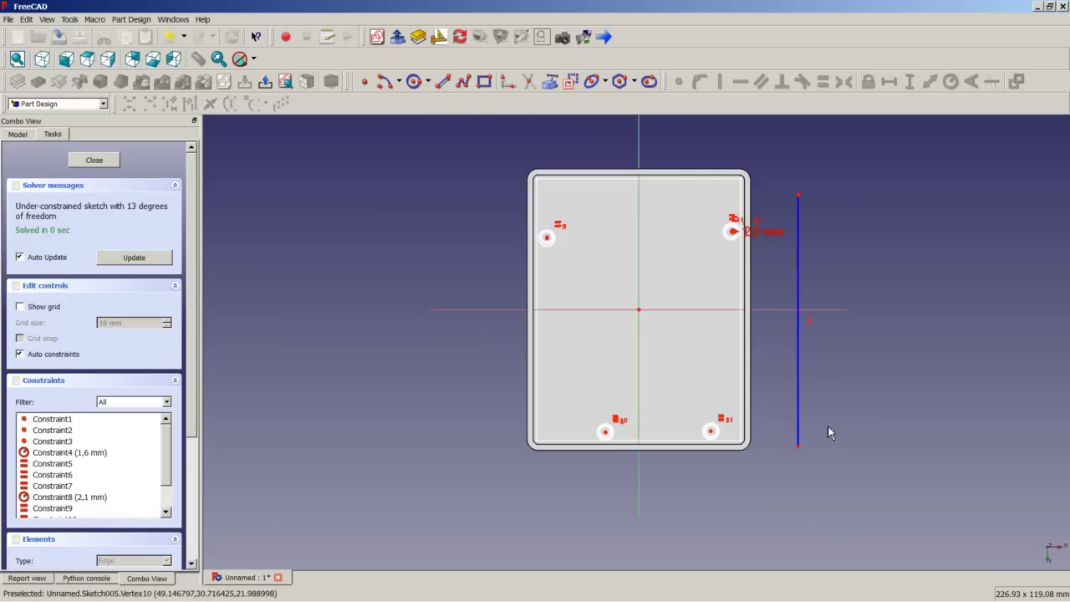
- Orbit around the sketch to inspect it, then select the horizontal axis
mouse_move(735, 234)
middle_mouse_down()
mouse_move(733, 311)
mouse_move(694, 389)
mouse_move(679, 481)
middle_mouse_up()
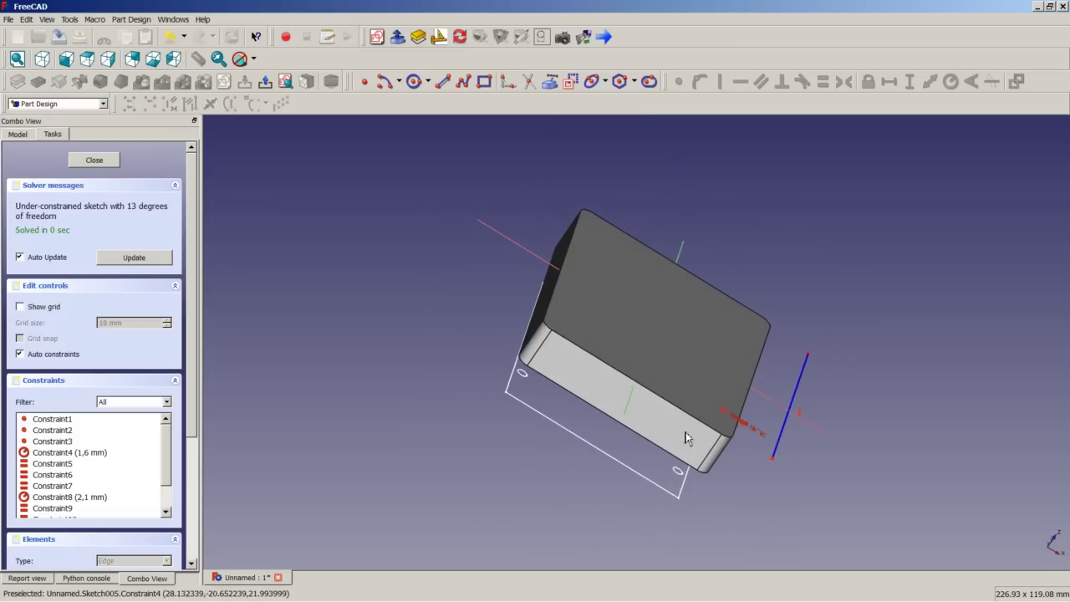
middle_click_drag(685, 438, 677, 448)
middle_click_drag(663, 498, 711, 488)
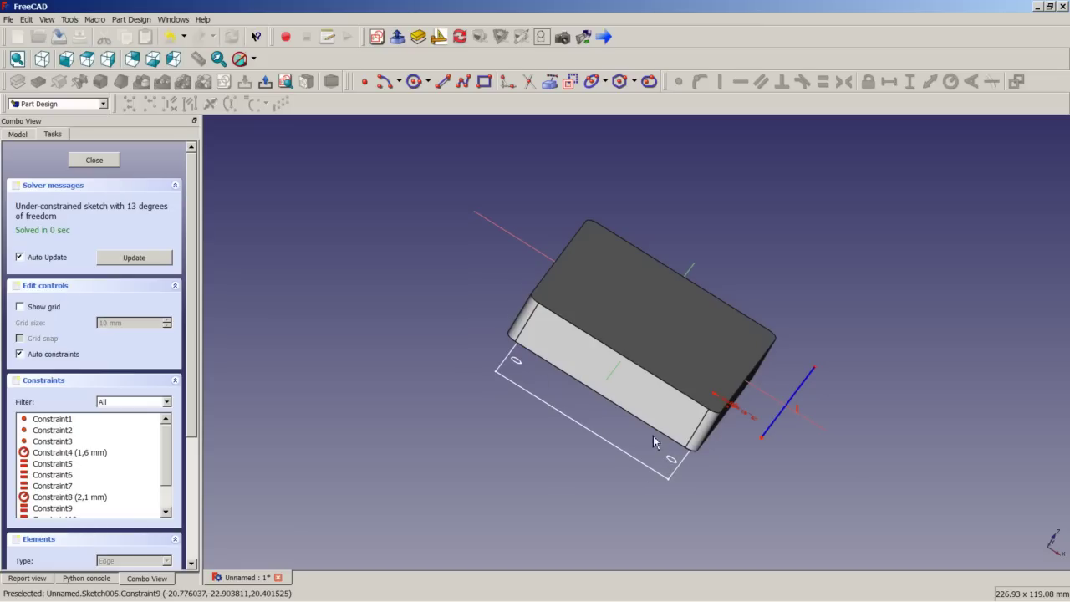
mouse_move(654, 443)
middle_mouse_down()
mouse_move(705, 292)
mouse_move(724, 318)
mouse_move(743, 308)
mouse_move(733, 354)
mouse_move(771, 426)
mouse_move(760, 447)
mouse_move(694, 402)
mouse_move(723, 318)
middle_mouse_up()
scroll(722, 284, "up", 4)
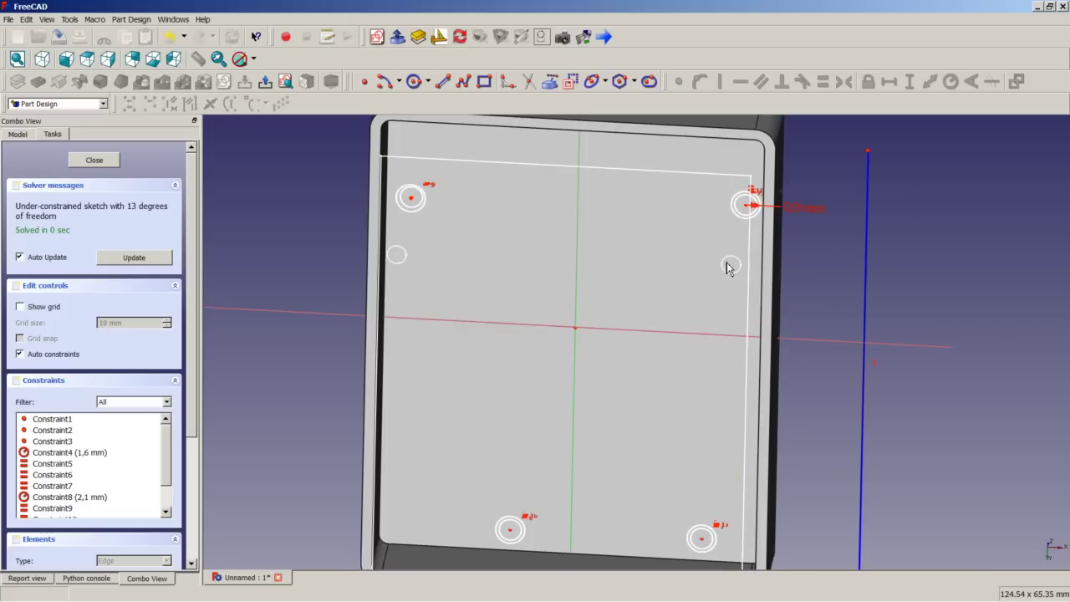
scroll(727, 268, "up", 2)
scroll(727, 267, "down", 2)
scroll(727, 284, "up", 2)
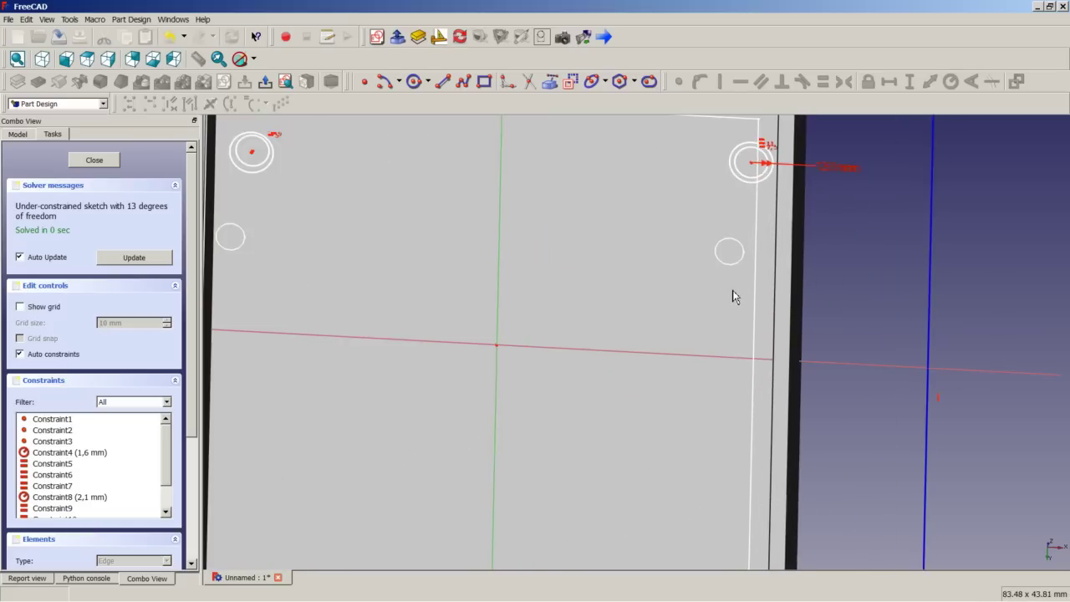
scroll(730, 296, "down", 3)
scroll(731, 296, "up", 1)
middle_click_drag(740, 219, 640, 323)
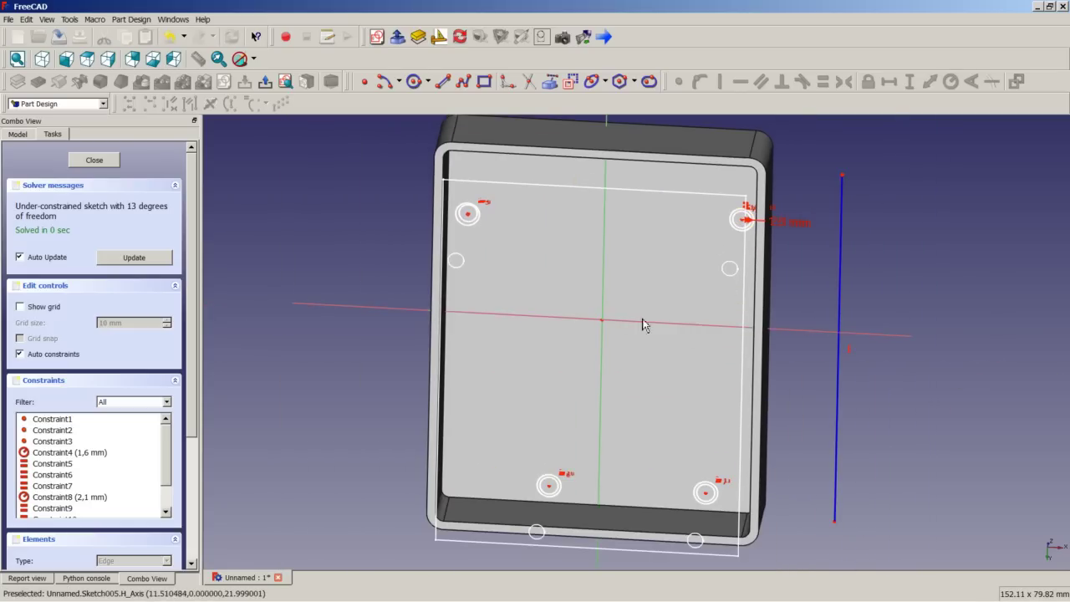
left_click(603, 324)
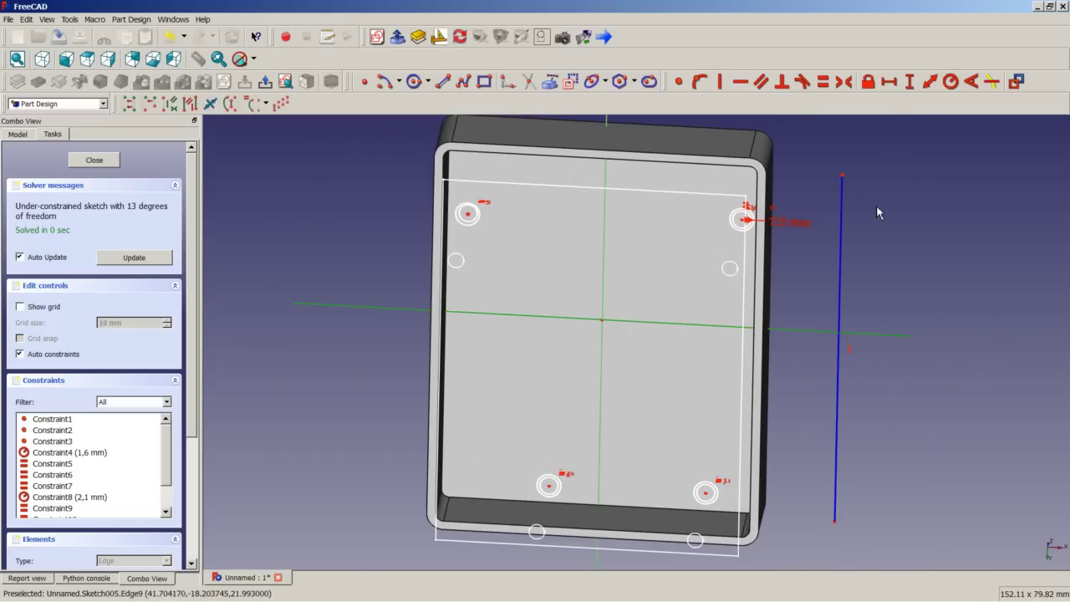
- Add a horizontal distance constraint between the sketch axis and the new line's top endpoint
left_click(842, 176)
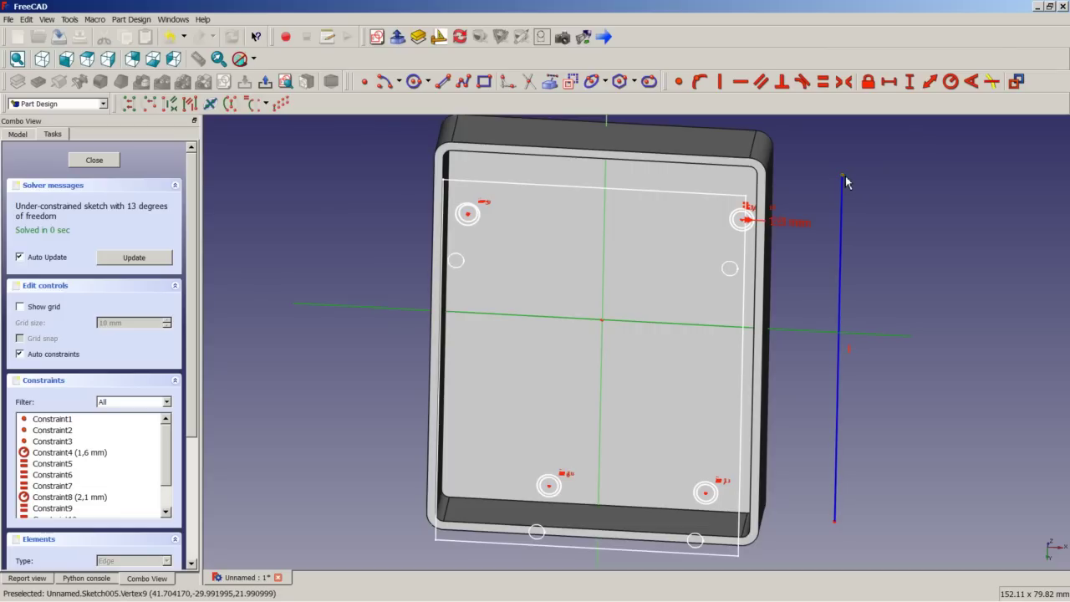
left_click(888, 82)
left_click(621, 321)
left_click(616, 334)
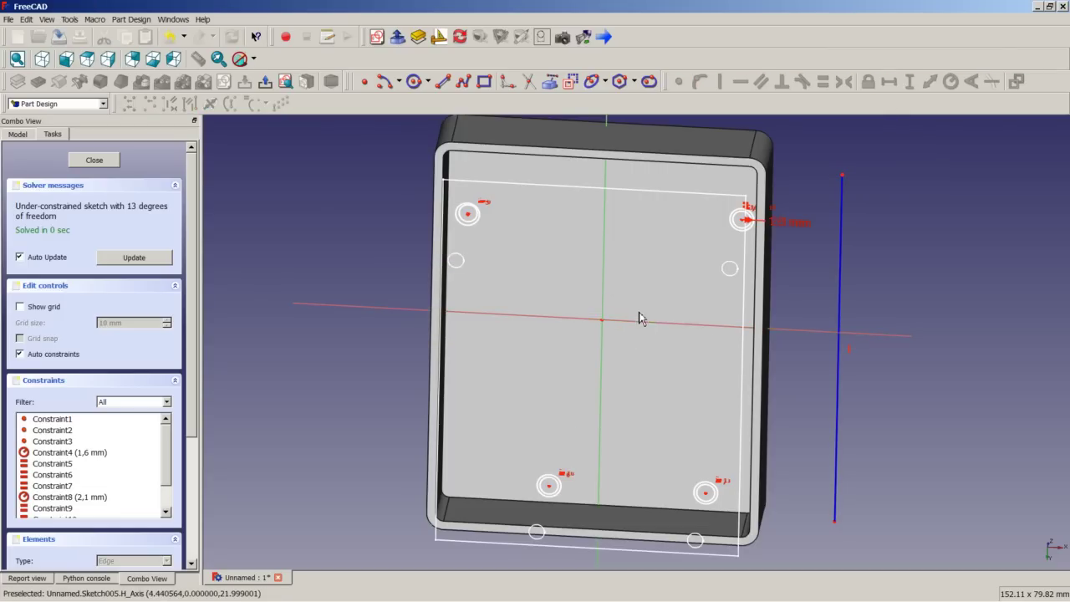
left_click(601, 323)
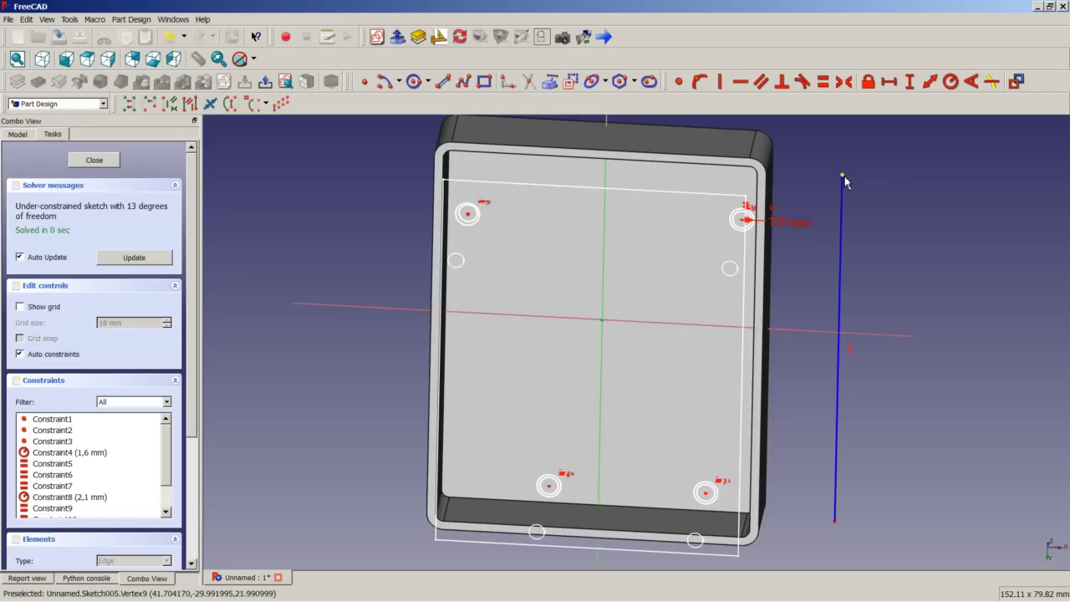
left_click(889, 81)
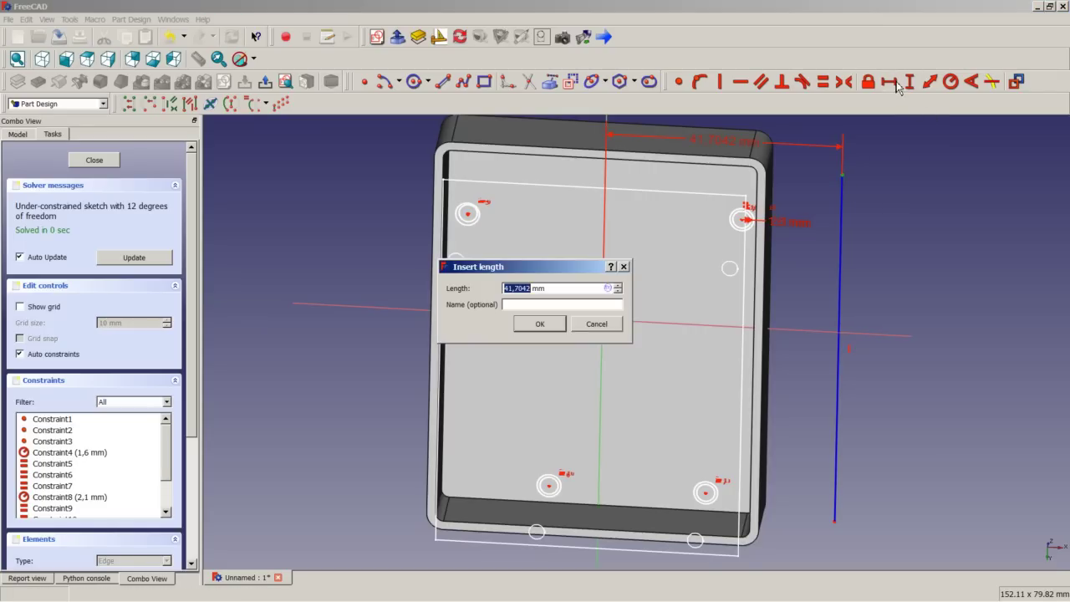
- Drive that distance with the expression Sketch.Constraints.X/2, giving 26,67 mm
left_click(609, 288)
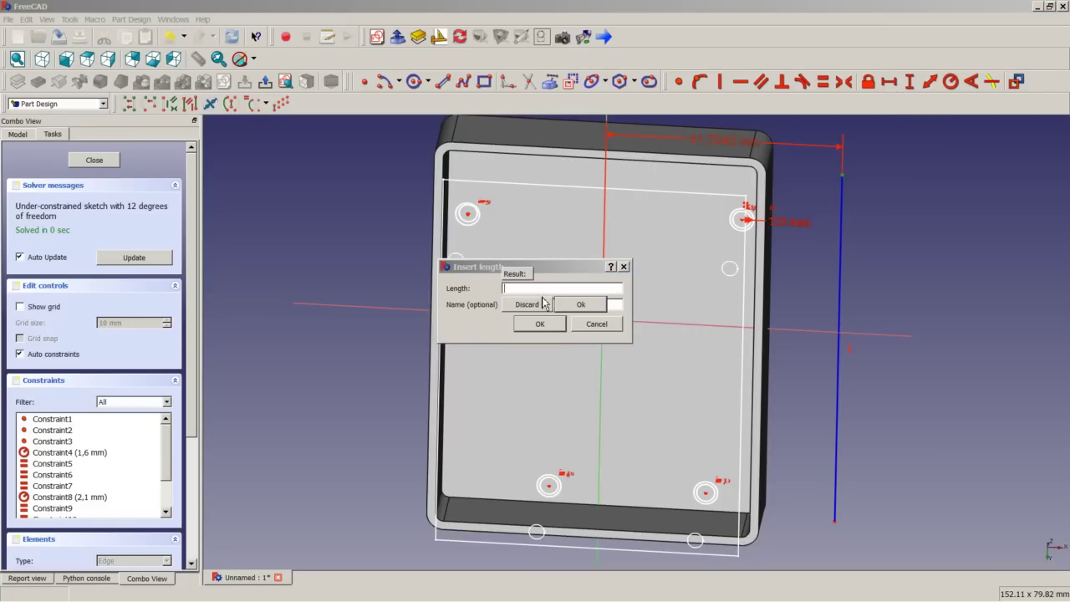
type("S")
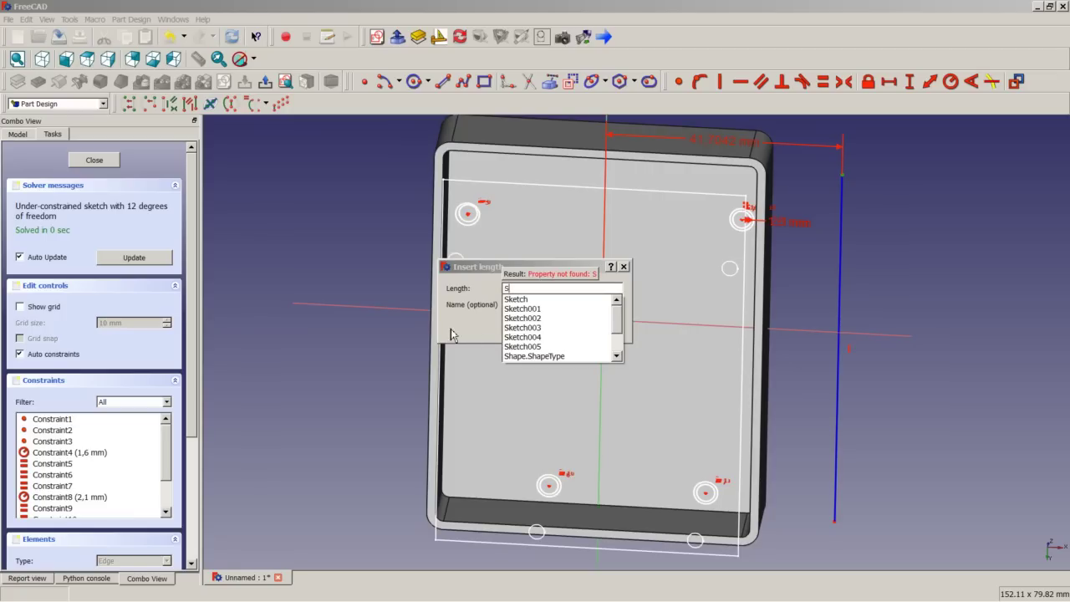
left_click(510, 299)
type("C")
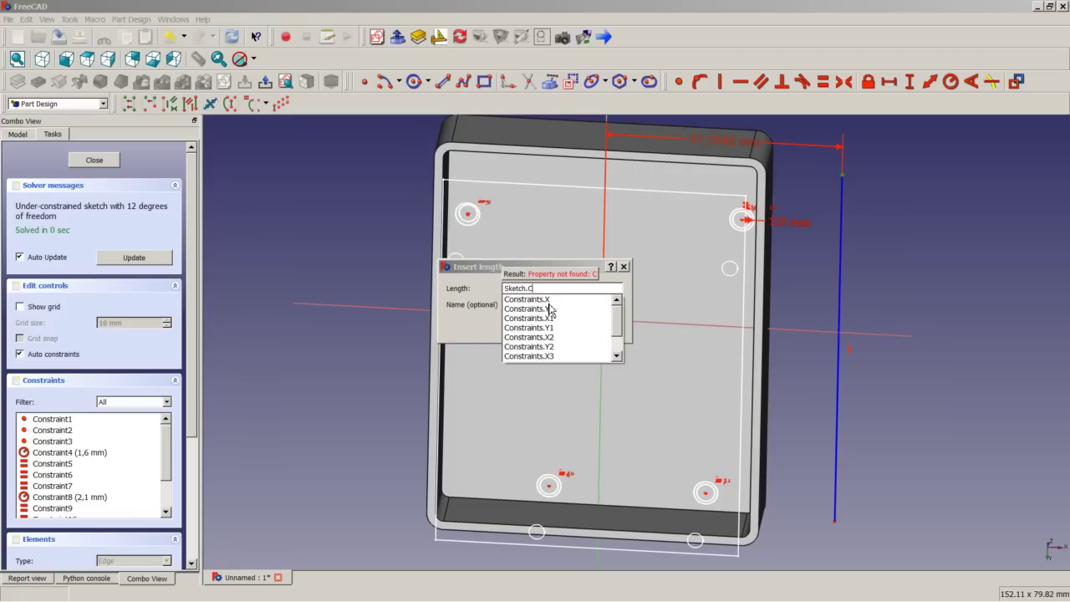
left_click(548, 300)
type("/2")
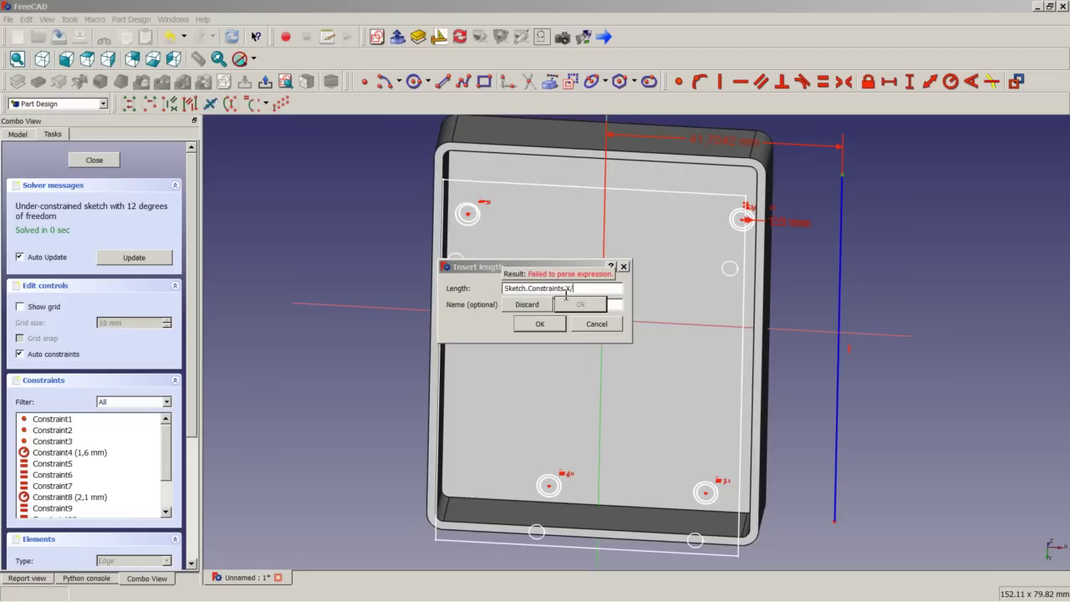
left_click(577, 305)
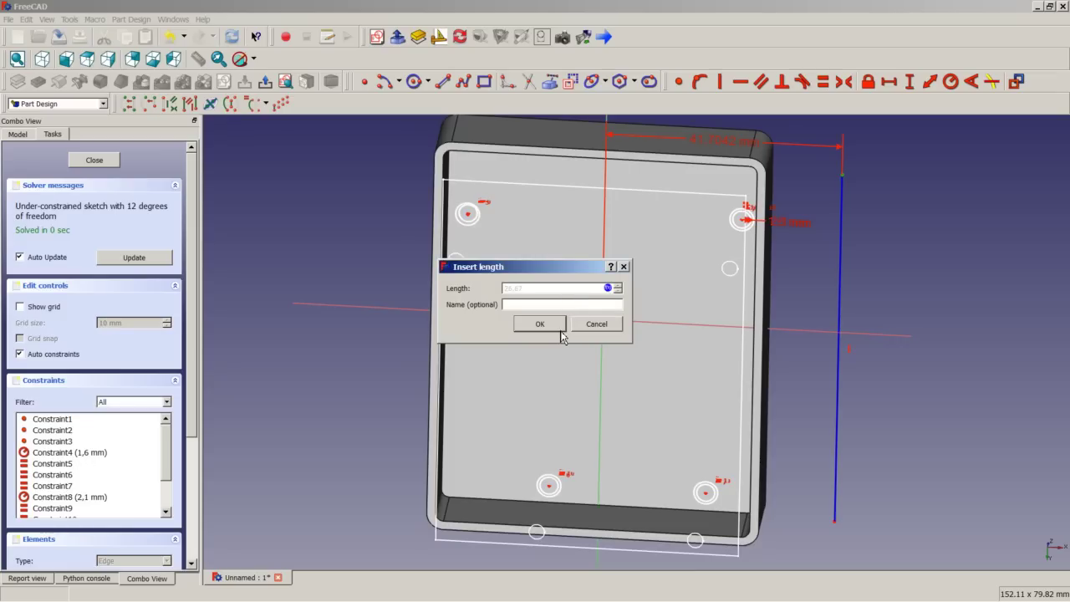
left_click(540, 324)
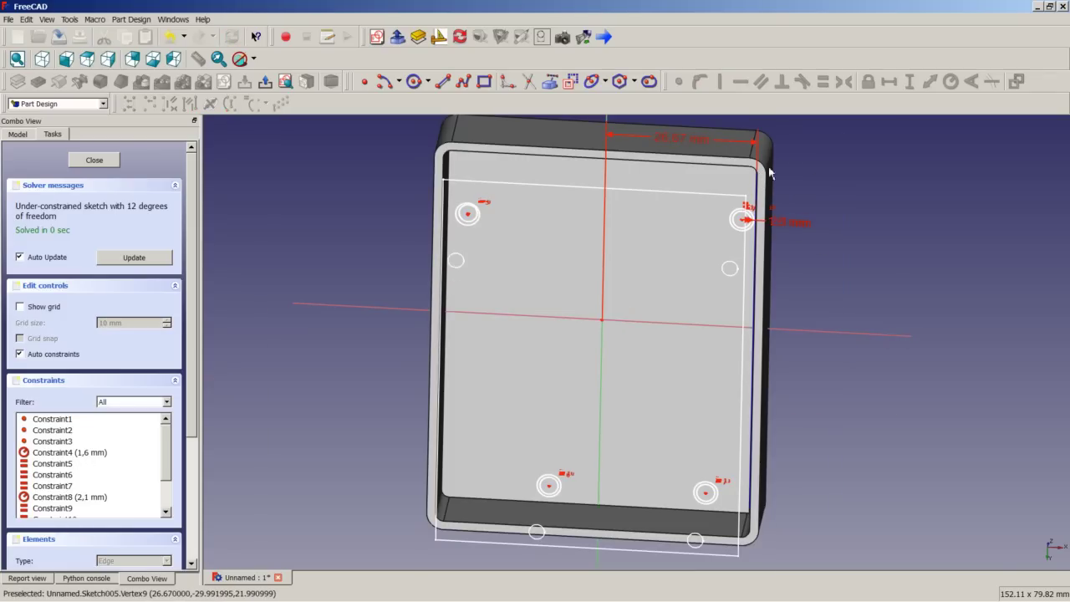
scroll(769, 172, "up", 6)
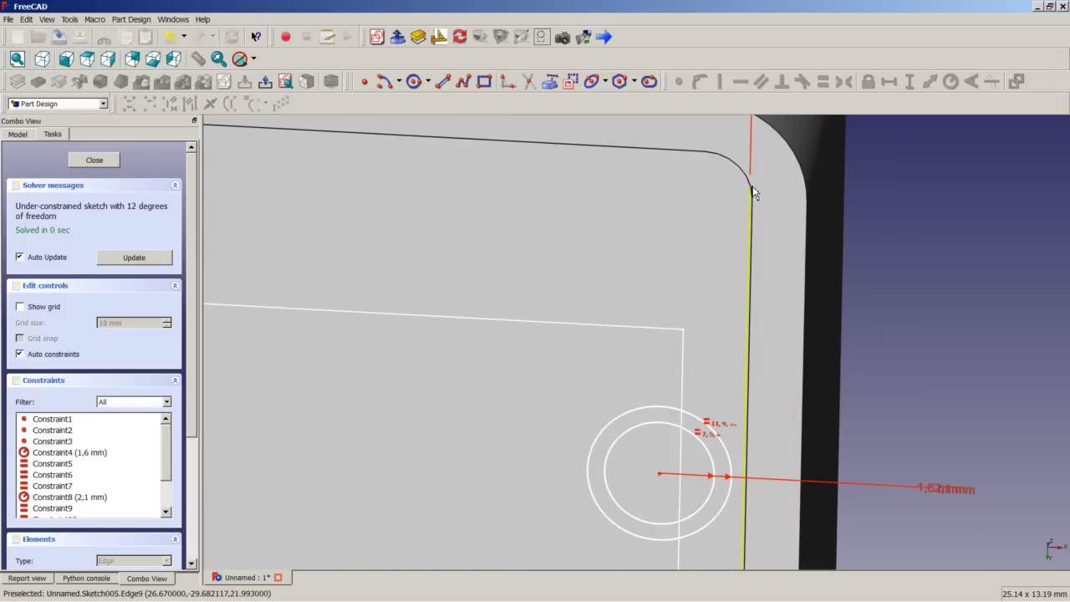
left_click(751, 190)
mouse_move(751, 191)
middle_mouse_down()
mouse_move(802, 191)
mouse_move(852, 215)
middle_mouse_up()
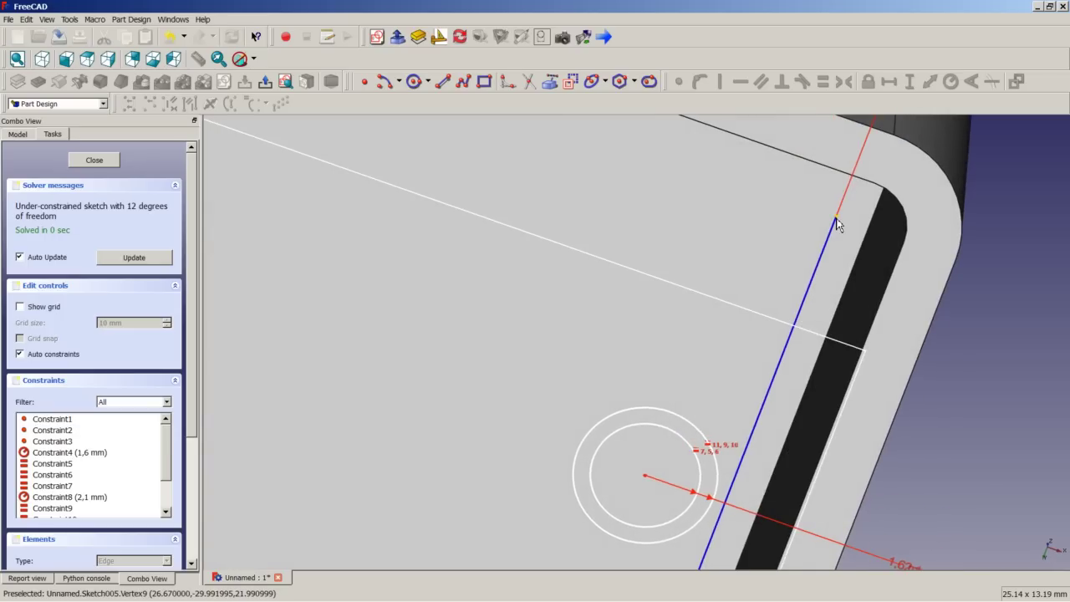
scroll(836, 230, "down", 8)
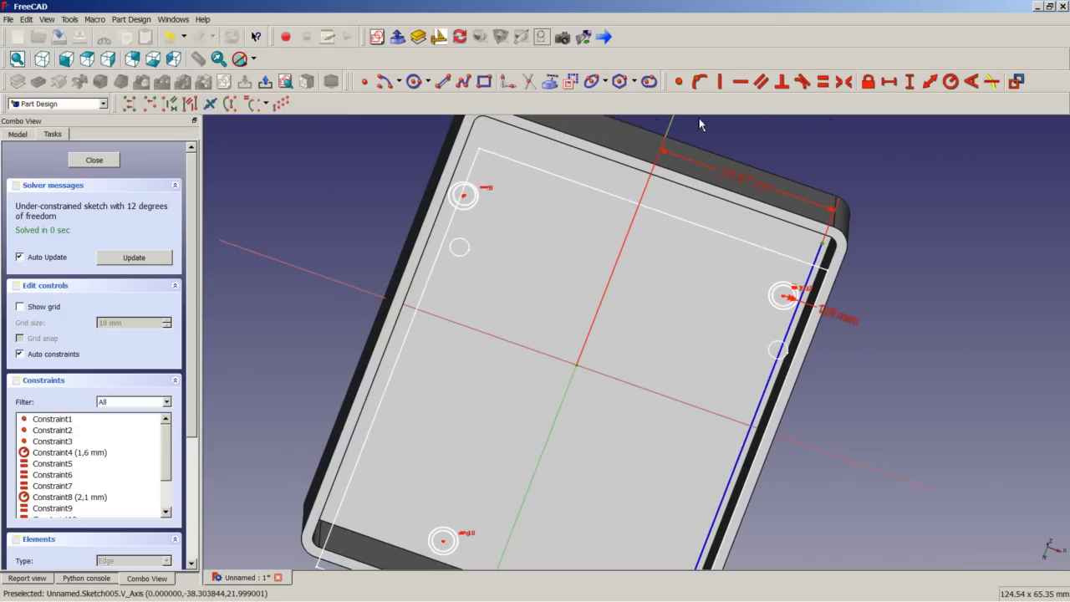
left_click(909, 81)
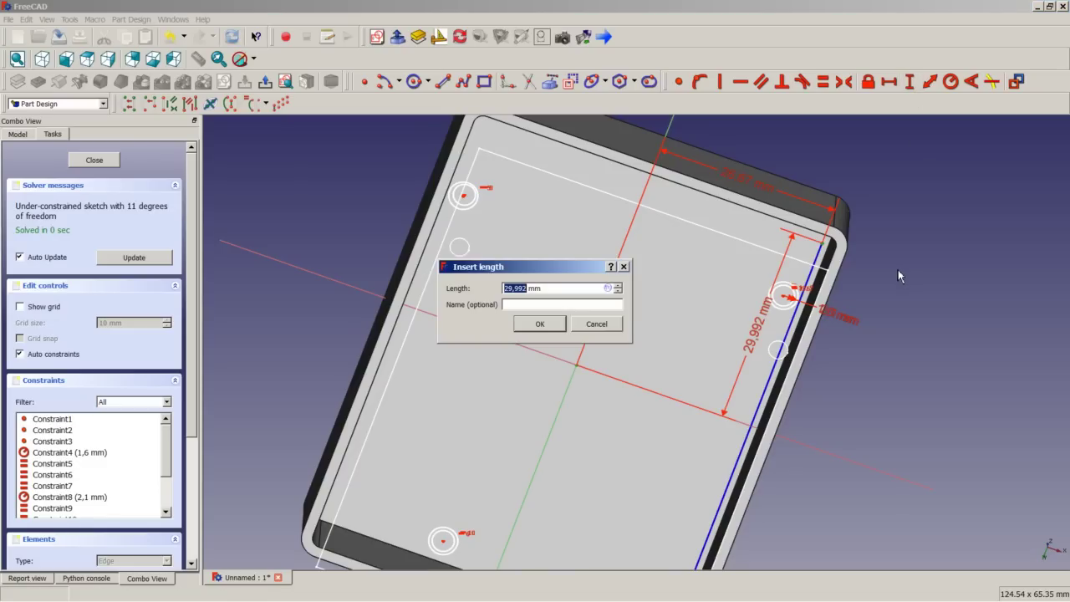
left_click(610, 288)
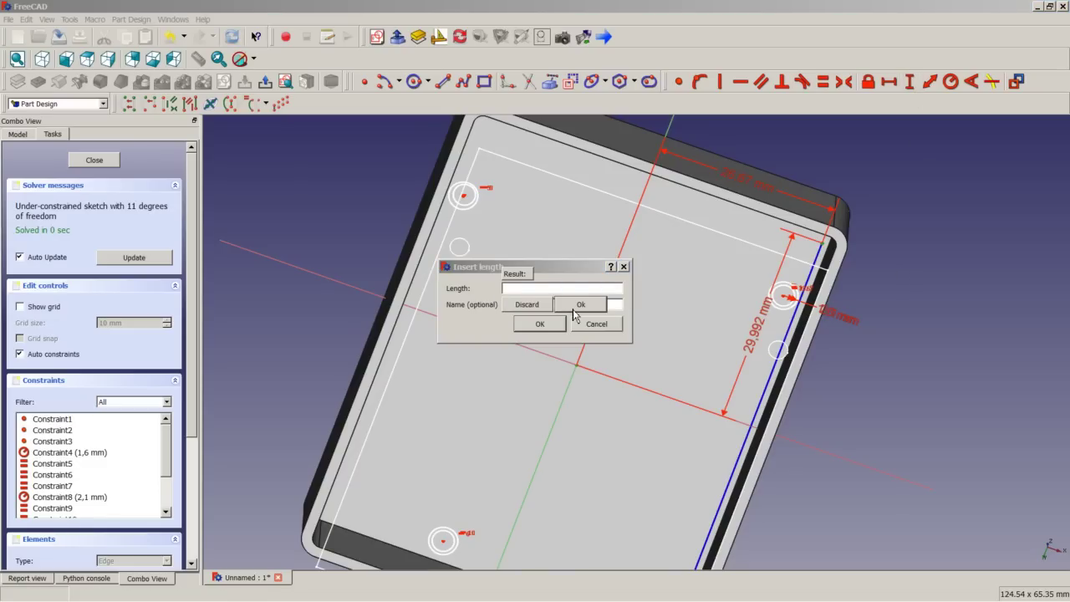
type("S")
left_click(552, 305)
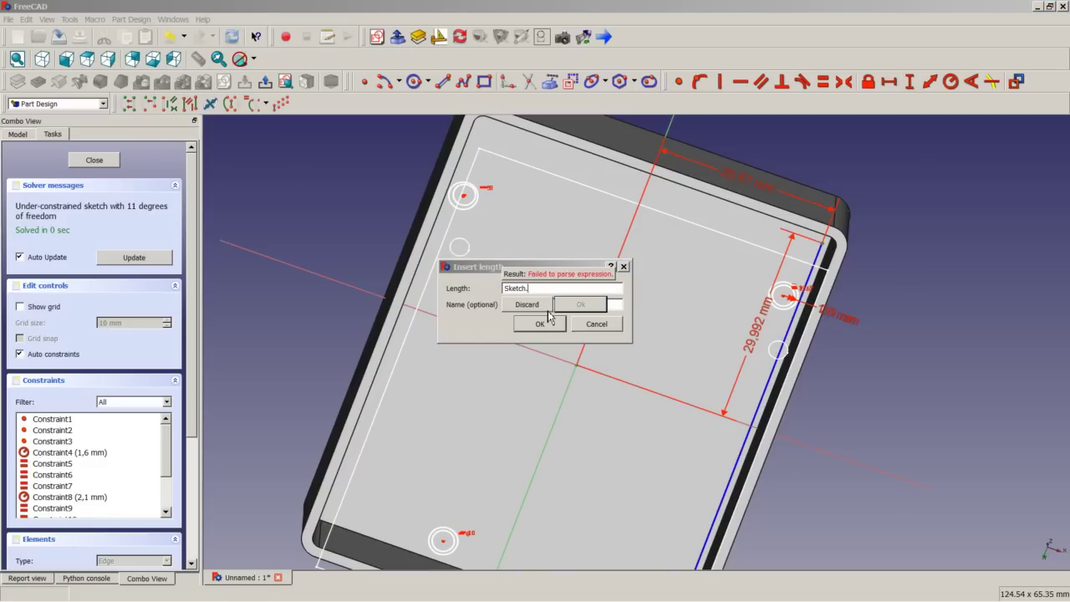
left_click(563, 322)
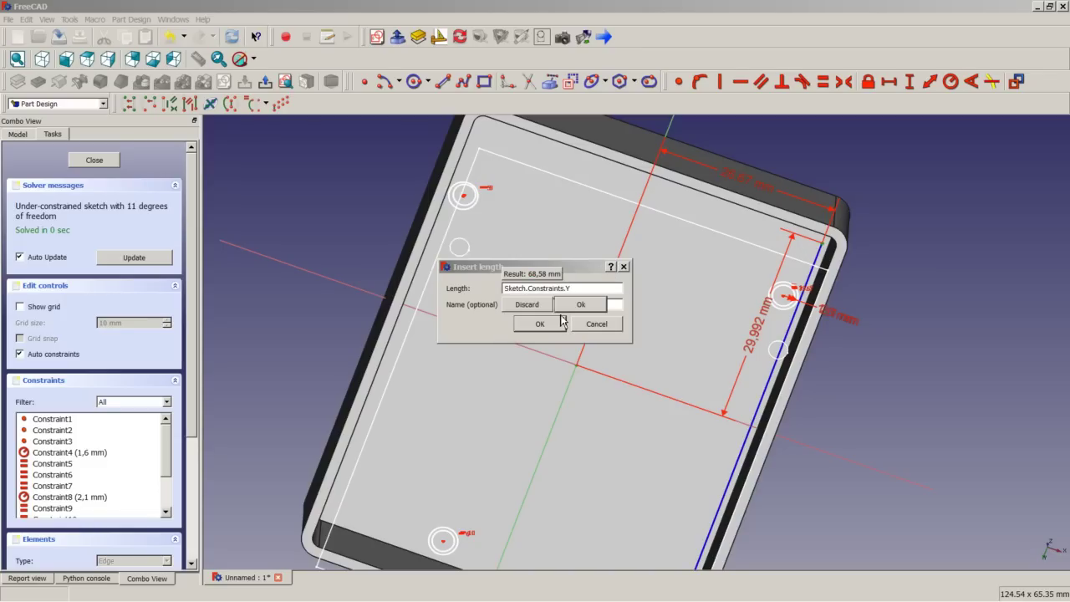
key("Return")
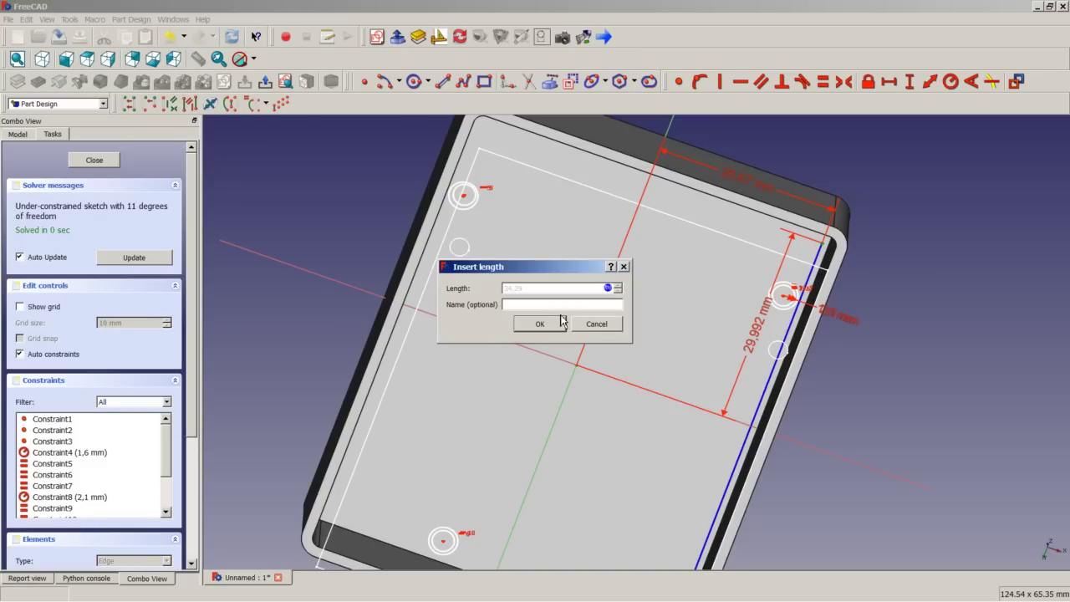
left_click(562, 321)
scroll(676, 387, "down", 3)
scroll(681, 387, "up", 2)
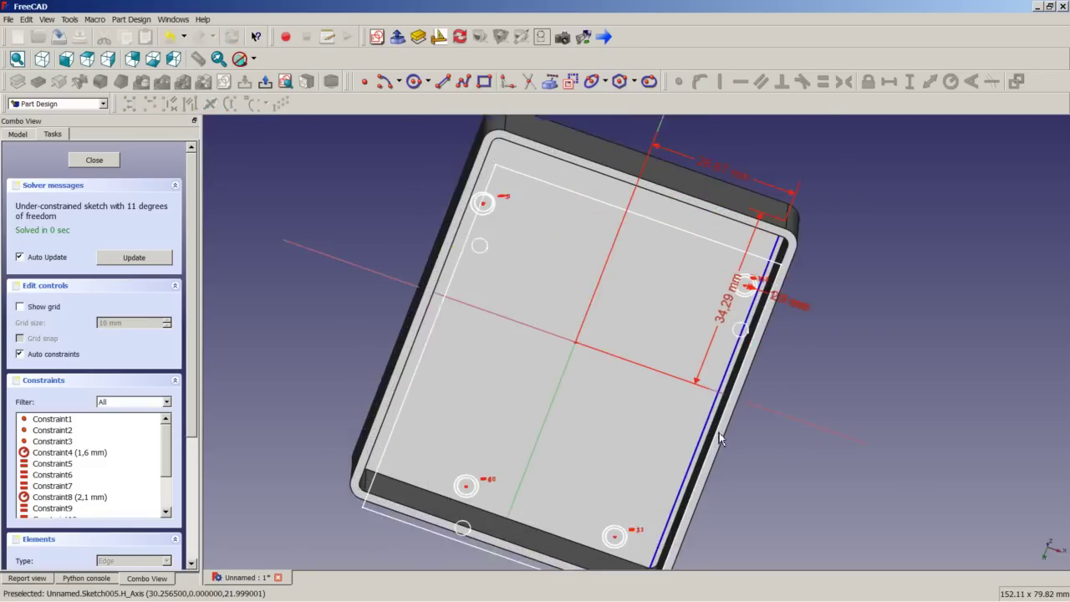
scroll(719, 434, "up", 2)
scroll(719, 443, "down", 2)
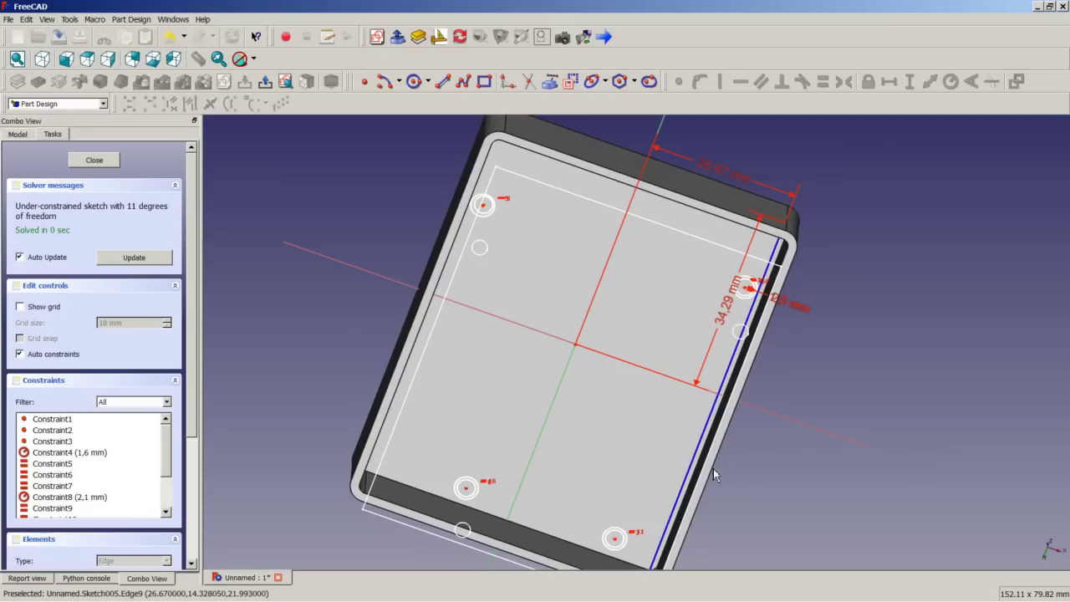
scroll(763, 469, "down", 3)
scroll(758, 484, "down", 2)
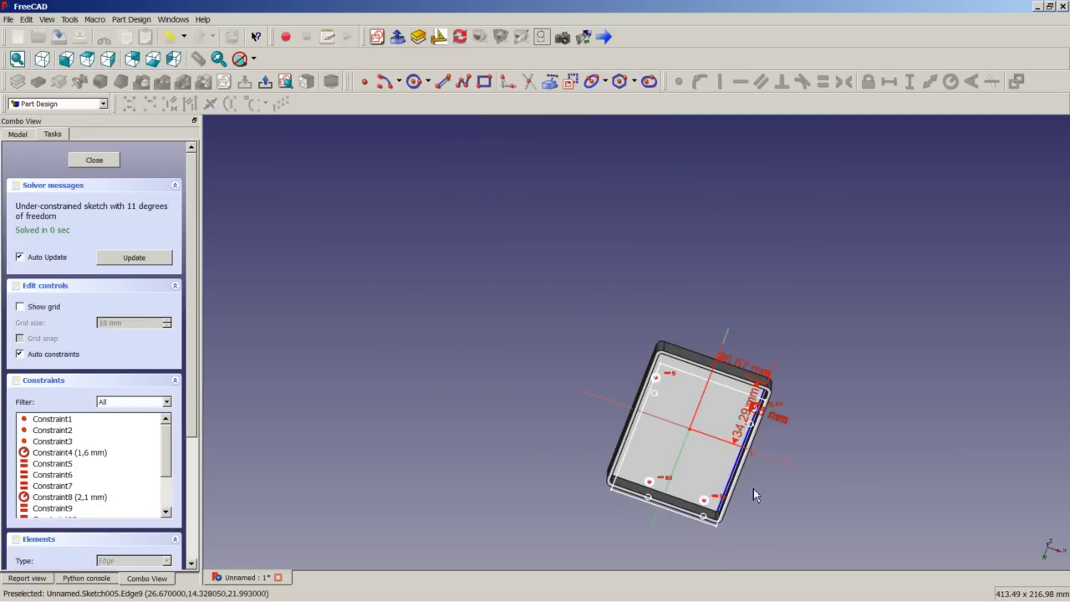
scroll(748, 493, "up", 1)
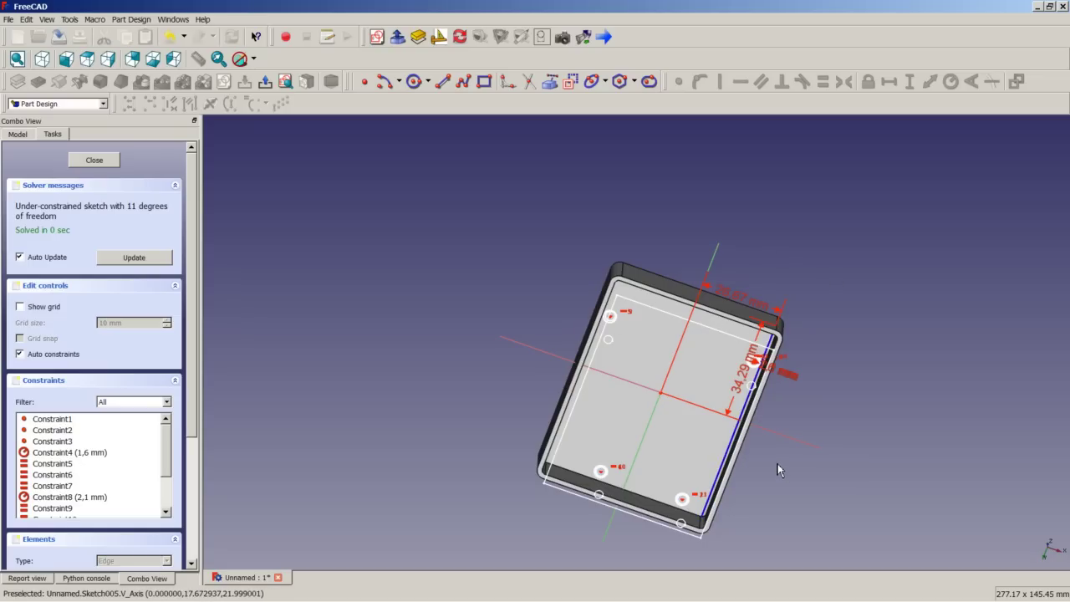
- Give the right inner edge a 68,58 mm vertical length via Sketch.Constraints.Y, label moved outside
left_click(727, 472)
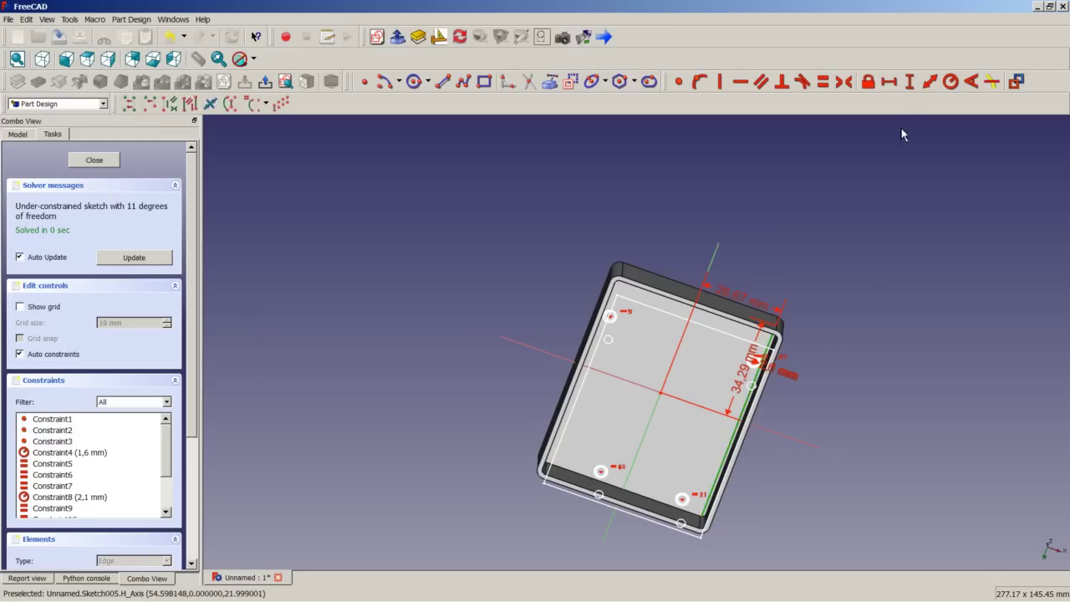
left_click(909, 81)
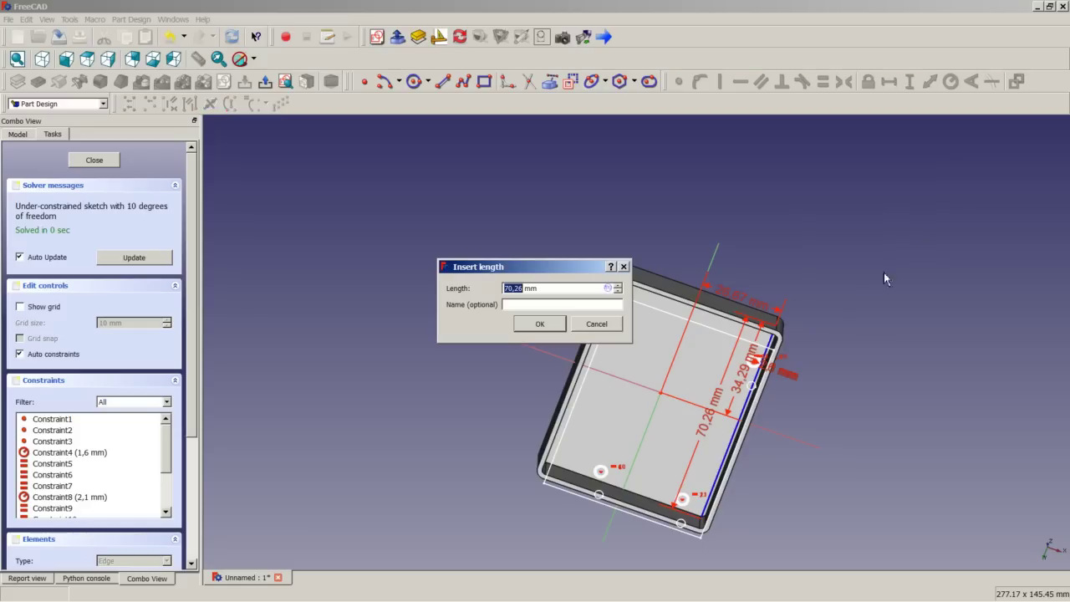
left_click(608, 288)
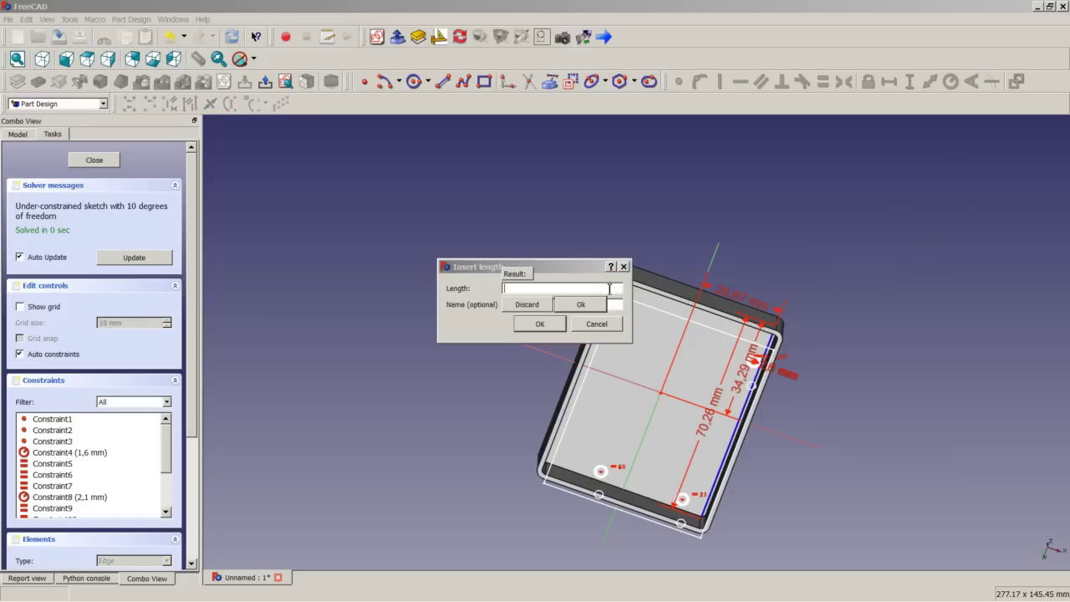
type("S")
left_click(525, 301)
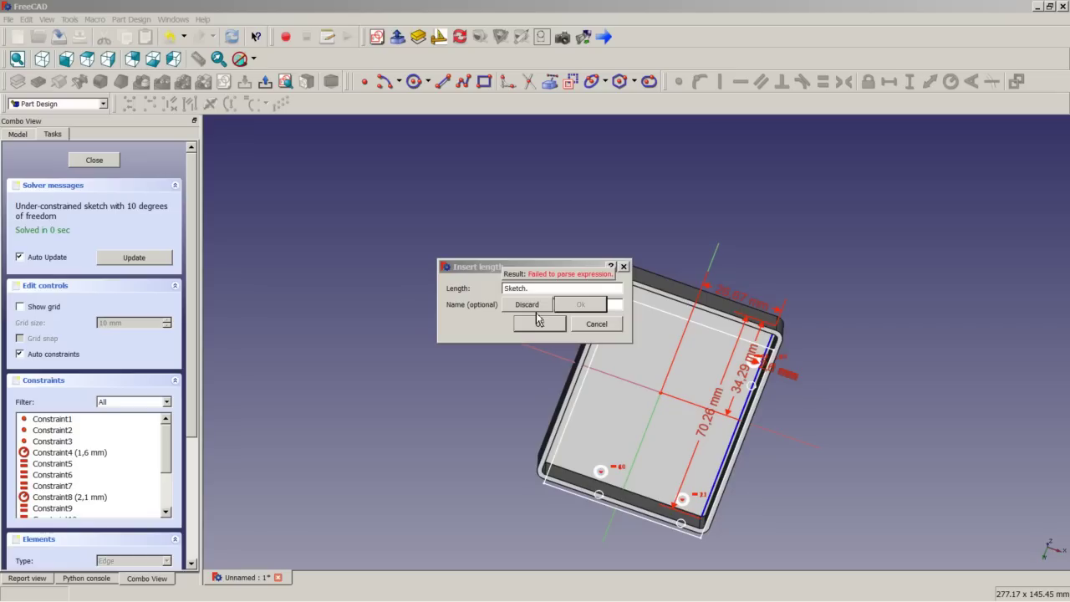
type("C")
left_click(543, 308)
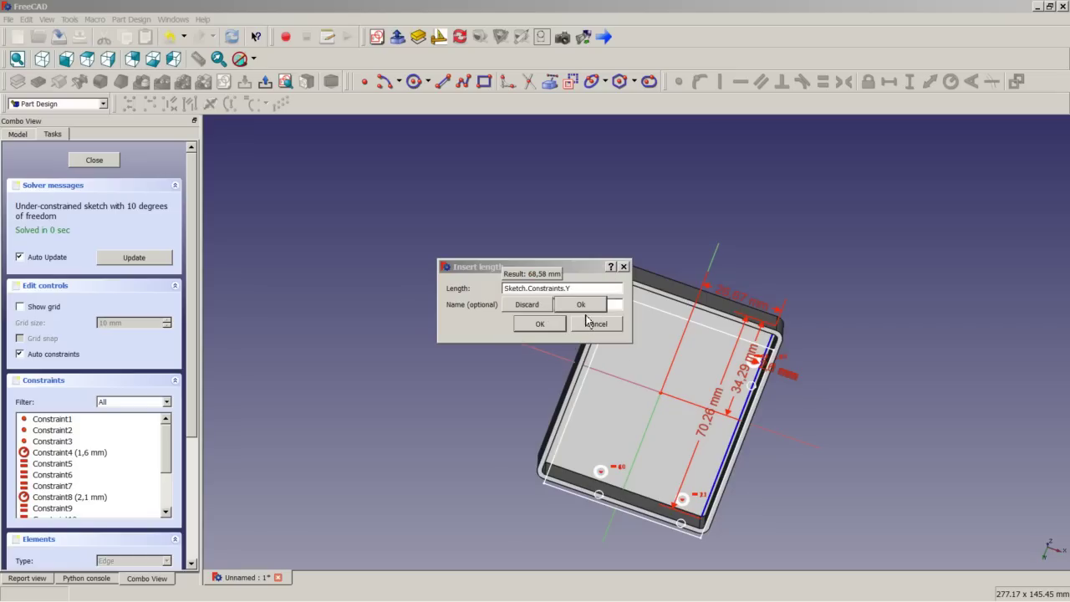
left_click(581, 304)
left_click(539, 324)
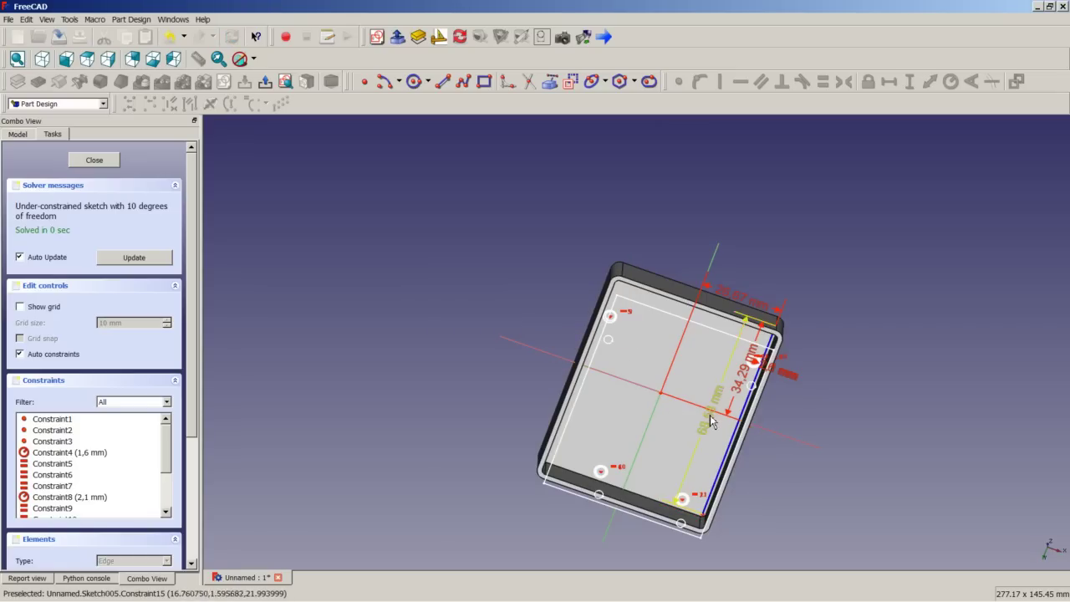
mouse_move(710, 415)
left_mouse_down()
mouse_move(752, 453)
mouse_move(803, 450)
mouse_move(816, 474)
left_mouse_up()
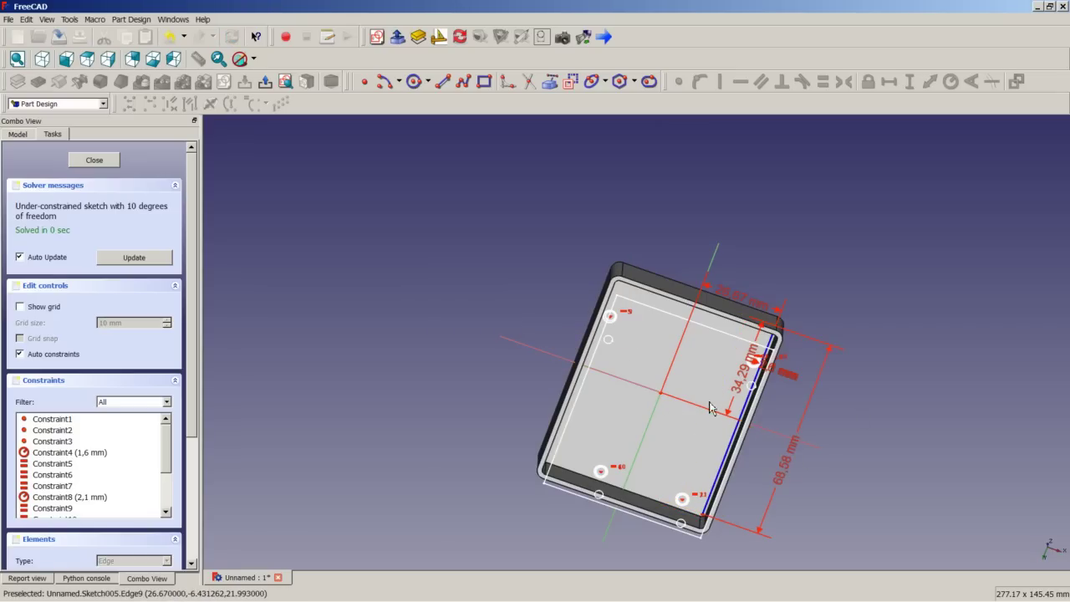
scroll(711, 369, "up", 5)
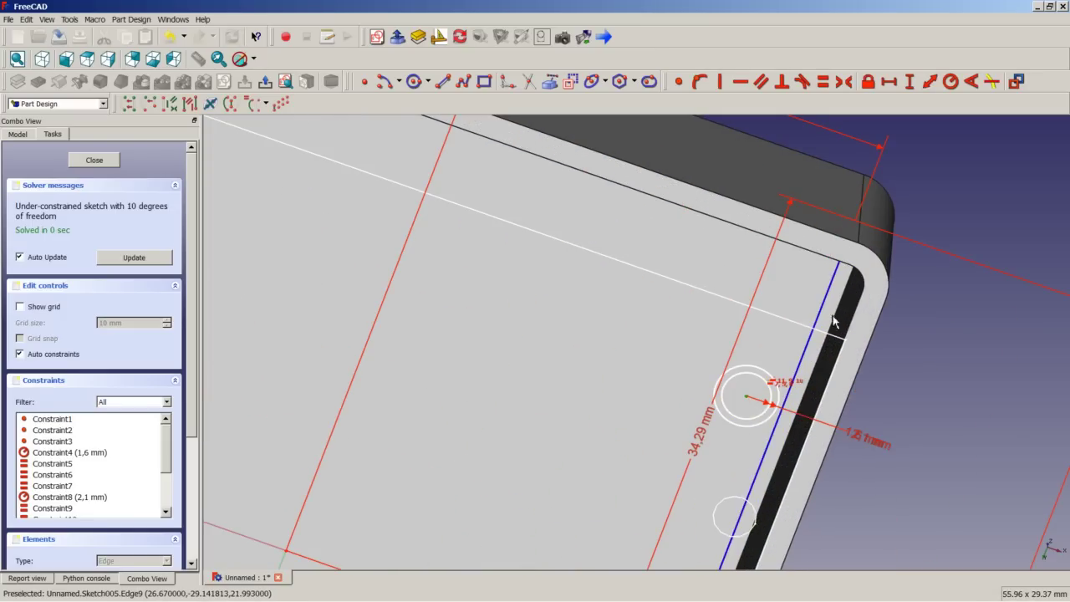
- Dimension the inner edge's top corner 2,54 mm horizontally using Sketch.Constraints.X1
middle_click_drag(836, 324, 845, 281)
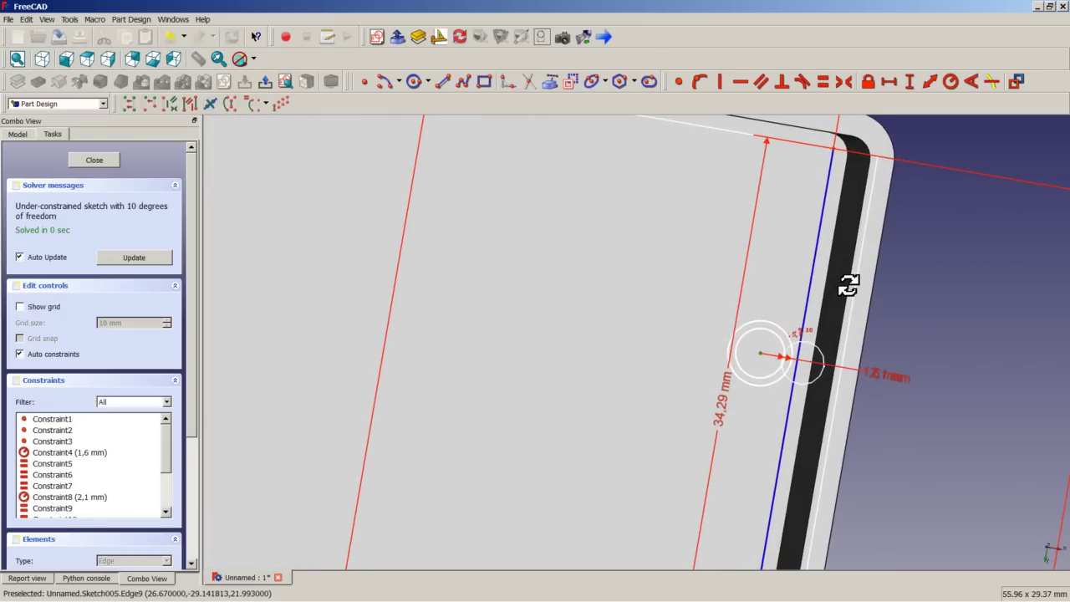
left_click(836, 155)
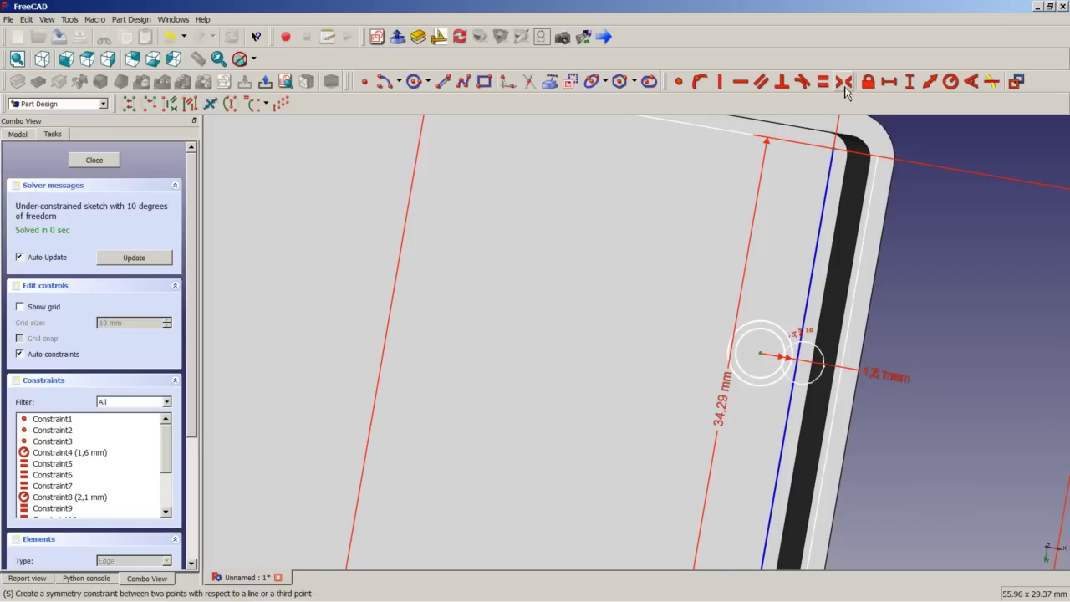
left_click(888, 81)
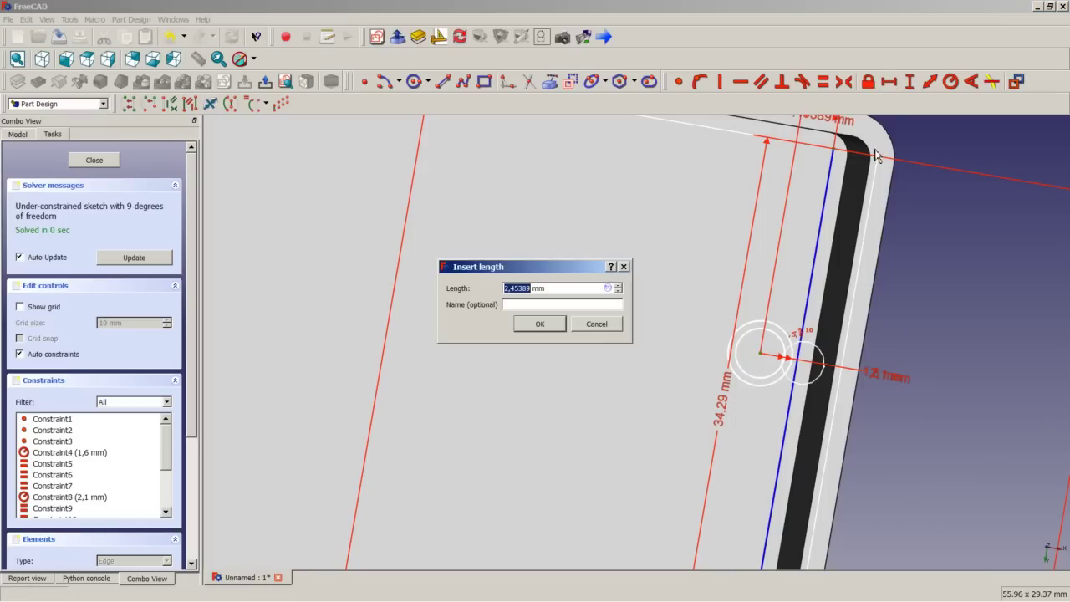
left_click(607, 288)
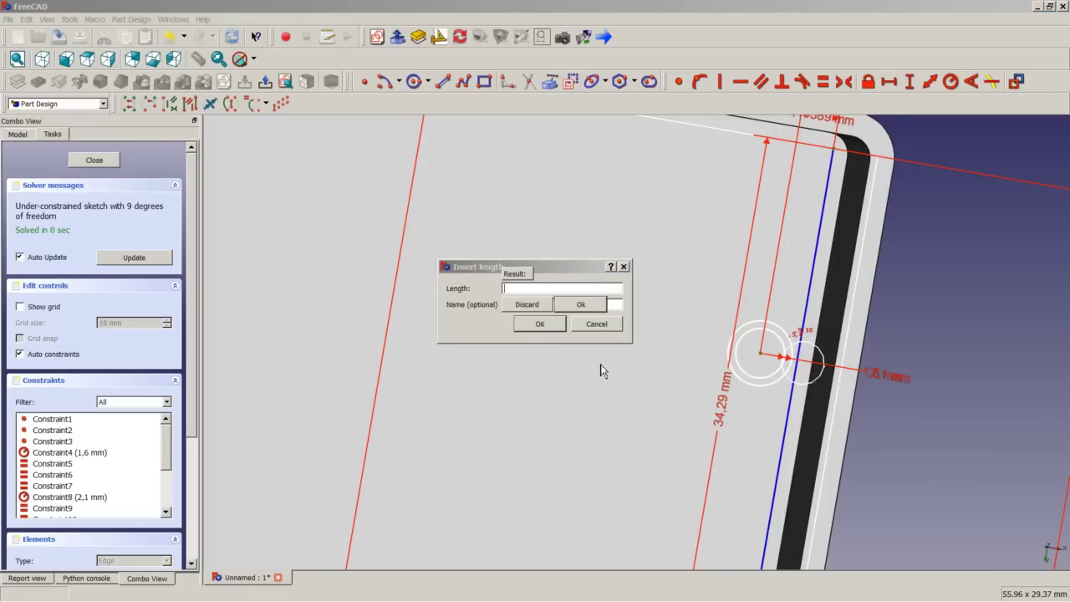
type("S")
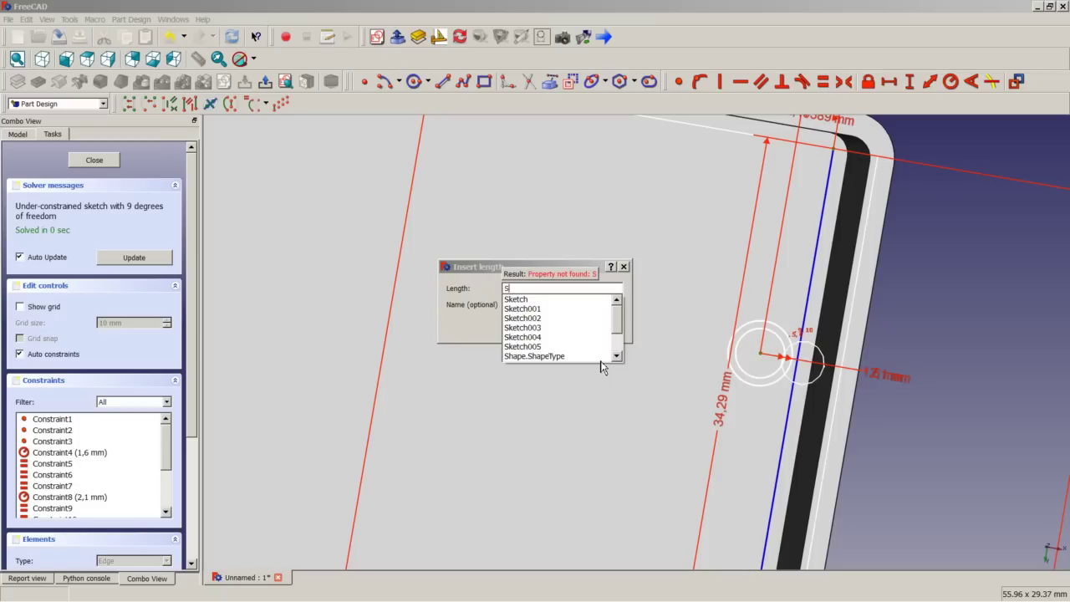
left_click(539, 308)
left_click_drag(548, 291, 467, 290)
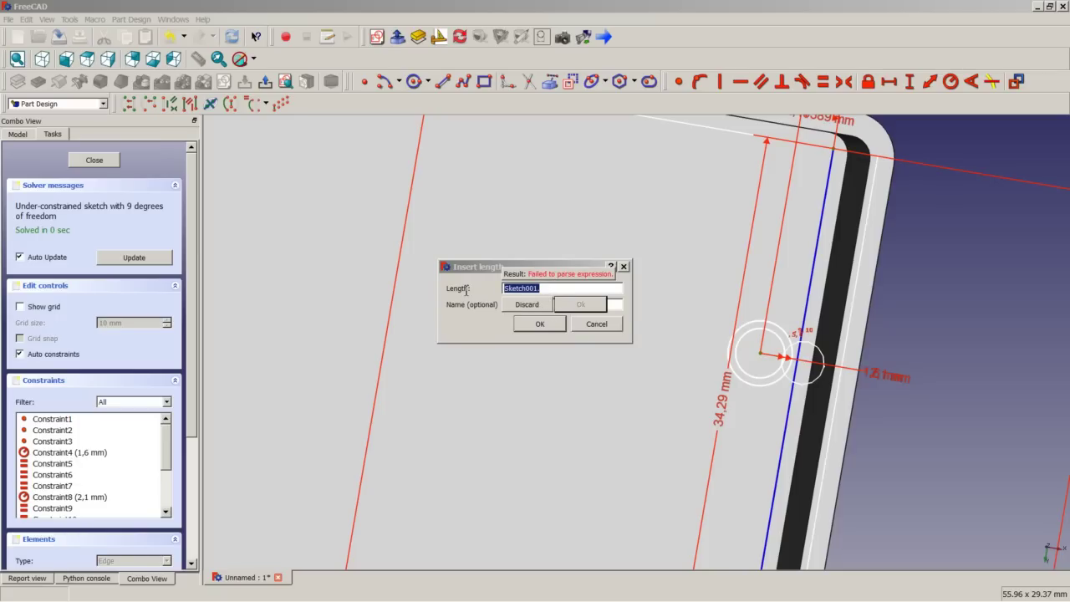
type("S")
left_click(527, 299)
type("C")
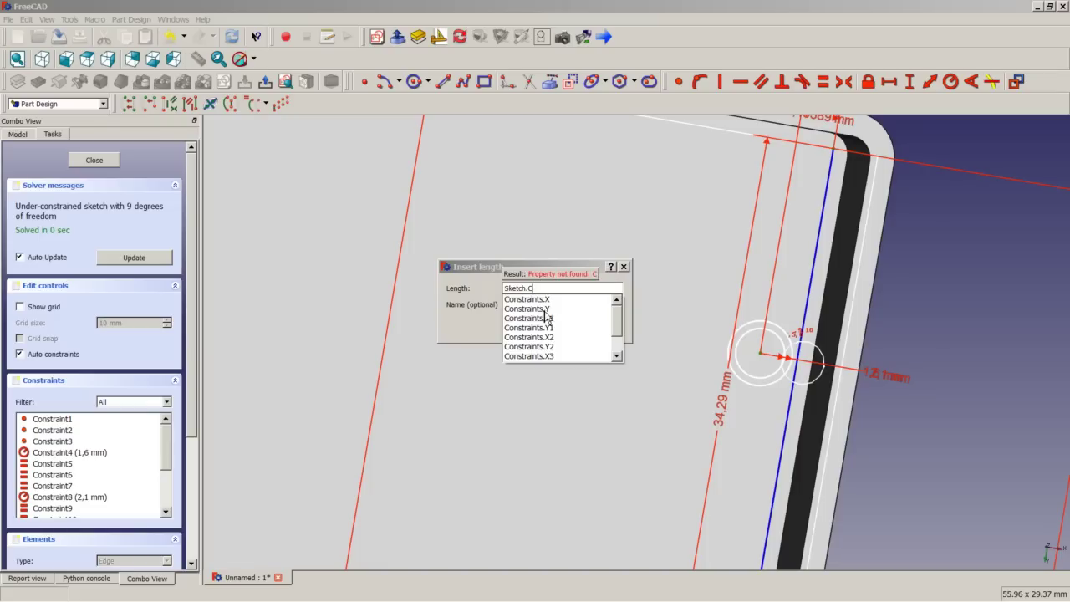
left_click(548, 319)
left_click(576, 305)
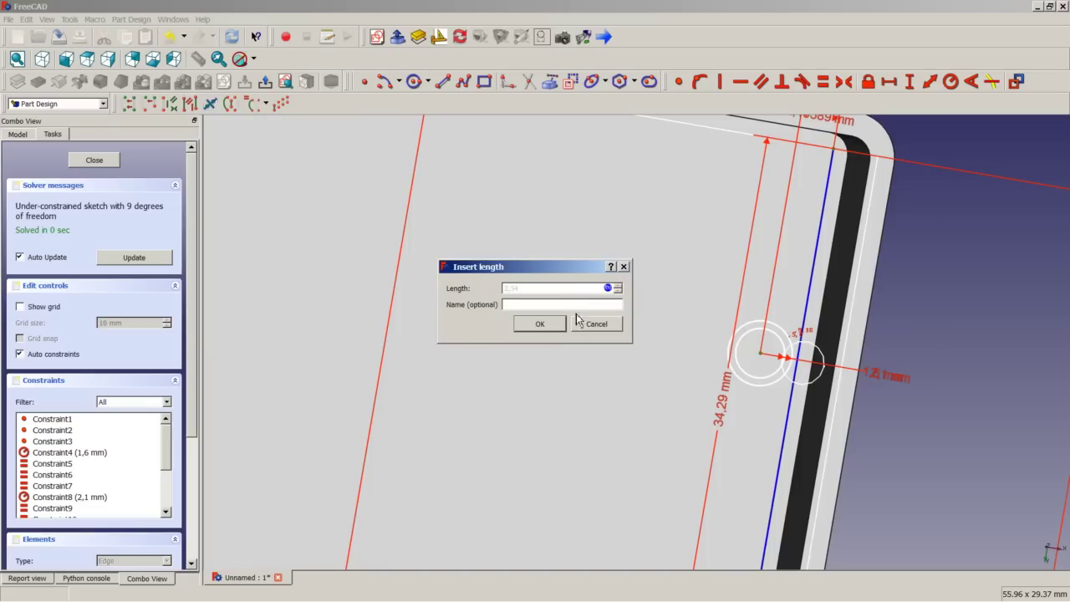
left_click(541, 324)
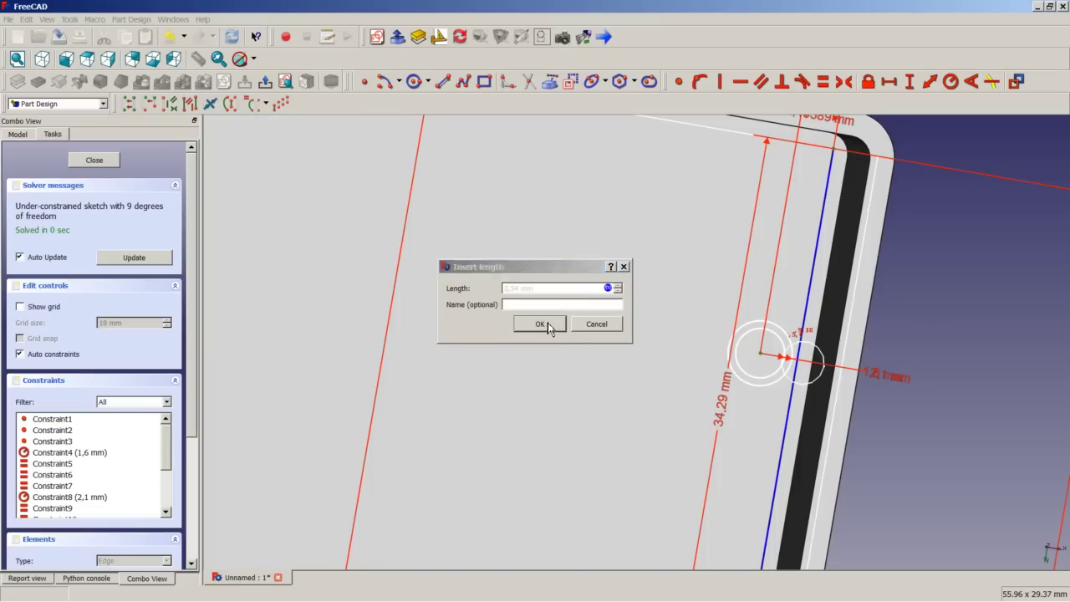
- Add a 13,97 mm vertical distance at that corner linked to a Sketch.Constraints value
right_click(767, 361)
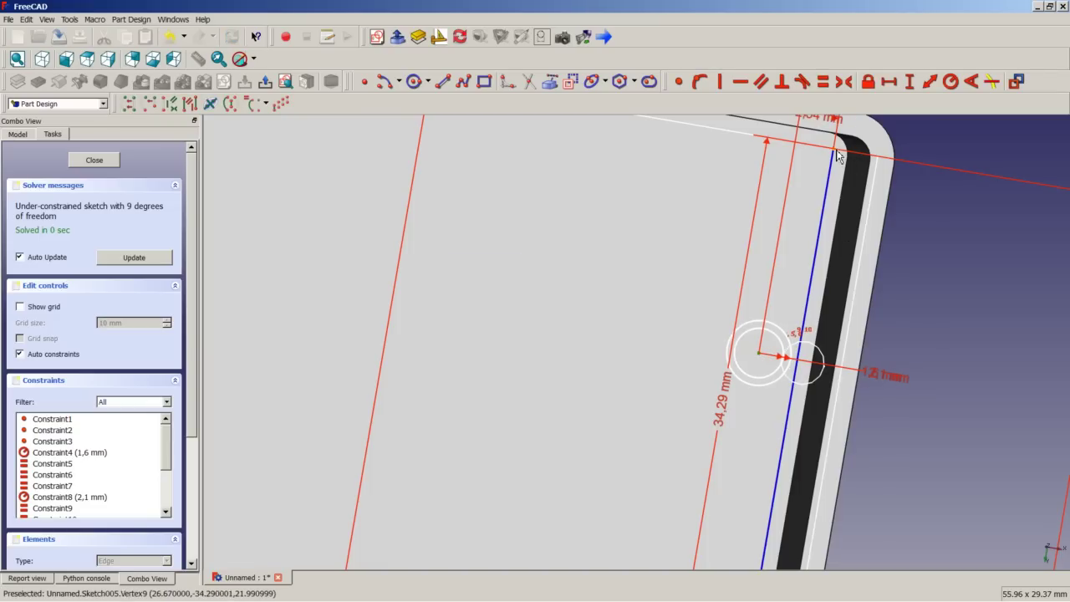
left_click(904, 91)
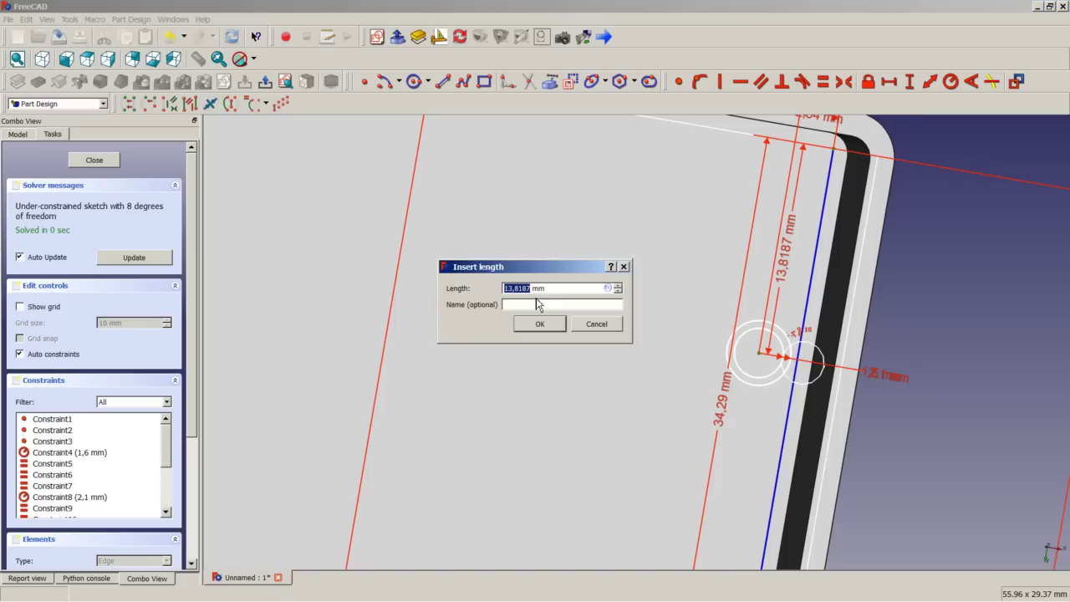
left_click(608, 287)
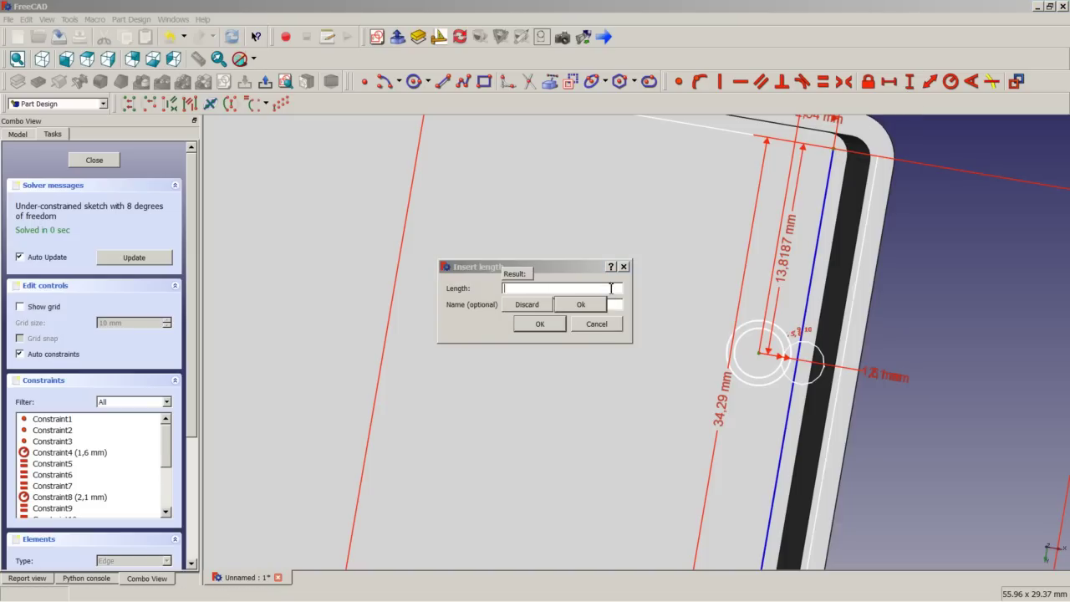
type("S")
left_click(529, 308)
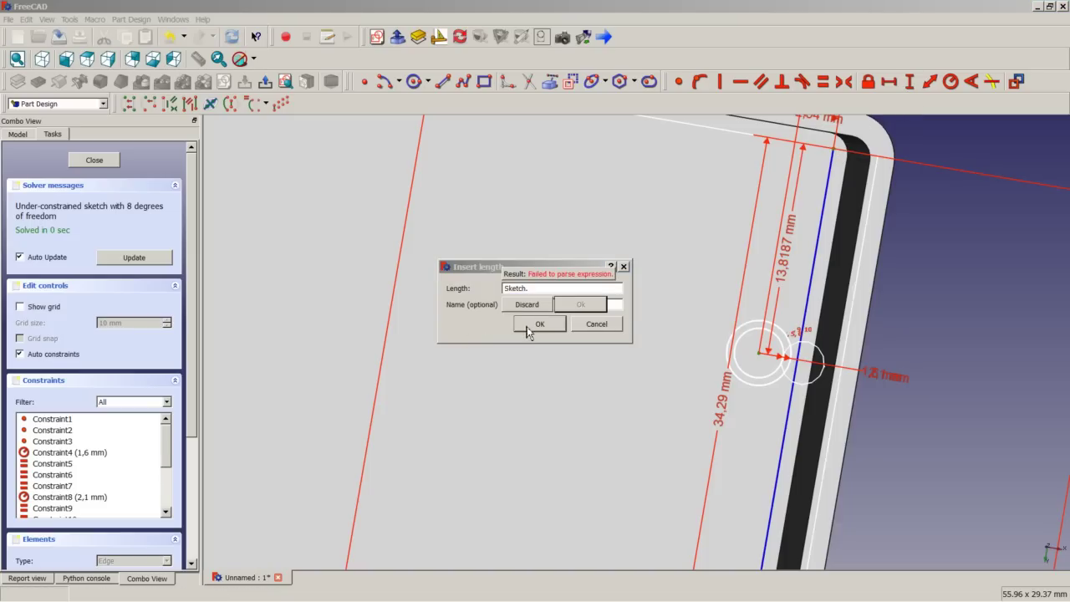
type("C")
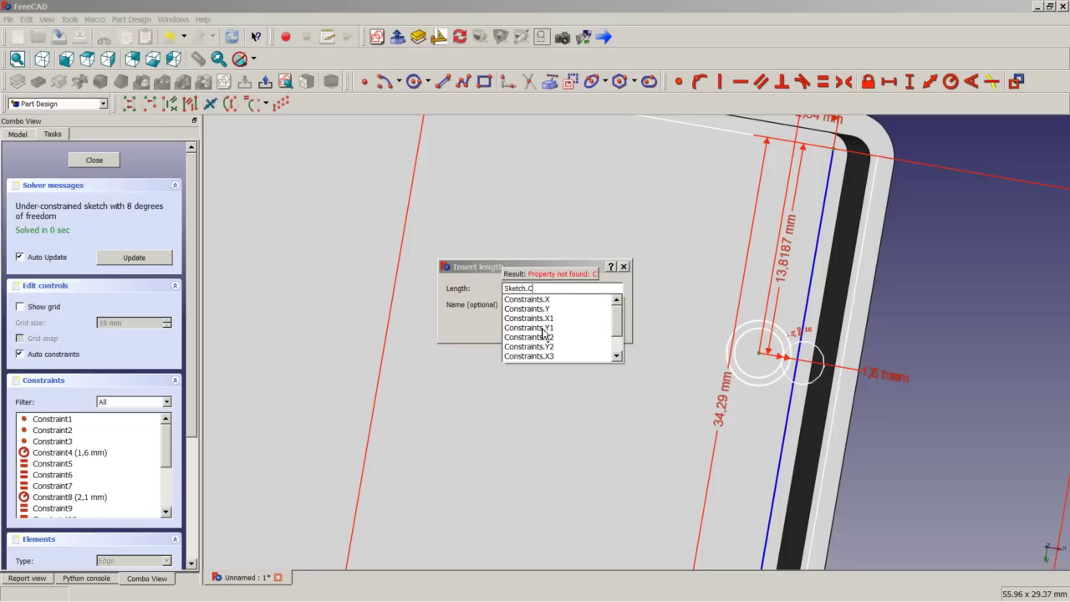
left_click(542, 328)
left_click(577, 304)
- Apply the 13,97 mm vertical dimension and turn the view to face the sketch plane
left_click(551, 326)
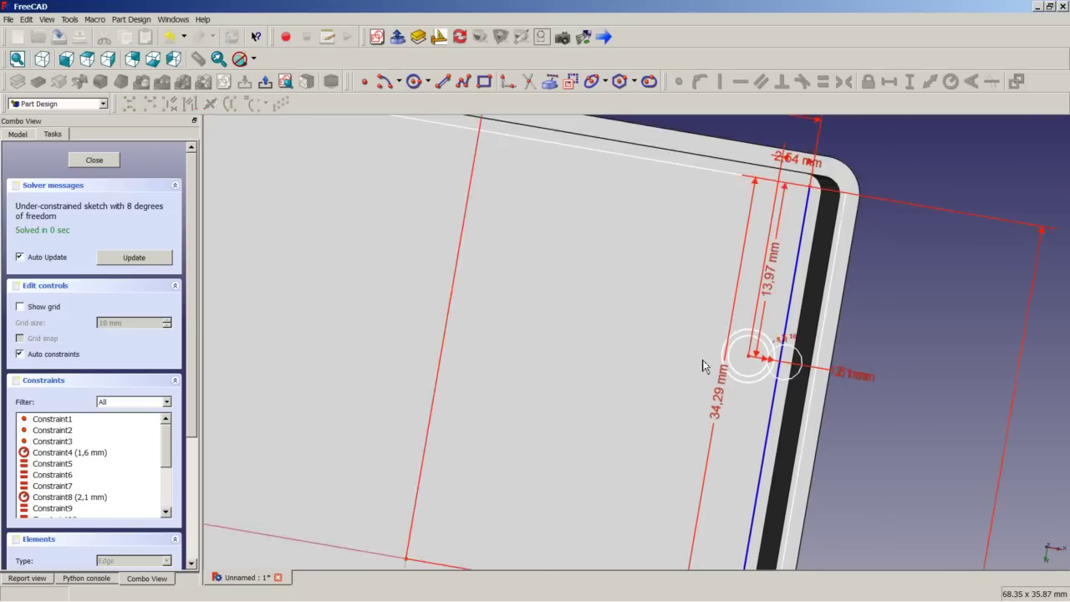
scroll(702, 366, "down", 5)
mouse_move(706, 368)
middle_mouse_down()
mouse_move(741, 393)
mouse_move(675, 390)
mouse_move(722, 416)
mouse_move(611, 423)
mouse_move(628, 420)
mouse_move(584, 477)
mouse_move(591, 497)
middle_mouse_up()
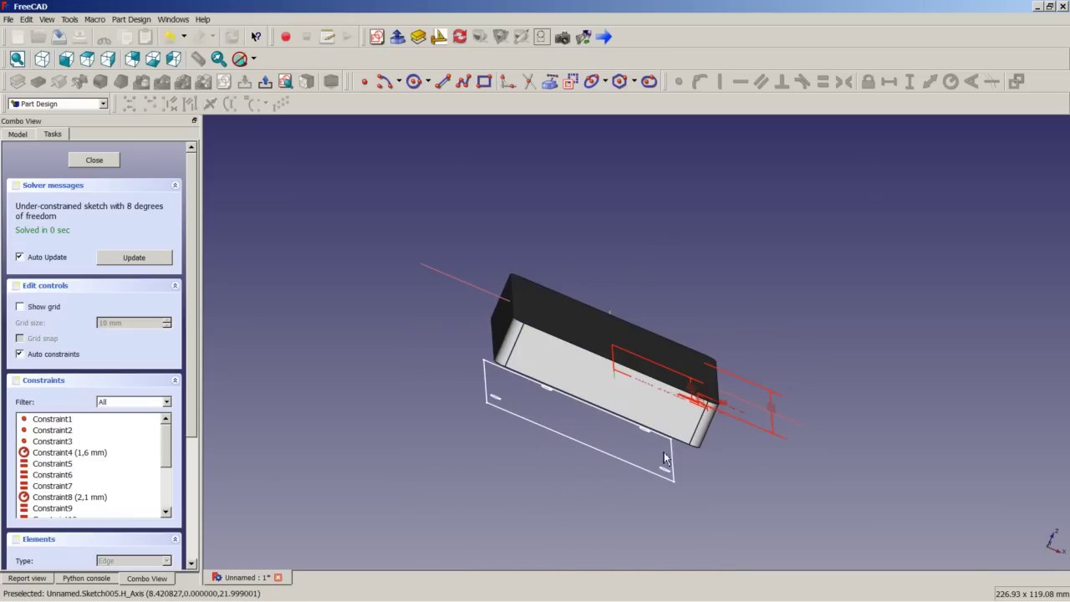
middle_click_drag(664, 458, 675, 523)
scroll(675, 522, "up", 2)
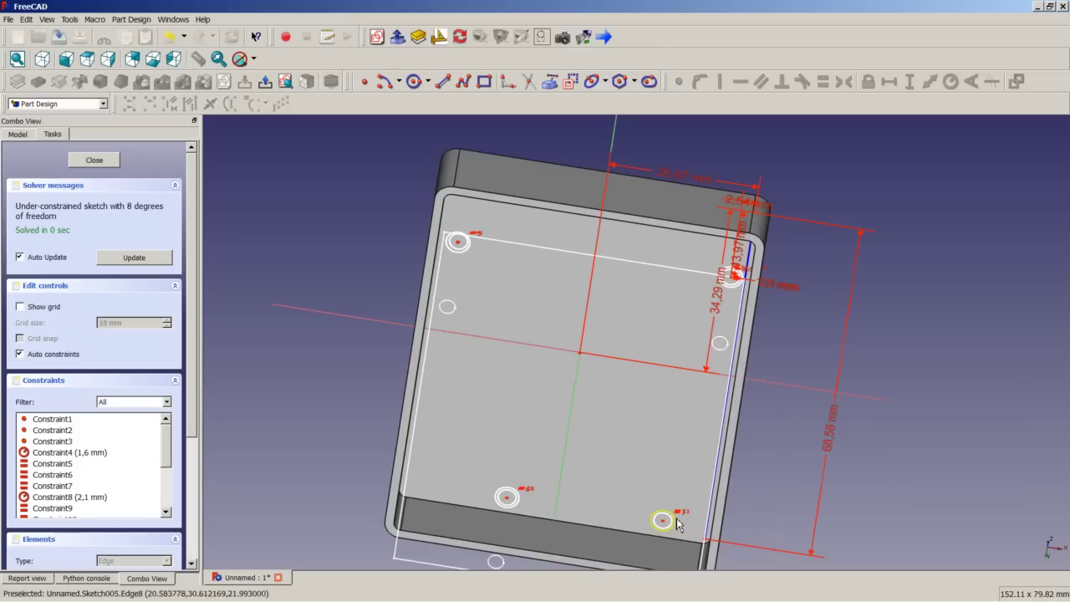
middle_click_drag(727, 289, 744, 209)
scroll(737, 263, "up", 2)
scroll(744, 208, "down", 1)
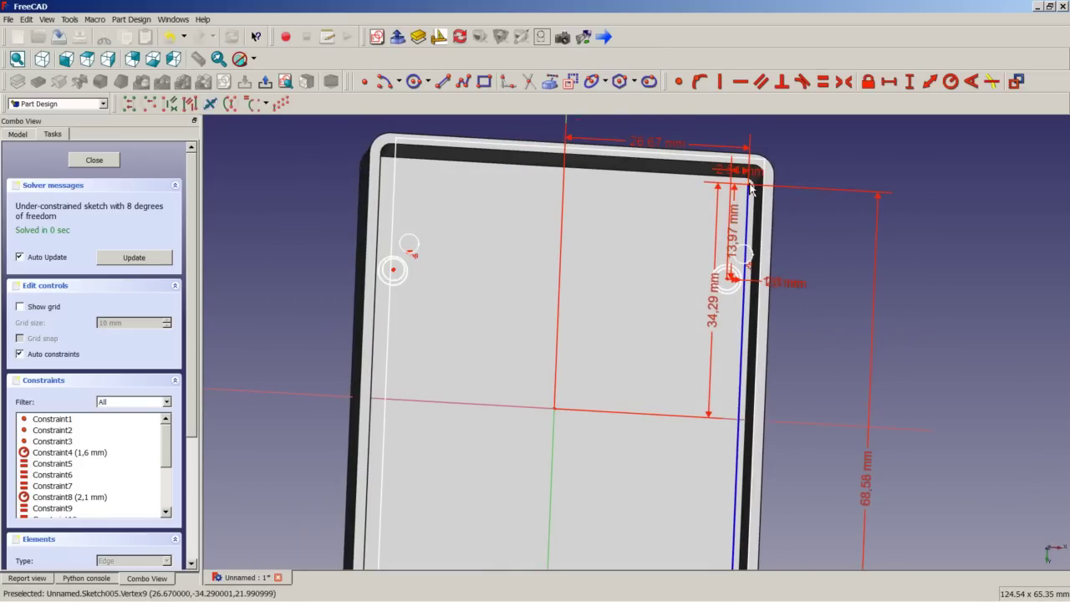
- Add a horizontal distance at the top corner vertex driven by a Sketch.Constraints expression
left_click(763, 193)
left_click(888, 81)
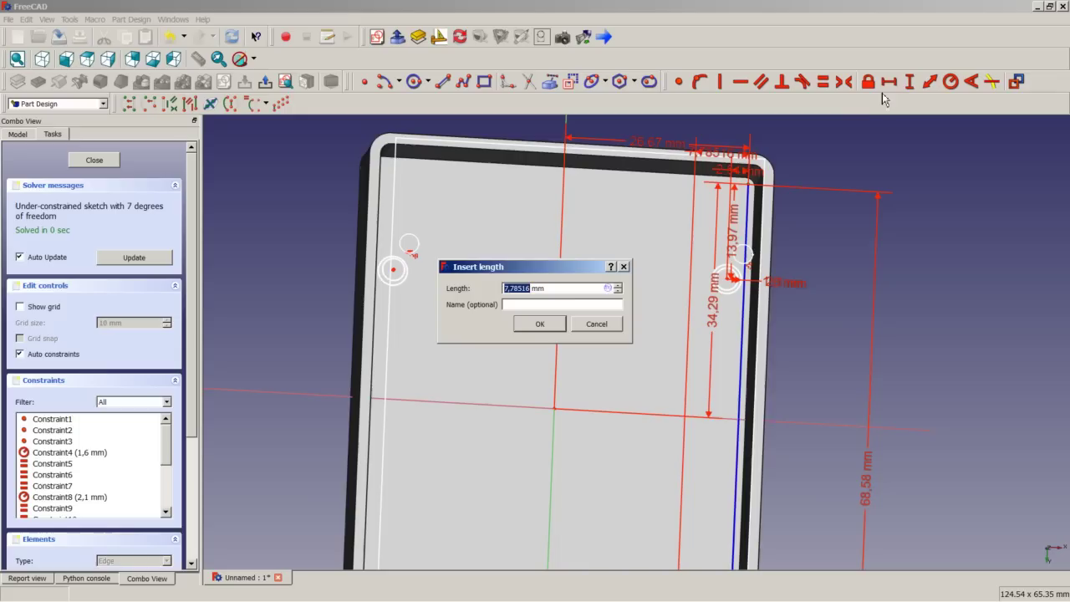
key("equal")
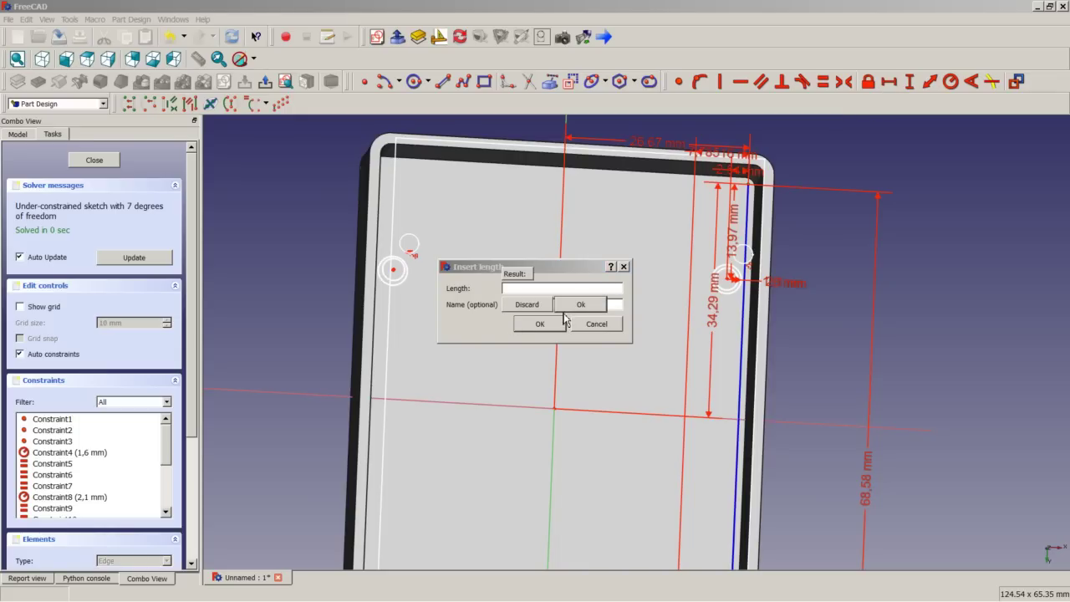
type("Sketch.C")
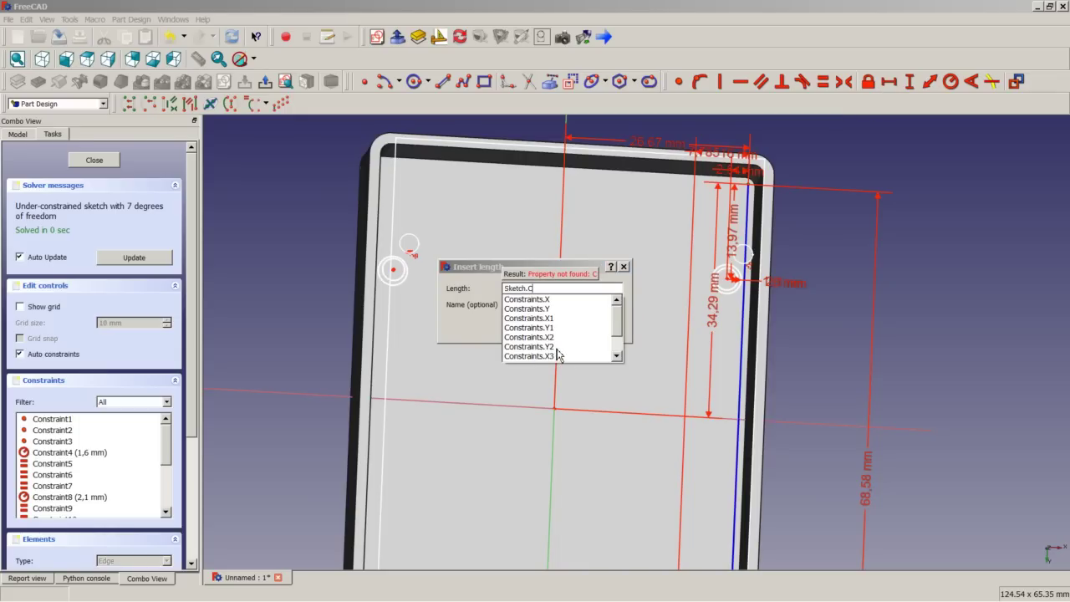
left_click(554, 338)
left_click(584, 308)
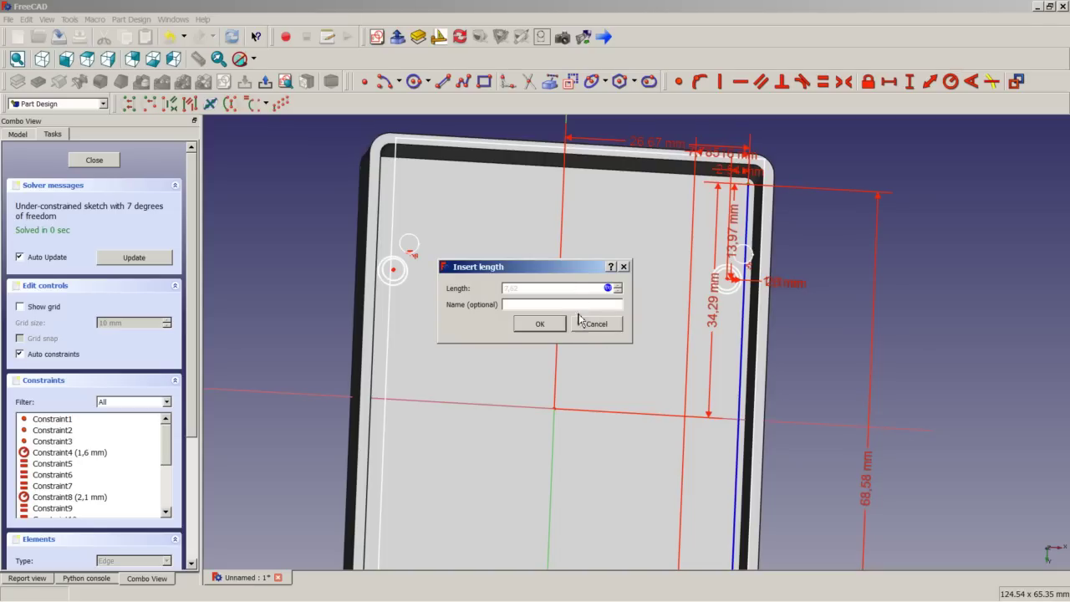
left_click(554, 324)
scroll(652, 366, "down", 4)
scroll(666, 509, "up", 5)
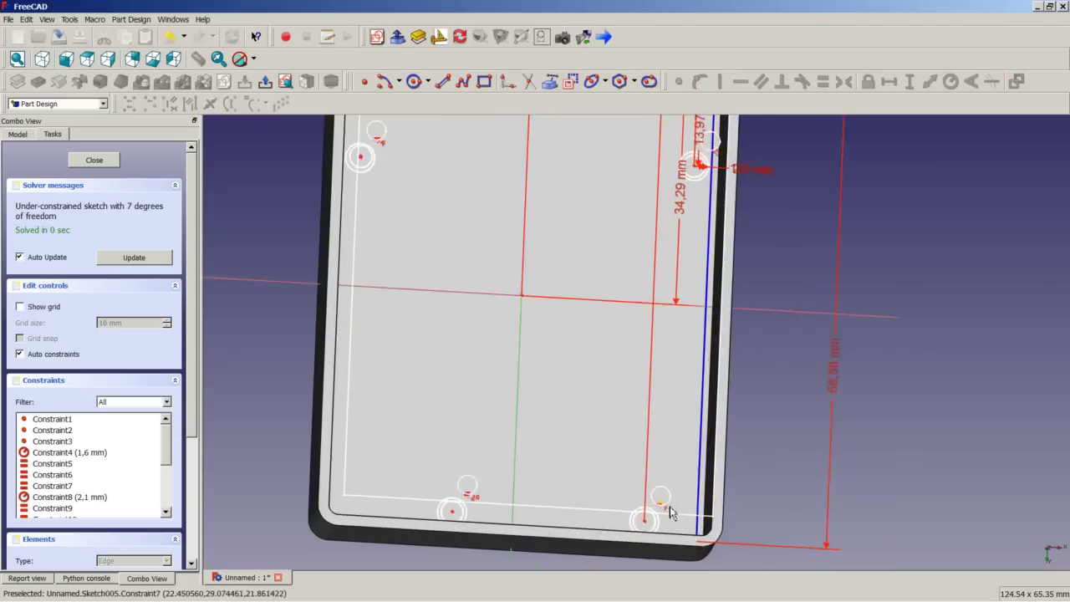
scroll(641, 525, "down", 5)
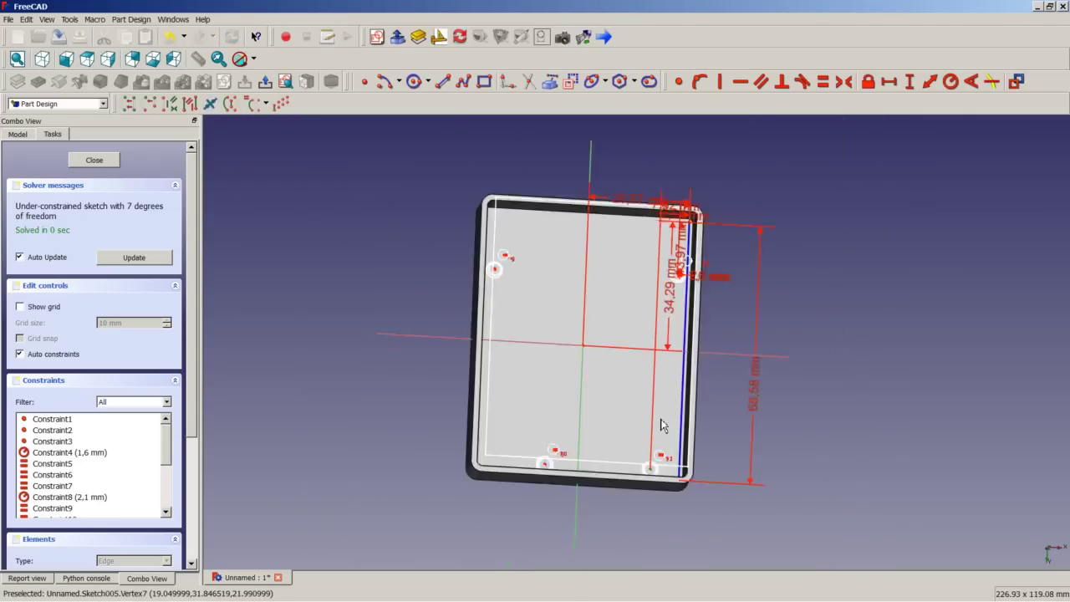
scroll(697, 313, "up", 3)
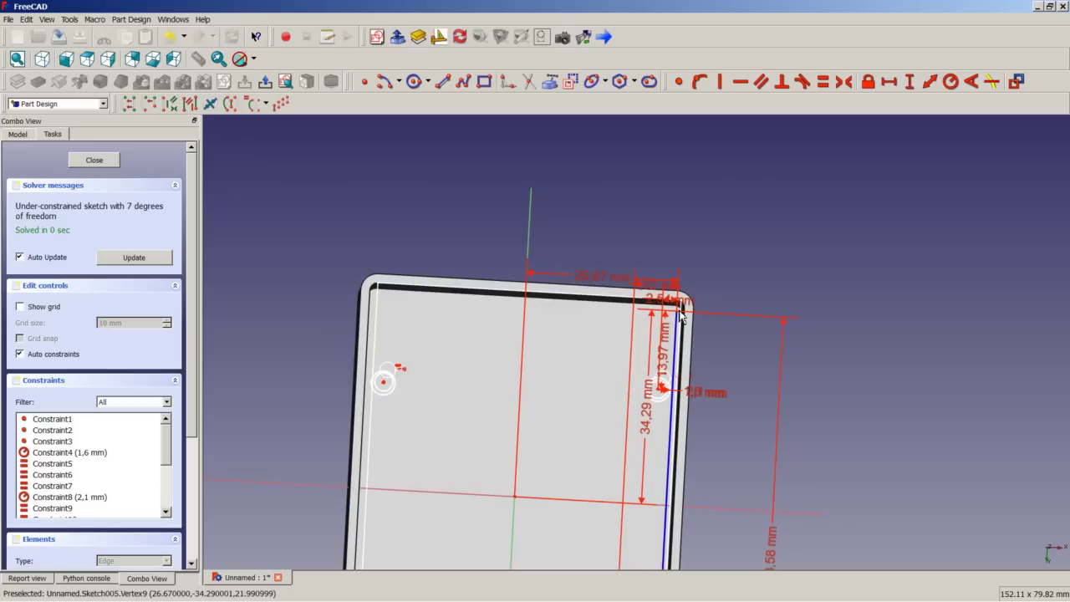
scroll(681, 316, "up", 3)
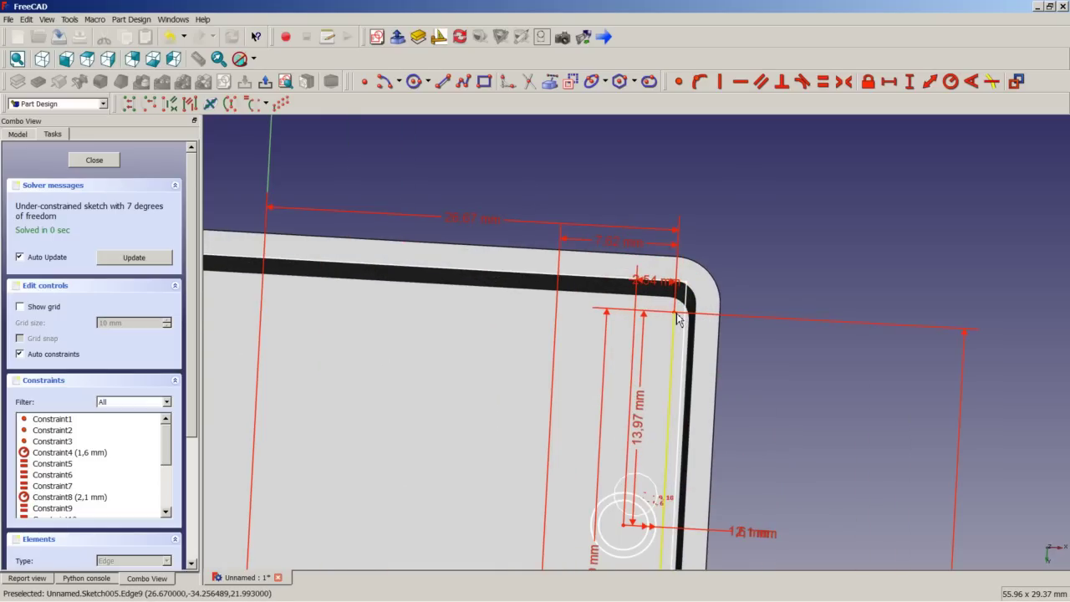
- Dimension the slot corner vertically to 66,04 mm using Sketch.Constraints.Y2
left_click(679, 317)
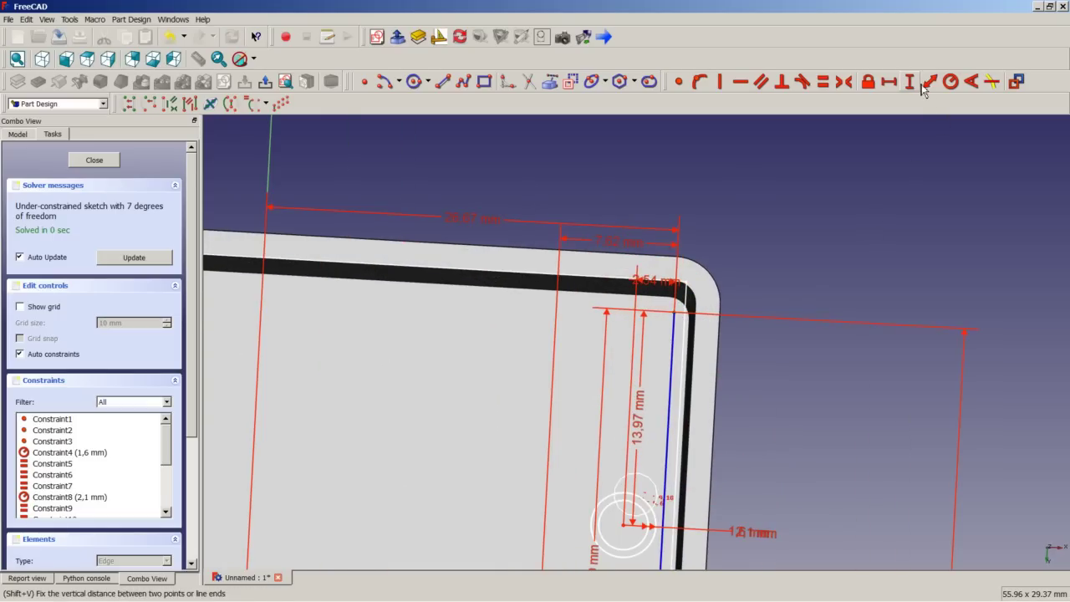
left_click(909, 81)
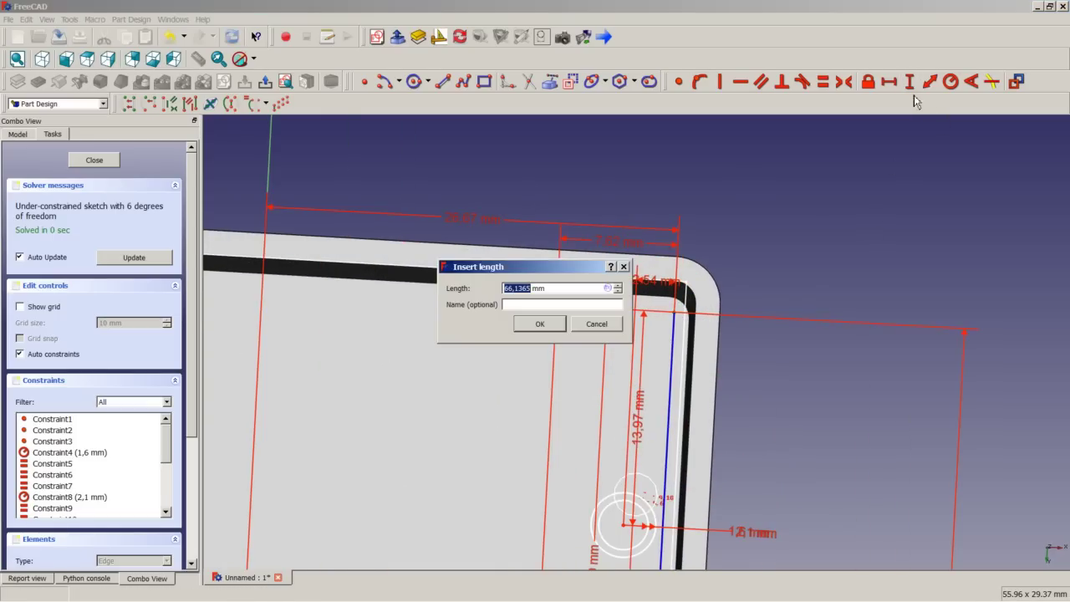
left_click(607, 288)
type("Sketch.C")
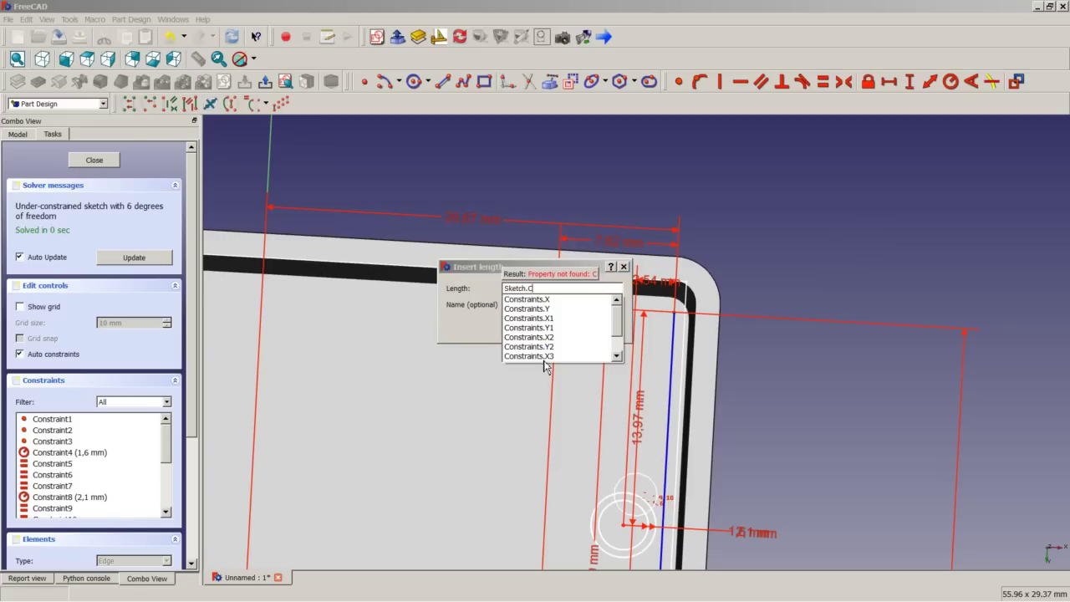
left_click(554, 347)
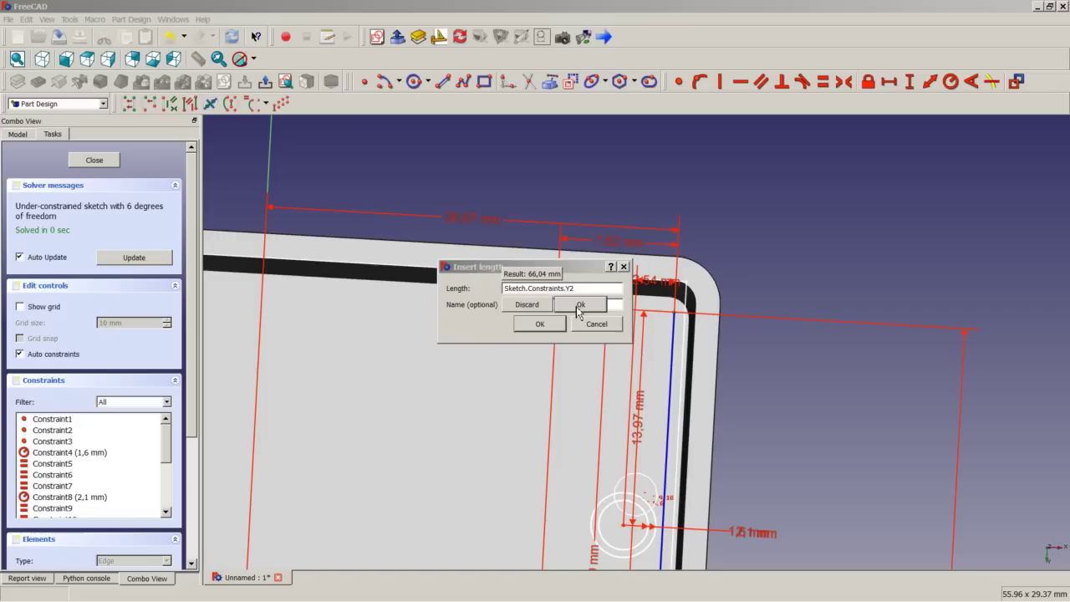
left_click(577, 306)
left_click(557, 326)
scroll(554, 335, "down", 5)
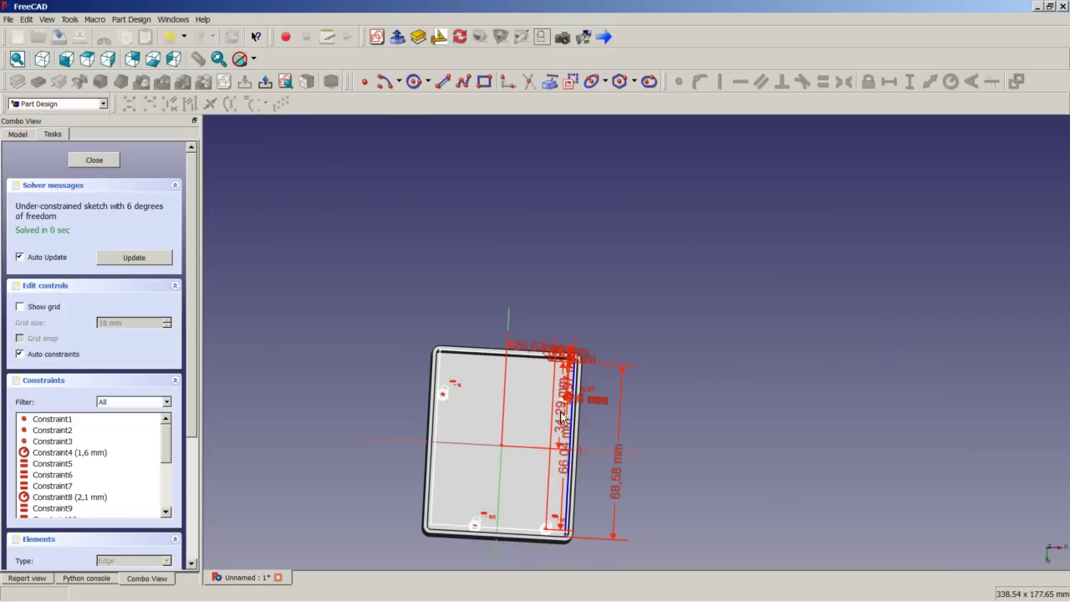
scroll(506, 516, "up", 6)
scroll(504, 529, "down", 2)
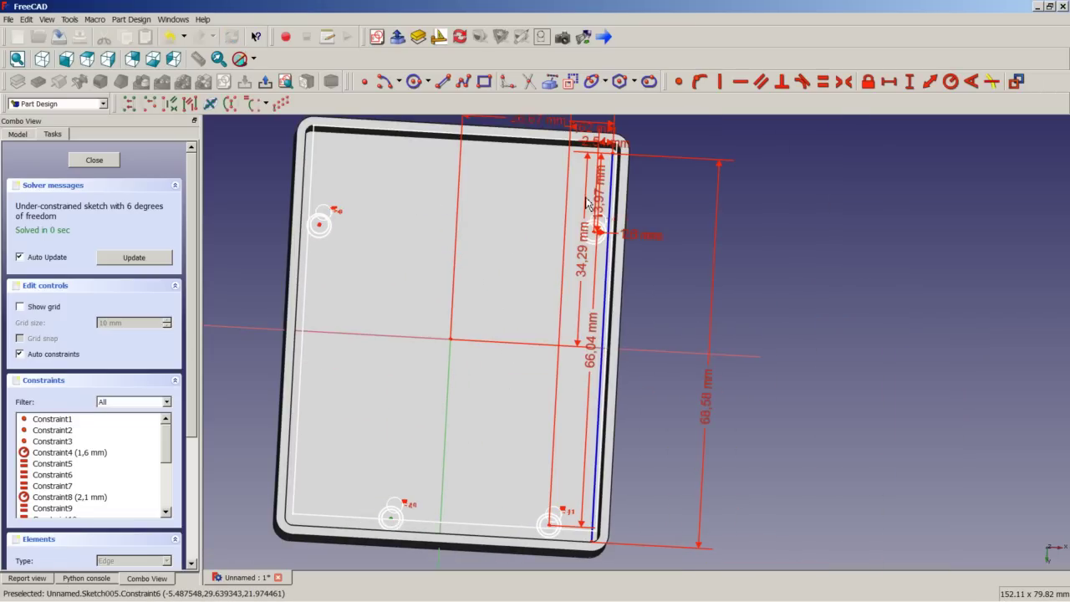
scroll(625, 159, "up", 4)
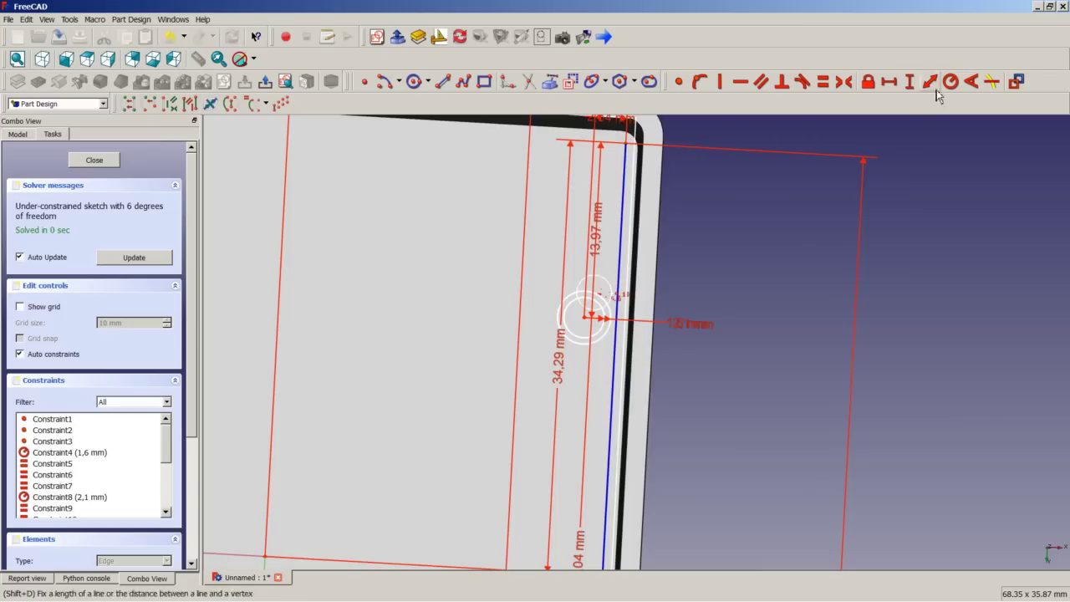
- Add a 35,56 mm horizontal distance driven by Sketch.Constraints.X3
left_click(888, 81)
left_click(818, 156)
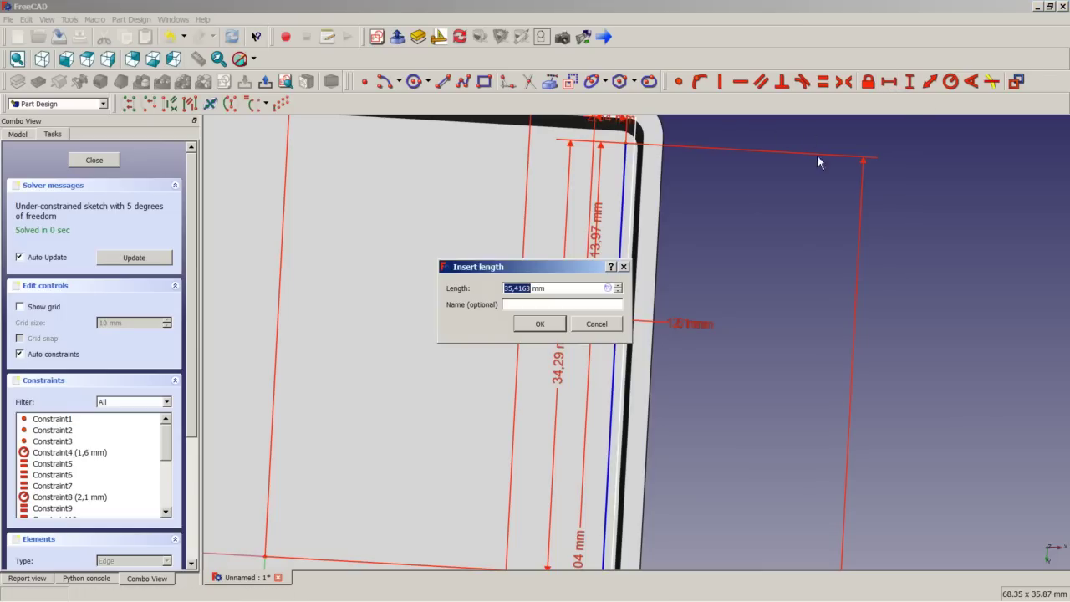
left_click(609, 289)
type("S")
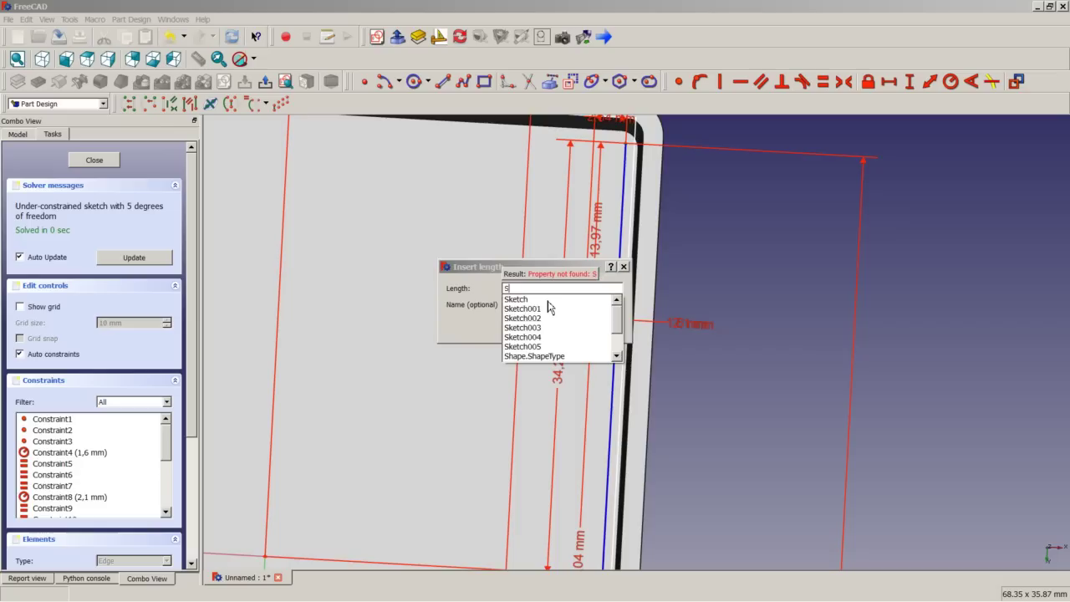
type("ketch.C")
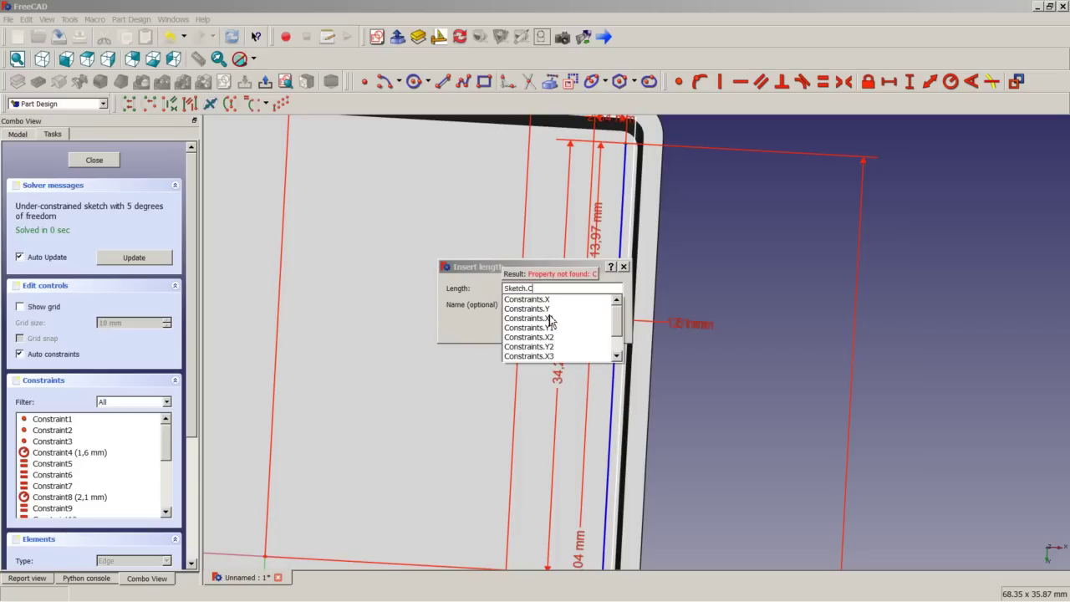
left_click(555, 356)
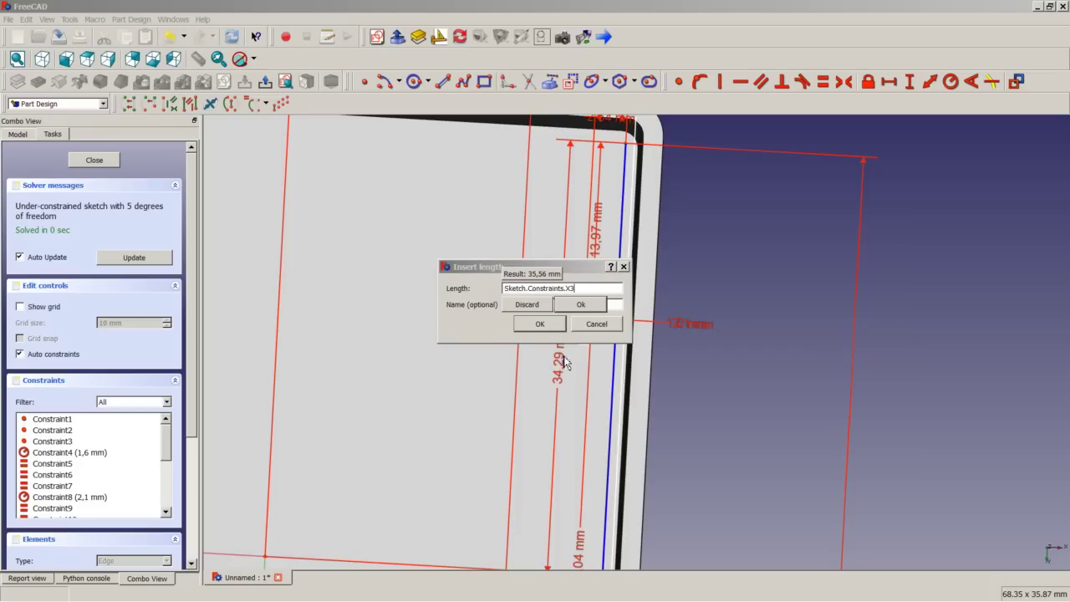
left_click(573, 308)
left_click(551, 328)
scroll(552, 334, "down", 5)
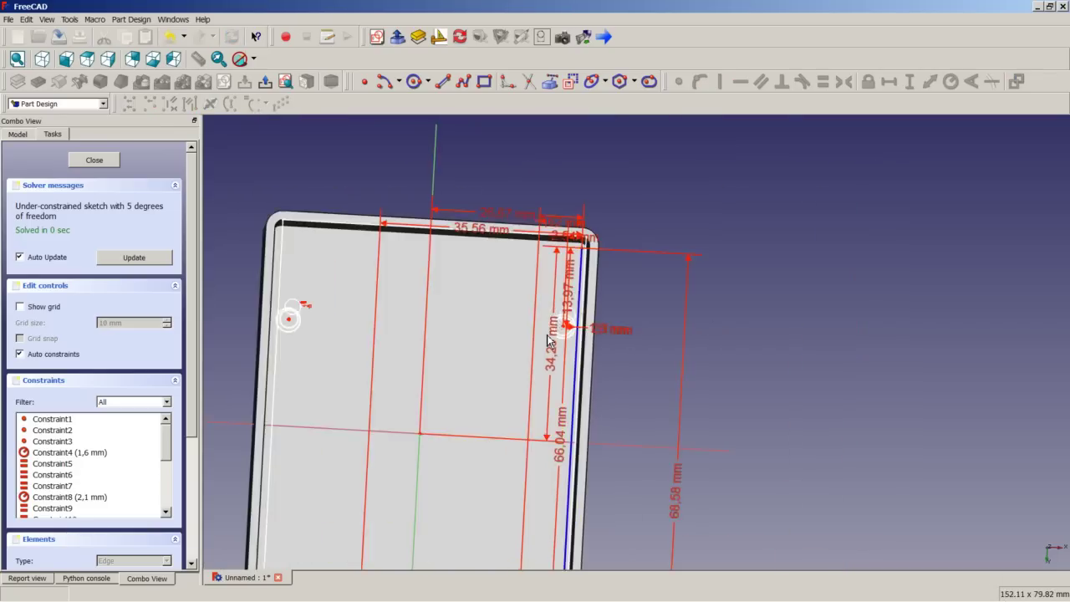
scroll(516, 387, "up", 5)
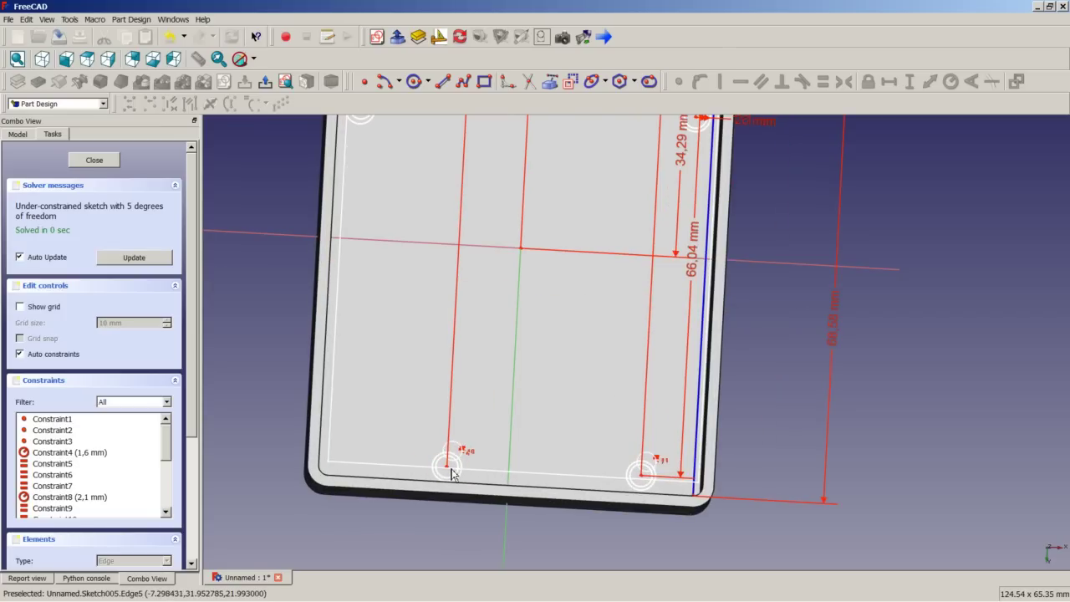
scroll(542, 375, "down", 3)
scroll(631, 252, "up", 6)
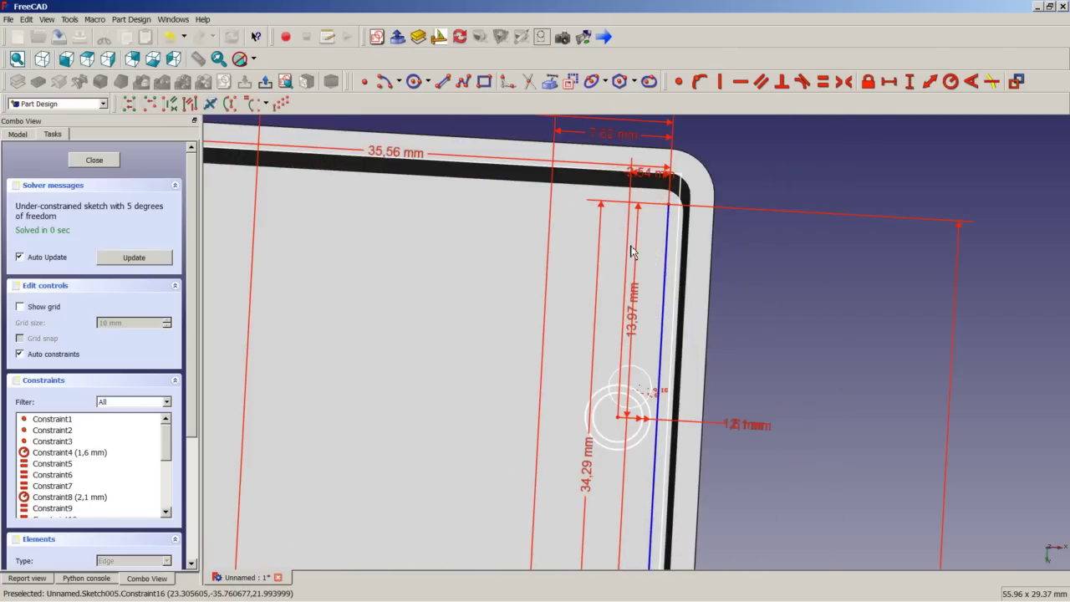
- Dimension the top-right vertex vertically to 66,04 mm using Sketch.Constraints.Y3
left_click(673, 213)
left_click(909, 81)
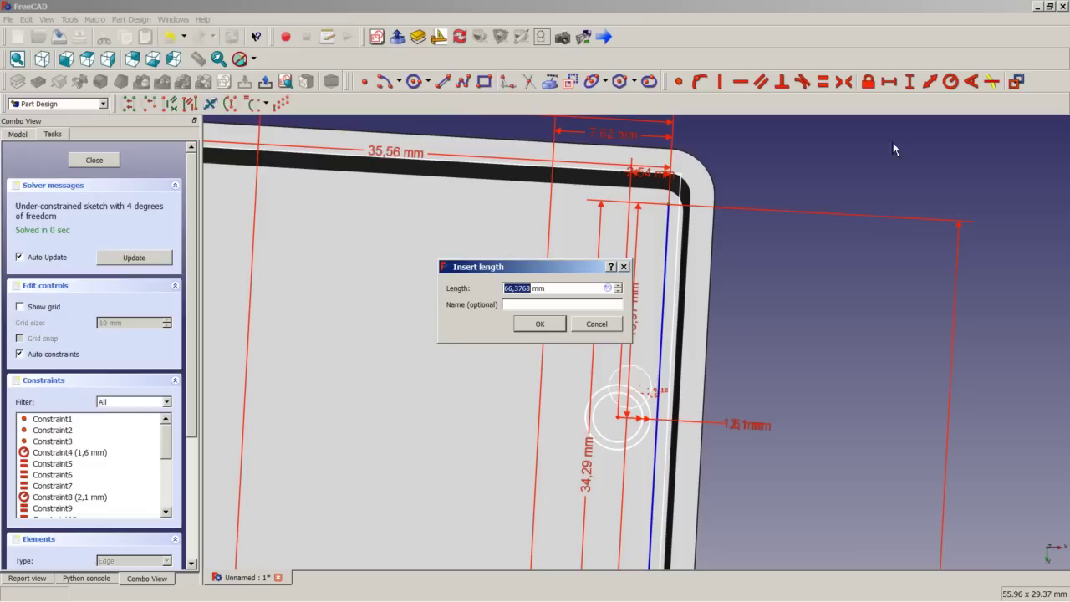
left_click(608, 287)
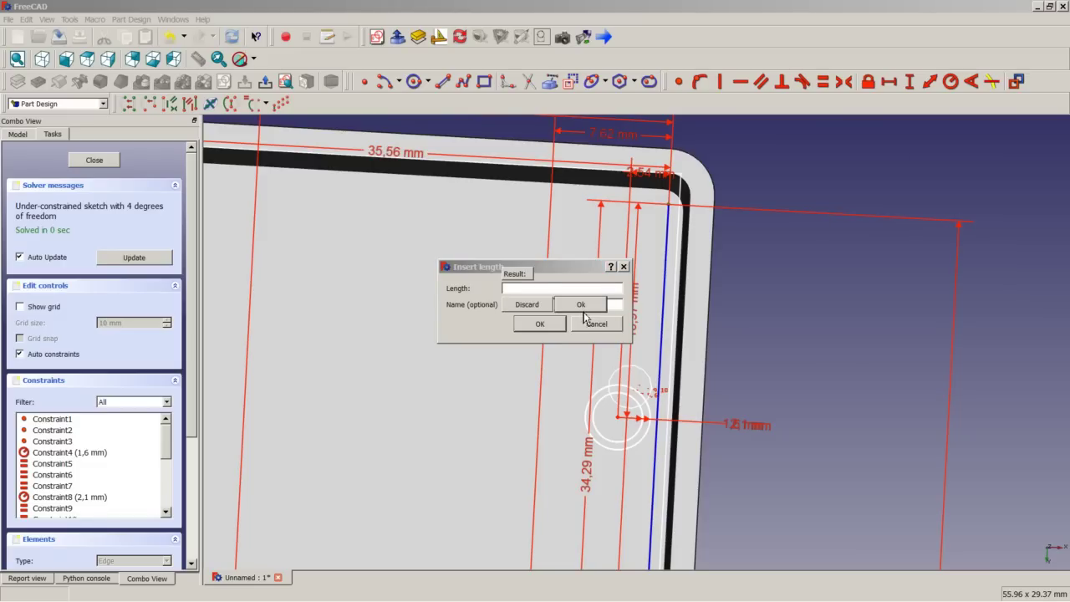
type("S")
left_click(543, 310)
type("C")
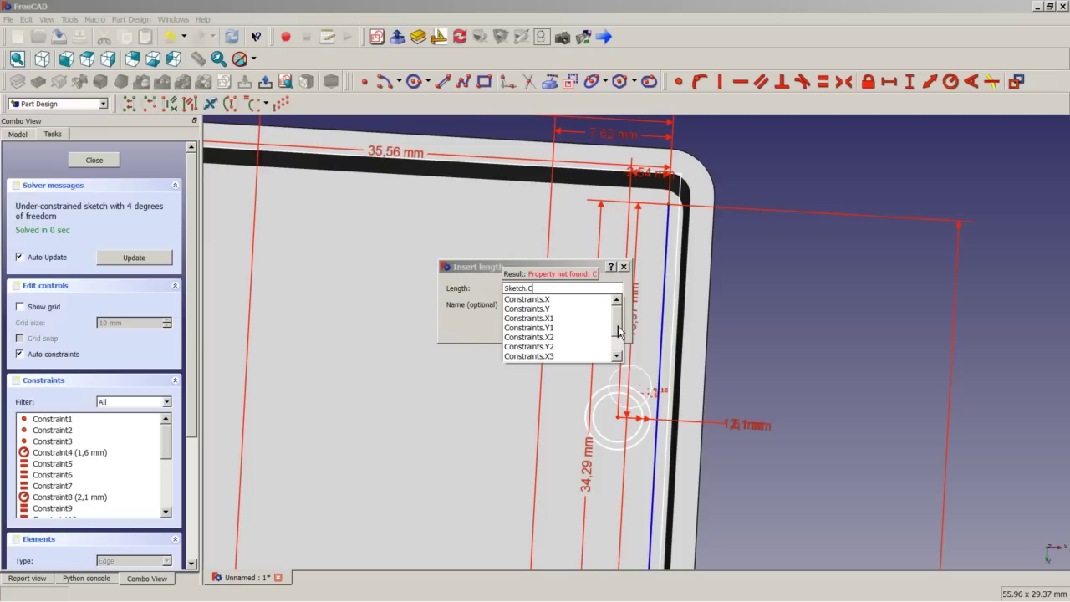
left_click_drag(616, 336, 591, 353)
left_click(540, 347)
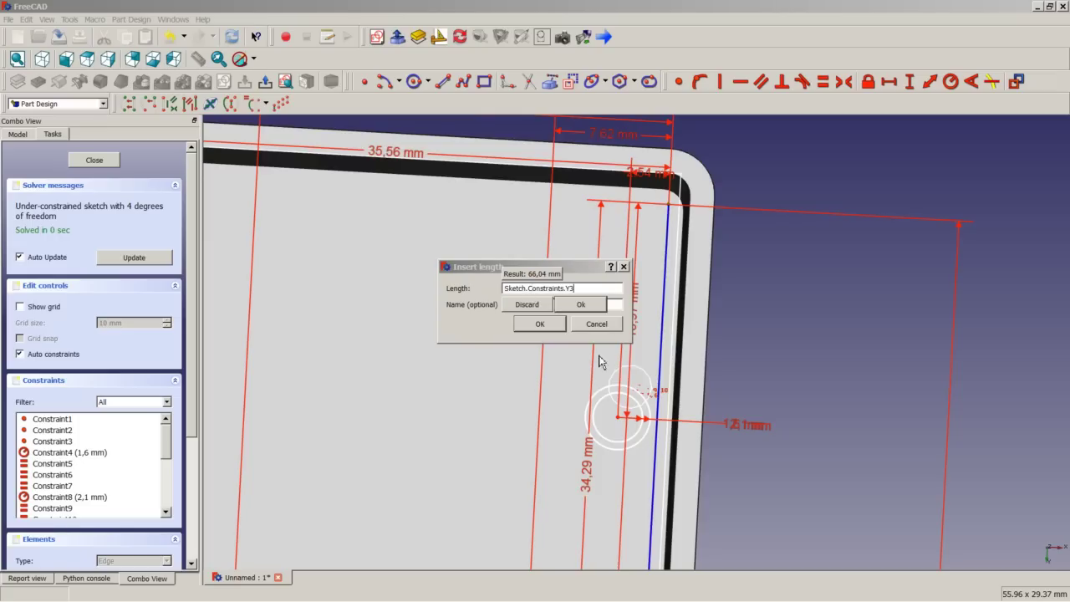
left_click(581, 305)
left_click(539, 323)
scroll(546, 336, "down", 5)
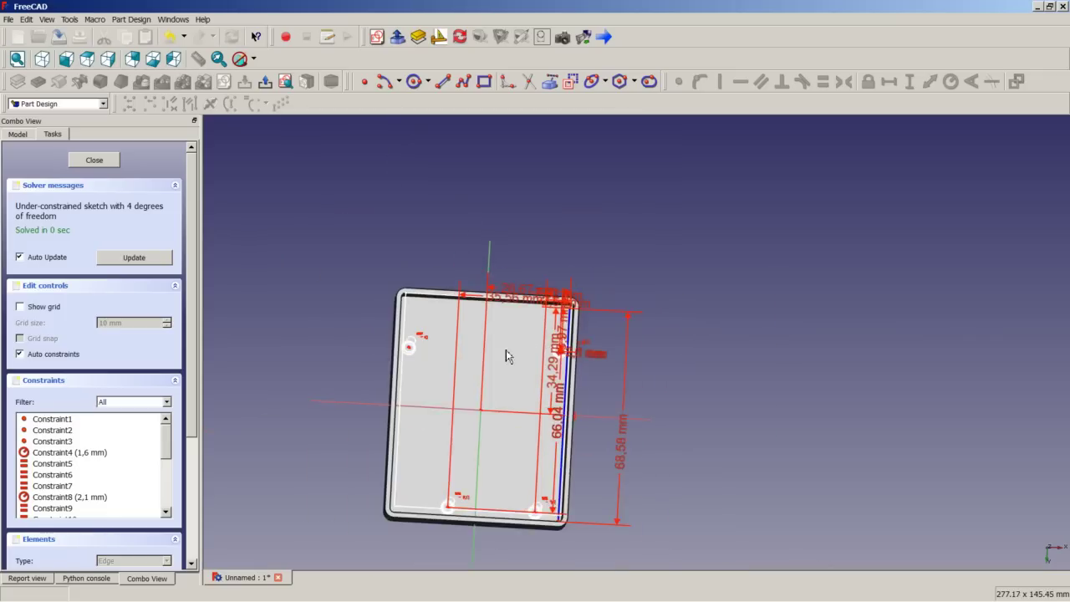
scroll(468, 351, "up", 3)
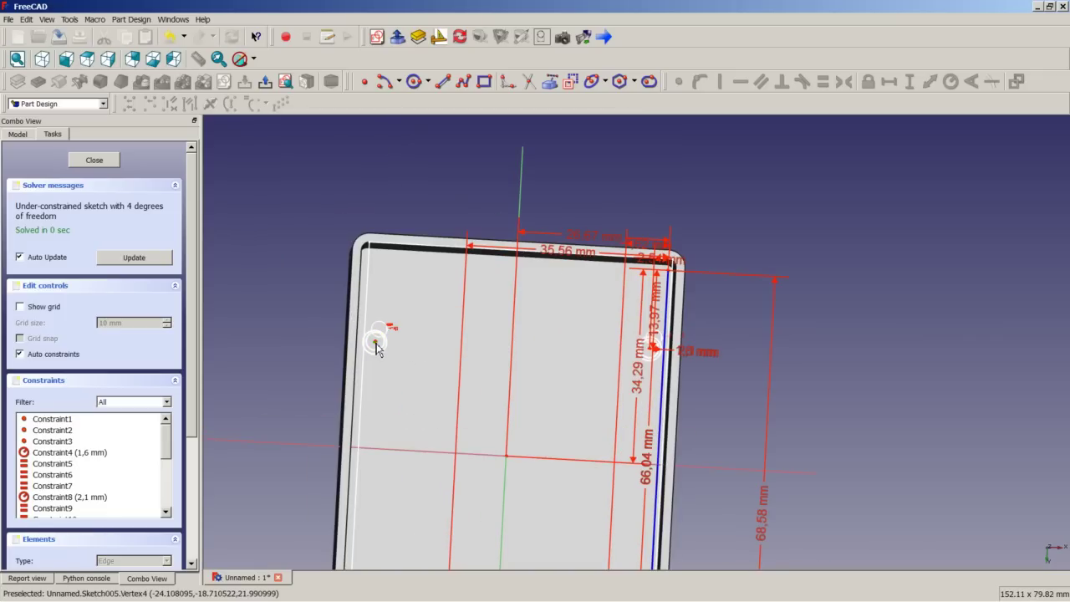
- Make the two circle centres coincident
scroll(458, 321, "up", 3)
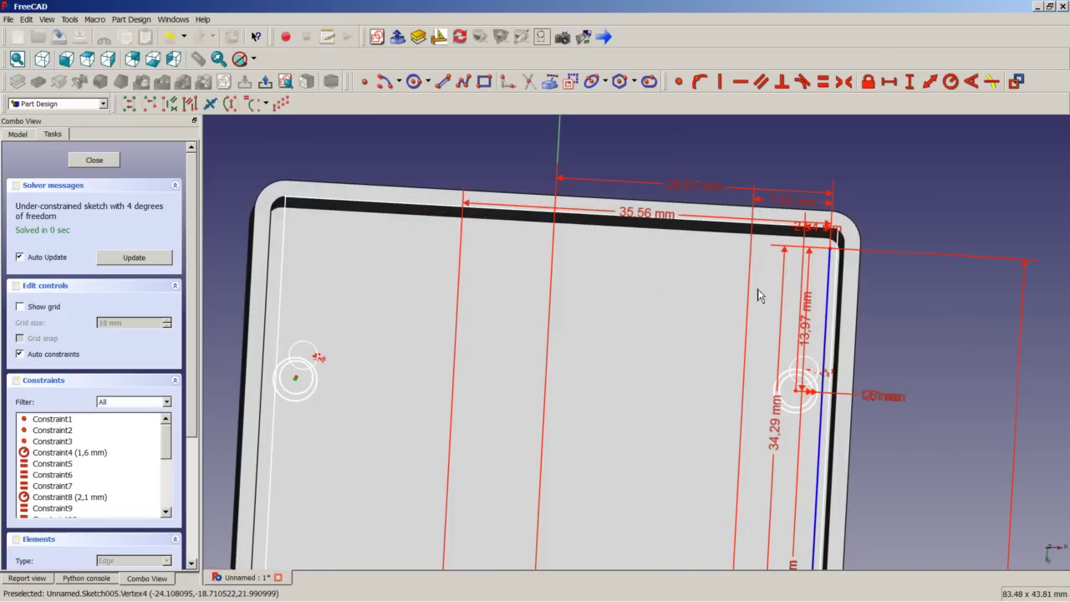
mouse_move(631, 323)
middle_mouse_down()
mouse_move(635, 343)
mouse_move(639, 332)
mouse_move(530, 358)
mouse_move(367, 368)
mouse_move(375, 394)
mouse_move(316, 405)
middle_mouse_up()
scroll(316, 405, "up", 5)
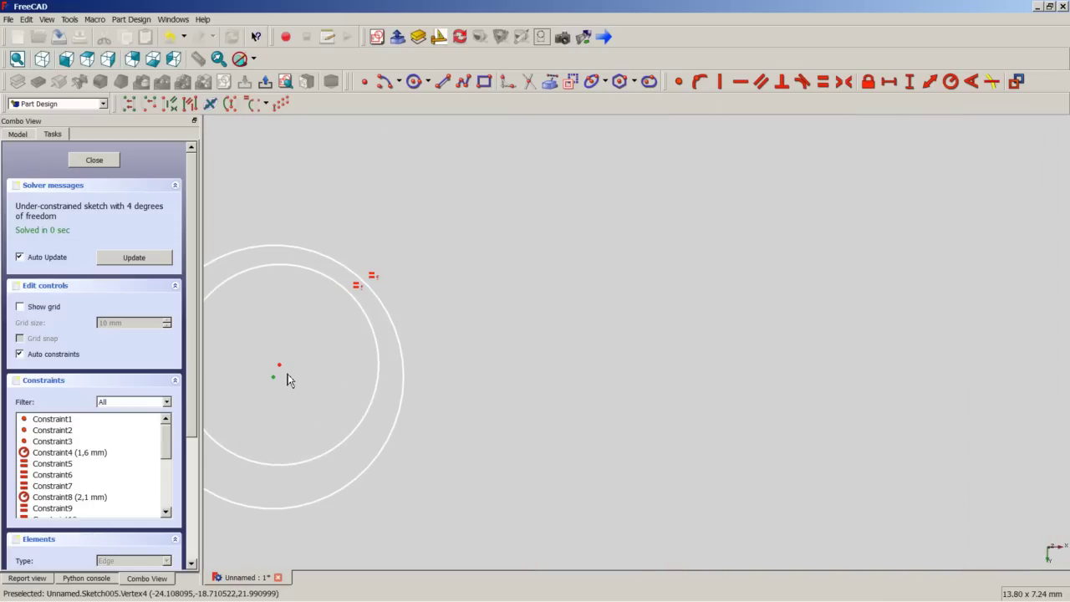
scroll(310, 382, "down", 3)
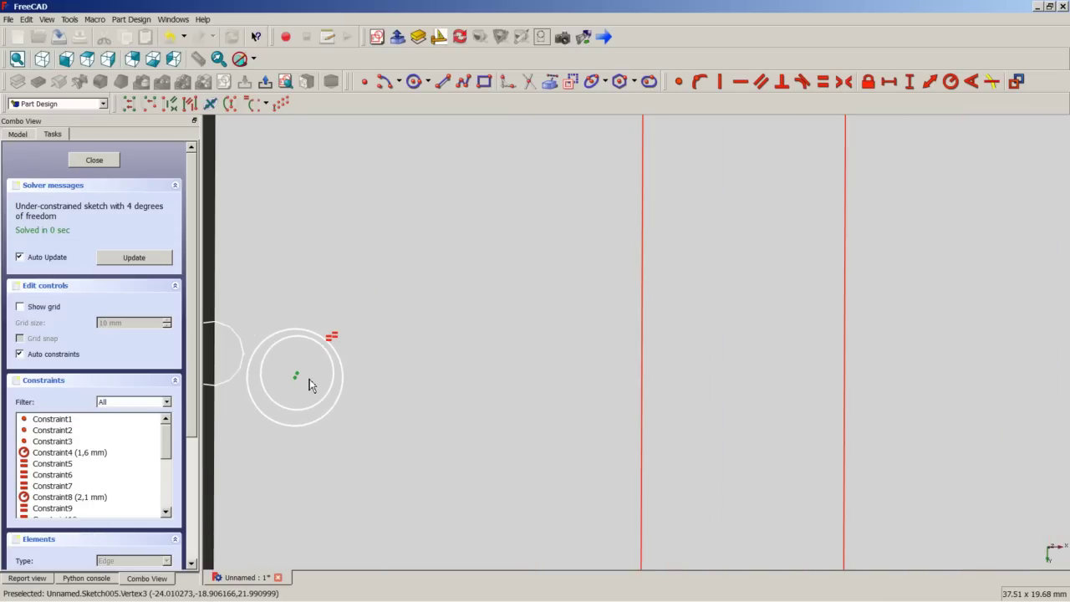
left_click(679, 81)
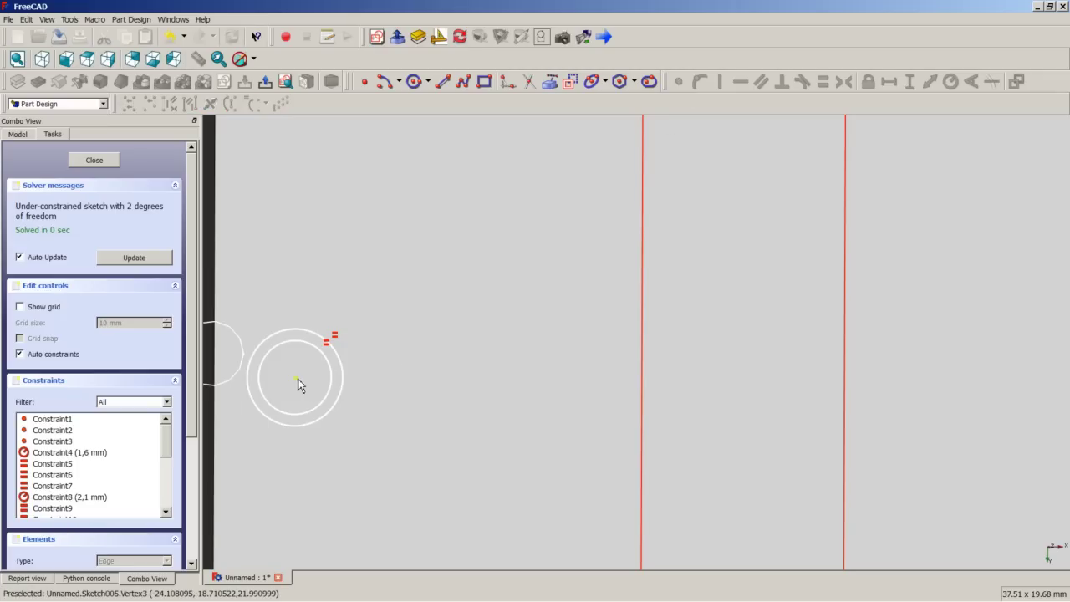
scroll(404, 358, "down", 4)
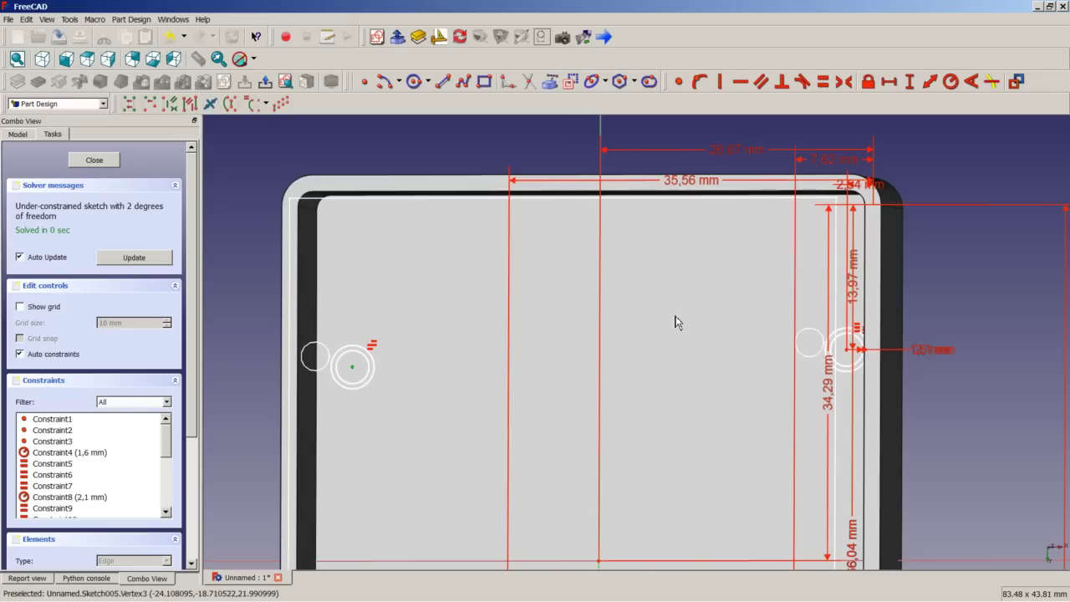
scroll(788, 227, "up", 5)
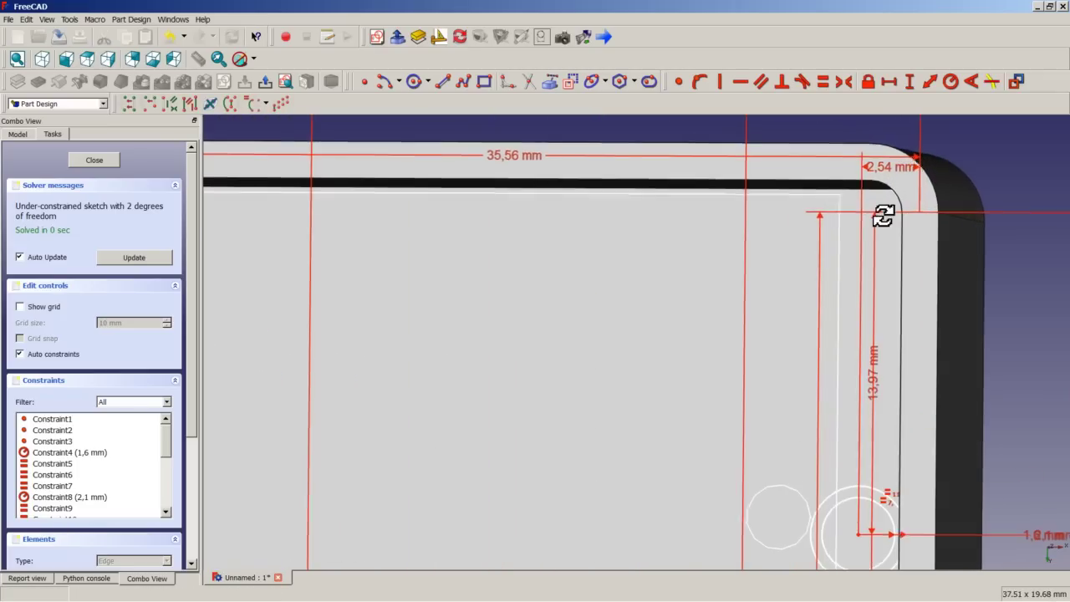
mouse_move(883, 215)
middle_mouse_down()
mouse_move(922, 213)
mouse_move(943, 255)
middle_mouse_up()
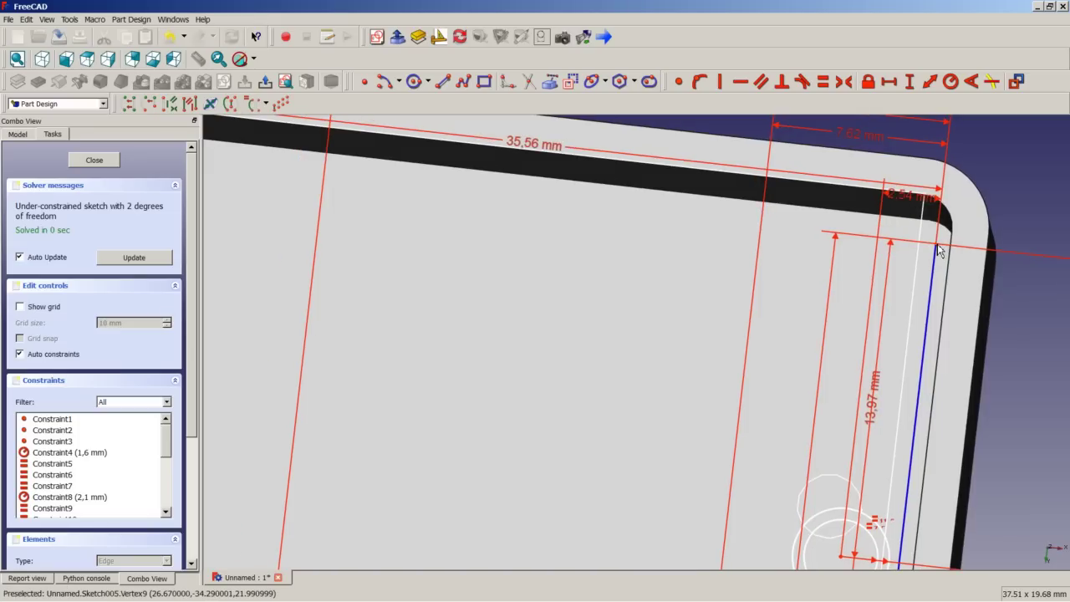
- Add a 50.8 mm distance constraint driven by Sketch.Constraints.X4
left_click(908, 81)
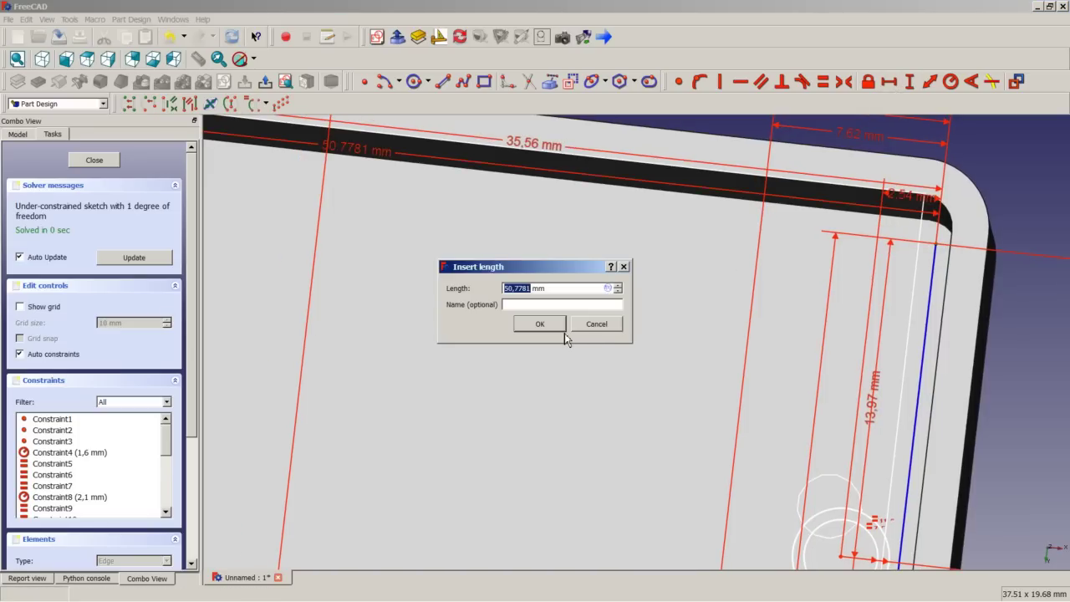
left_click(608, 288)
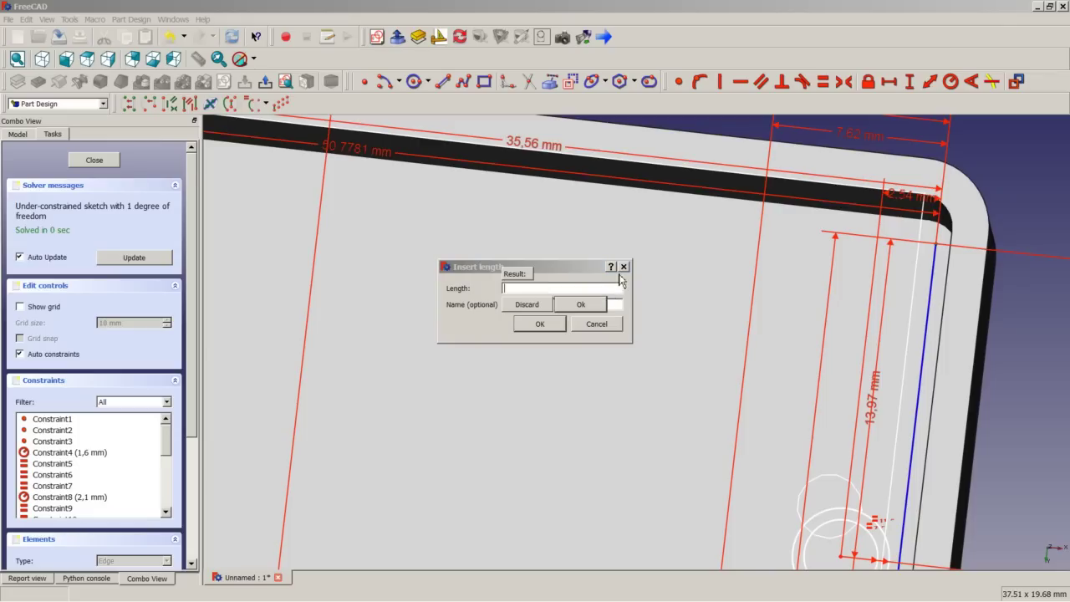
type("S")
left_click(547, 299)
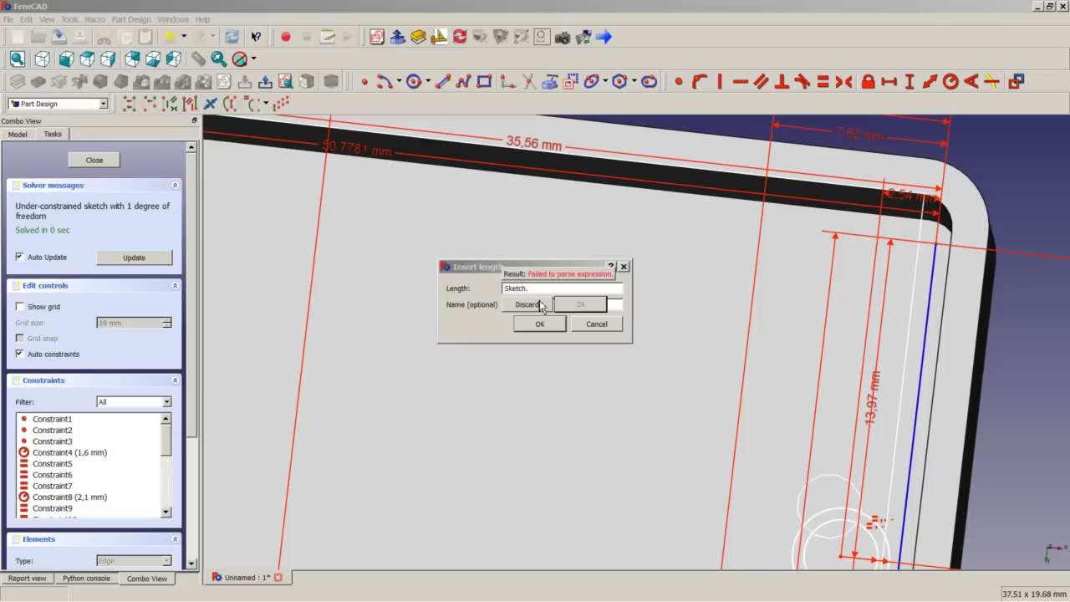
type("C")
left_click_drag(612, 332, 616, 357)
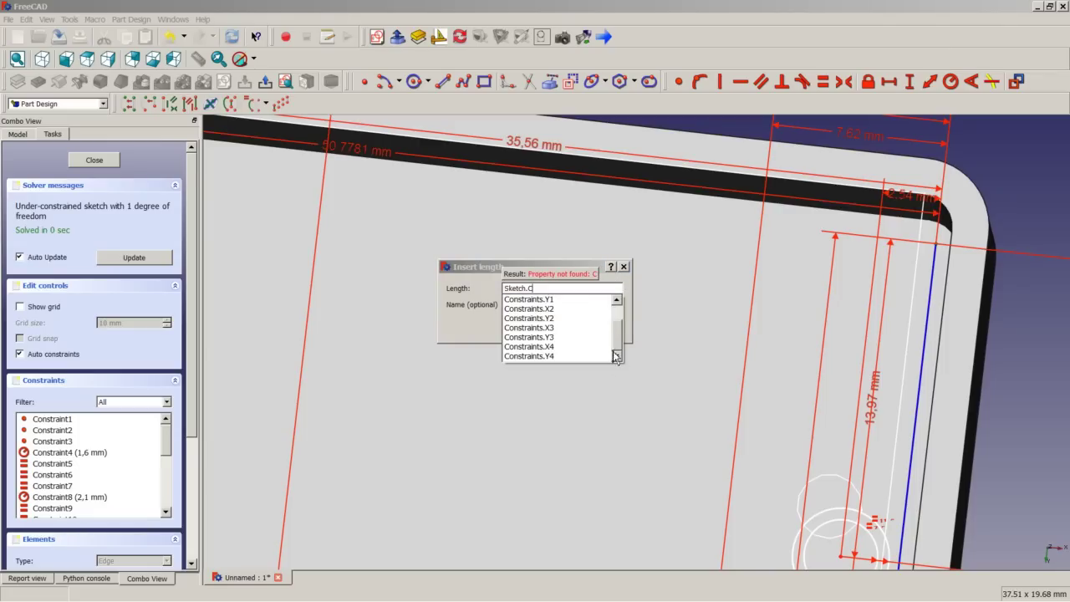
left_click(558, 346)
key("Return")
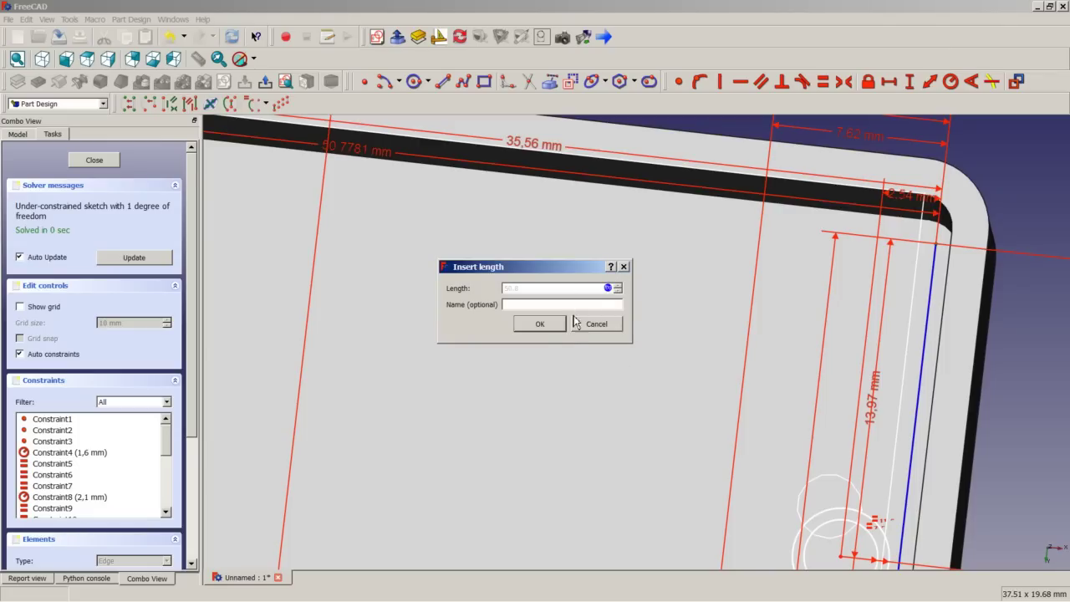
left_click(540, 324)
scroll(633, 339, "down", 5)
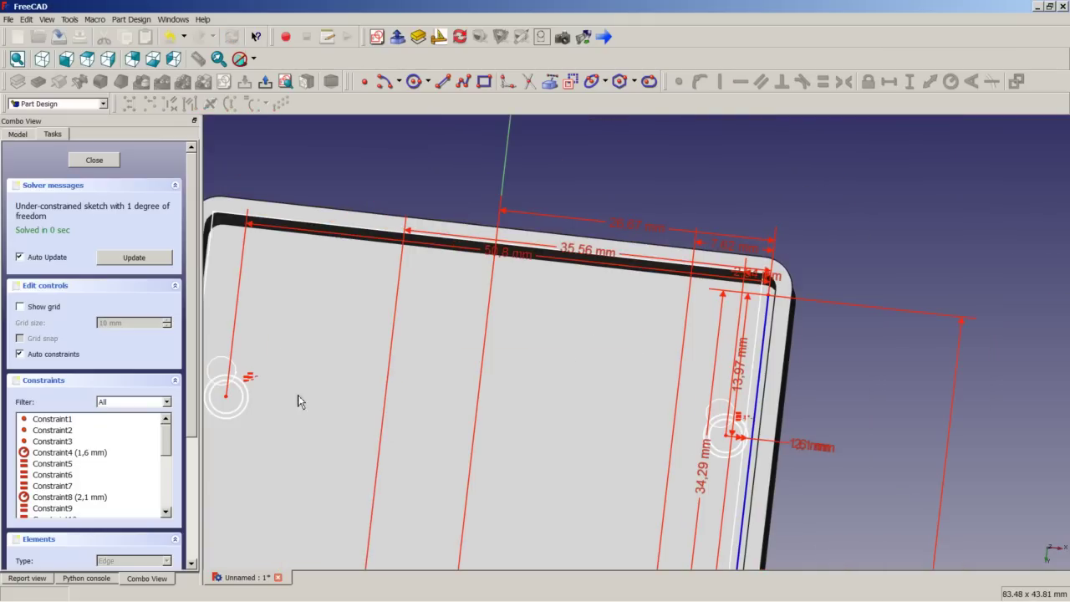
- Add a 15.24 mm vertical distance from Sketch.Constraints.Y4 to the left standoff circle, then close the sketch
left_click(227, 396)
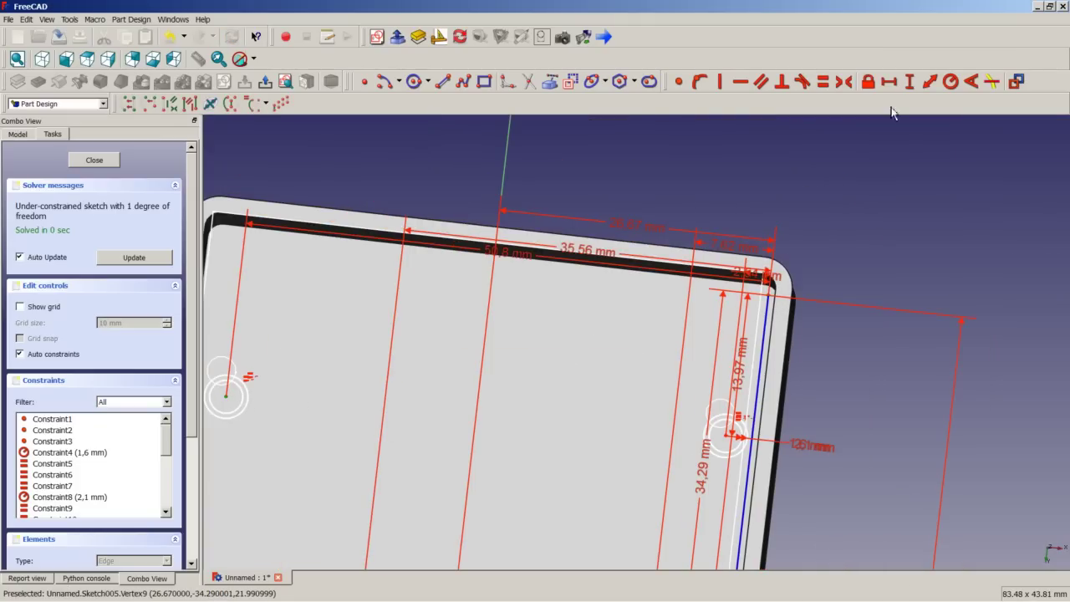
left_click(910, 82)
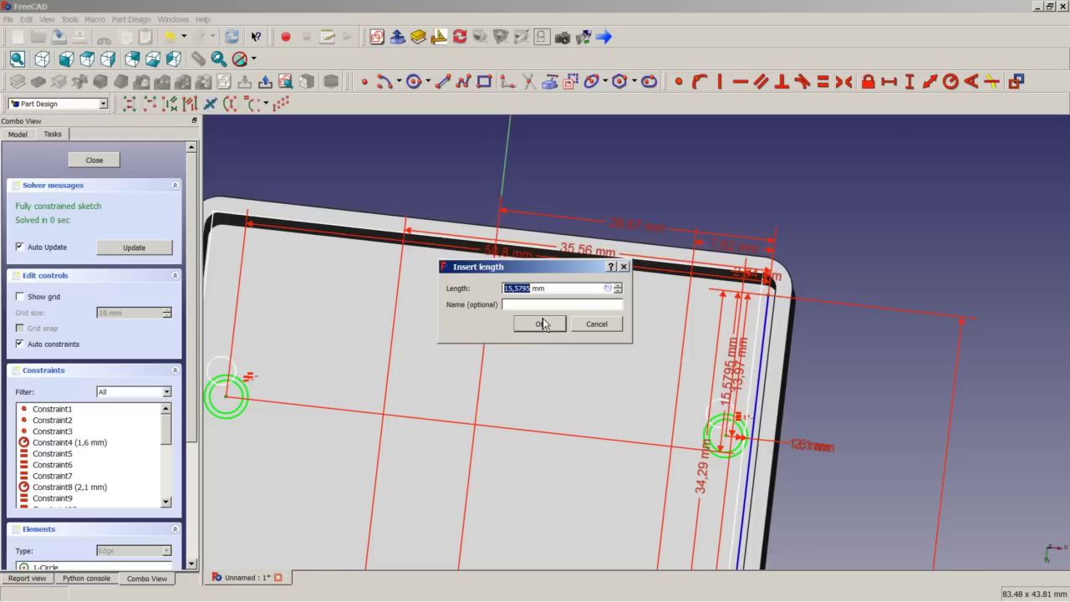
type("=Sketch.")
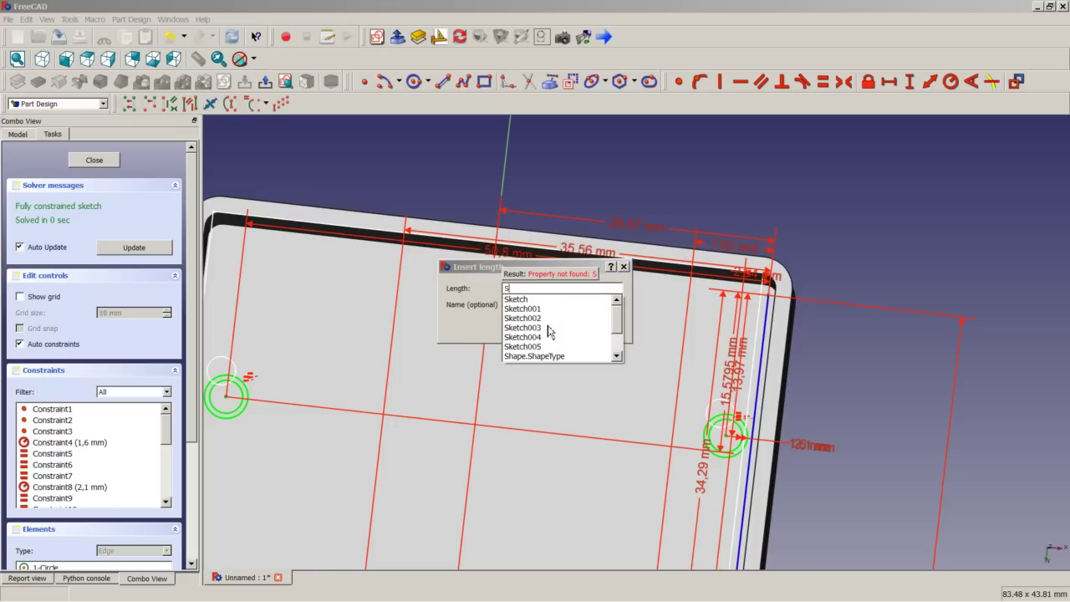
key("Escape")
type("C")
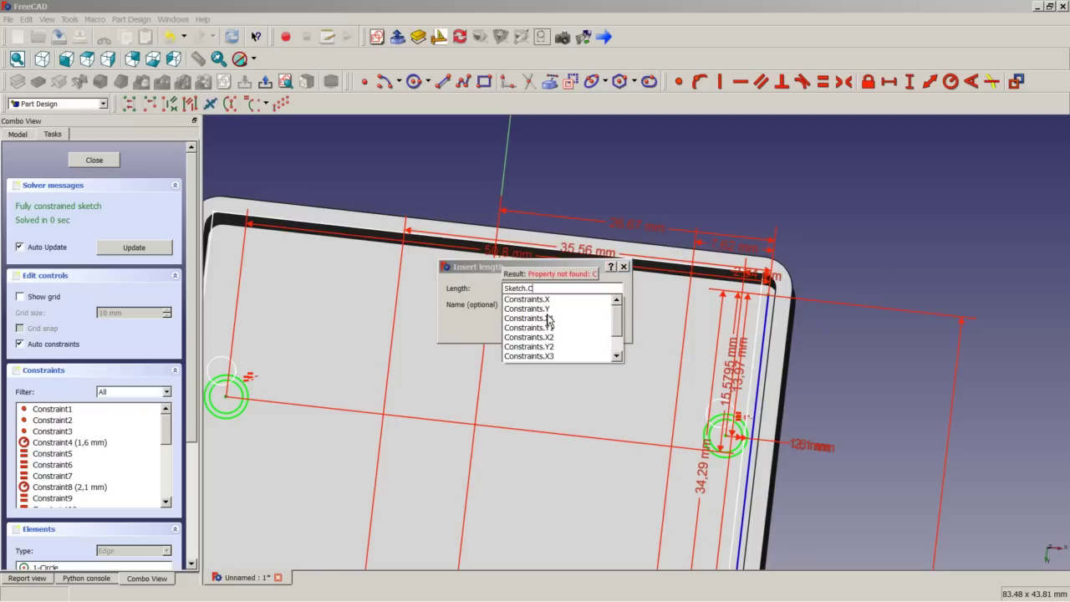
scroll(614, 334, "down", 3)
left_click(573, 358)
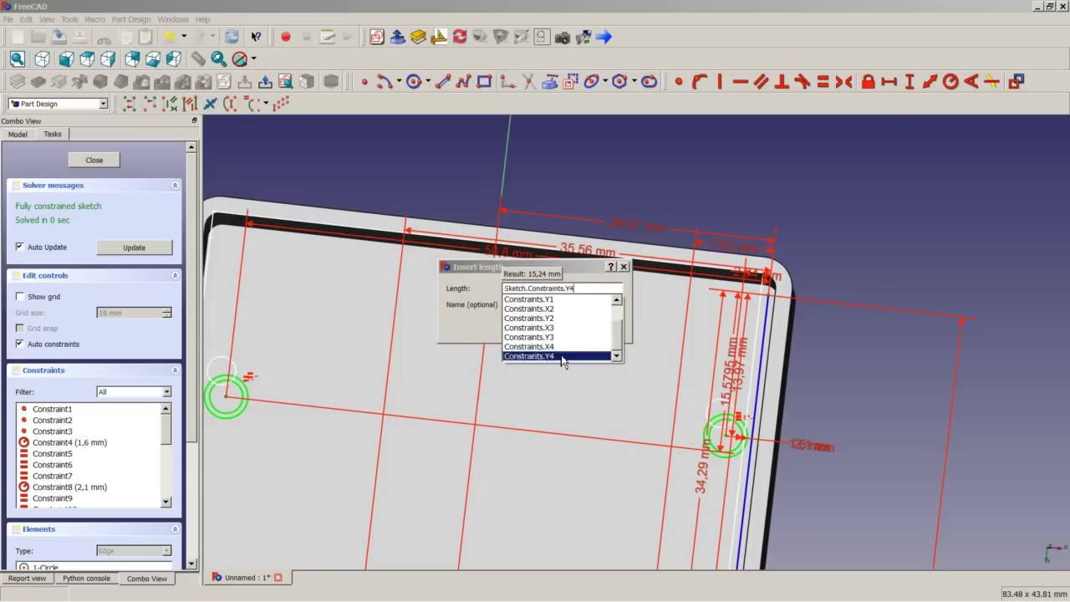
left_click(581, 304)
left_click(551, 324)
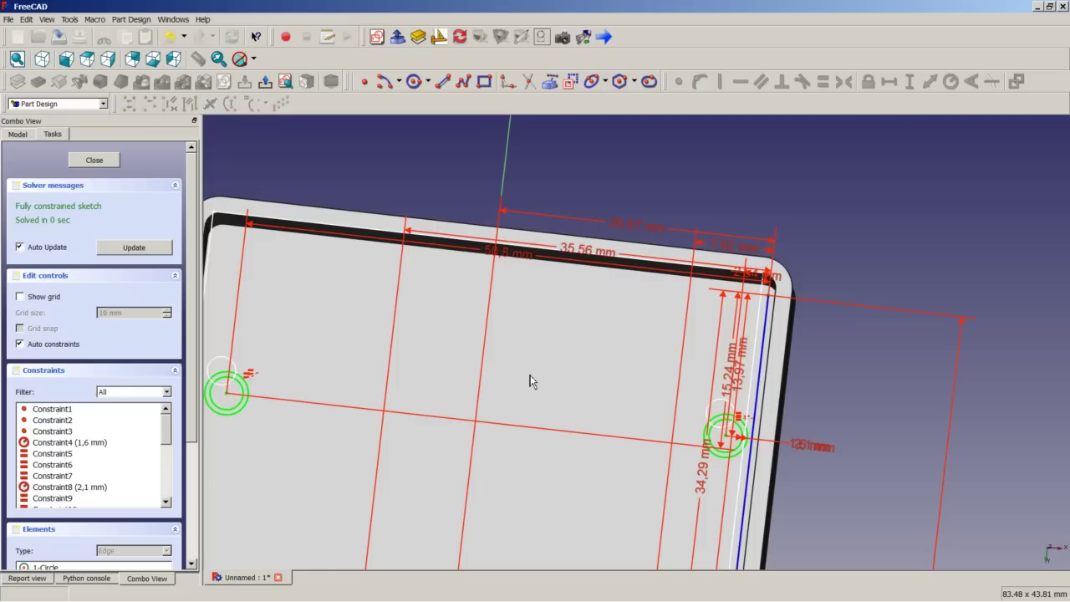
scroll(536, 389, "down", 3)
scroll(535, 389, "down", 3)
scroll(538, 476, "up", 4)
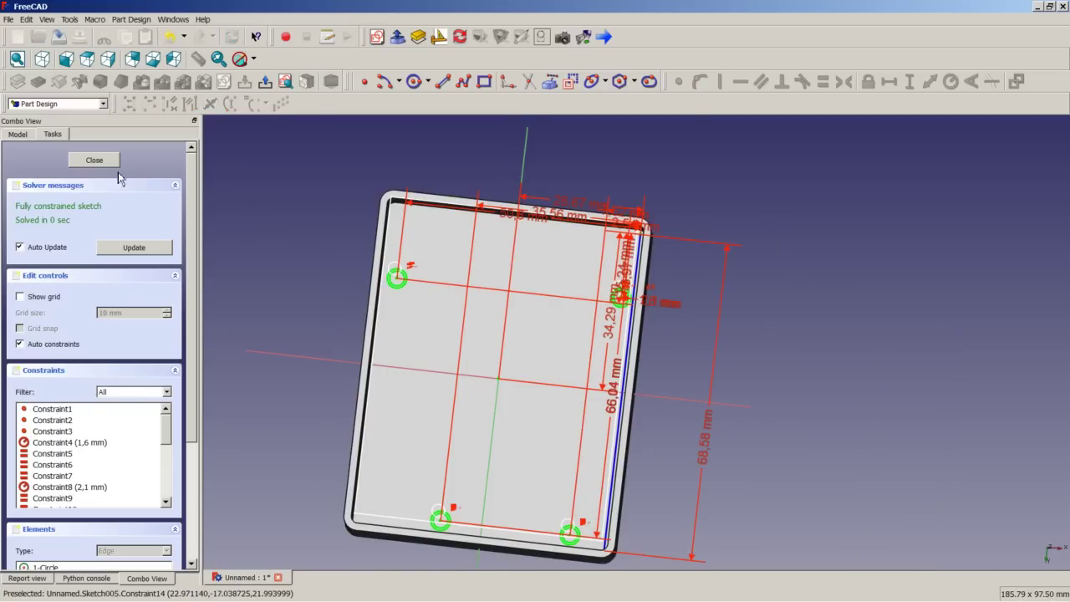
left_click(94, 159)
- Show the model tree and orbit the shell to inspect its inner walls
left_click(17, 134)
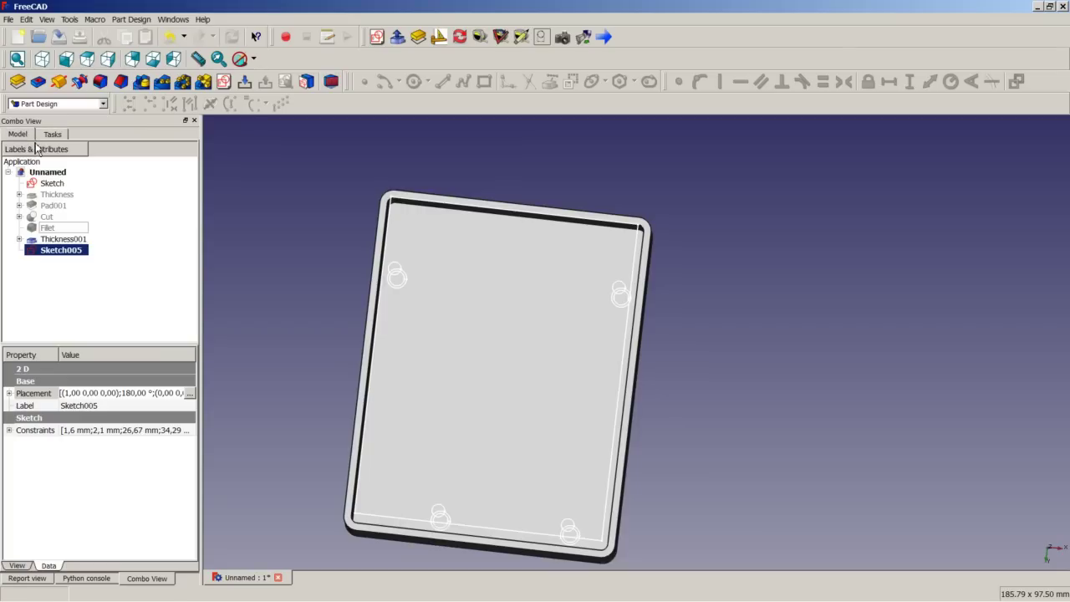
mouse_move(577, 262)
middle_mouse_down()
mouse_move(537, 304)
mouse_move(532, 327)
mouse_move(493, 336)
mouse_move(539, 377)
mouse_move(546, 343)
mouse_move(492, 434)
mouse_move(543, 353)
mouse_move(437, 376)
mouse_move(518, 380)
middle_mouse_up()
scroll(493, 337, "down", 2)
middle_click_drag(464, 306, 477, 360)
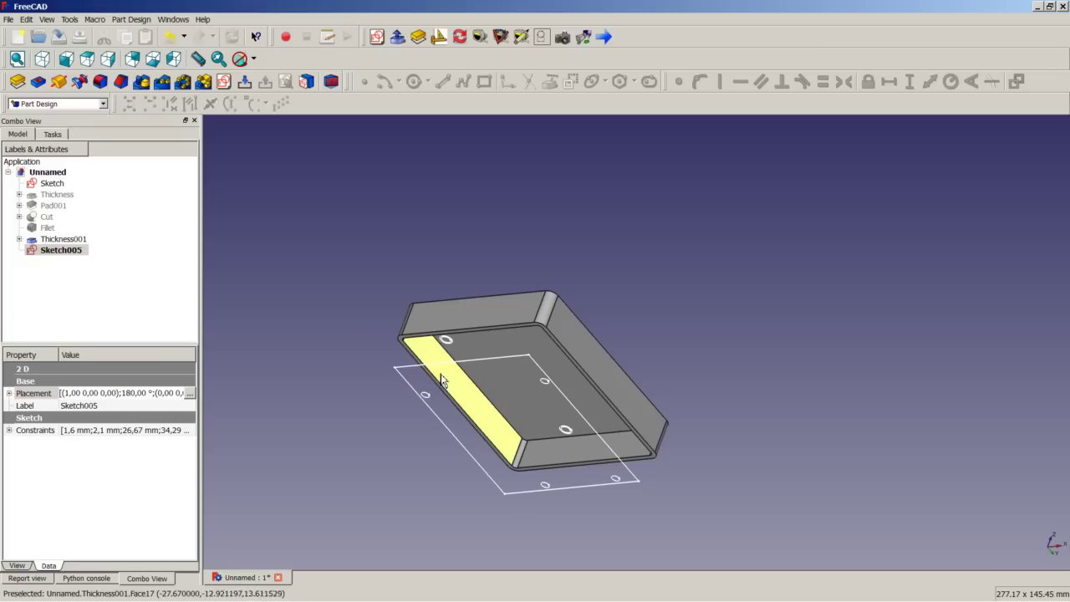
left_click(890, 476)
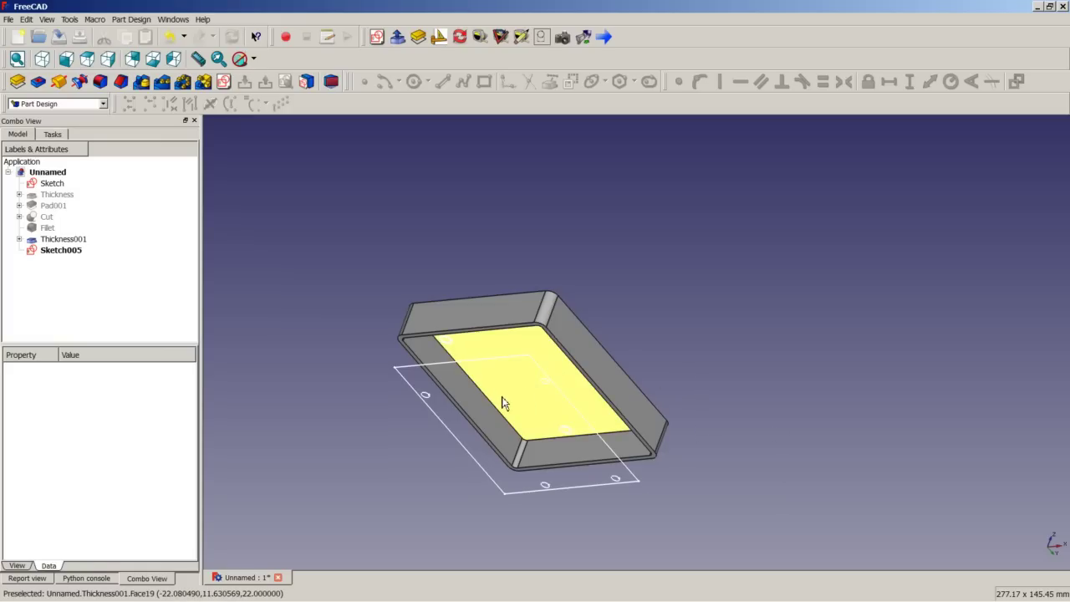
scroll(502, 402, "down", 1)
scroll(498, 396, "up", 5)
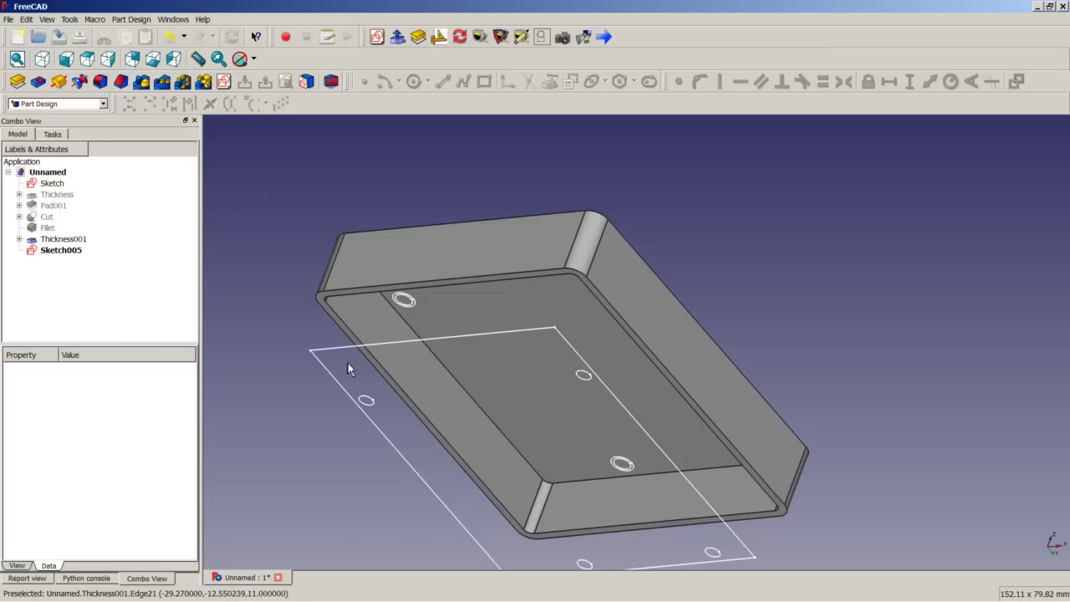
- Pad Sketch005 by 10 mm to create the four standoffs
left_click(67, 240)
left_click(67, 249)
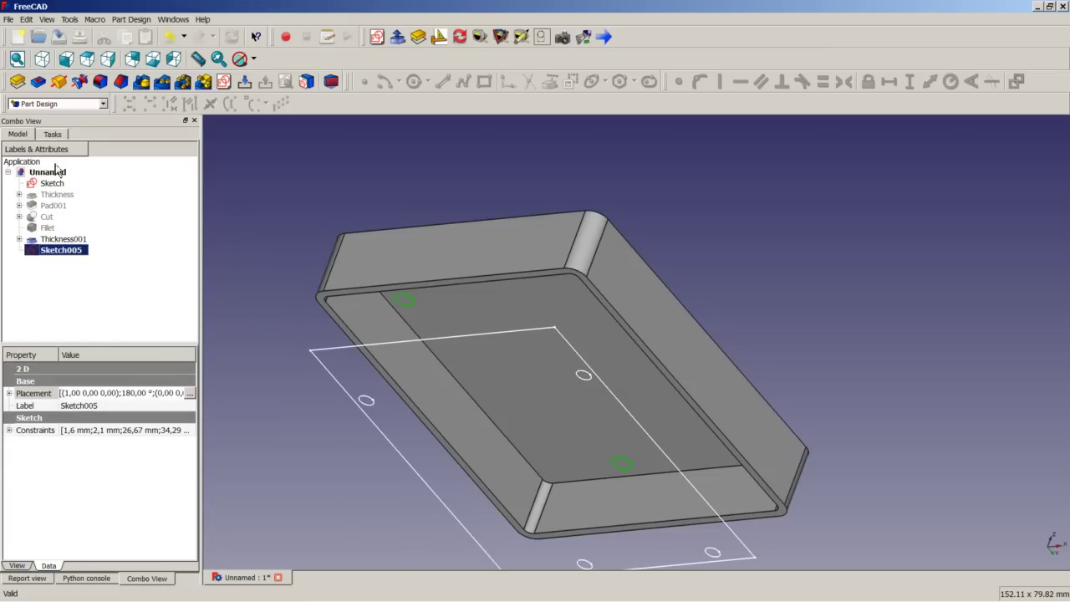
left_click(17, 81)
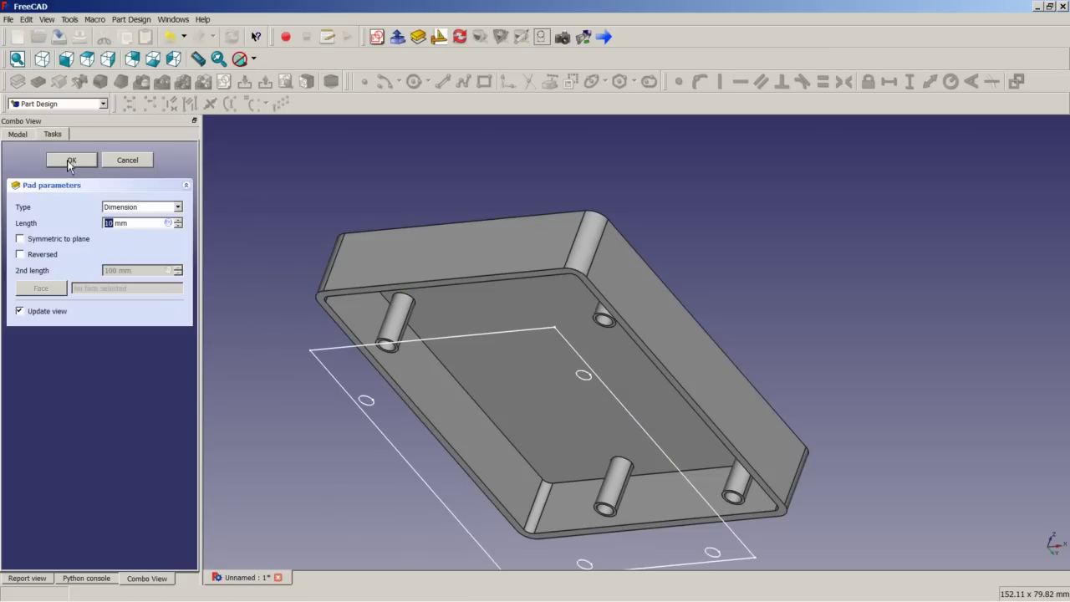
left_click(70, 161)
scroll(309, 241, "down", 2)
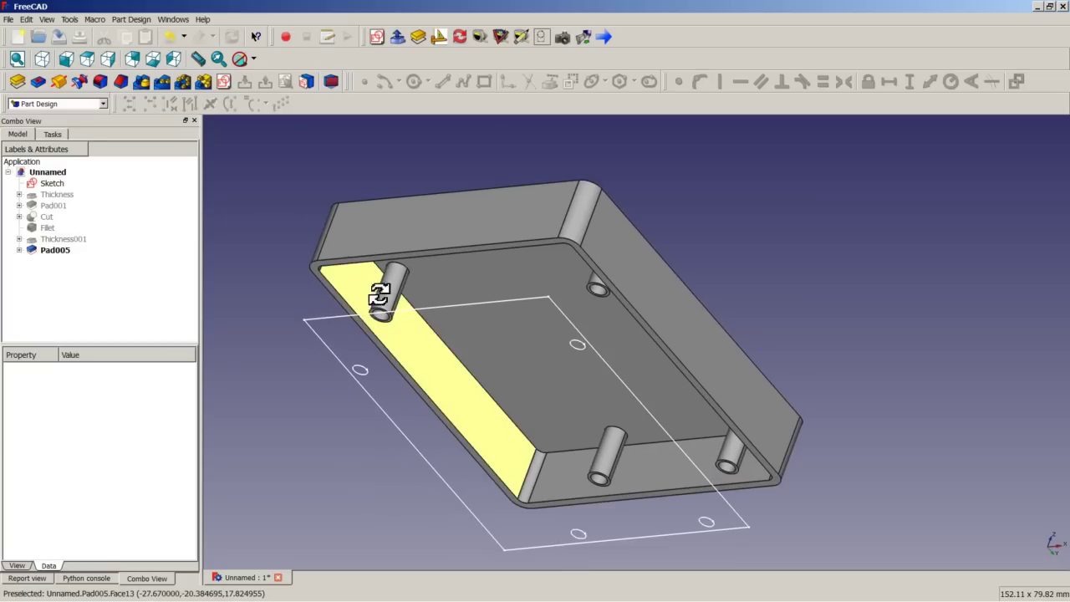
middle_click_drag(382, 286, 585, 313)
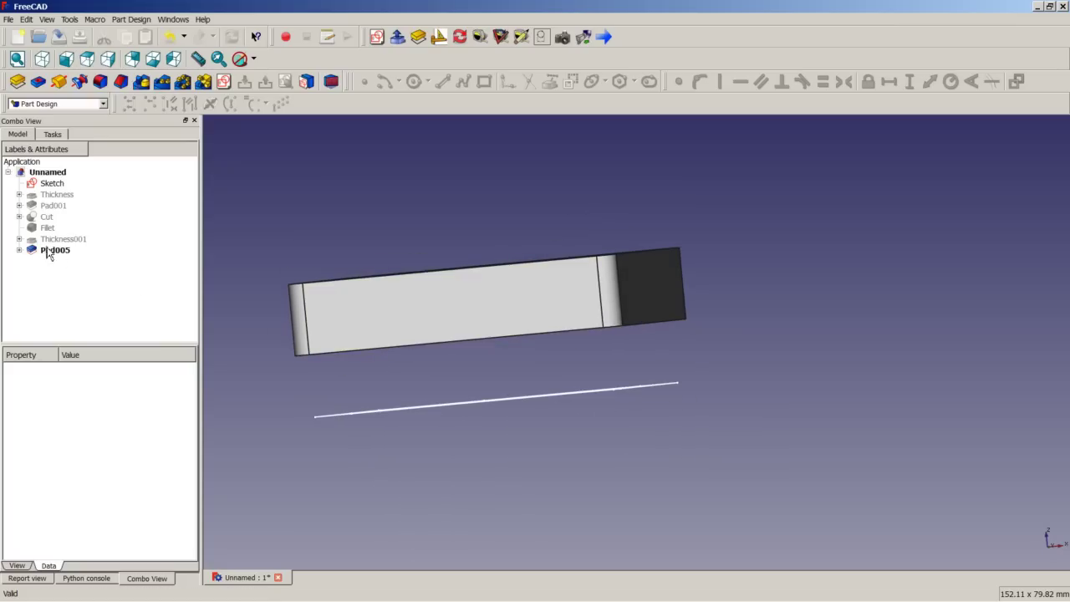
- Expand the Cut feature, check Pad003's edit panel without changes, and make Pad003 visible
left_click(19, 216)
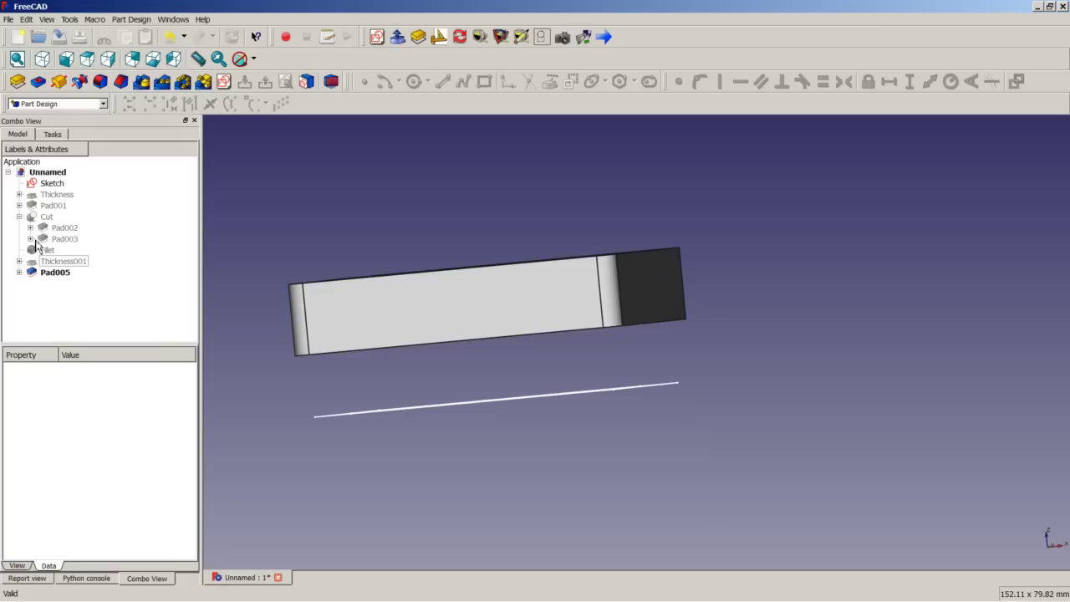
double_click(30, 243)
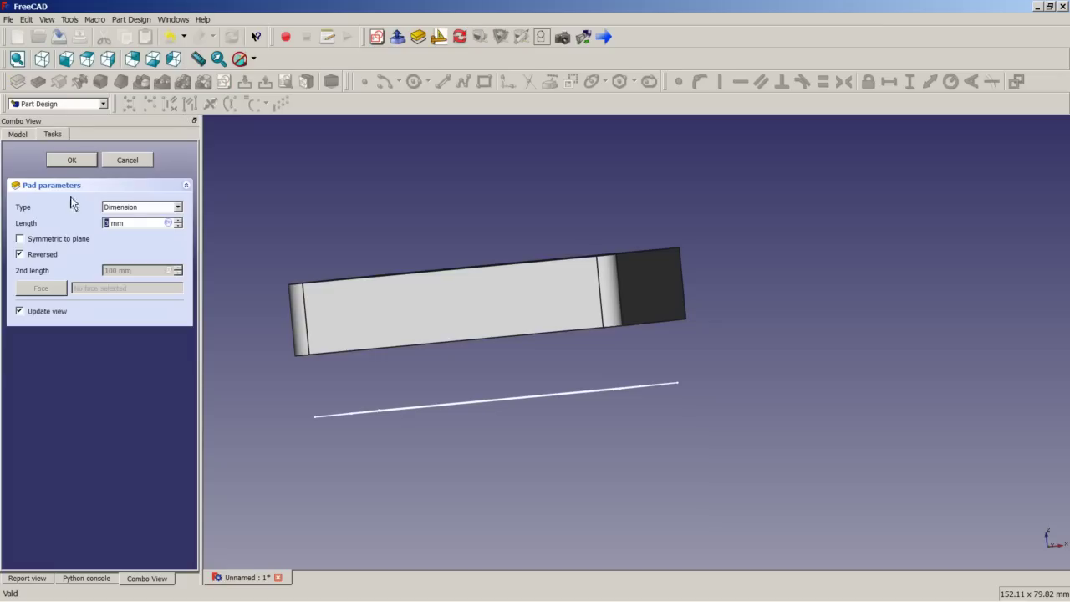
left_click(129, 159)
left_click(30, 239)
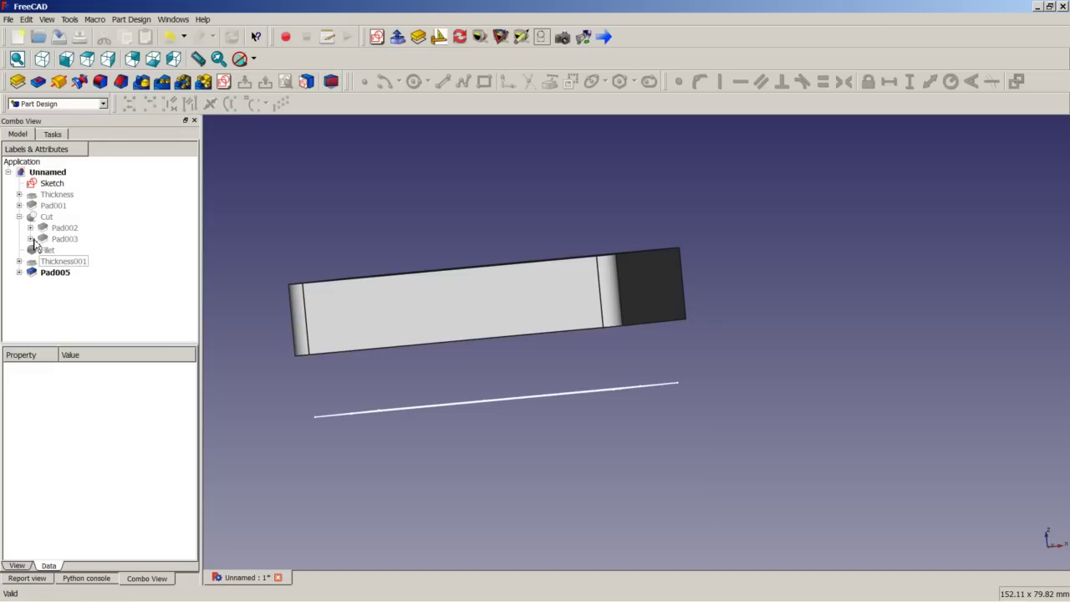
left_click(64, 239)
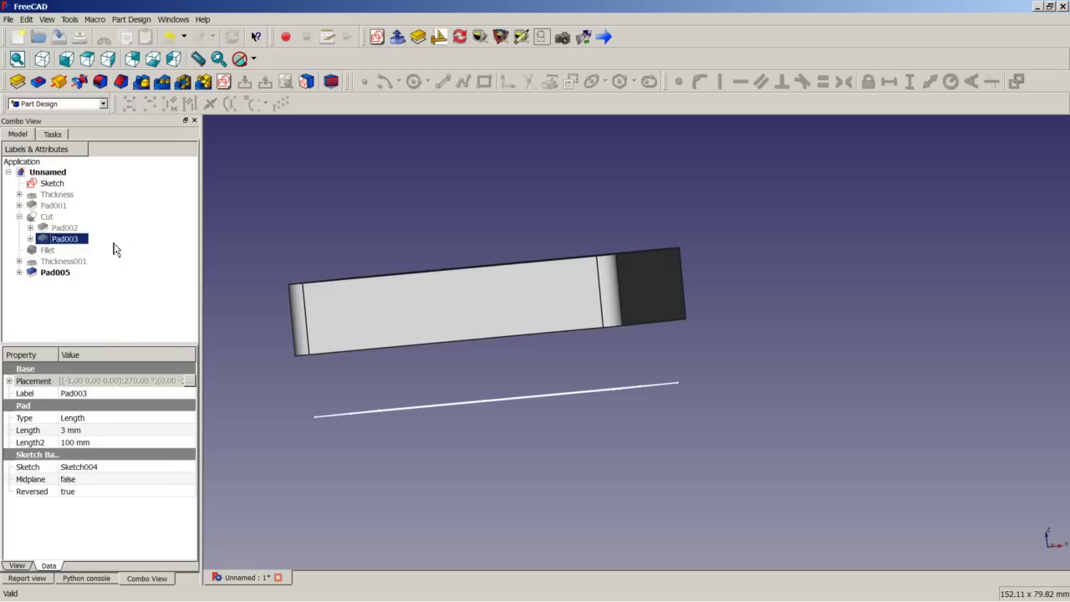
key("space")
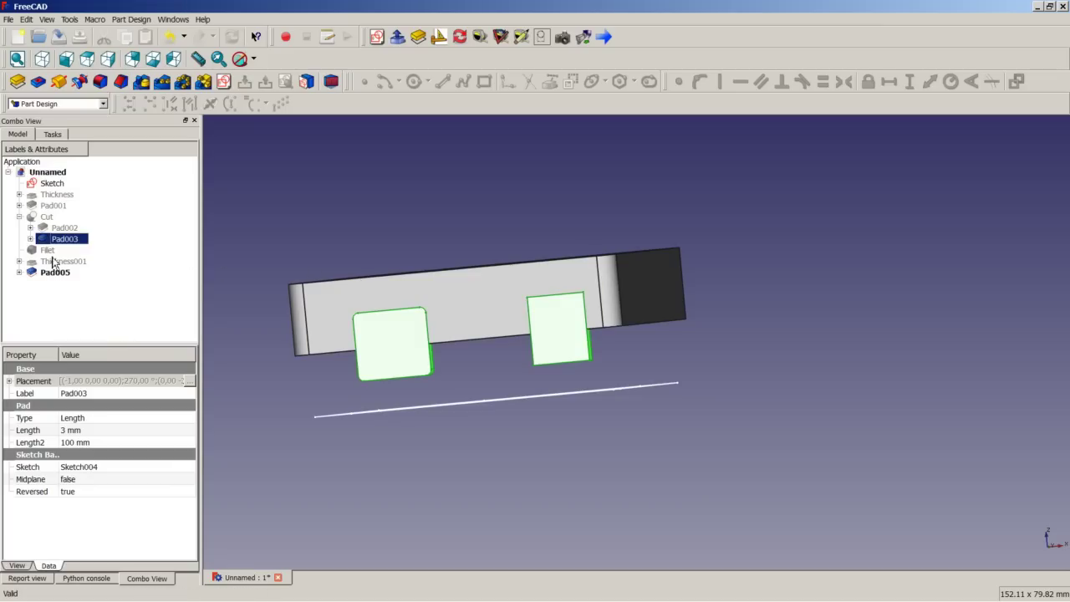
- Check the Pad003 tabs against the enclosure from above, then hide them again
right_click(73, 244)
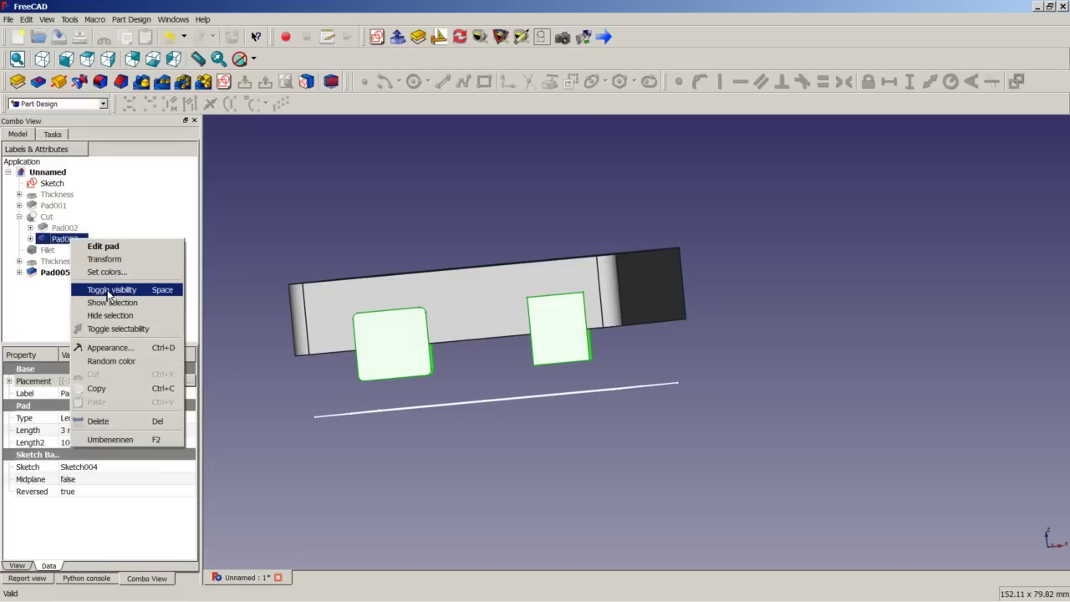
left_click(164, 297)
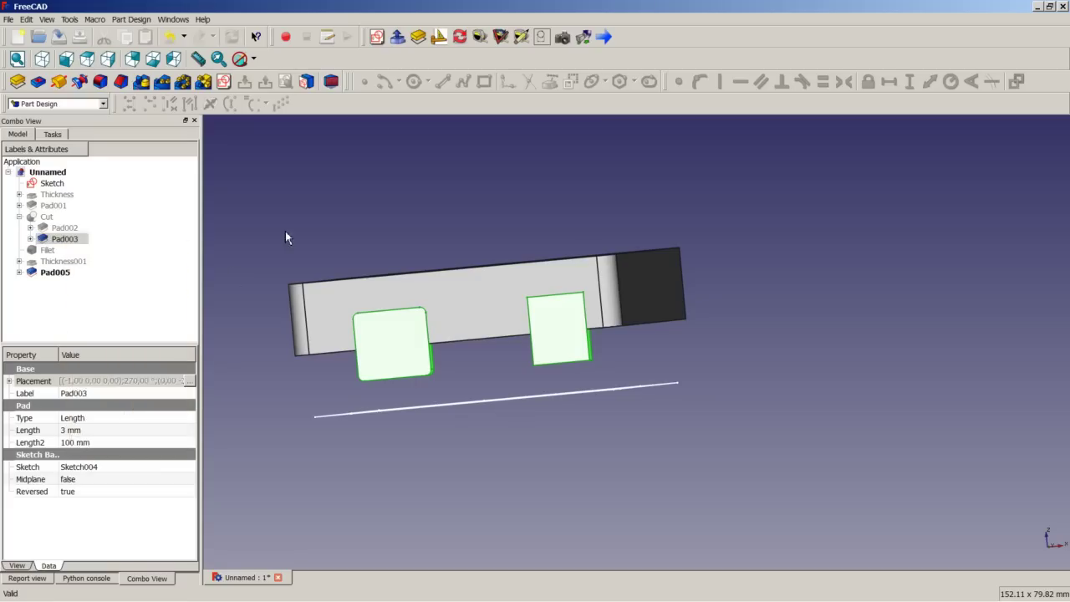
middle_click_drag(288, 234, 582, 409)
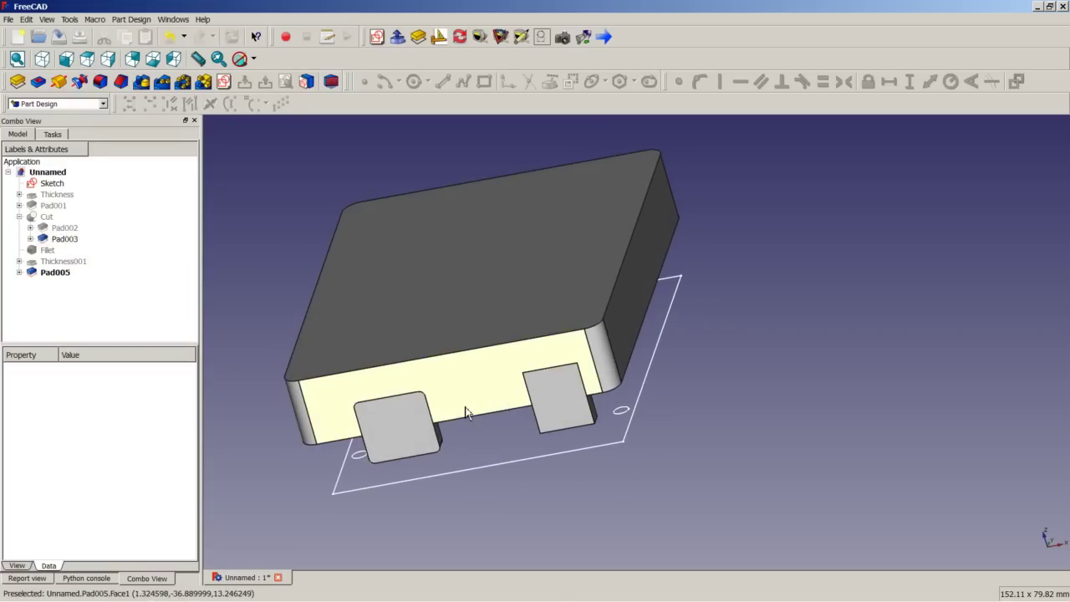
right_click(59, 239)
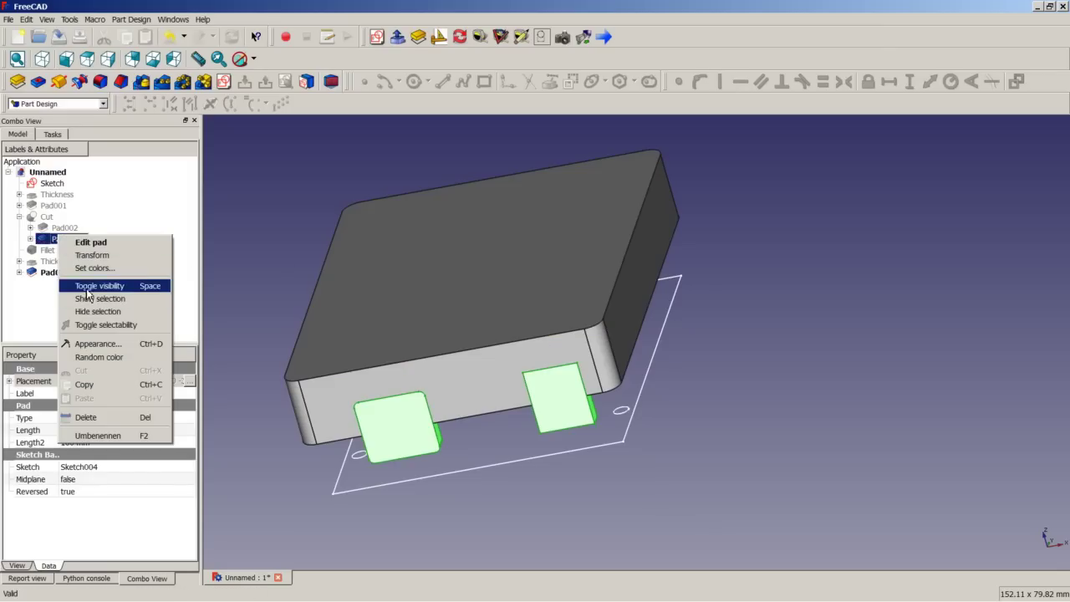
left_click(90, 288)
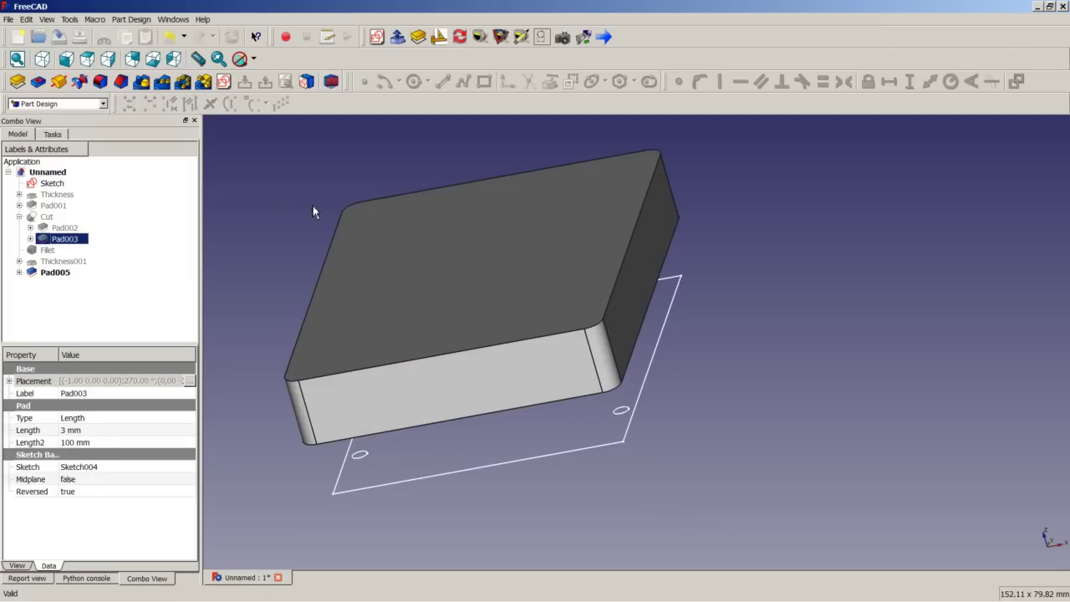
- Create a Draft clone of the Pad003 tabs
left_click(440, 36)
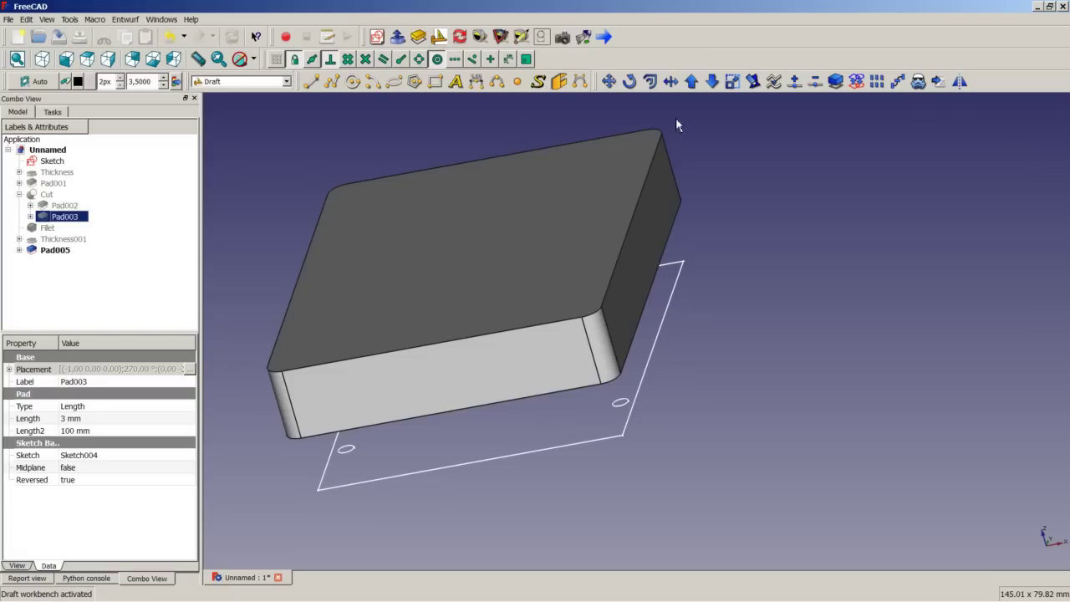
left_click(919, 81)
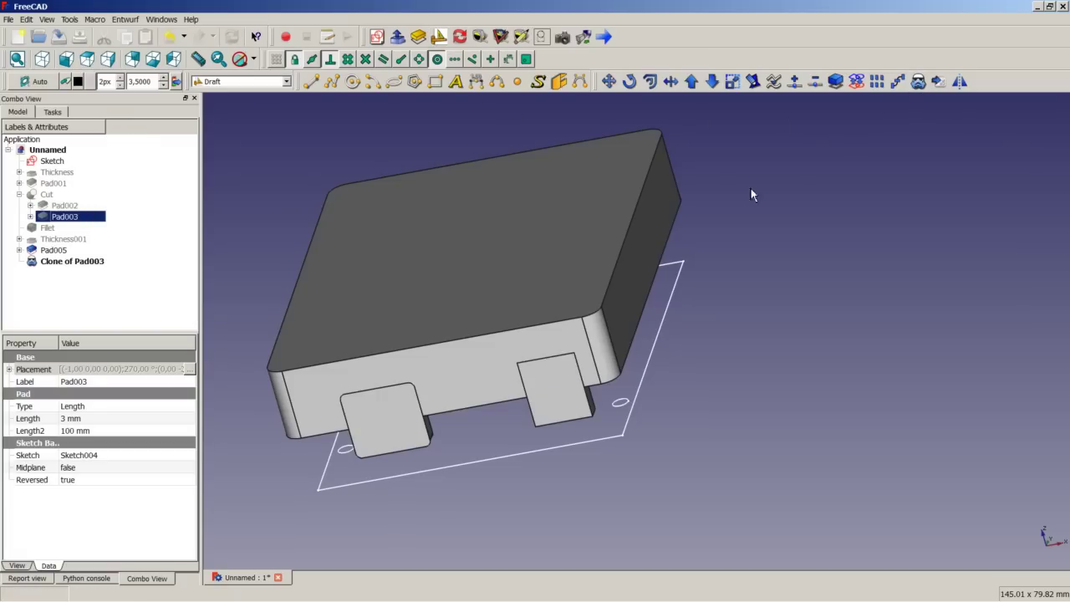
middle_click_drag(502, 219, 642, 203)
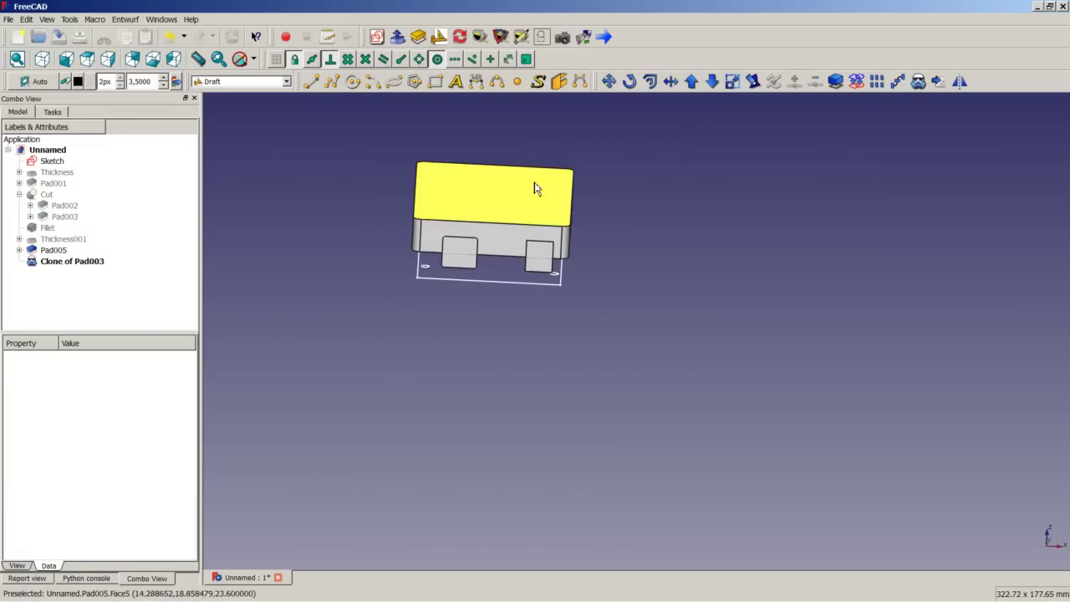
scroll(505, 158, "down", 3)
scroll(493, 168, "up", 5)
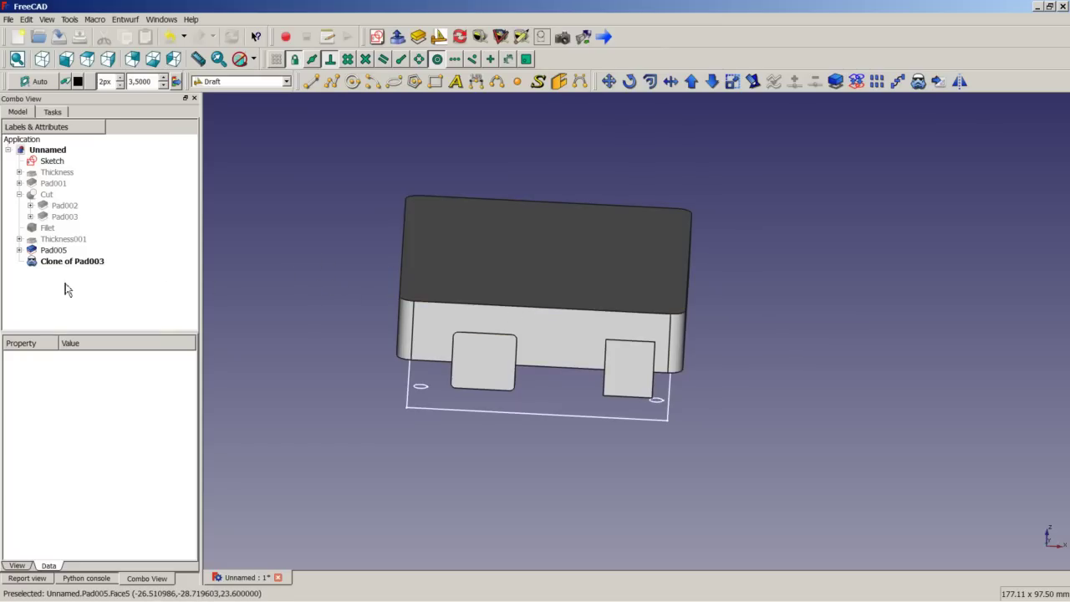
- Cut the Clone of Pad003 from Pad005 with Part Cut, producing Cut001
left_click(52, 252)
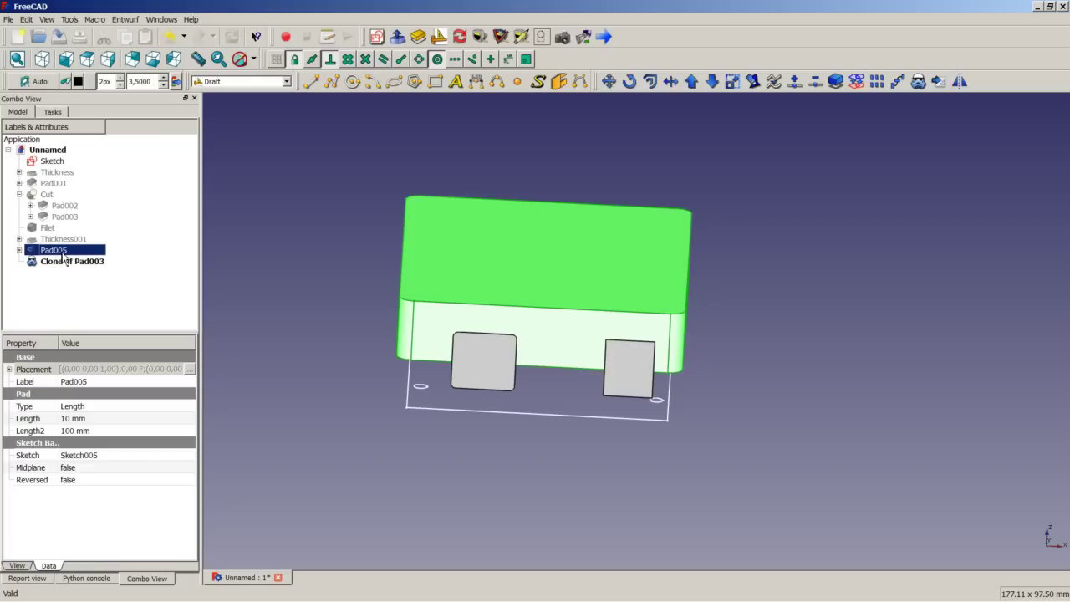
left_click(67, 262, "ctrl")
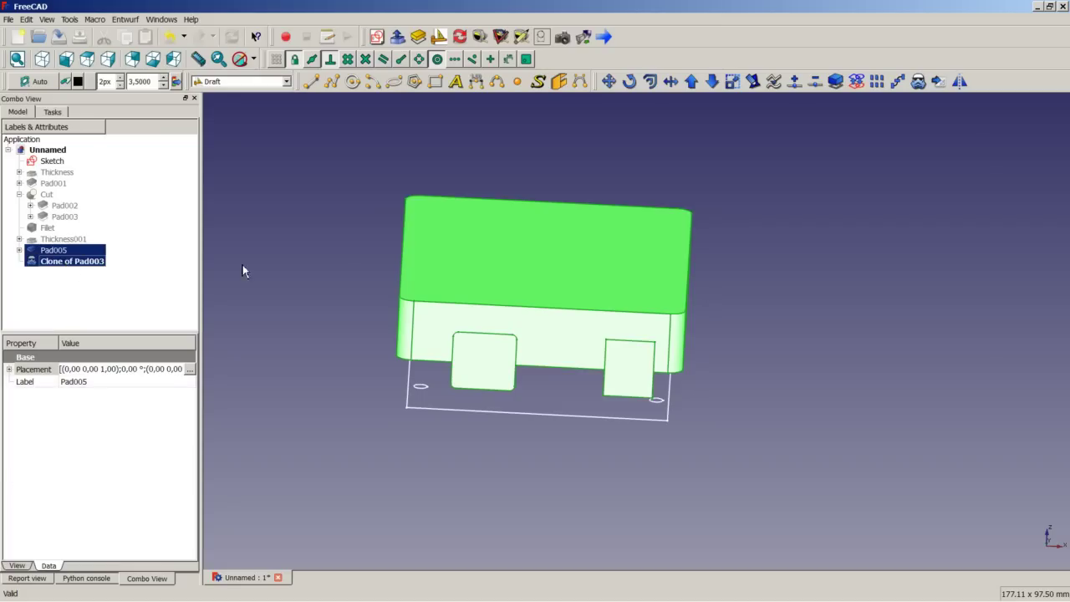
left_click(219, 82)
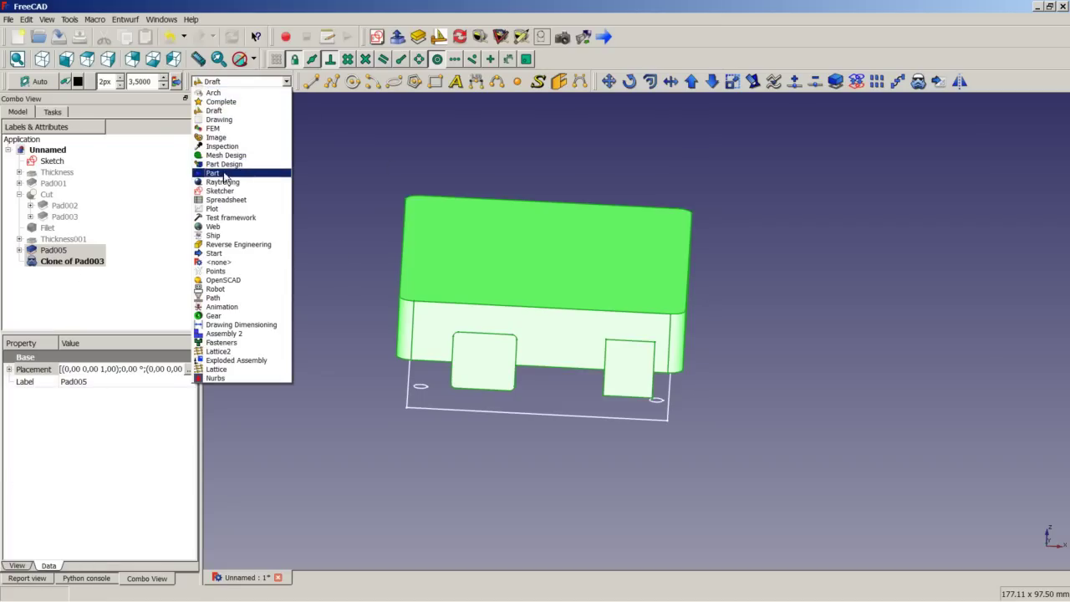
left_click(213, 173)
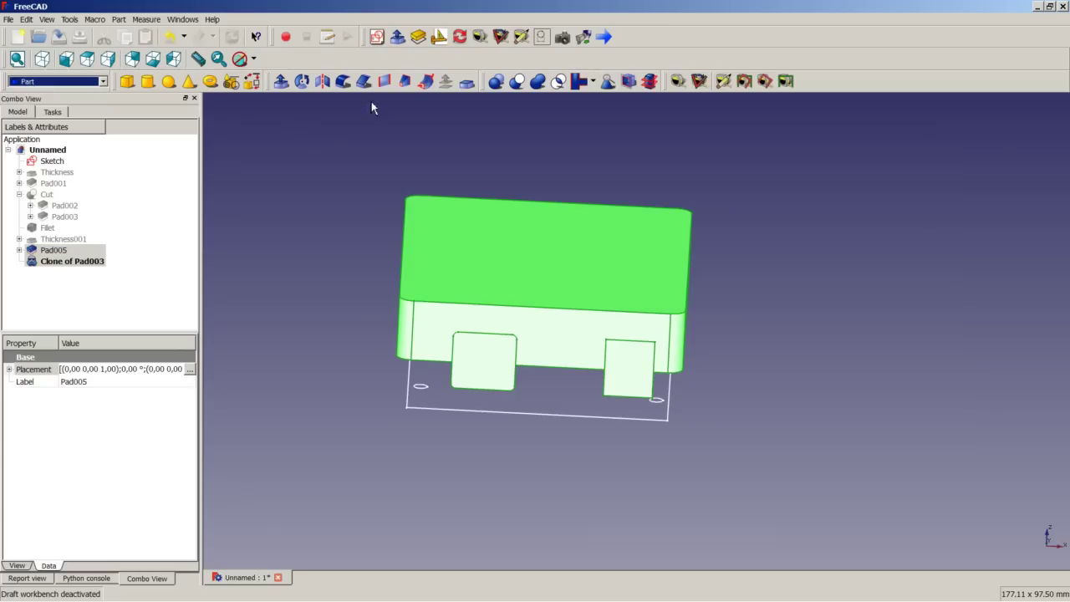
left_click(517, 81)
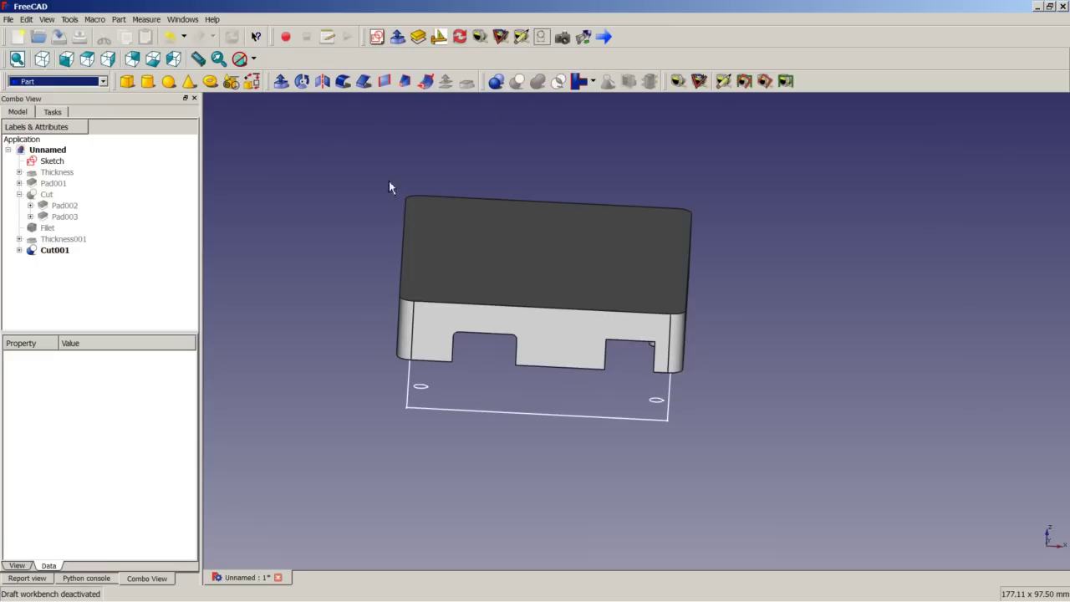
- Inspect the notches, fit an isometric view, select the top face, and switch to Part Design
middle_click_drag(275, 184, 630, 241)
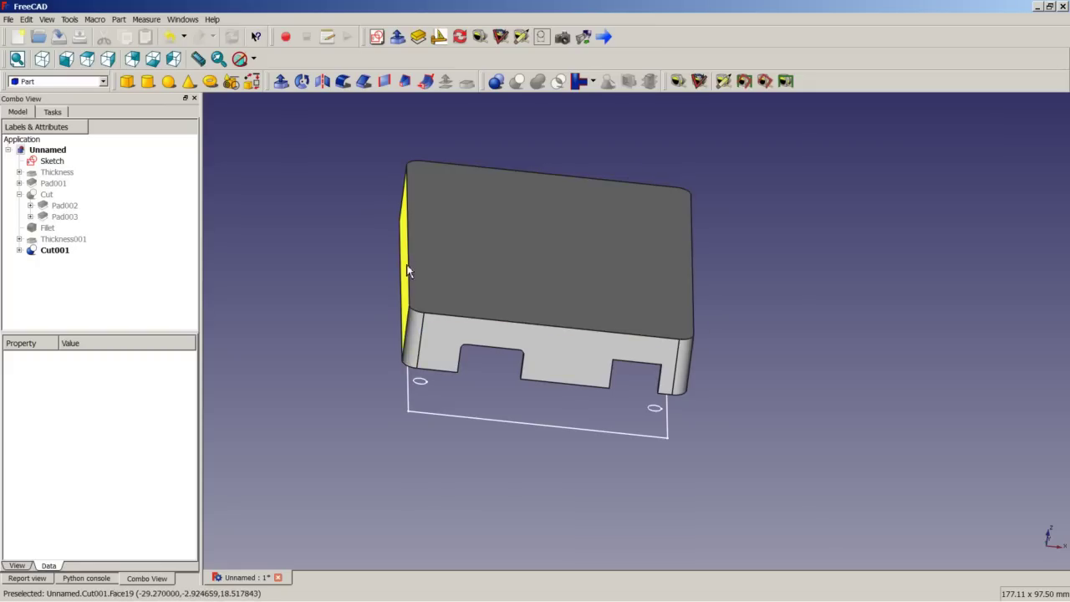
middle_click_drag(604, 312, 560, 276)
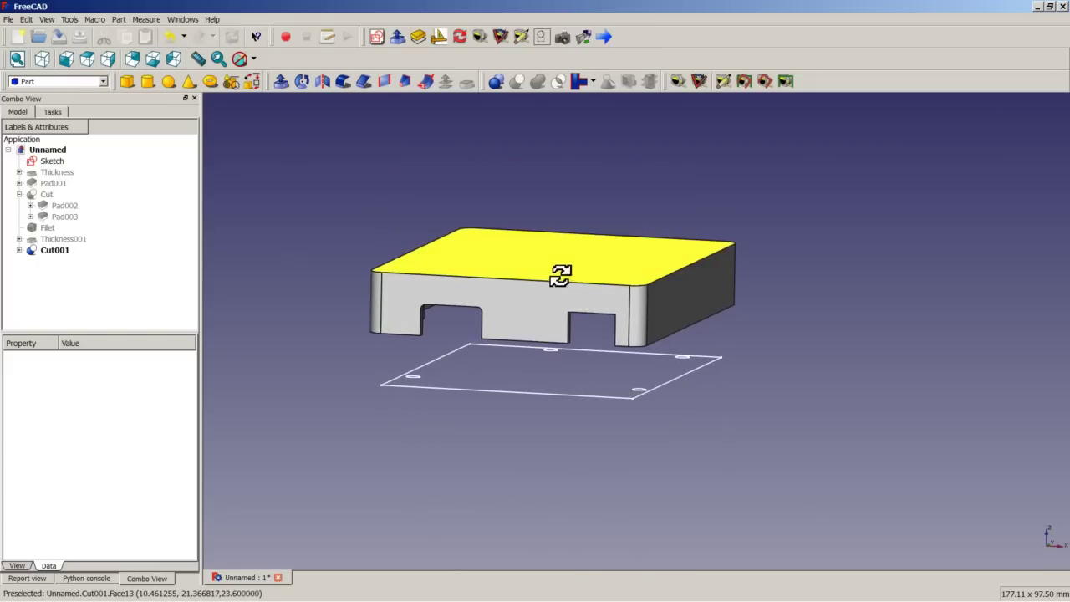
left_click(42, 59)
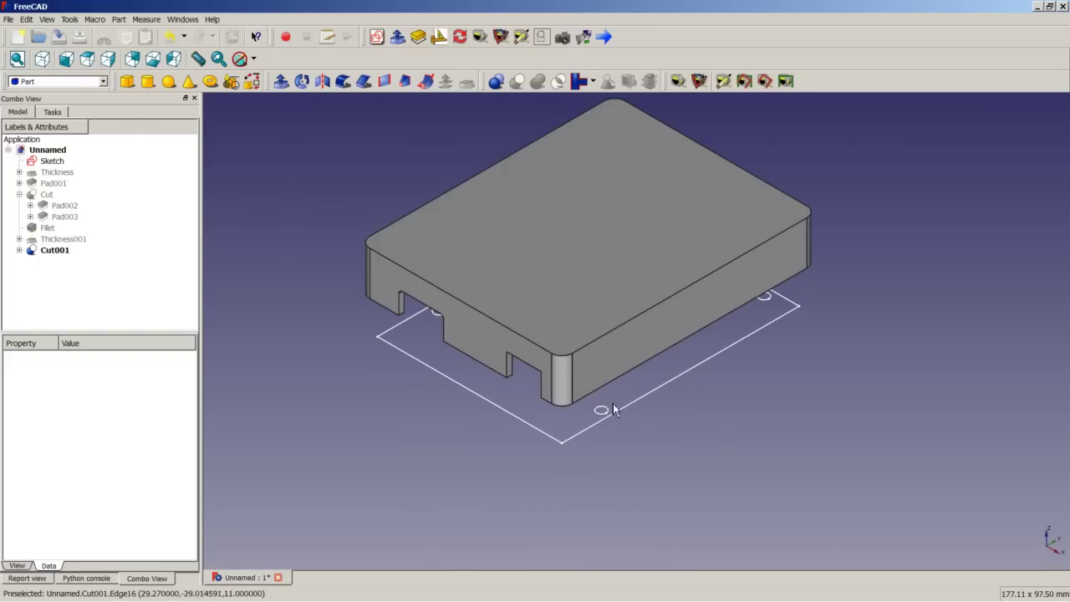
right_click(785, 430)
left_click(804, 436)
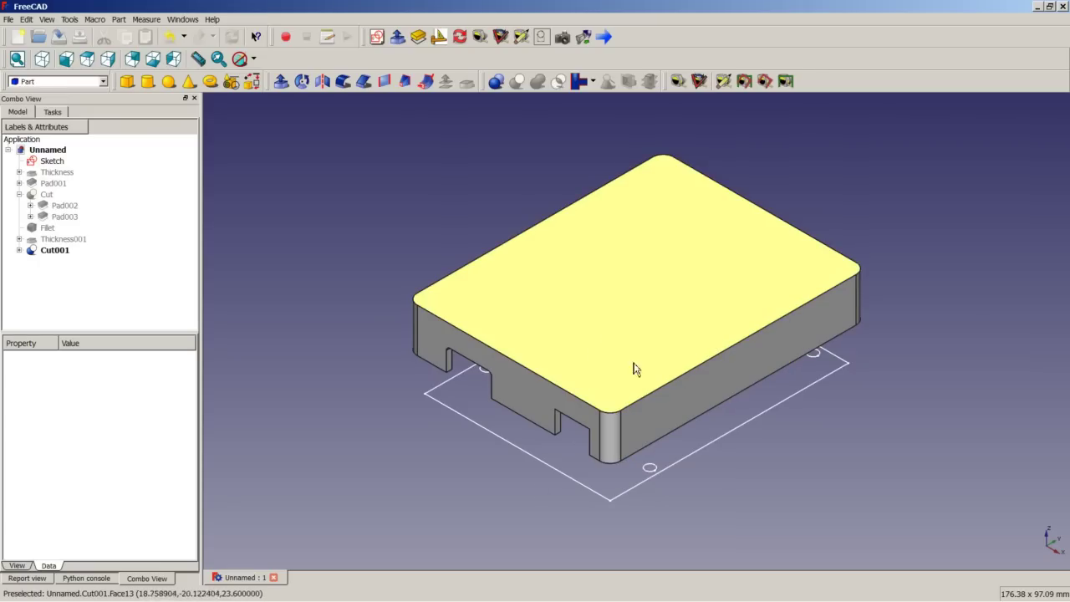
left_click(602, 255)
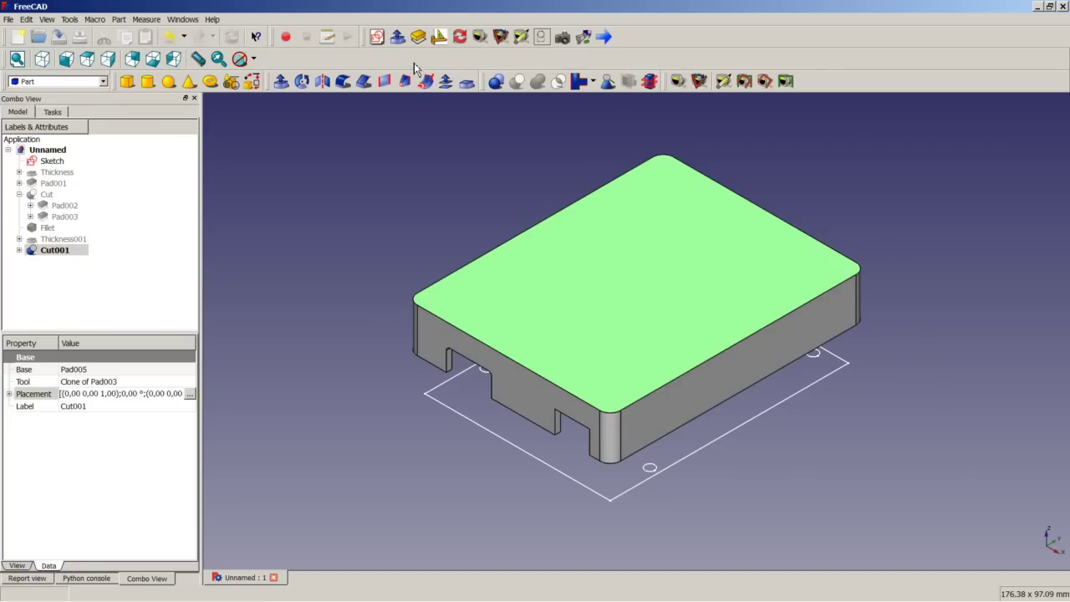
left_click(419, 39)
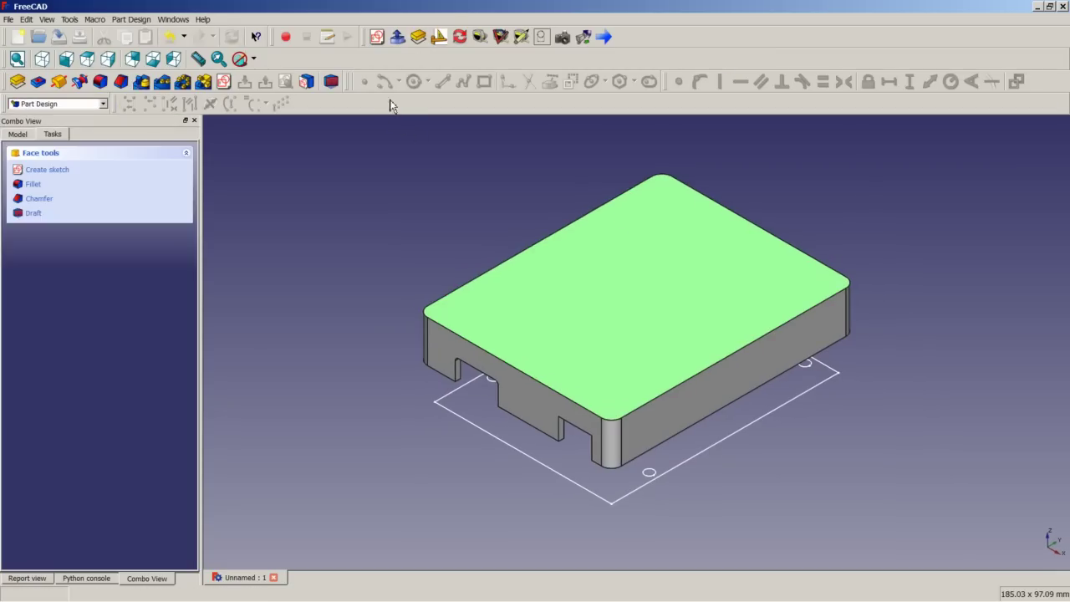
- Start a new sketch on the top face and draw the two narrow slot rectangles
left_click(376, 38)
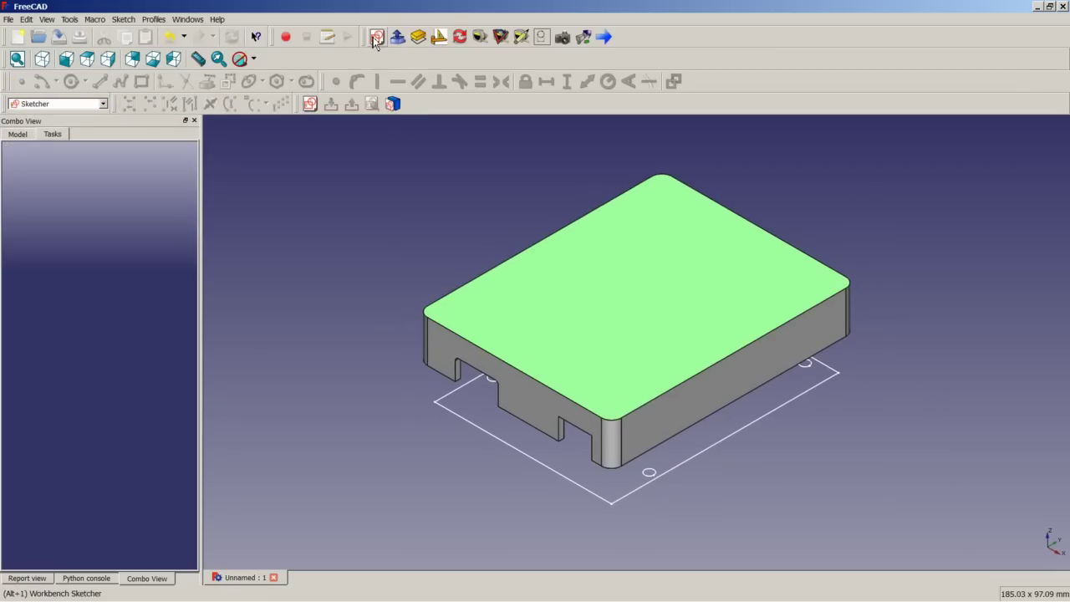
left_click(419, 37)
left_click(224, 84)
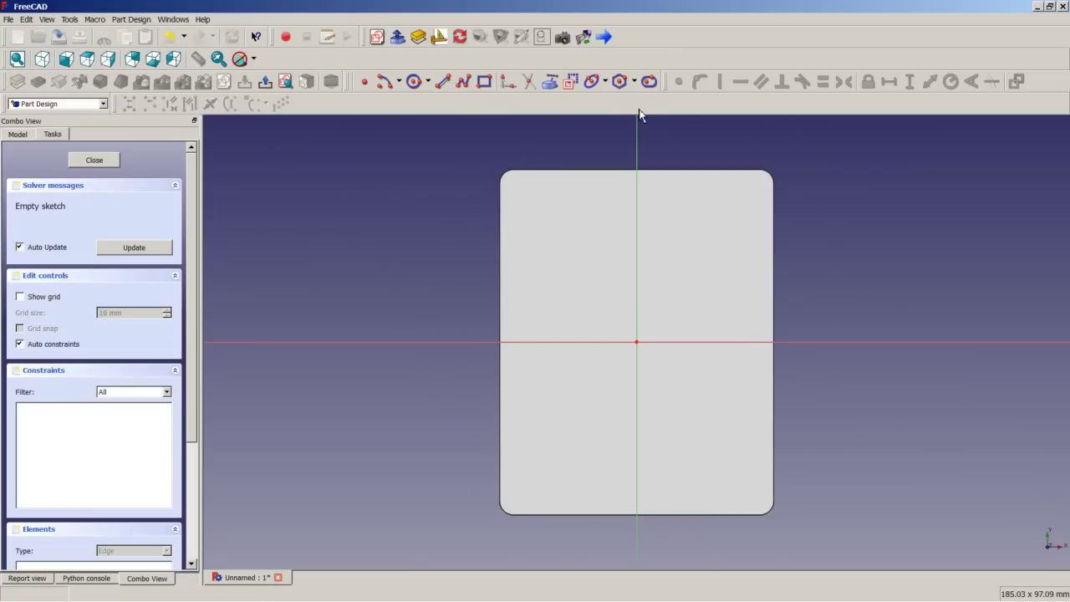
left_click(570, 84)
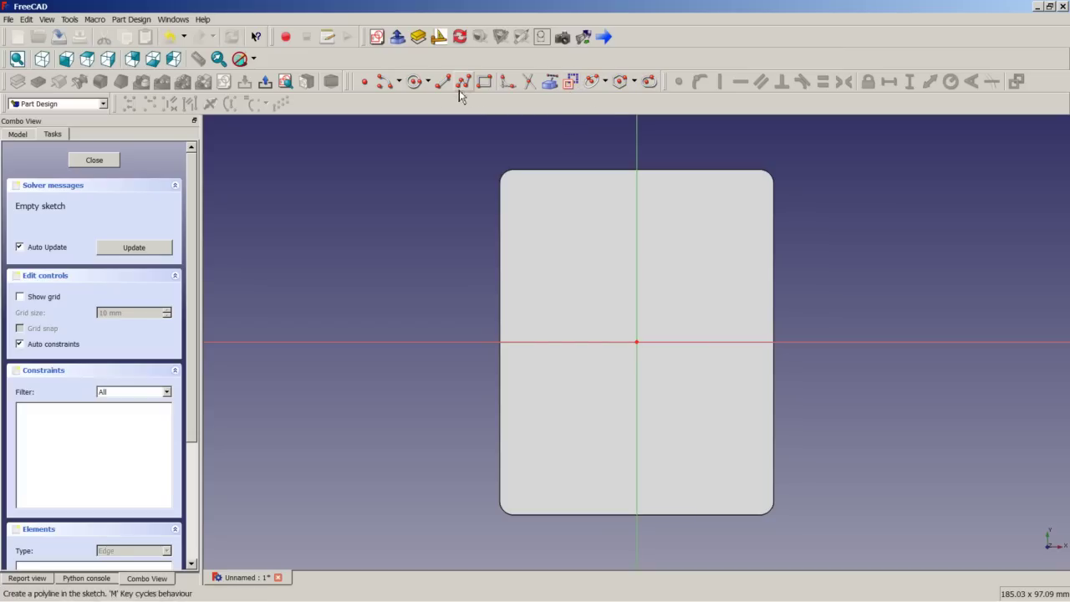
left_click(484, 82)
left_click(529, 211)
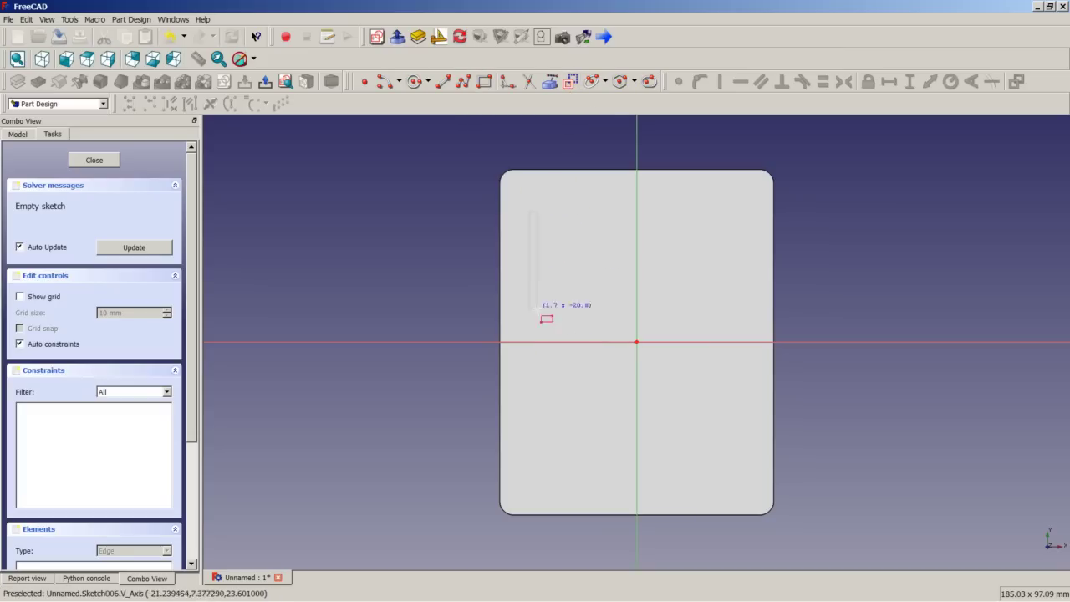
left_click(548, 381)
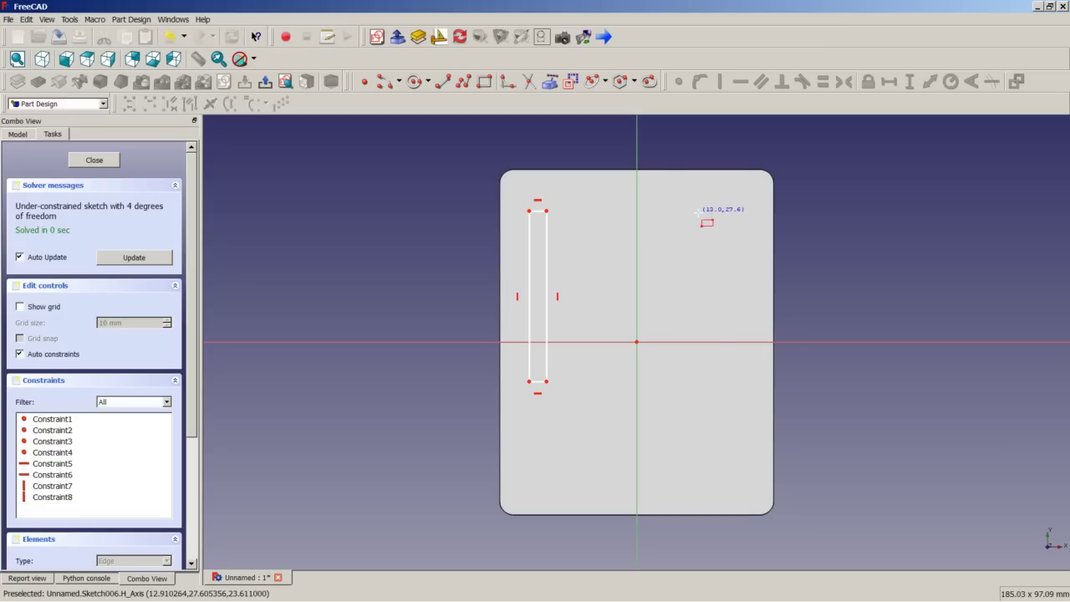
left_click(698, 212)
left_click(715, 391)
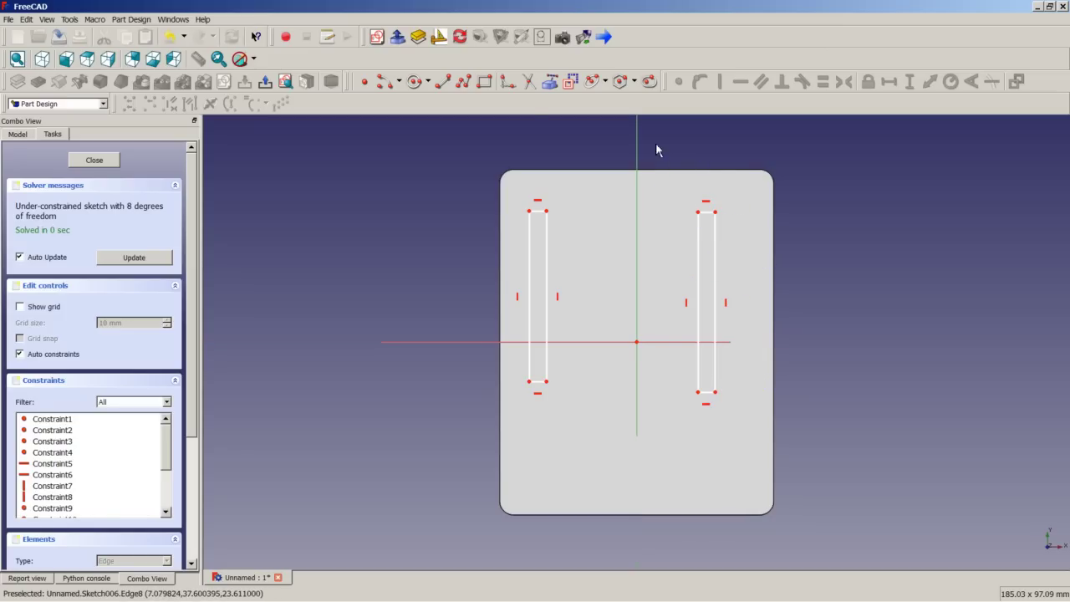
- Join the rectangles' top inner corners with a construction line and select it
left_click(571, 81)
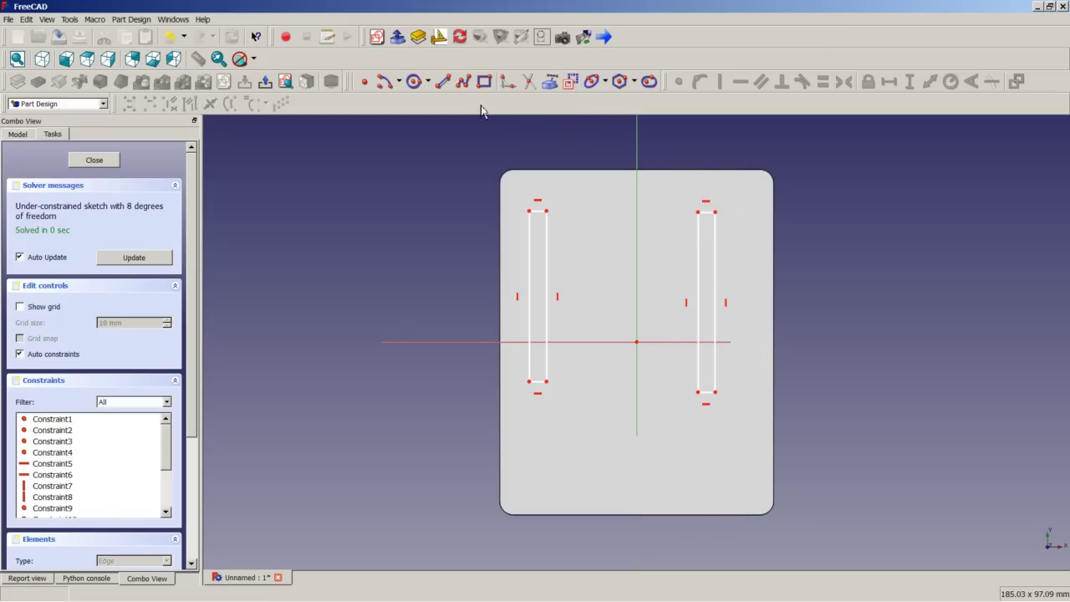
left_click(443, 81)
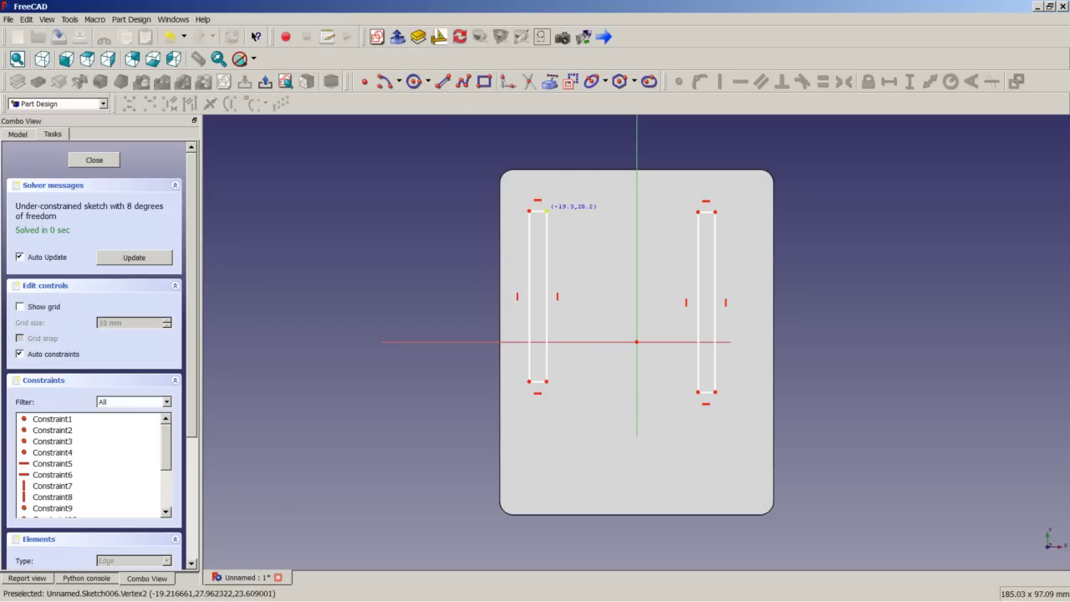
left_click(546, 211)
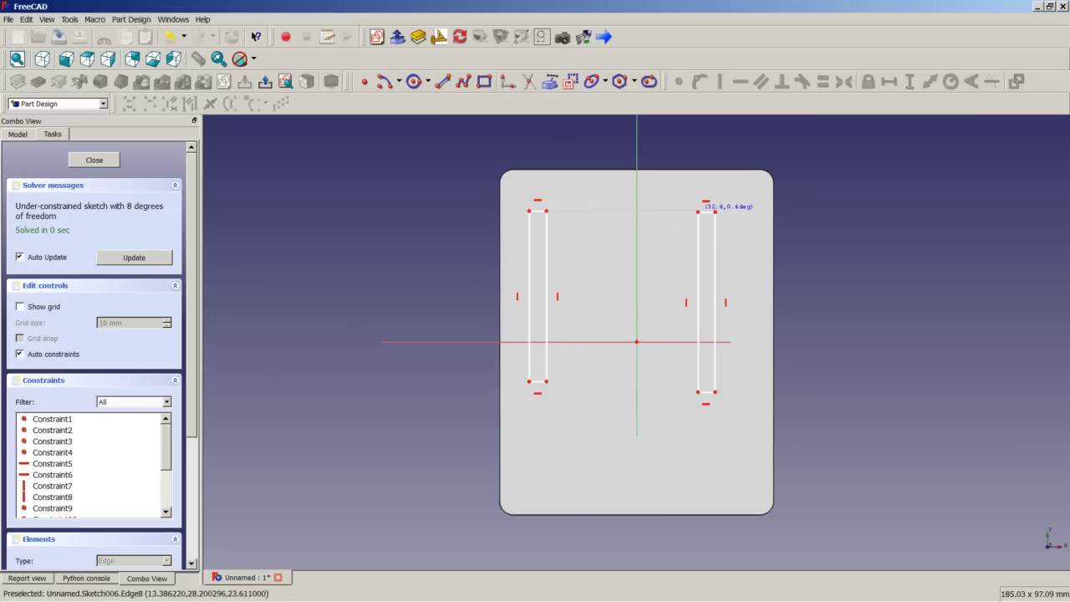
left_click(698, 210)
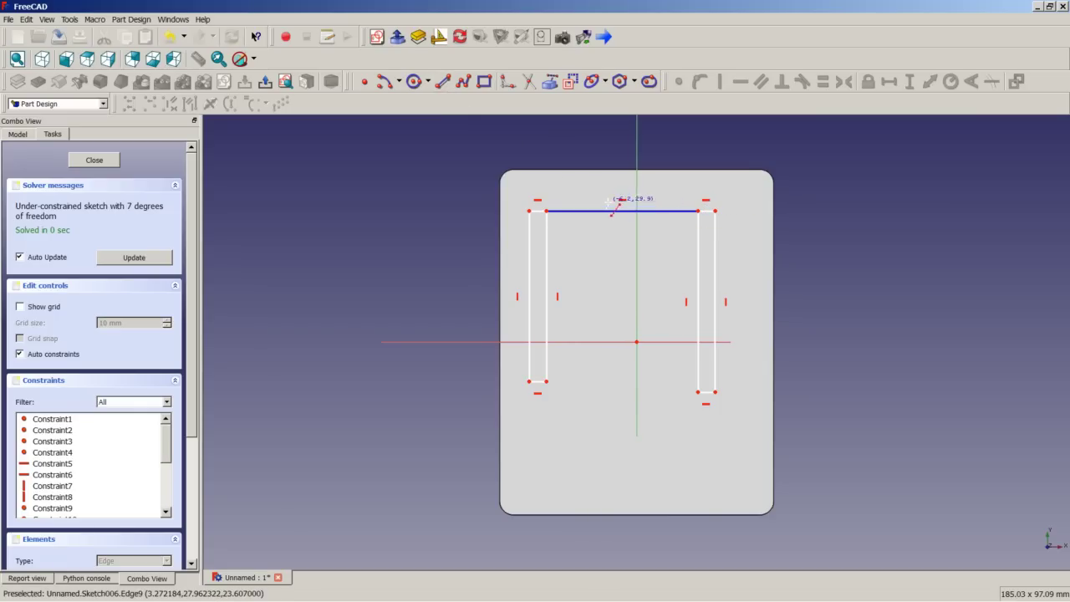
scroll(573, 217, "up", 10)
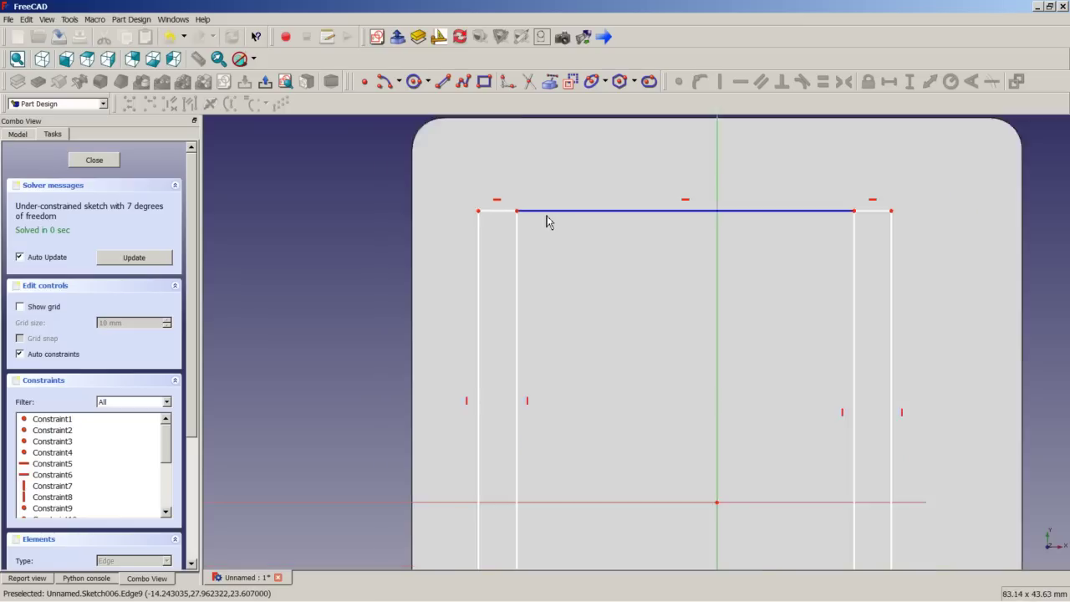
scroll(541, 219, "down", 8)
left_click(601, 210)
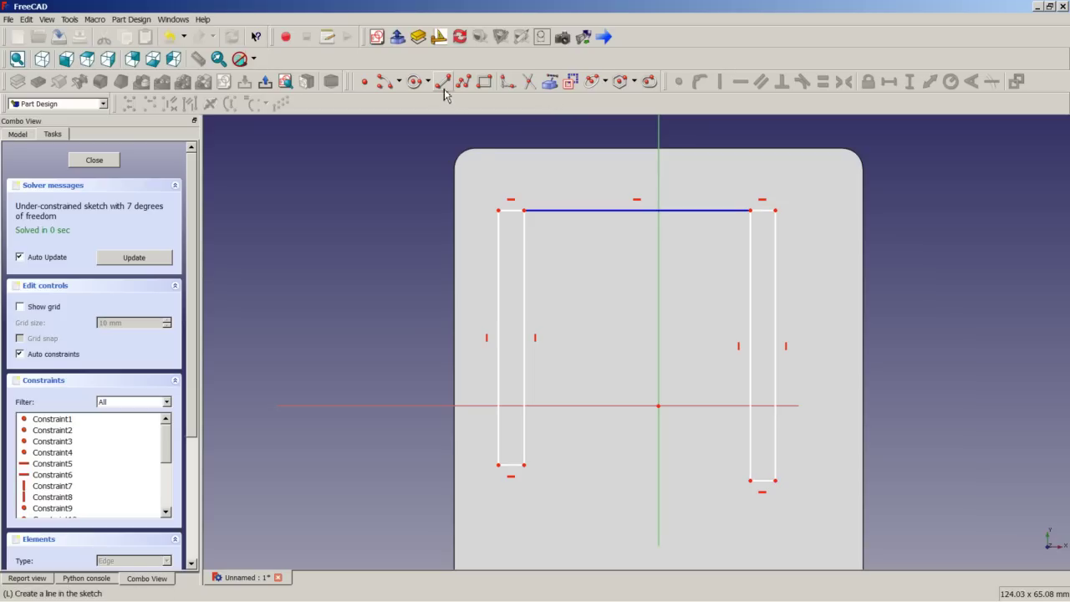
- Constrain the left slot's inner bottom corner 22,3 mm horizontally from the sketch centre
left_click(526, 469)
left_click(526, 469)
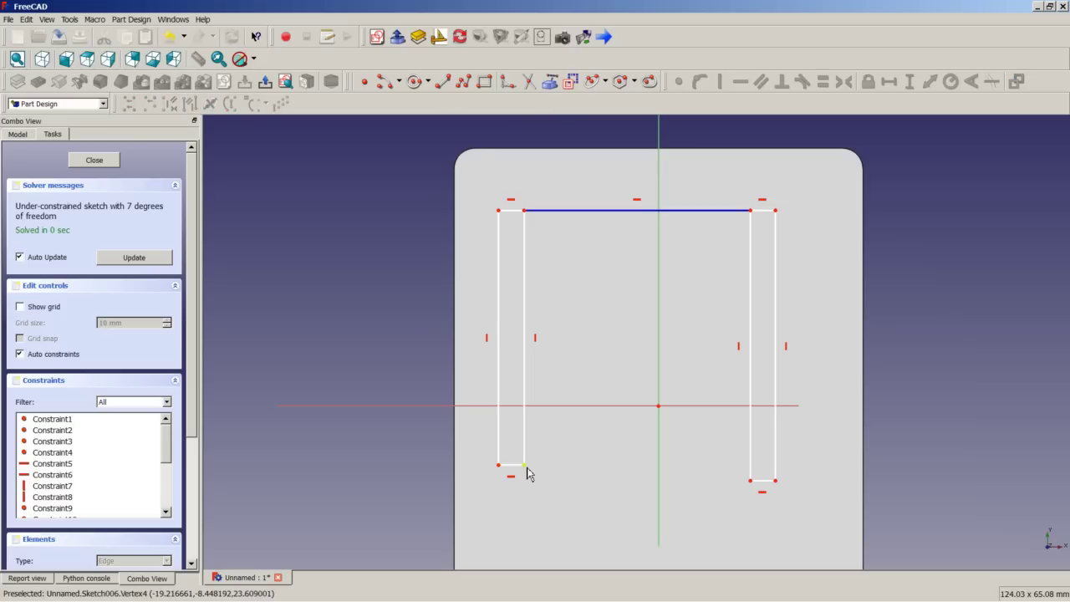
left_click(525, 469)
left_click(660, 414)
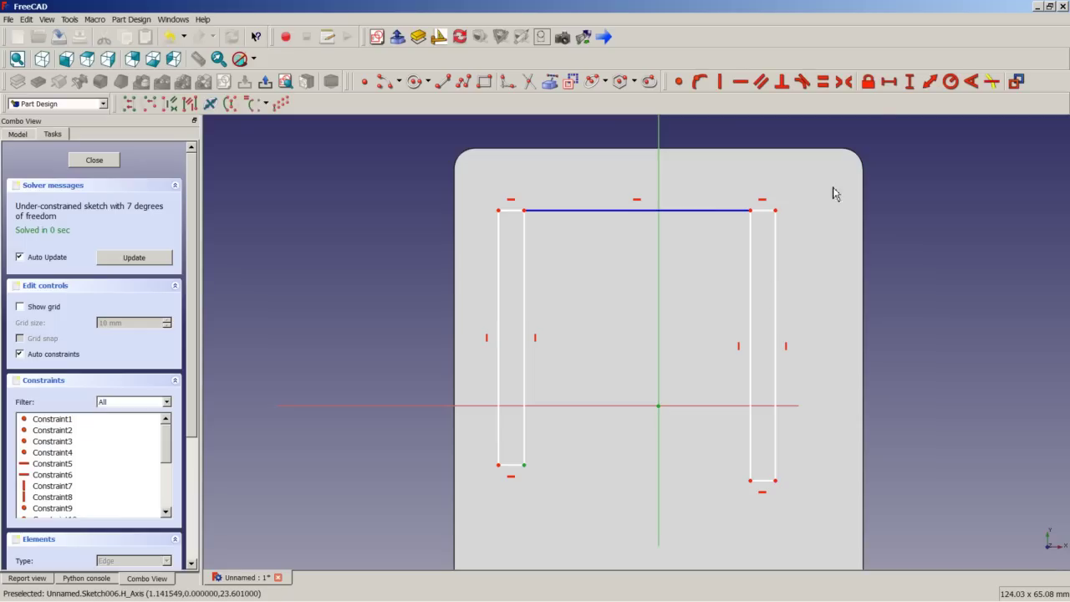
left_click(888, 81)
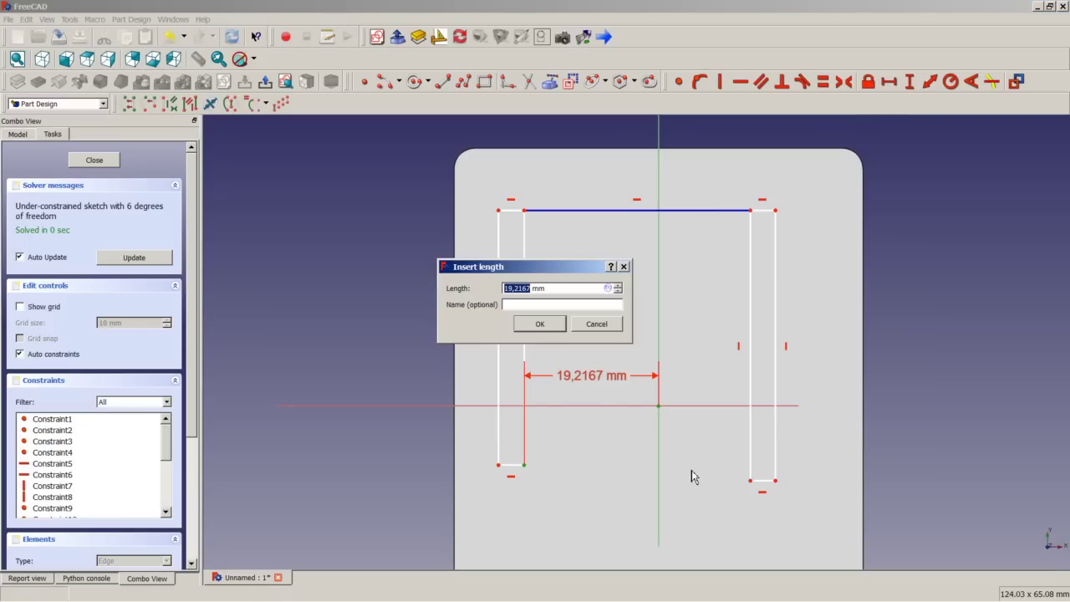
type("2")
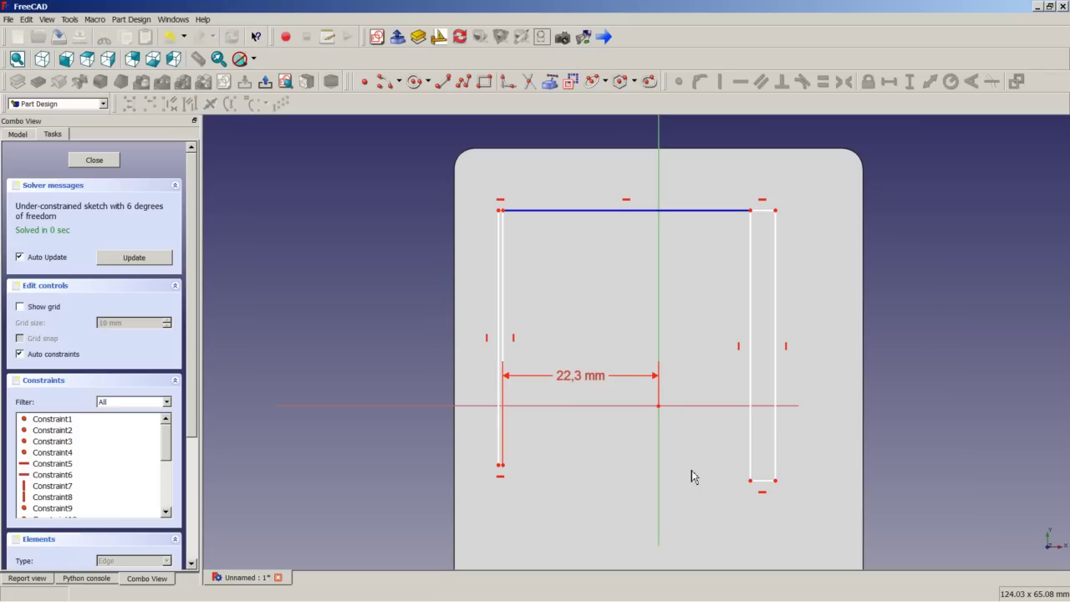
scroll(528, 408, "down", 1)
scroll(540, 394, "up", 2)
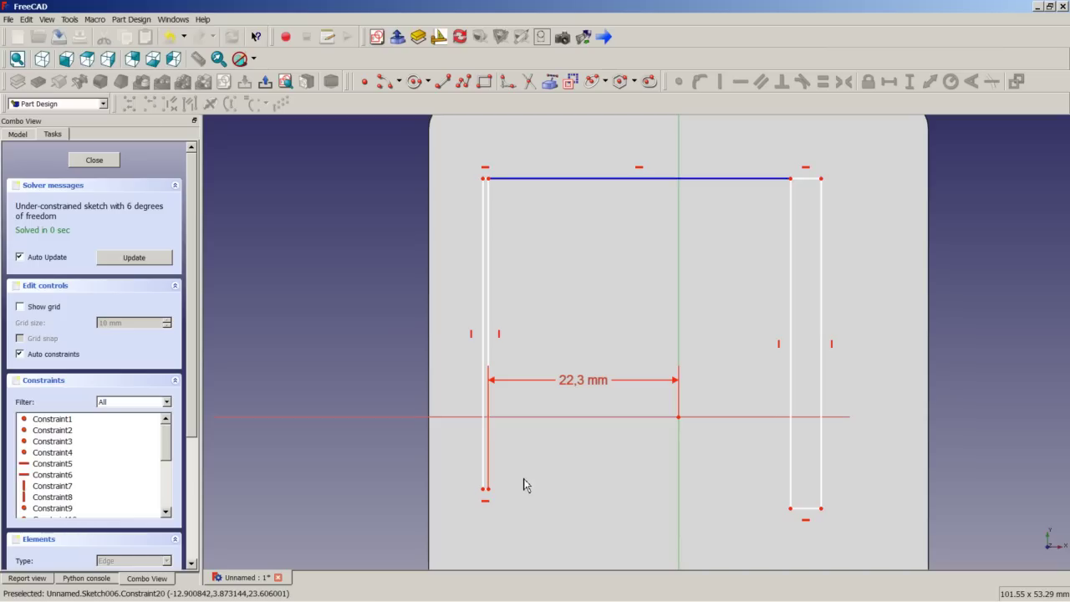
scroll(513, 494, "up", 2)
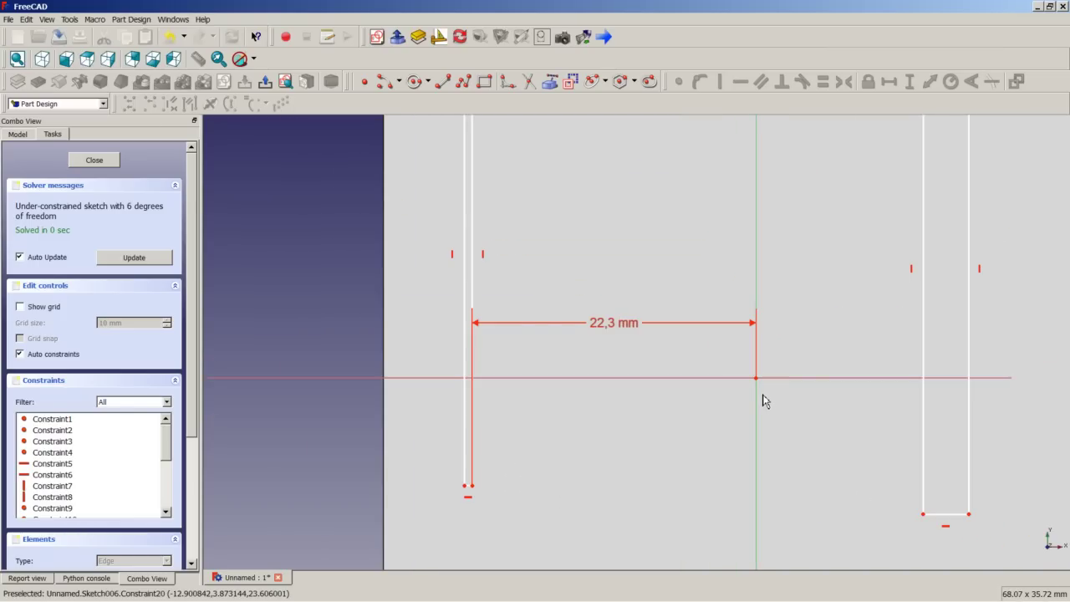
- Constrain the right slot's inner bottom corner 22,3 mm horizontally from the origin
left_click(757, 380)
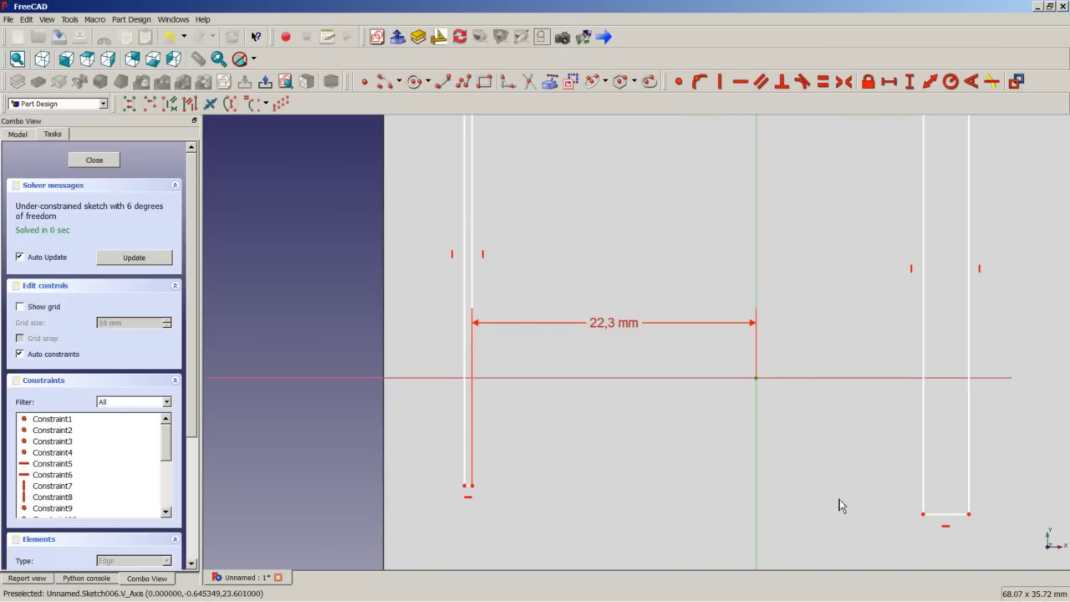
left_click(923, 515)
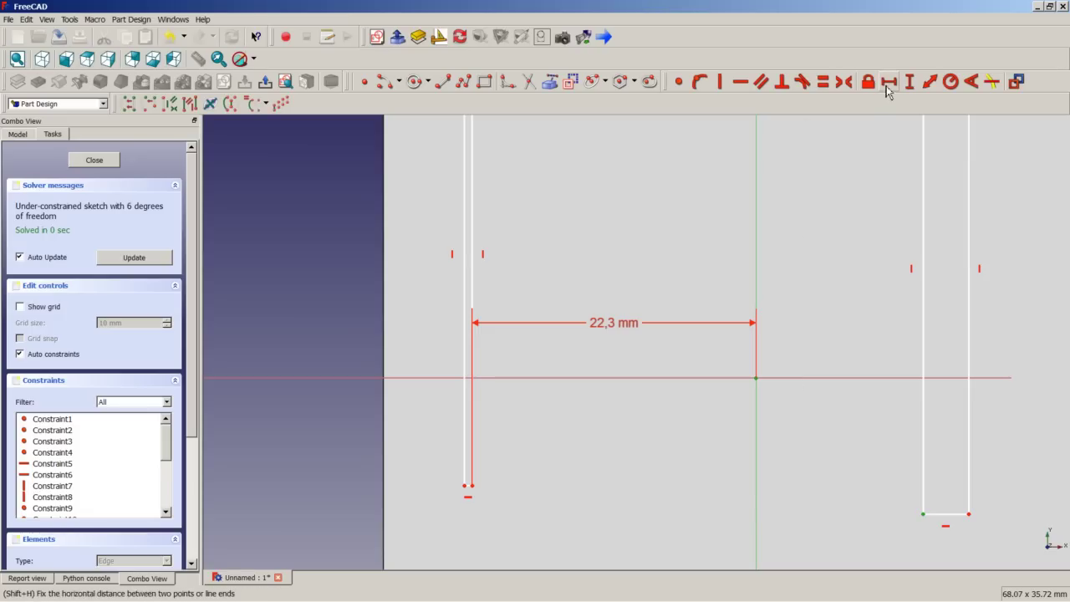
left_click(888, 83)
type("22,3")
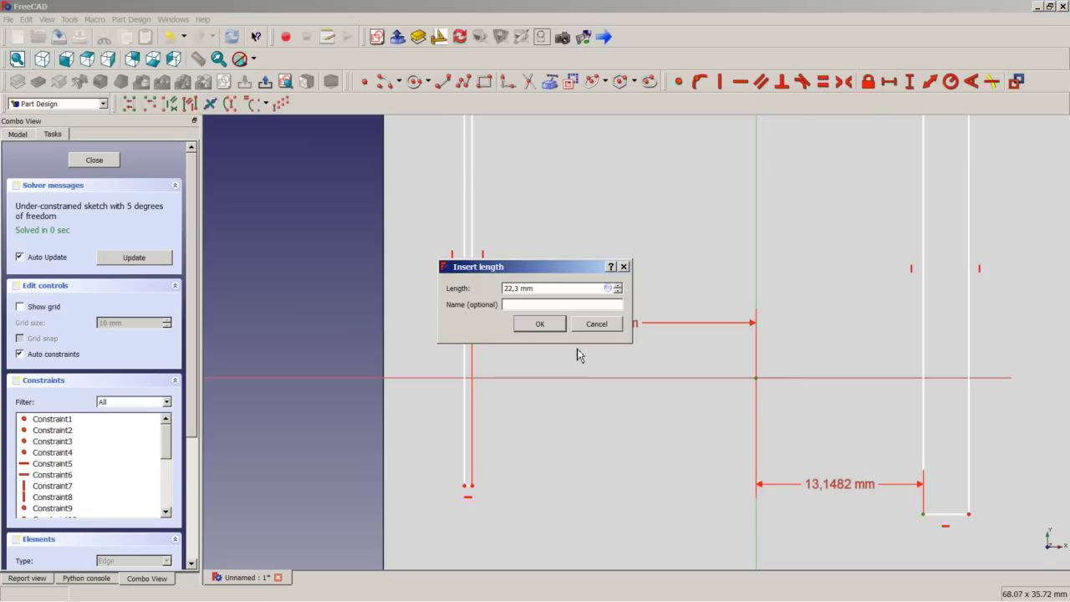
key("Return")
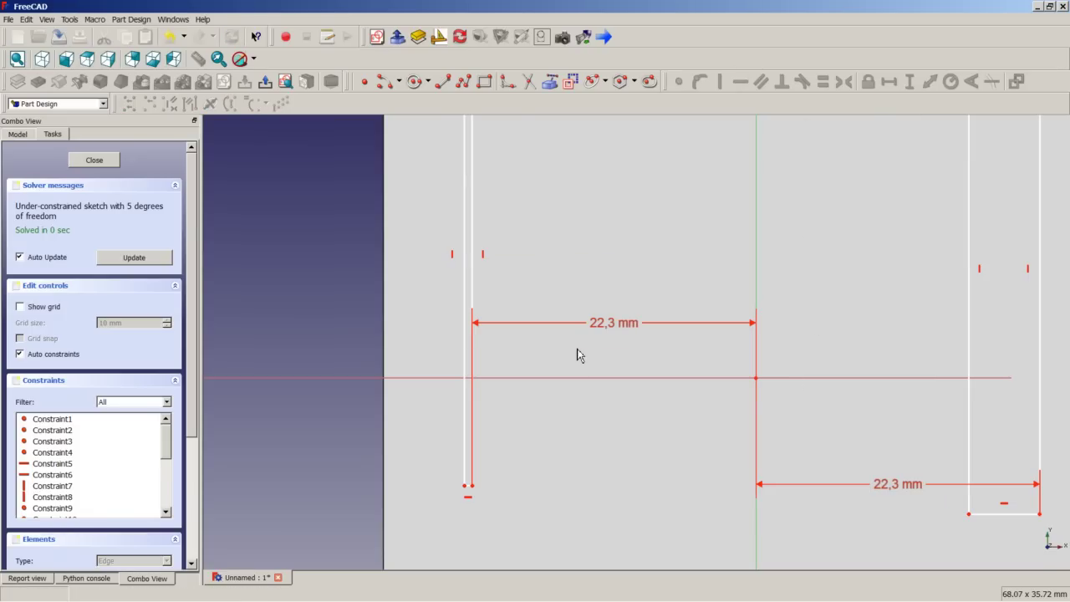
scroll(693, 325, "down", 4)
scroll(835, 263, "up", 2)
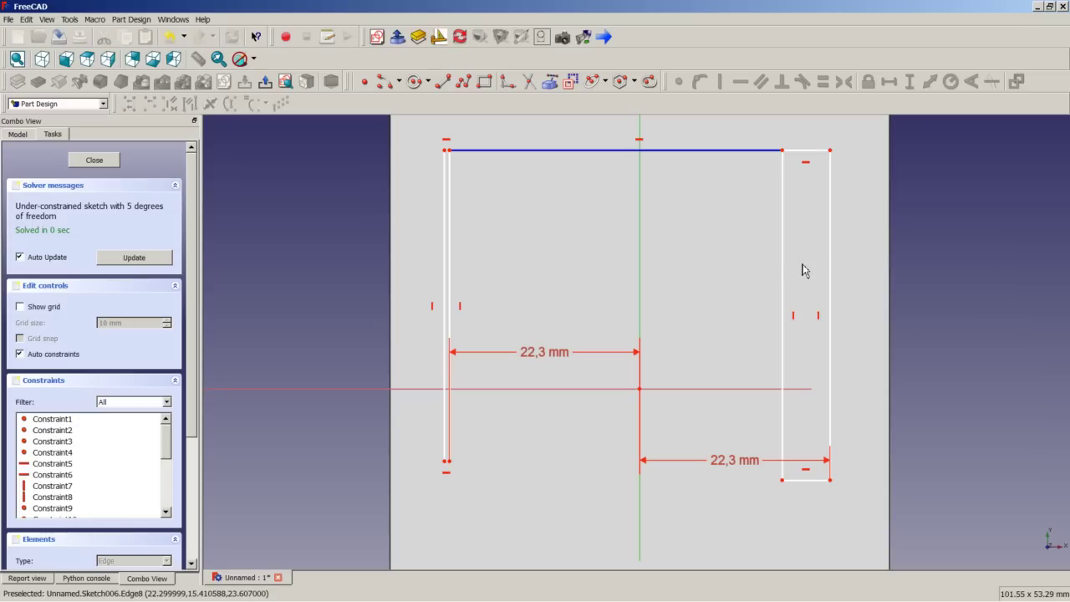
- Widen both slots outward and give the left slot's bottom edge a 3,54 mm width
left_click_drag(783, 270, 858, 270)
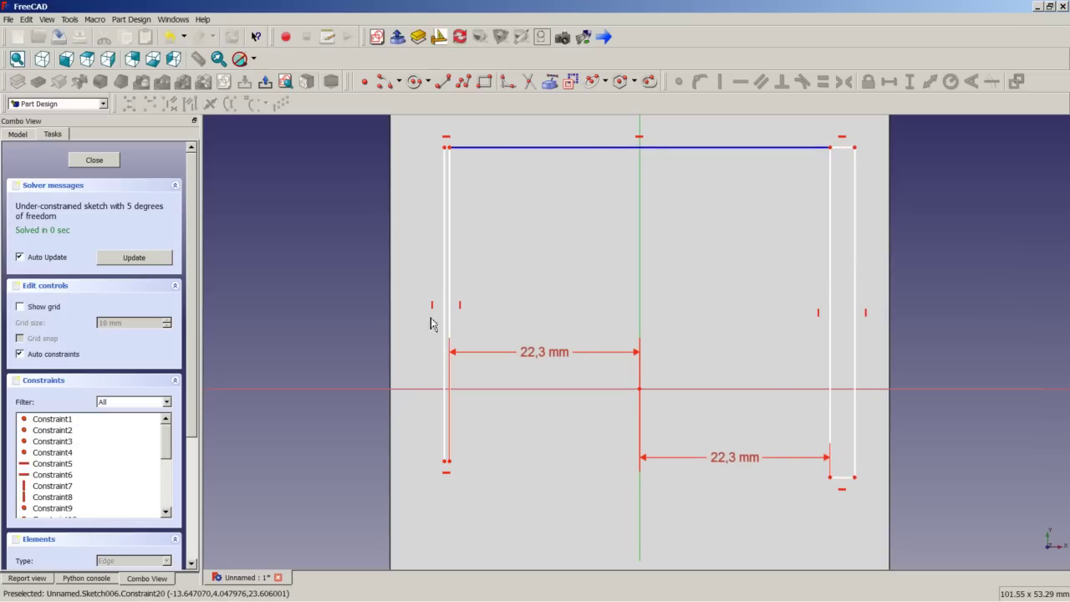
left_click_drag(446, 317, 432, 318)
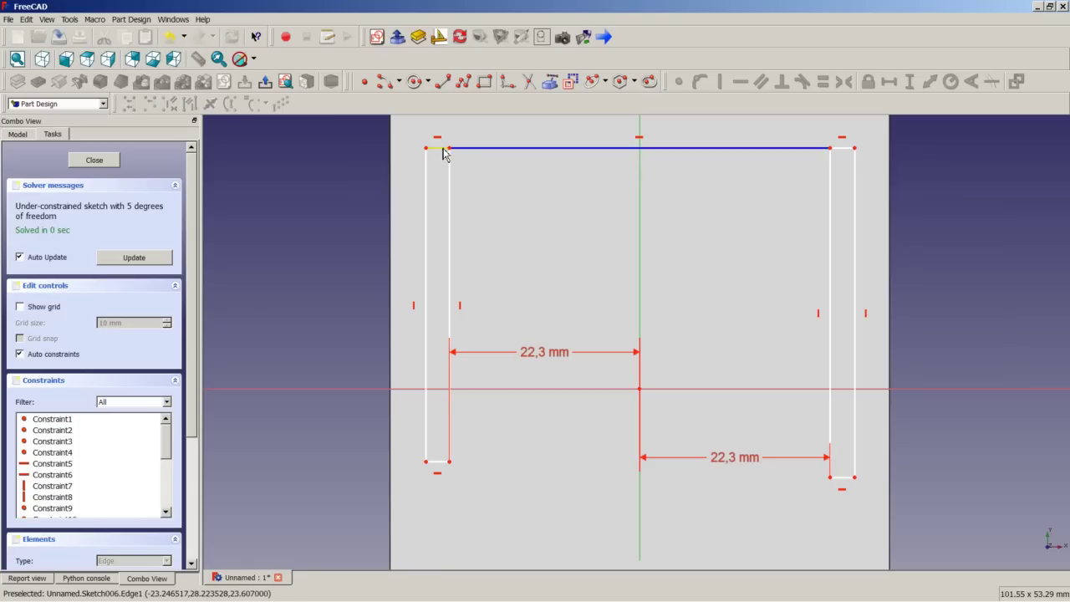
left_click(437, 462)
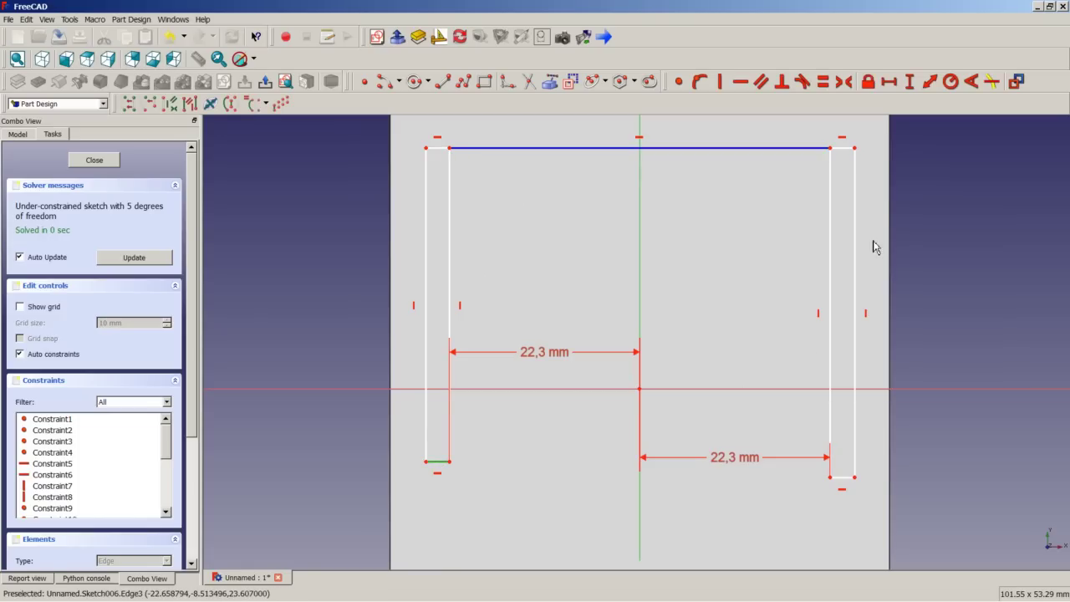
left_click(889, 81)
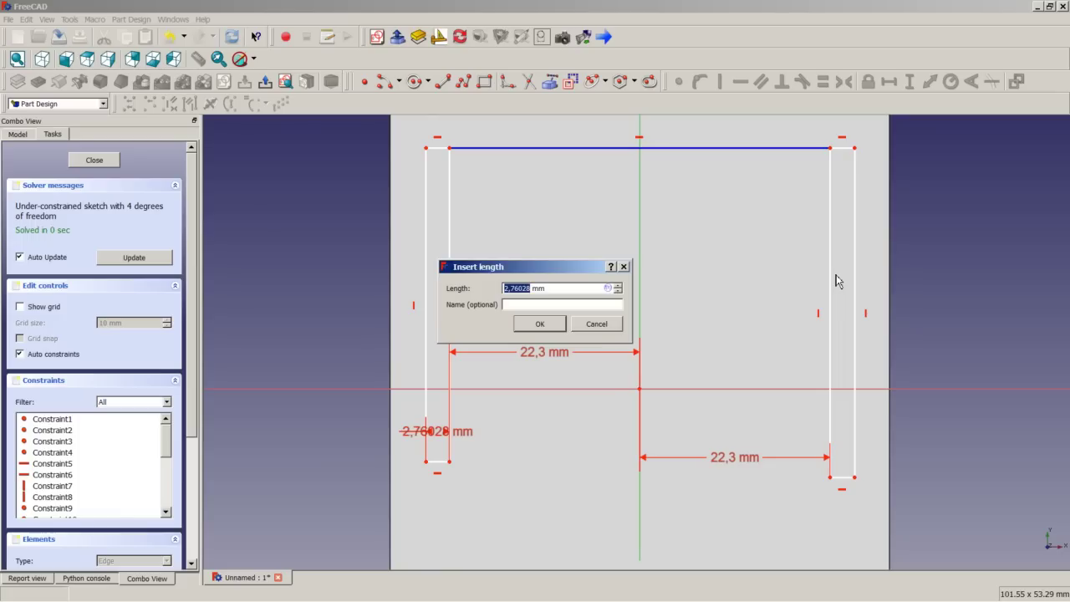
type("2,")
key("Return")
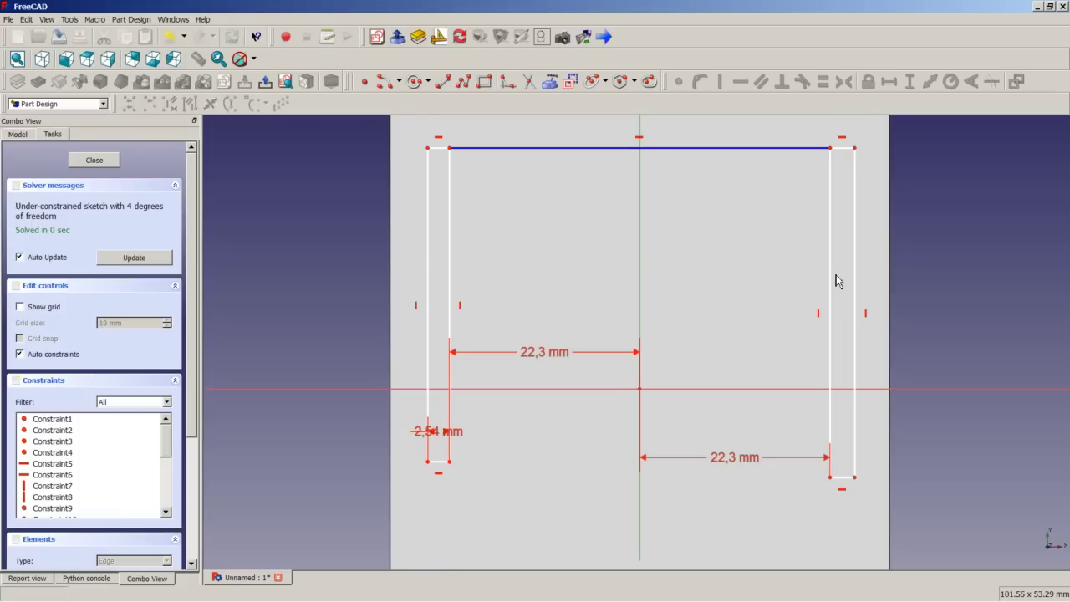
left_click_drag(446, 436, 479, 492)
double_click(479, 492)
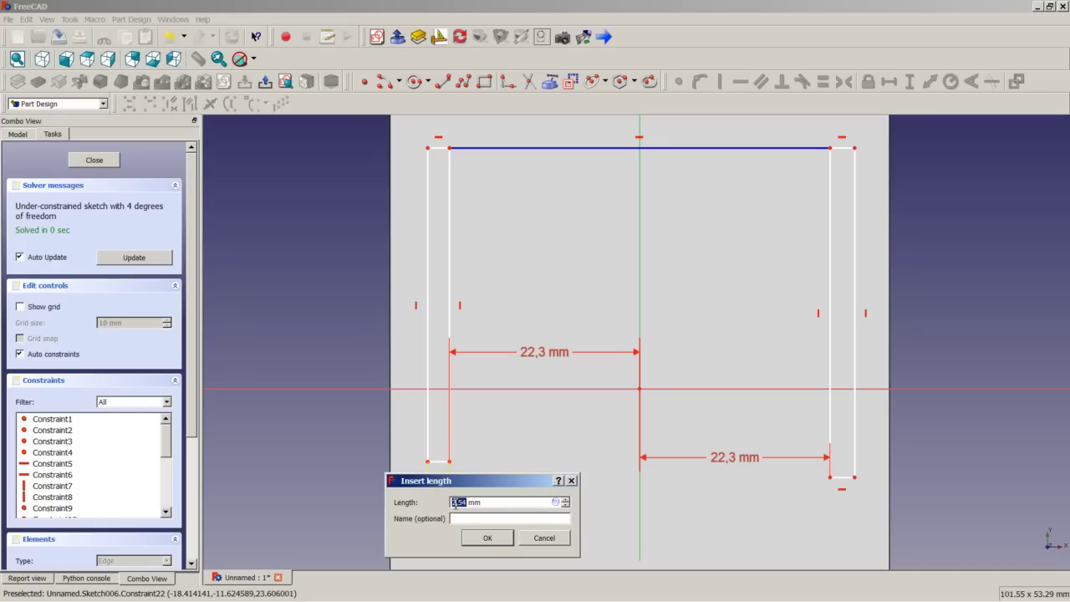
left_click(457, 502)
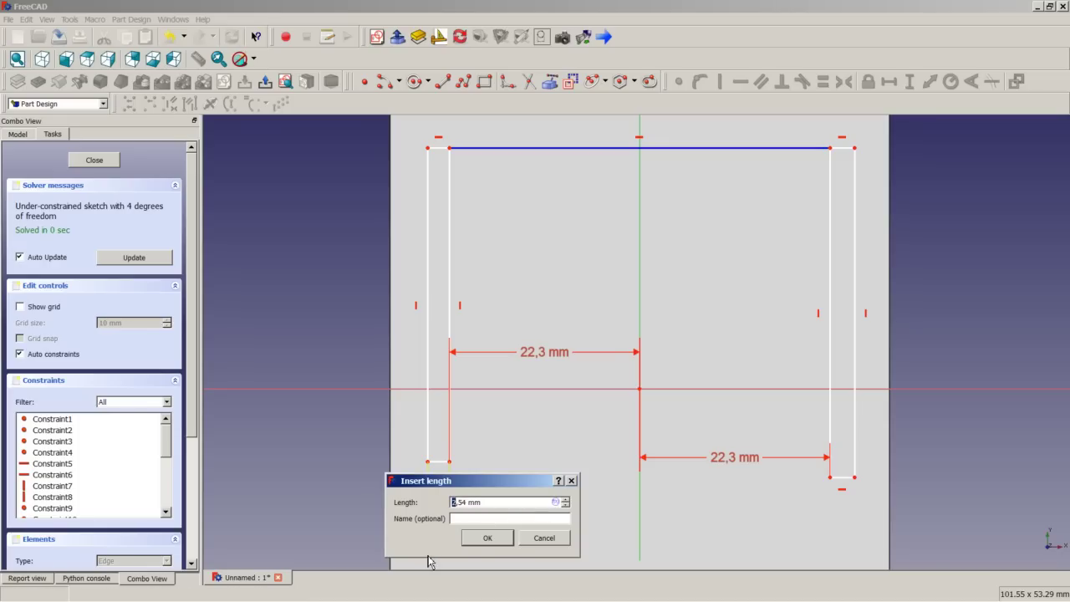
left_click(479, 537)
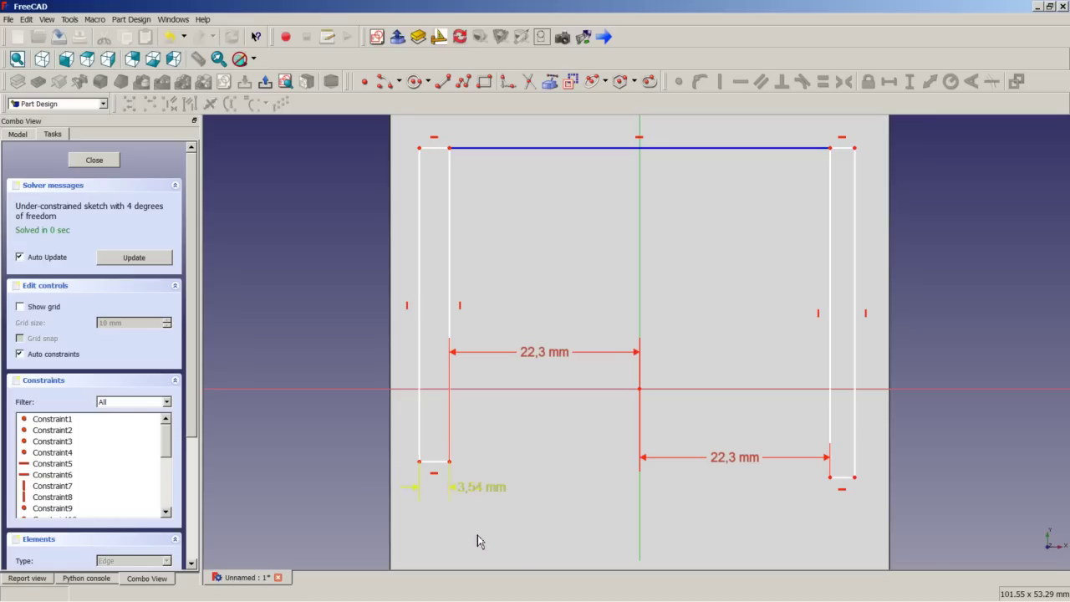
- Give the right slot's bottom edge a 3,54 mm width, placed below the slot
left_click(842, 478)
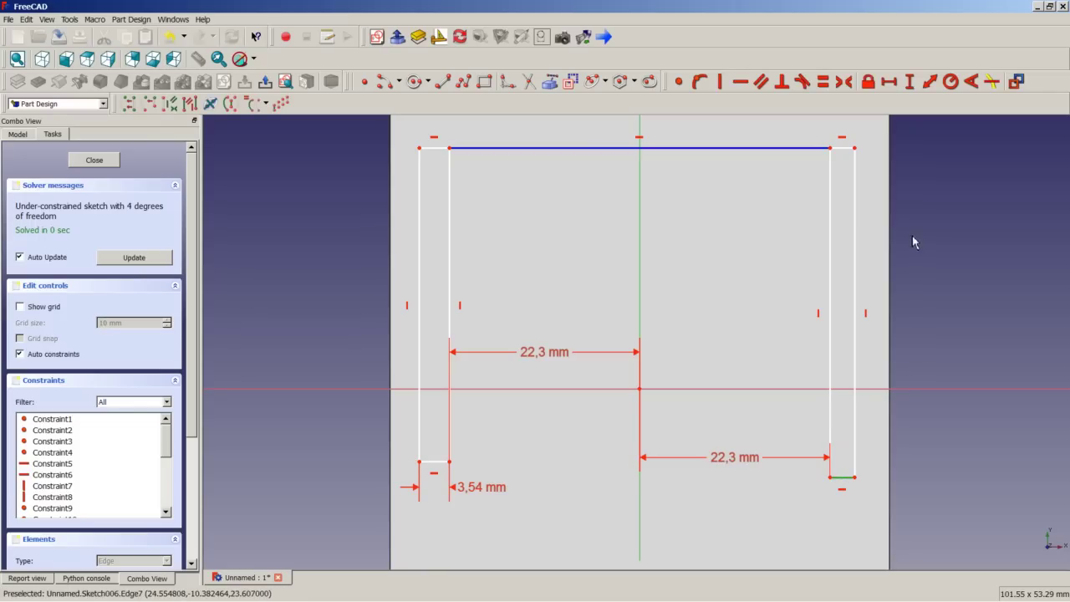
left_click(889, 81)
type("3,54")
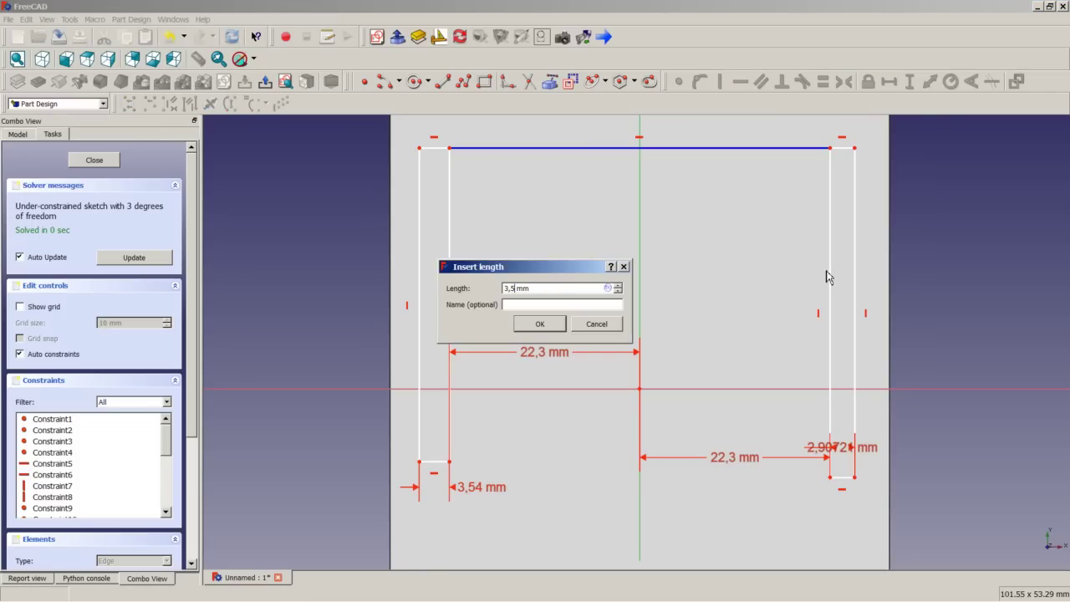
key("Return")
left_click_drag(869, 455, 897, 524)
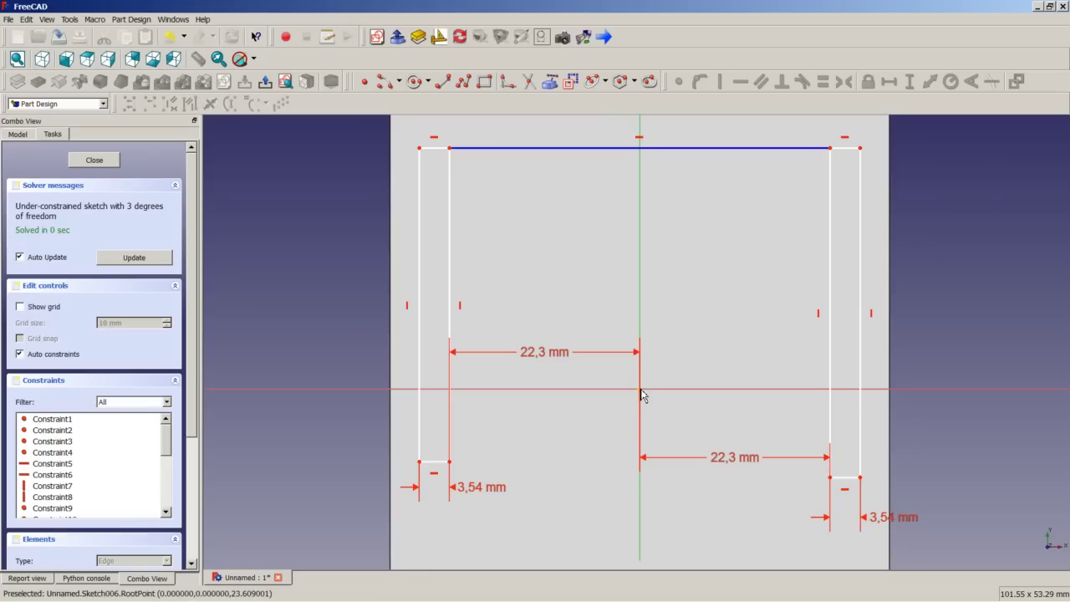
- Add a 30,5 mm vertical distance and a 32,6 mm length to the right slot
left_click(831, 151)
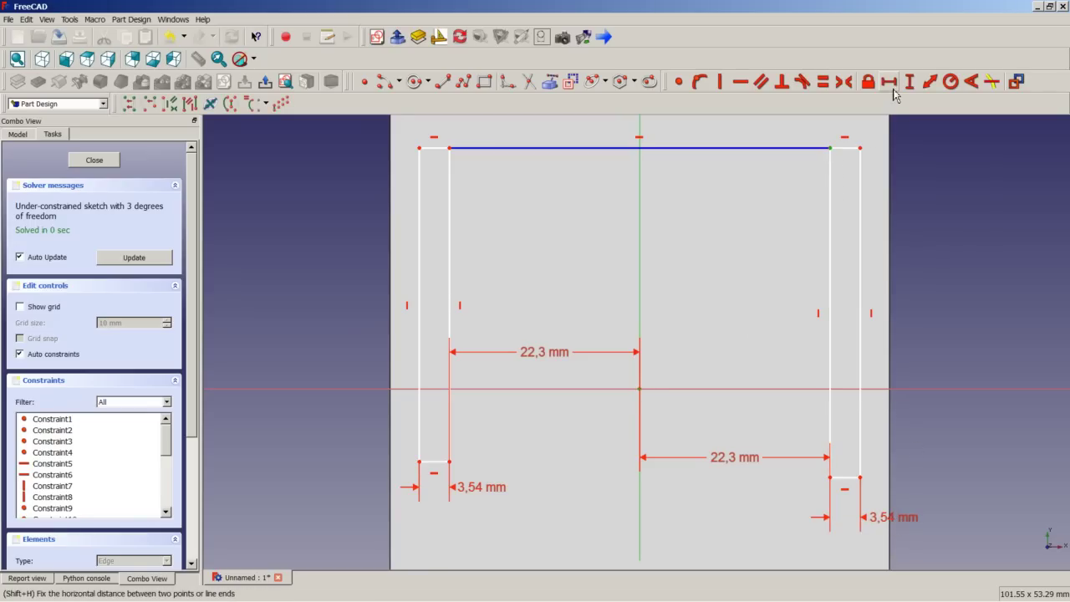
left_click(909, 81)
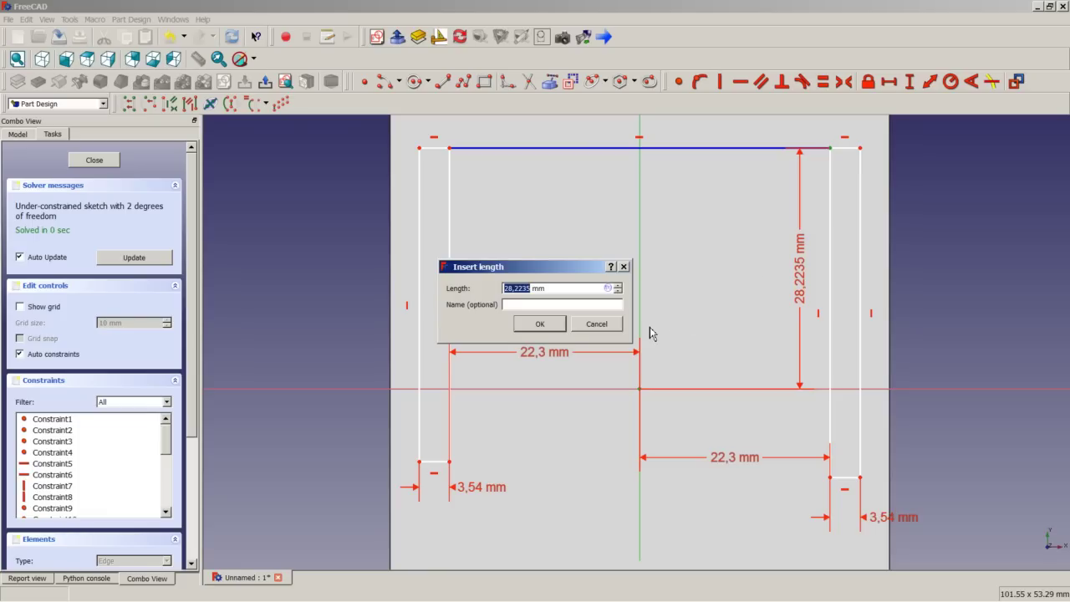
type("30,5")
left_click(539, 324)
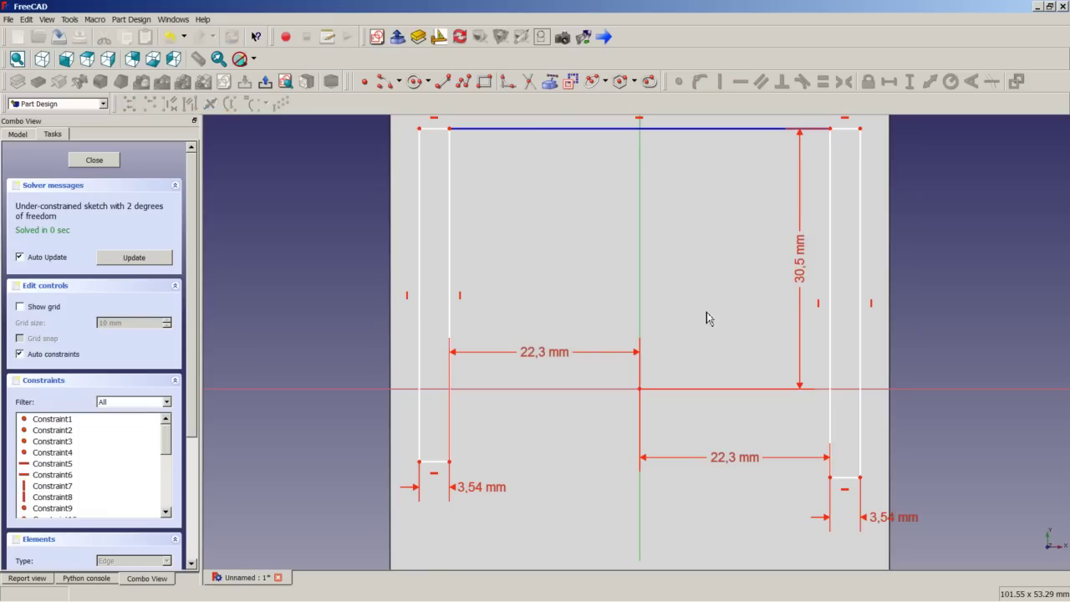
left_click(861, 298)
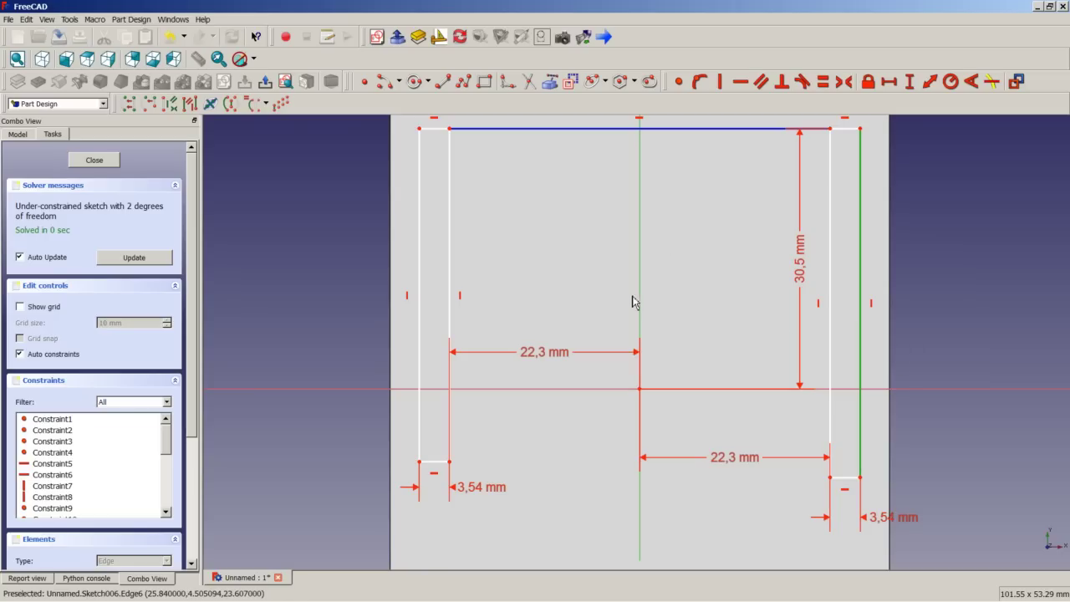
left_click(908, 81)
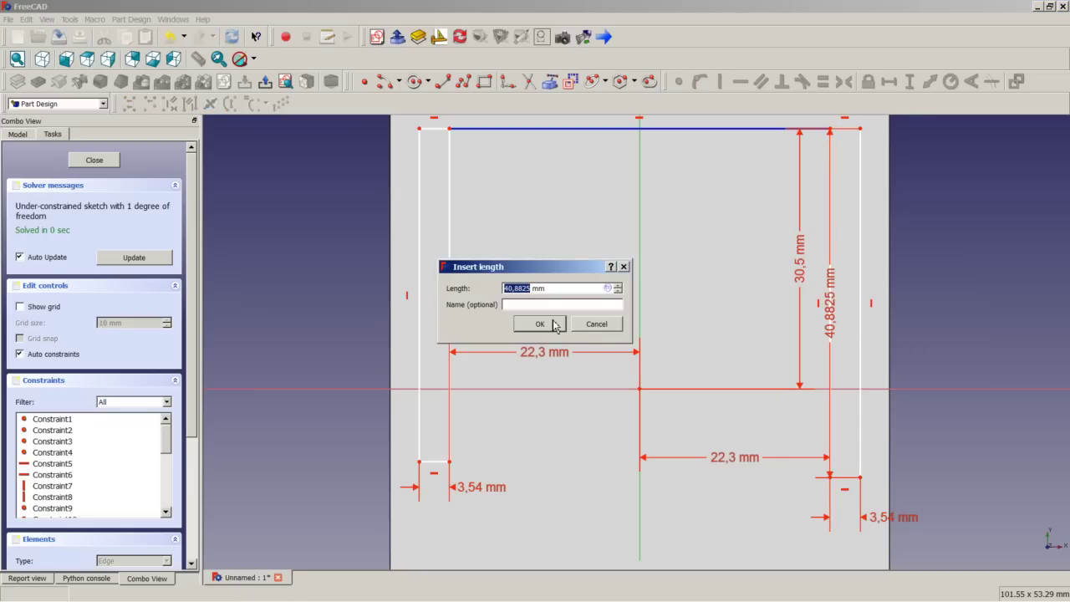
type("32,6")
left_click(550, 331)
left_click_drag(833, 292, 896, 294)
left_click_drag(719, 387, 725, 326)
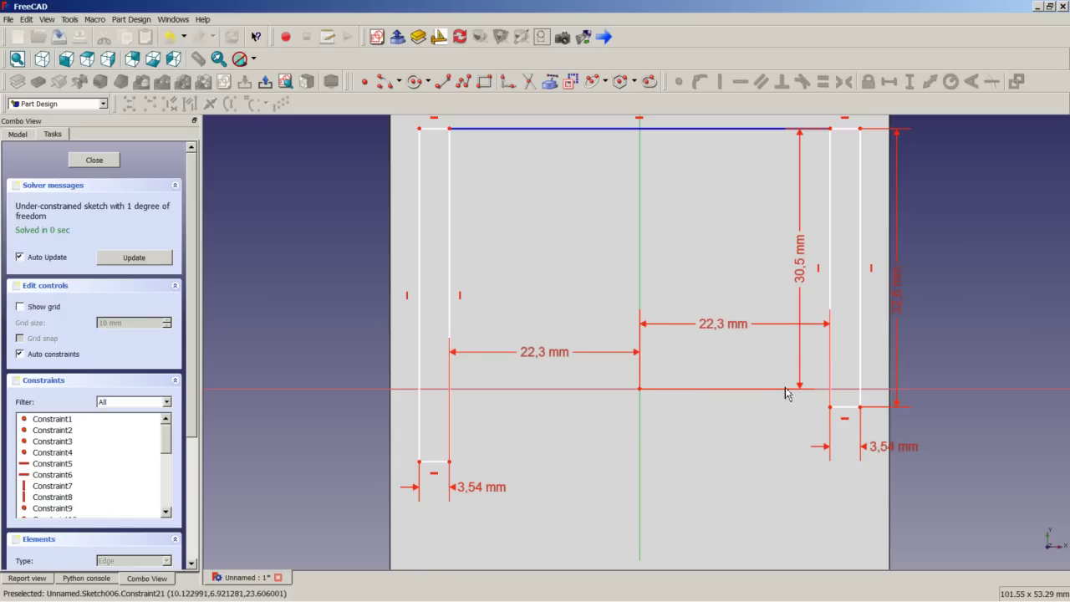
- Change the right slot's vertical dimensions to 31 mm and 33,6 mm
double_click(800, 270)
type("3")
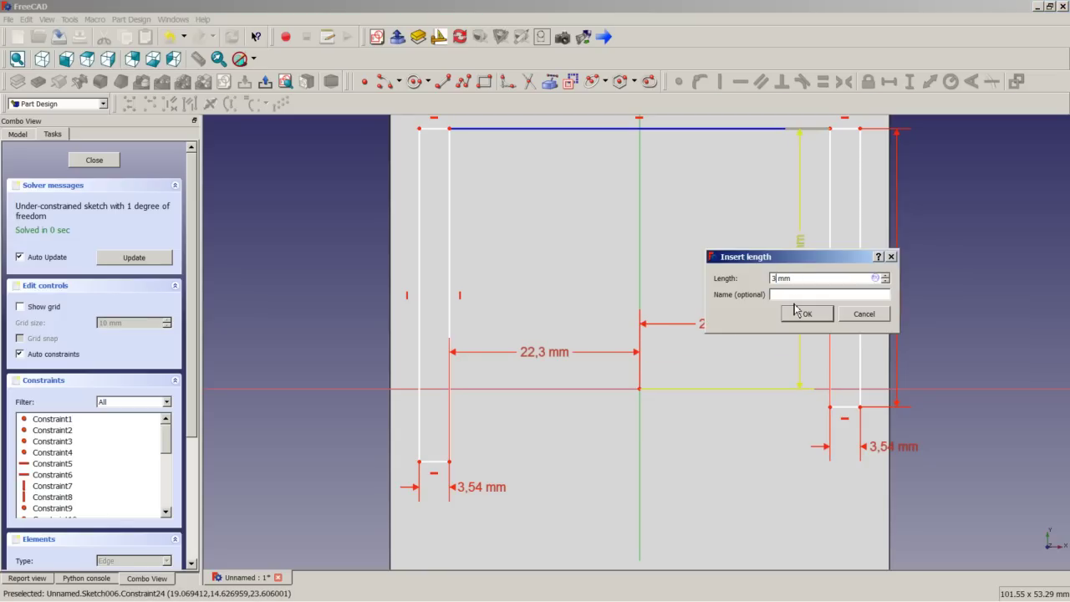
type("1")
left_click(795, 311)
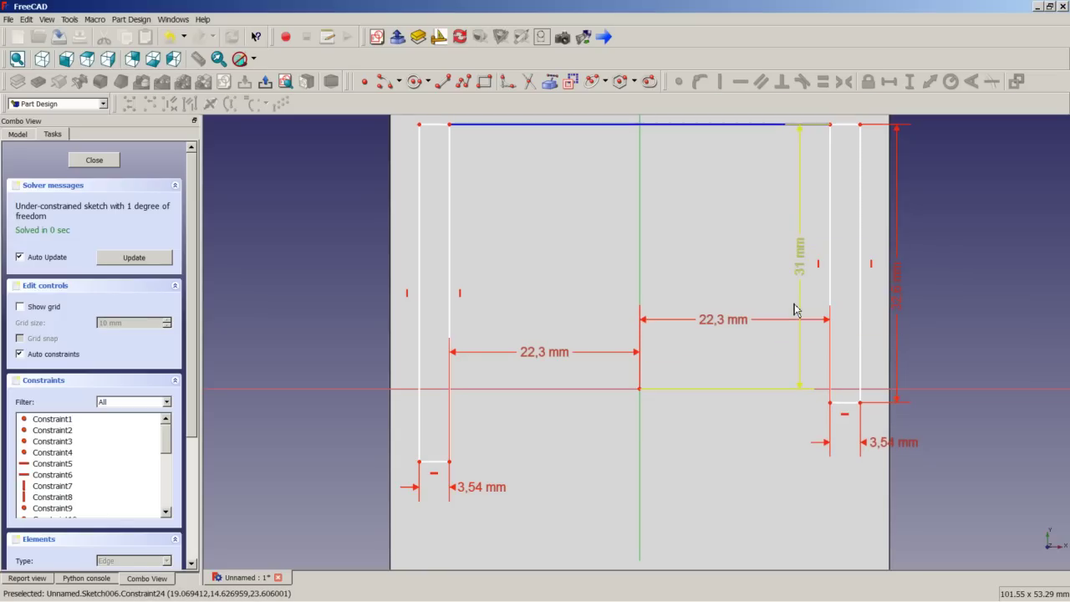
double_click(901, 309)
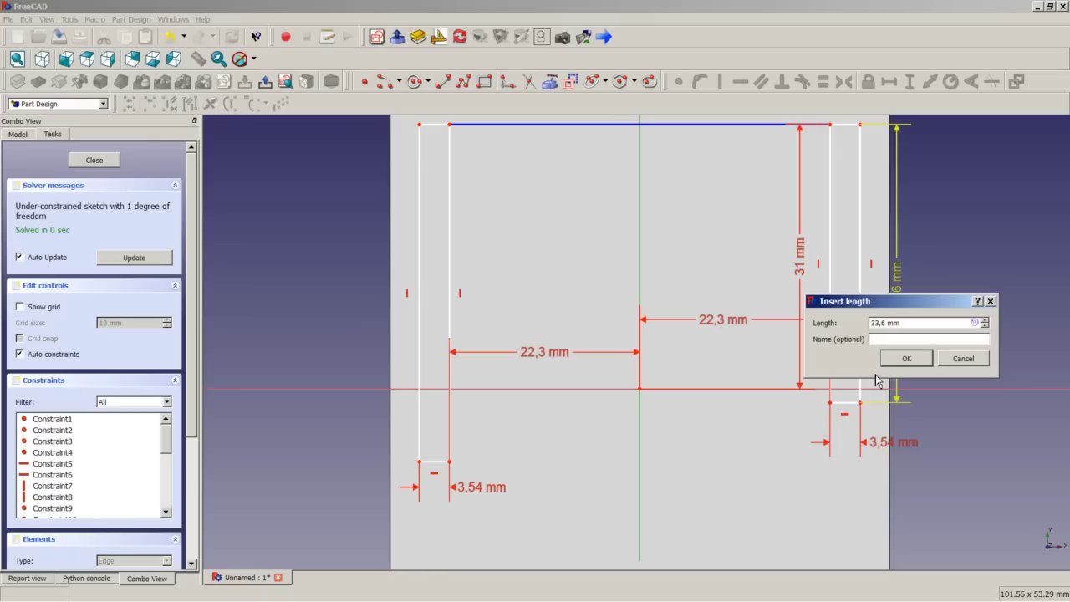
left_click(908, 357)
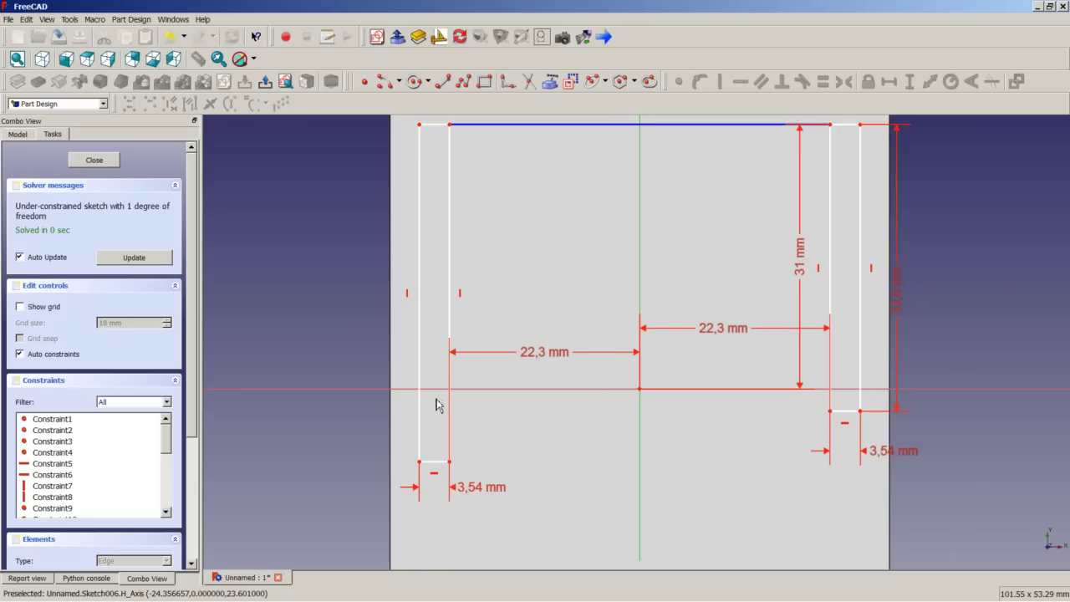
- Give the left slot's outer edge a 43,1 mm vertical length
left_click(420, 289)
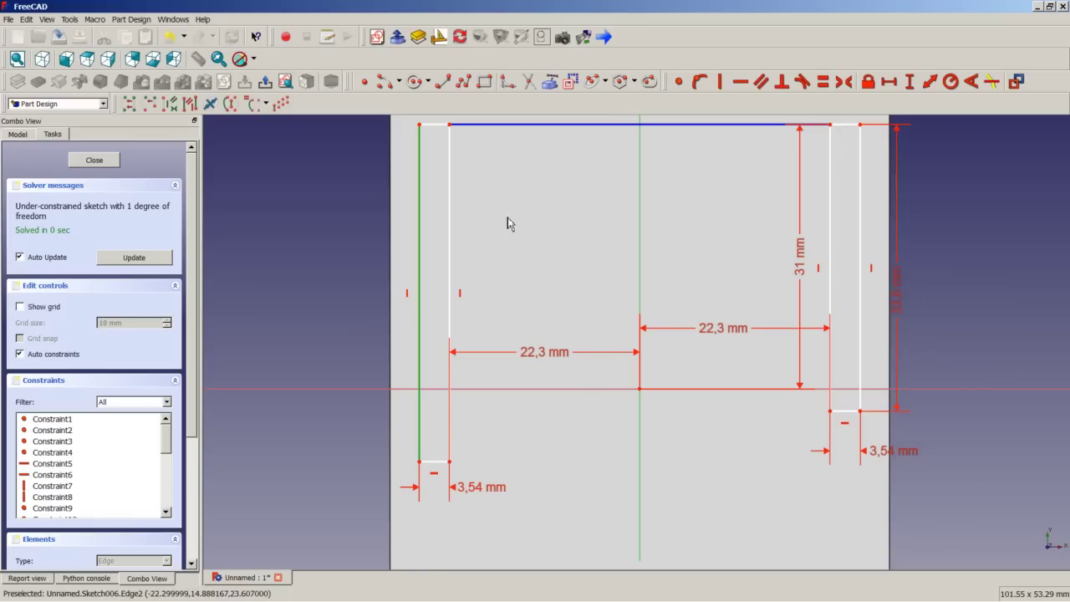
left_click(908, 83)
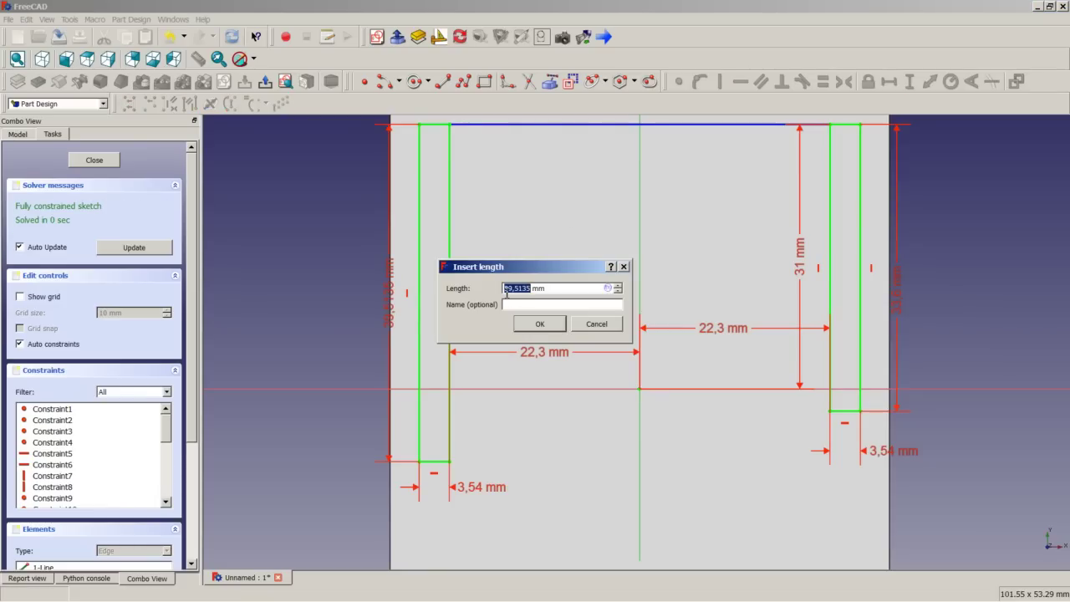
type("42")
left_click(539, 324)
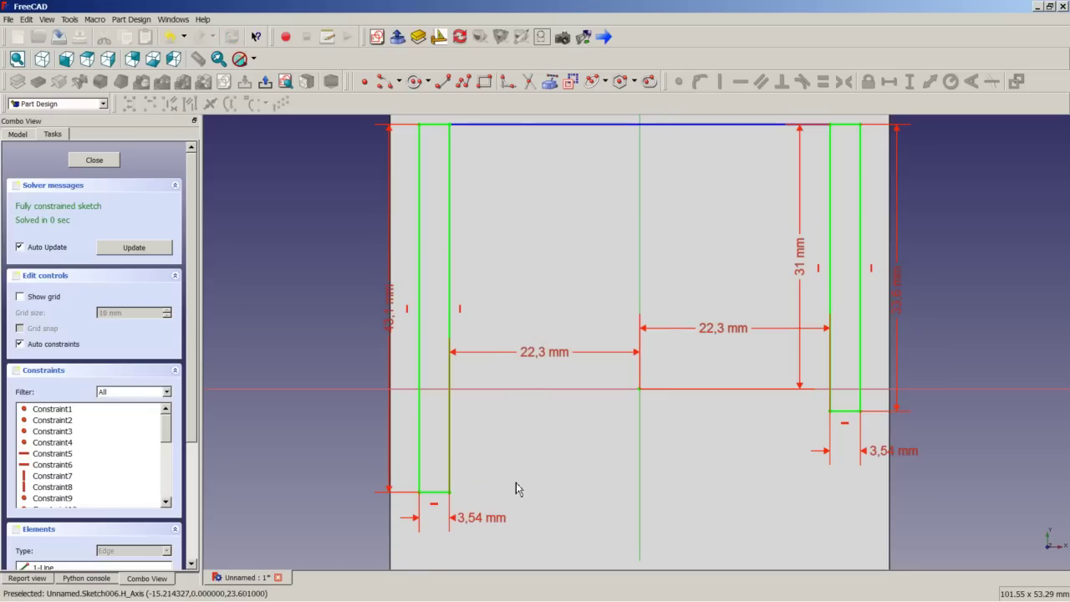
scroll(535, 443, "down", 2)
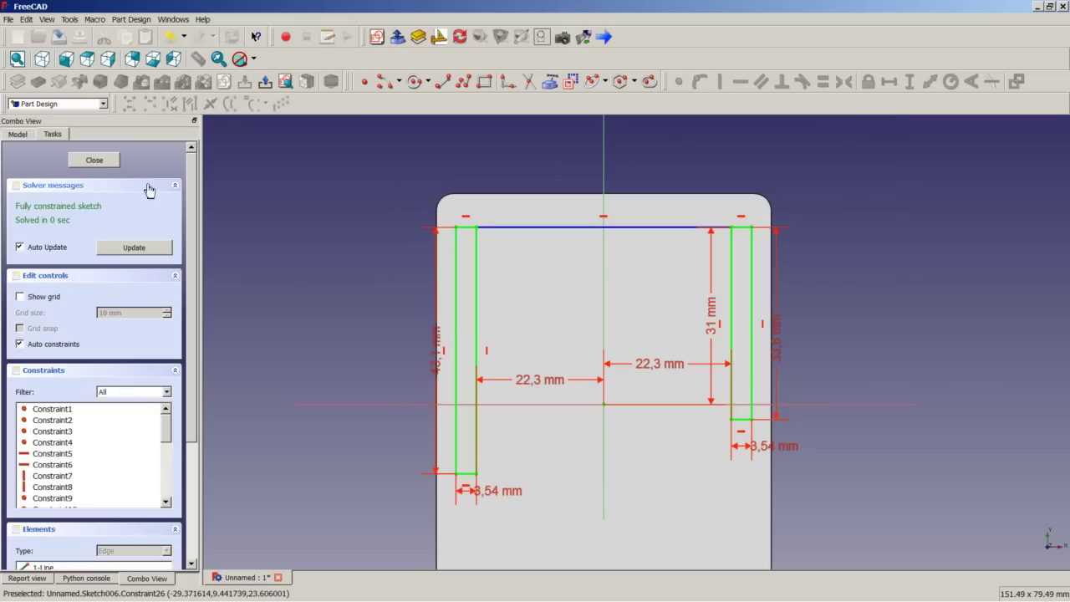
- Close the slot sketch and pocket Sketch006 into the lid in isometric view
left_click(103, 164)
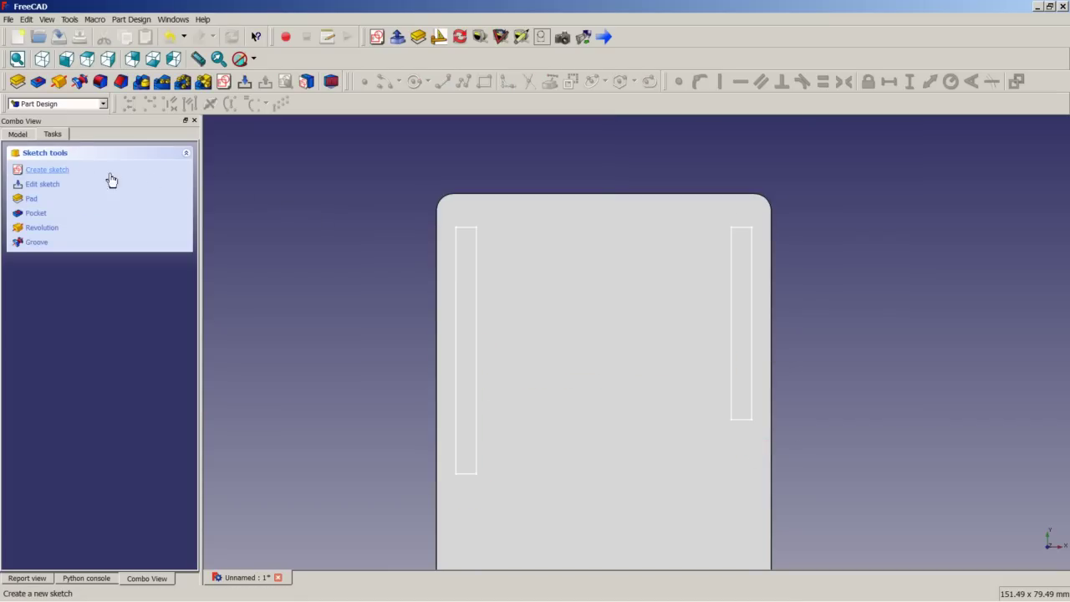
left_click(17, 134)
left_click(279, 227)
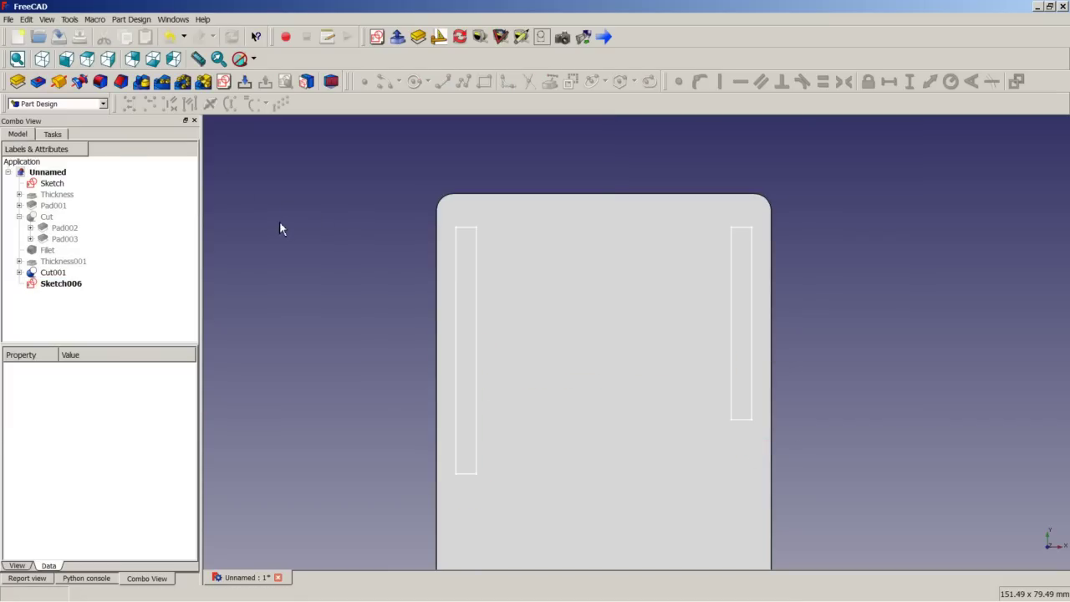
left_click(42, 58)
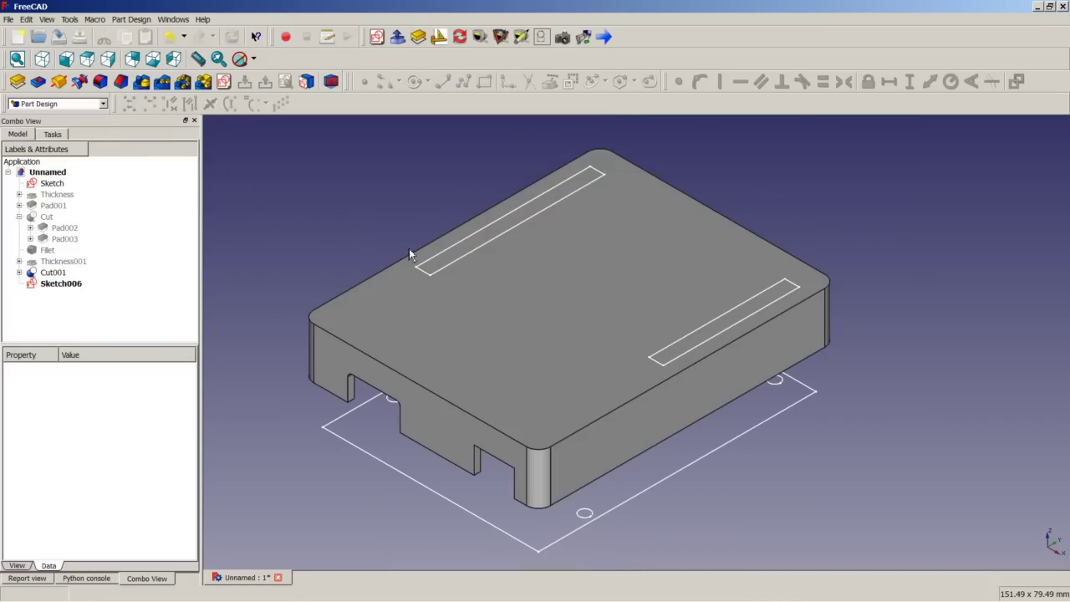
left_click(38, 81)
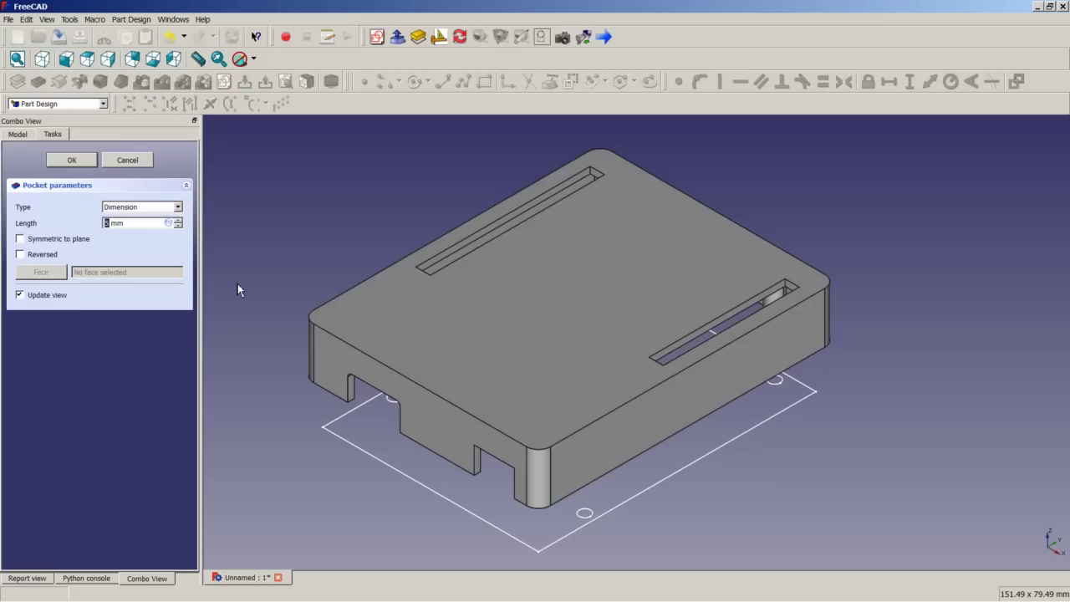
left_click(73, 159)
- Change the Pocket type to 'To first' and orbit to confirm the slots cut through
right_click(59, 284)
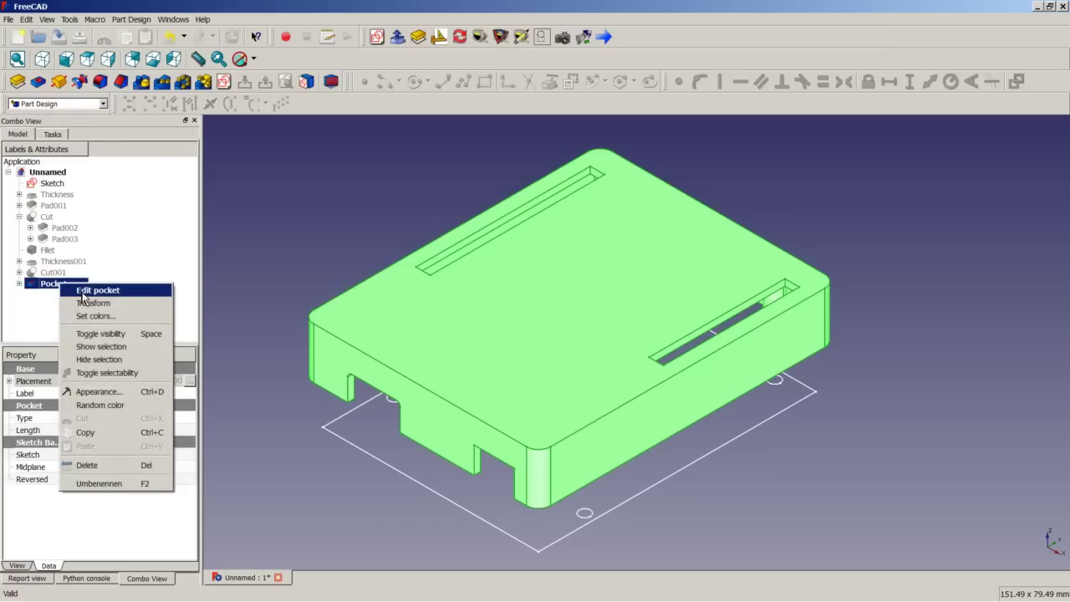
left_click(86, 290)
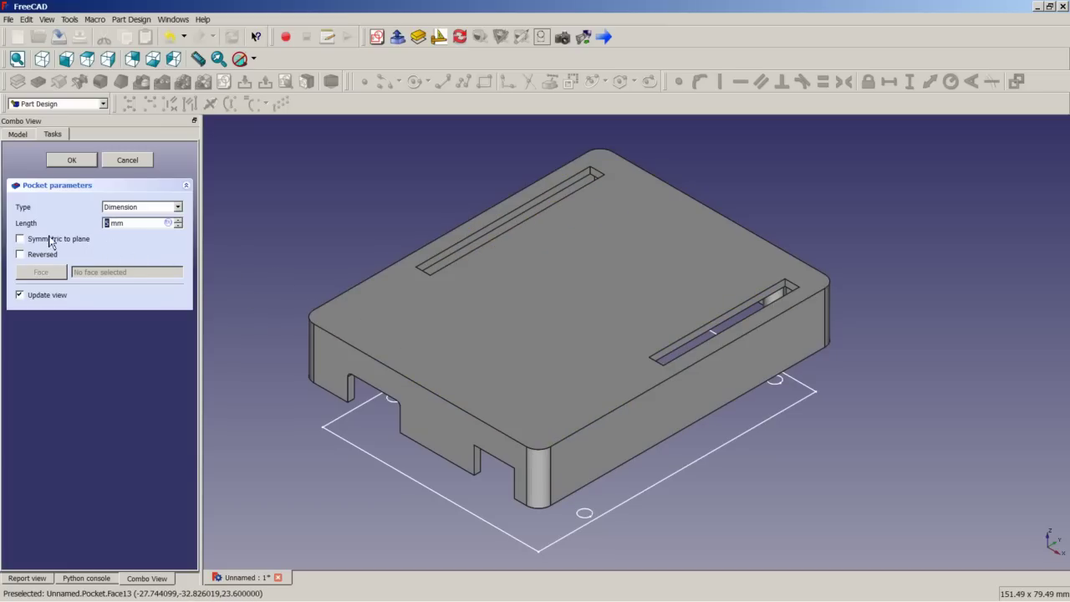
left_click(142, 206)
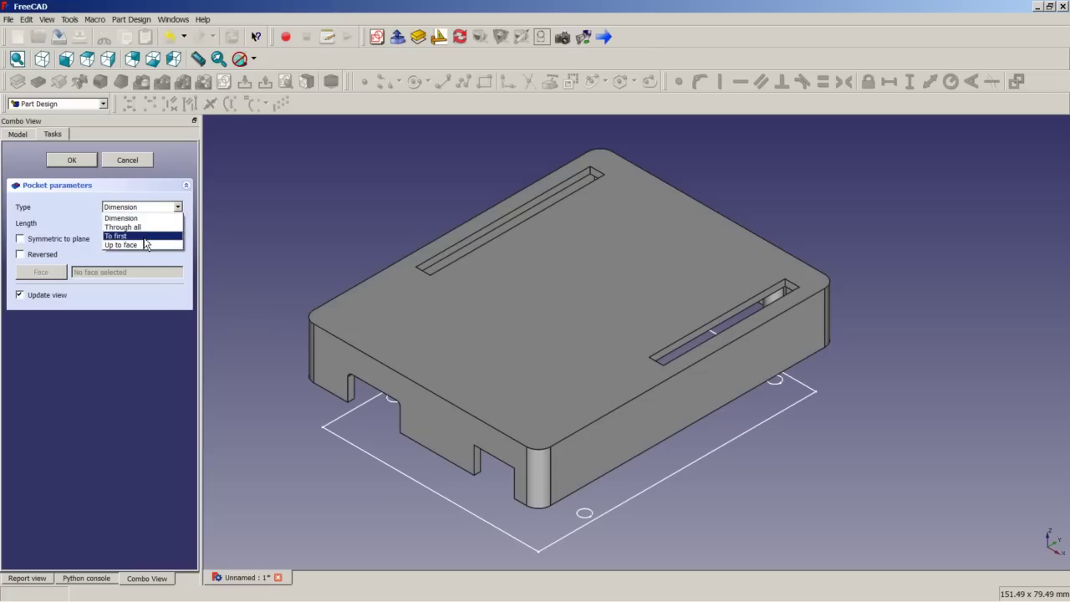
left_click(139, 236)
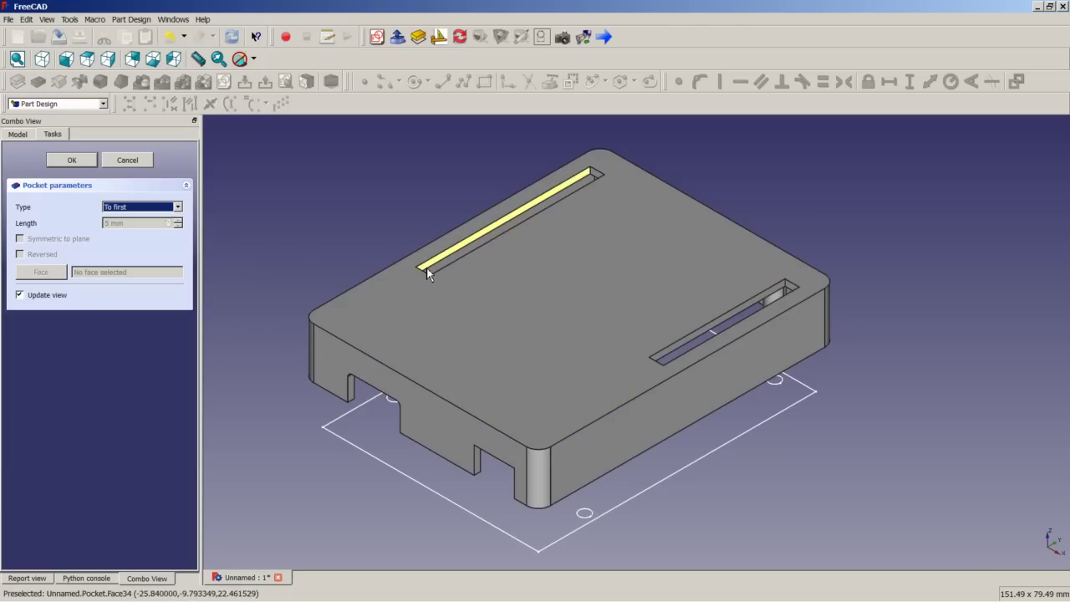
left_click(67, 161)
middle_click_drag(521, 306, 565, 360)
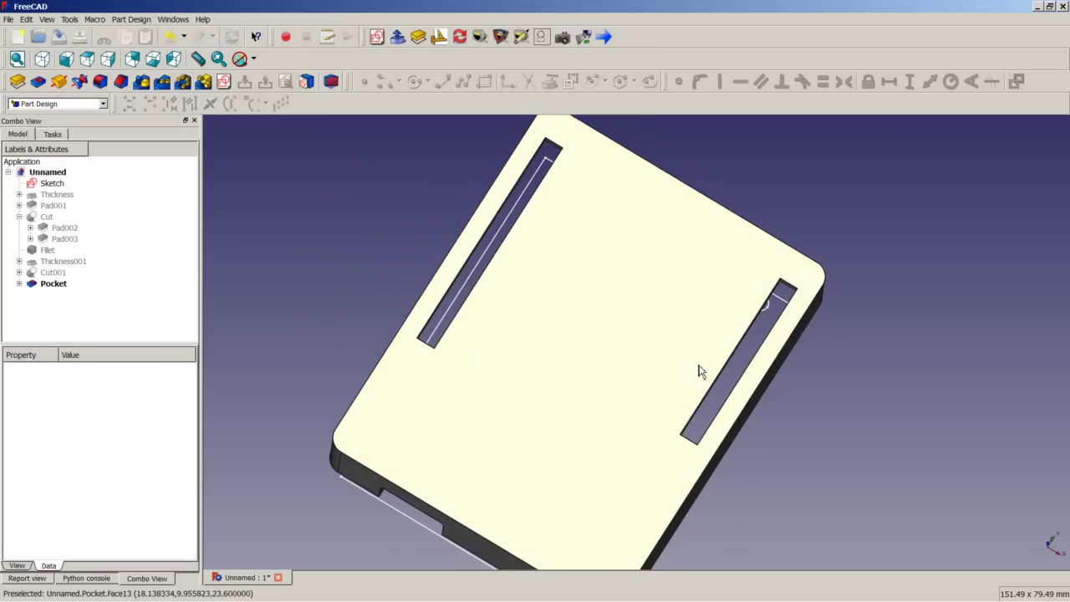
- Fit the whole box in isometric view and save the document
left_click(42, 58)
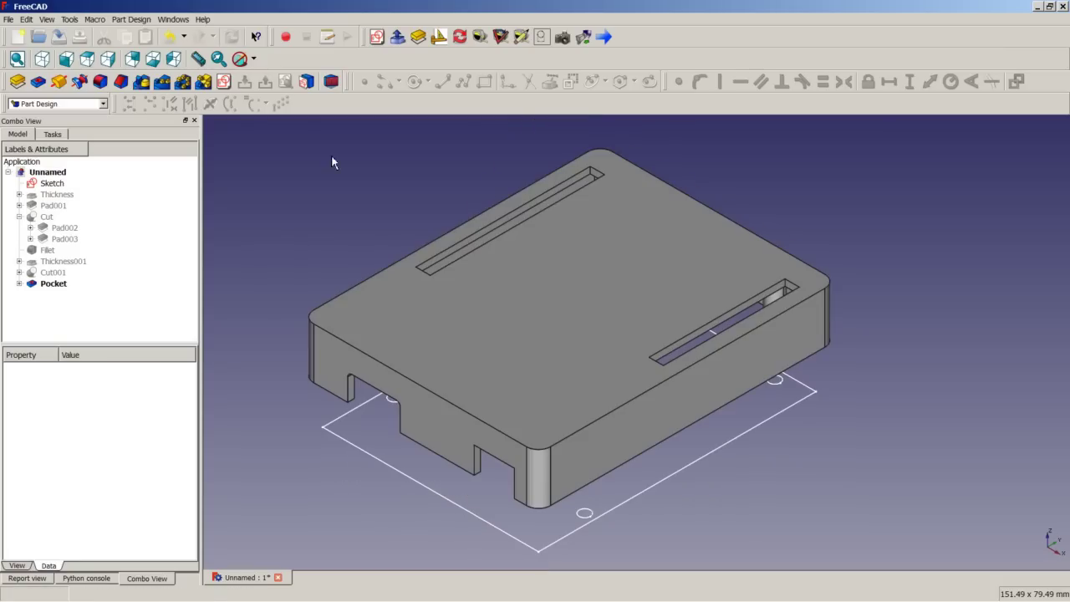
right_click(332, 158)
left_click(351, 162)
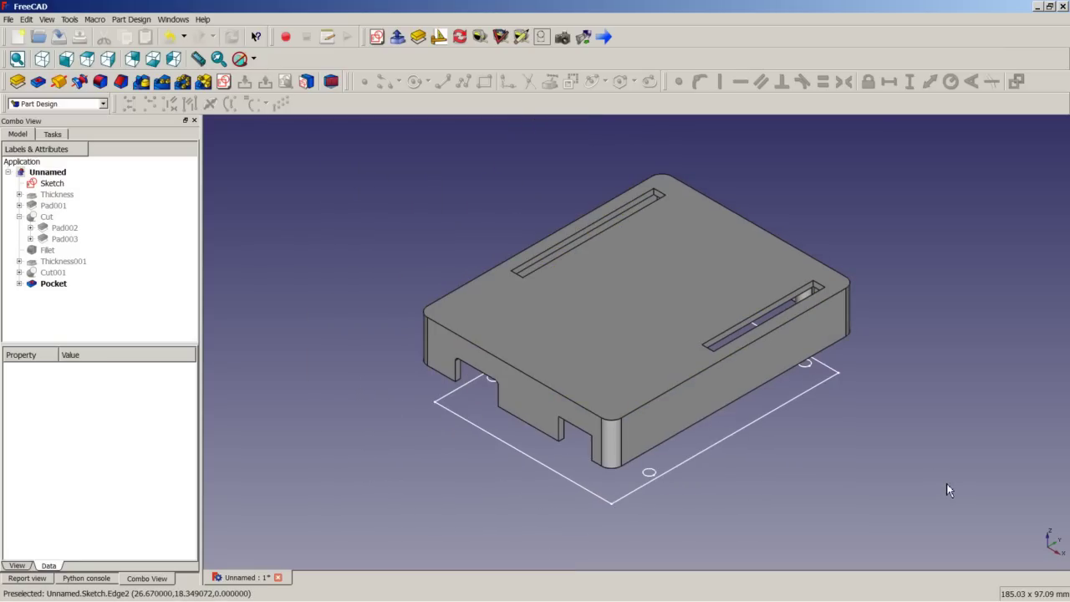
key("ctrl+s")
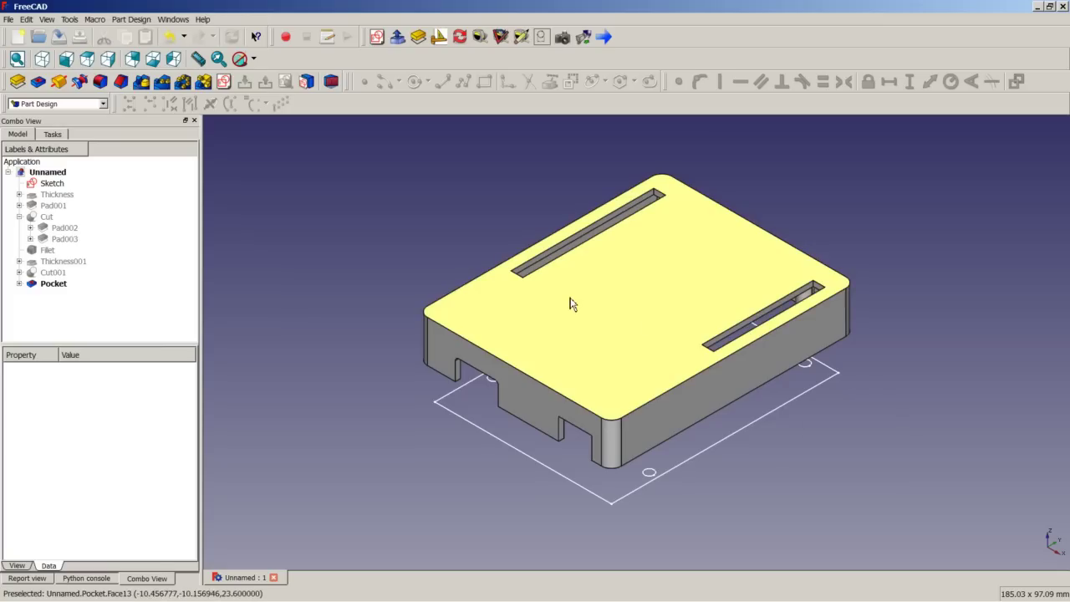
- Expand the Pocket in the tree and reopen Sketch006 for editing
left_click(19, 283)
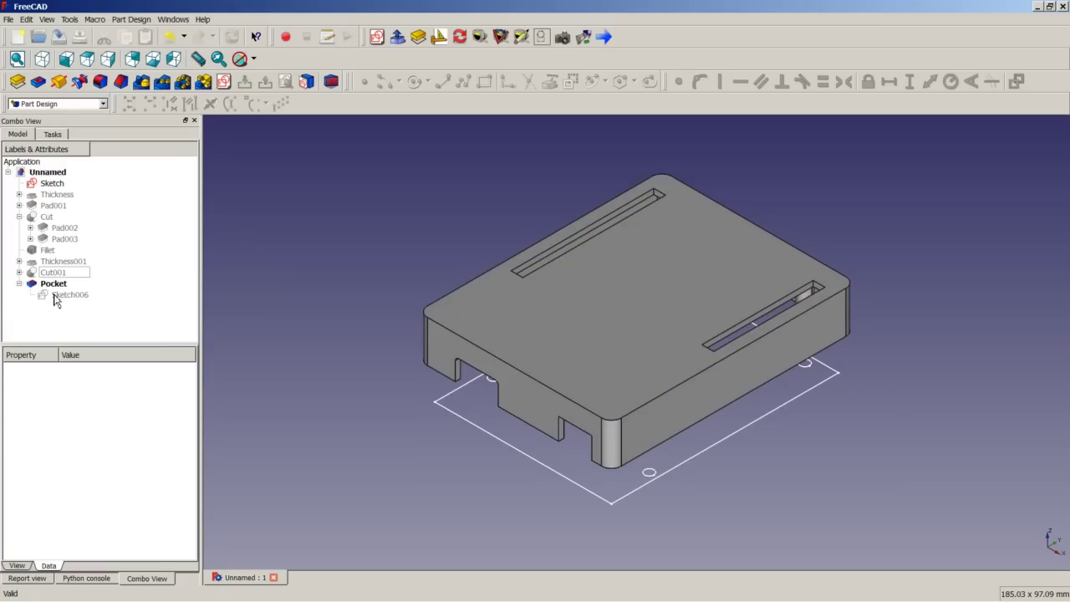
right_click(52, 294)
left_click(69, 301)
scroll(641, 215, "up", 2)
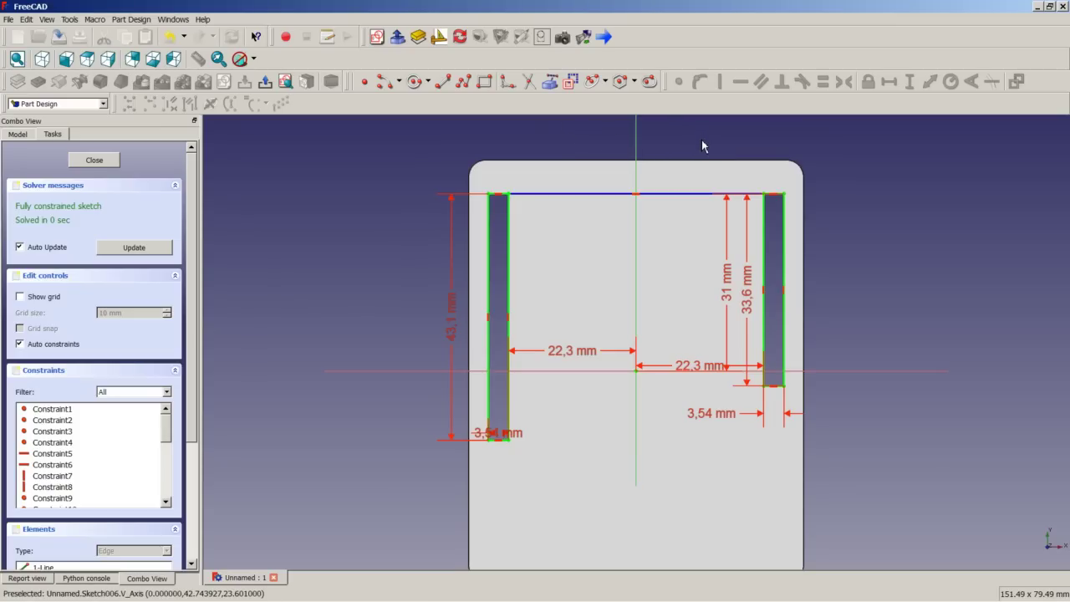
- Dimension the top line between the slots as a reference-only 44,6 mm horizontal distance and check it
left_click(573, 196)
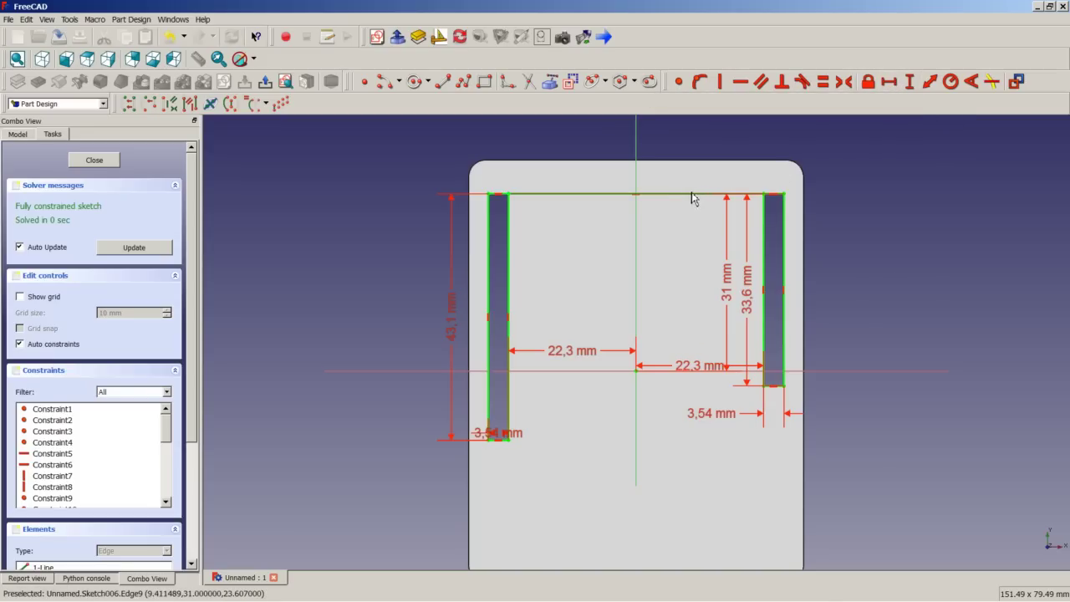
left_click(1018, 84)
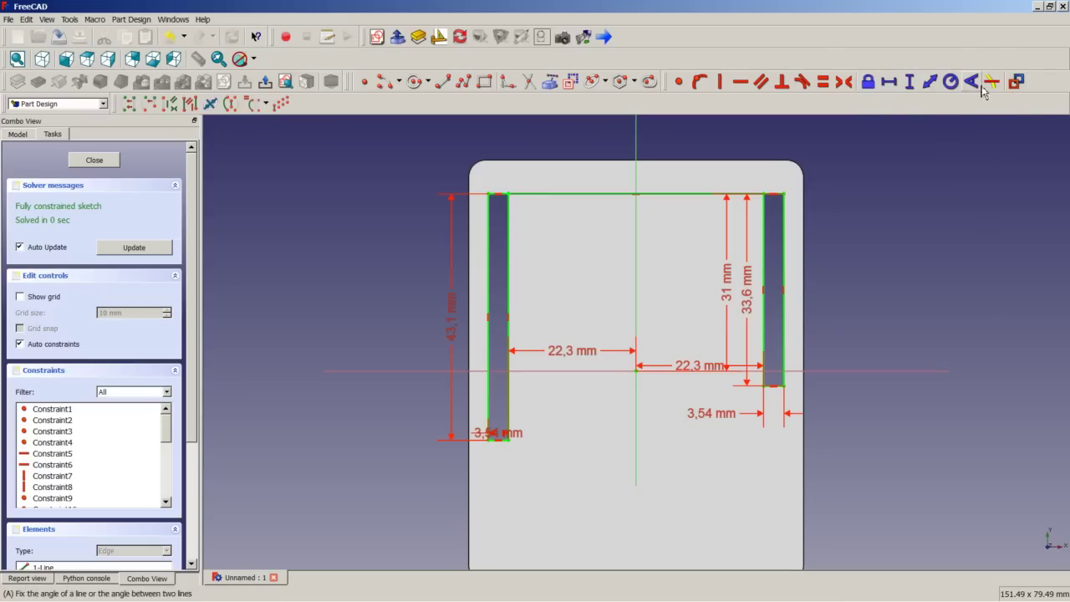
left_click(888, 81)
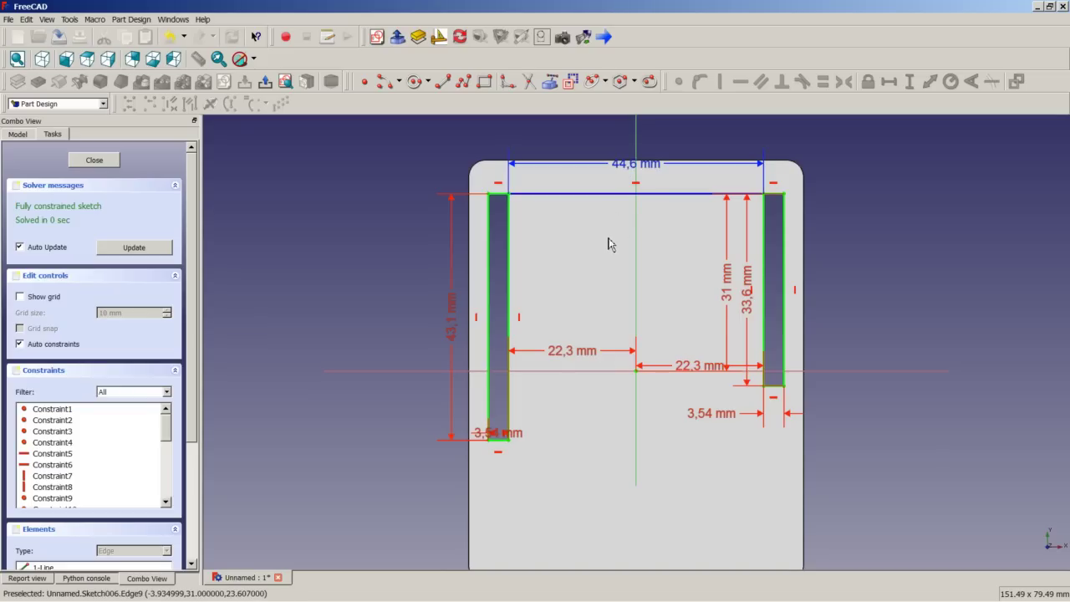
left_click_drag(167, 433, 165, 505)
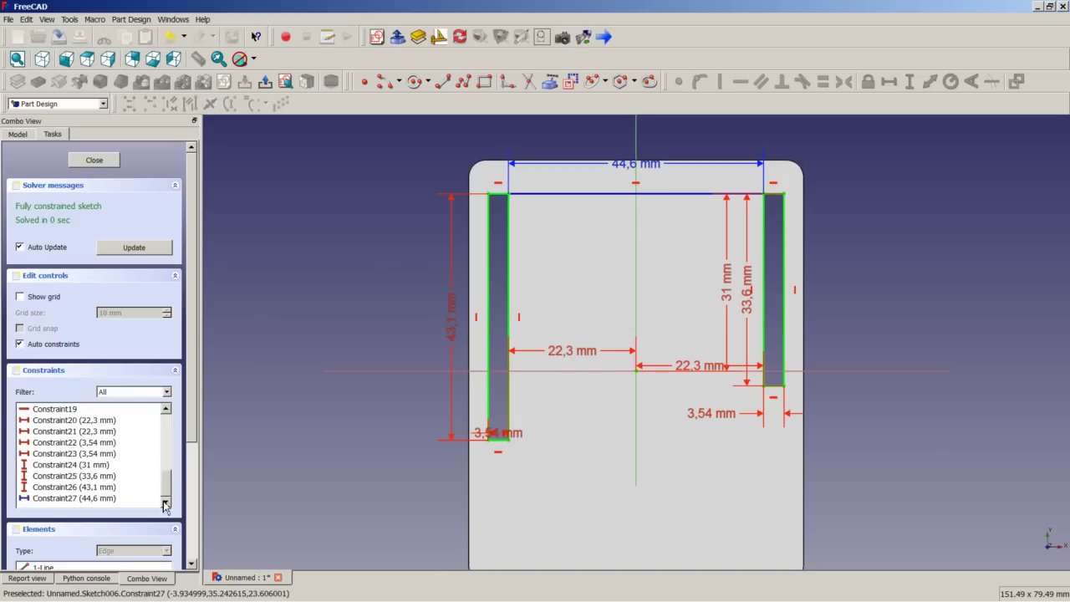
double_click(55, 499)
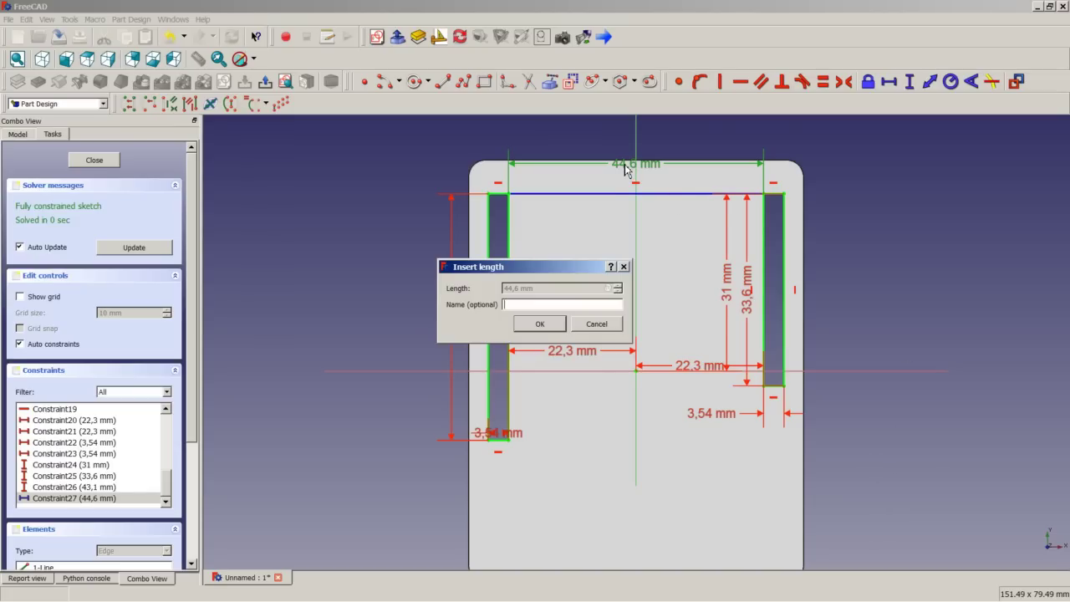
left_click(597, 325)
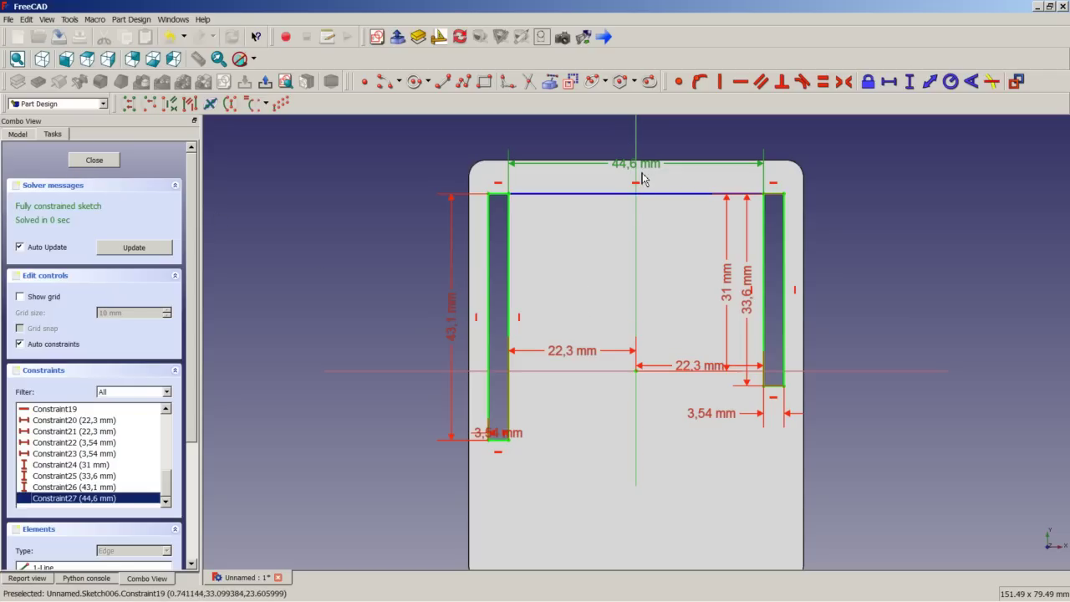
left_click(524, 195)
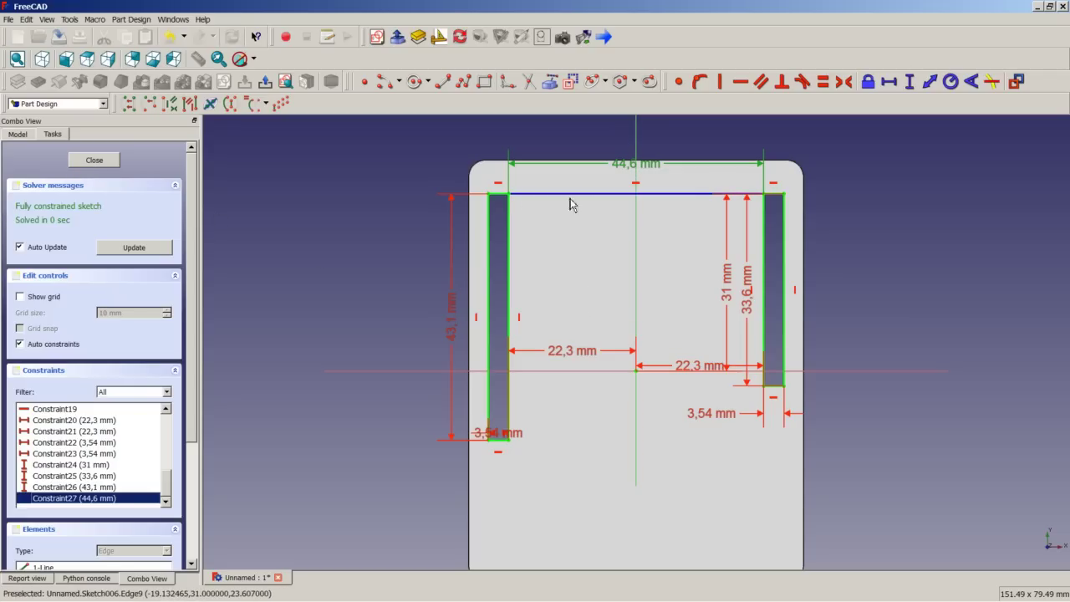
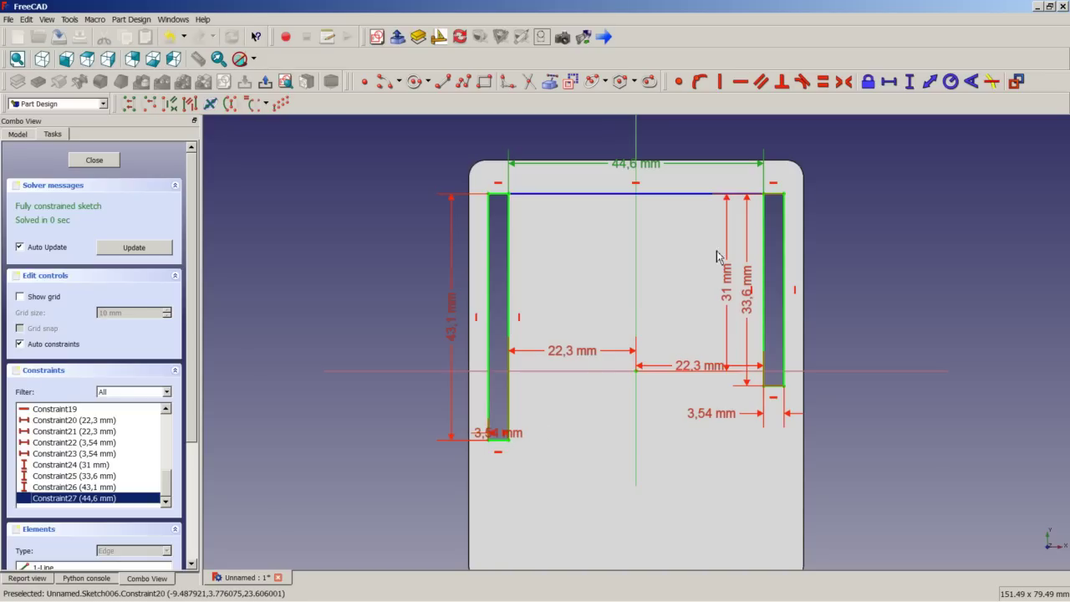
- Draw six narrow vertical rectangles side by side between the two outer slots of the lid sketch
left_click(486, 87)
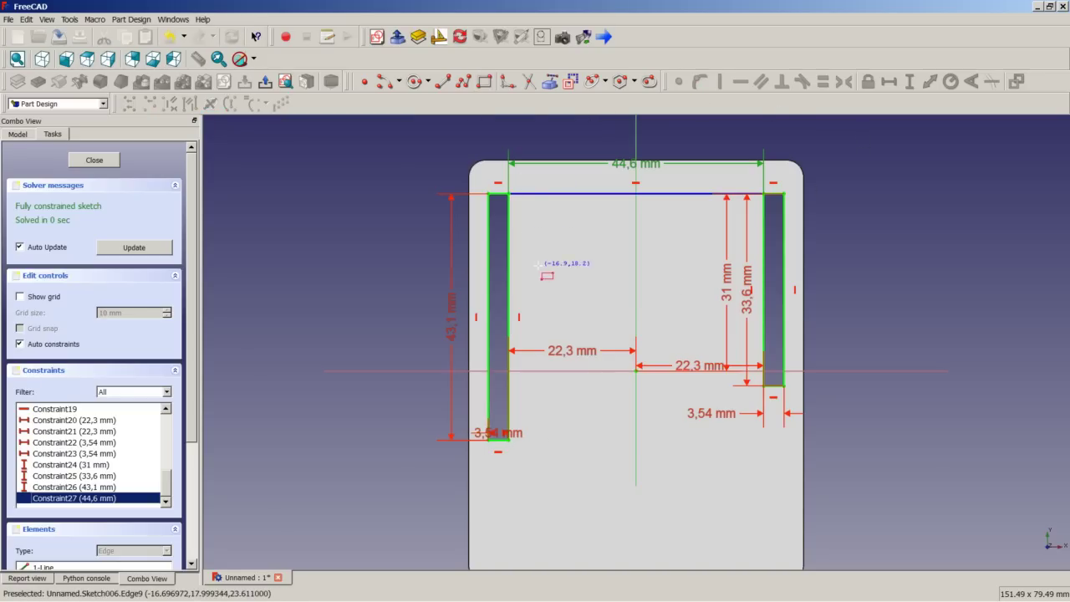
left_click(536, 214)
left_click(552, 399)
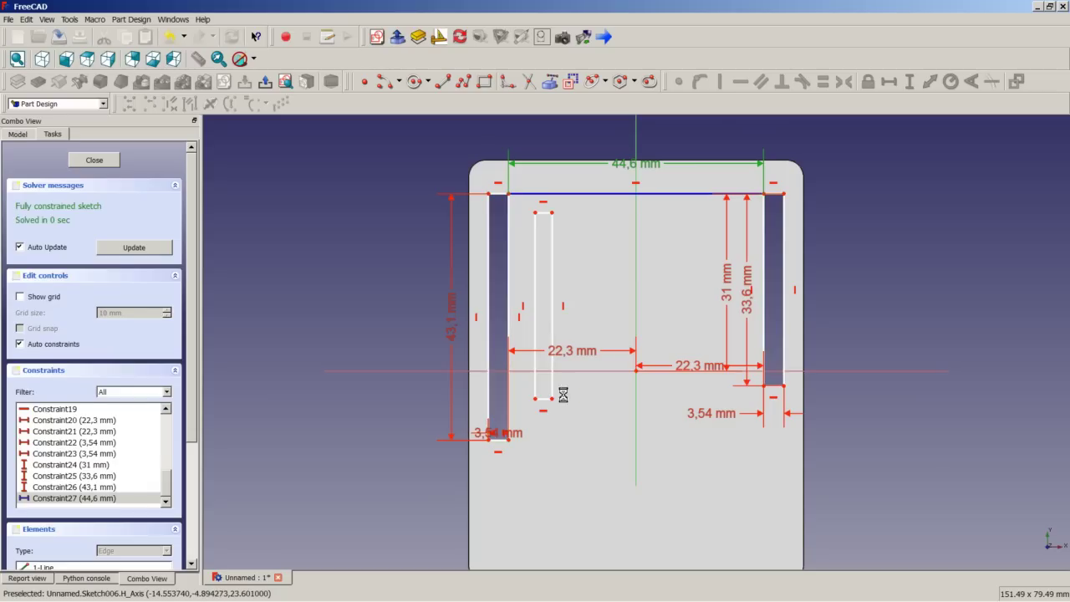
left_click(570, 219)
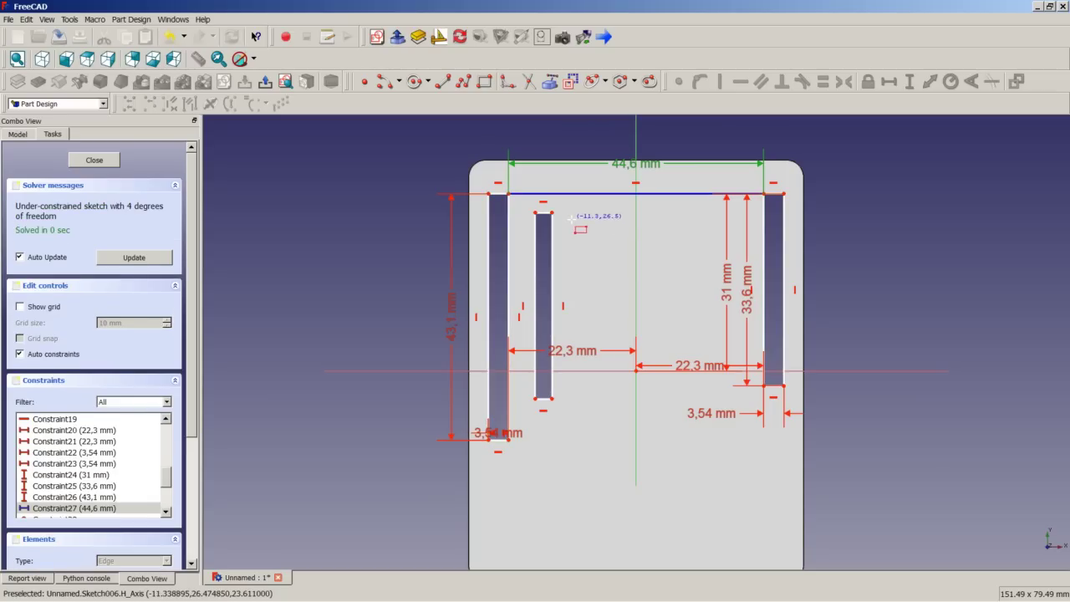
left_click(580, 393)
left_click(608, 217)
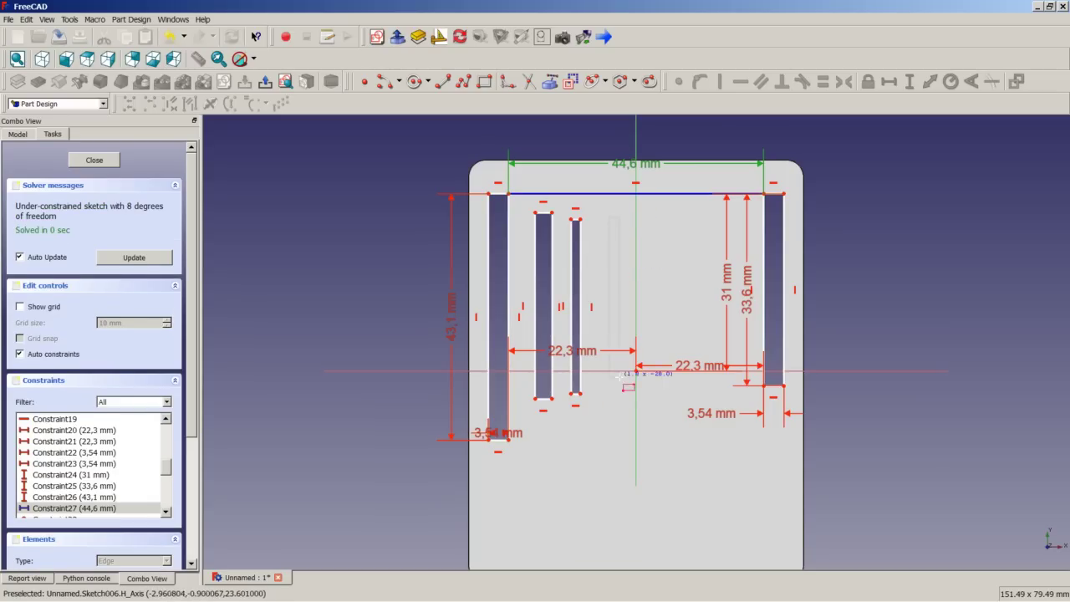
left_click(622, 397)
left_click(656, 219)
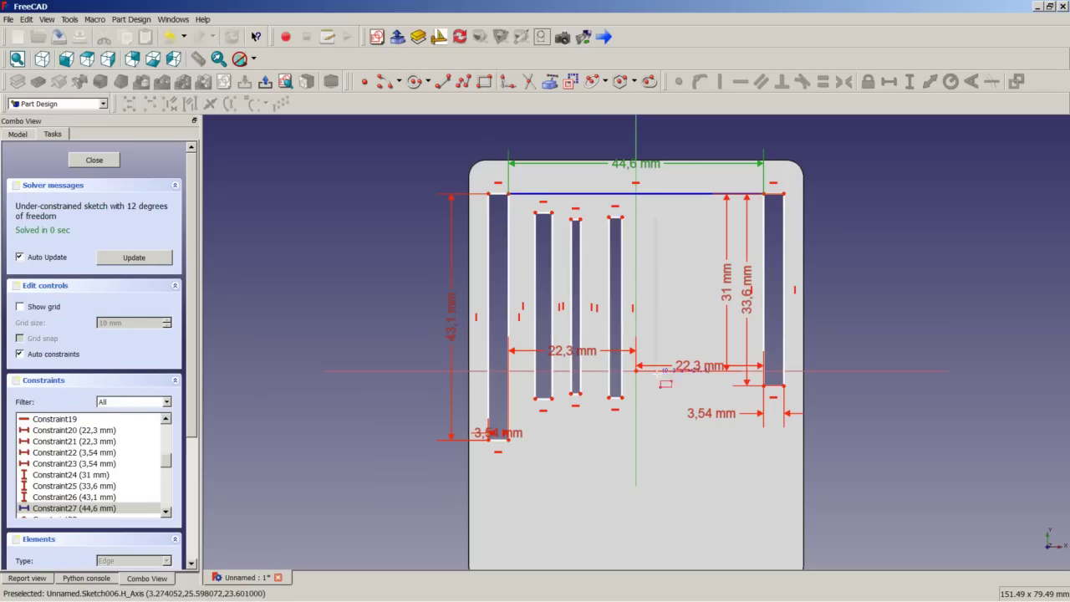
left_click(669, 398)
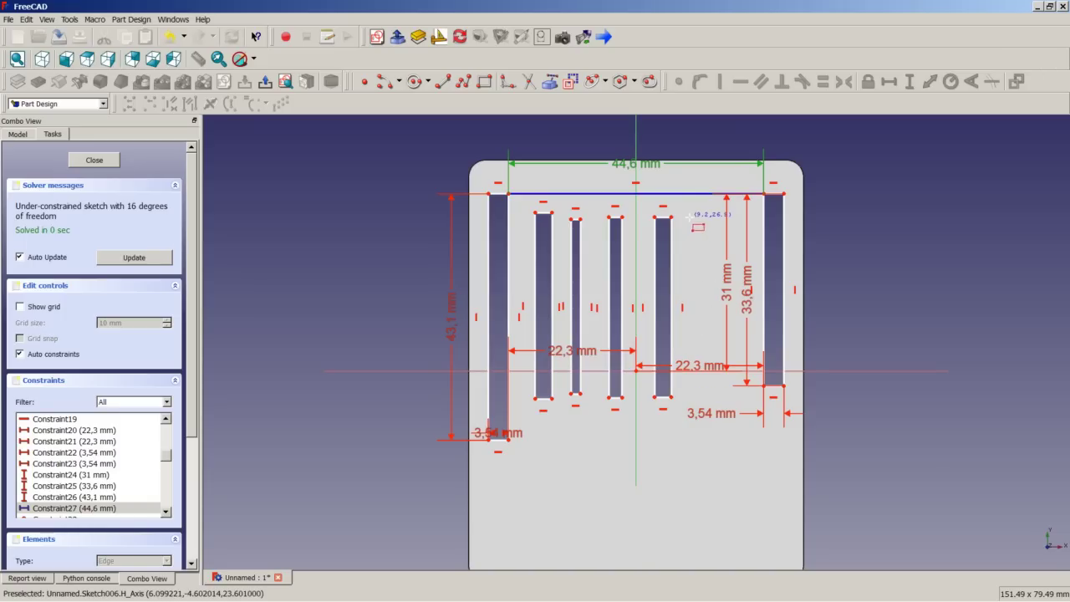
left_click(688, 219)
left_click(700, 394)
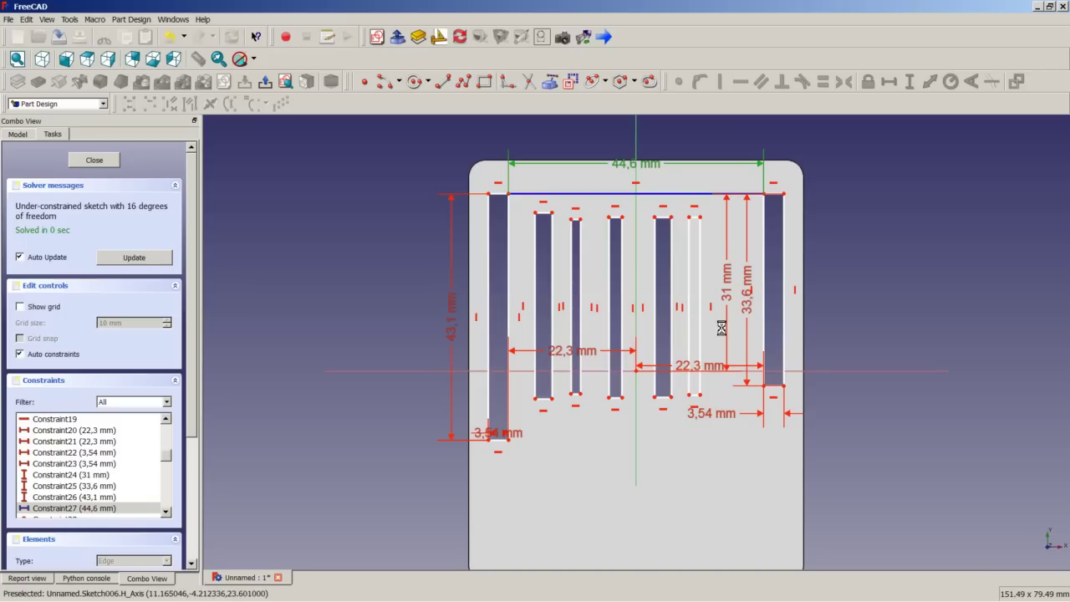
left_click(717, 218)
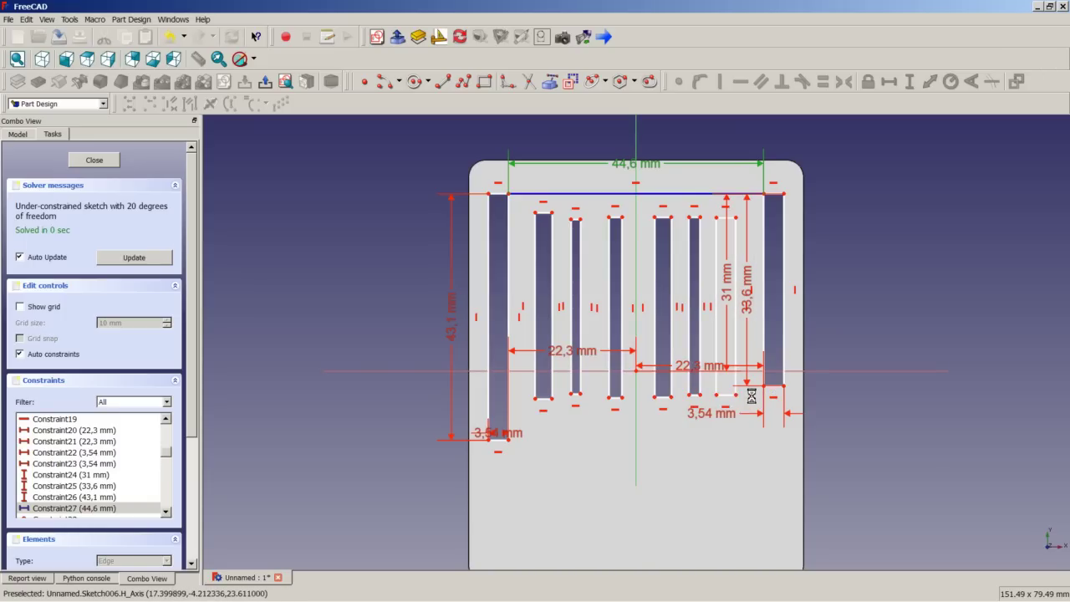
left_click(728, 399)
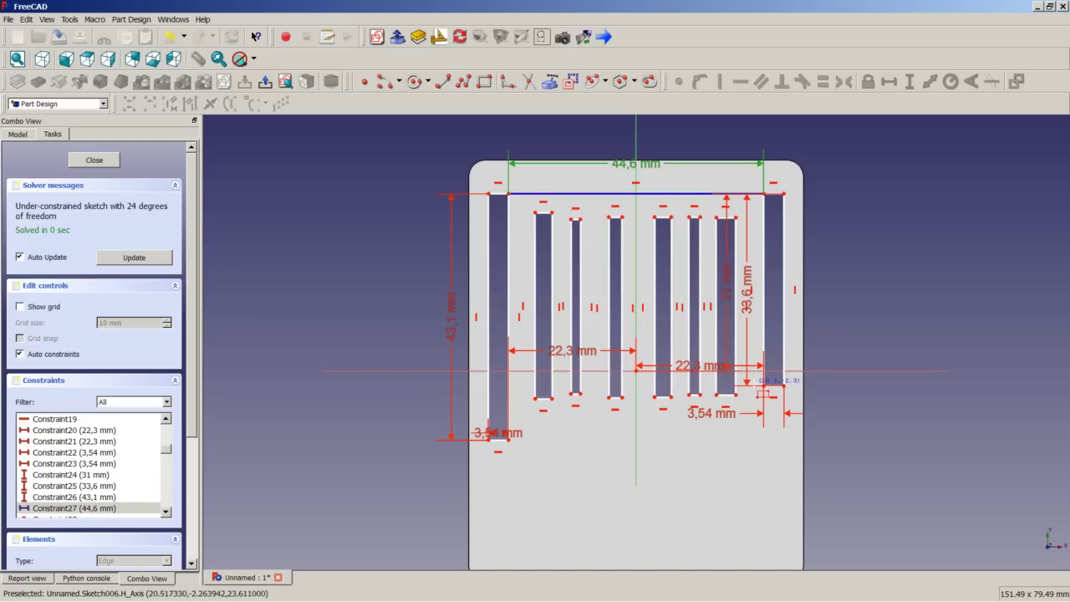
right_click(881, 255)
- Draw three lines linking the top corners of neighbouring inner vent slots
scroll(575, 204, "up", 5)
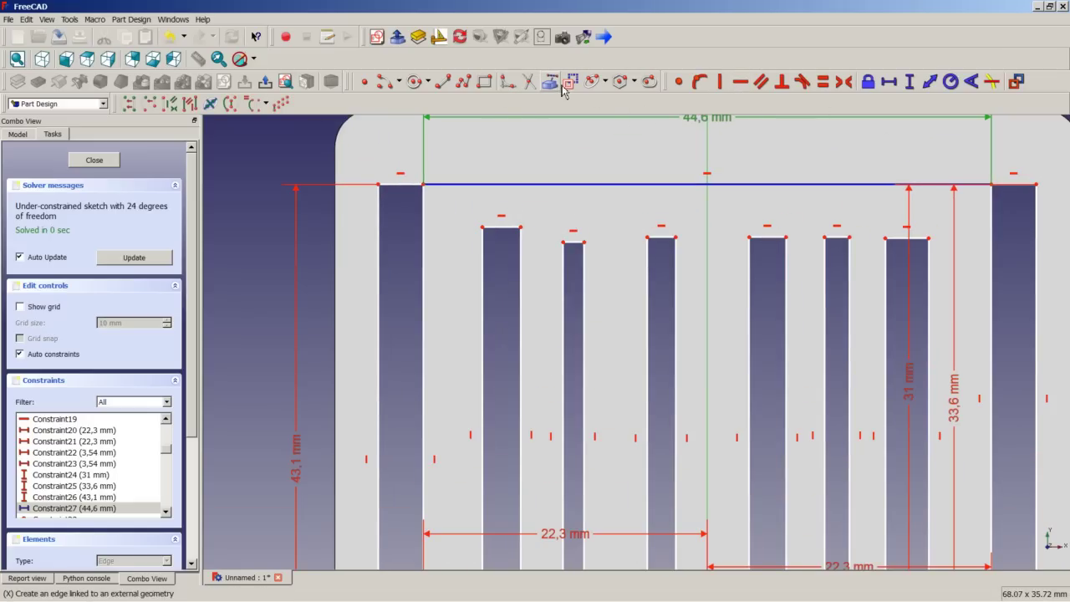
left_click(565, 150)
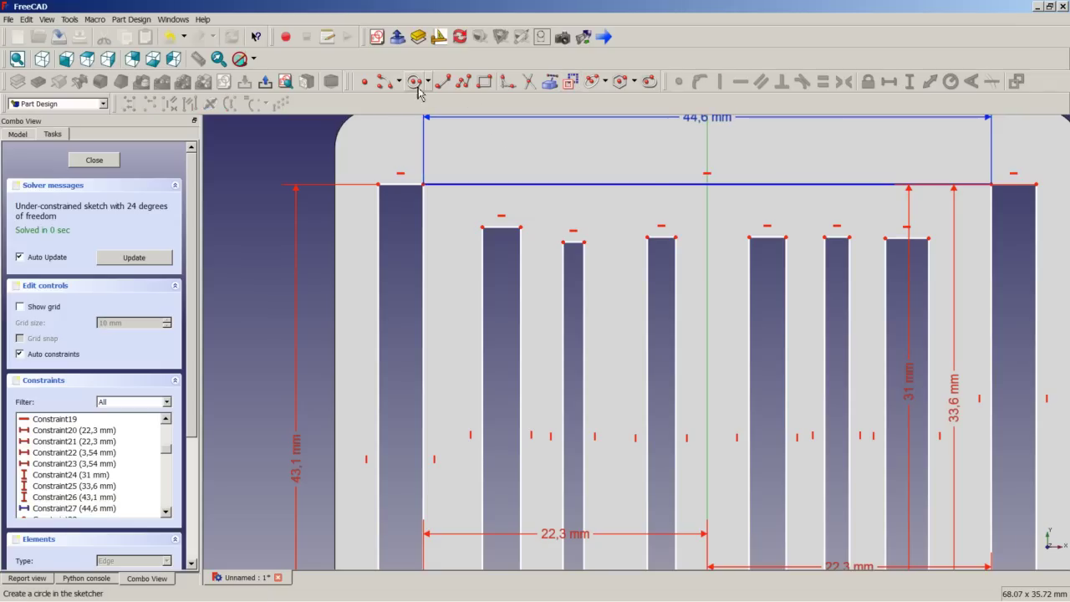
left_click(443, 81)
scroll(519, 228, "up", 2)
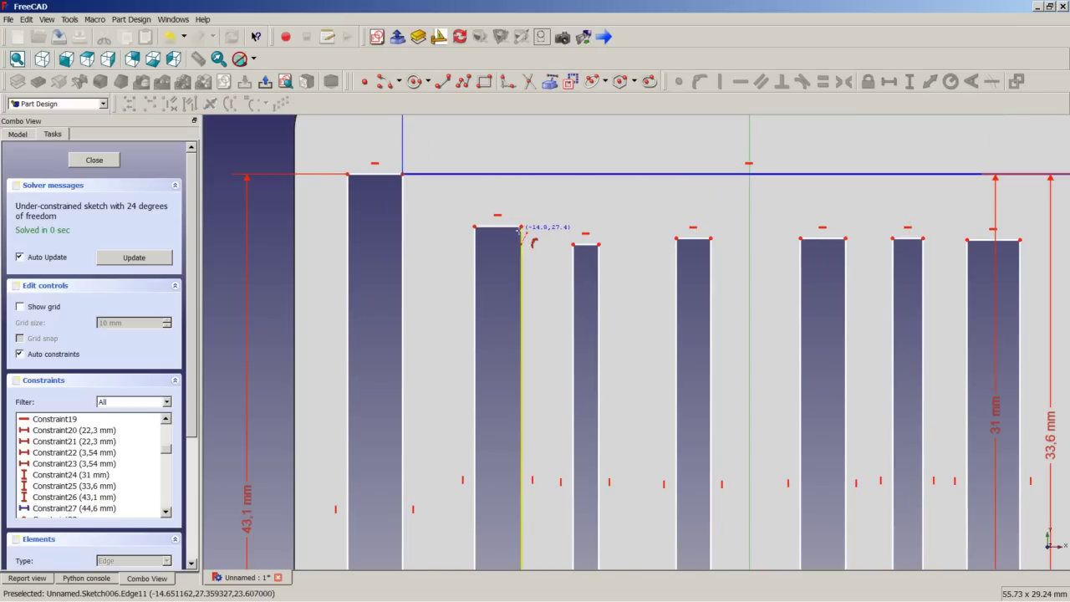
left_click(521, 225)
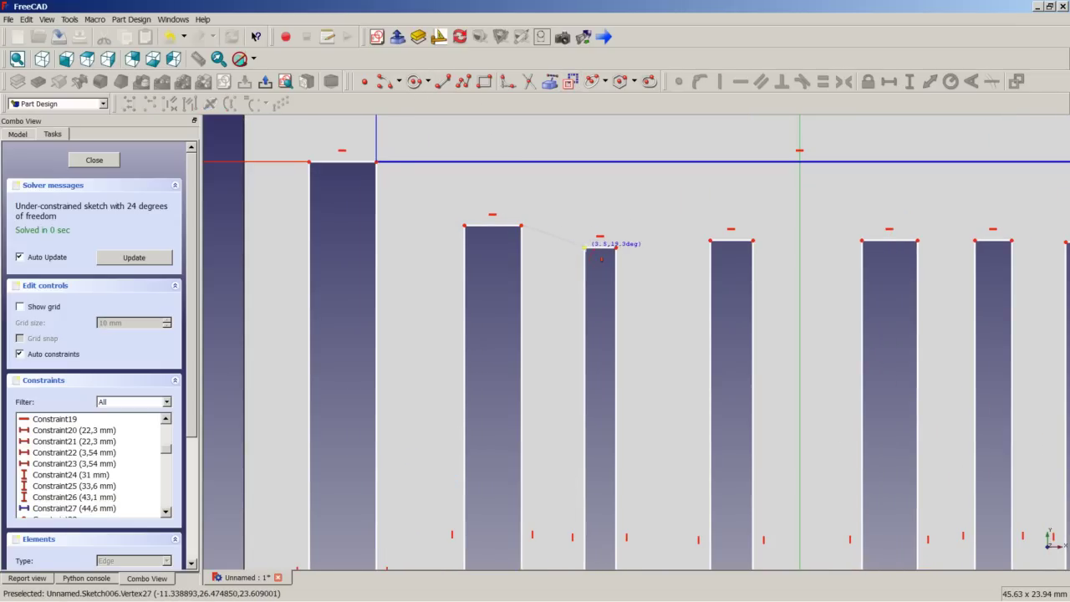
left_click(584, 248)
left_click(616, 248)
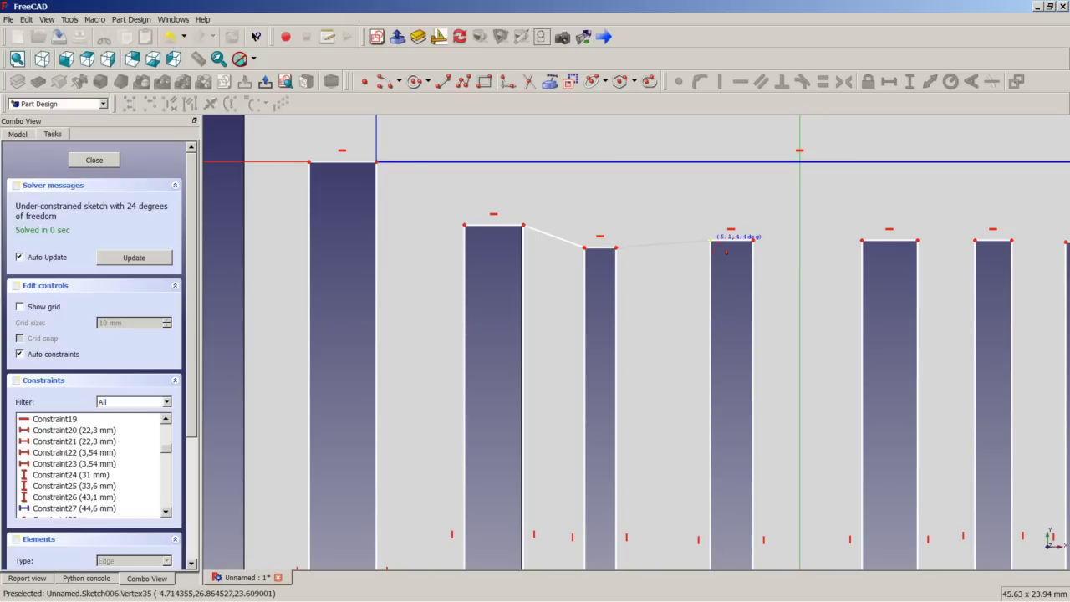
left_click(710, 241)
left_click(752, 241)
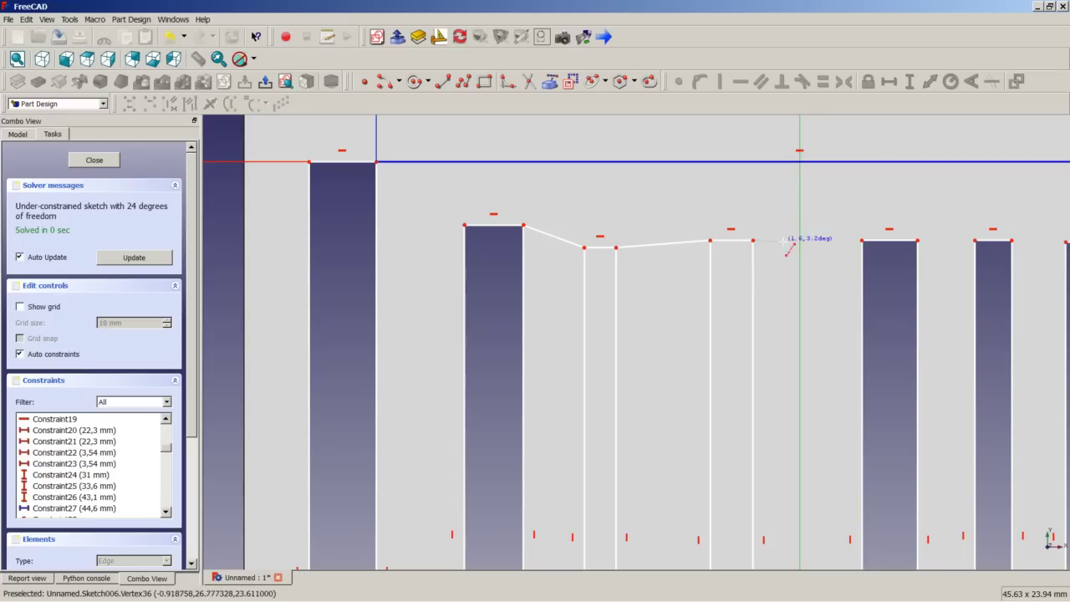
left_click(862, 241)
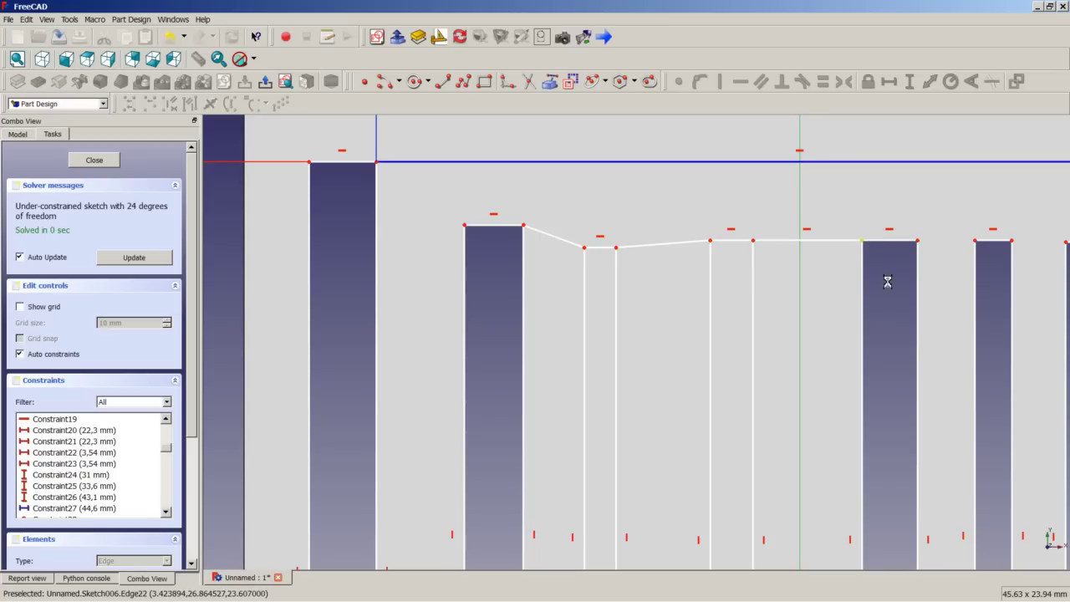
- Join the remaining slots' top corners with two more connecting lines
scroll(888, 281, "up", 2)
scroll(1044, 535, "down", 5)
scroll(1046, 543, "up", 1)
scroll(967, 263, "up", 5)
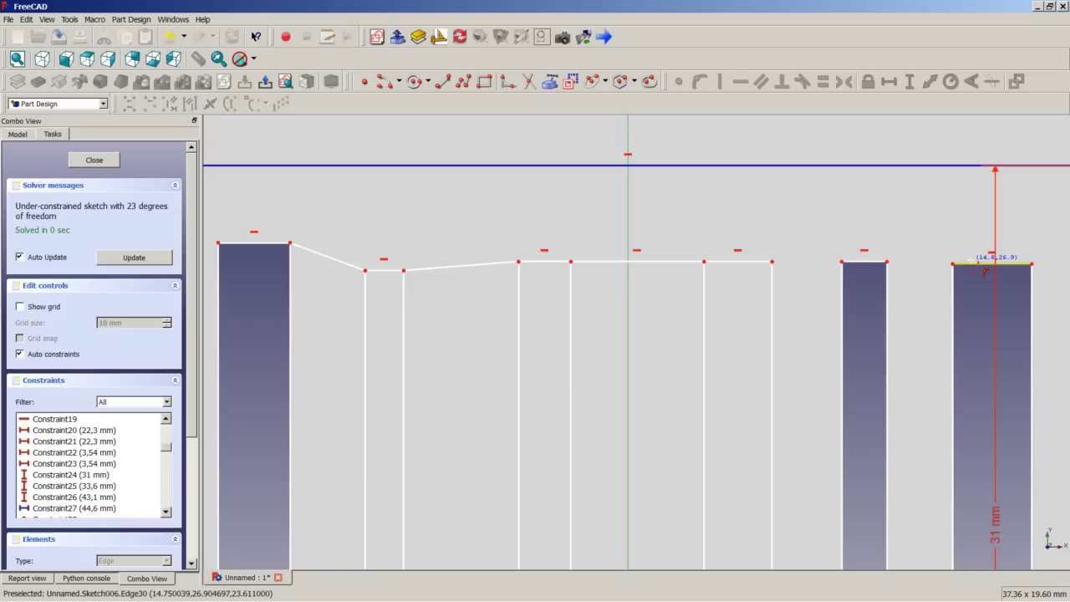
left_click(674, 263)
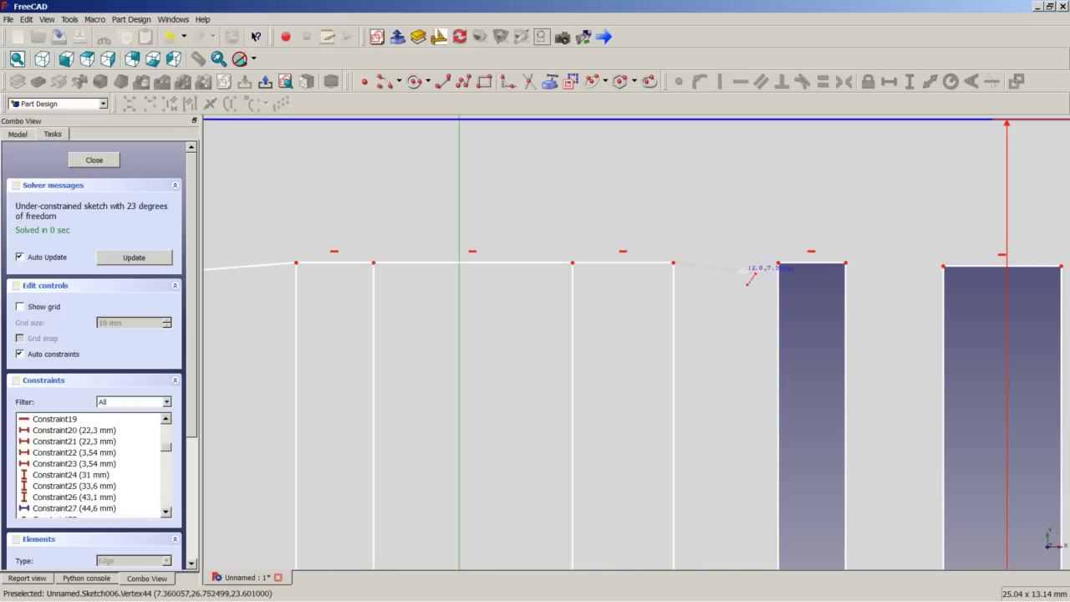
left_click(778, 263)
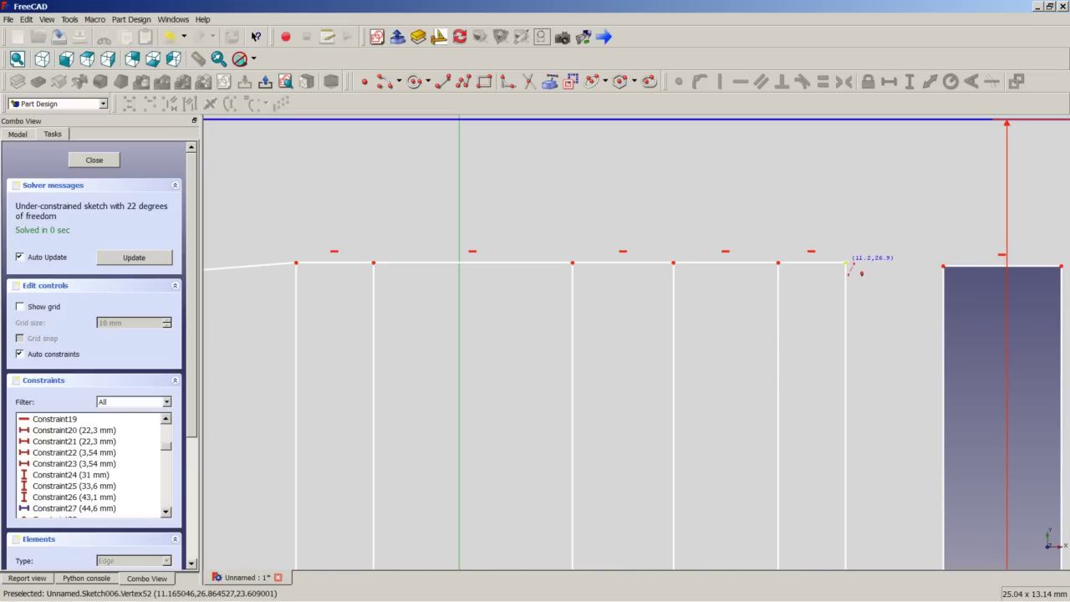
left_click(845, 262)
left_click(942, 262)
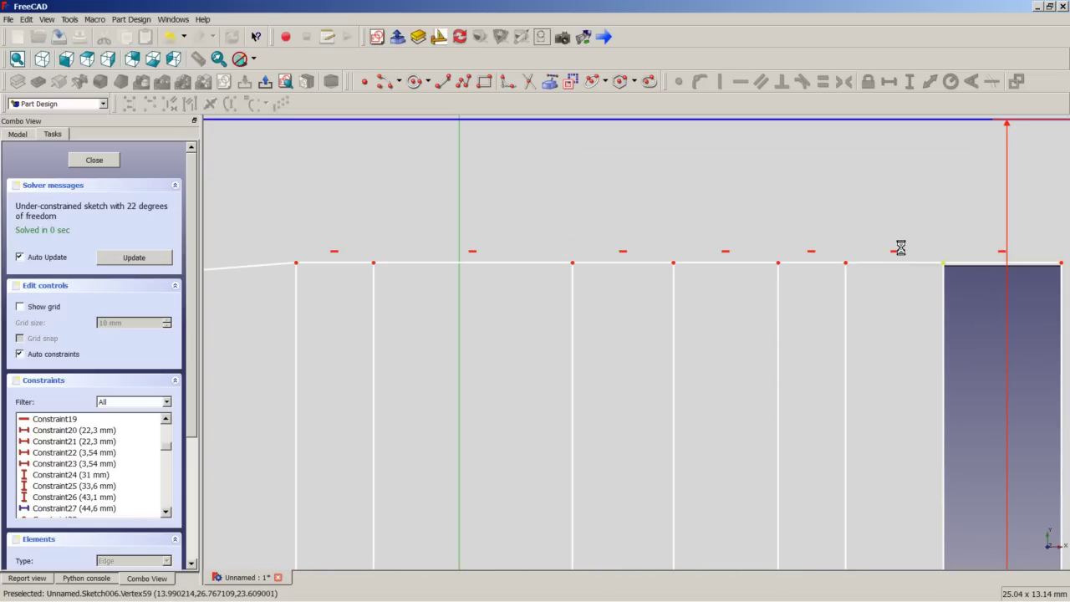
scroll(903, 234, "down", 4)
right_click(869, 219)
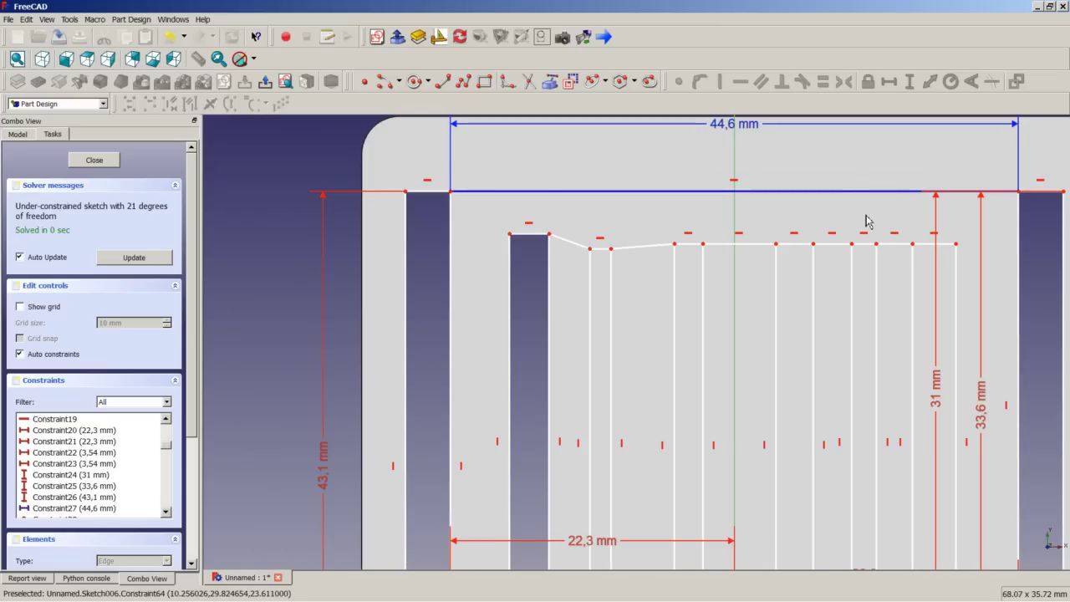
- Convert the four slot-top connecting edges into construction geometry
left_click(575, 243)
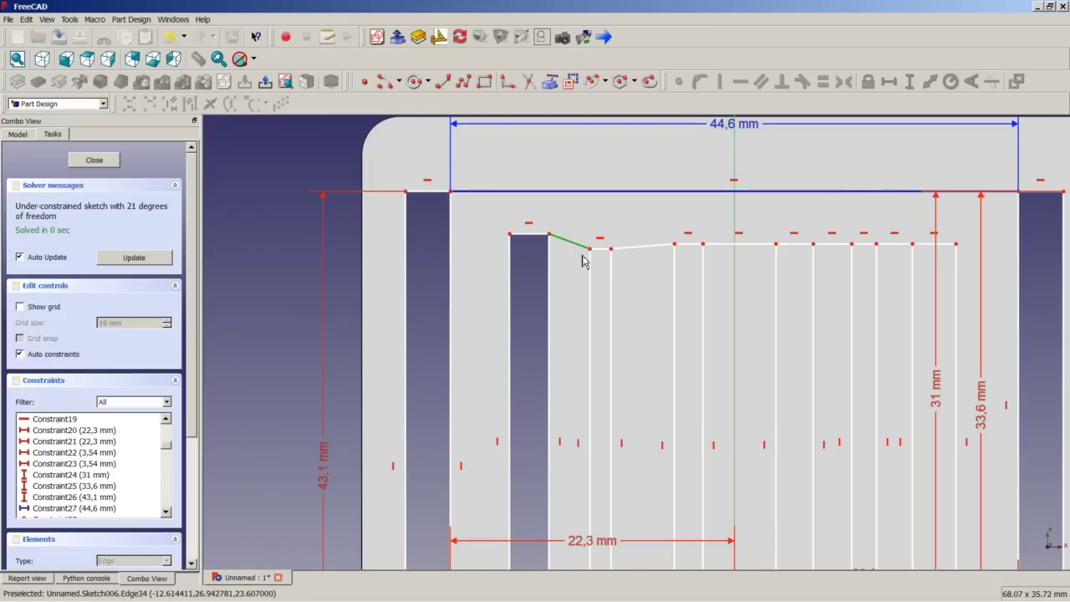
left_click(688, 247)
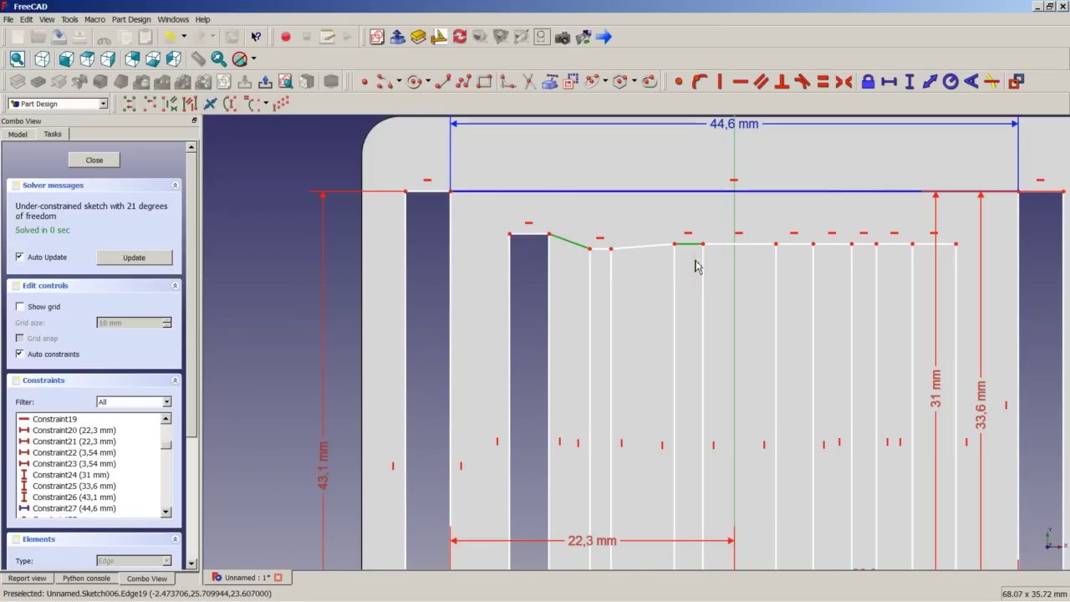
left_click(585, 246)
left_click(634, 255)
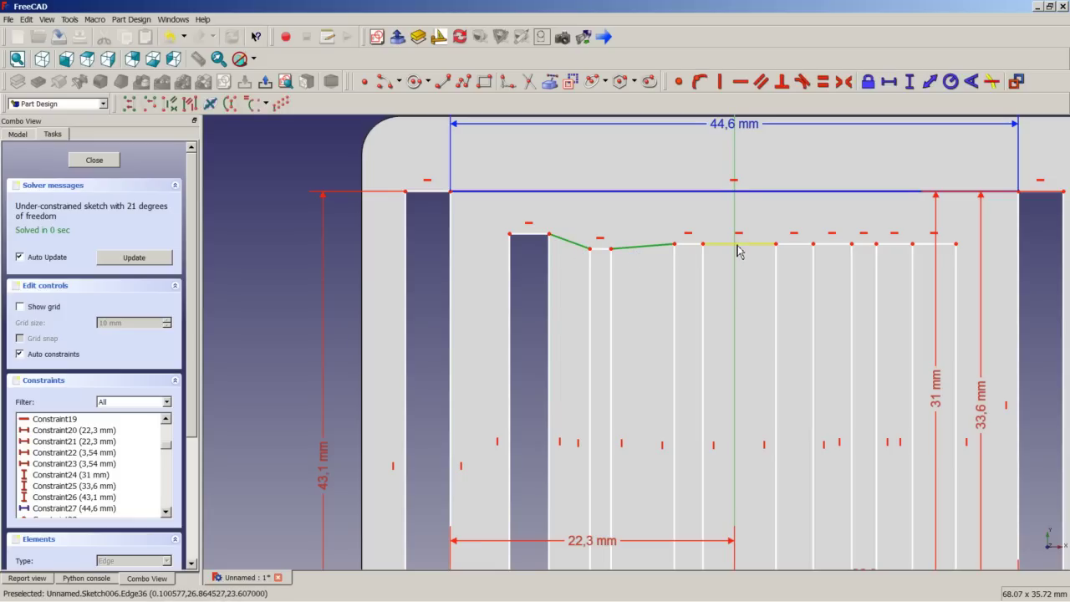
left_click(740, 247)
left_click(828, 245)
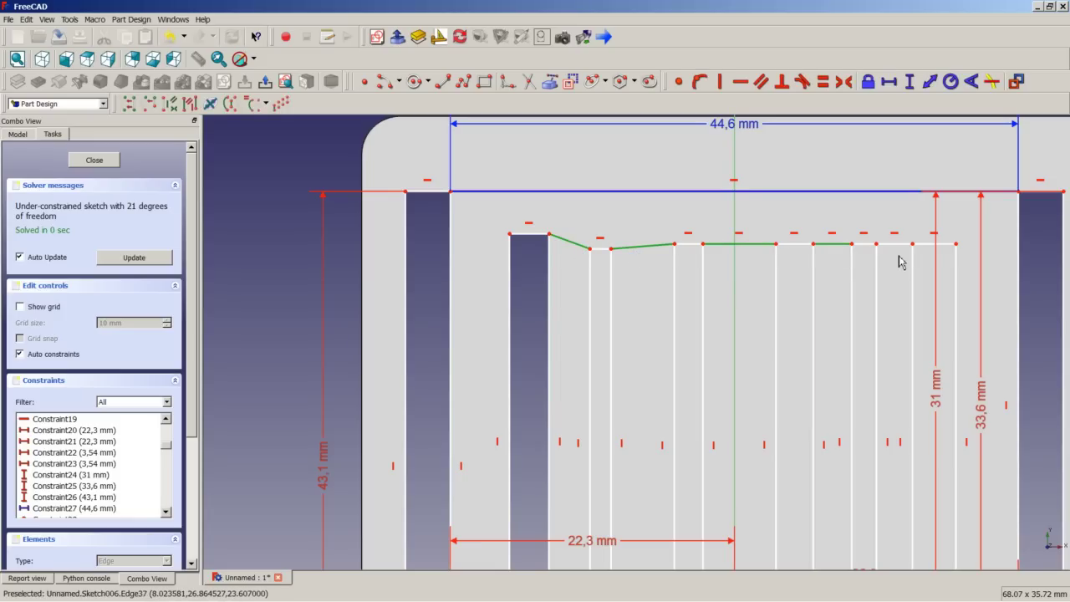
left_click(571, 81)
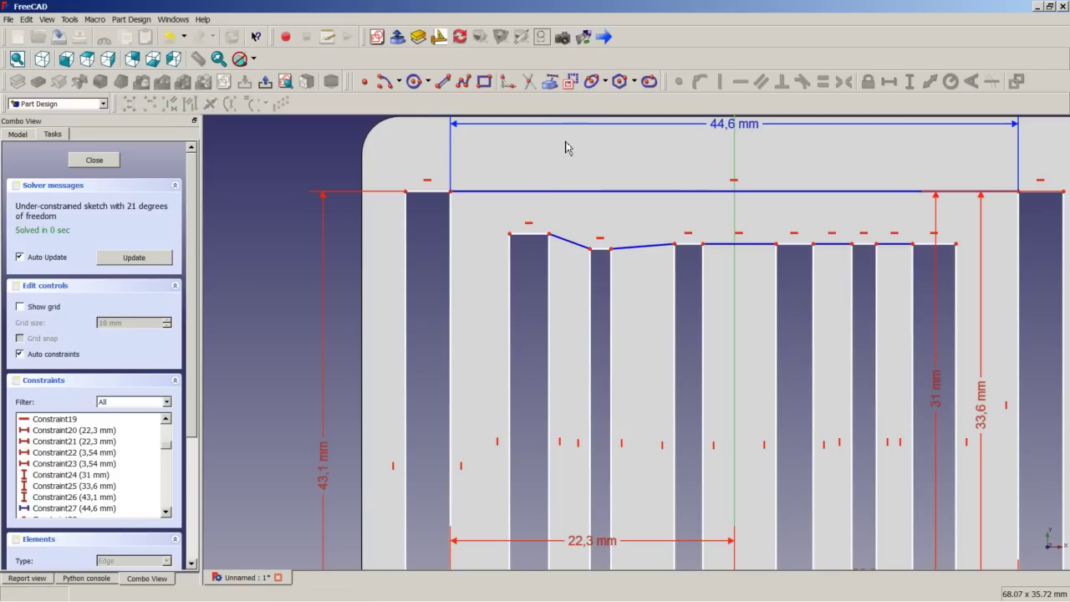
- Draw a line from the first inner slot's top-left corner to the outer slot's edge
left_click(443, 81)
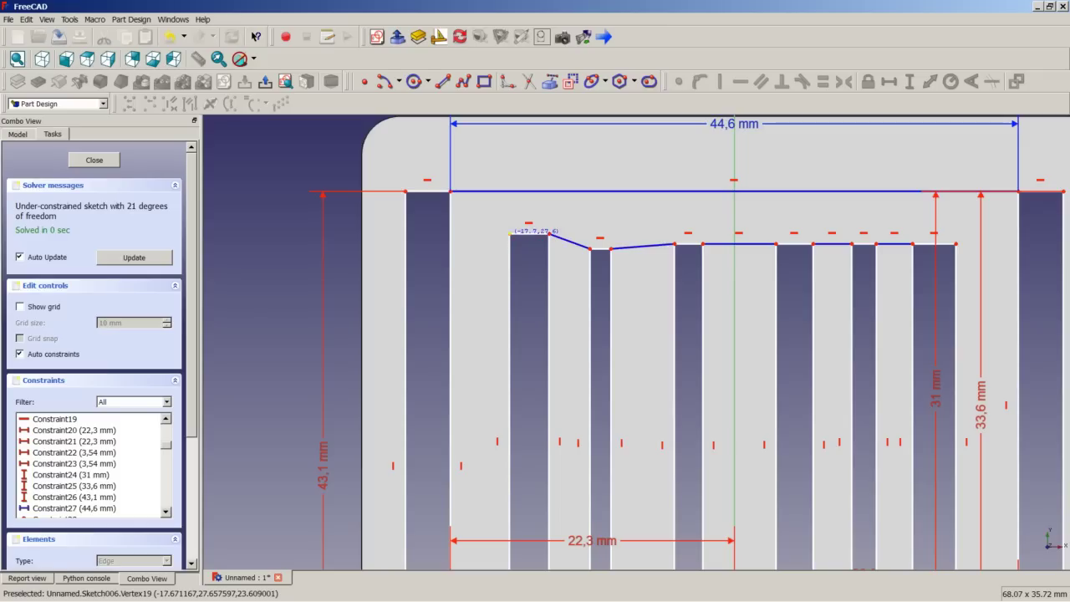
left_click(510, 233)
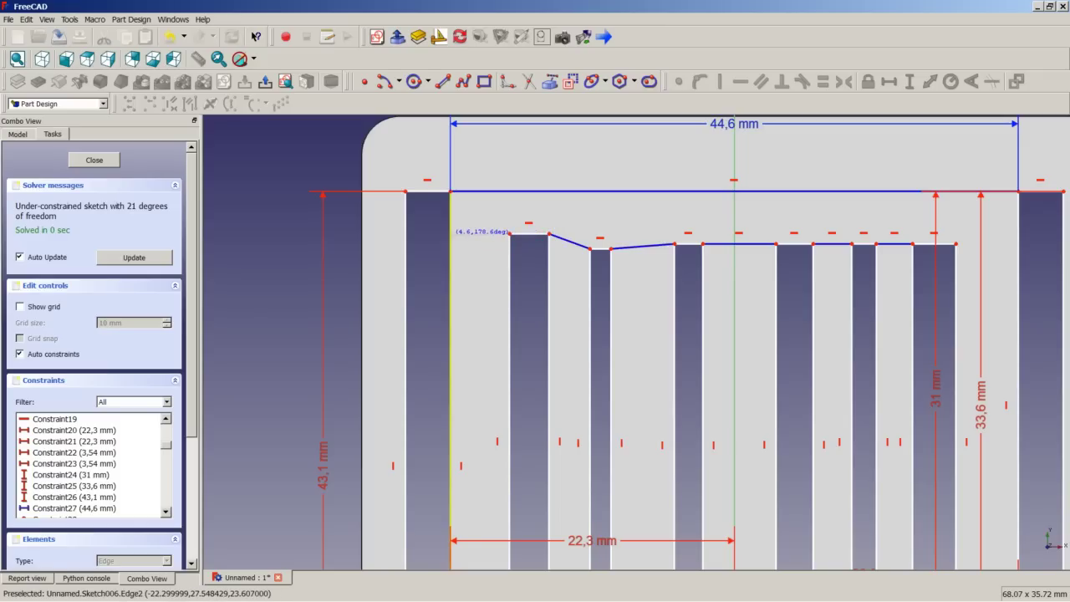
left_click(450, 234)
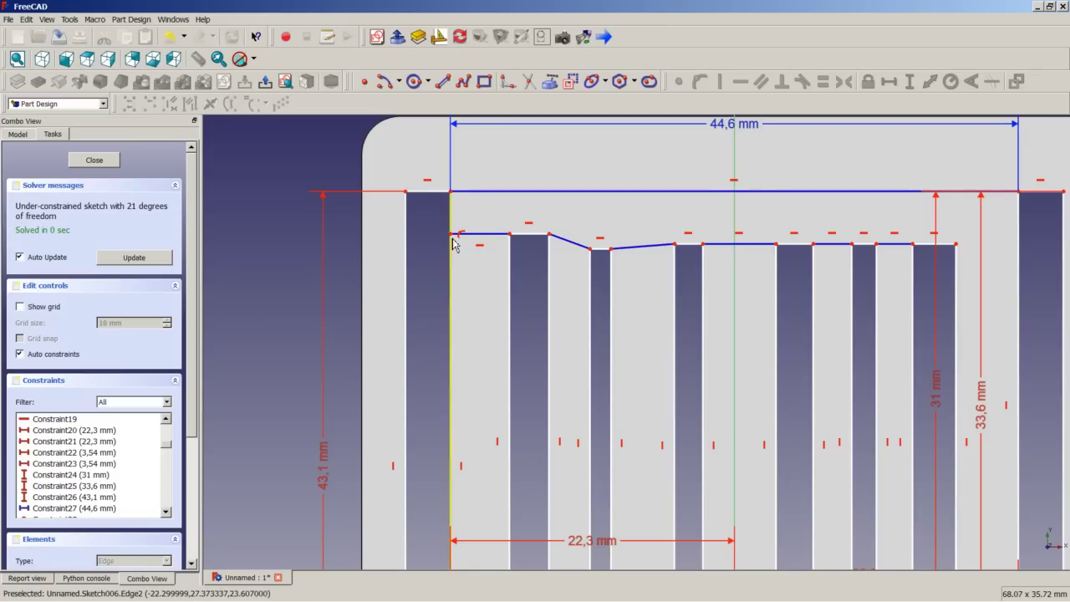
- Draw the final line across the rightmost slot top and select the two sloped segments
left_click(443, 81)
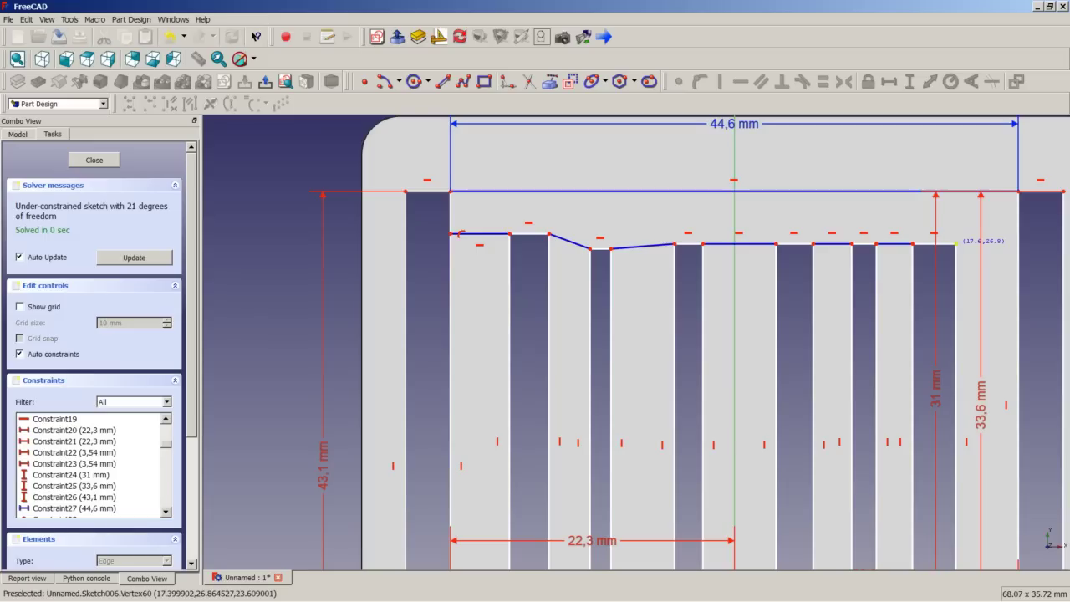
left_click(1017, 243)
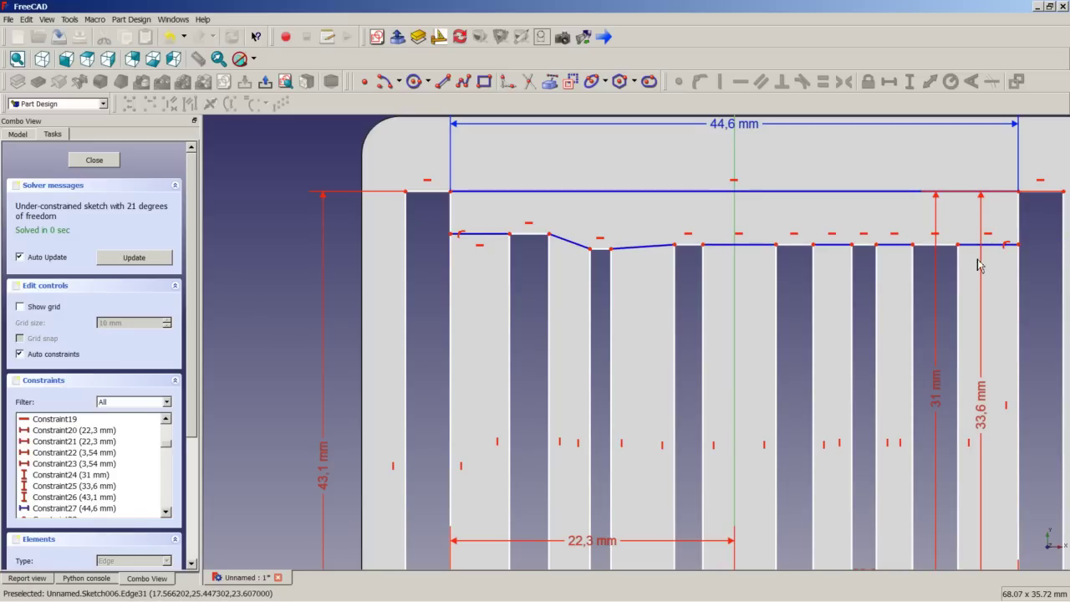
left_click(635, 246)
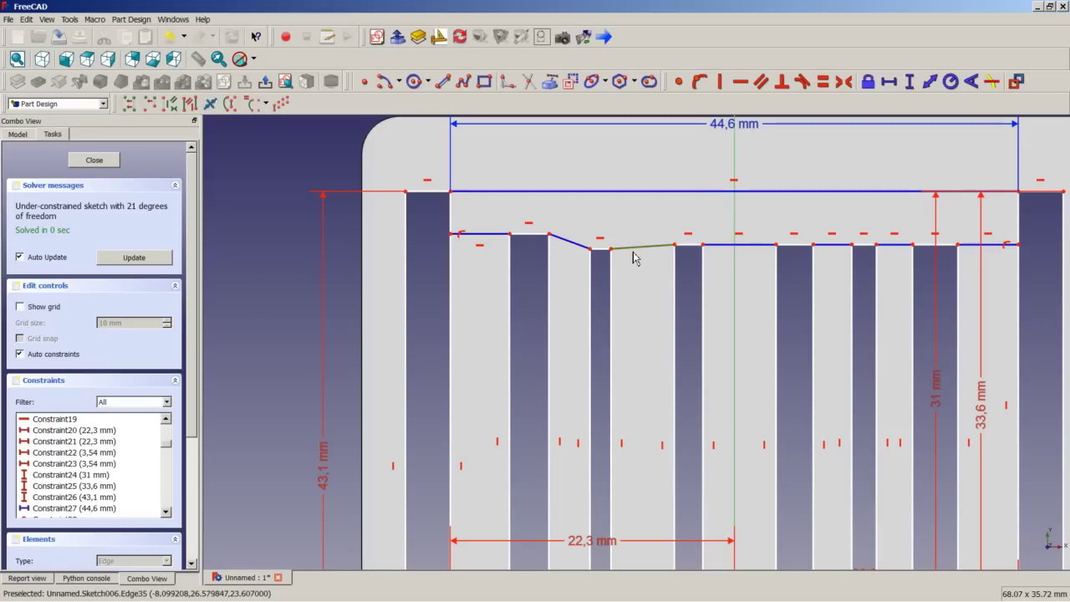
left_click(569, 247)
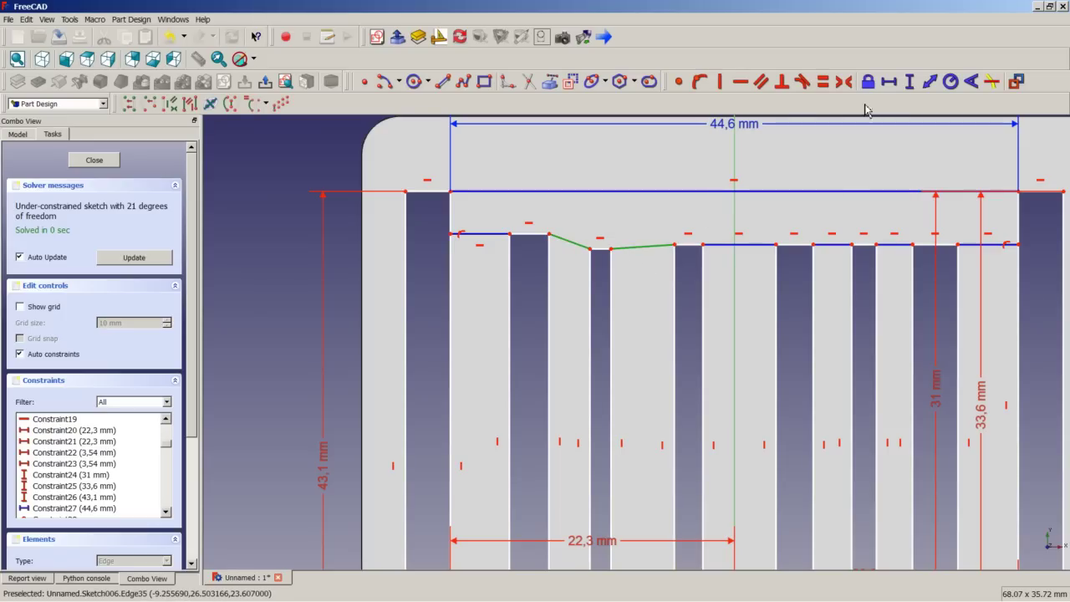
- Make the sloped segments horizontal and set the top-edge gap segments equal in length
left_click(741, 81)
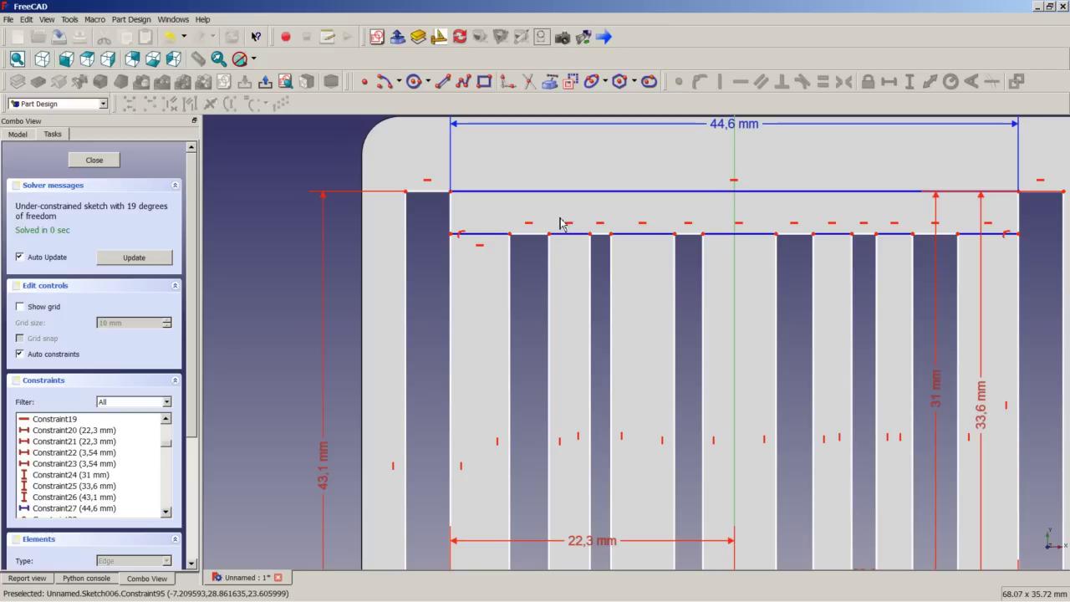
left_click(486, 241)
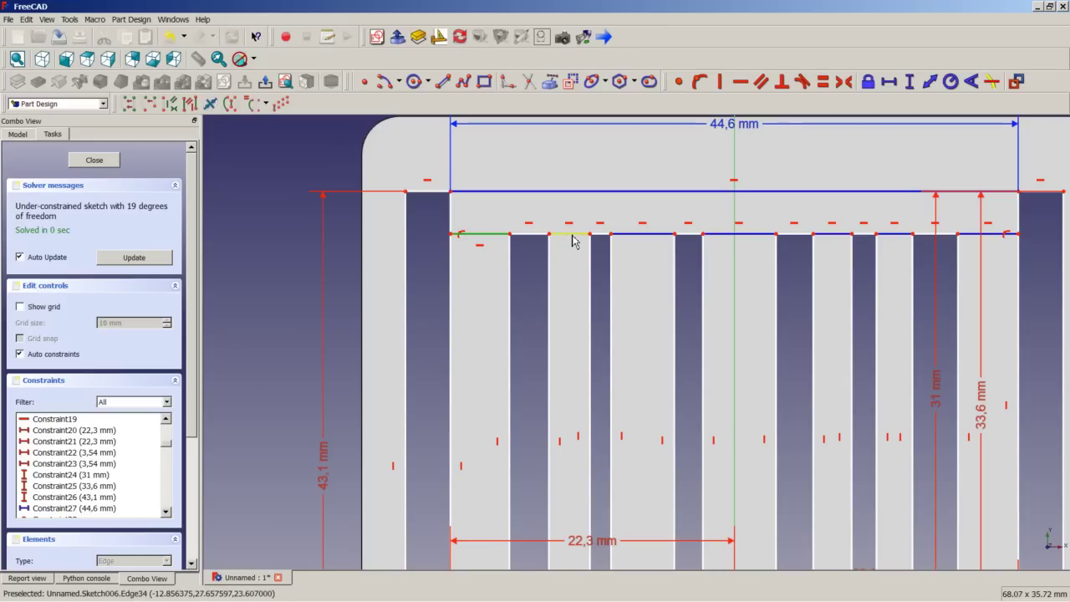
left_click(573, 237)
left_click(644, 237)
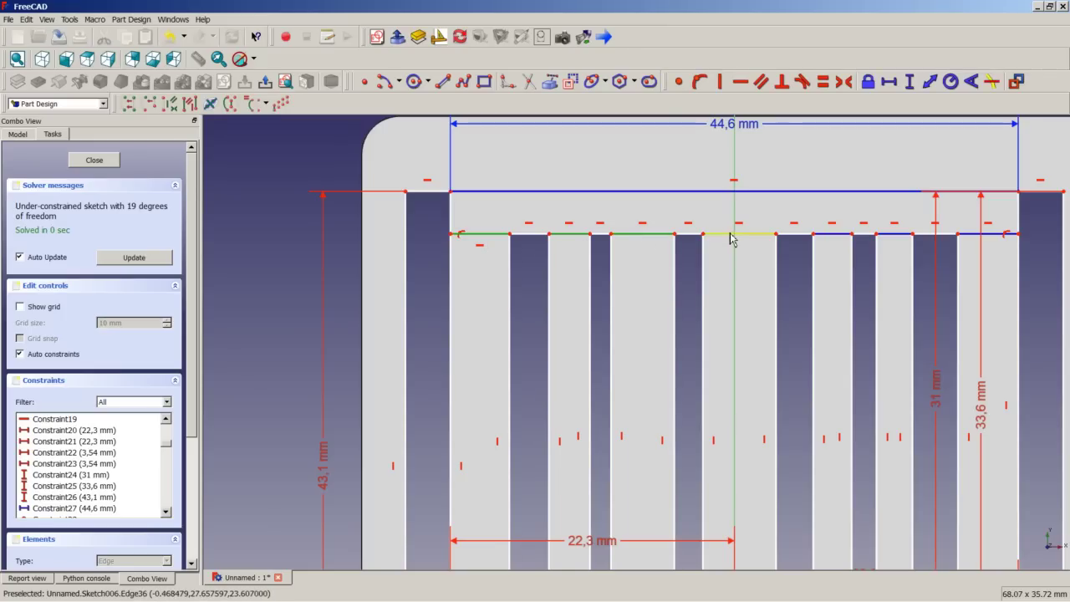
left_click(732, 236)
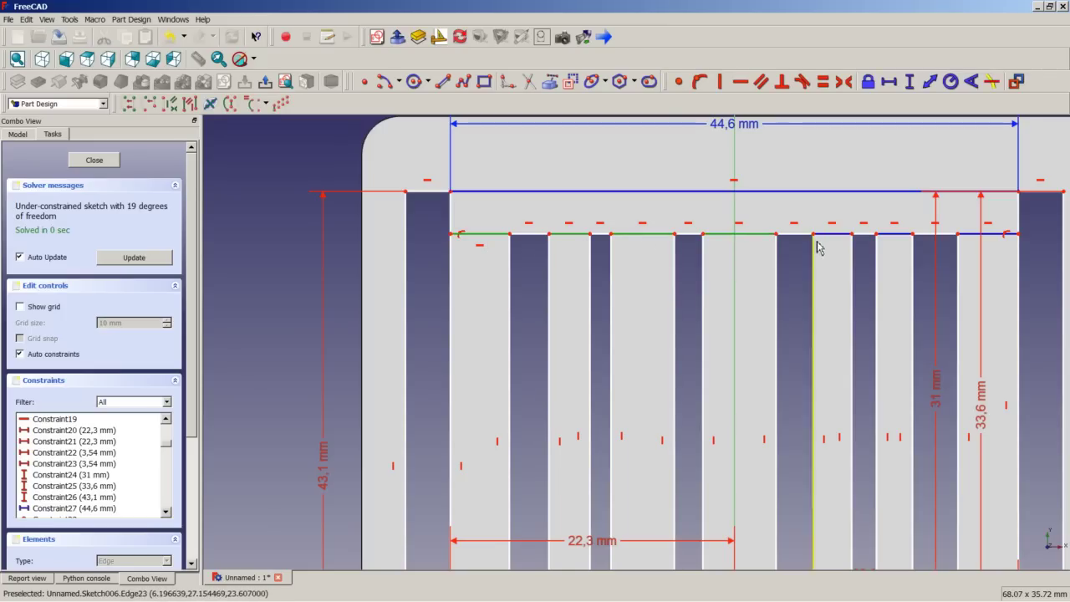
left_click(894, 233)
left_click(934, 234)
left_click(979, 236)
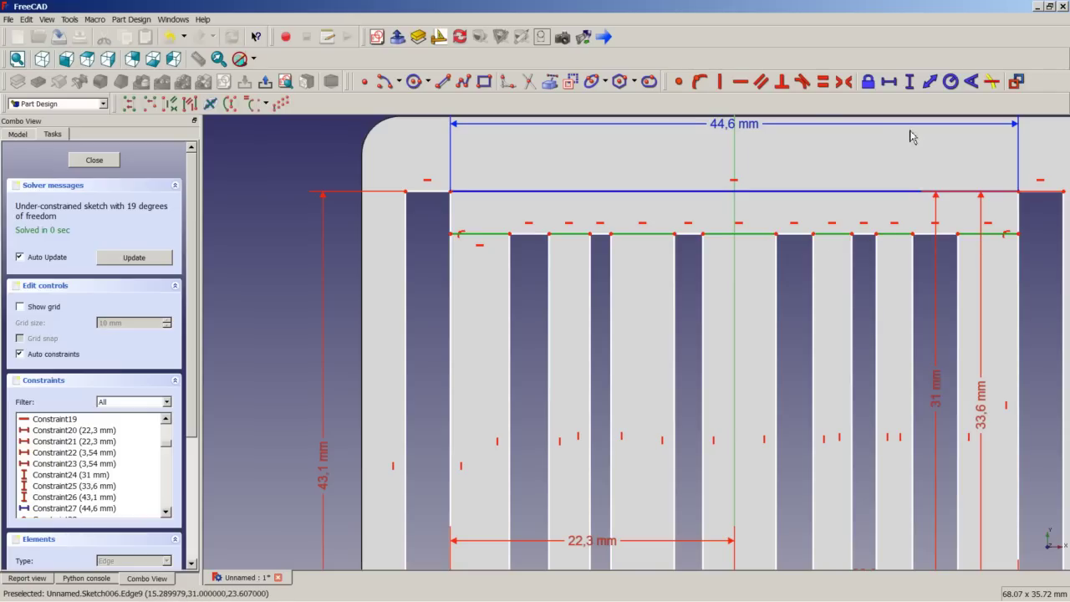
left_click(823, 81)
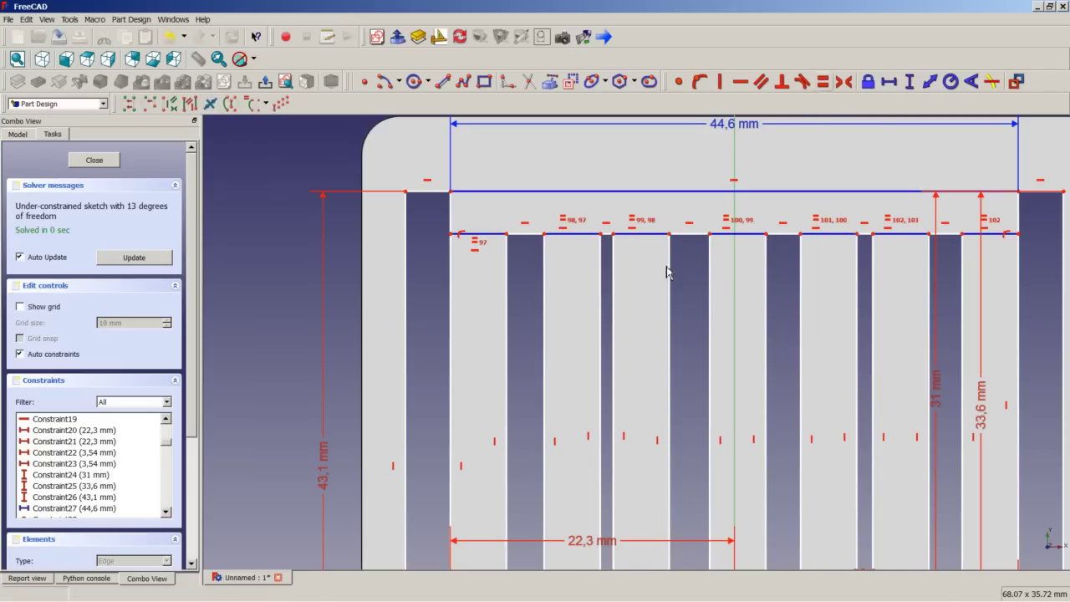
- Make the slot-top segments equal to the gap segments as well
left_click(531, 234)
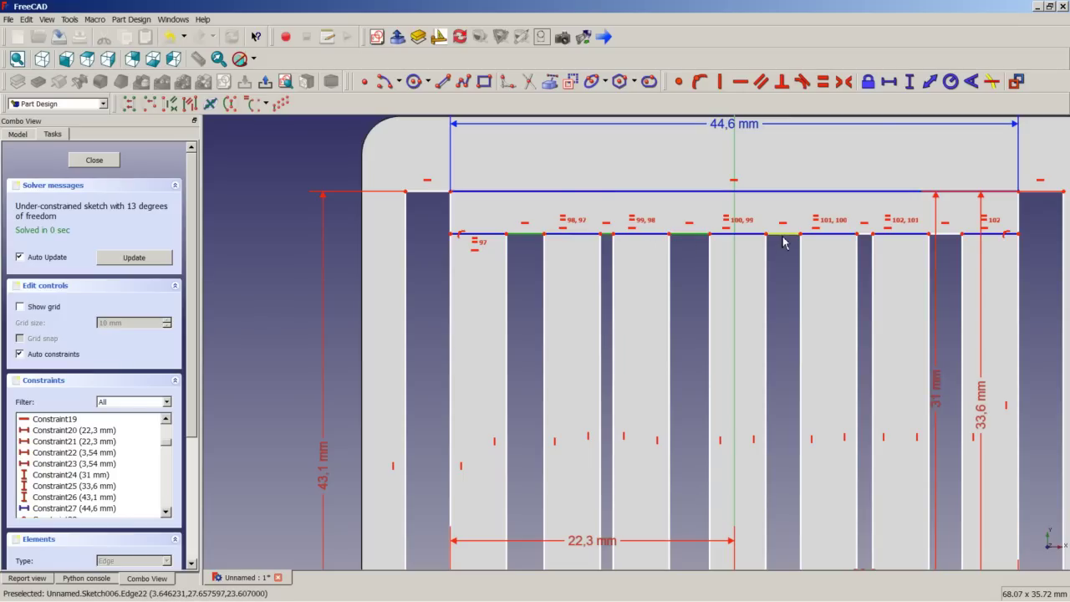
left_click(866, 234)
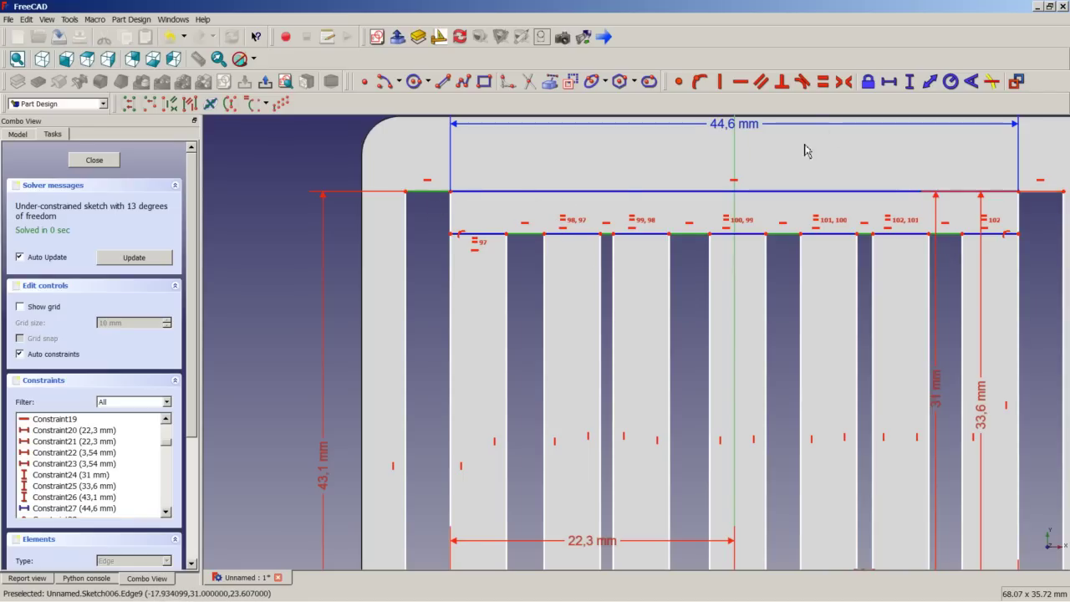
left_click(823, 84)
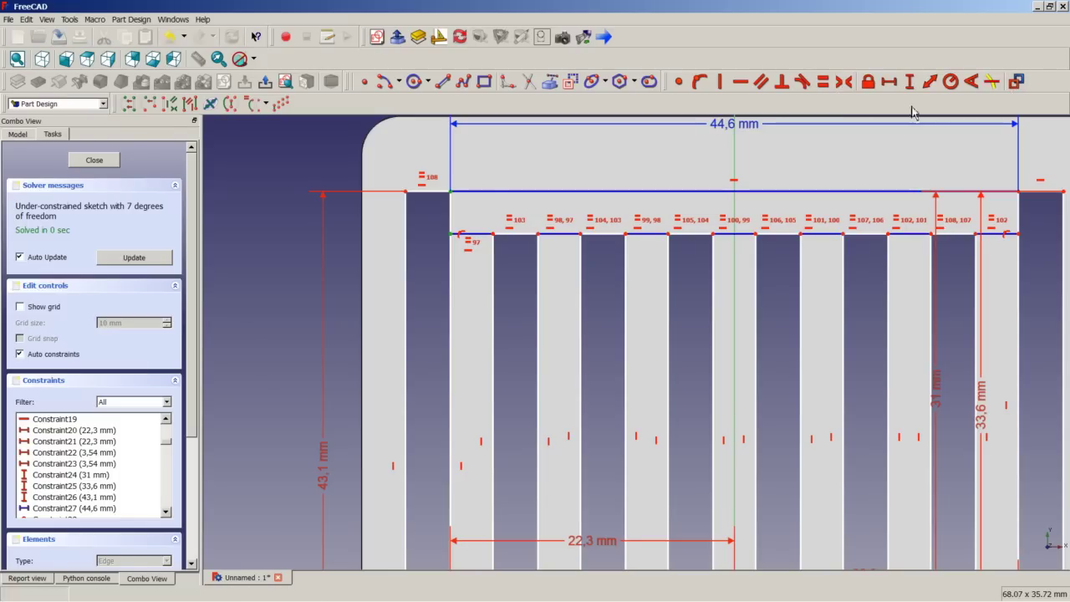
- Add a 2 mm vertical distance between the enclosure's top line and the slot tops
left_click(909, 81)
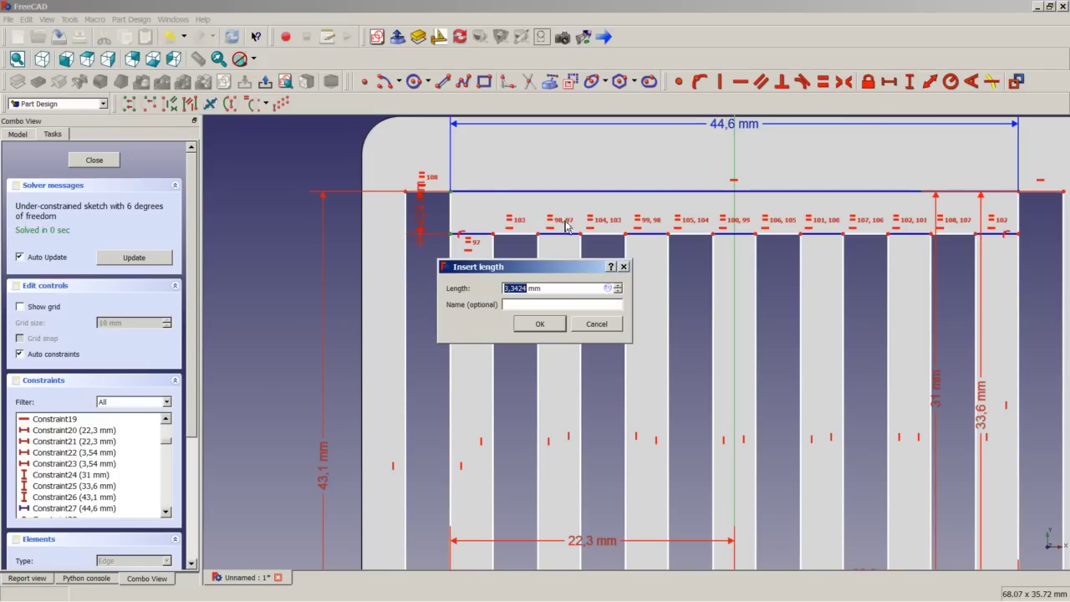
type("2")
key("Return")
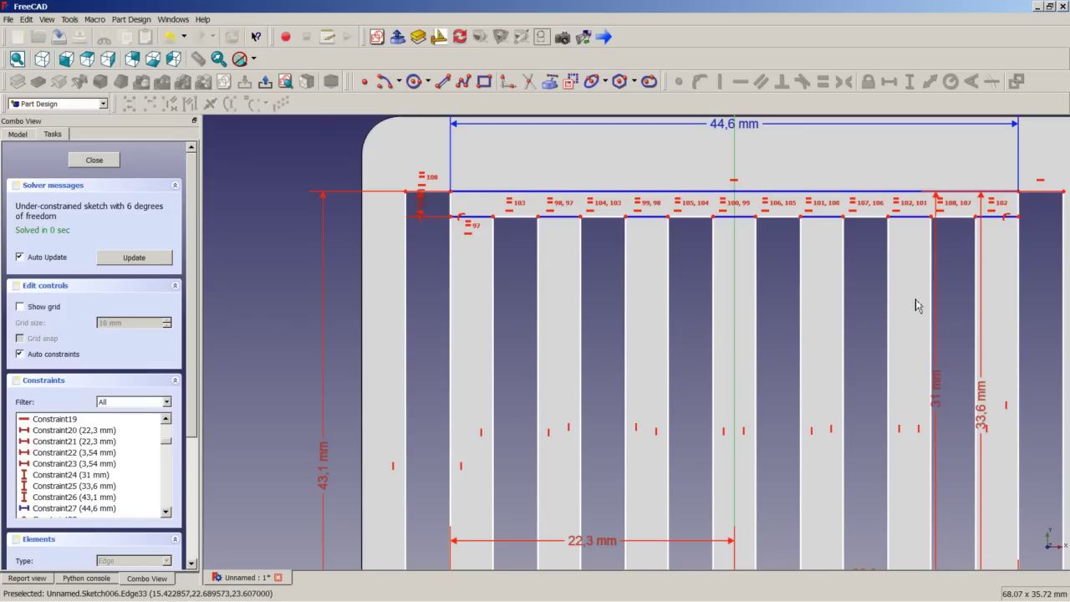
scroll(815, 364, "down", 4)
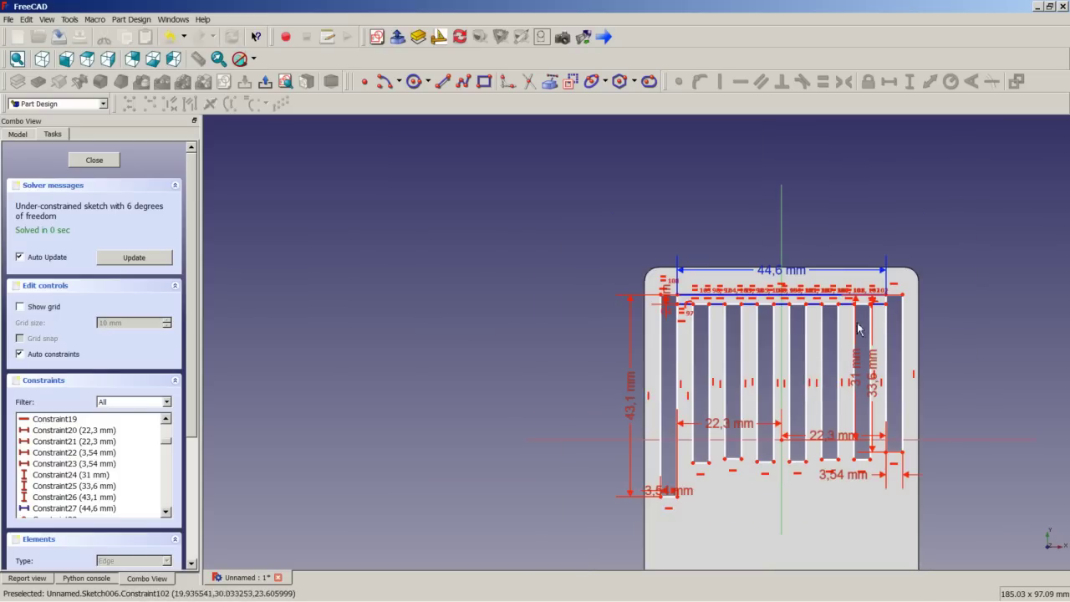
scroll(824, 441, "up", 2)
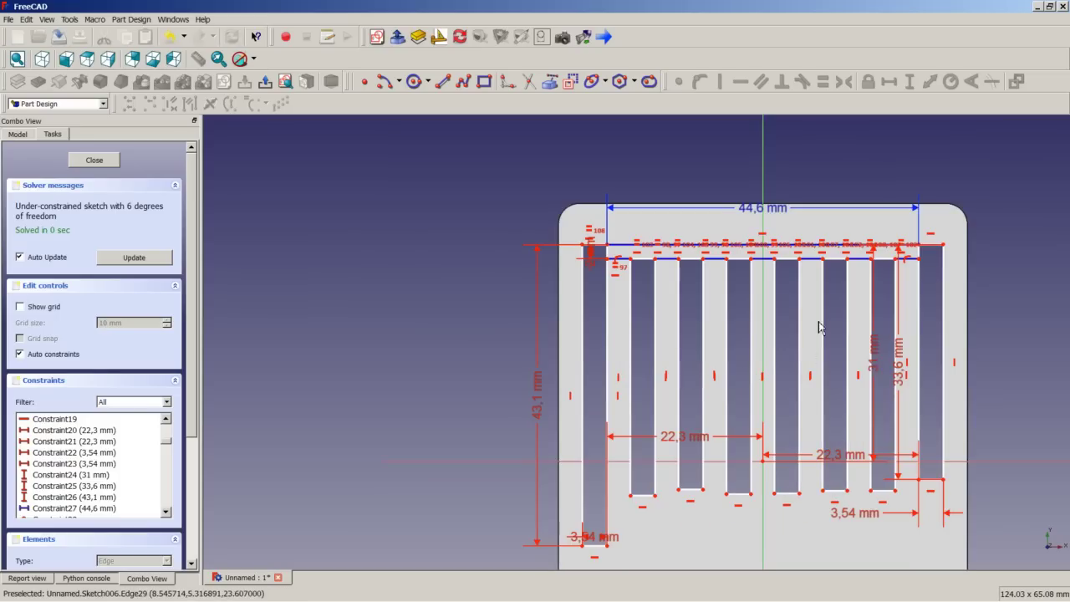
- Draw a sloped line running beneath the vent slot bottoms
left_click(448, 85)
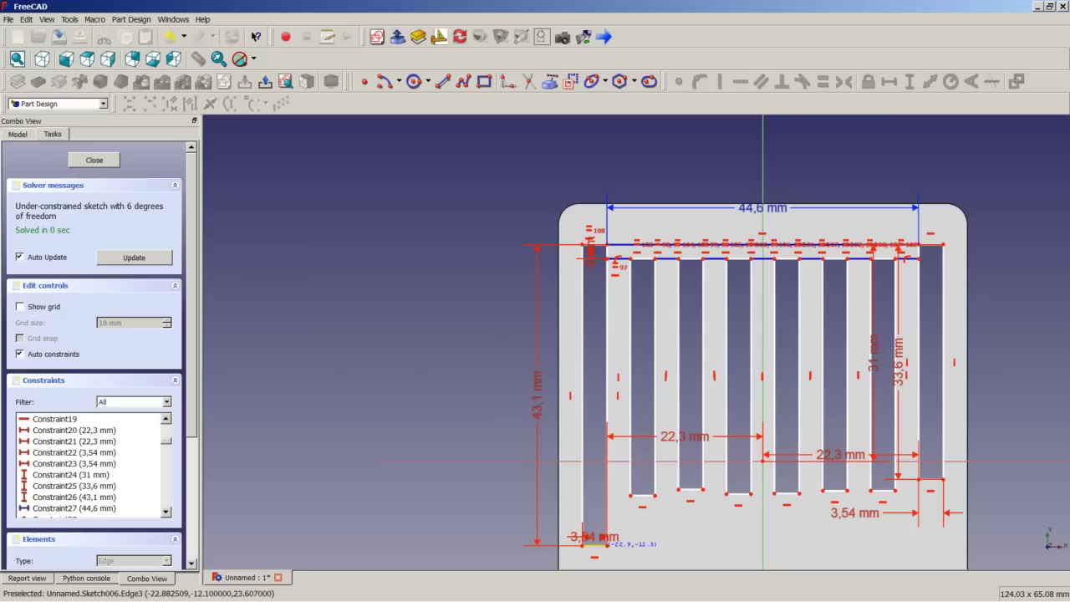
left_click(943, 480)
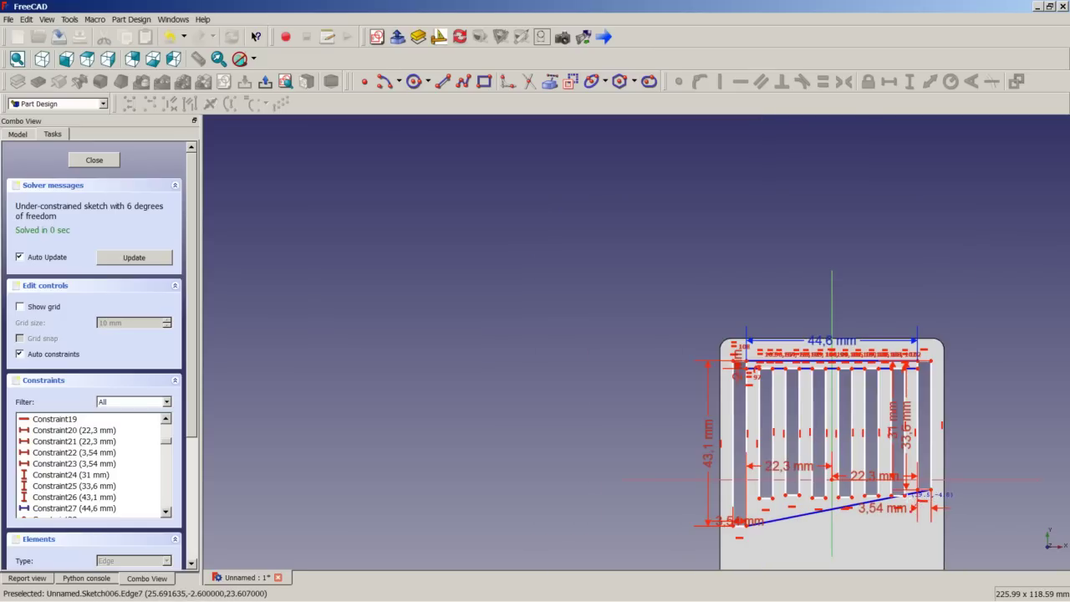
scroll(916, 502, "up", 5)
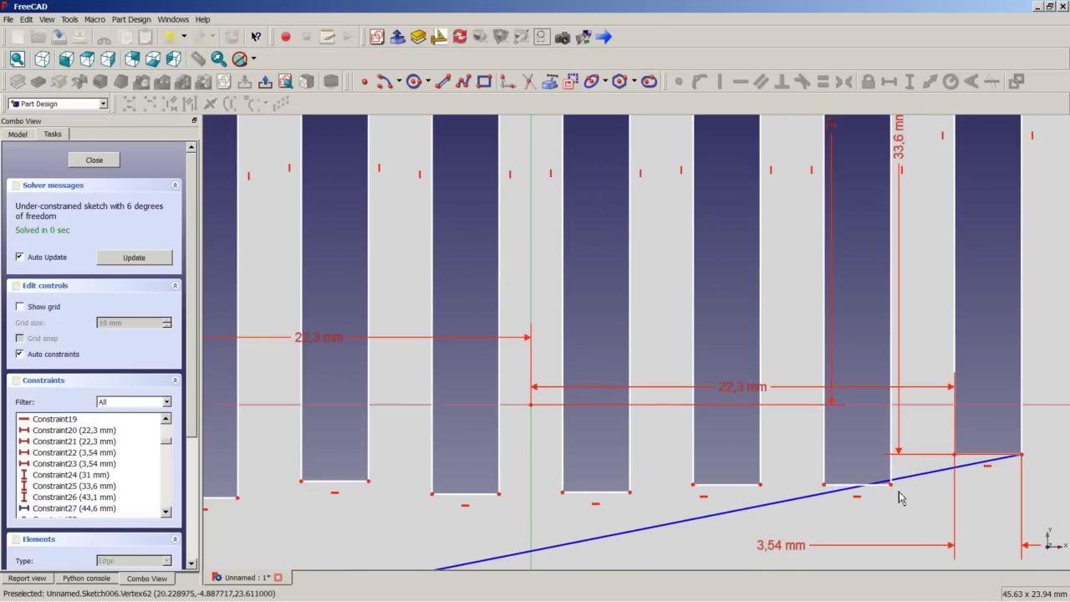
right_click(903, 491)
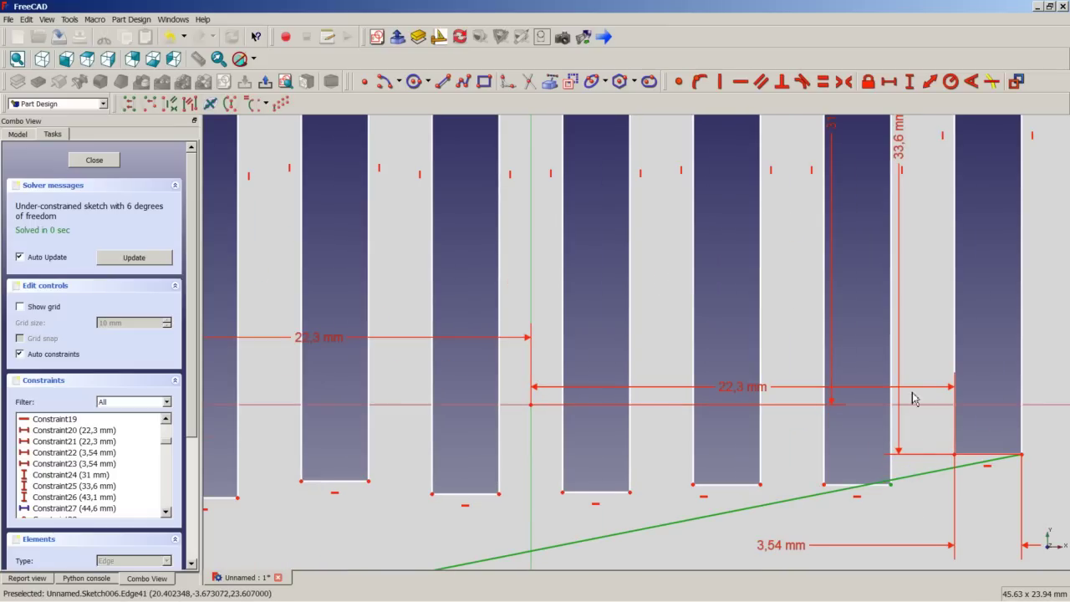
- Pin the first slots' bottom corners onto the sloped line with Point on Object
left_click(700, 82)
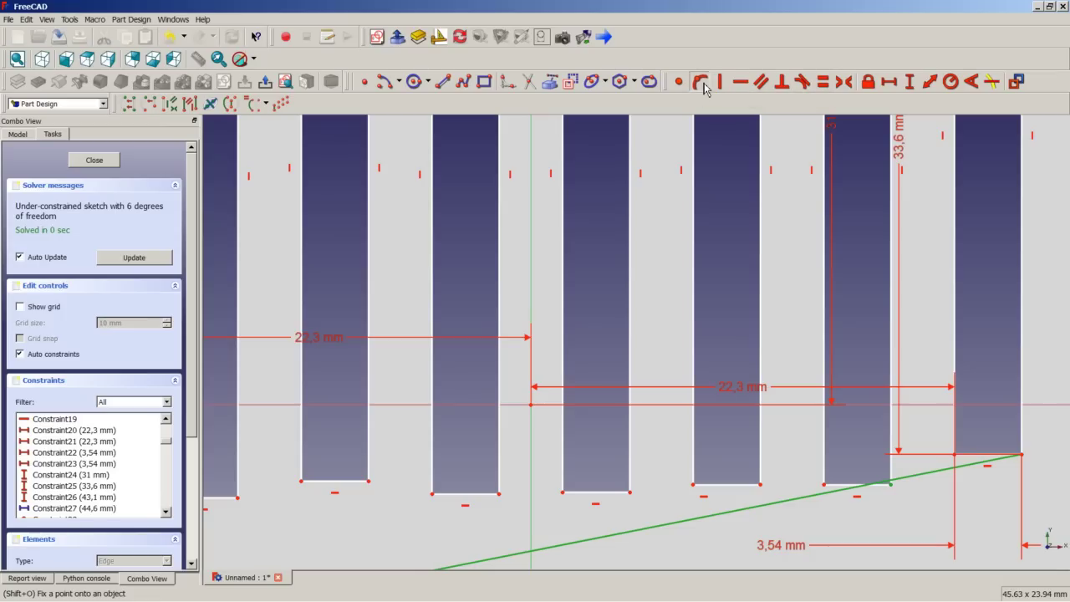
left_click(763, 505)
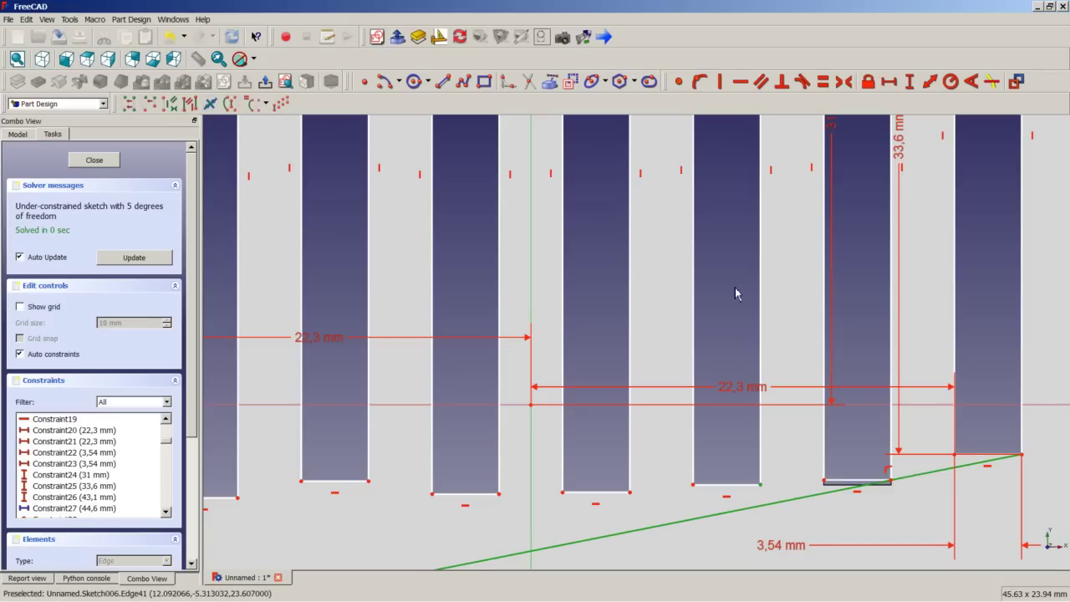
left_click(700, 82)
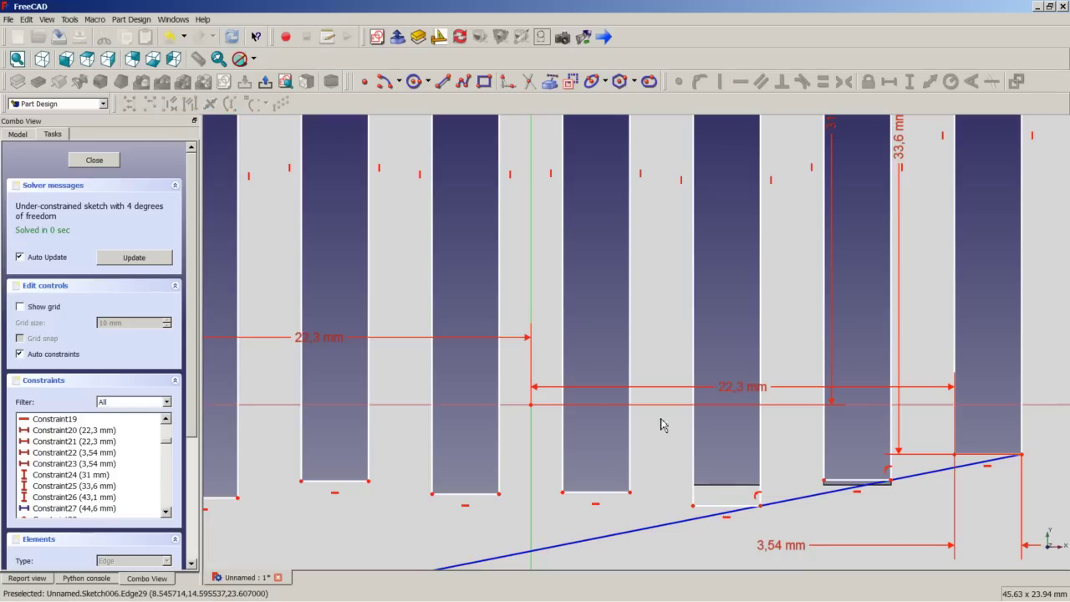
left_click(640, 519)
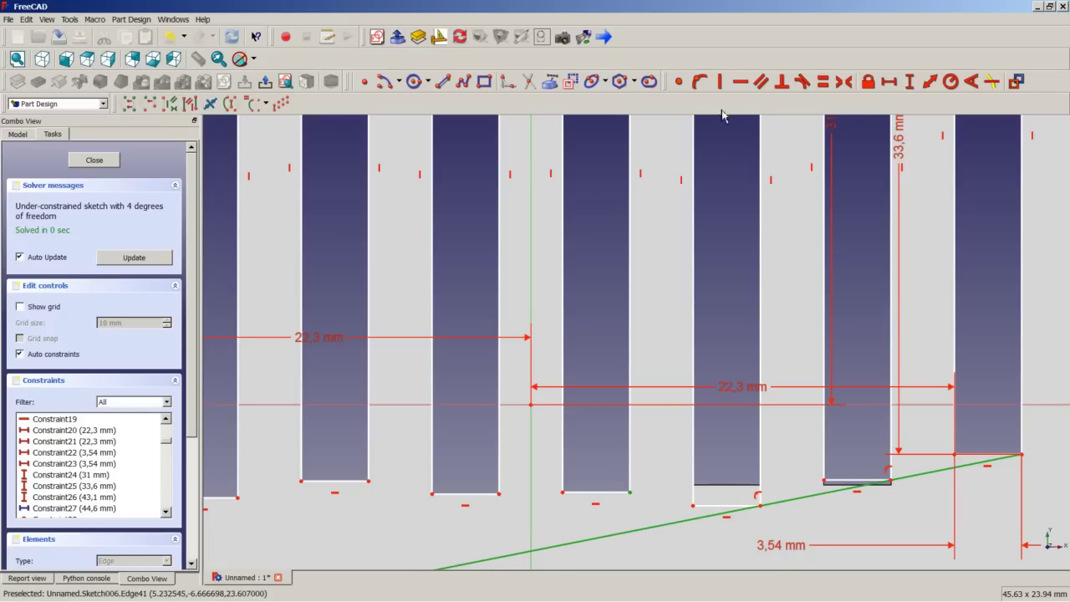
left_click(700, 81)
left_click(499, 493)
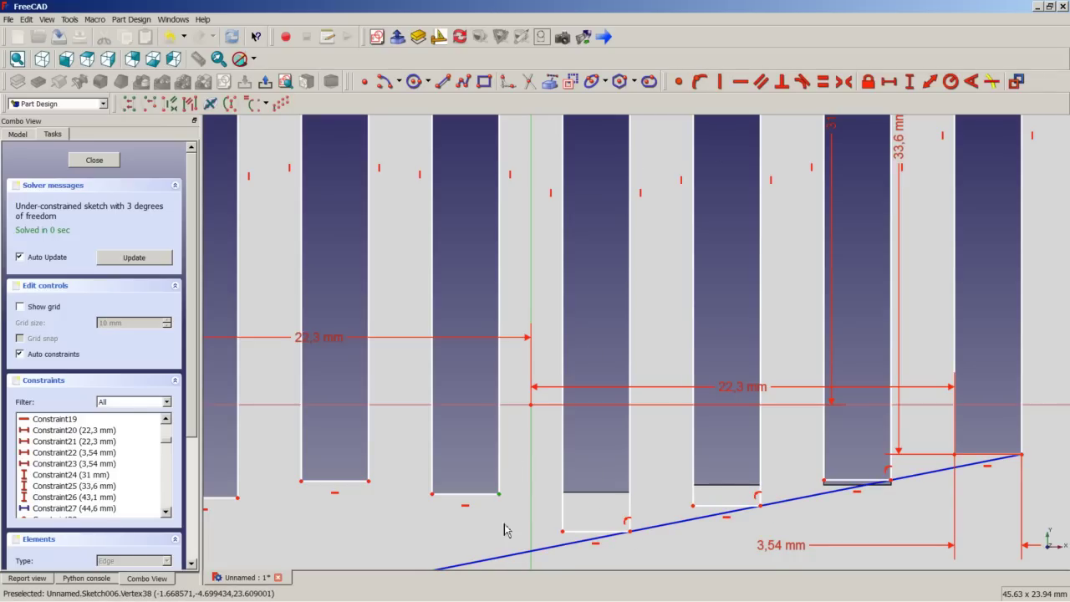
left_click(503, 557)
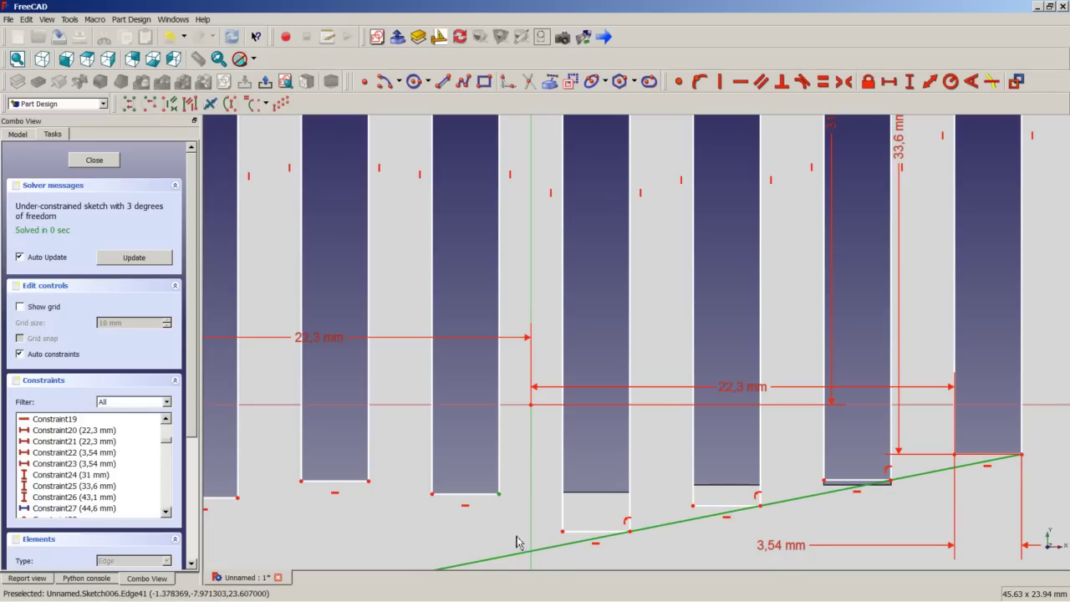
left_click(701, 81)
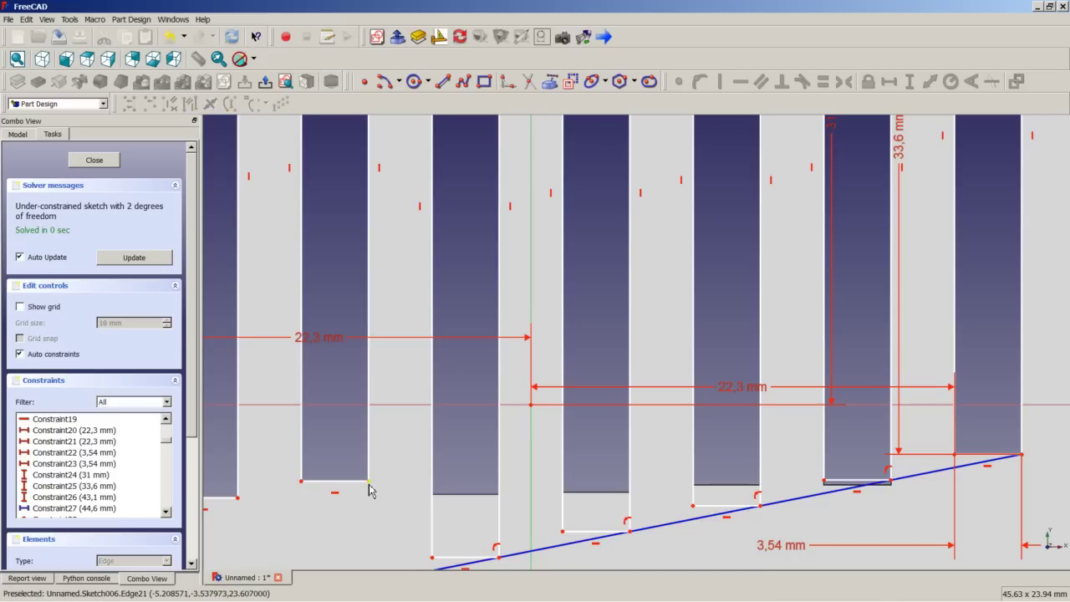
scroll(370, 491, "down", 3)
- Pin the last slot corners onto the sloped line, leaving the sketch fully constrained
left_click(366, 556)
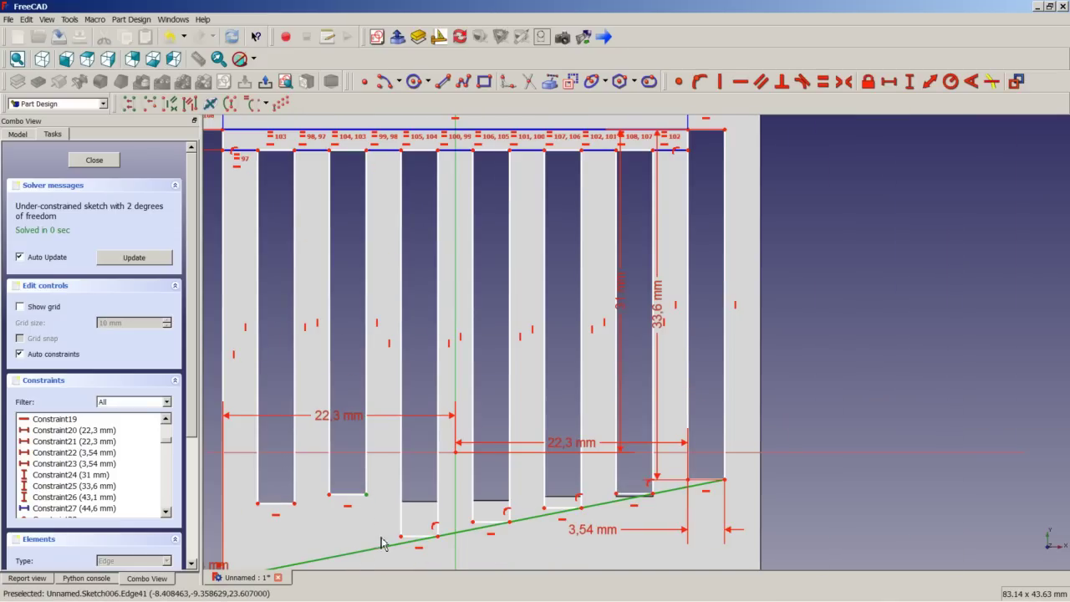
left_click(275, 571)
key("o")
scroll(253, 506, "down", 3)
scroll(253, 506, "up", 5)
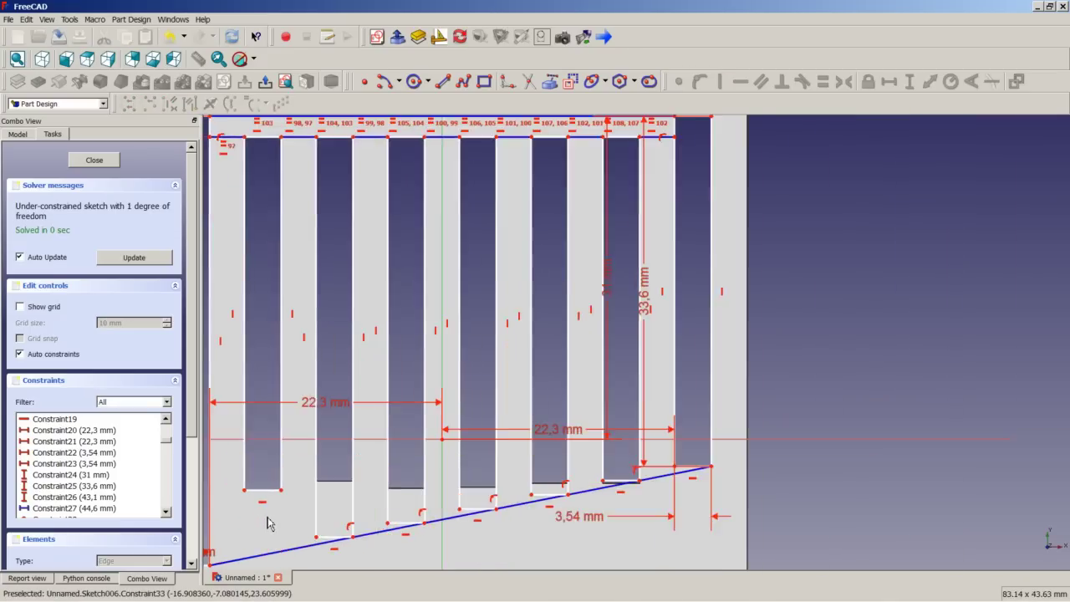
left_click(289, 558)
left_click(701, 82)
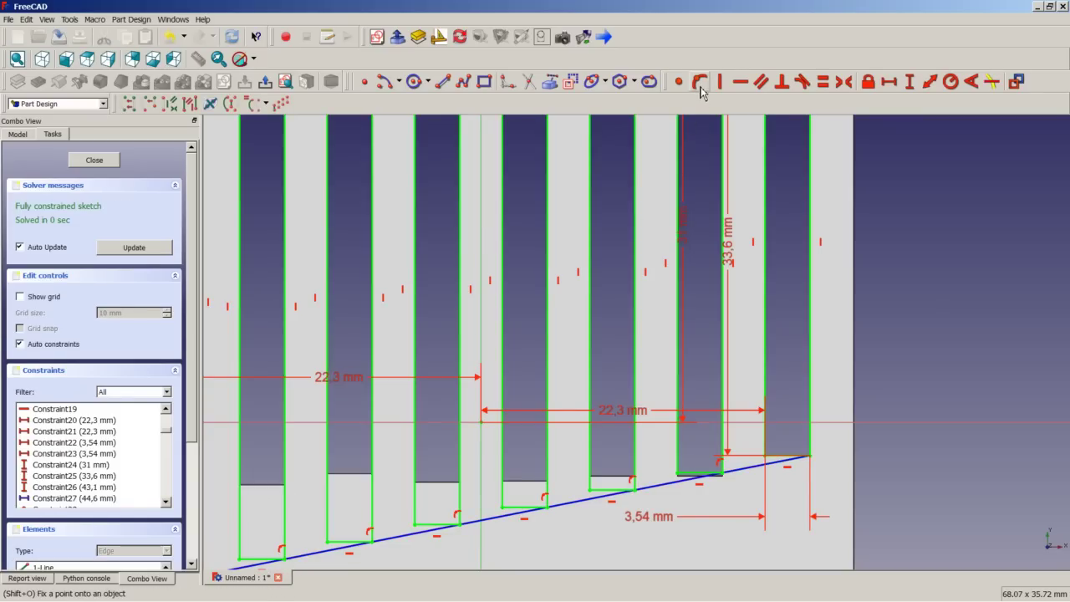
scroll(518, 273, "down", 5)
- Close the slot sketch so the pocket cuts the vents, and orbit into a 3D view
scroll(472, 241, "up", 5)
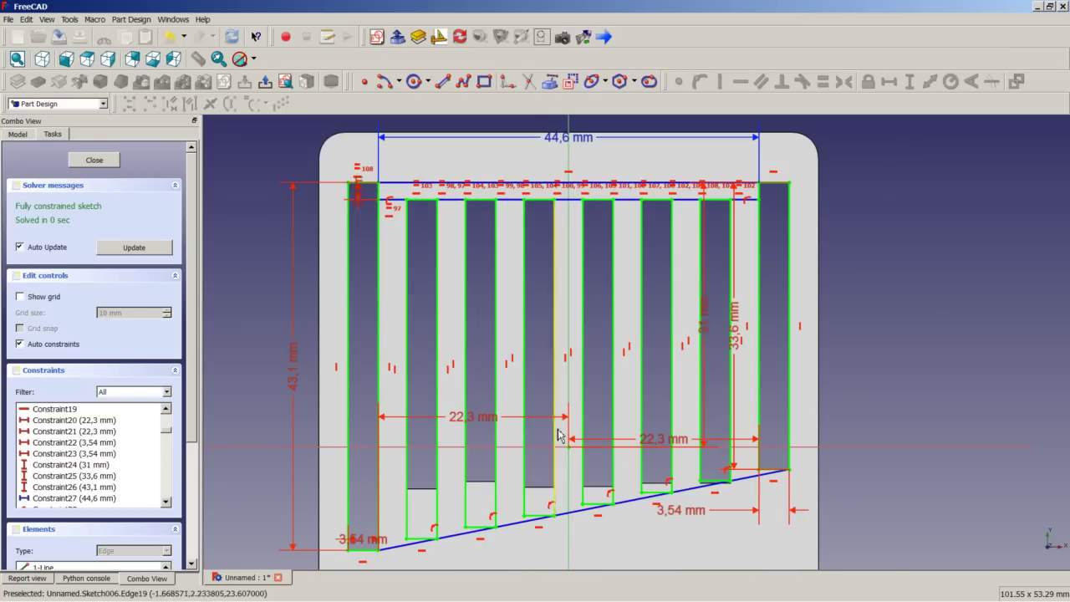
left_click(98, 162)
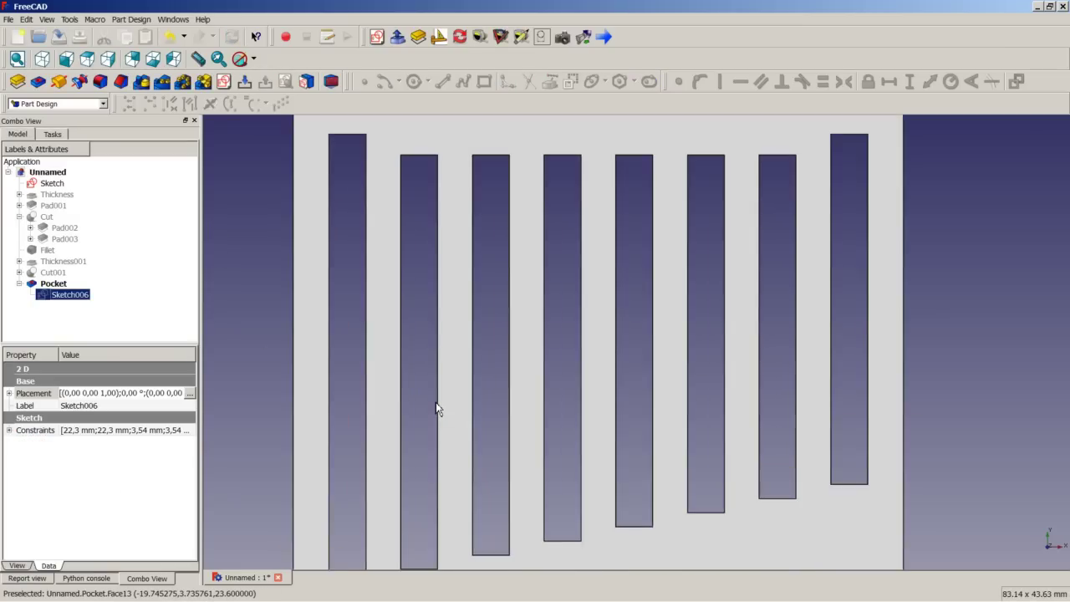
scroll(436, 407, "down", 5)
middle_click_drag(435, 407, 579, 282)
- Zoom and orbit to inspect the lid's inner face and its eight vent slots
scroll(627, 246, "up", 8)
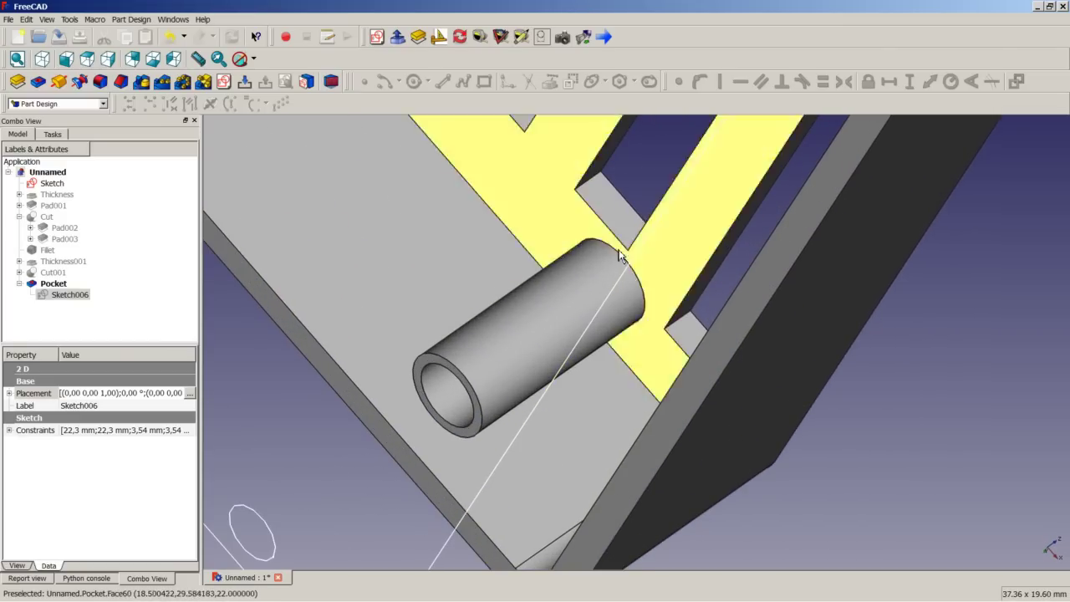
scroll(622, 251, "down", 5)
scroll(616, 262, "down", 5)
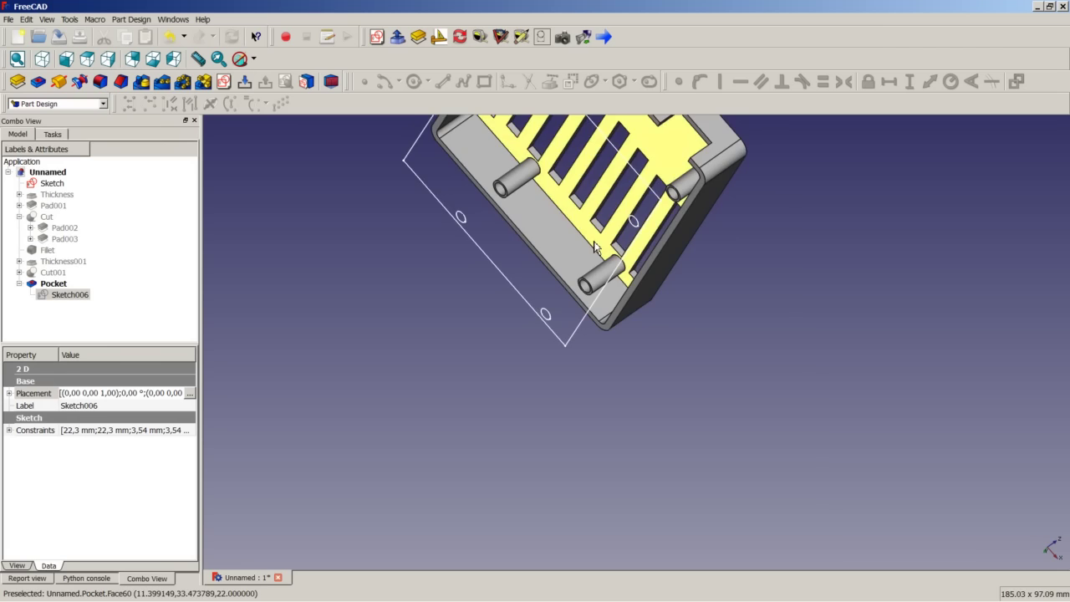
scroll(550, 136, "down", 2)
scroll(550, 136, "up", 2)
middle_click_drag(550, 136, 481, 332)
scroll(479, 326, "down", 5)
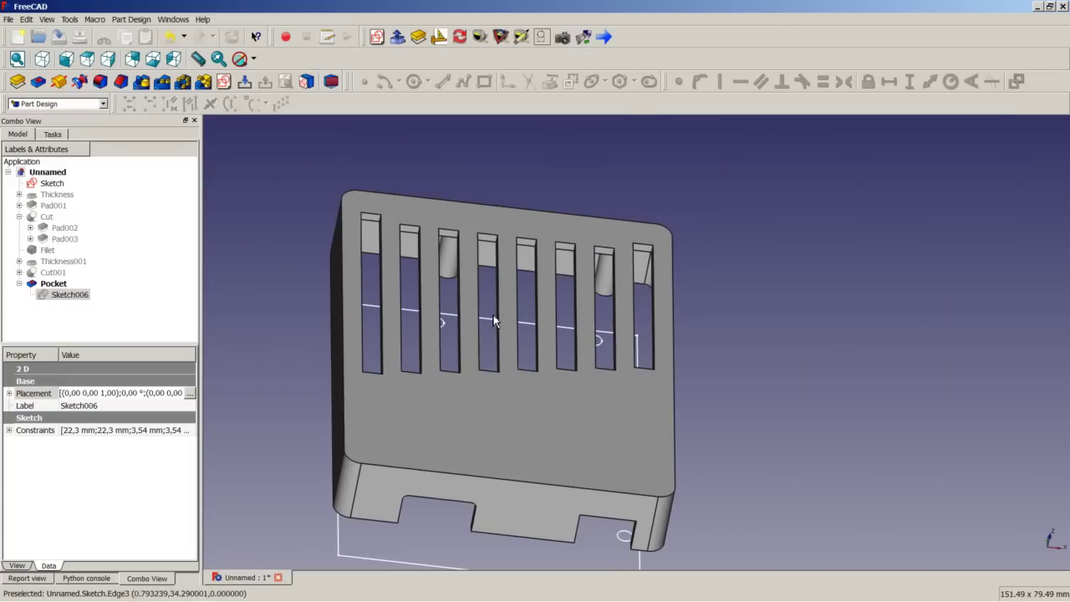
middle_click_drag(557, 329, 518, 399)
scroll(525, 374, "up", 2)
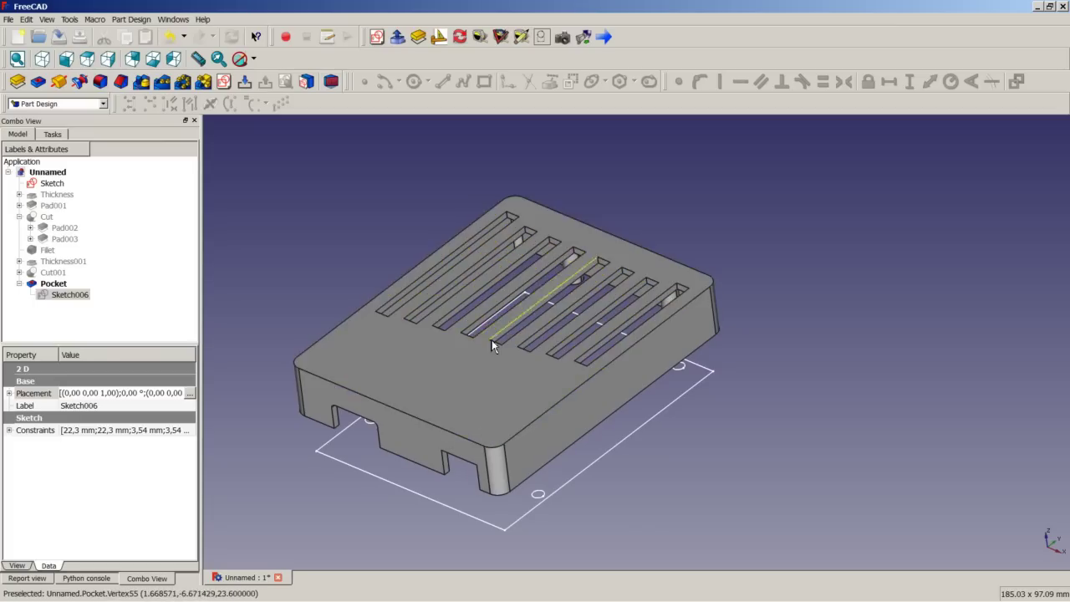
- Fillet the lid's top outer edges with a 0,6 mm radius
left_click(454, 378)
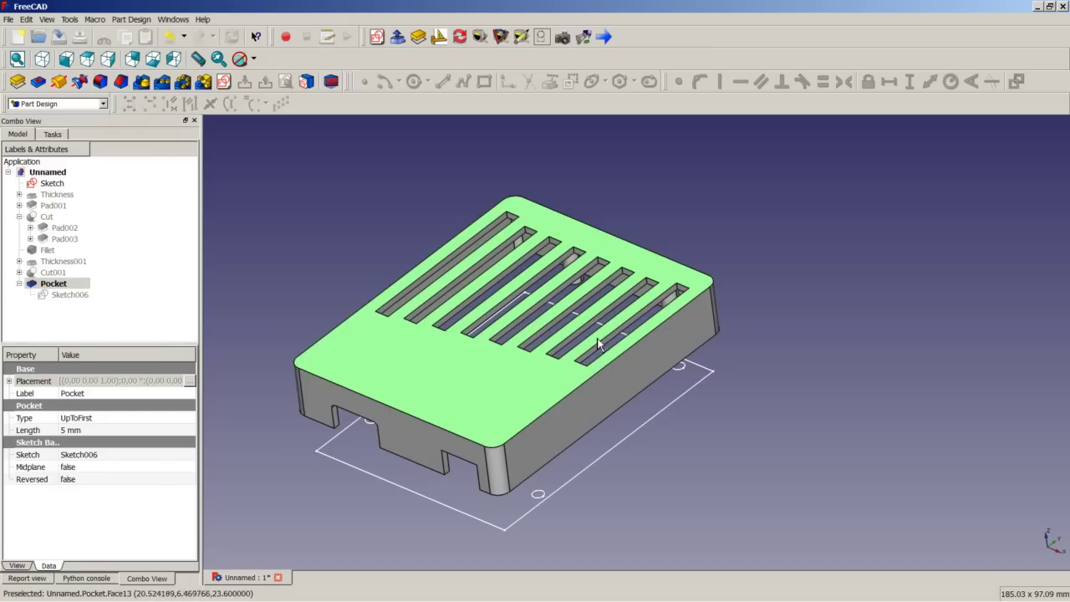
left_click(748, 414)
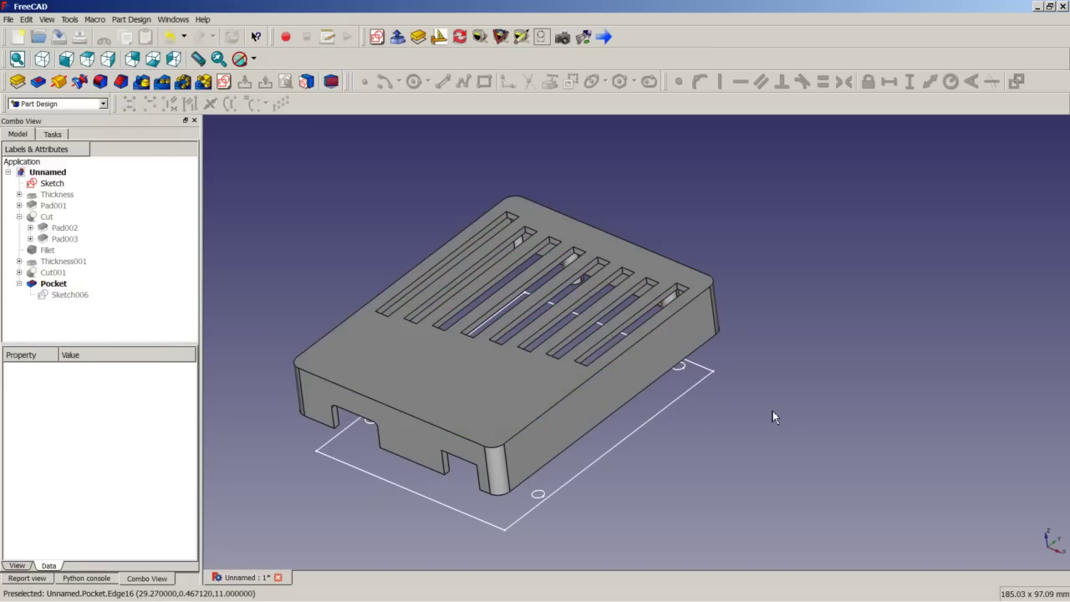
left_click(528, 431)
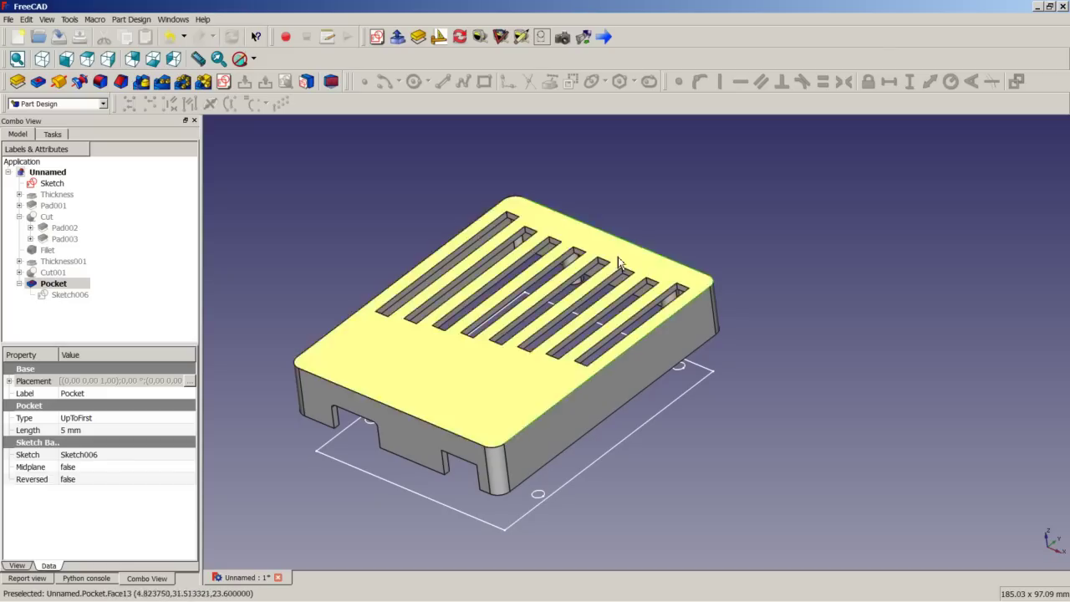
left_click(495, 208, "ctrl")
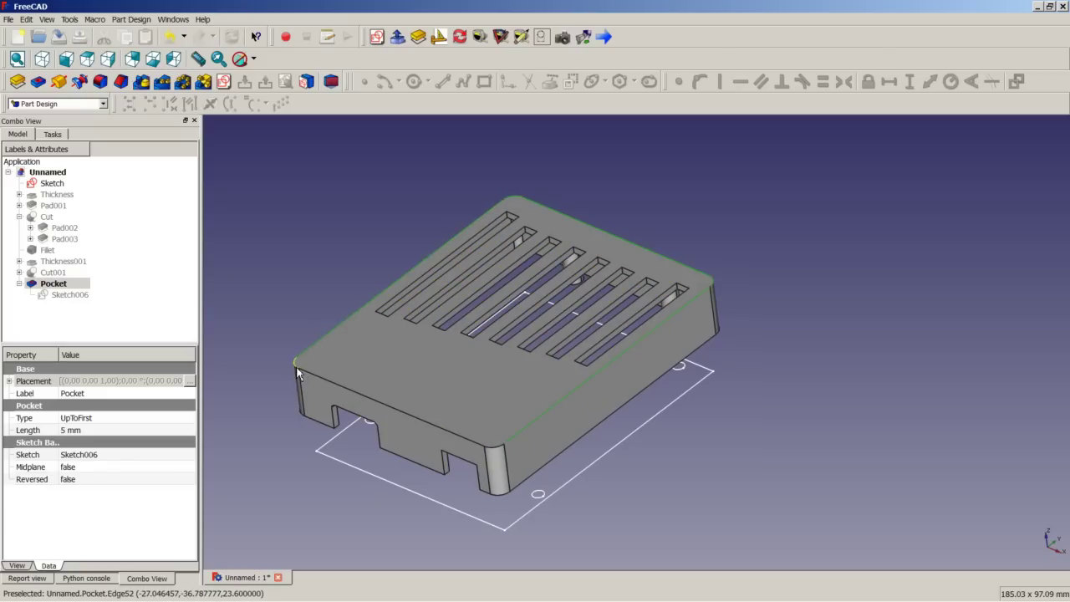
left_click(315, 381, "ctrl")
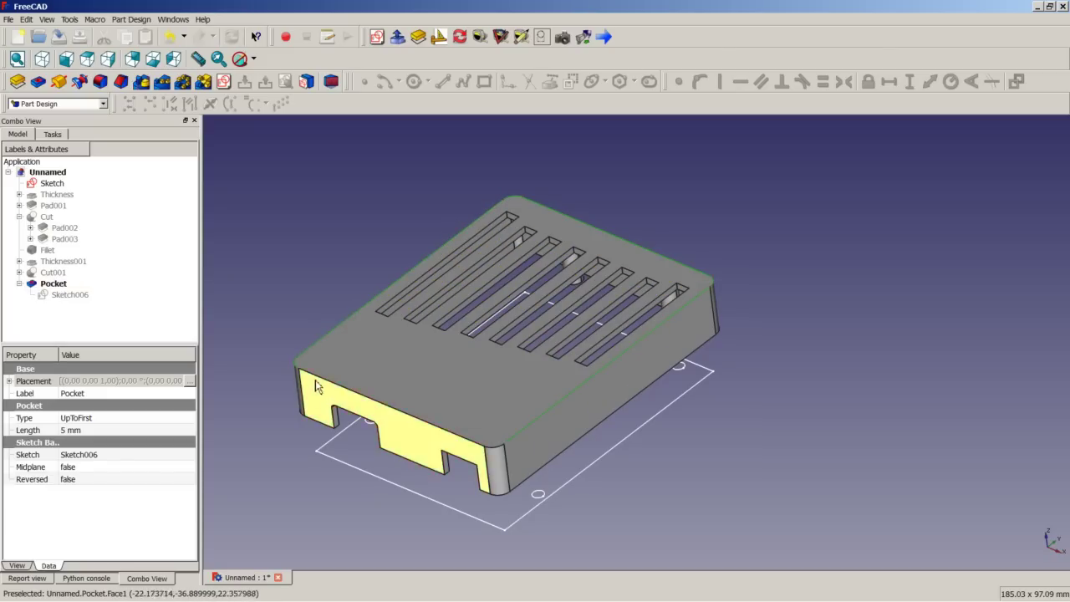
left_click(317, 377, "ctrl")
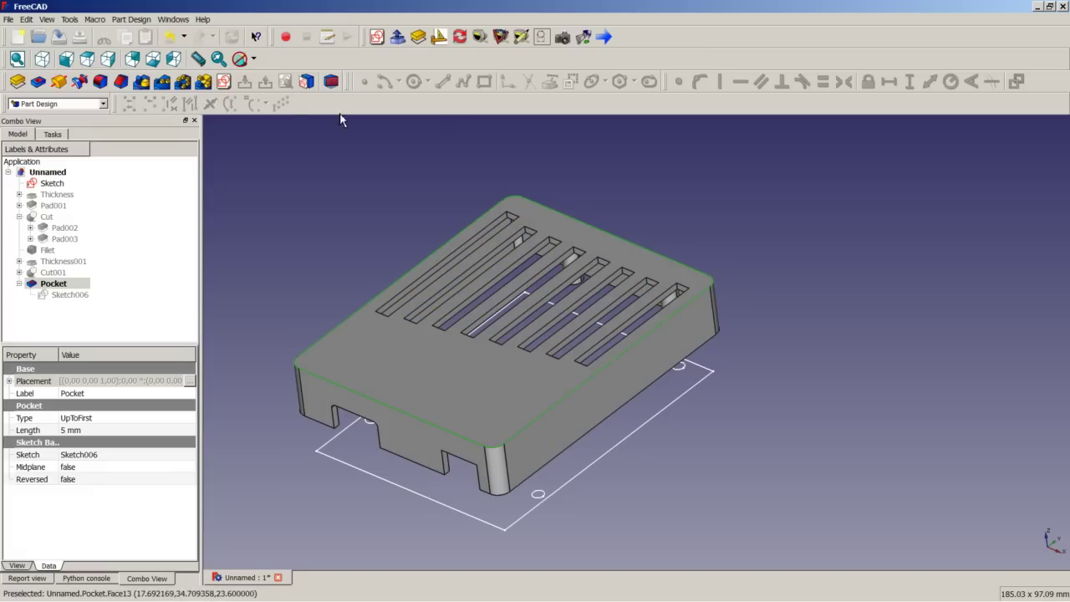
left_click(100, 81)
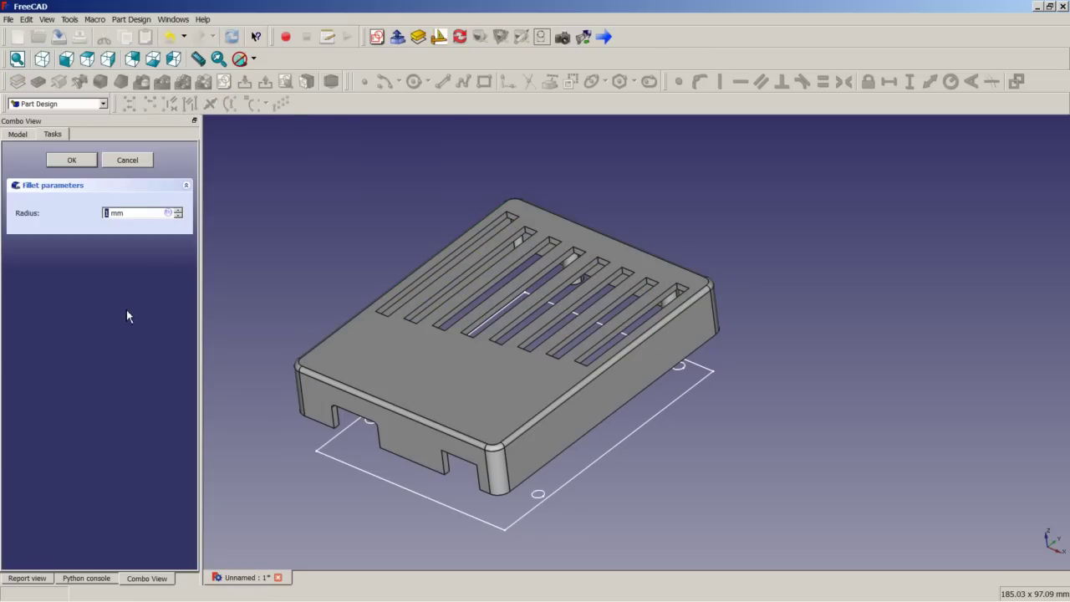
type("0,6")
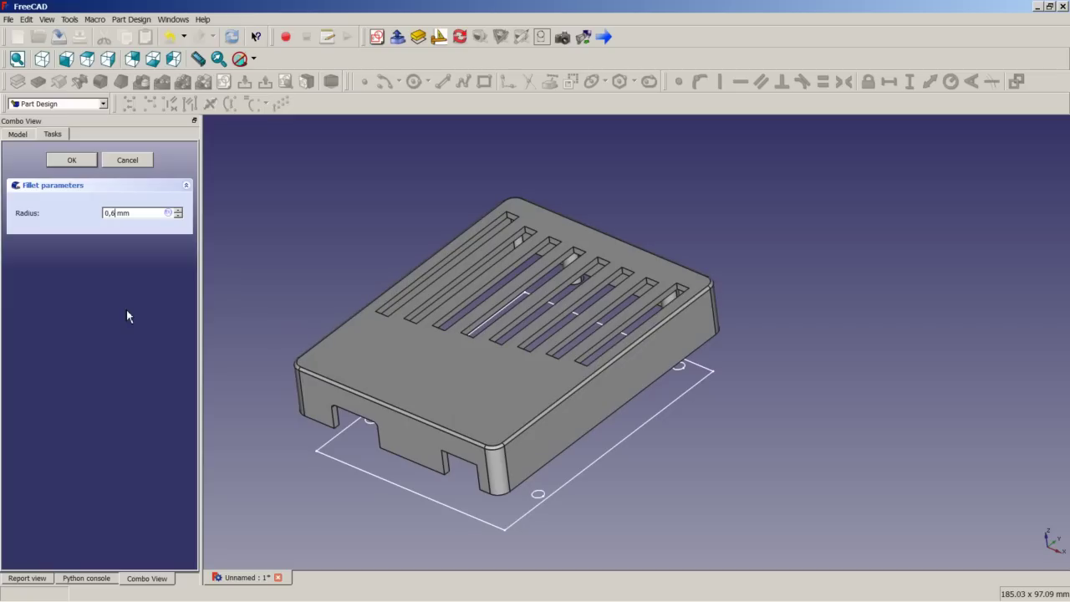
left_click(72, 161)
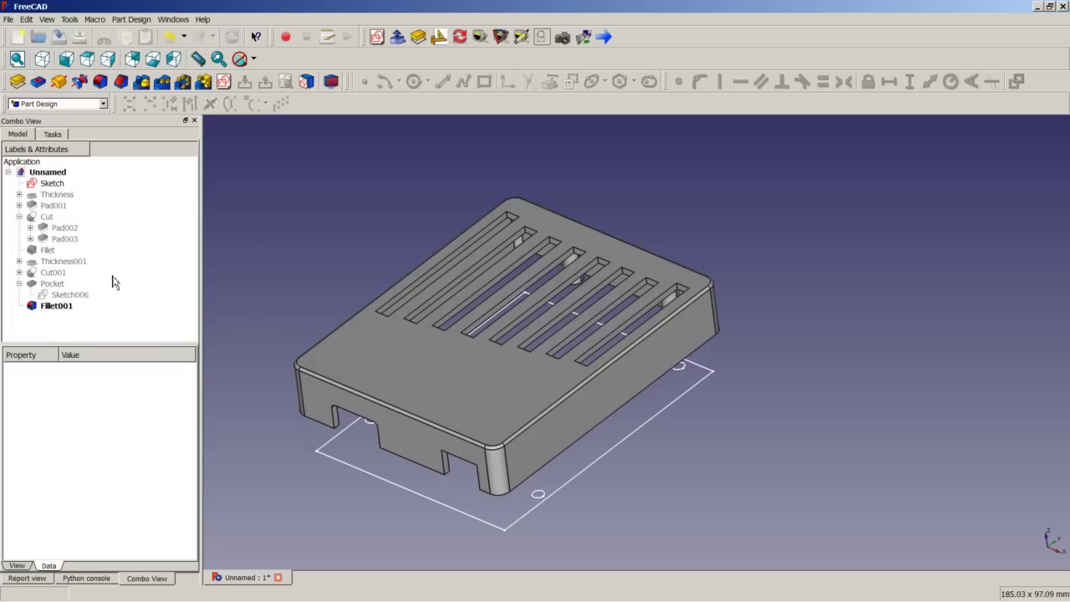
- Hide the base Sketch and make the Fillet body visible again in the model tree
left_click(18, 283)
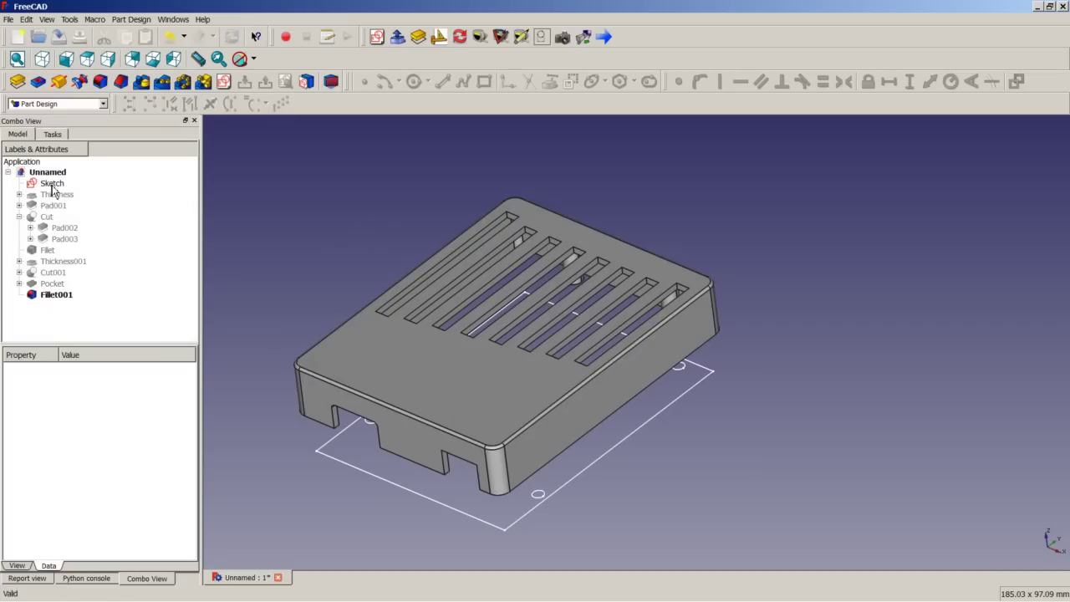
right_click(52, 186)
left_click(85, 205)
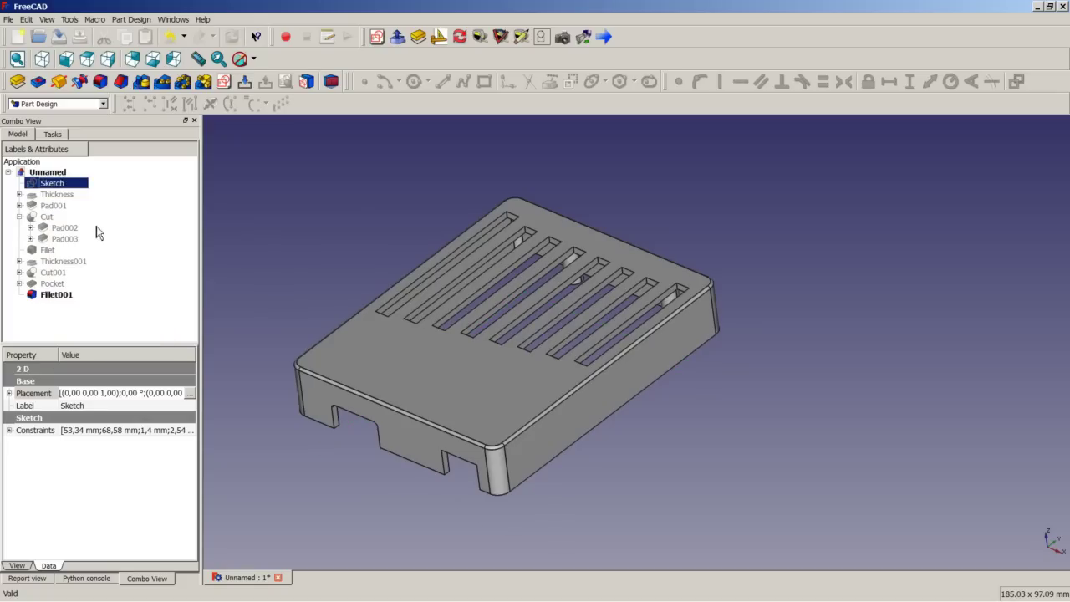
left_click(18, 216)
right_click(46, 226)
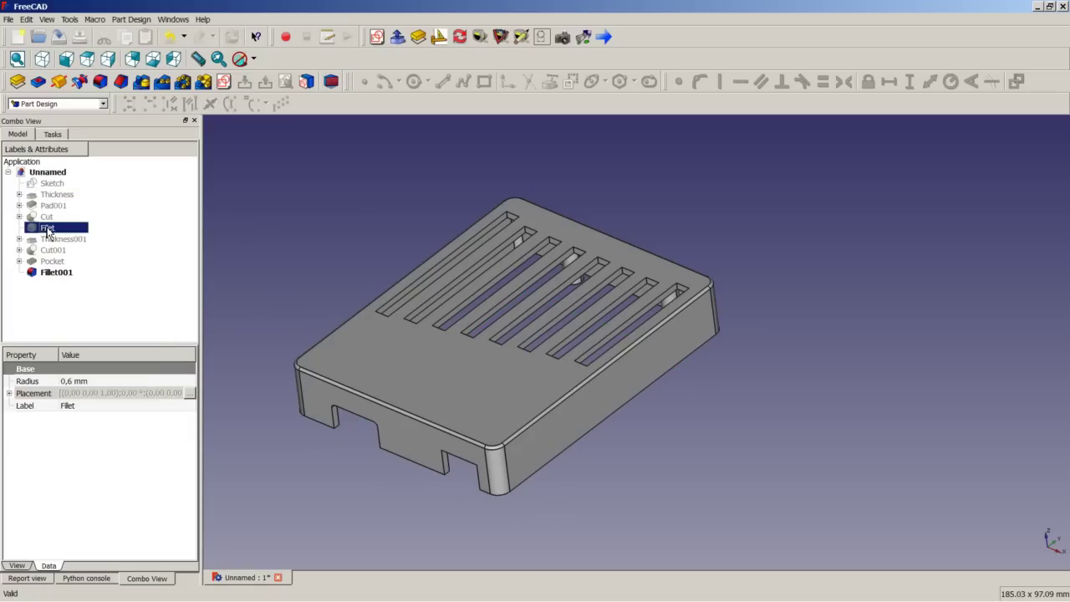
left_click(94, 277)
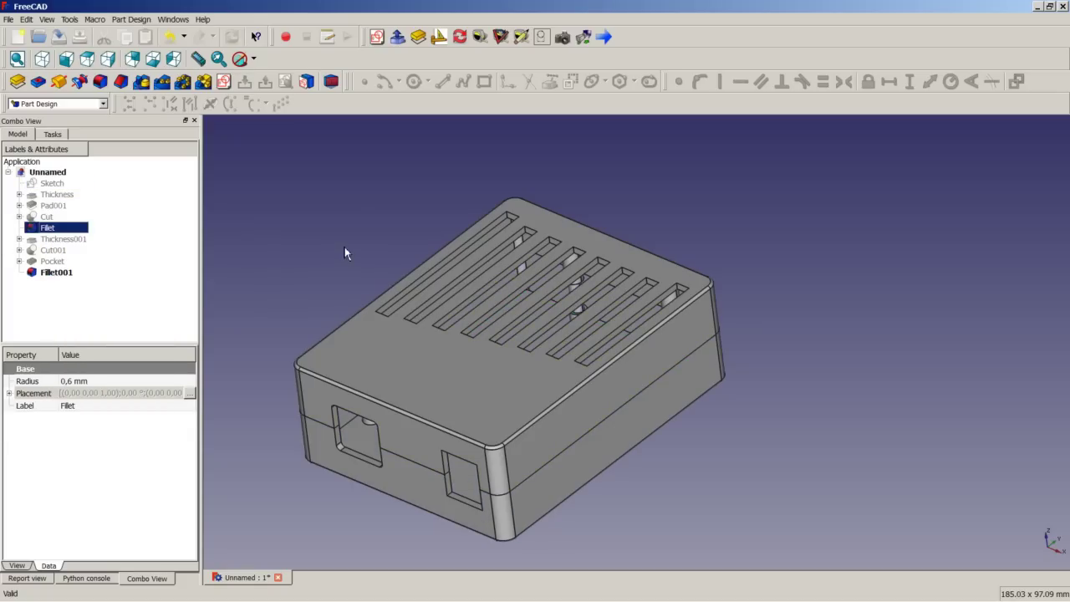
- Show the assembled case in isometric view, fitted to the window
left_click(344, 246)
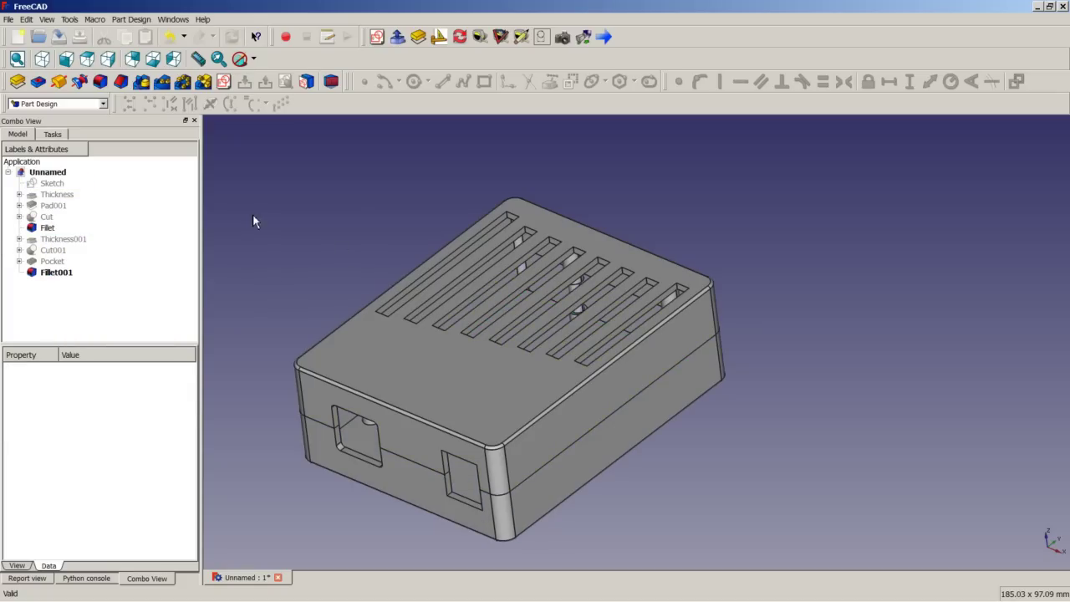
left_click(42, 58)
right_click(288, 162)
left_click(309, 168)
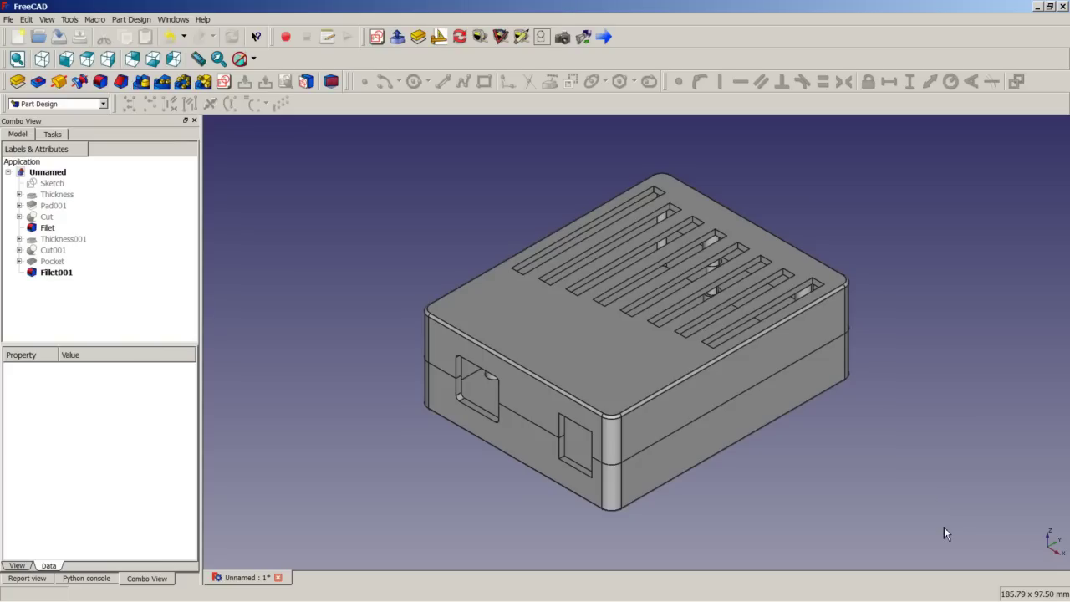
- Merge the Arduino_Uno_Board.FCStd project into the enclosure document
left_click(10, 19)
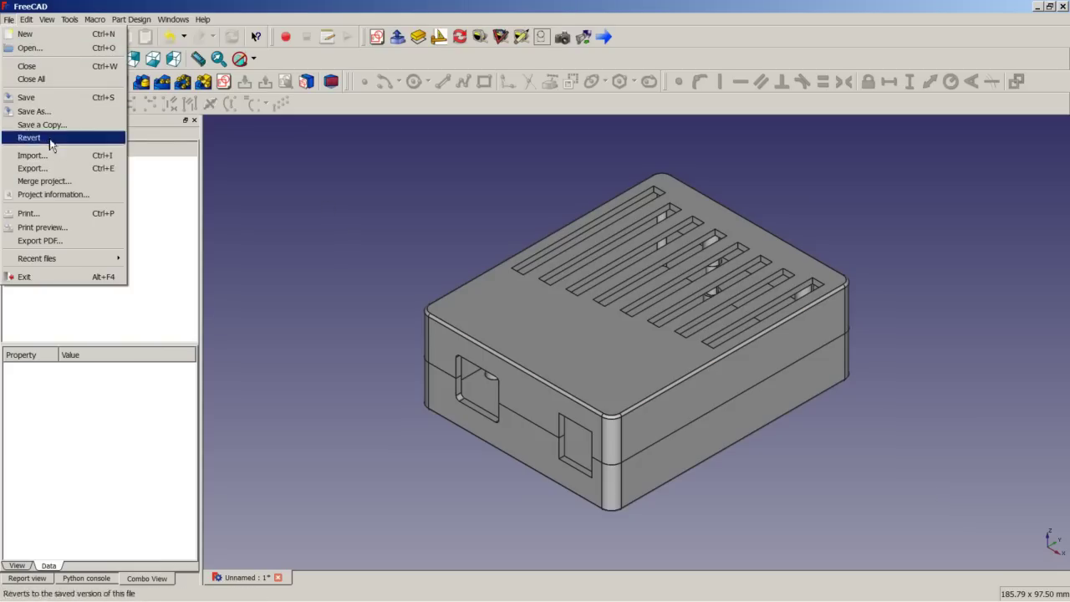
left_click(46, 181)
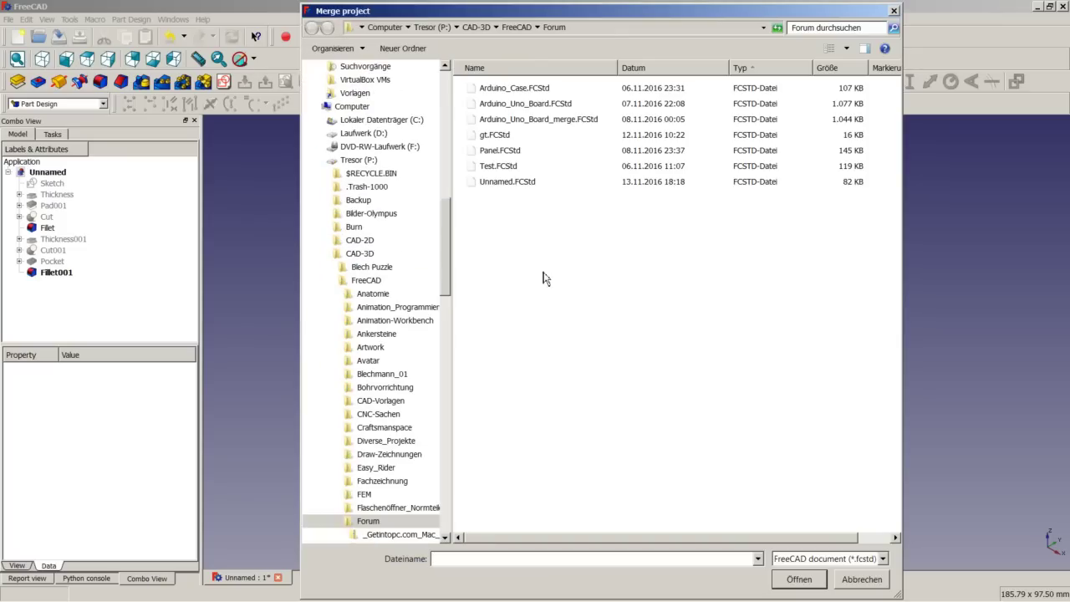
double_click(524, 103)
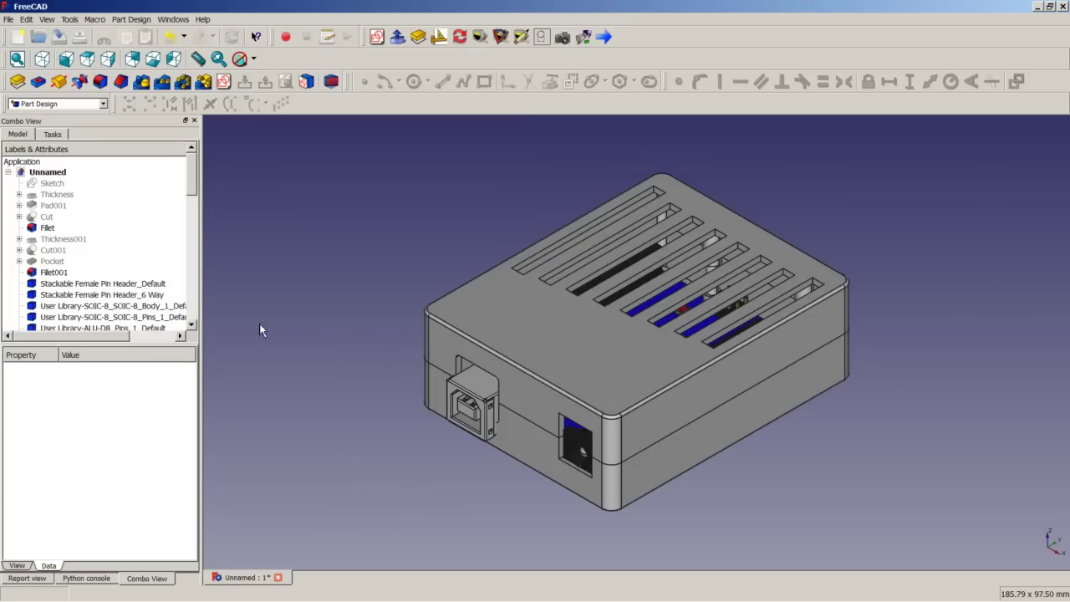
- Select all imported board parts through IC DIP 28_Default and open their Placement settings
left_click(98, 284)
scroll(94, 305, "down", 10)
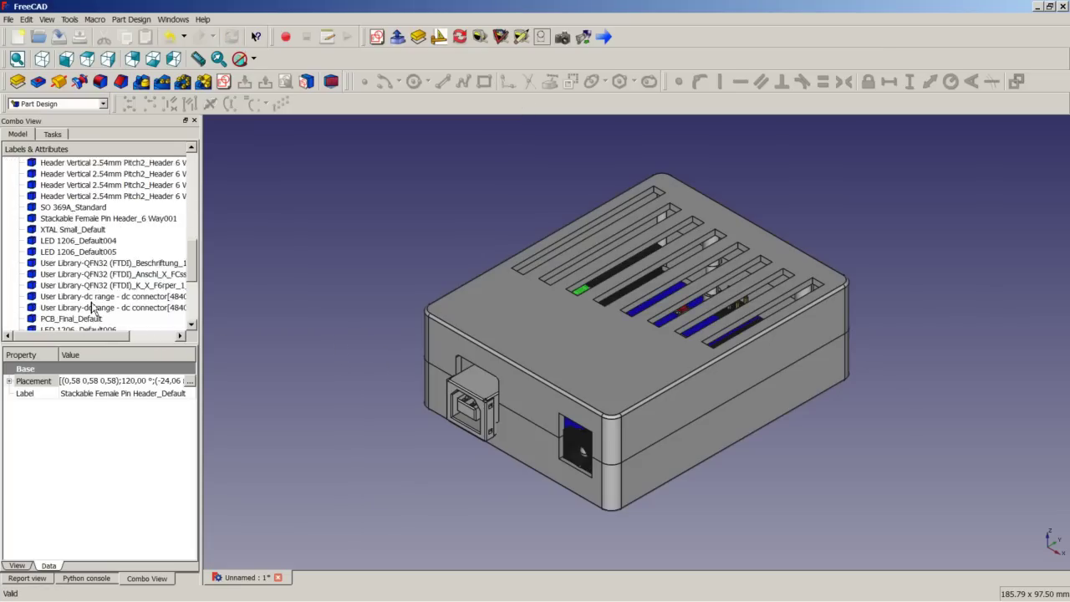
left_click(74, 229, "shift")
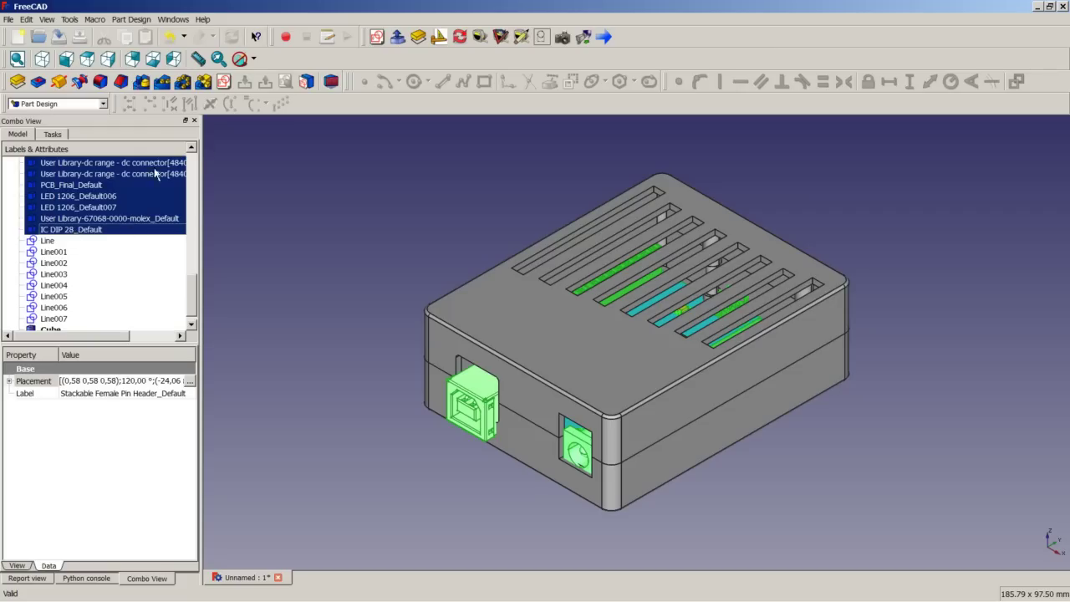
left_click(189, 380)
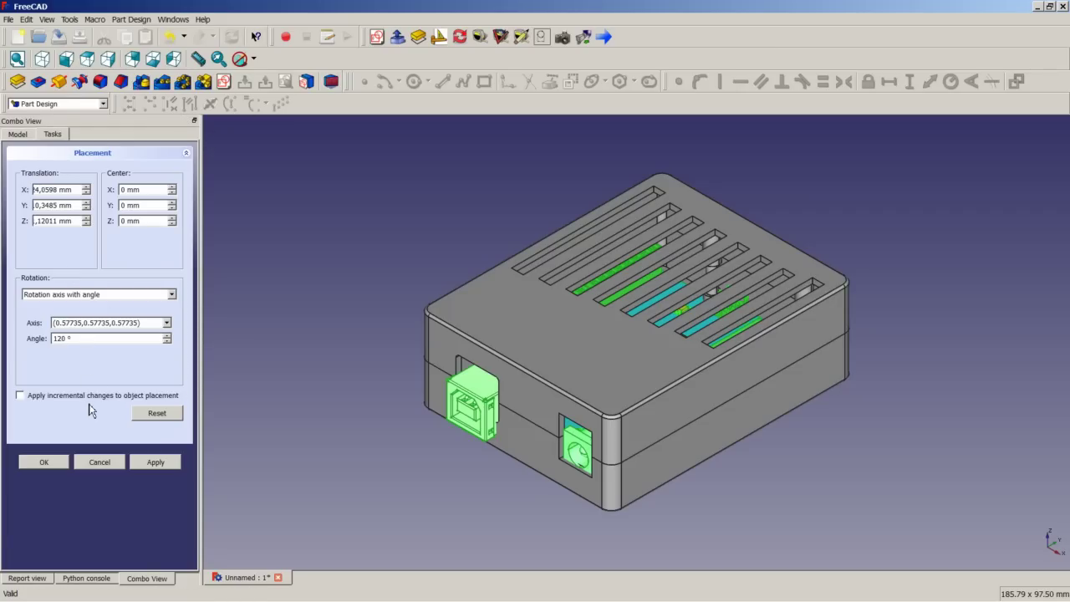
- Apply a relative placement offset of 4 to the connector parts and confirm it
left_click(89, 394)
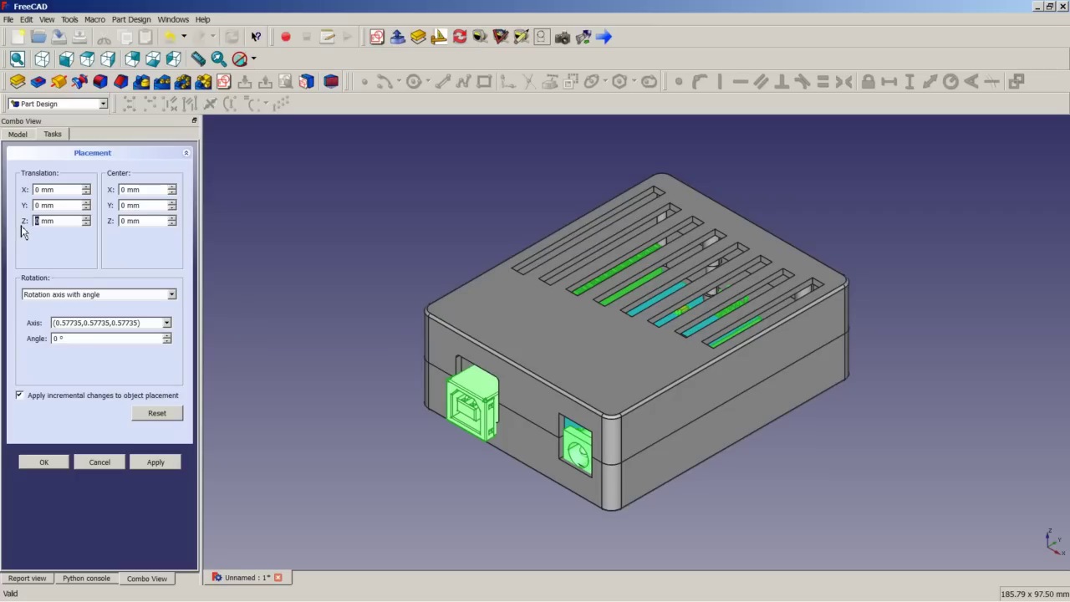
type("4")
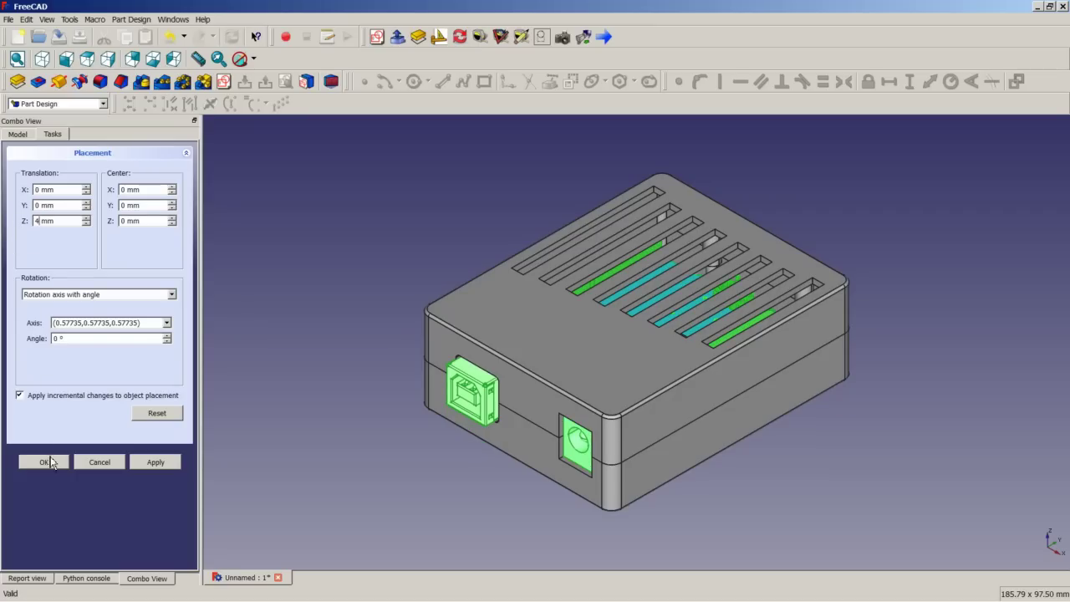
key("Return")
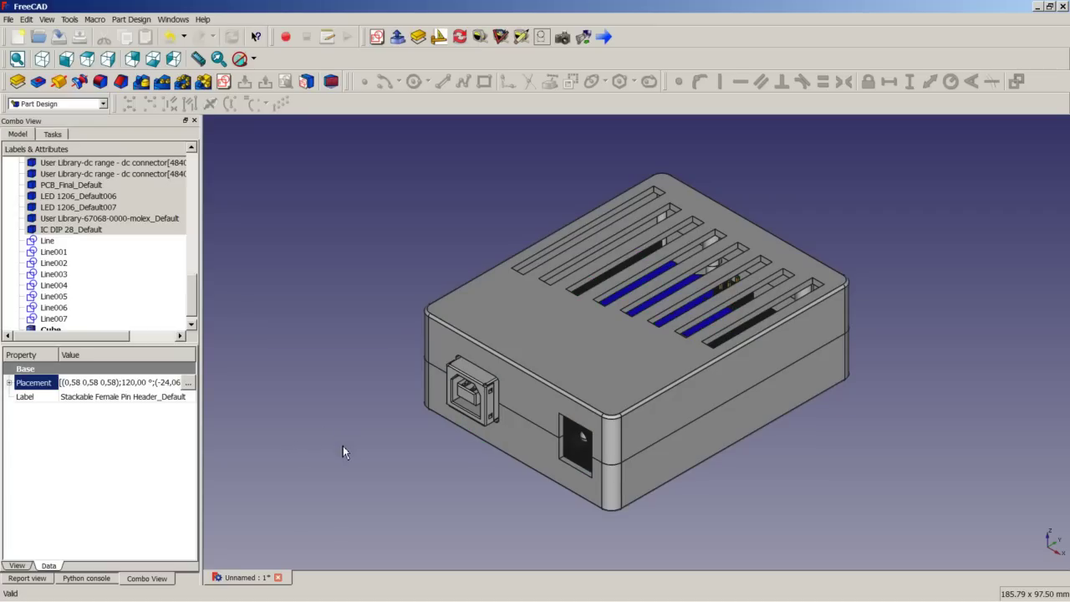
- View the enclosure from the front and orbit closer to check the USB and DC jacks in the openings
key("1")
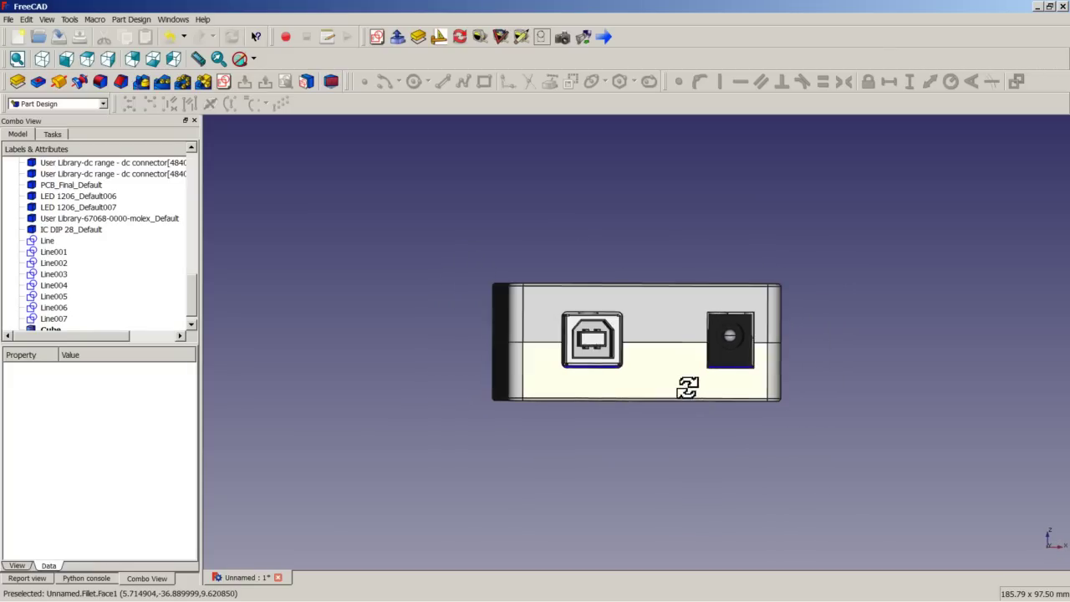
scroll(708, 330, "up", 5)
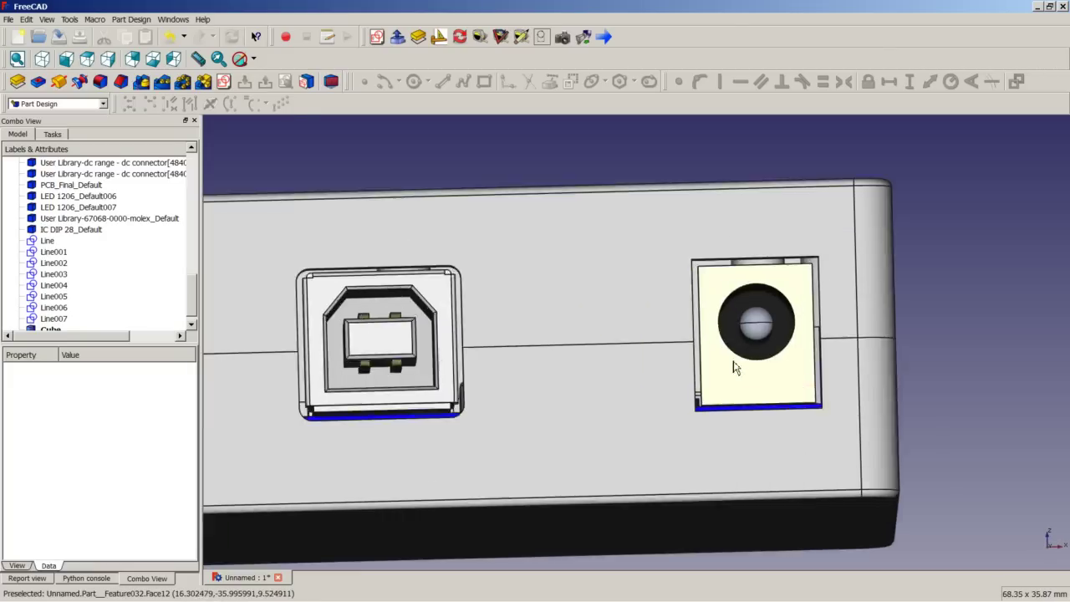
middle_click_drag(727, 246, 461, 351)
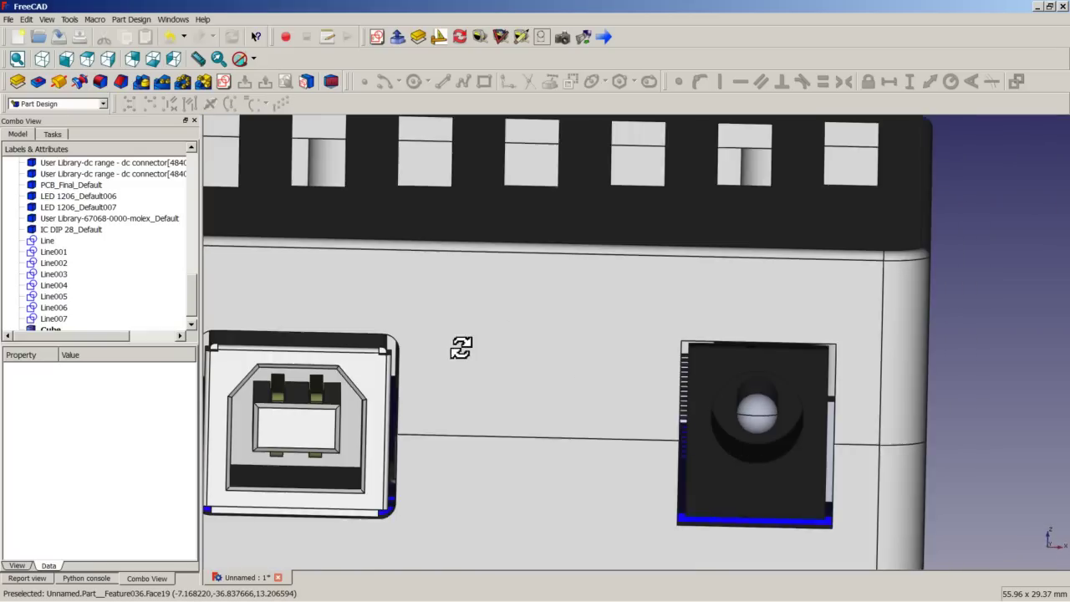
scroll(457, 348, "up", 3)
scroll(457, 348, "down", 3)
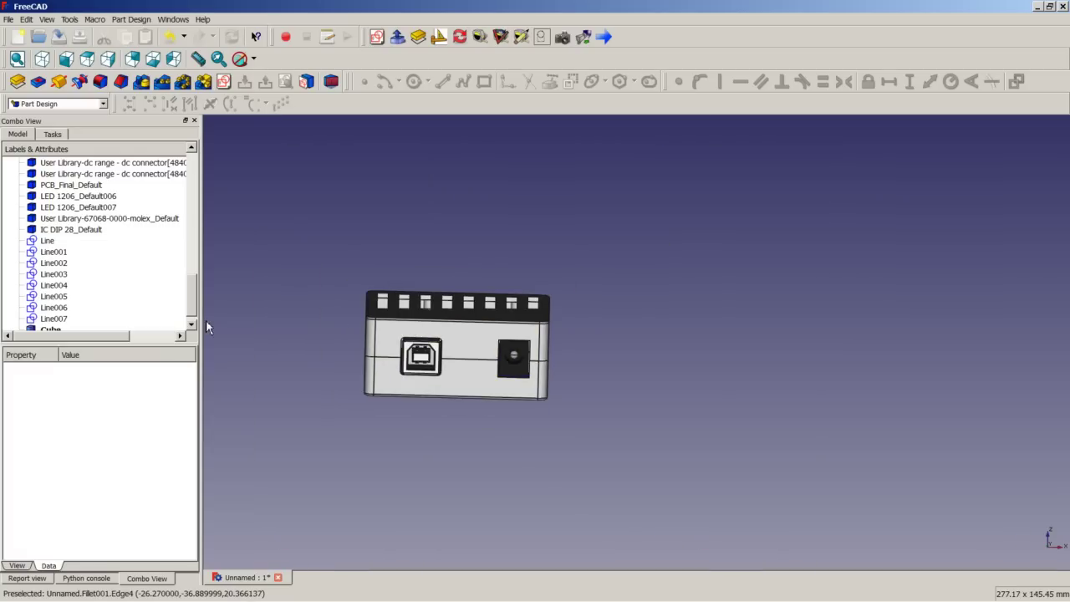
left_click_drag(194, 309, 206, 189)
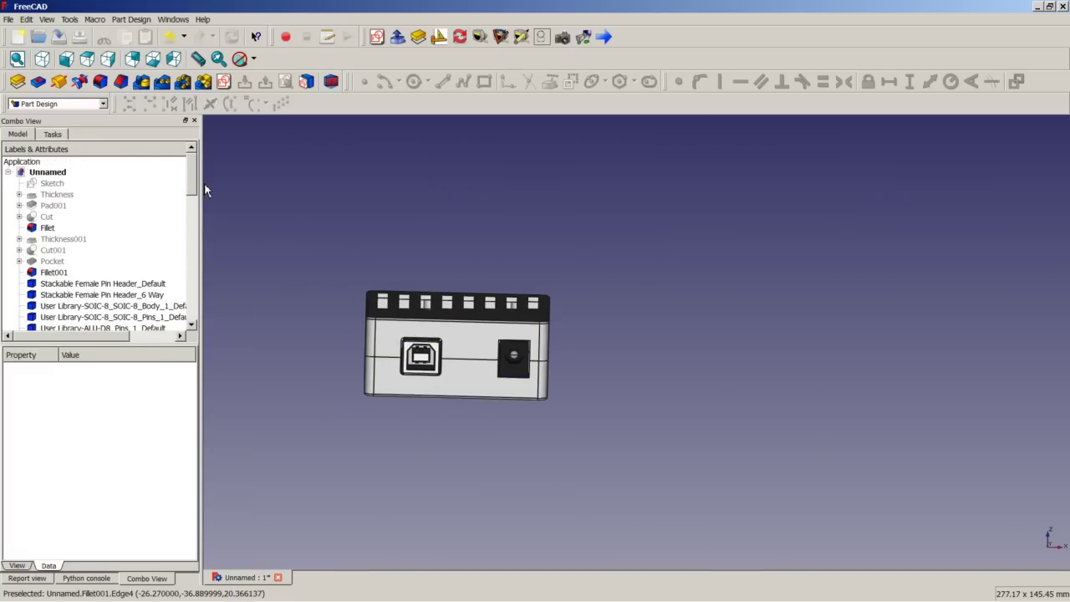
- Open Arduino_Uno_Board.FCStd in its own document tab
left_click(38, 38)
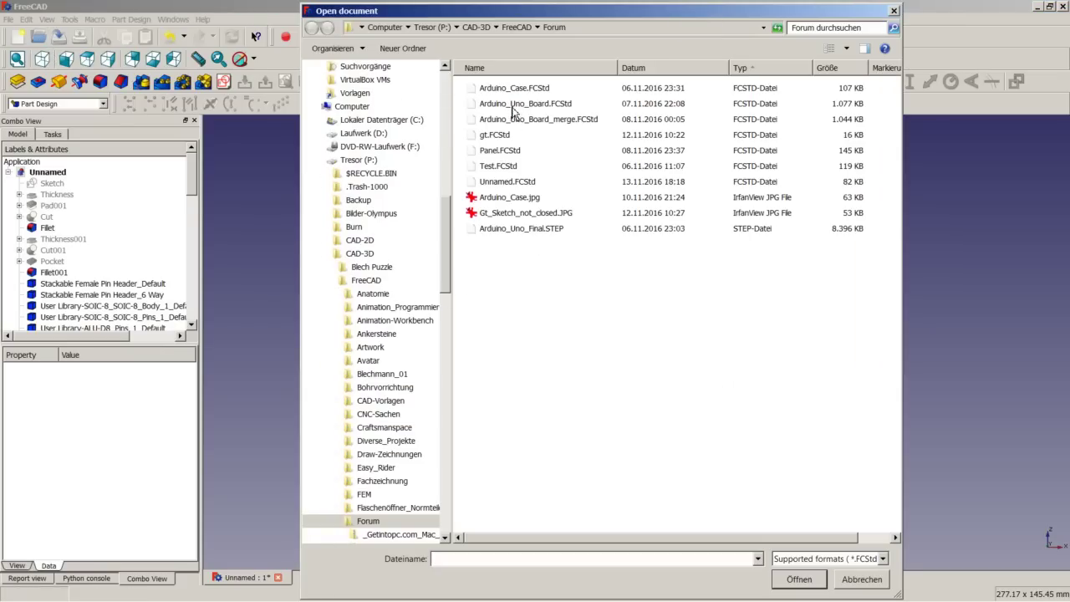
double_click(512, 105)
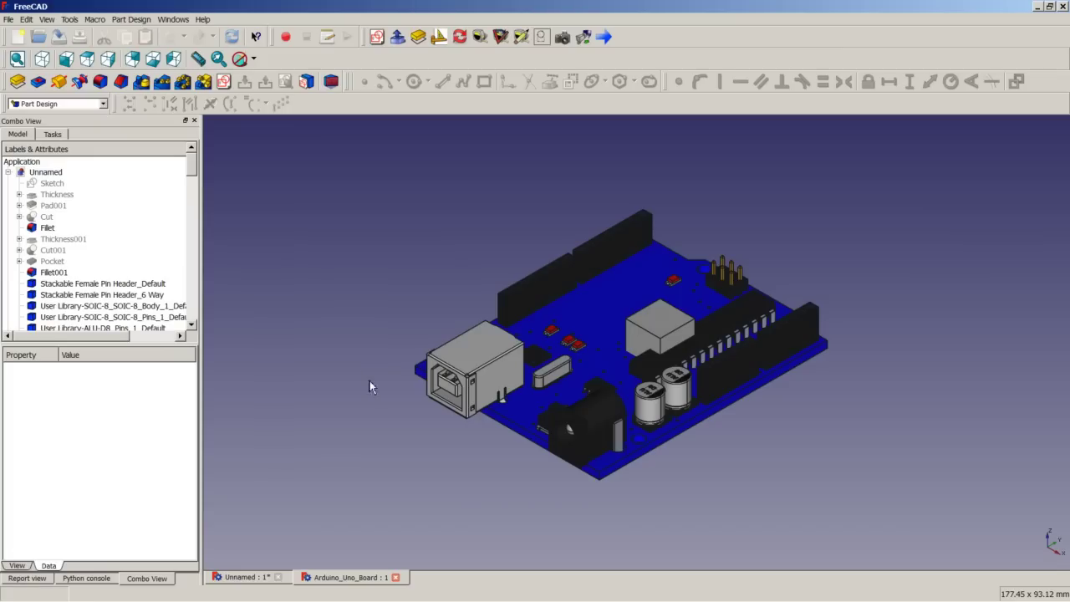
left_click_drag(186, 167, 180, 316)
scroll(126, 276, "down", 10)
scroll(88, 259, "up", 10)
scroll(89, 259, "down", 5)
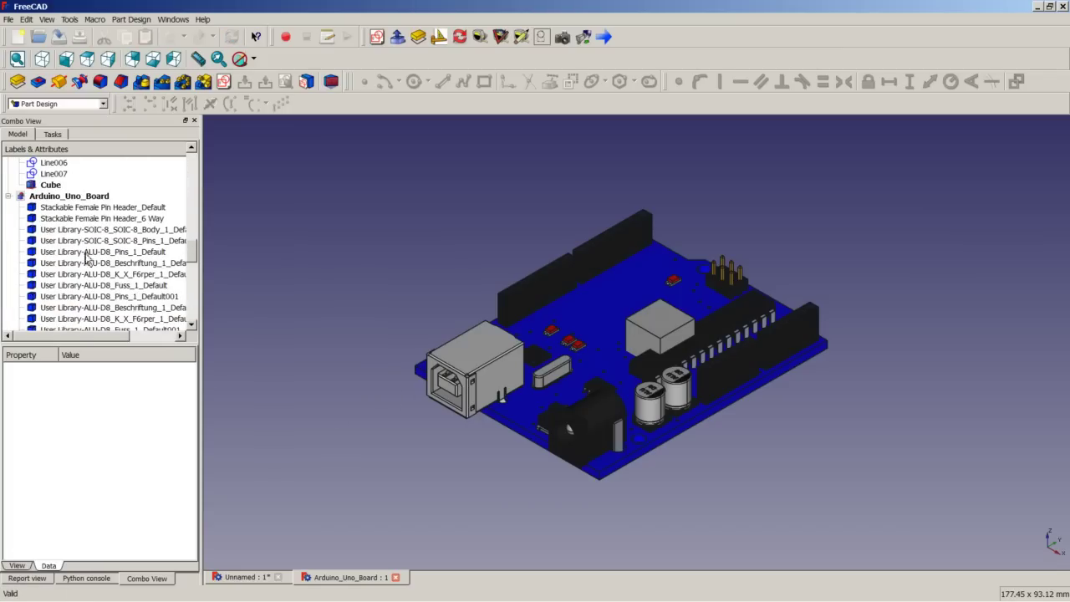
scroll(16, 199, "up", 10)
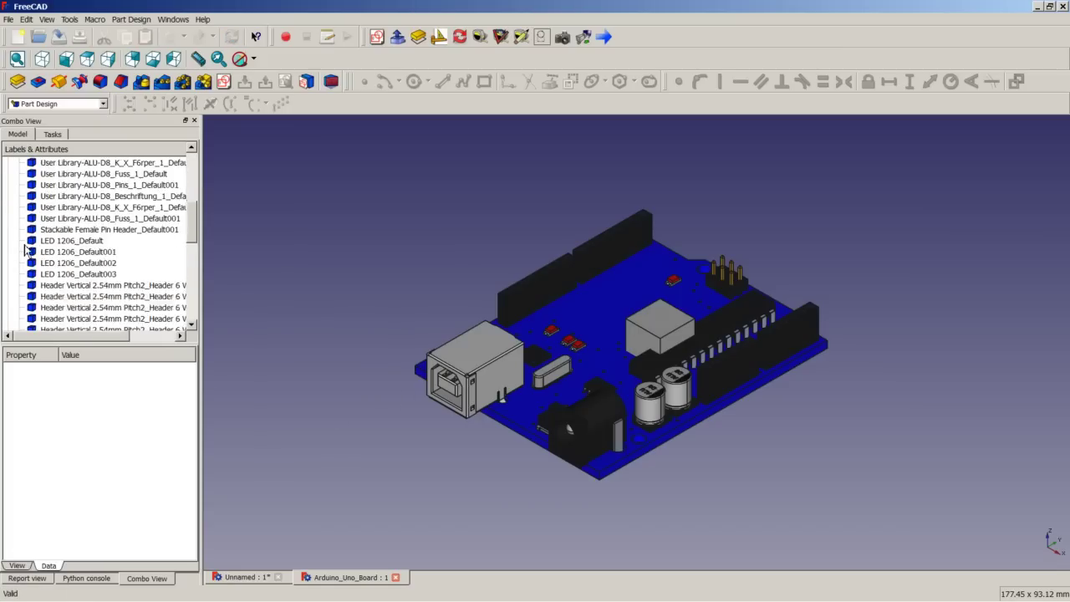
scroll(25, 249, "up", 1)
scroll(66, 279, "down", 15)
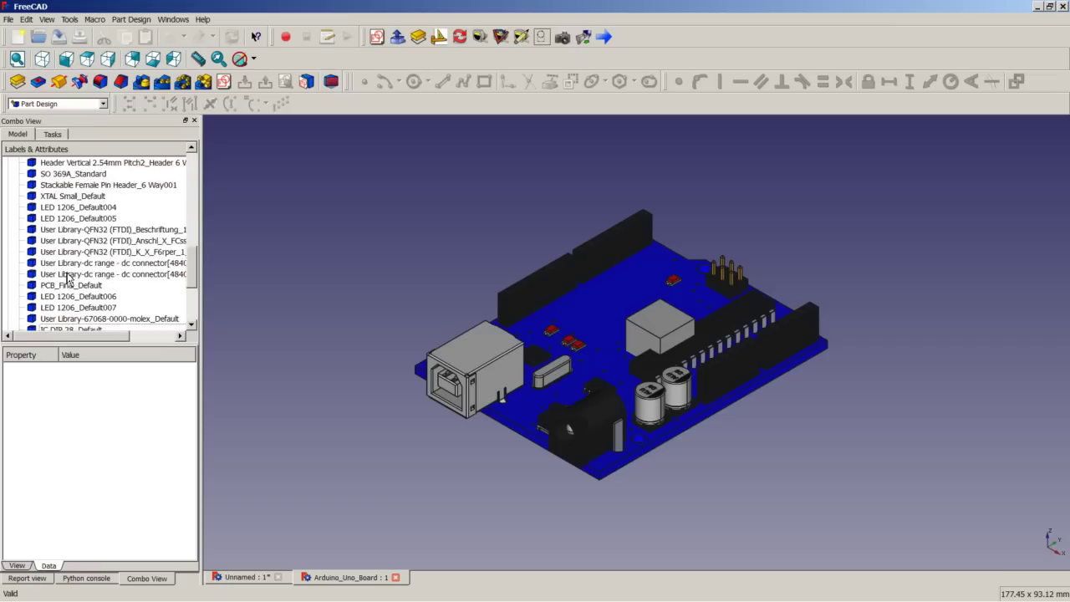
- Select all board parts, from Stackable Female Pin Header_Default through IC DIP 28_Default
left_click(8, 319)
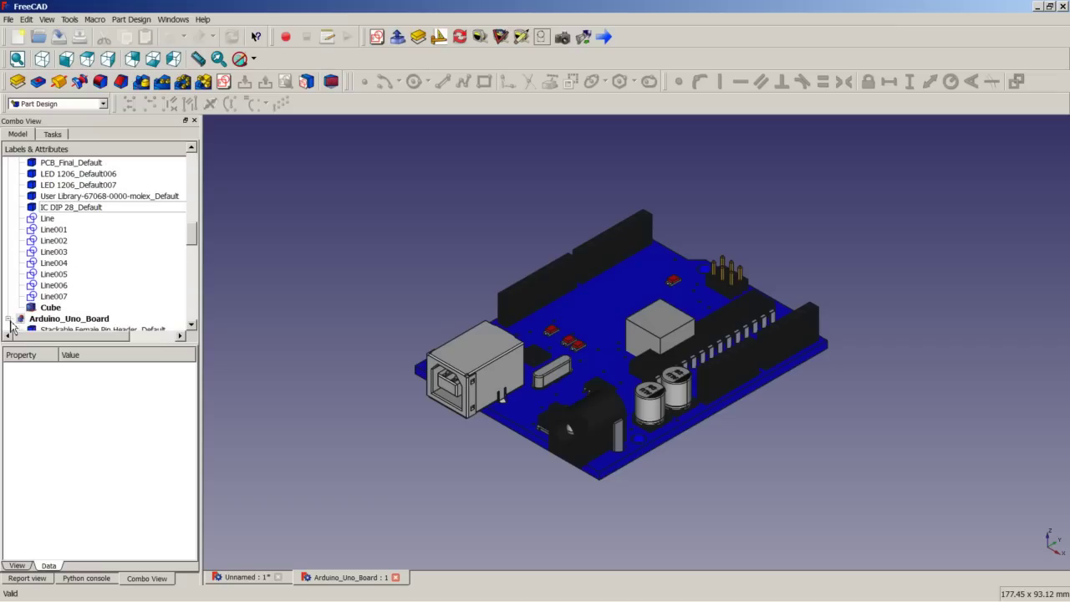
scroll(37, 329, "down", 3)
left_click(71, 231)
scroll(80, 280, "down", 10)
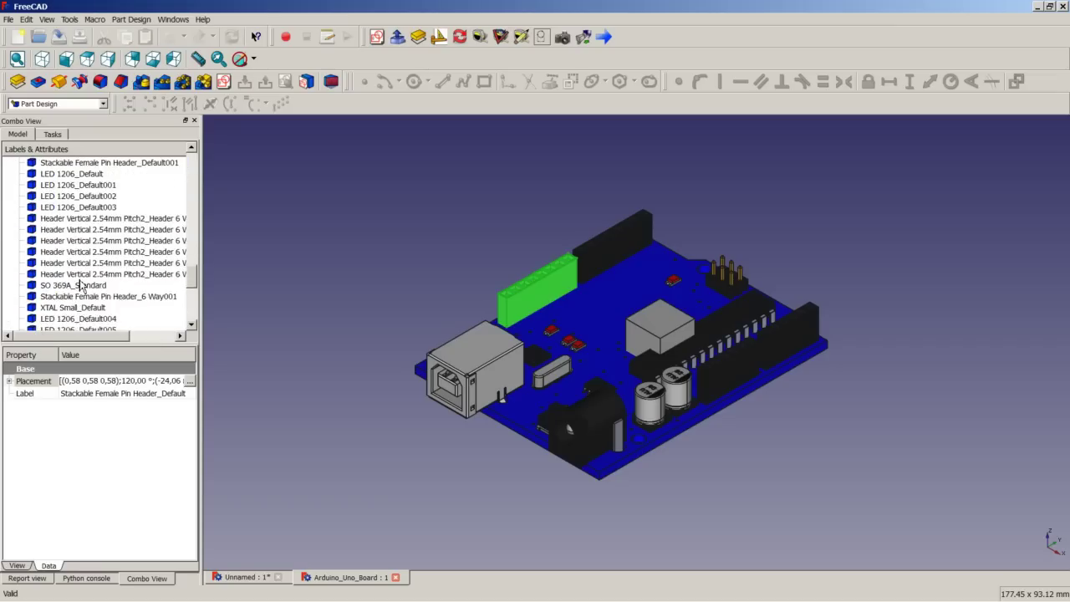
scroll(81, 286, "down", 1)
left_click(71, 219, "shift")
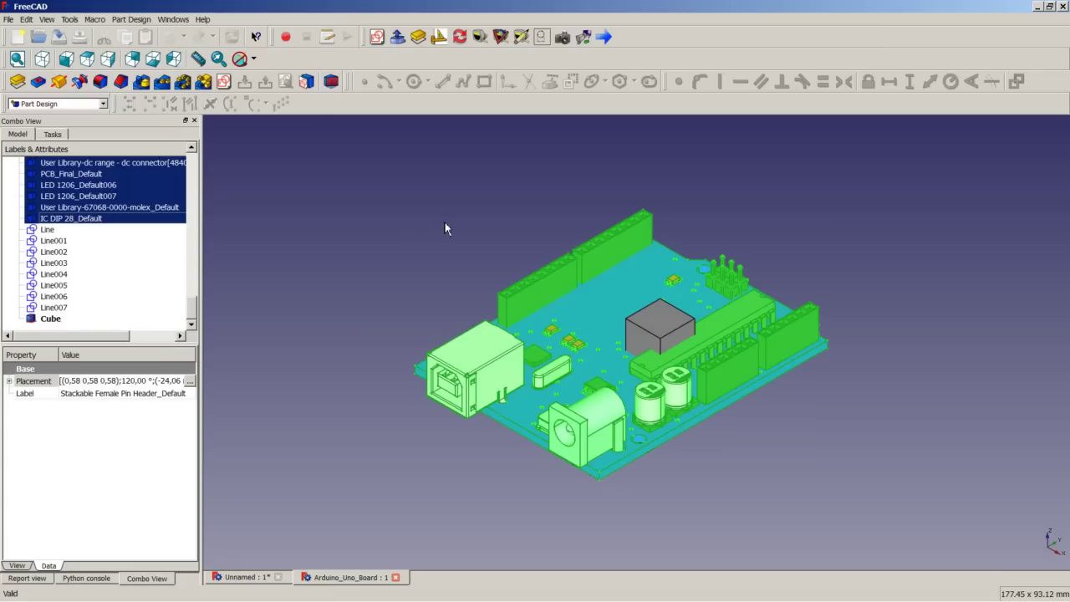
- In the Part workbench, merge the selected board parts into a Compound and select it
left_click(398, 39)
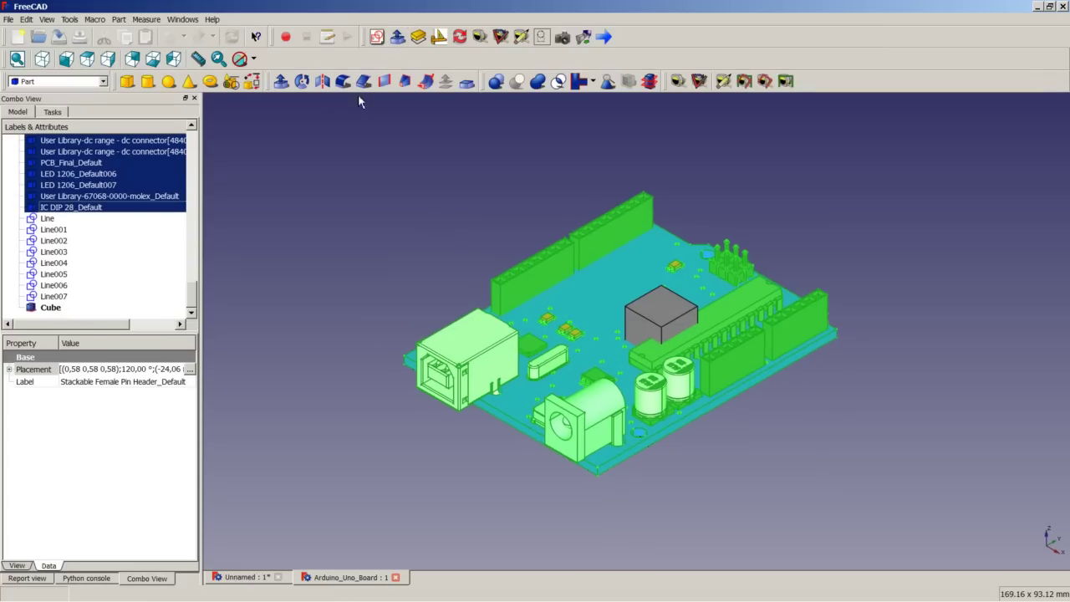
left_click(119, 18)
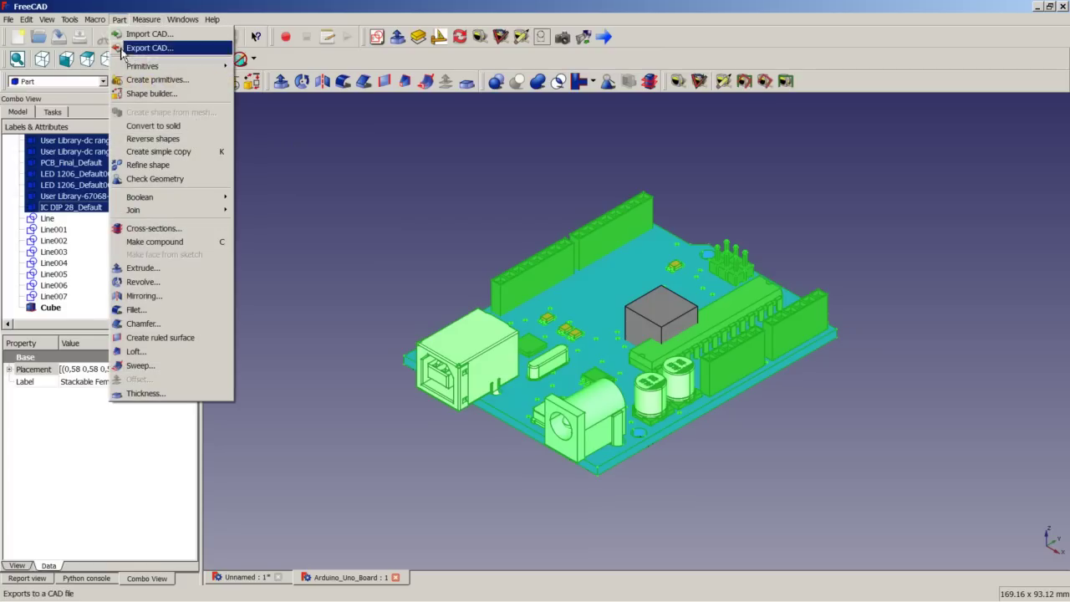
left_click(191, 244)
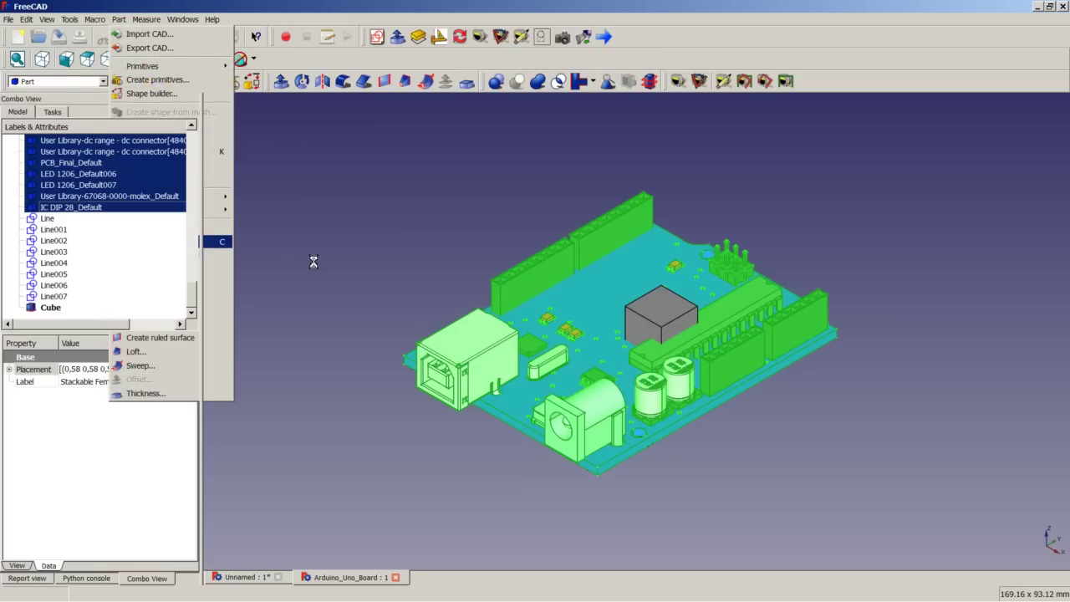
left_click(83, 308)
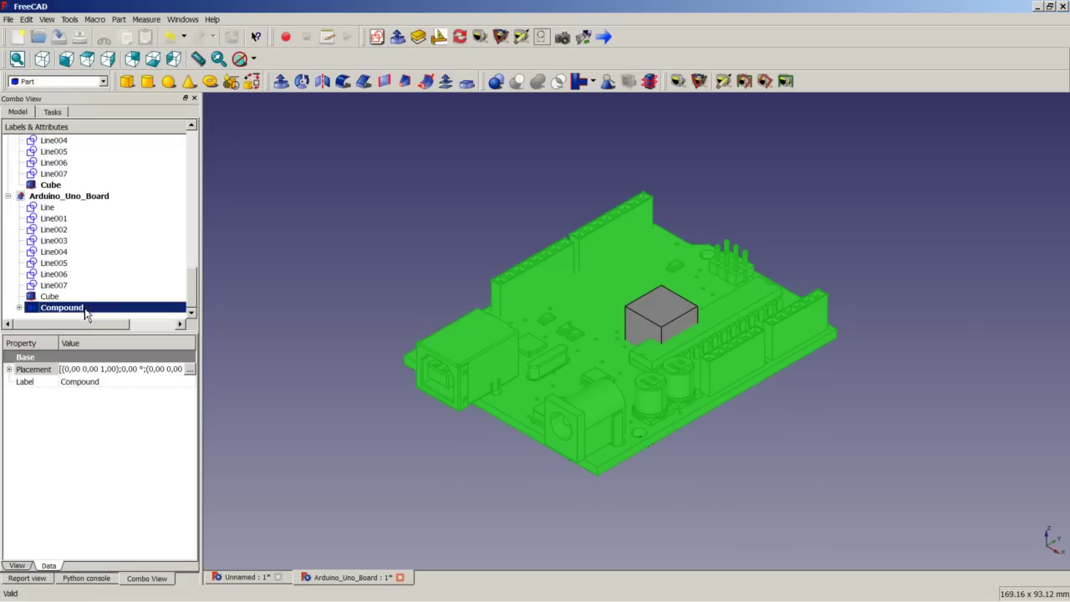
- Create a simple copy of the Compound, named Compound001
left_click(146, 20)
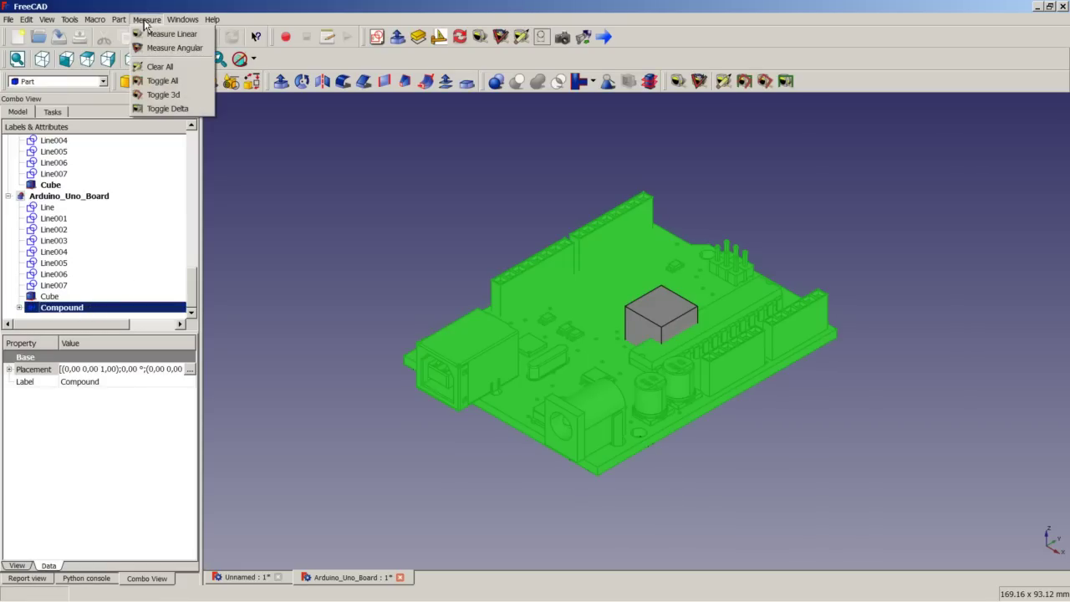
mouse_move(119, 20)
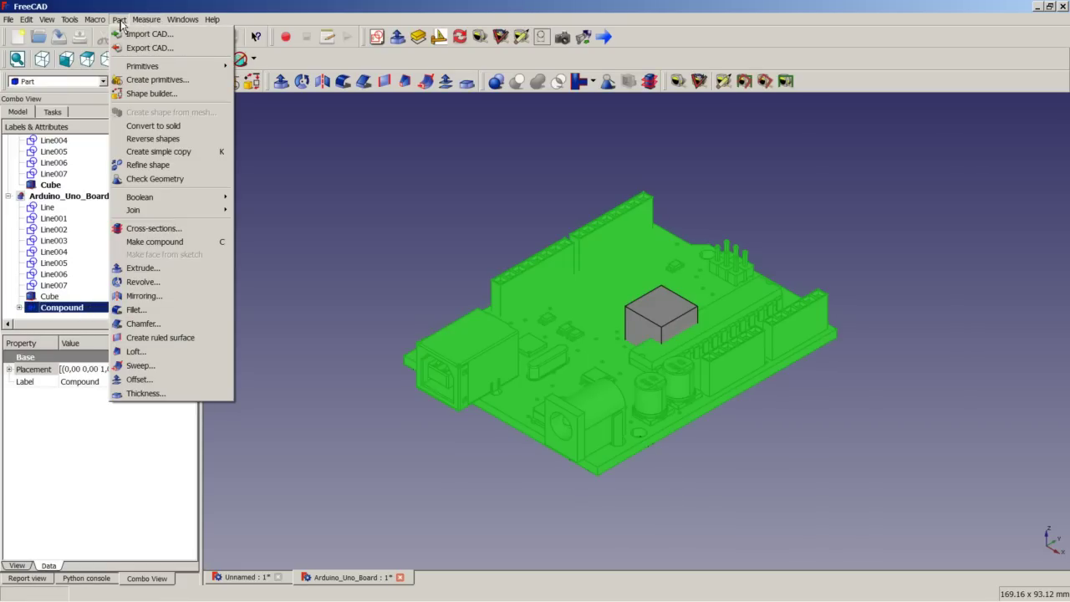
left_click(148, 152)
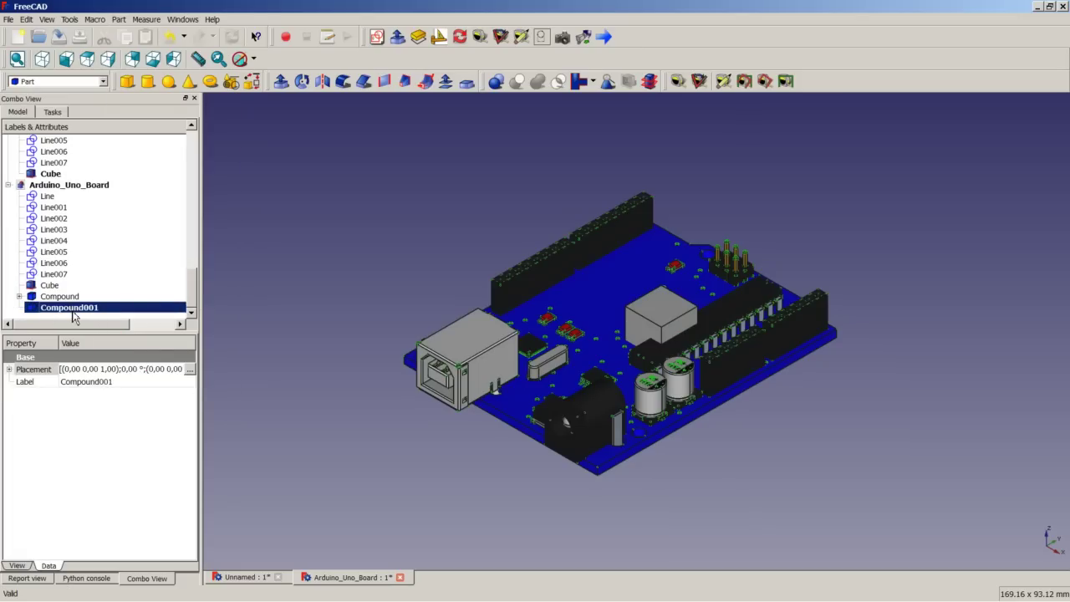
- Return to the Unnamed enclosure document and orbit around the vented case to inspect the jack openings
left_click(276, 576)
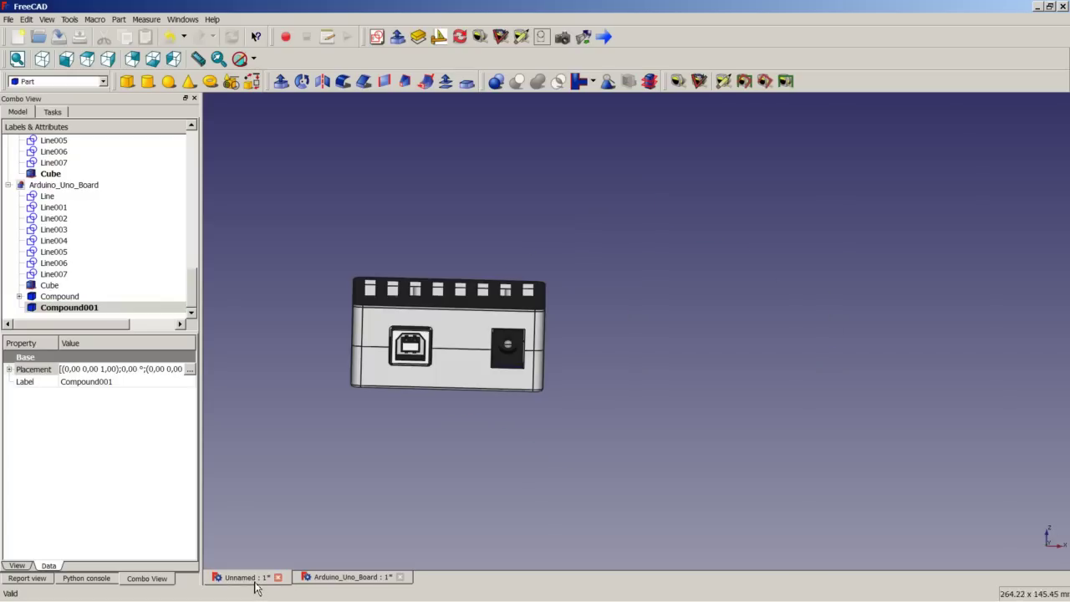
middle_click_drag(498, 338, 418, 339)
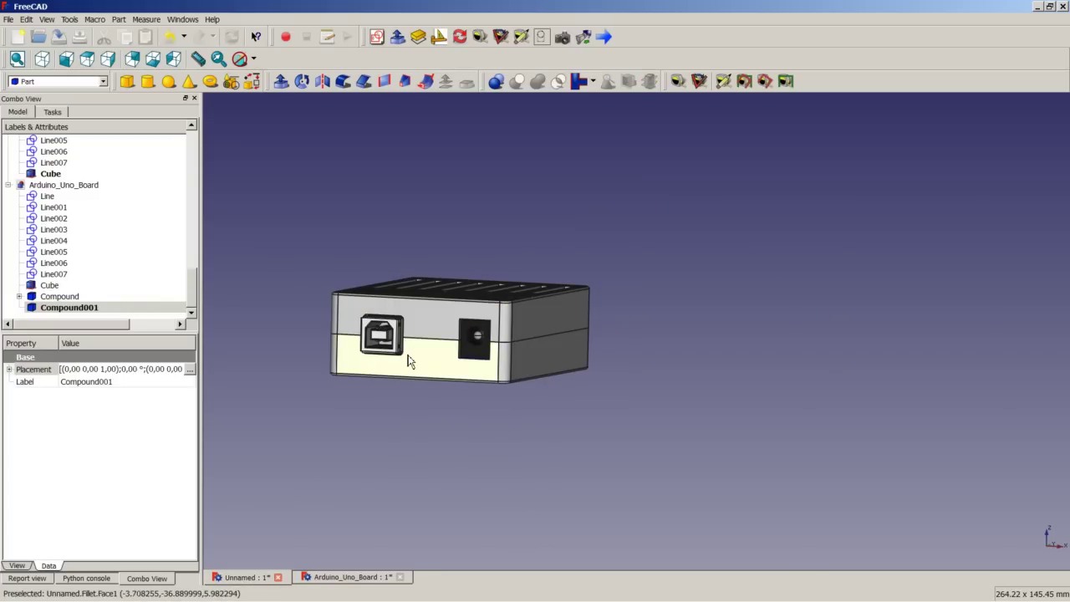
middle_click_drag(535, 353, 535, 332)
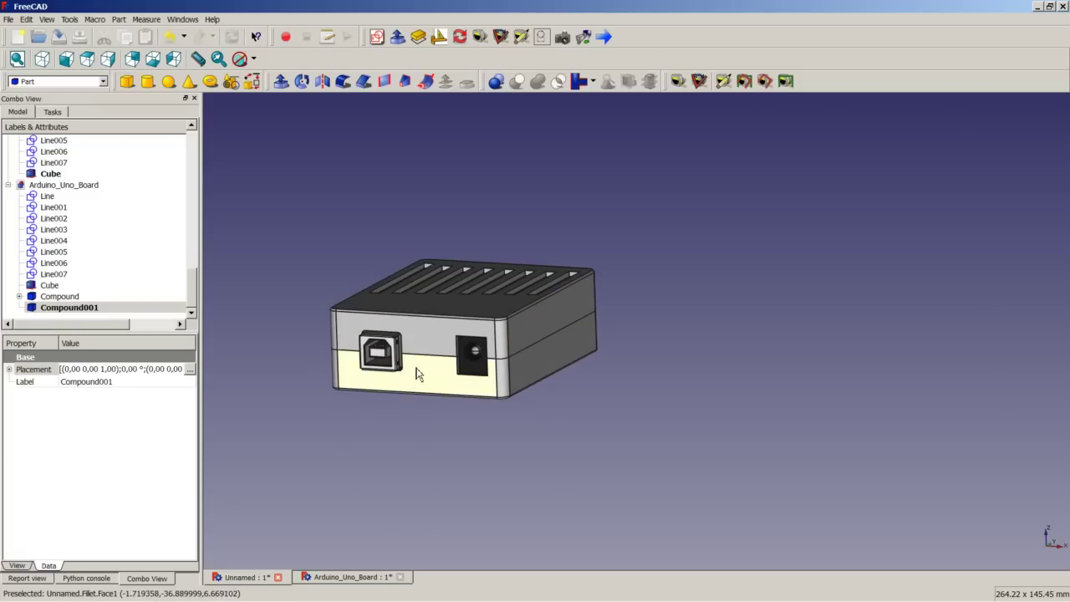
middle_click_drag(594, 345, 545, 339)
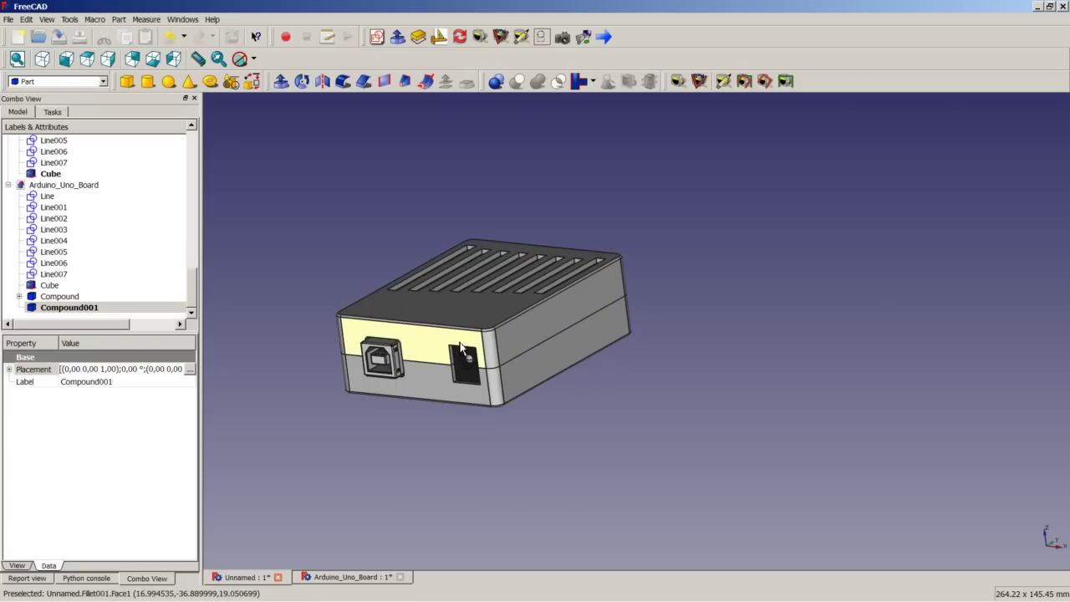
left_click_drag(195, 296, 208, 177)
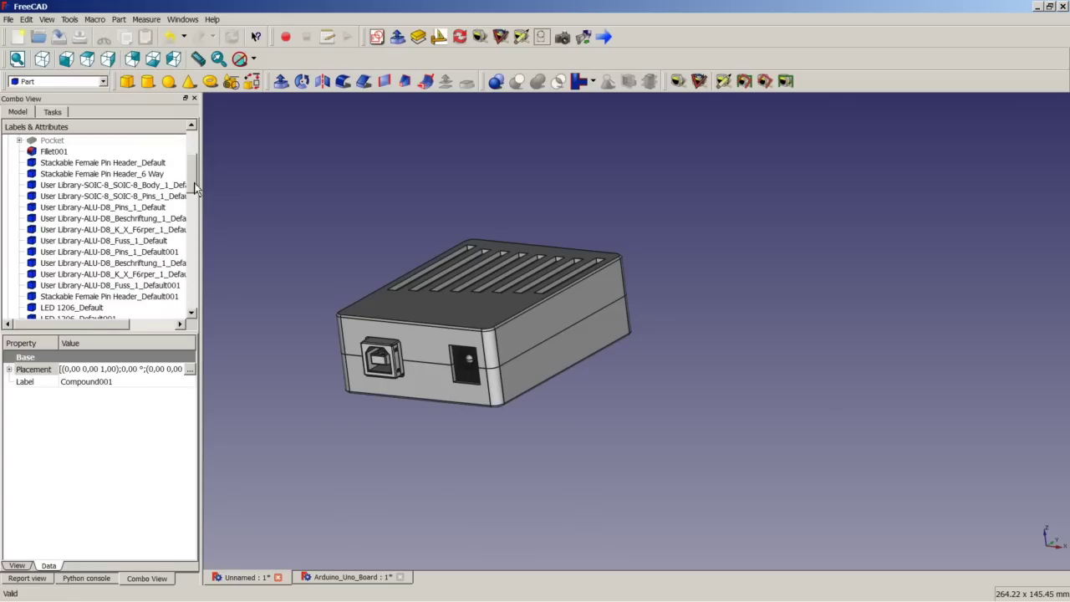
left_click_drag(195, 188, 198, 163)
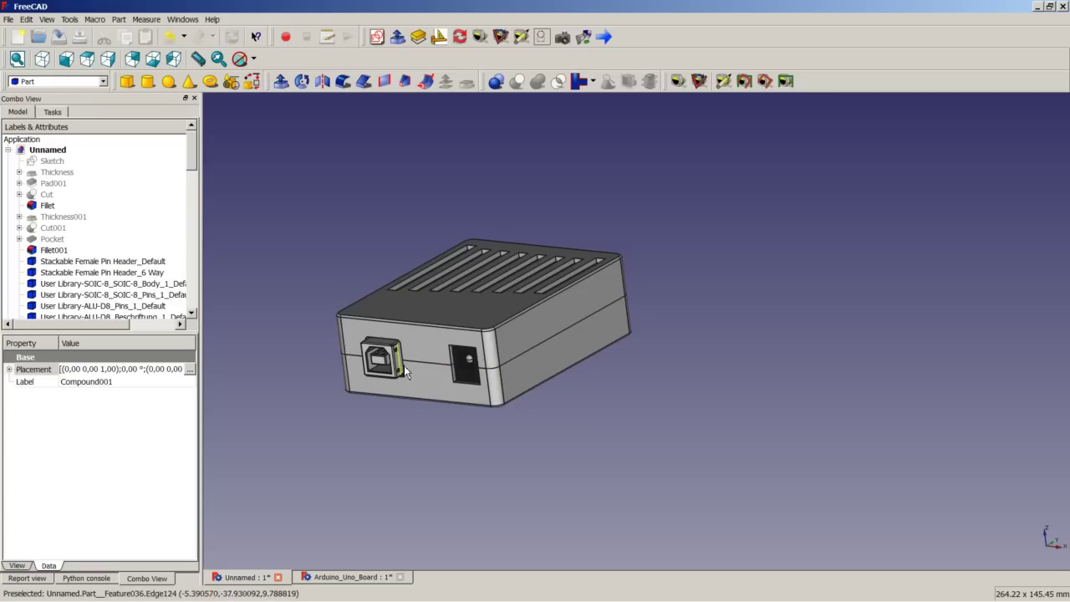
scroll(405, 372, "up", 3)
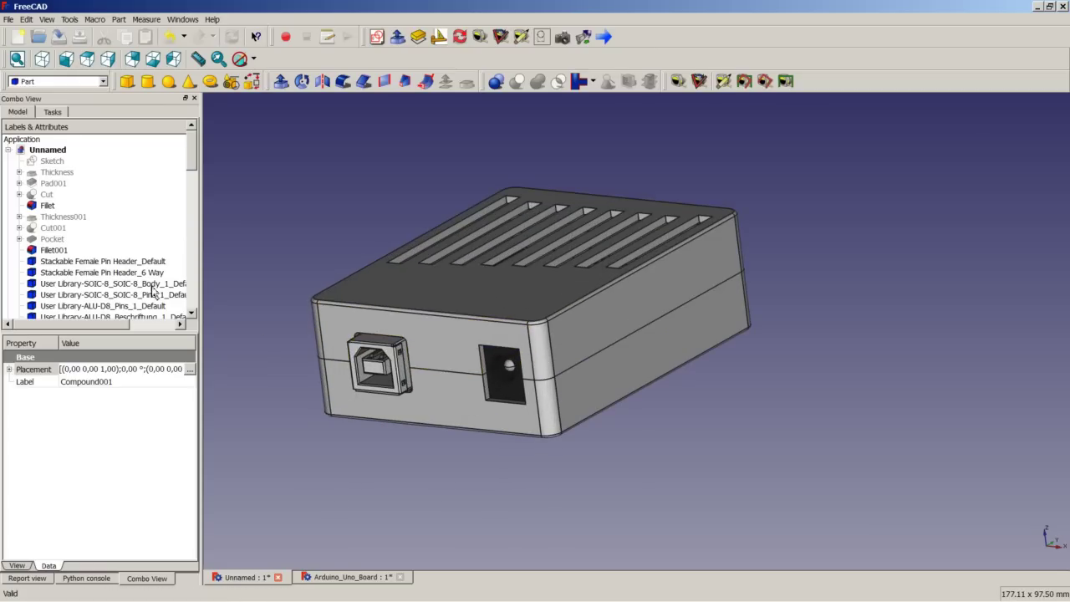
scroll(152, 291, "down", 2)
scroll(316, 297, "up", 2)
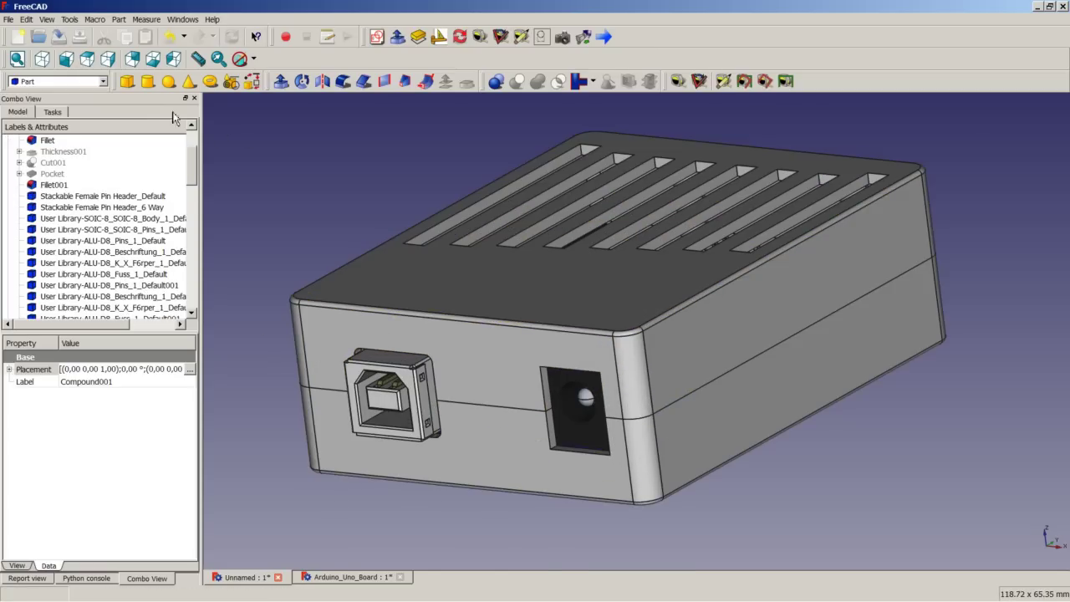
scroll(462, 213, "down", 3)
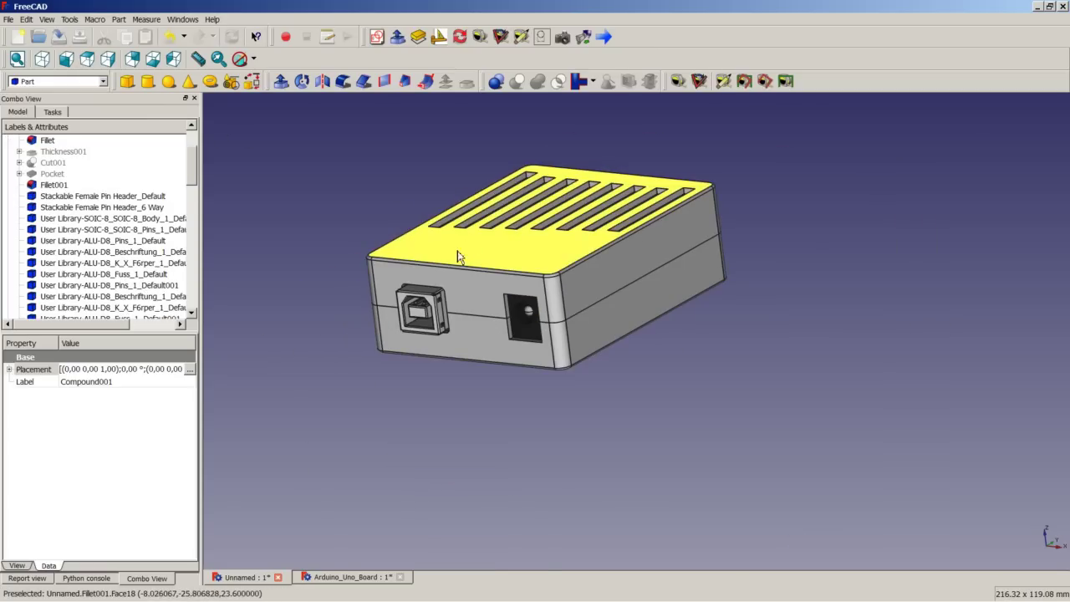